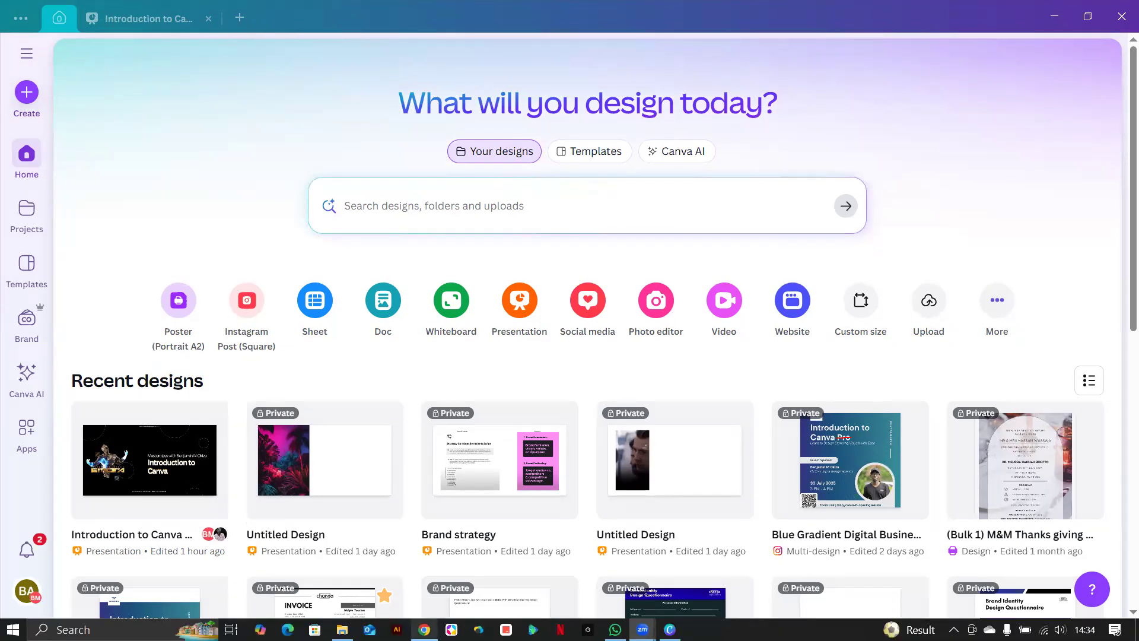
Bring the Chrome window showing the Zoom post-attendee page to the front.
{"action": "mouse_move", "coordinate": [424, 629]}
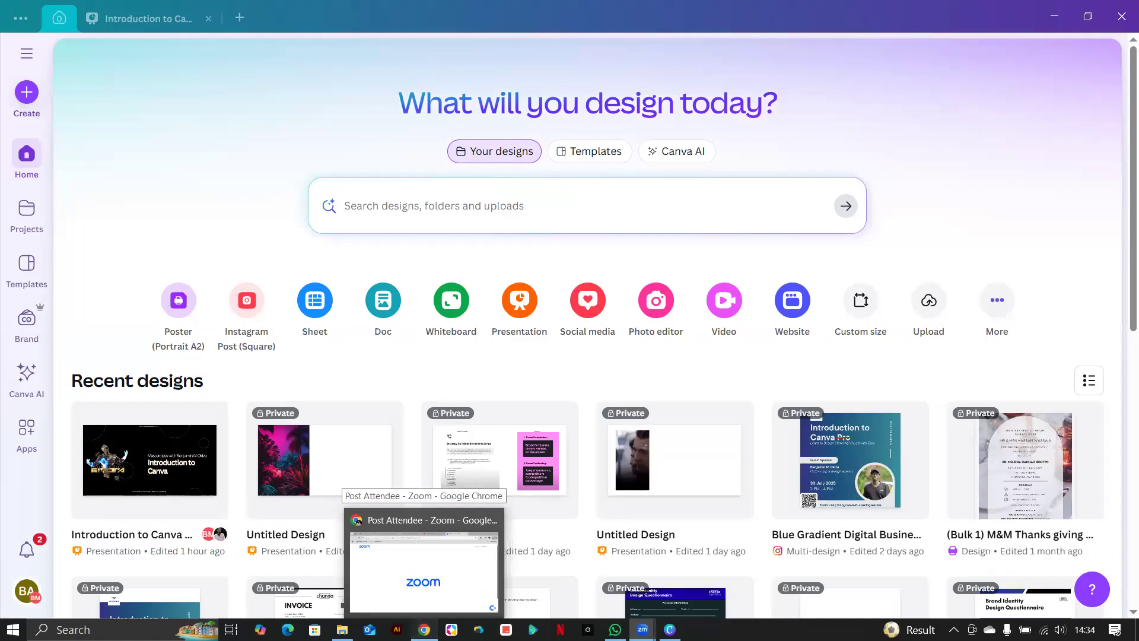
{"action": "left_click", "coordinate": [424, 567]}
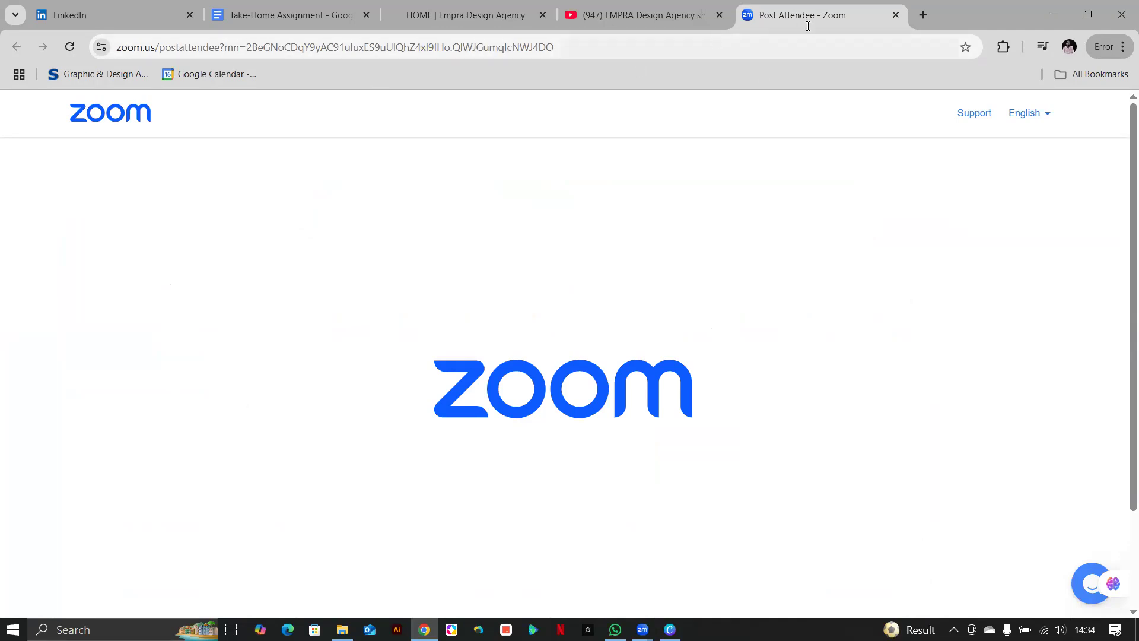
In a new Chrome tab, run a Google search for 'canva'.
{"action": "key", "text": "ctrl+t"}
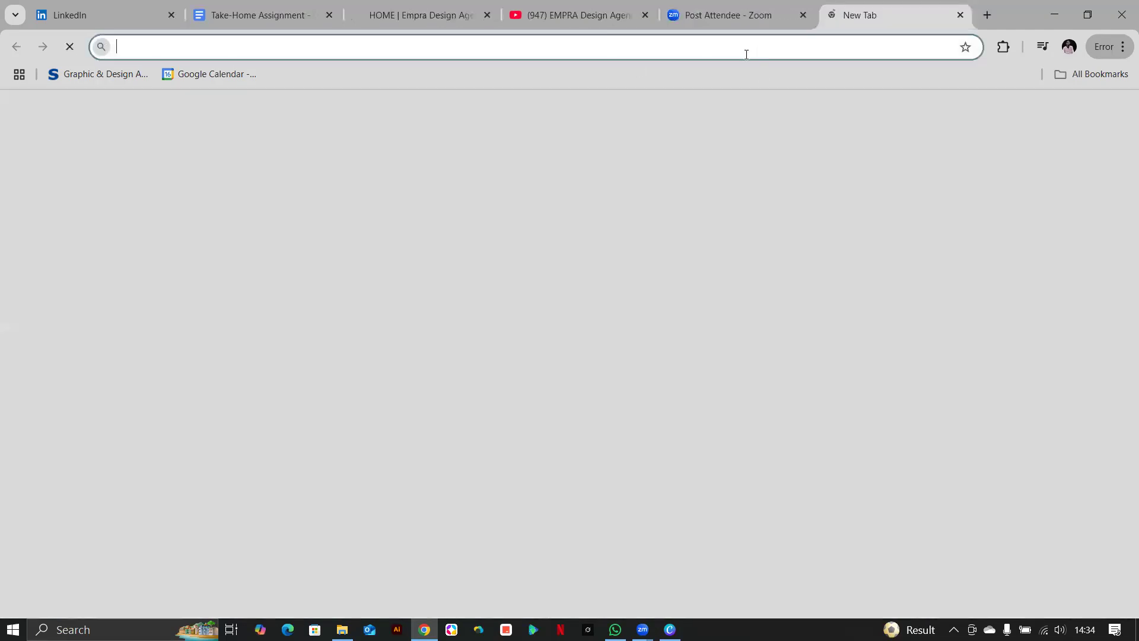
{"action": "left_click", "coordinate": [746, 52]}
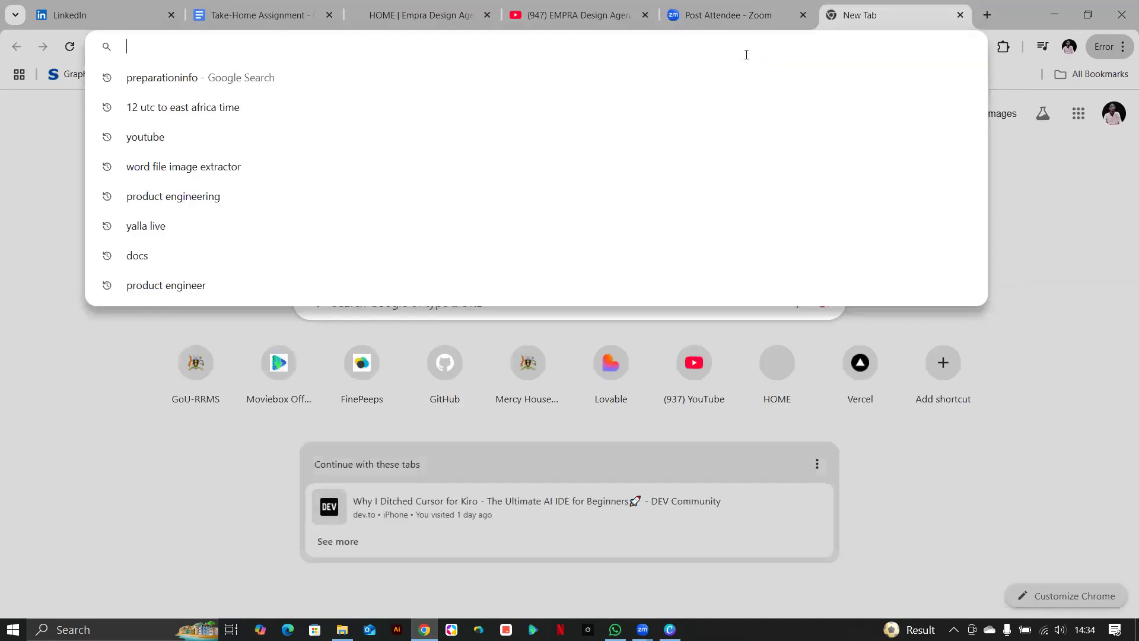
{"action": "type", "text": "cav"}
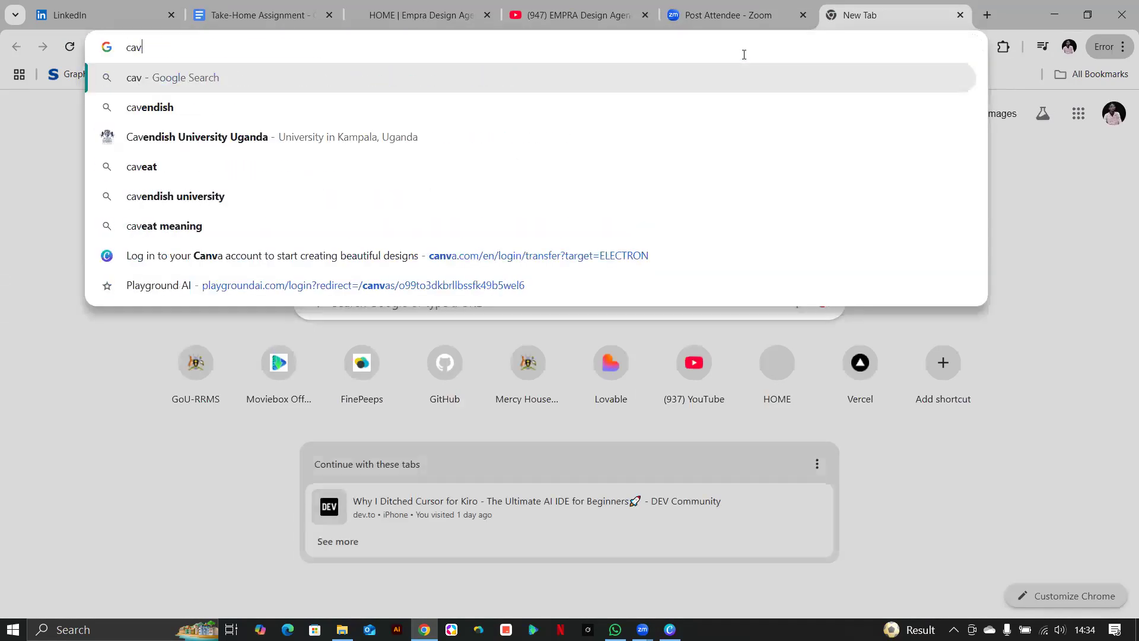
{"action": "key", "text": "BackSpace"}
{"action": "type", "text": "nva"}
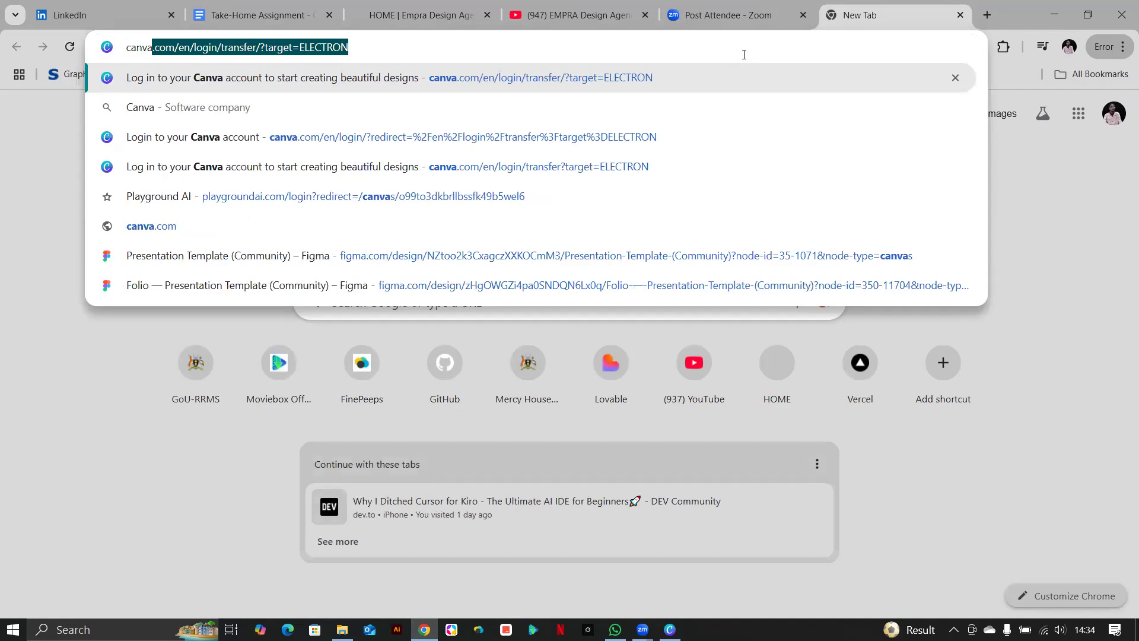
{"action": "key", "text": "Right"}
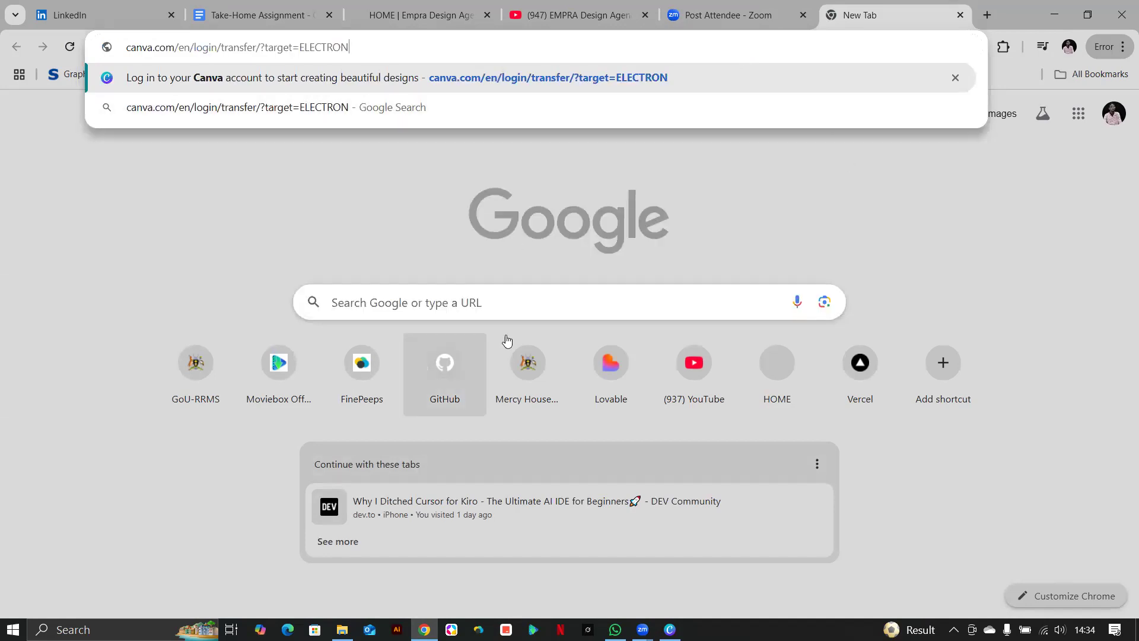
{"action": "left_click", "coordinate": [506, 312]}
{"action": "type", "text": "canva"}
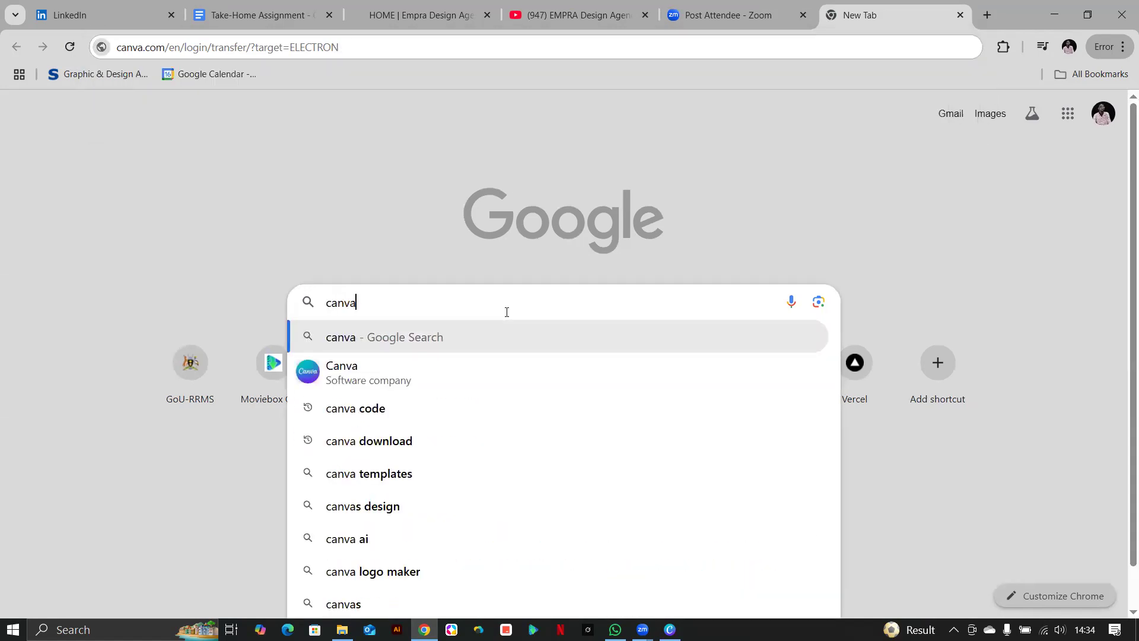
{"action": "key", "text": "Return"}
{"action": "type", "text": "\\"}
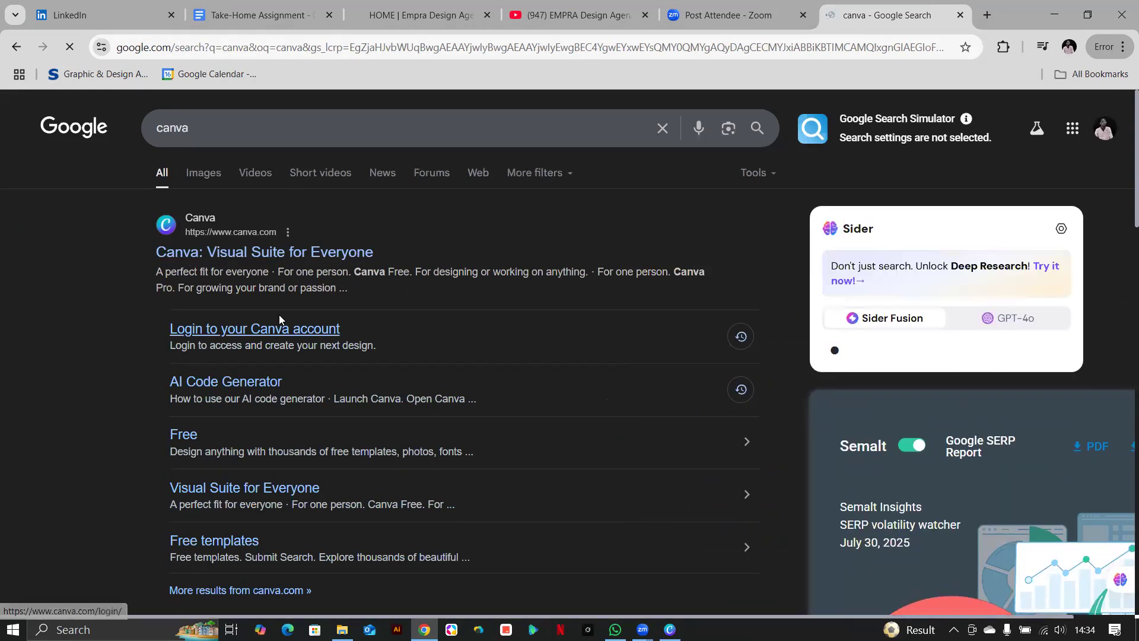
Open the official Canva site from the results and switch to the 'Home - Canva' window.
{"action": "left_click", "coordinate": [242, 253]}
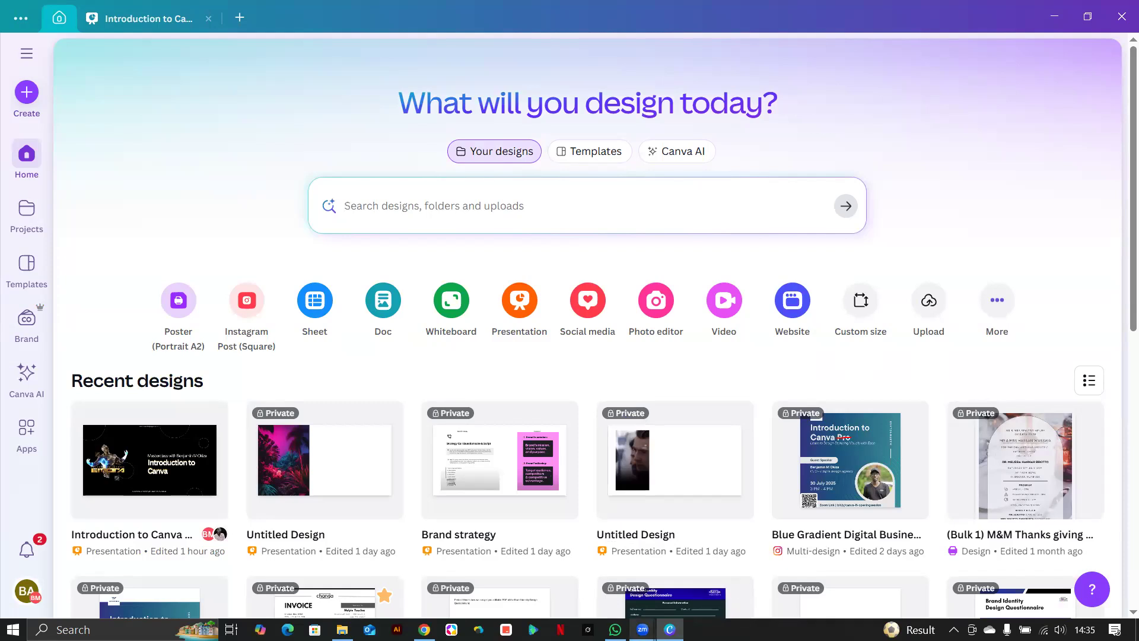
{"action": "mouse_move", "coordinate": [616, 630]}
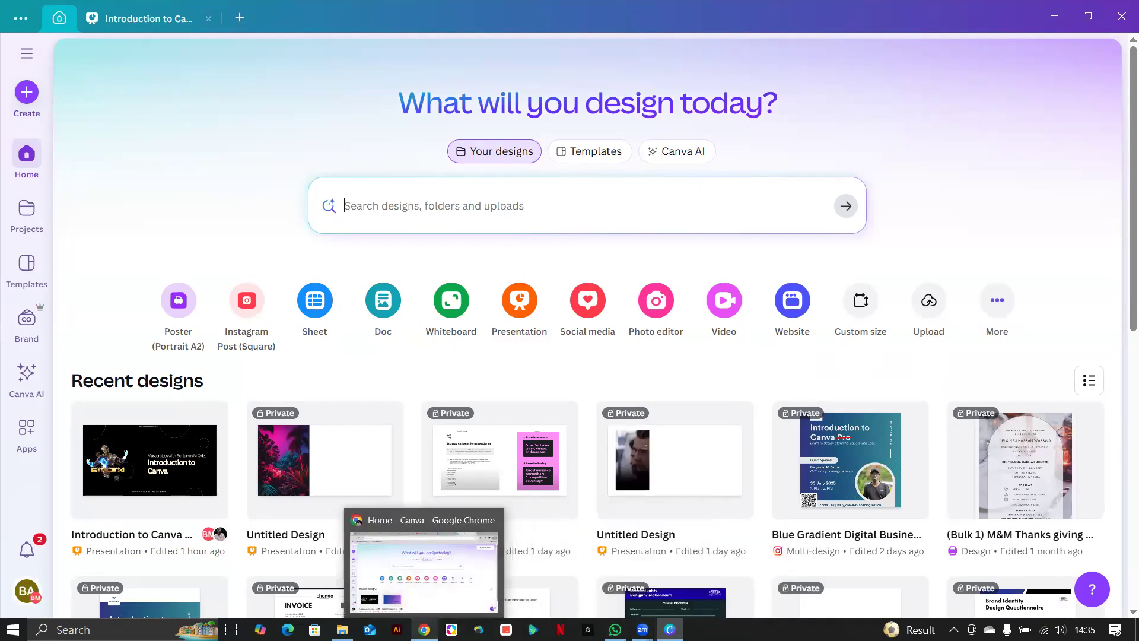
{"action": "left_click", "coordinate": [424, 569]}
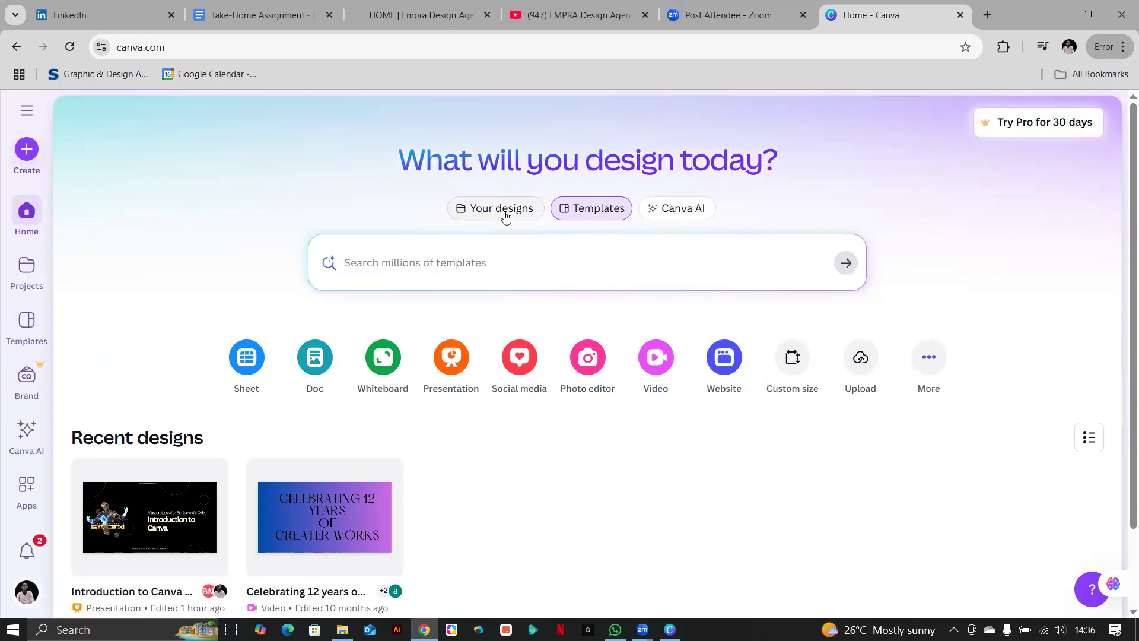
Go from Your designs to the Templates page, browse the grid, and enter 'instagram poster'.
{"action": "left_click", "coordinate": [505, 216]}
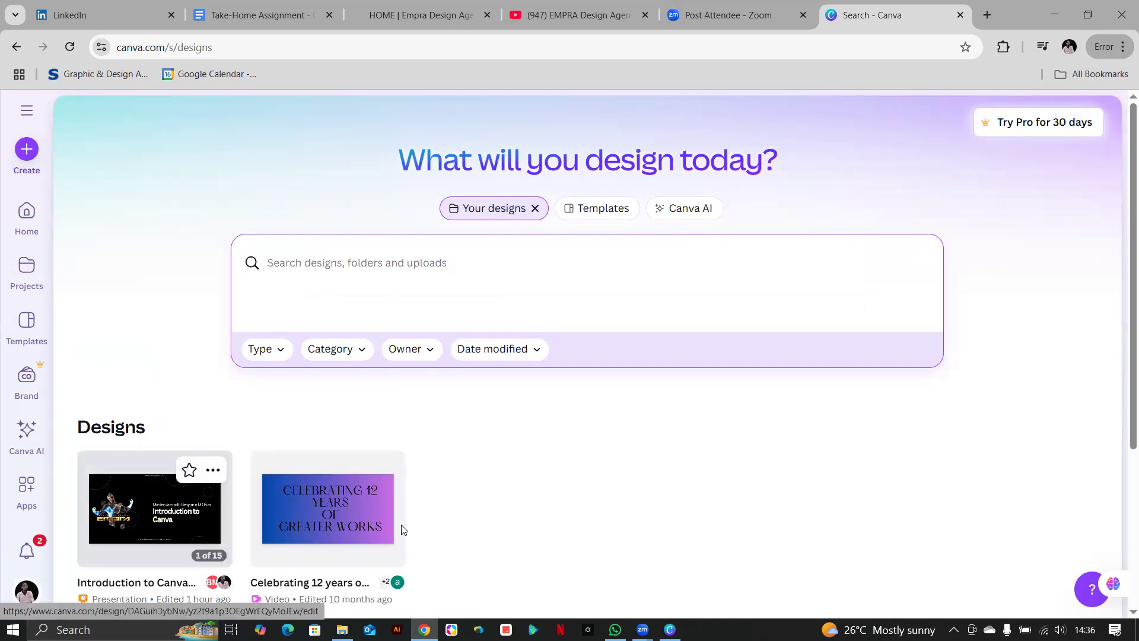
{"action": "left_click", "coordinate": [597, 218]}
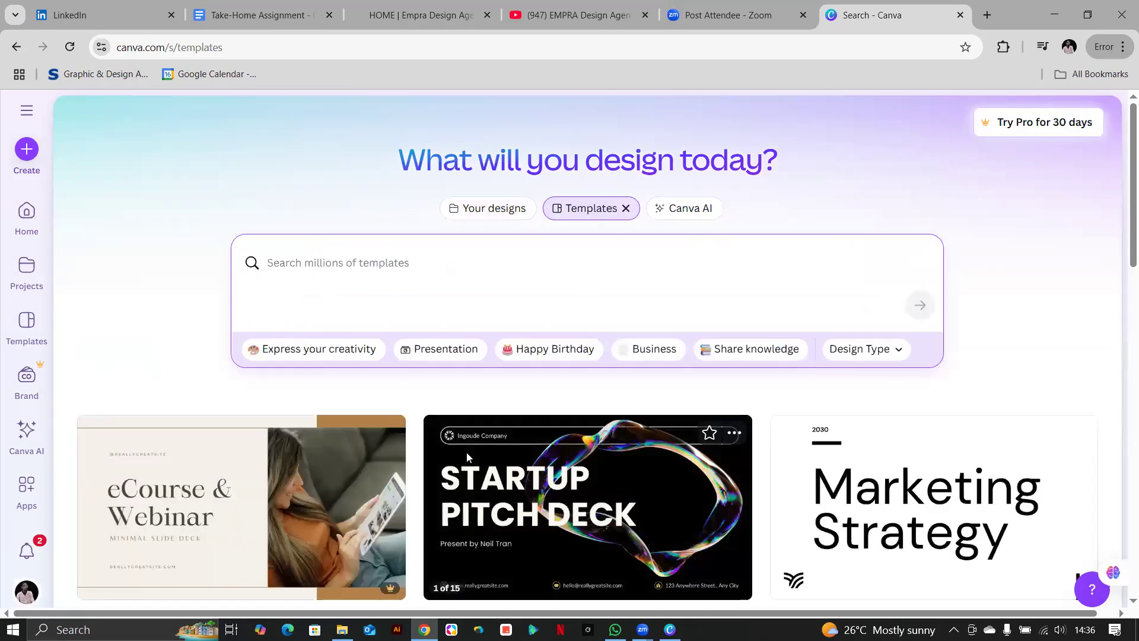
{"action": "scroll", "coordinate": [428, 458], "scroll_direction": "down", "scroll_amount": 15}
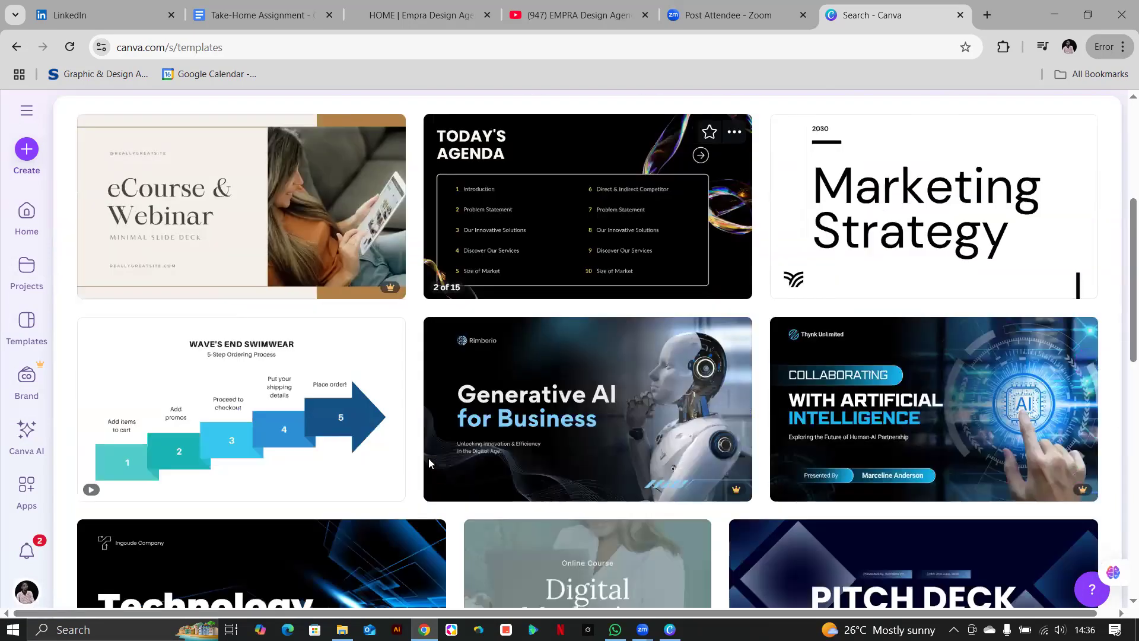
{"action": "scroll", "coordinate": [515, 491], "scroll_direction": "down", "scroll_amount": 5}
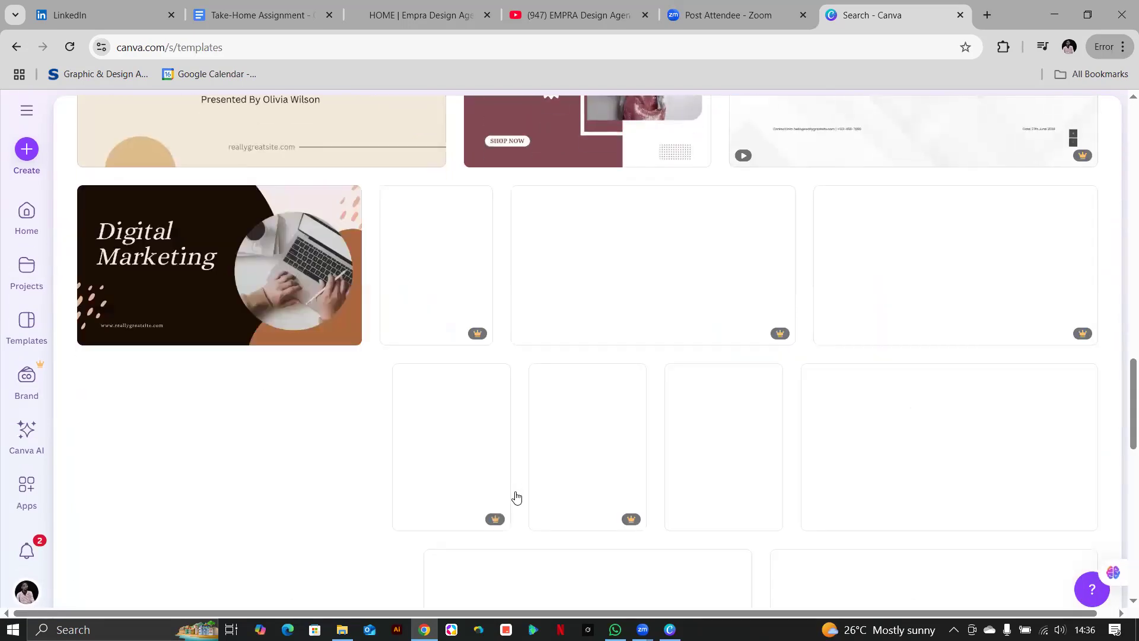
{"action": "scroll", "coordinate": [515, 497], "scroll_direction": "up", "scroll_amount": 10}
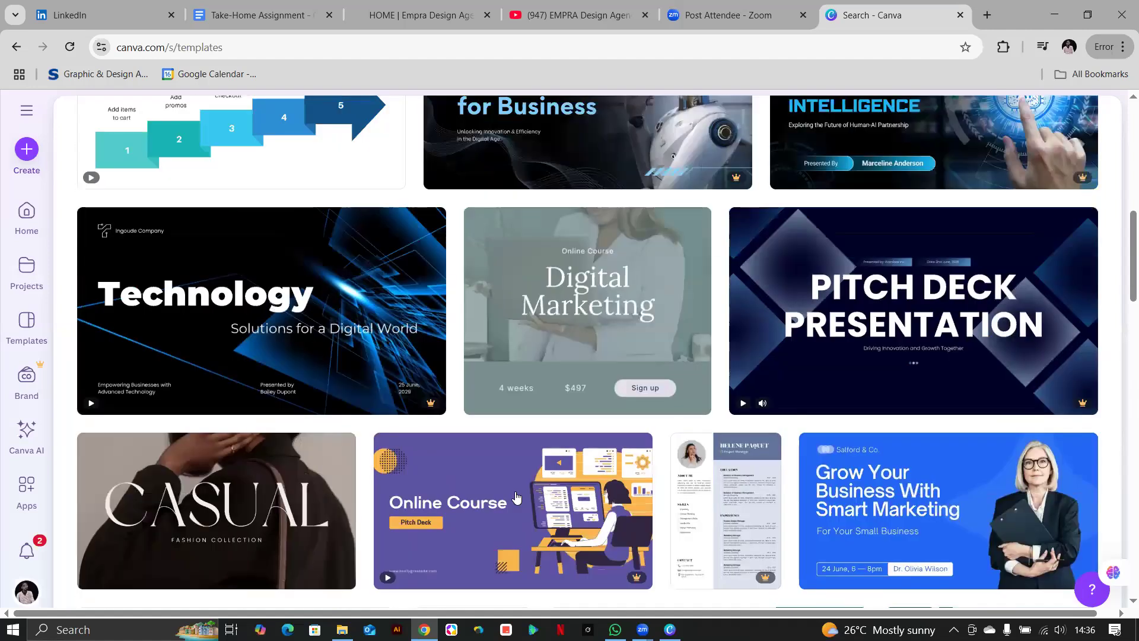
{"action": "scroll", "coordinate": [426, 356], "scroll_direction": "up", "scroll_amount": 15}
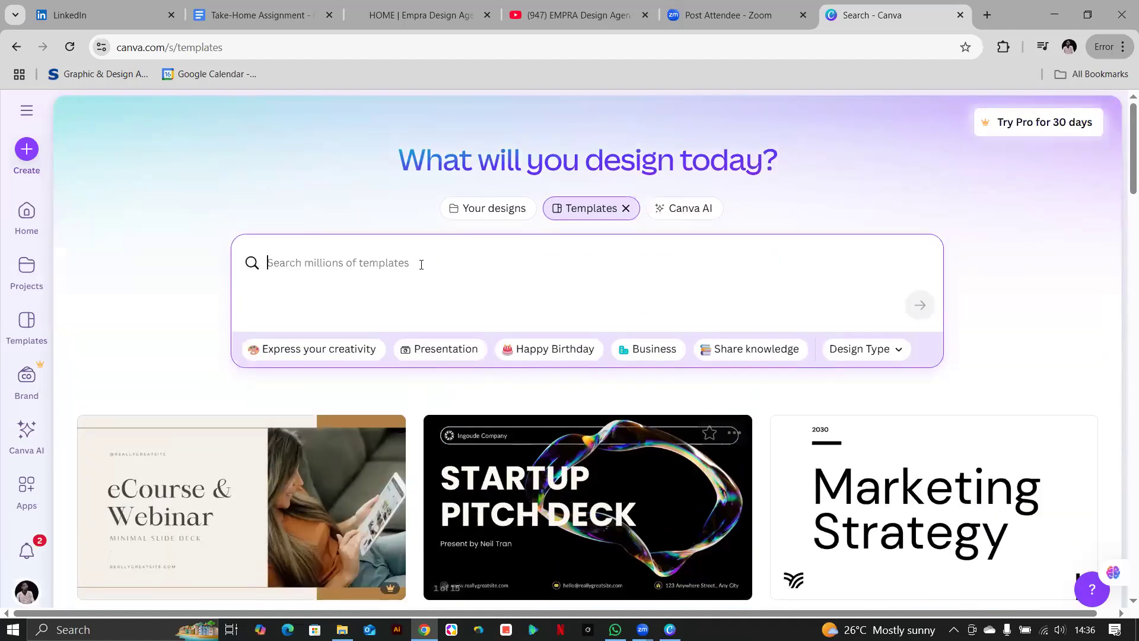
{"action": "type", "text": "inst"}
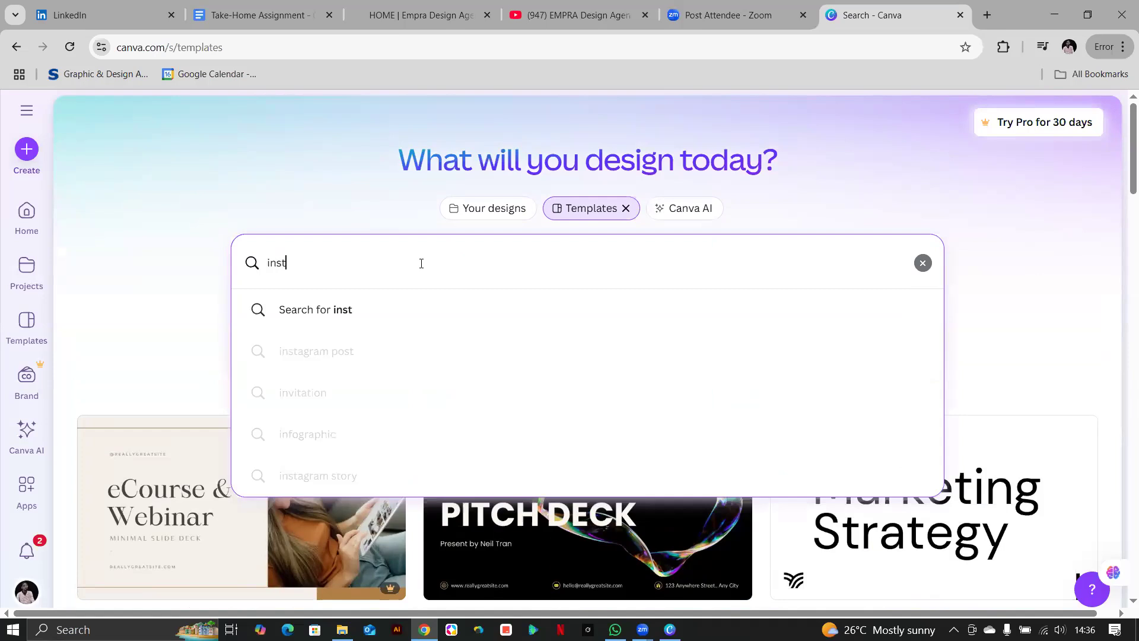
{"action": "type", "text": "agram poster"}
Search templates for 'instagram poster' and preview the Navy Geometric Course English Practice template.
{"action": "key", "text": "Return"}
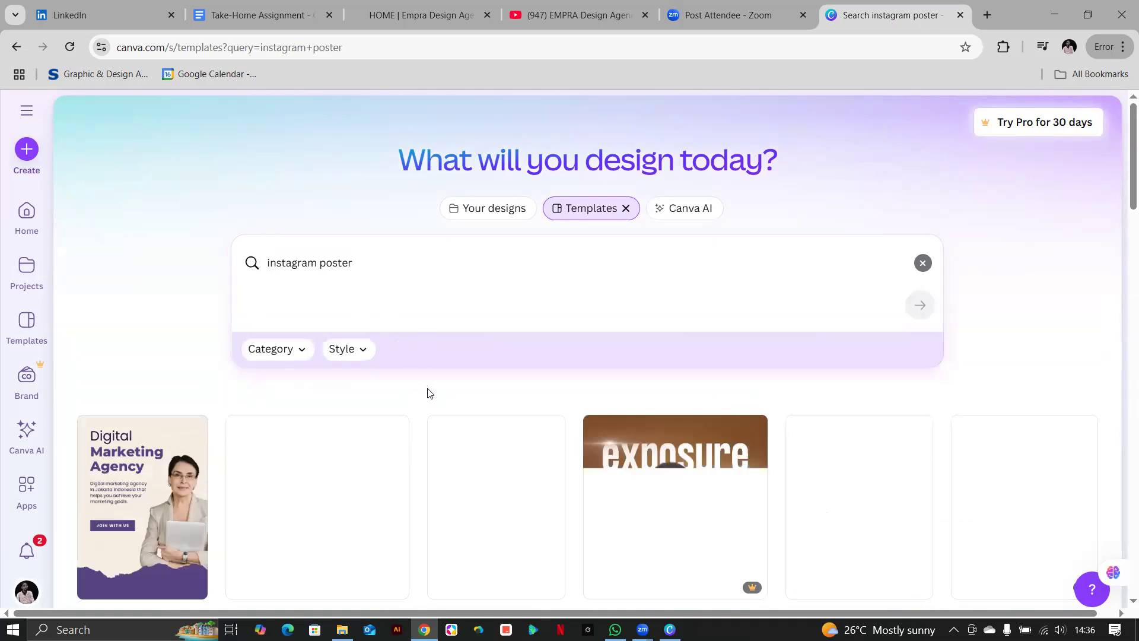
{"action": "scroll", "coordinate": [430, 393], "scroll_direction": "down", "scroll_amount": 8}
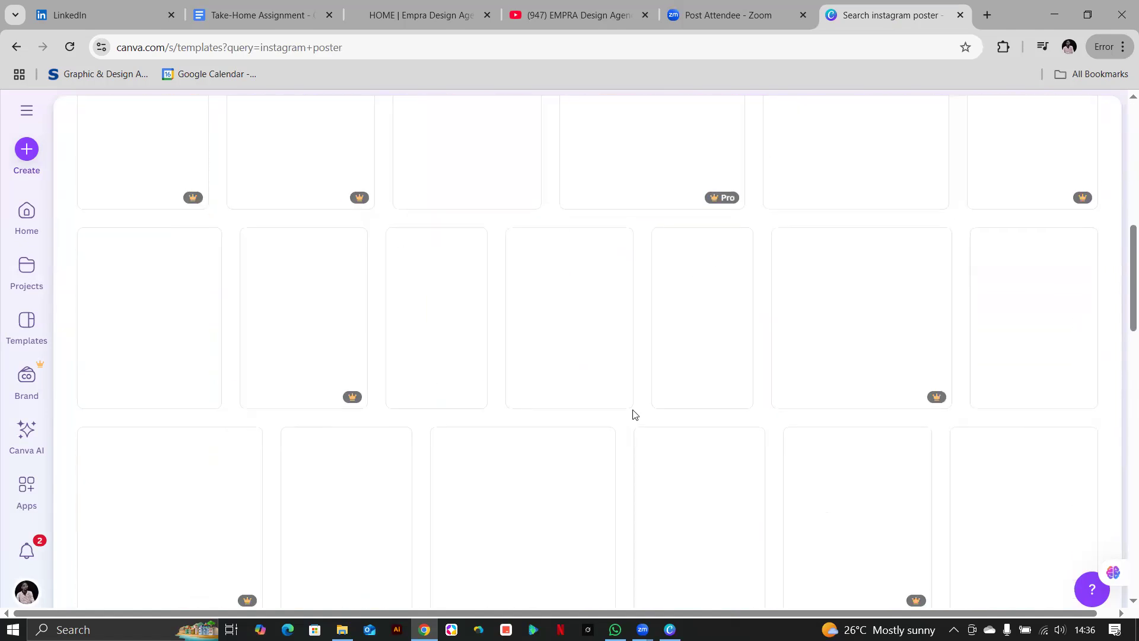
{"action": "scroll", "coordinate": [656, 412], "scroll_direction": "up", "scroll_amount": 5}
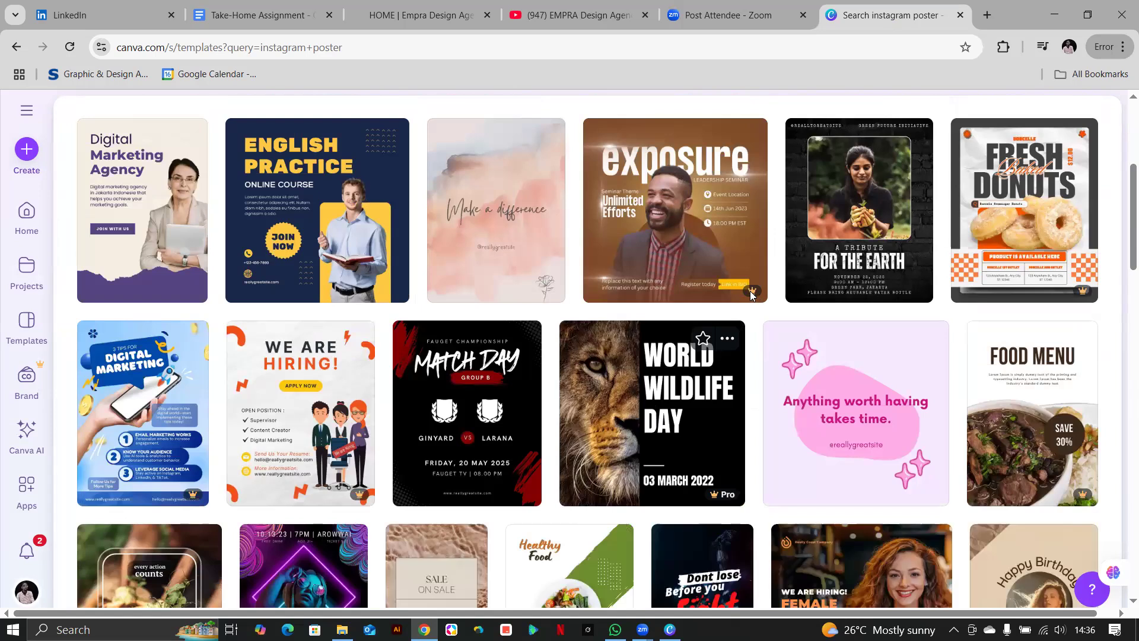
{"action": "mouse_move", "coordinate": [751, 293]}
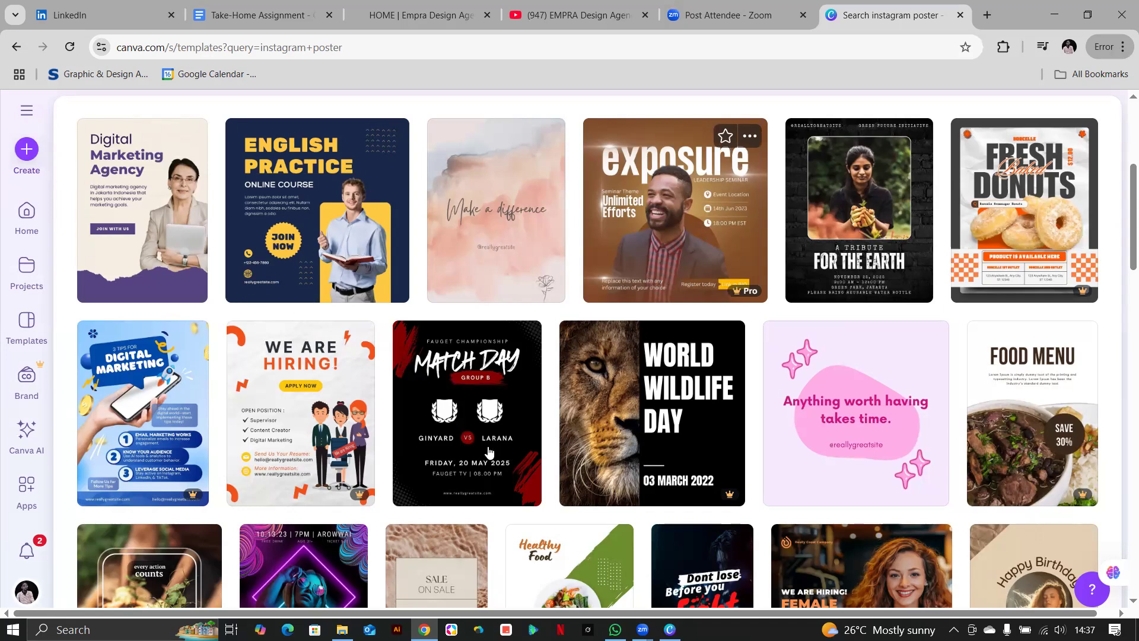
{"action": "left_click", "coordinate": [343, 239]}
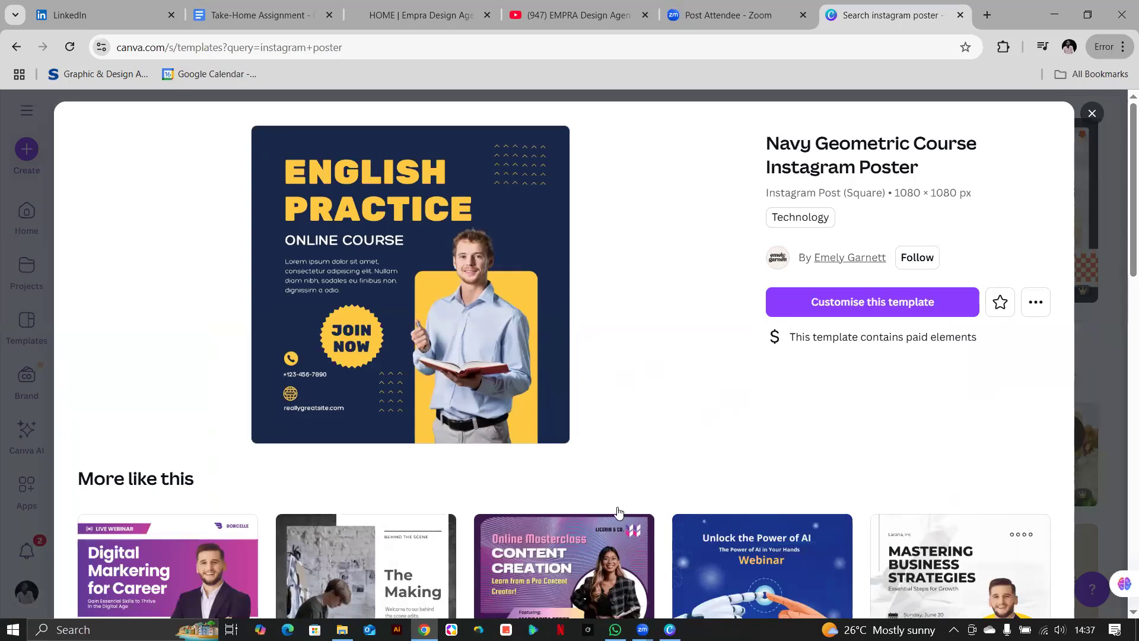
Open the 1080 × 1080 px Navy Geometric Course Instagram Poster template for customising.
{"action": "scroll", "coordinate": [700, 463], "scroll_direction": "down", "scroll_amount": 3}
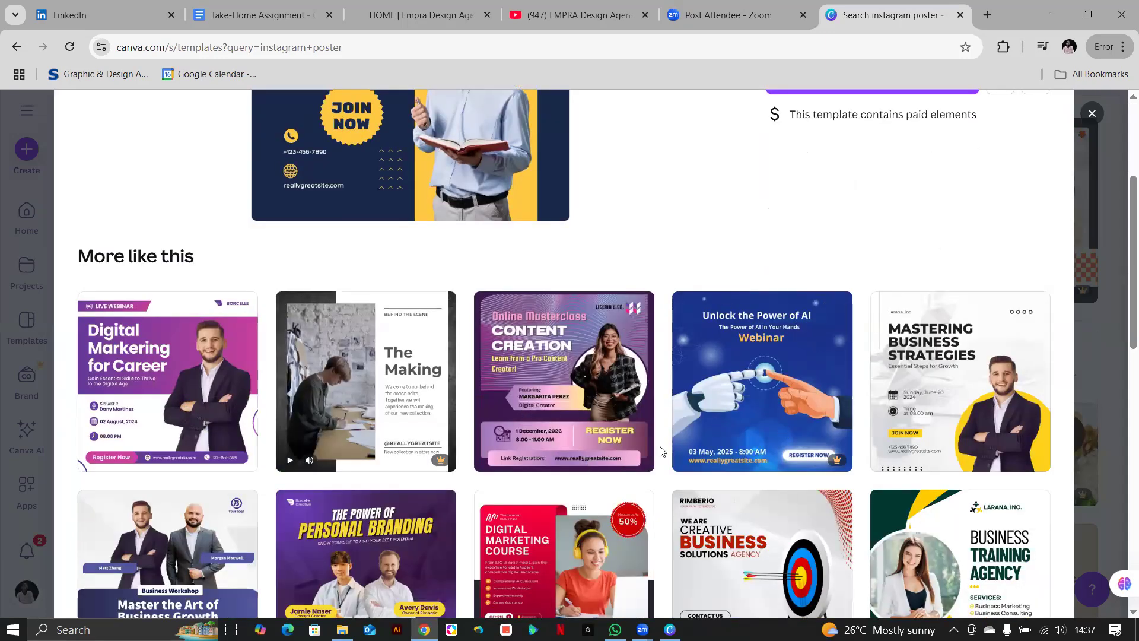
{"action": "scroll", "coordinate": [661, 451], "scroll_direction": "up", "scroll_amount": 2}
{"action": "scroll", "coordinate": [661, 451], "scroll_direction": "up", "scroll_amount": 1}
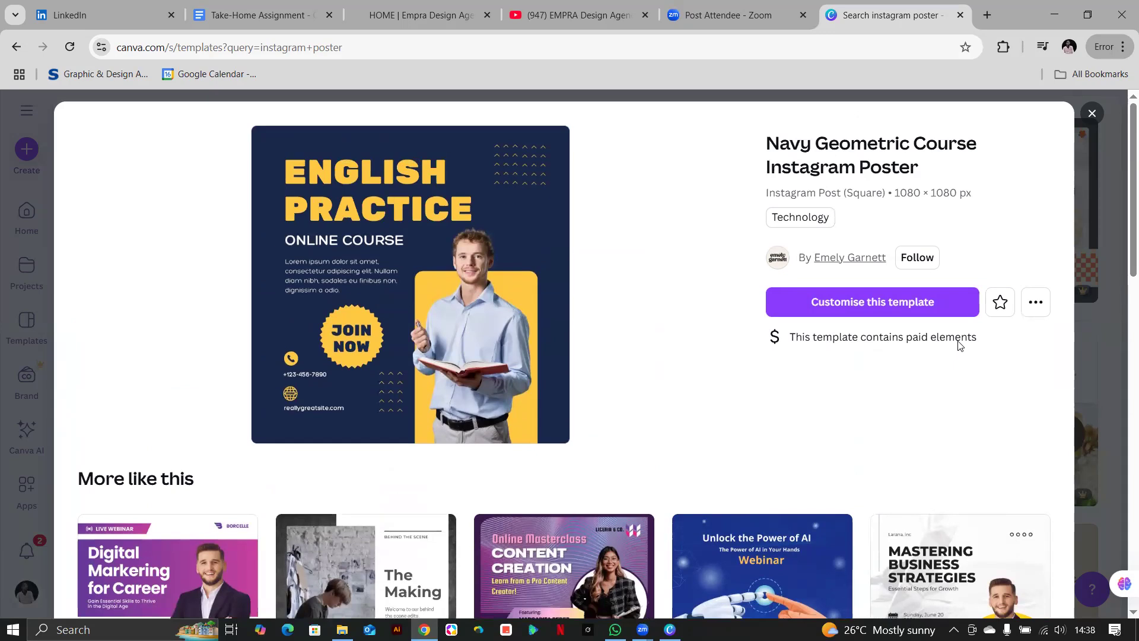
{"action": "left_click", "coordinate": [875, 311]}
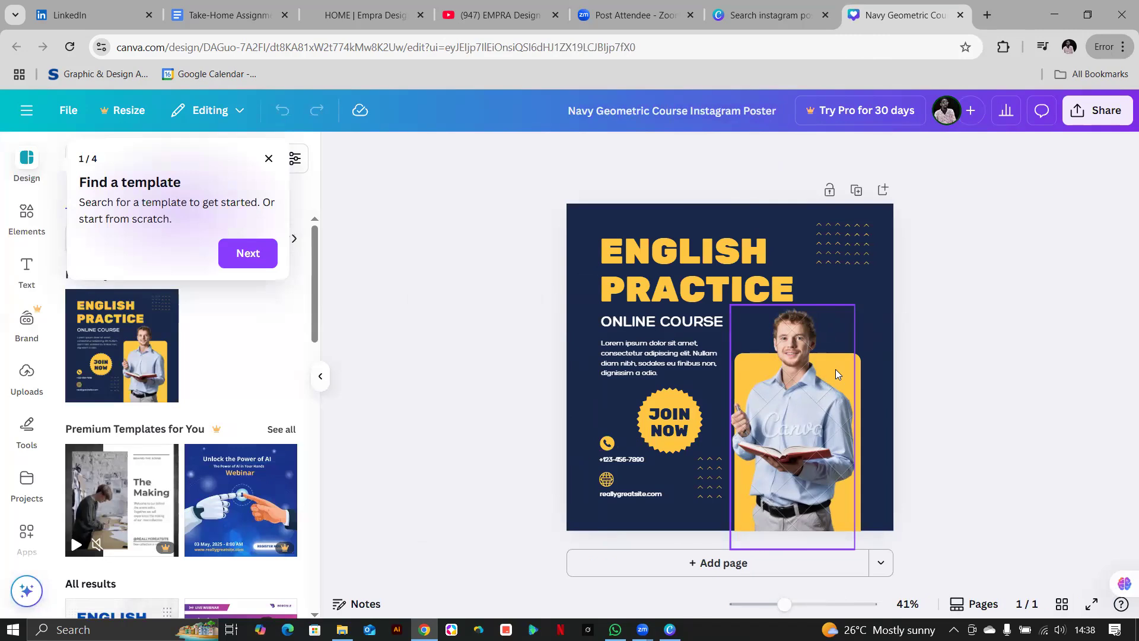
Duplicate the English Practice poster into a second page and scroll to page 2.
{"action": "left_click", "coordinate": [857, 190]}
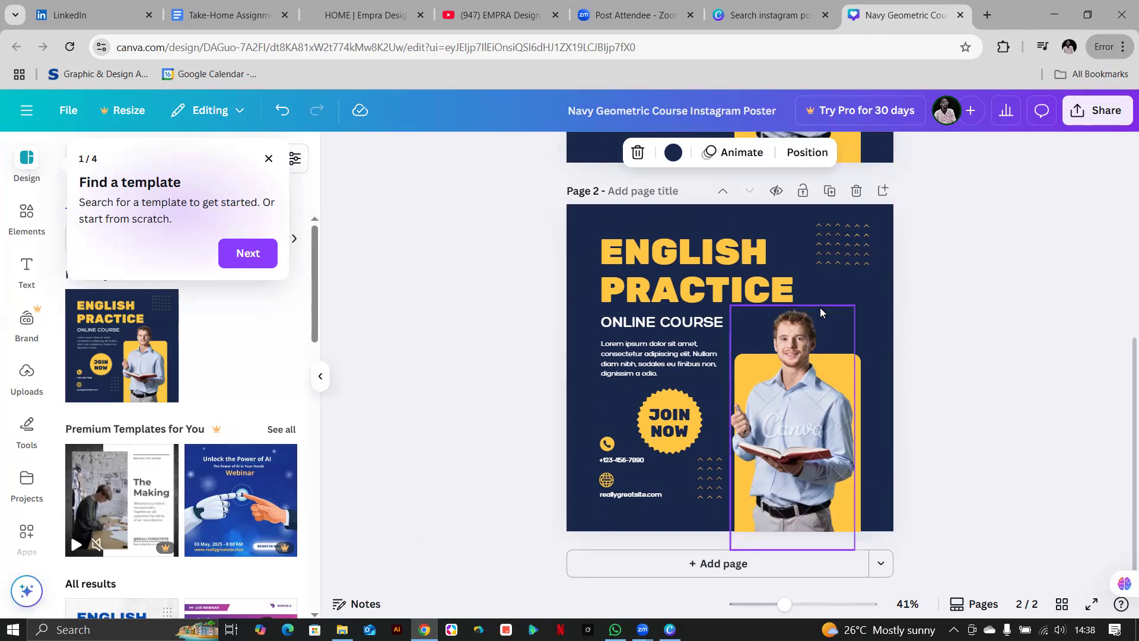
{"action": "scroll", "coordinate": [820, 308], "scroll_direction": "up", "scroll_amount": 5}
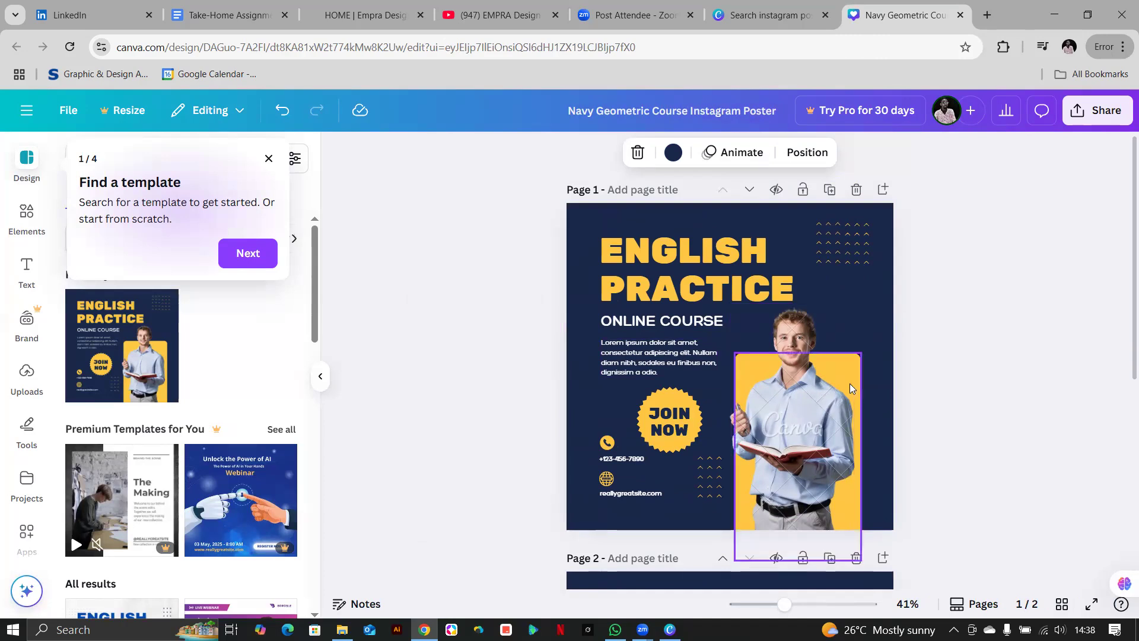
{"action": "scroll", "coordinate": [850, 383], "scroll_direction": "down", "scroll_amount": 2}
{"action": "scroll", "coordinate": [850, 383], "scroll_direction": "up", "scroll_amount": 2}
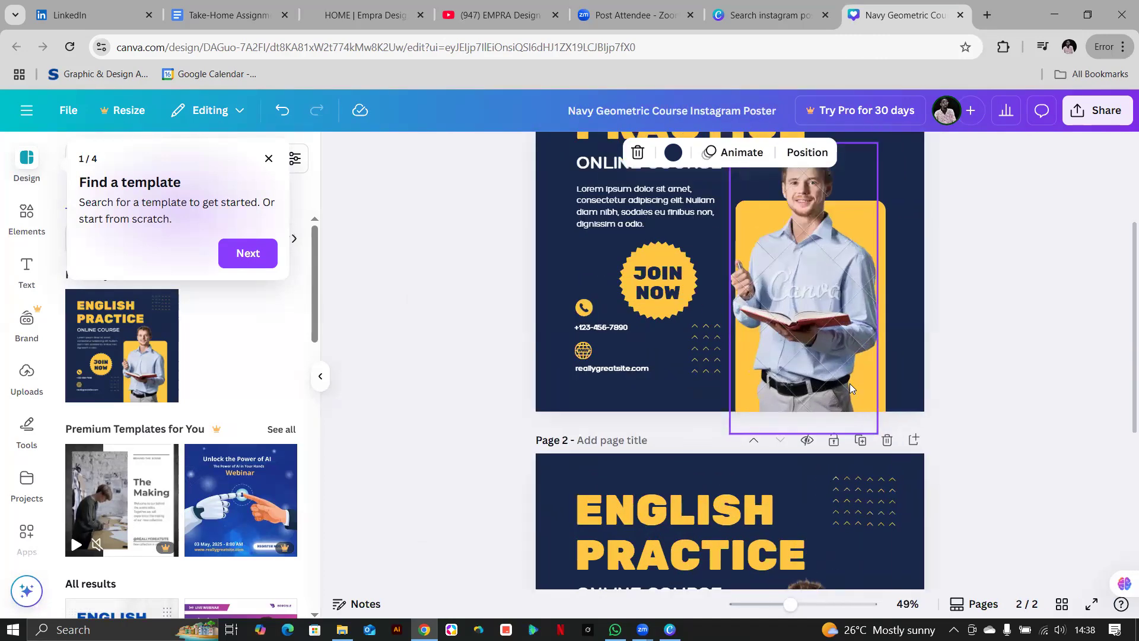
{"action": "scroll", "coordinate": [850, 384], "scroll_direction": "down", "scroll_amount": 3}
{"action": "scroll", "coordinate": [850, 384], "scroll_direction": "down", "scroll_amount": 3}
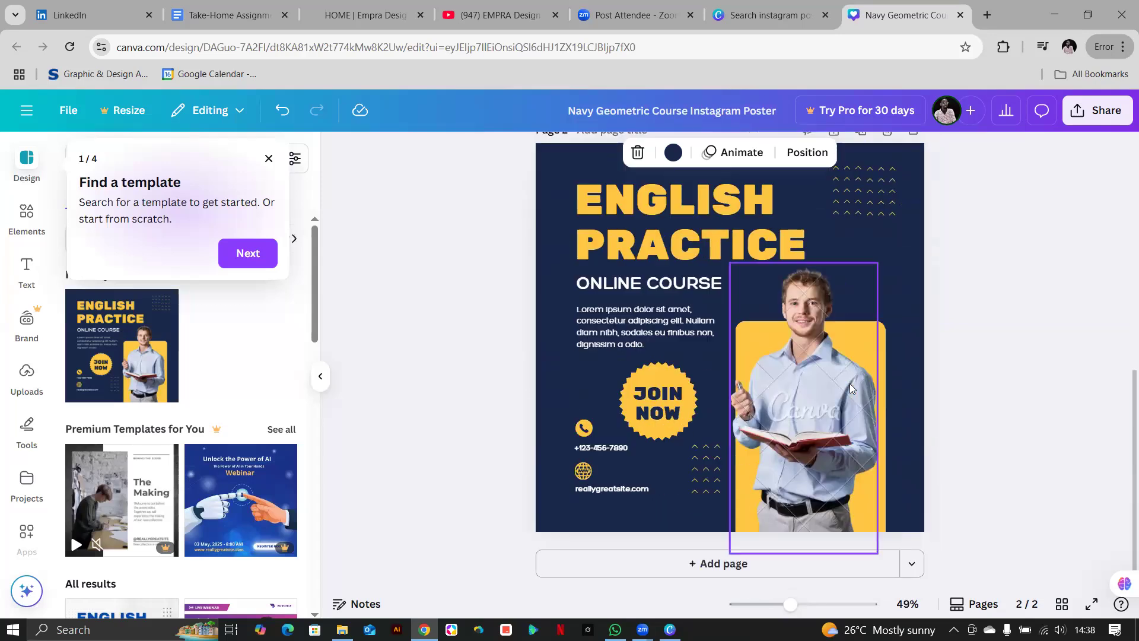
{"action": "scroll", "coordinate": [849, 383], "scroll_direction": "up", "scroll_amount": 3}
{"action": "scroll", "coordinate": [849, 383], "scroll_direction": "down", "scroll_amount": 3}
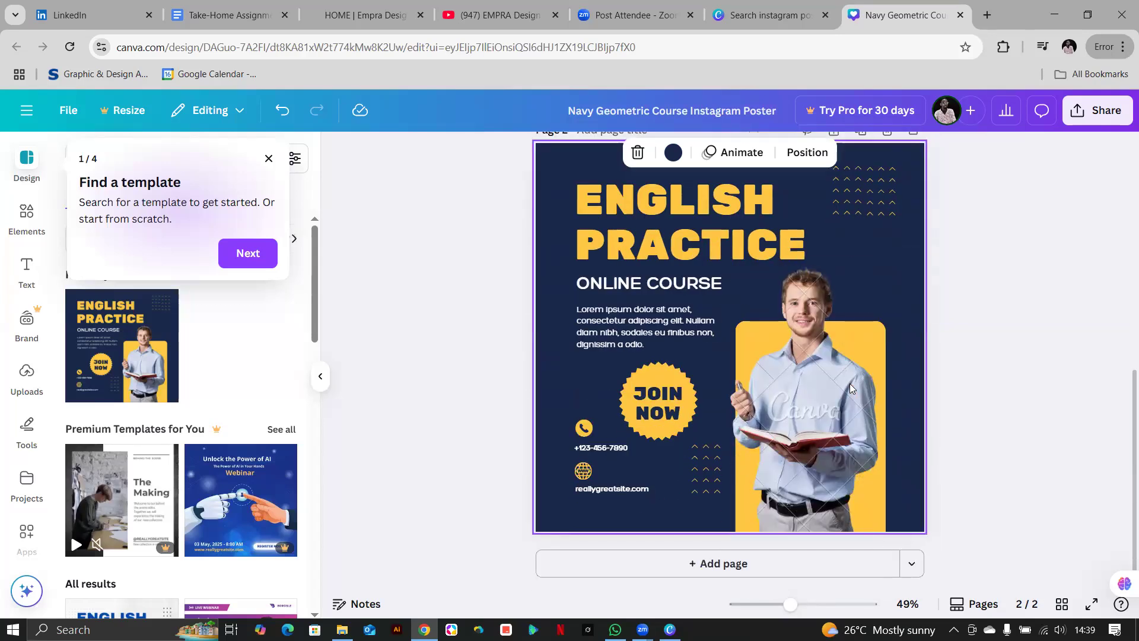
Retitle page 2's heading 'CANVA MASTERCLASS' and widen its box to fit one line.
{"action": "left_click", "coordinate": [753, 222]}
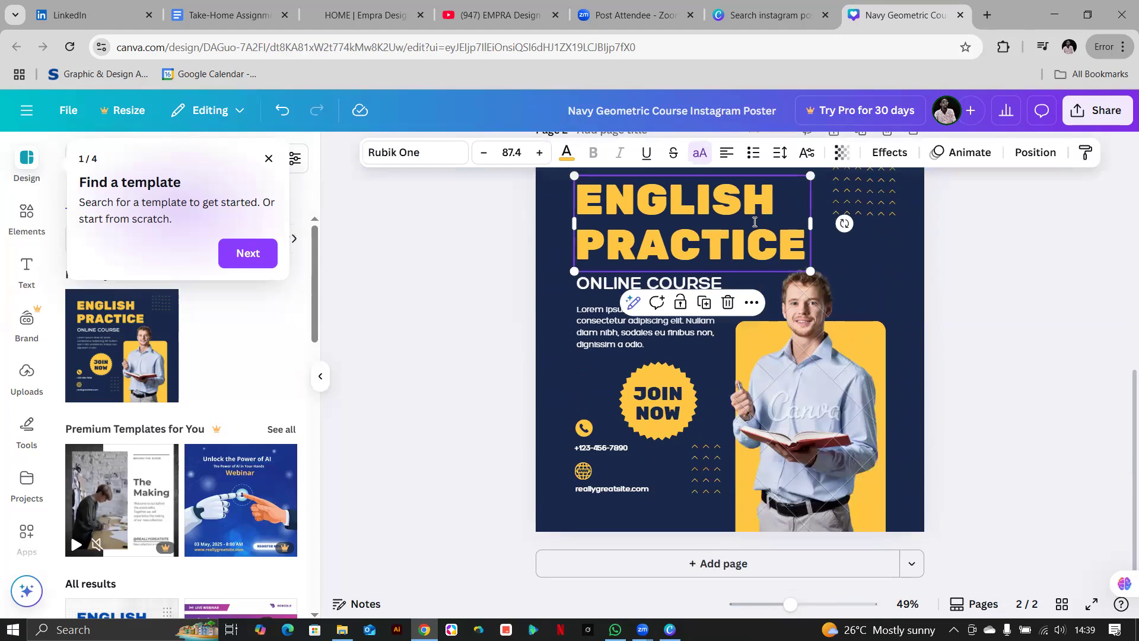
{"action": "double_click", "coordinate": [754, 222]}
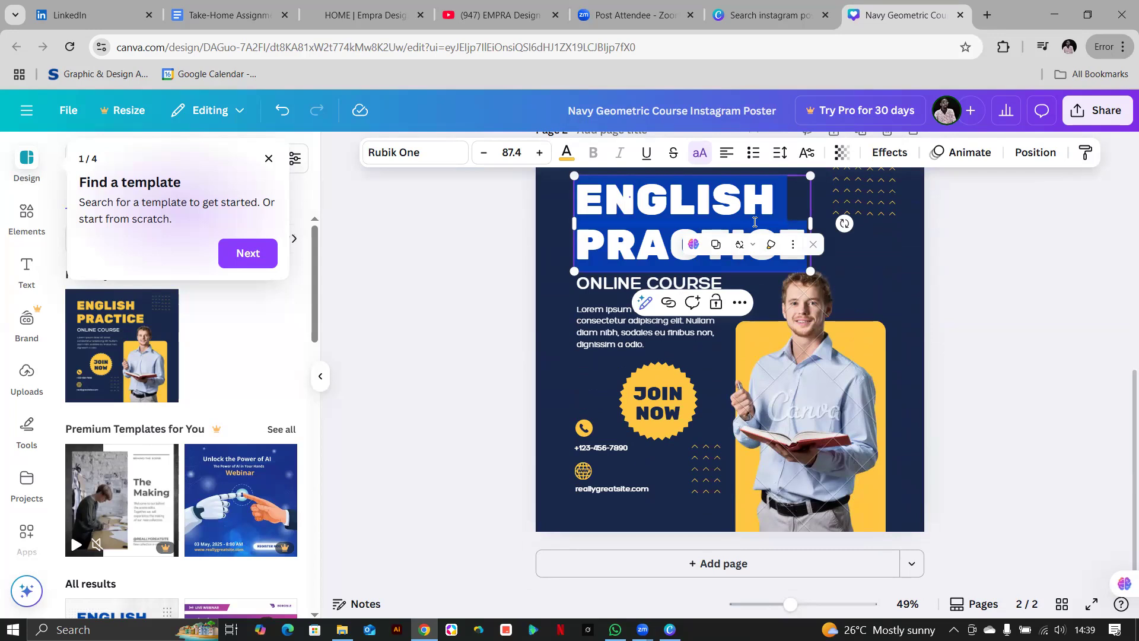
{"action": "type", "text": "CANVA"}
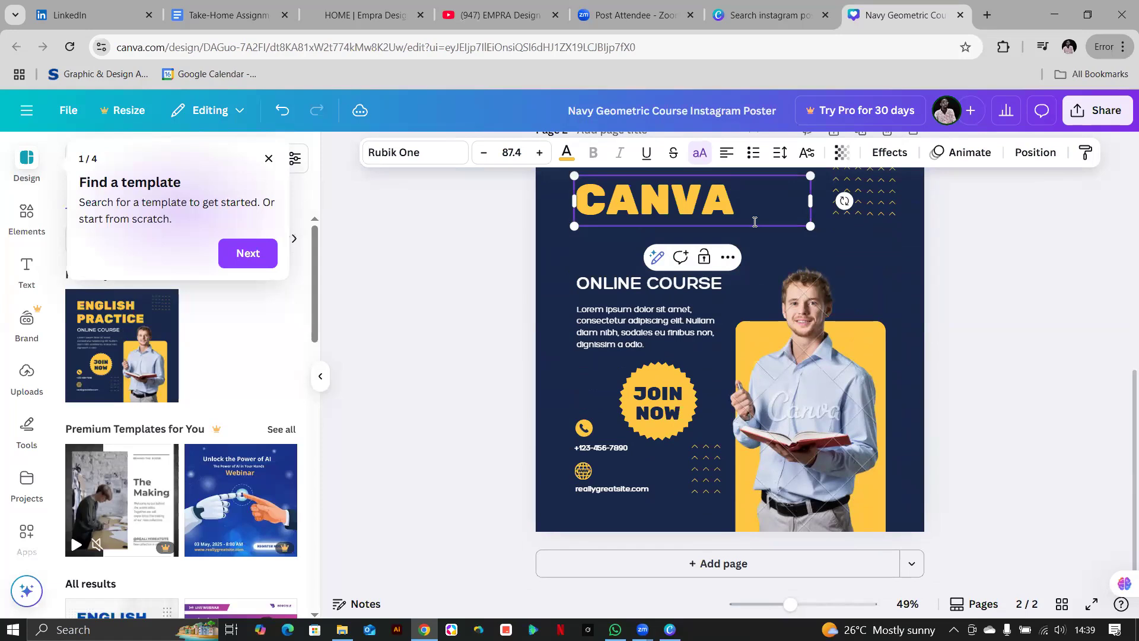
{"action": "type", "text": " MASTER"}
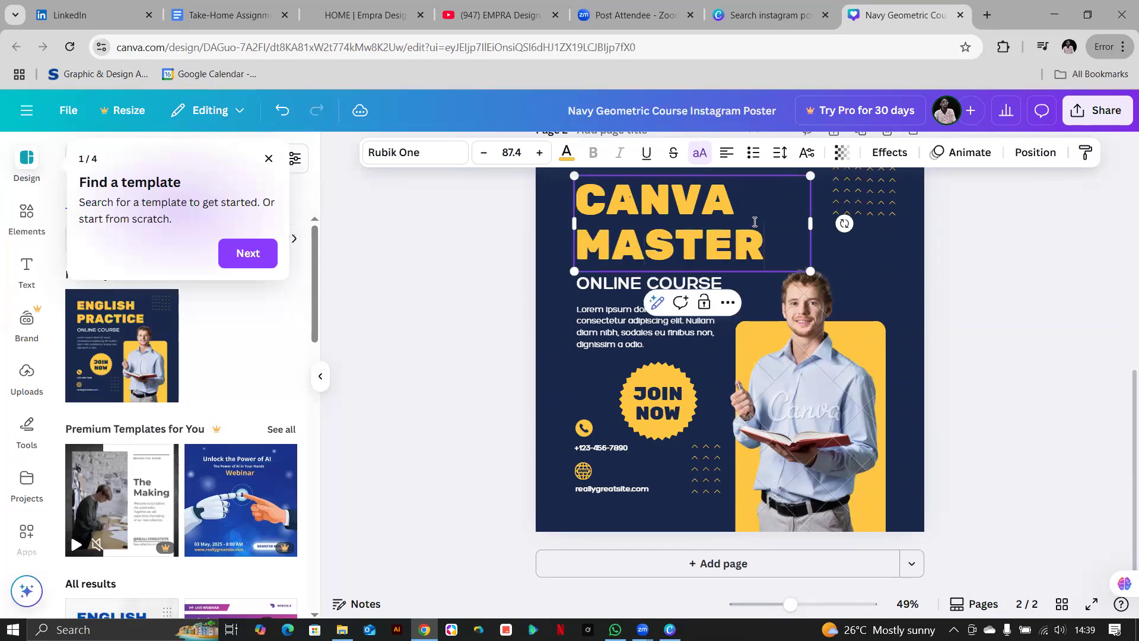
{"action": "type", "text": "C"}
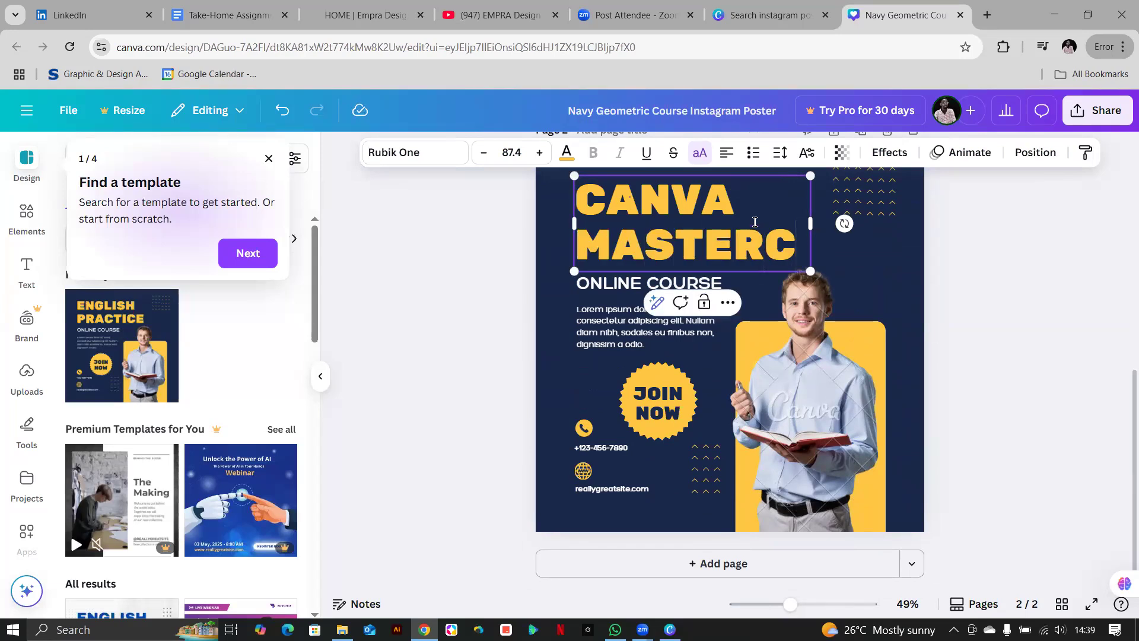
{"action": "type", "text": "LASS"}
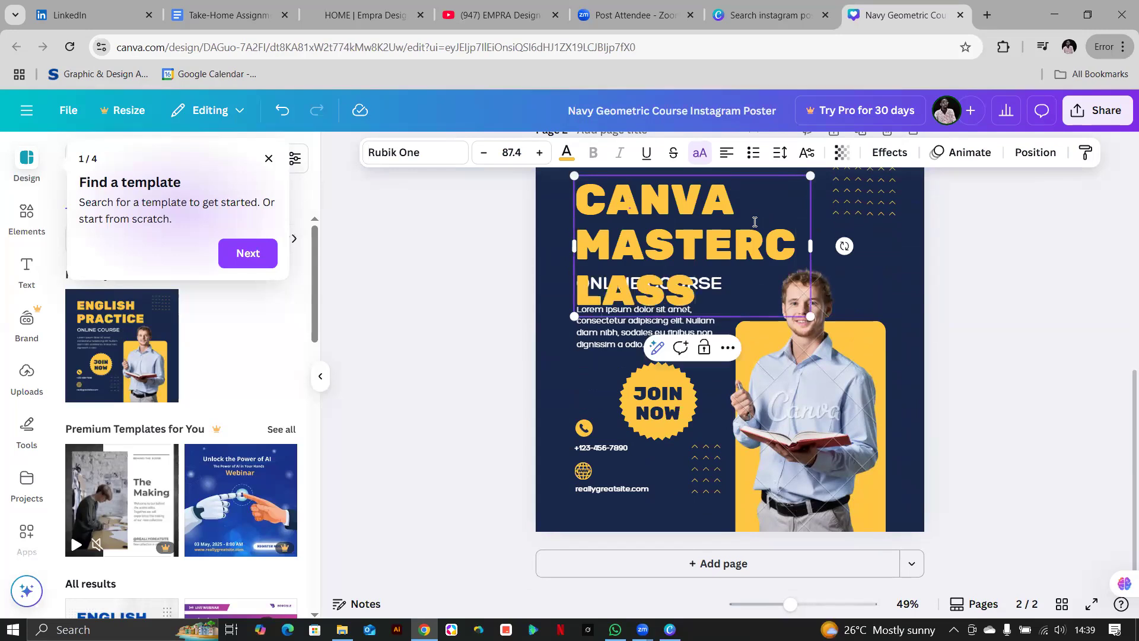
{"action": "scroll", "coordinate": [831, 368], "scroll_direction": "up", "scroll_amount": 3}
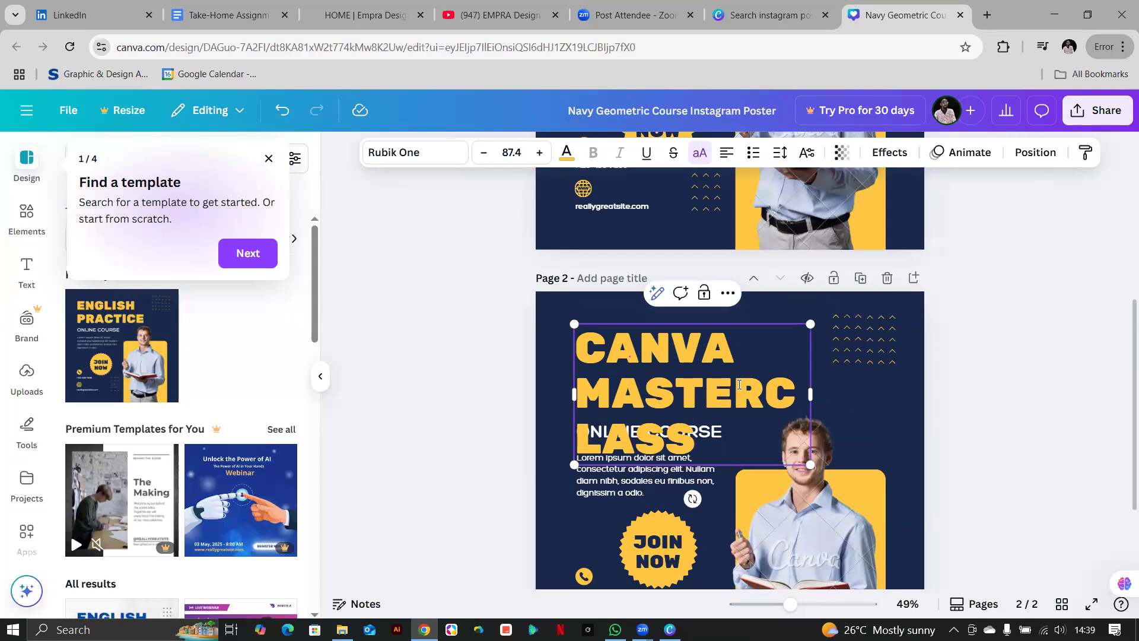
{"action": "scroll", "coordinate": [739, 384], "scroll_direction": "up", "scroll_amount": 6}
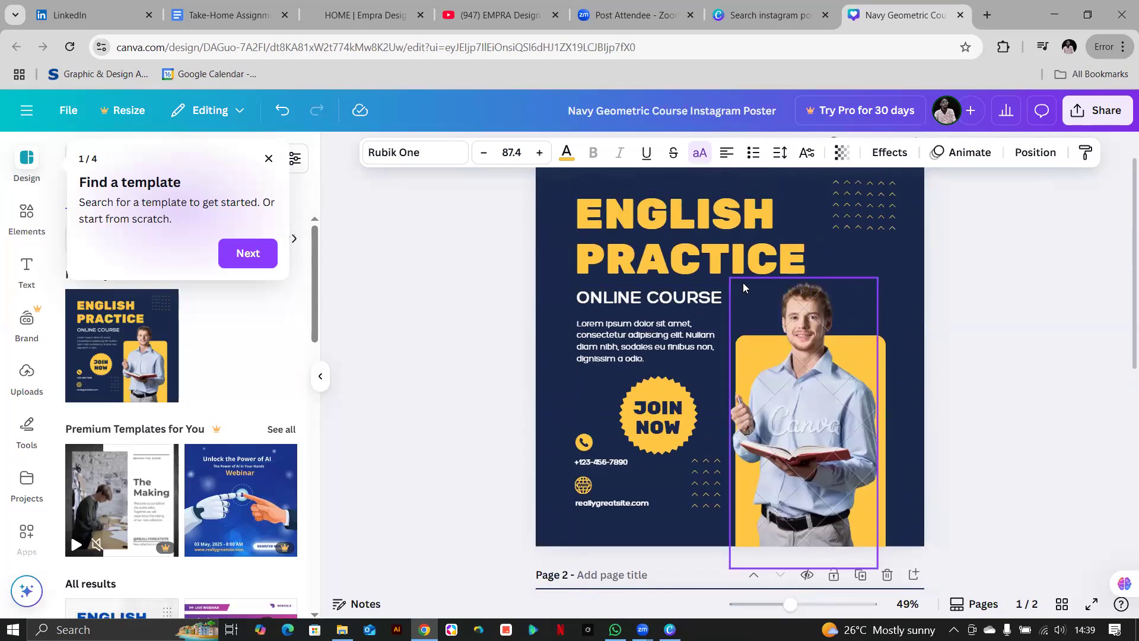
{"action": "scroll", "coordinate": [739, 297], "scroll_direction": "down", "scroll_amount": 5}
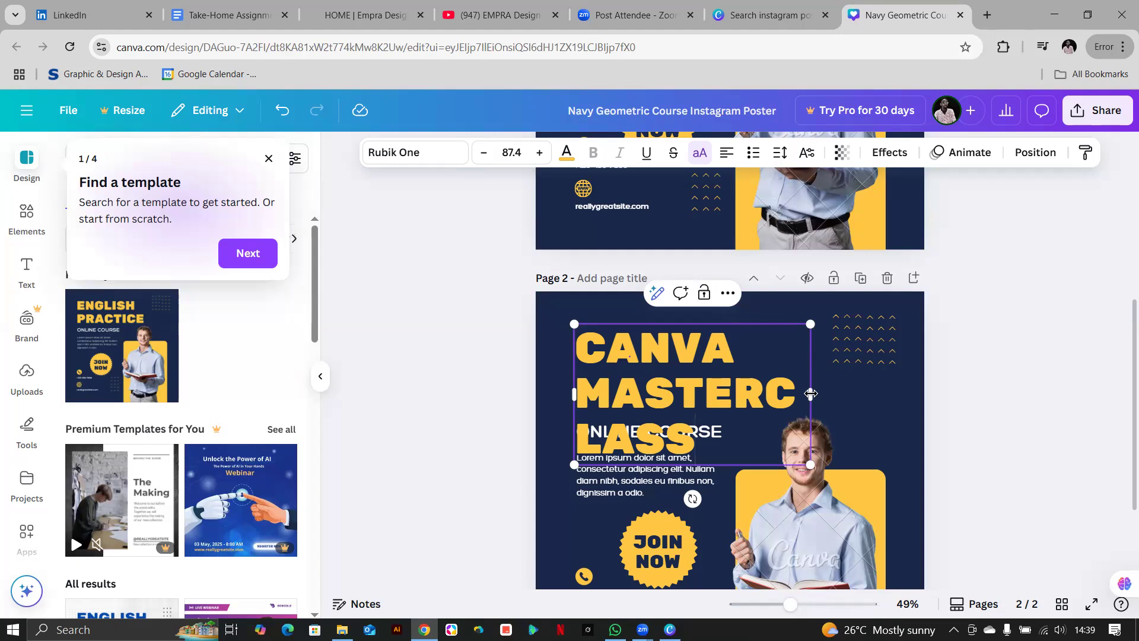
{"action": "left_click_drag", "start_coordinate": [852, 394], "coordinate": [928, 381]}
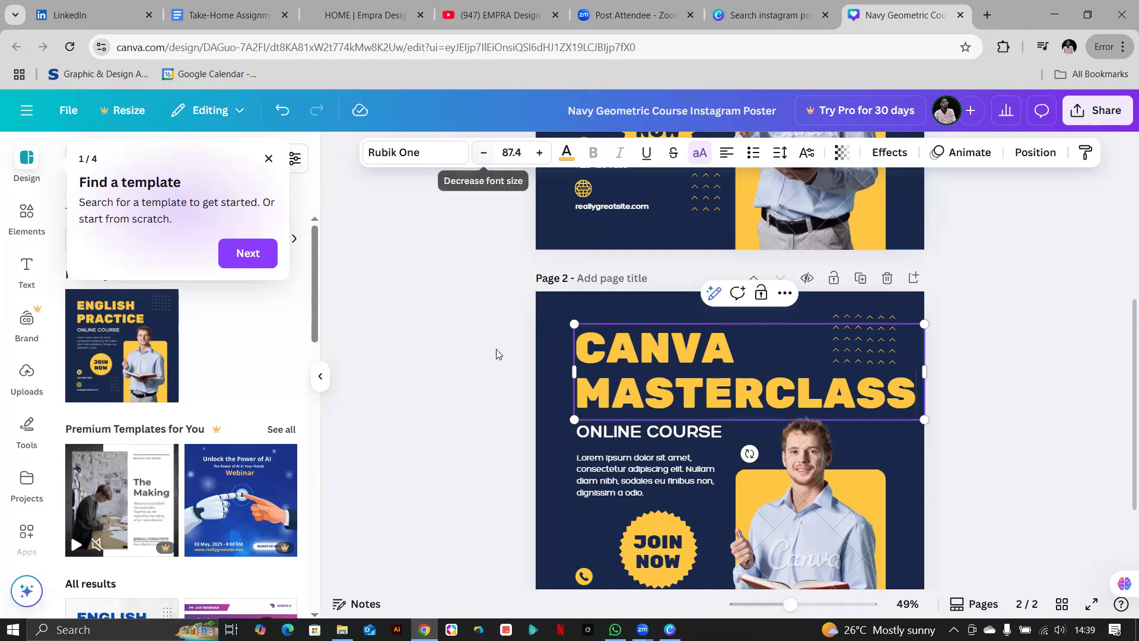
{"action": "left_click", "coordinate": [514, 400]}
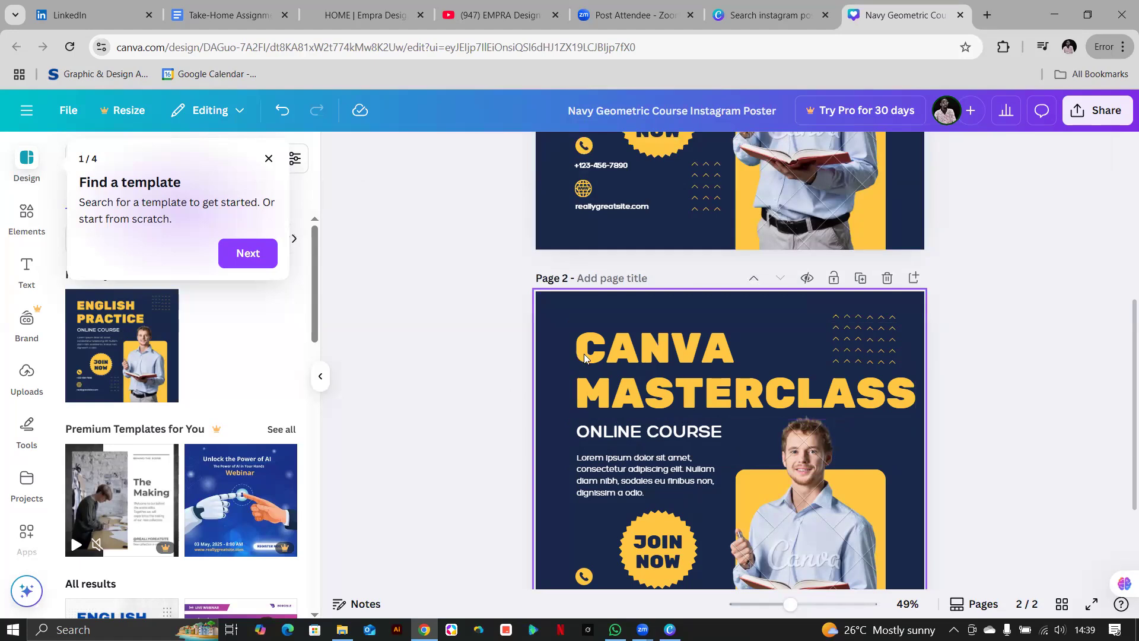
{"action": "left_click", "coordinate": [673, 356]}
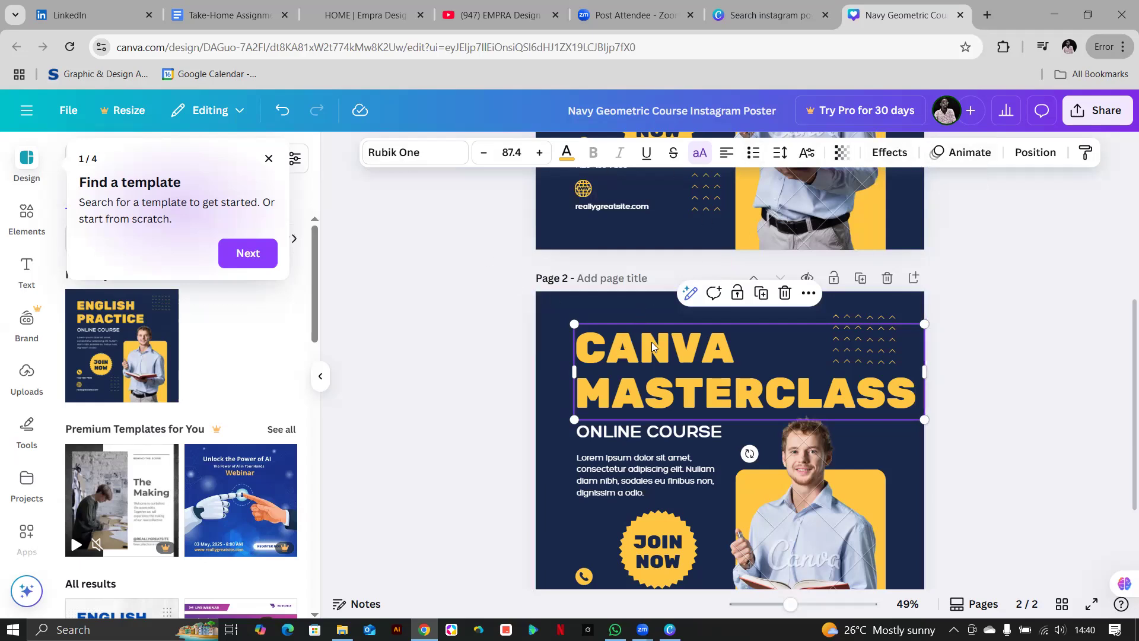
{"action": "left_click", "coordinate": [799, 552]}
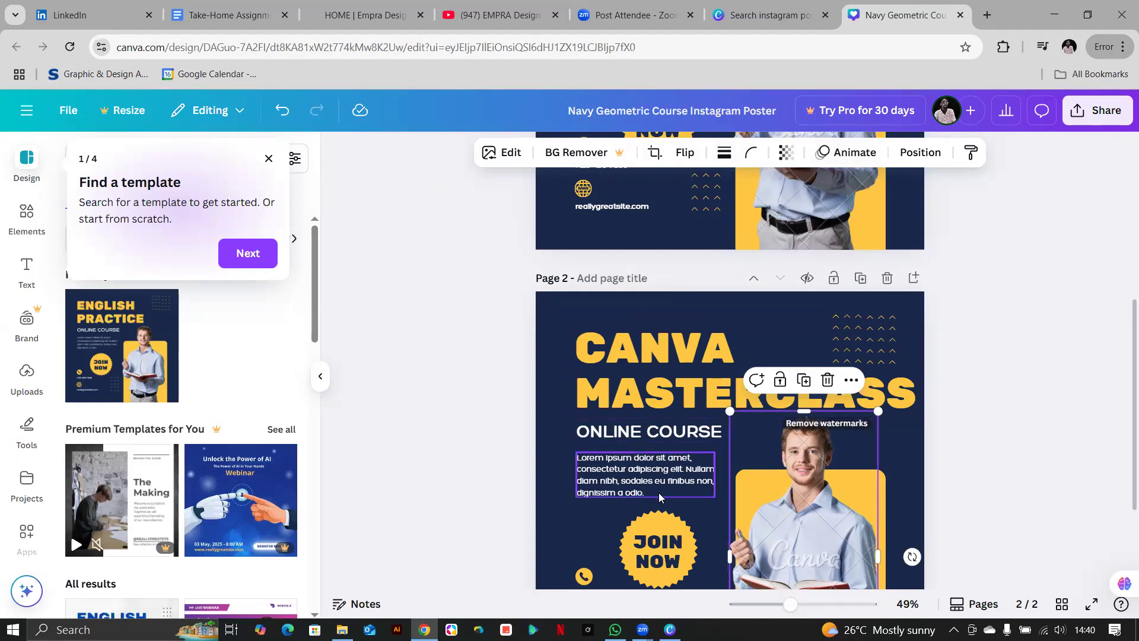
{"action": "left_click", "coordinate": [658, 523]}
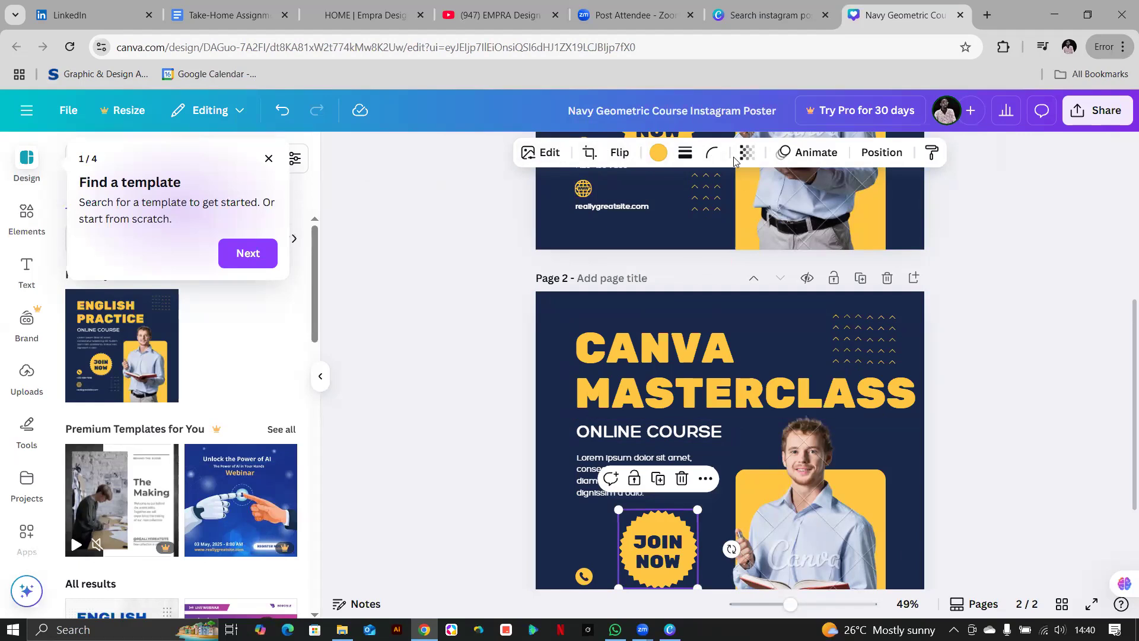
{"action": "left_click", "coordinate": [644, 395]}
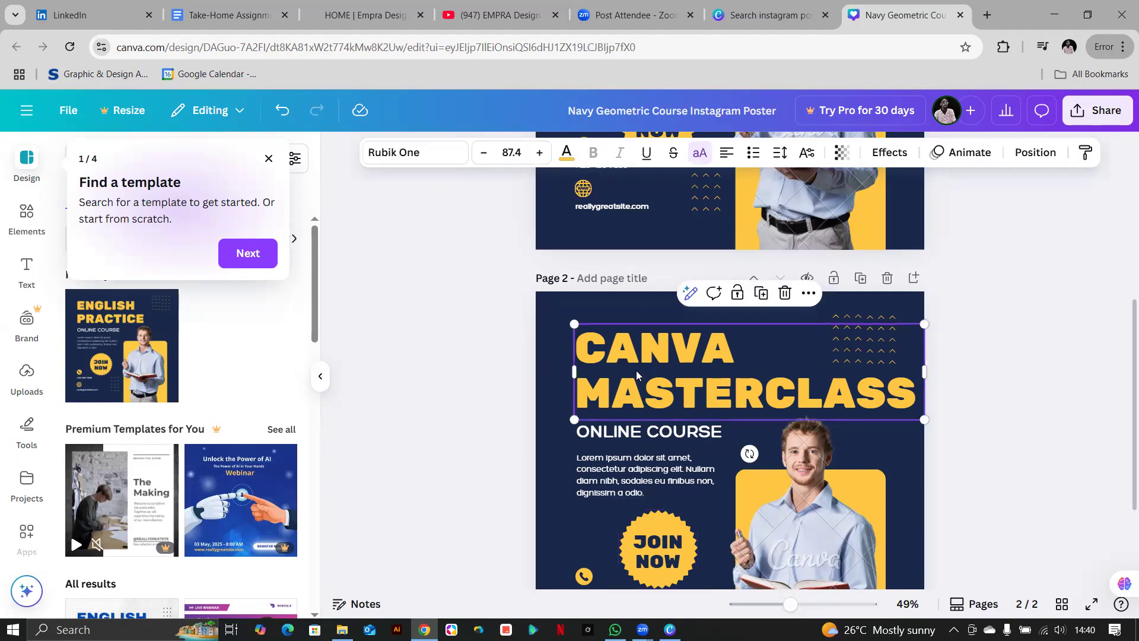
{"action": "scroll", "coordinate": [727, 492], "scroll_direction": "down", "scroll_amount": 3}
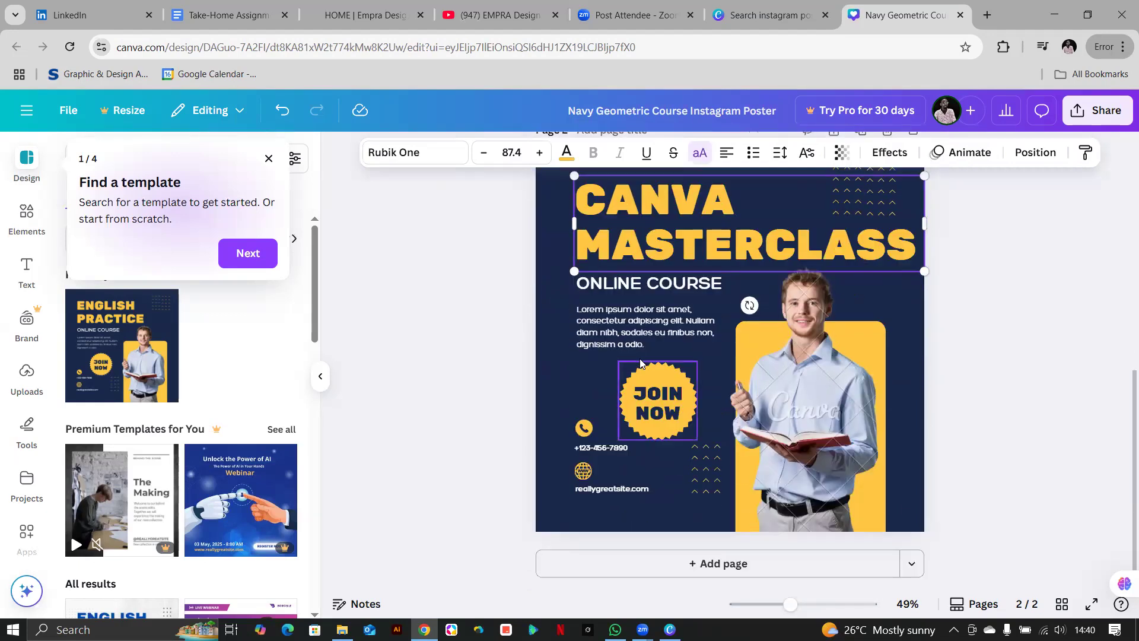
Add a blank navy page 3 after the Canva Masterclass poster and deselect it.
{"action": "left_click", "coordinate": [718, 564]}
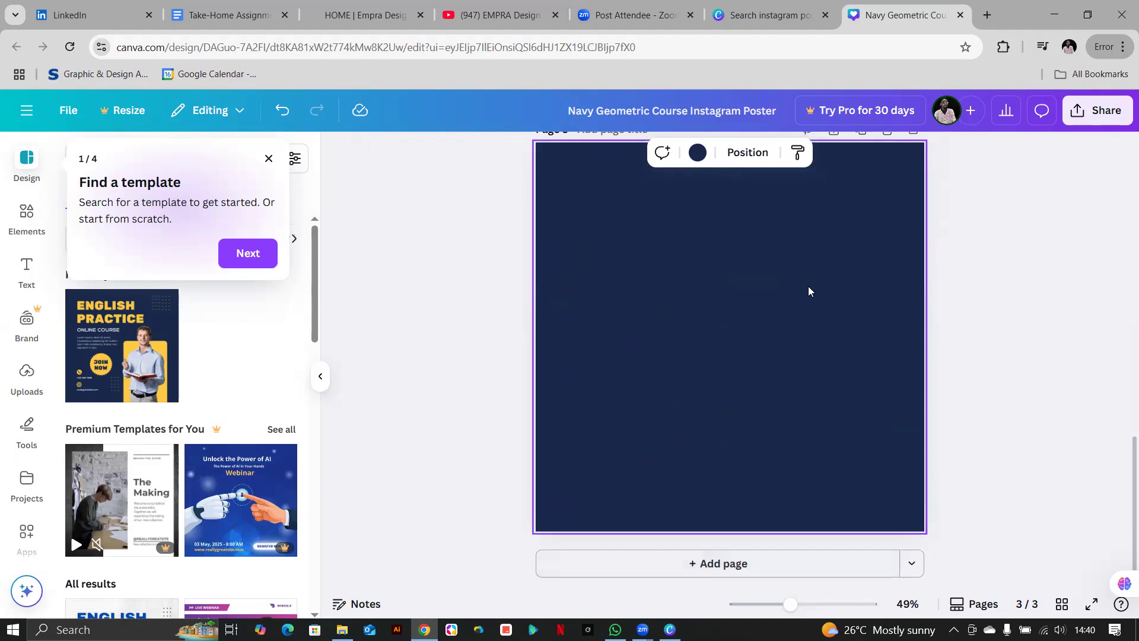
{"action": "scroll", "coordinate": [789, 309], "scroll_direction": "up", "scroll_amount": 3}
{"action": "scroll", "coordinate": [736, 416], "scroll_direction": "down", "scroll_amount": 3}
{"action": "left_click", "coordinate": [405, 292]}
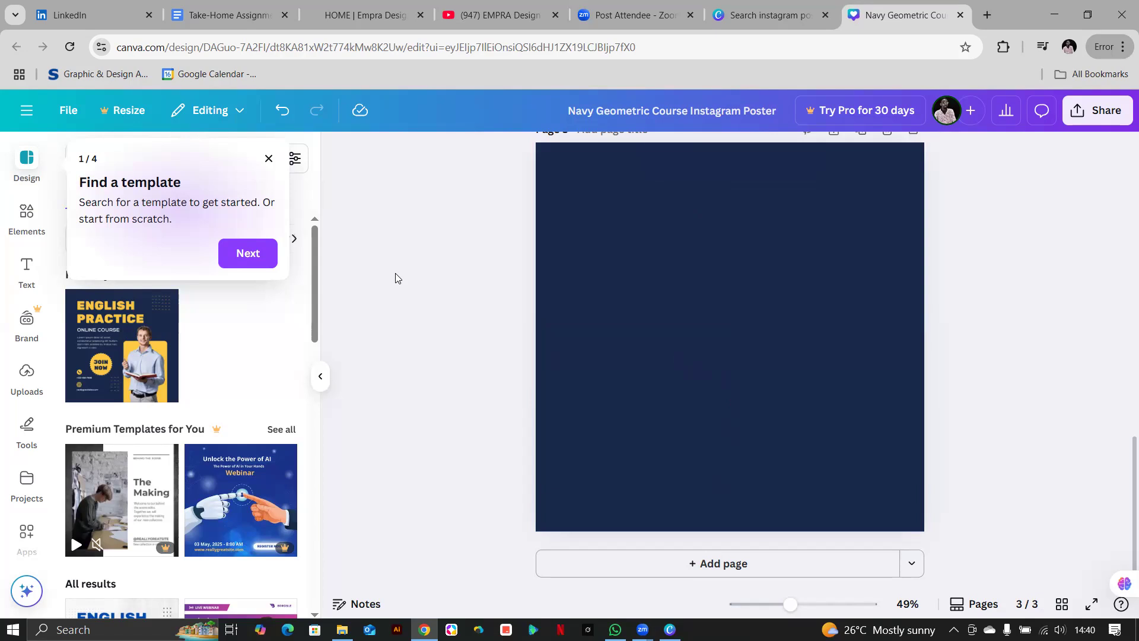
{"action": "scroll", "coordinate": [722, 331], "scroll_direction": "up", "scroll_amount": 6}
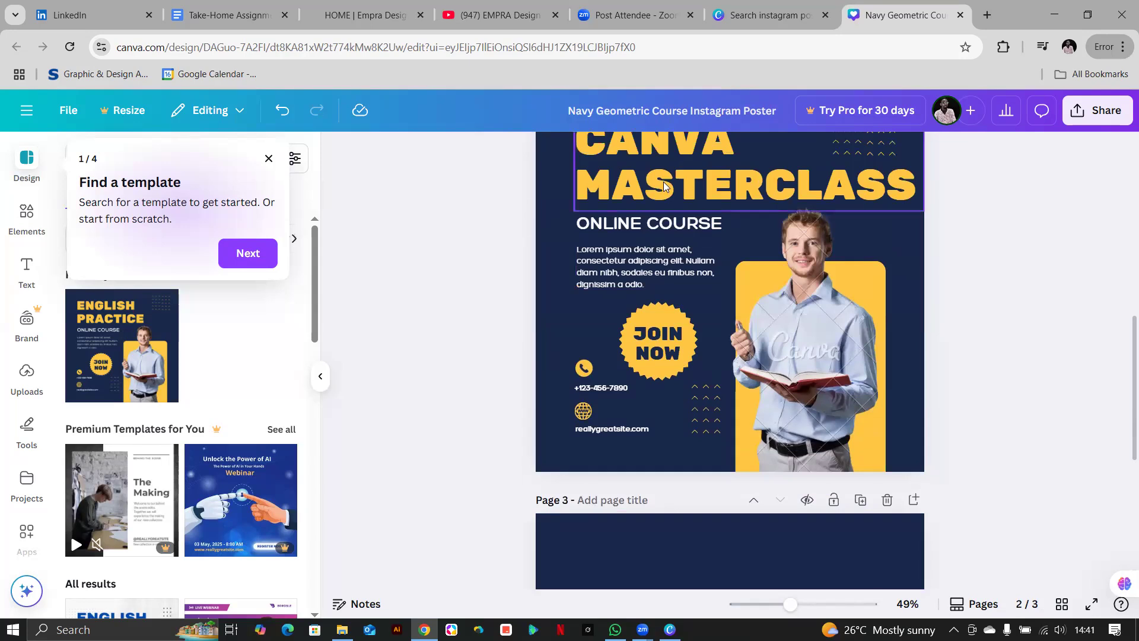
{"action": "scroll", "coordinate": [665, 186], "scroll_direction": "up", "scroll_amount": 3}
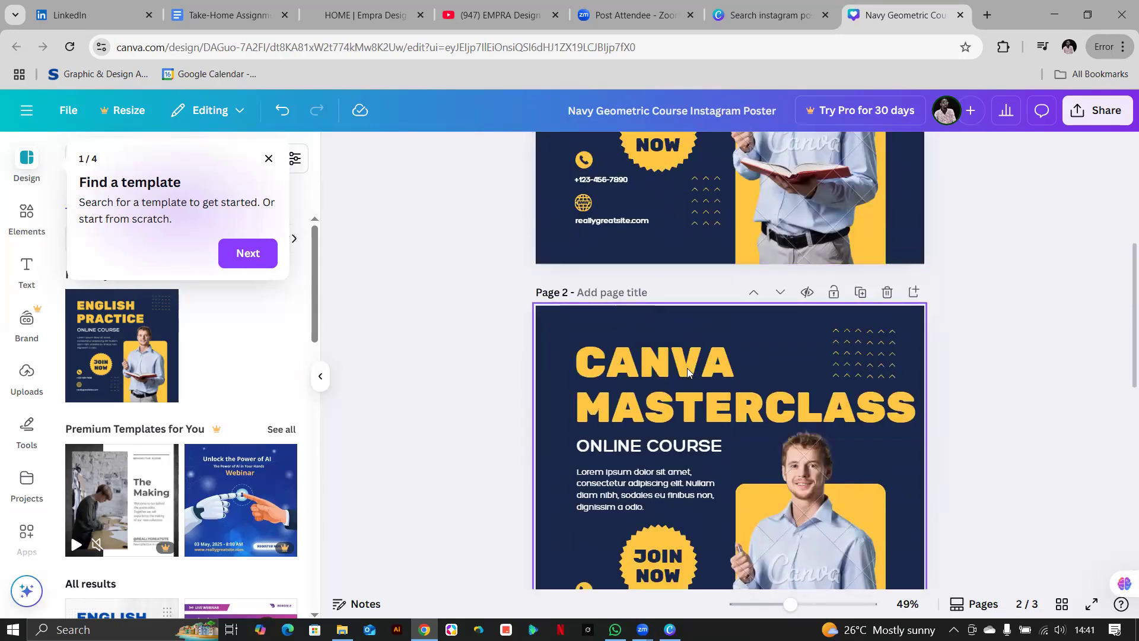
{"action": "scroll", "coordinate": [691, 357], "scroll_direction": "down", "scroll_amount": 8}
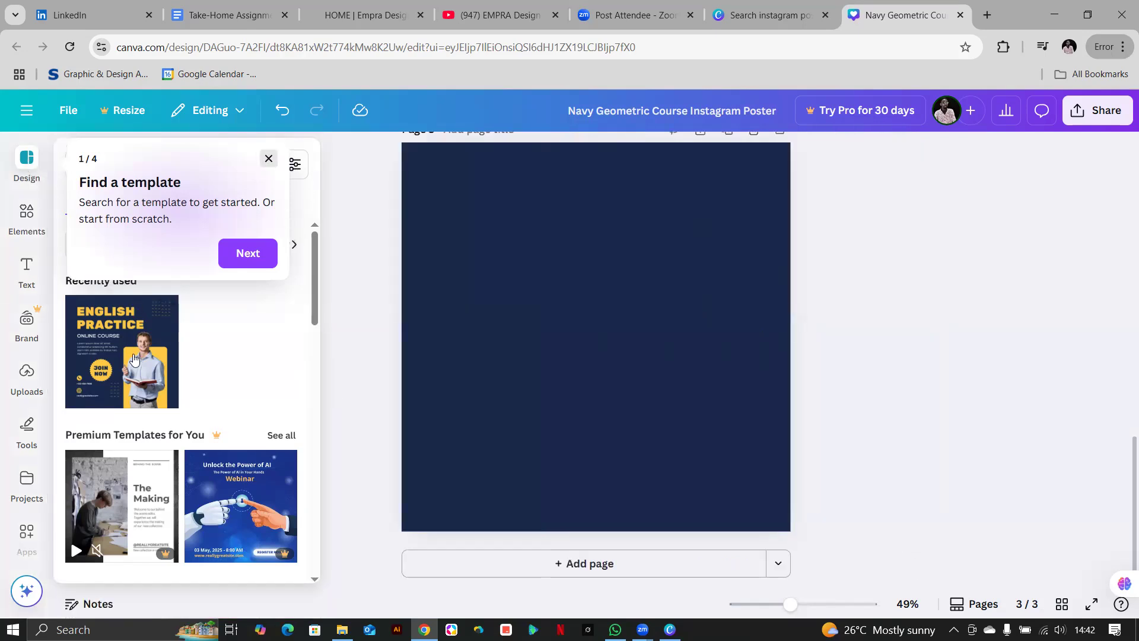
Dismiss the Find a template tip and search templates for technology.
{"action": "left_click", "coordinate": [268, 159]}
{"action": "left_click", "coordinate": [172, 168]}
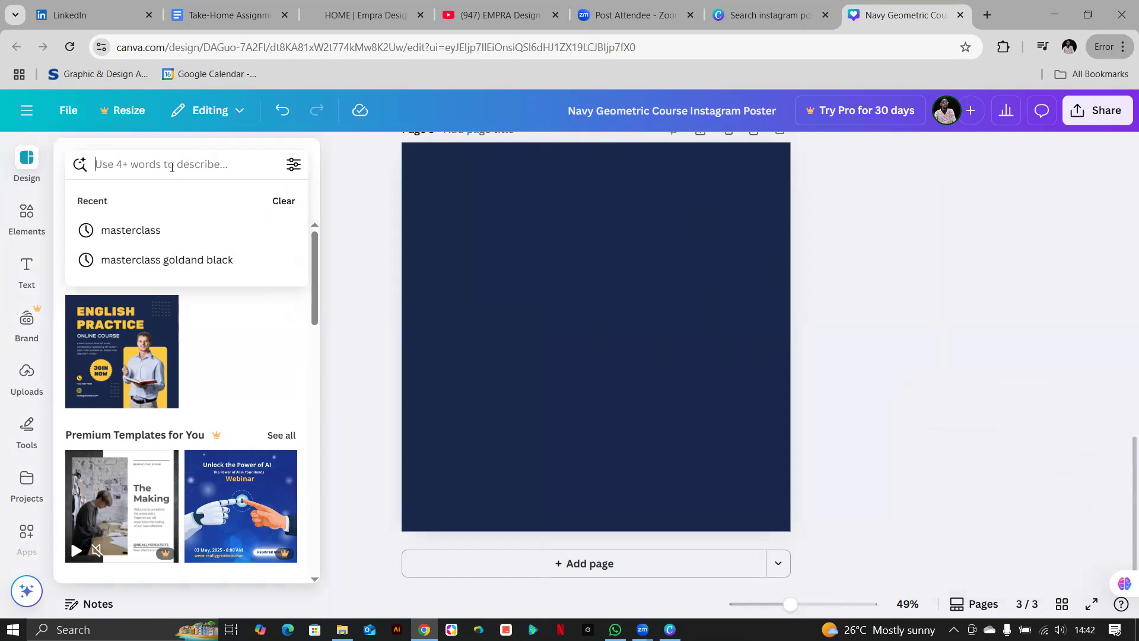
{"action": "type", "text": "tech"}
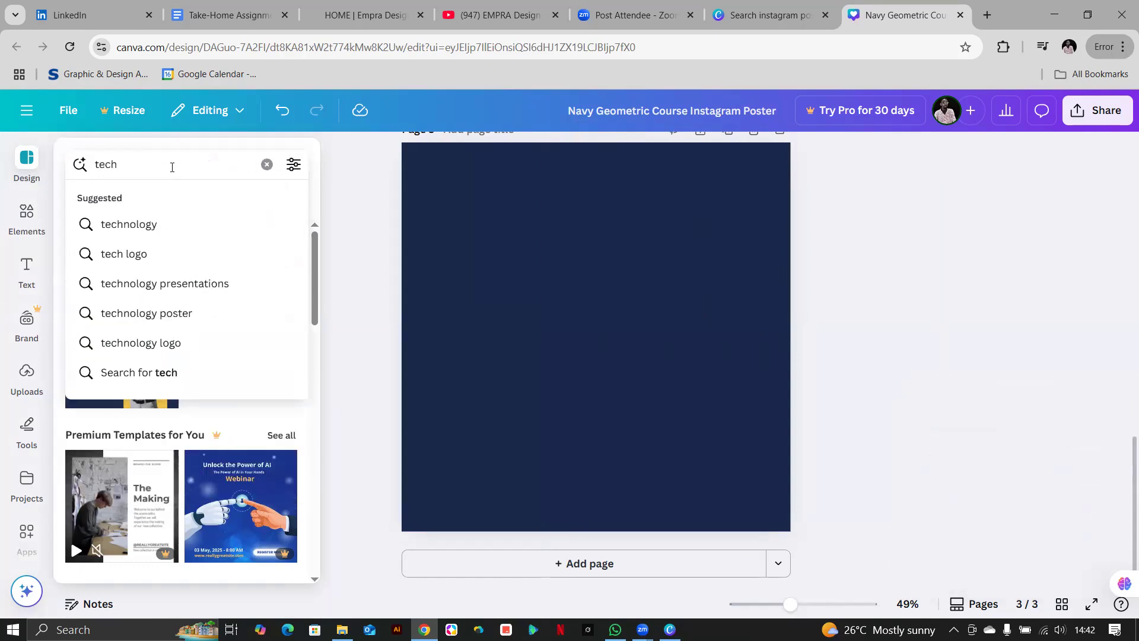
{"action": "left_click", "coordinate": [120, 225]}
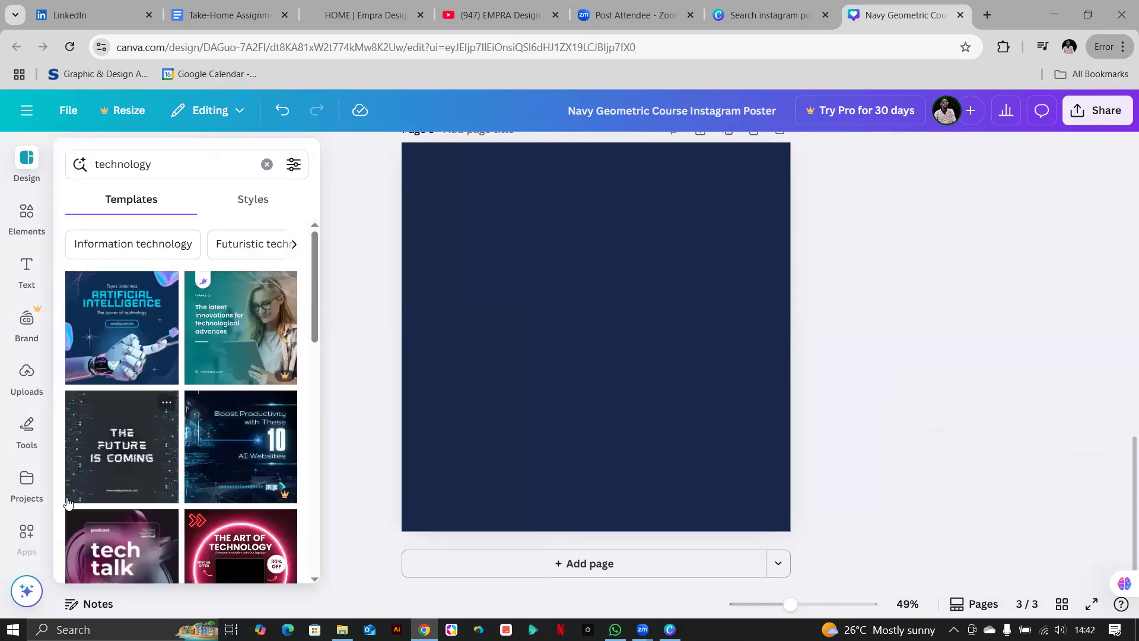
{"action": "scroll", "coordinate": [257, 400], "scroll_direction": "down", "scroll_amount": 4}
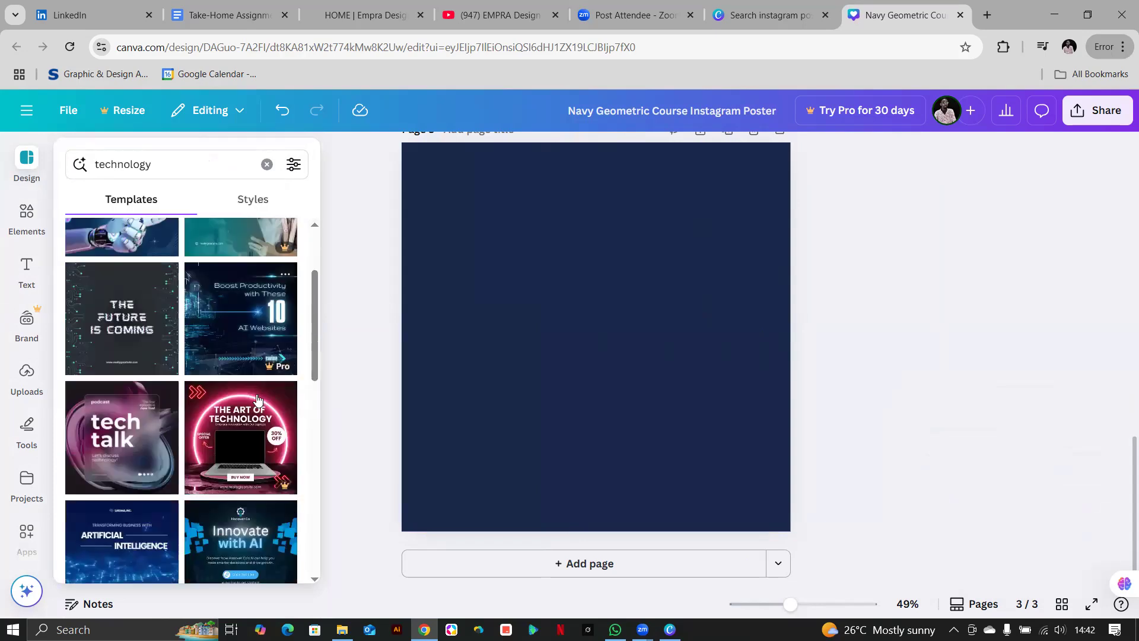
{"action": "scroll", "coordinate": [257, 400], "scroll_direction": "down", "scroll_amount": 3}
{"action": "scroll", "coordinate": [243, 427], "scroll_direction": "up", "scroll_amount": 5}
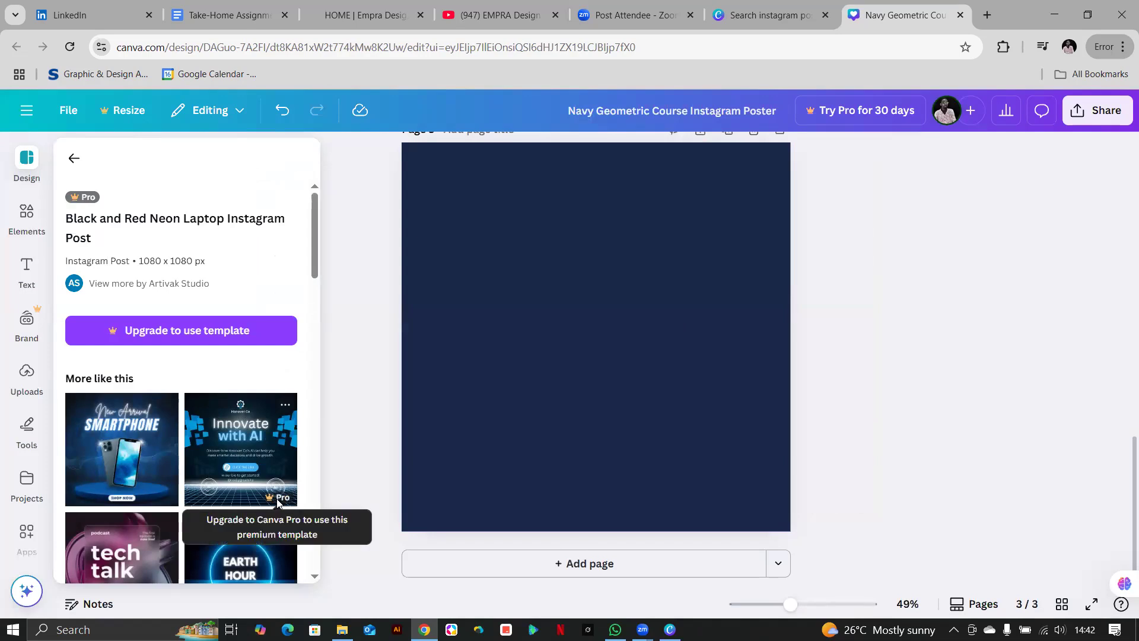
Reset the browser zoom to 100% and open the Elements library.
{"action": "key", "text": "ctrl+minus"}
{"action": "key", "text": "ctrl+minus"}
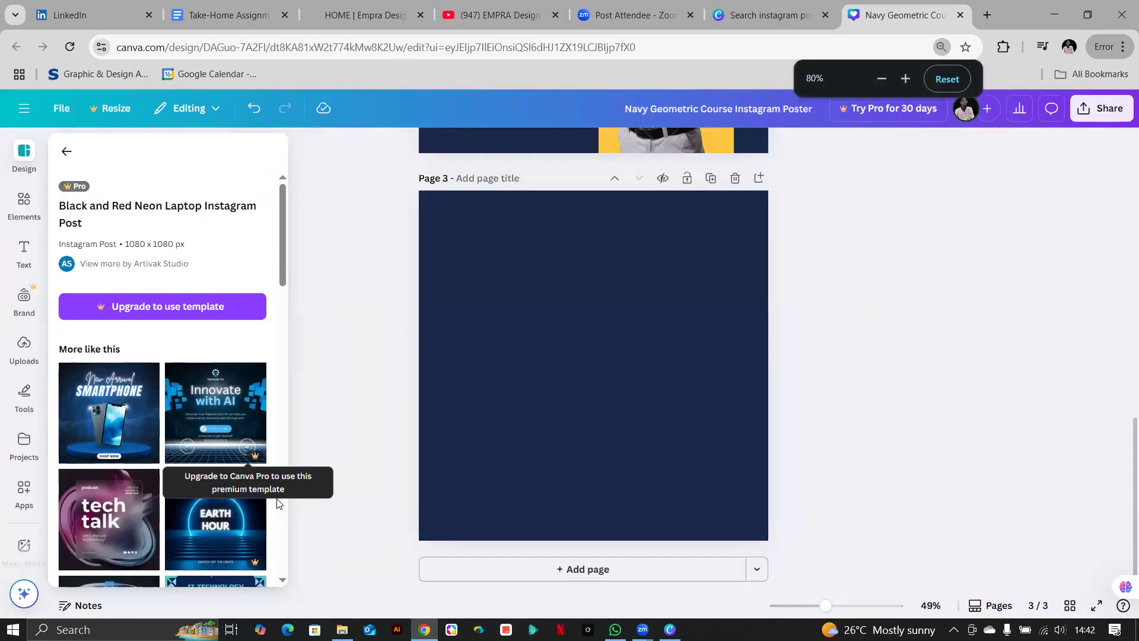
{"action": "key", "text": "ctrl+0"}
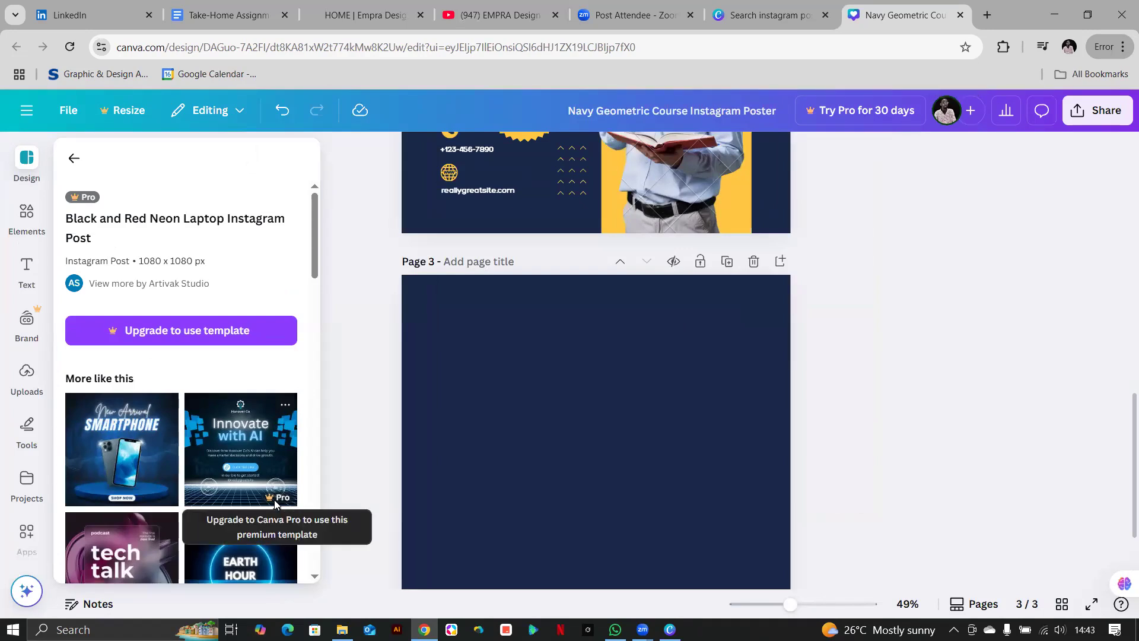
{"action": "scroll", "coordinate": [469, 497], "scroll_direction": "down", "scroll_amount": 1}
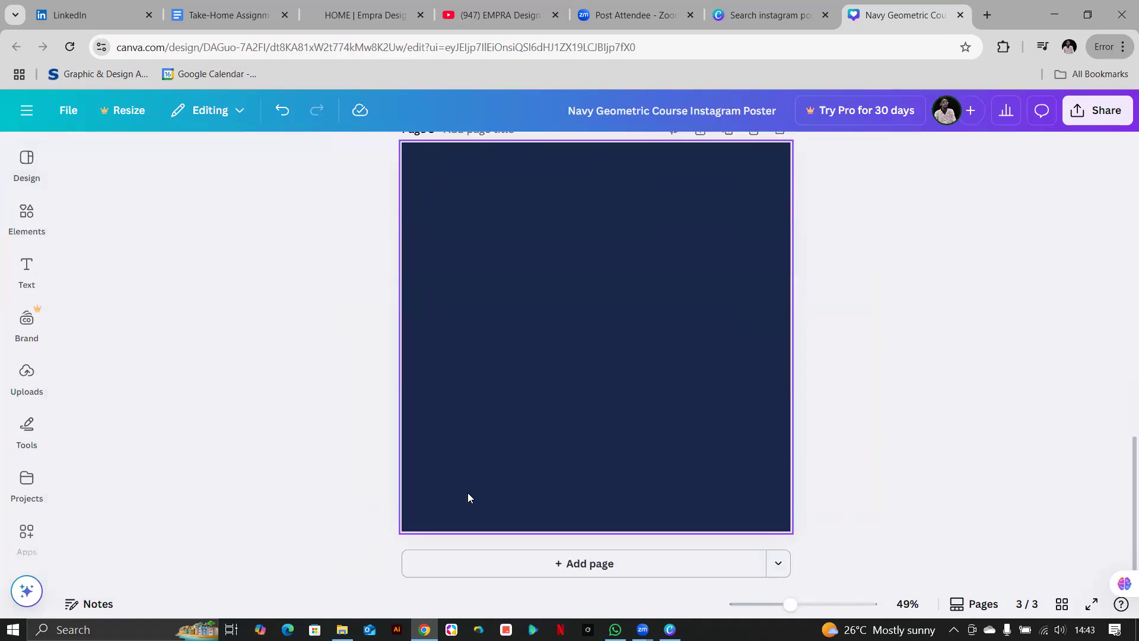
{"action": "left_click", "coordinate": [26, 216]}
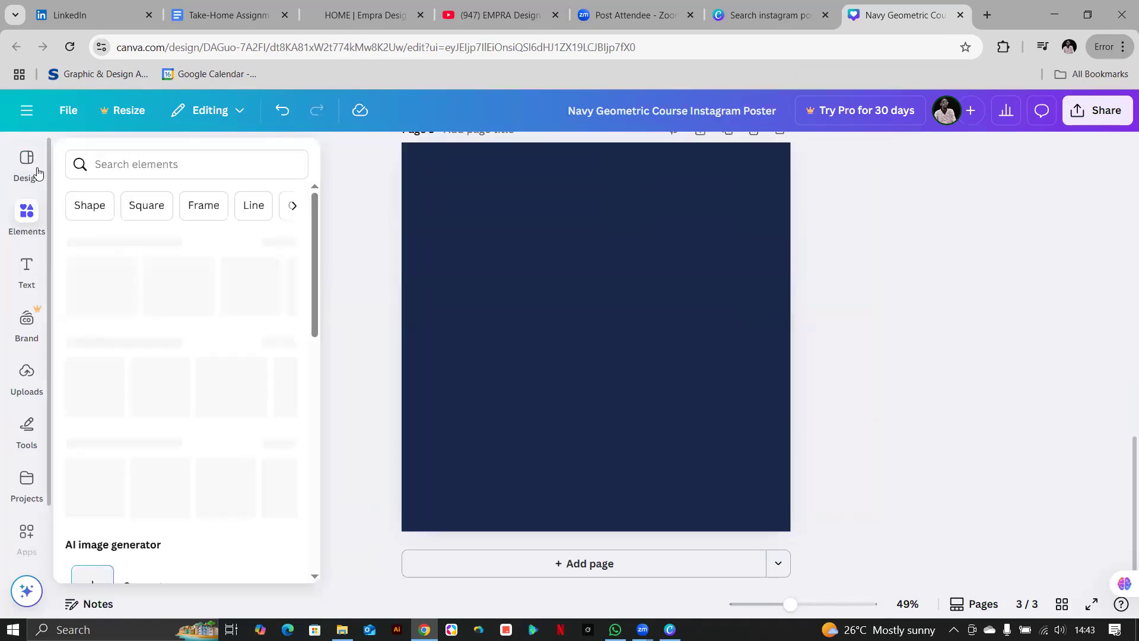
Apply the New Arrival Smartphone template to page 3 and select its background image.
{"action": "left_click", "coordinate": [26, 163]}
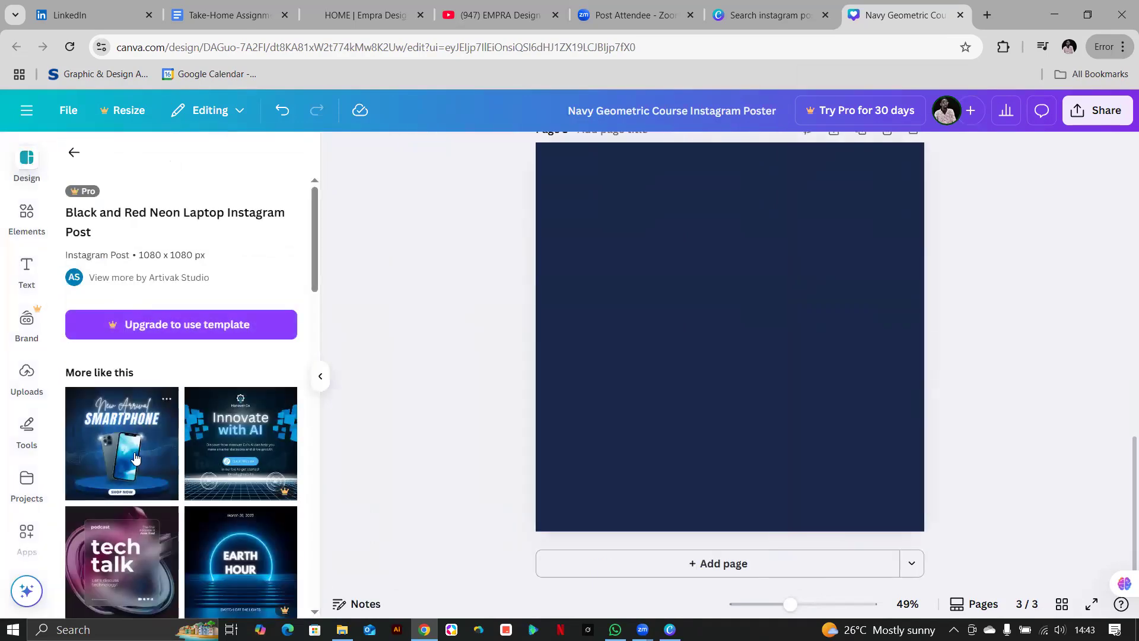
{"action": "left_click", "coordinate": [136, 458]}
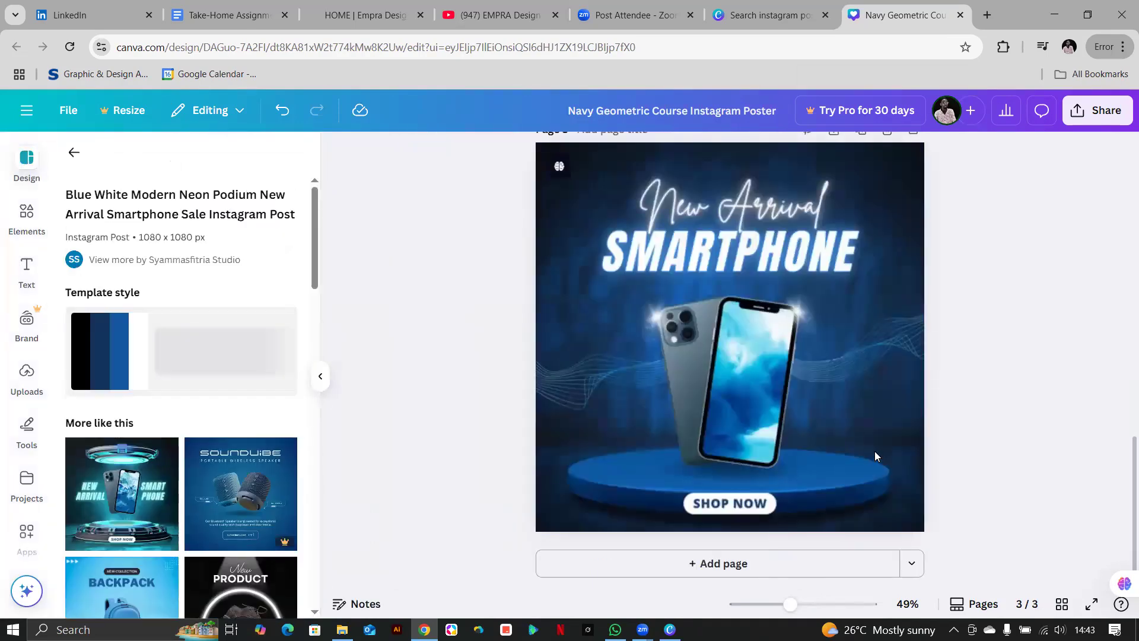
{"action": "left_click", "coordinate": [853, 440]}
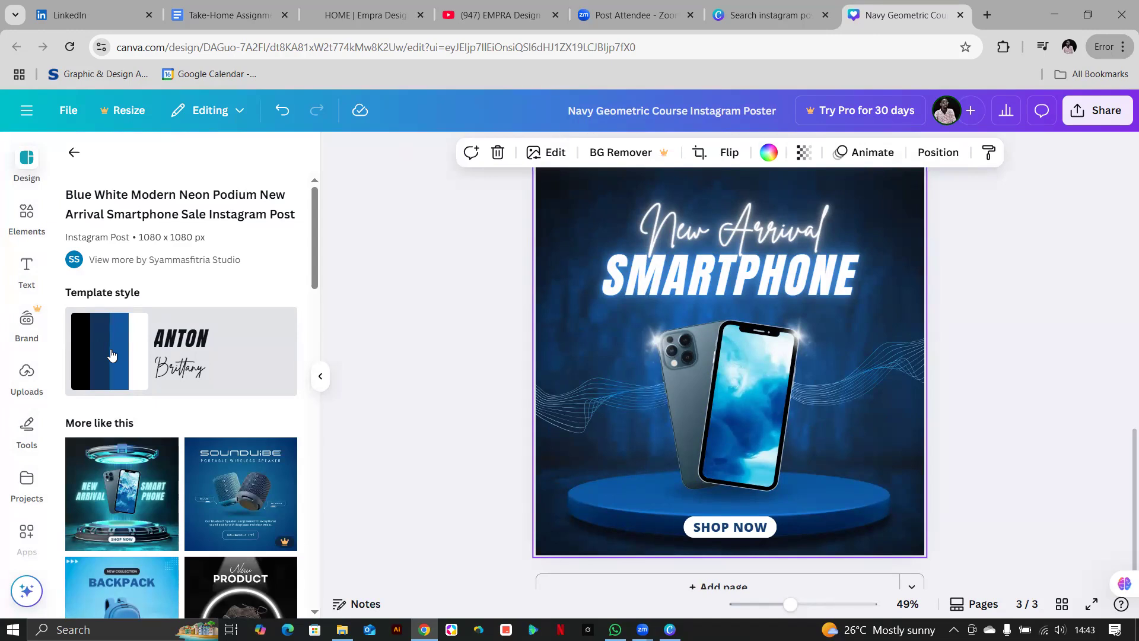
Shuffle the template style until the phone screen has a white frame and a white SHOP NOW pill.
{"action": "left_click", "coordinate": [111, 355]}
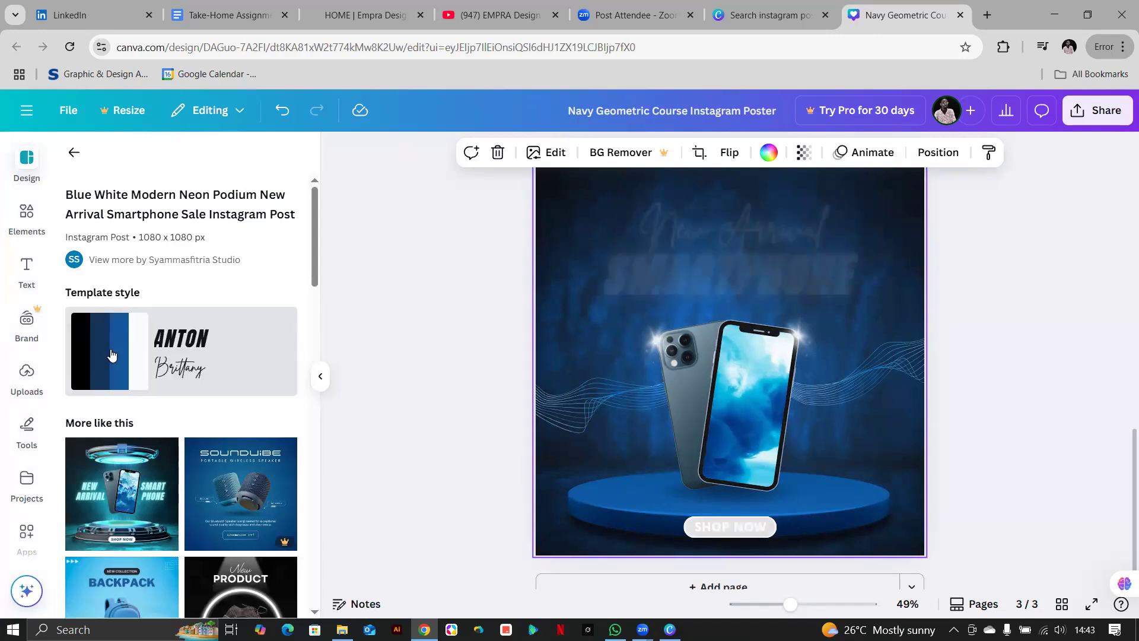
{"action": "left_click", "coordinate": [118, 354]}
{"action": "left_click", "coordinate": [96, 356]}
{"action": "scroll", "coordinate": [285, 376], "scroll_direction": "down", "scroll_amount": 8}
{"action": "scroll", "coordinate": [285, 375], "scroll_direction": "up", "scroll_amount": 8}
{"action": "left_click", "coordinate": [191, 320]}
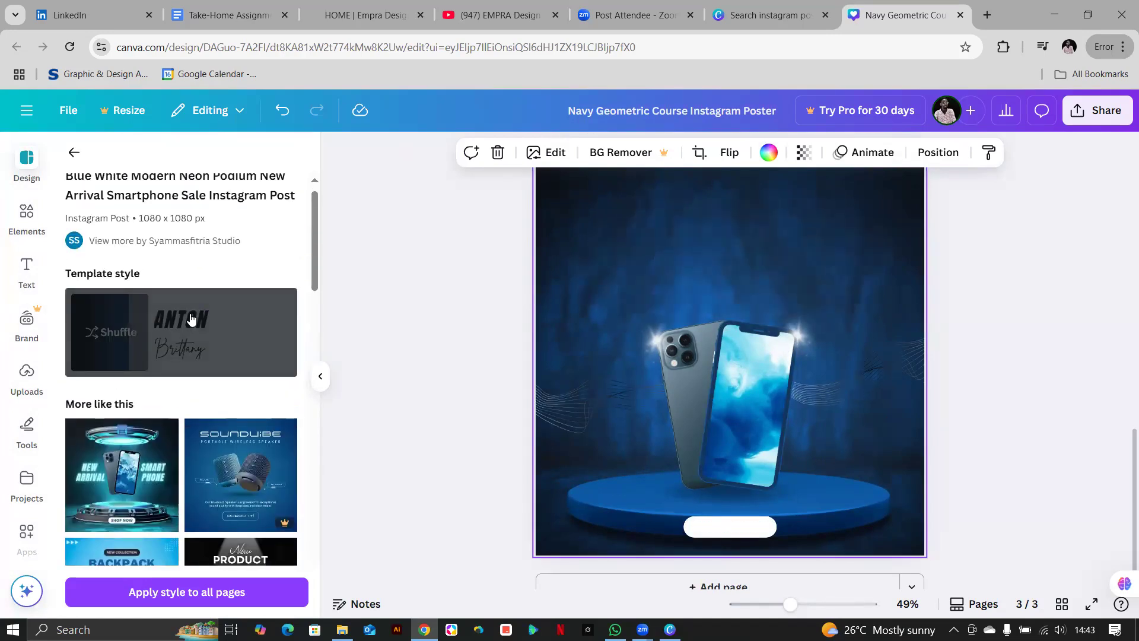
{"action": "left_click", "coordinate": [109, 331]}
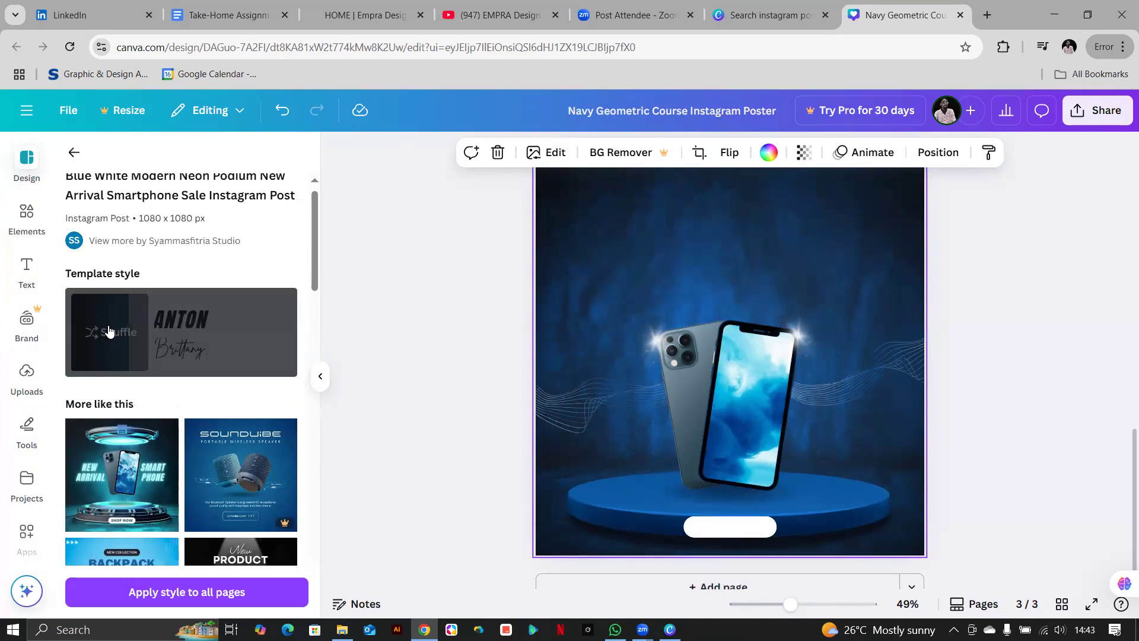
{"action": "left_click", "coordinate": [108, 331]}
{"action": "left_click", "coordinate": [109, 331]}
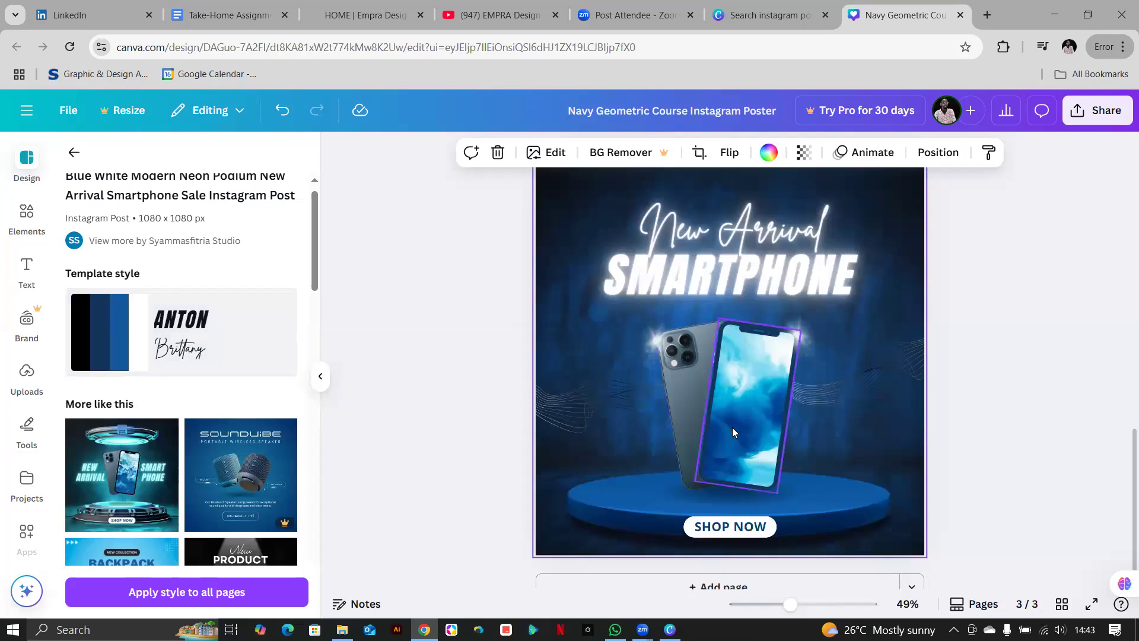
{"action": "left_click", "coordinate": [202, 363]}
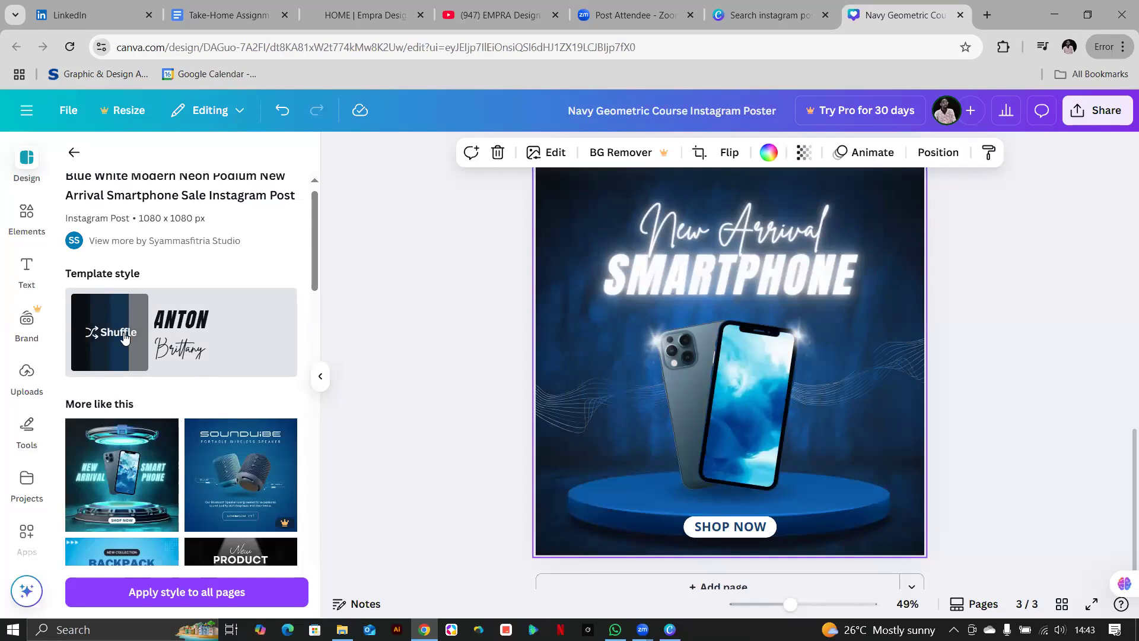
{"action": "left_click", "coordinate": [123, 334]}
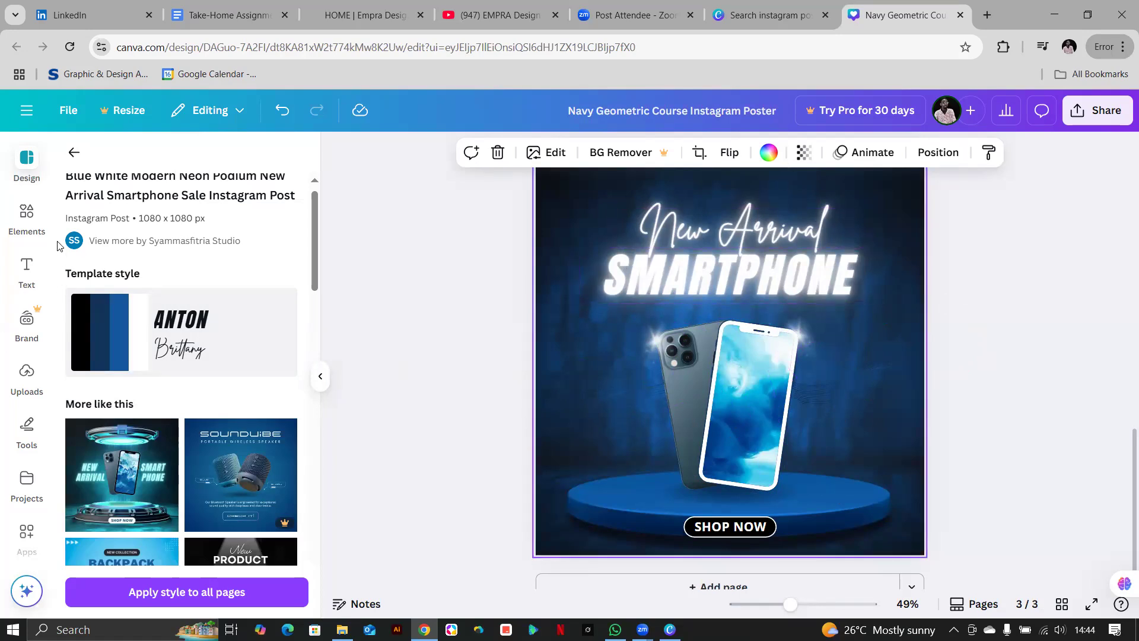
Search the Elements library for 'pink background' and browse the results.
{"action": "left_click", "coordinate": [31, 217]}
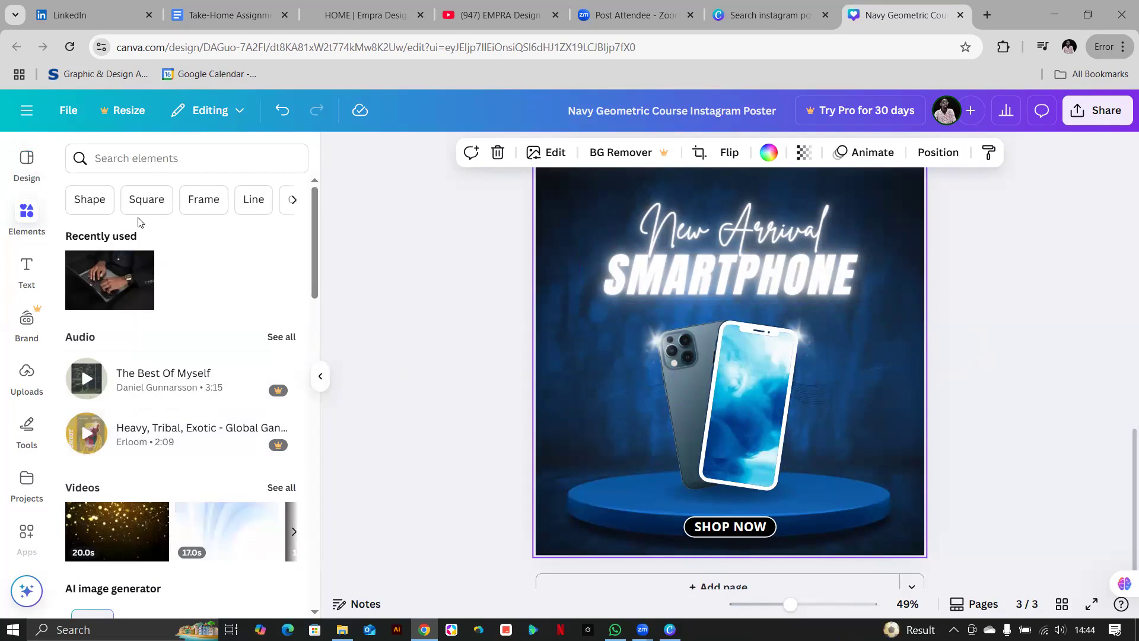
{"action": "left_click", "coordinate": [199, 151]}
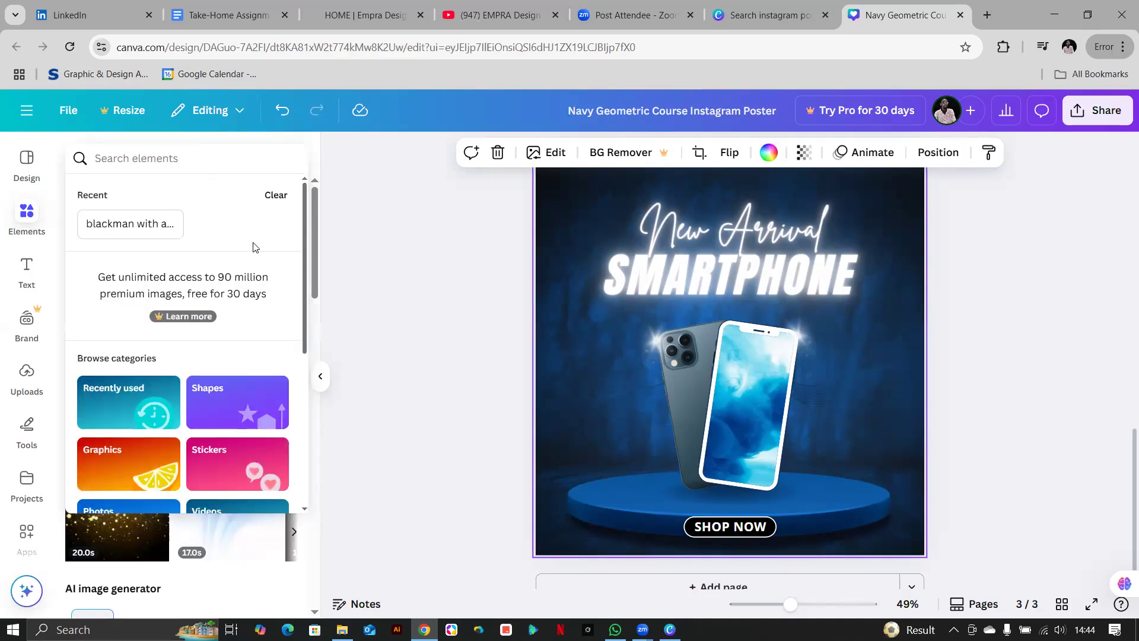
{"action": "type", "text": "pi"}
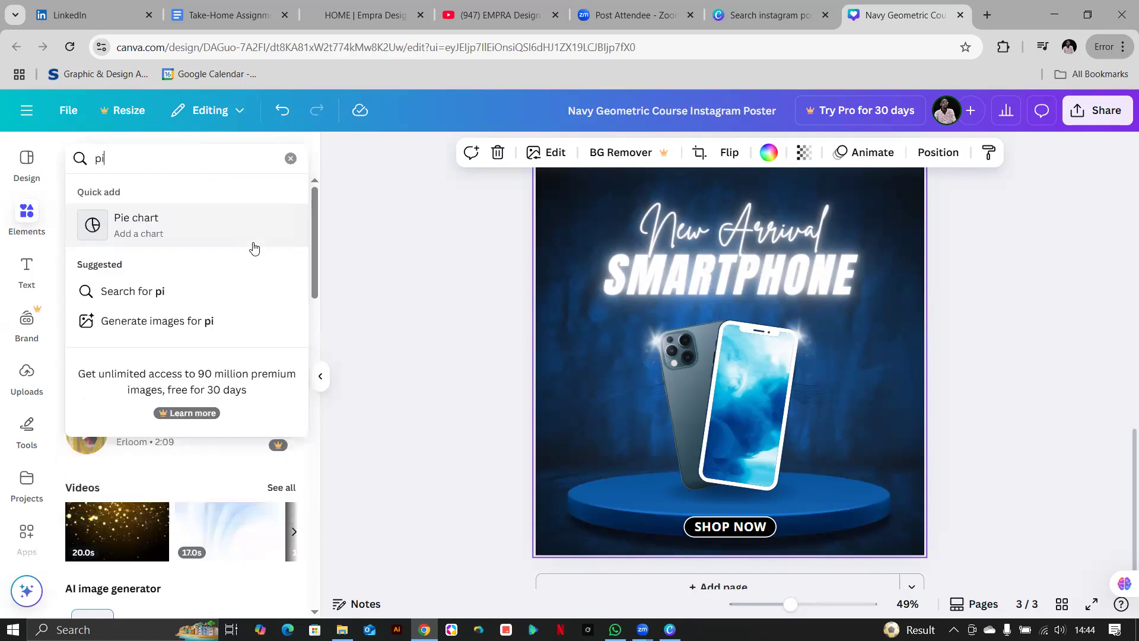
{"action": "type", "text": "nk background"}
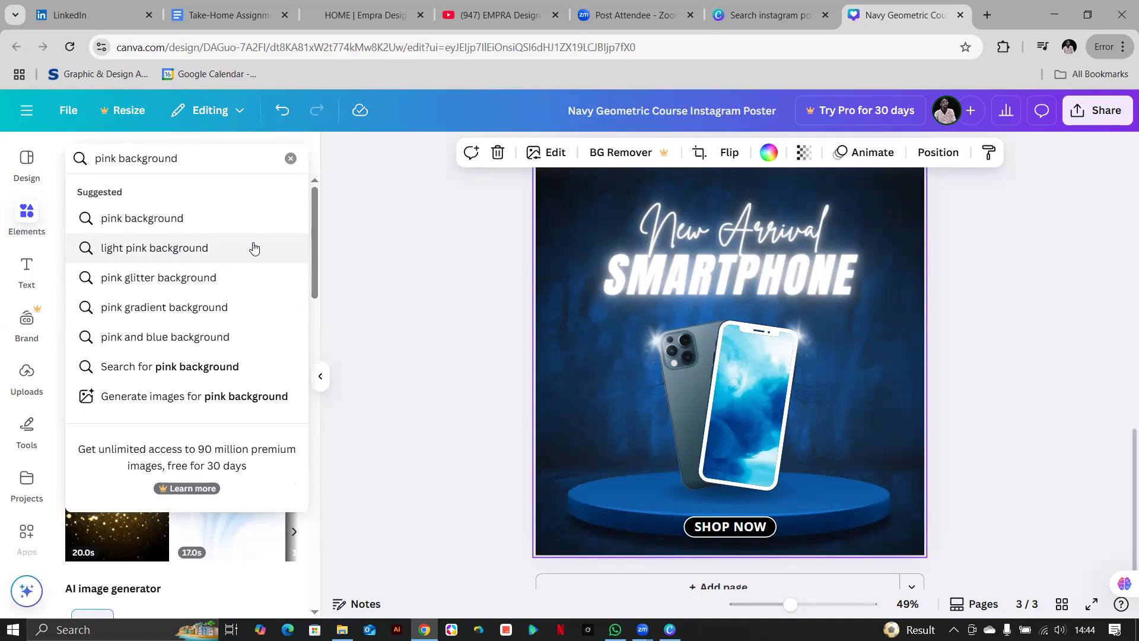
{"action": "key", "text": "Return"}
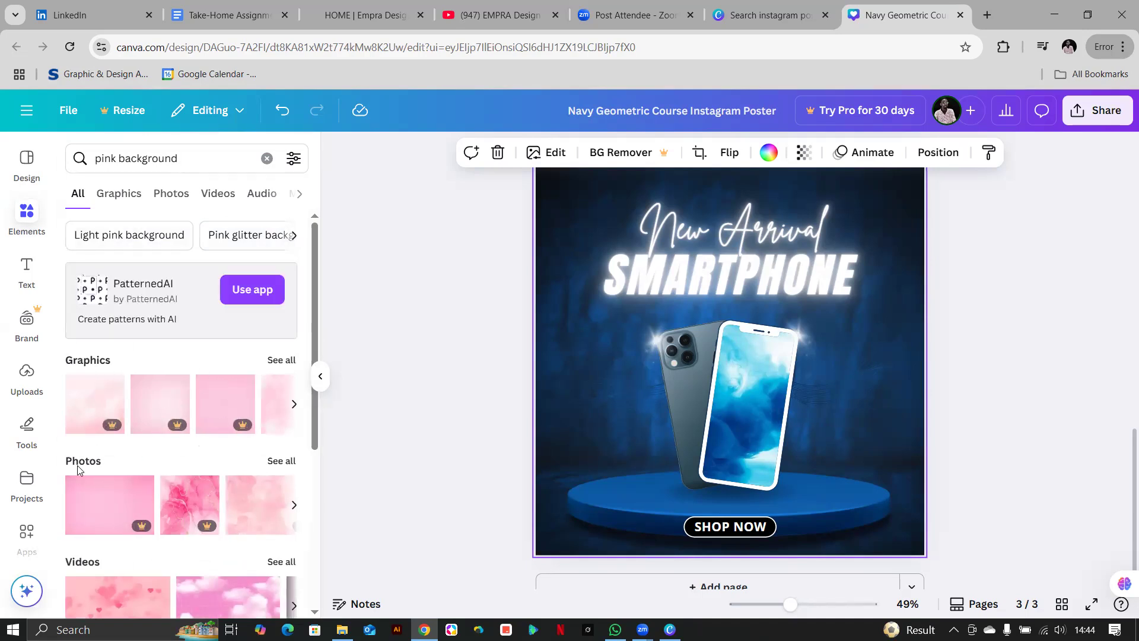
{"action": "scroll", "coordinate": [107, 570], "scroll_direction": "down", "scroll_amount": 4}
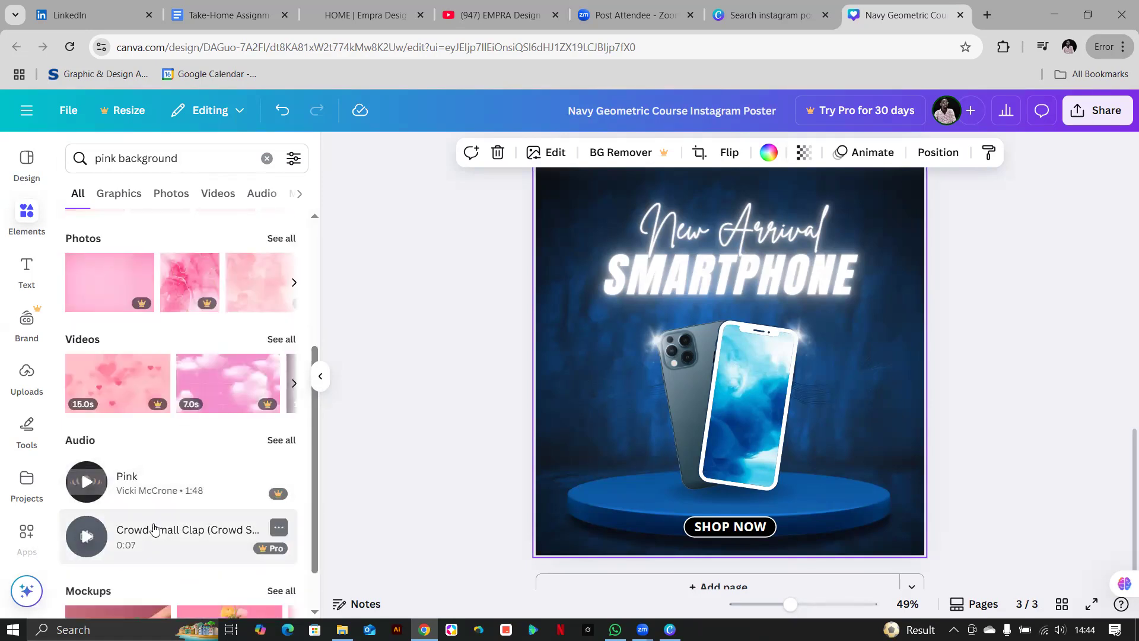
{"action": "scroll", "coordinate": [154, 528], "scroll_direction": "down", "scroll_amount": 1}
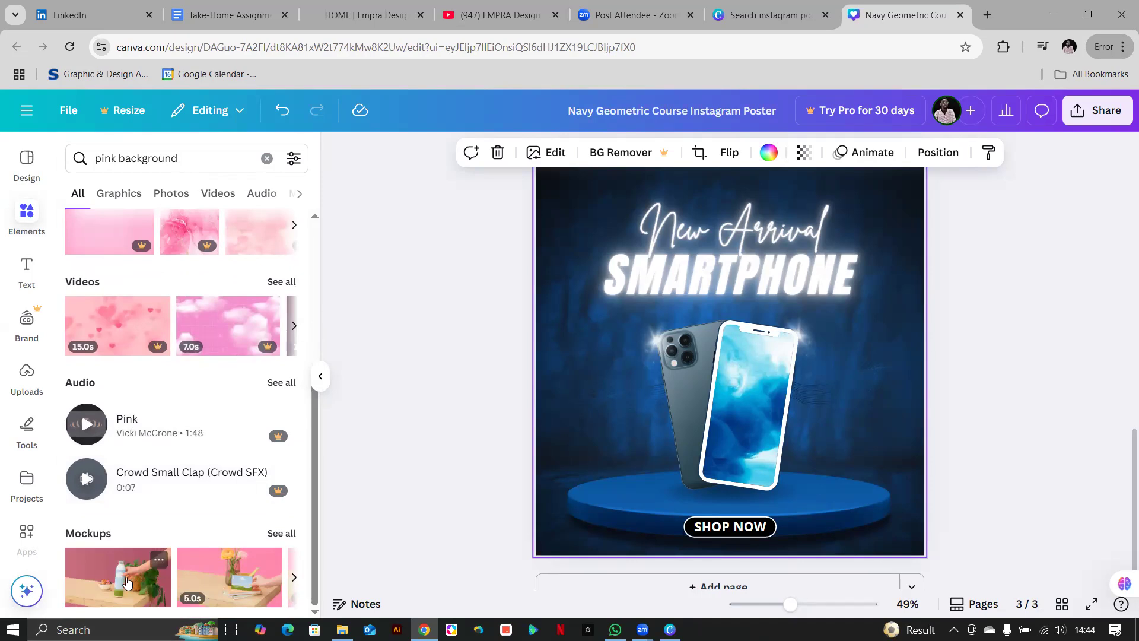
{"action": "scroll", "coordinate": [161, 515], "scroll_direction": "up", "scroll_amount": 3}
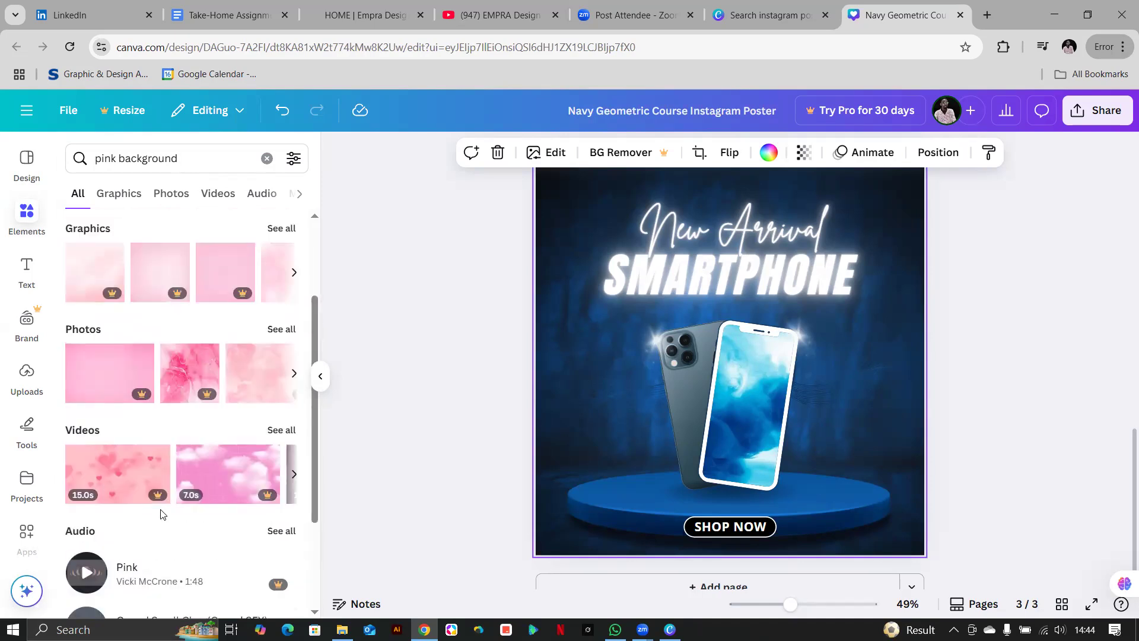
{"action": "scroll", "coordinate": [162, 514], "scroll_direction": "up", "scroll_amount": 3}
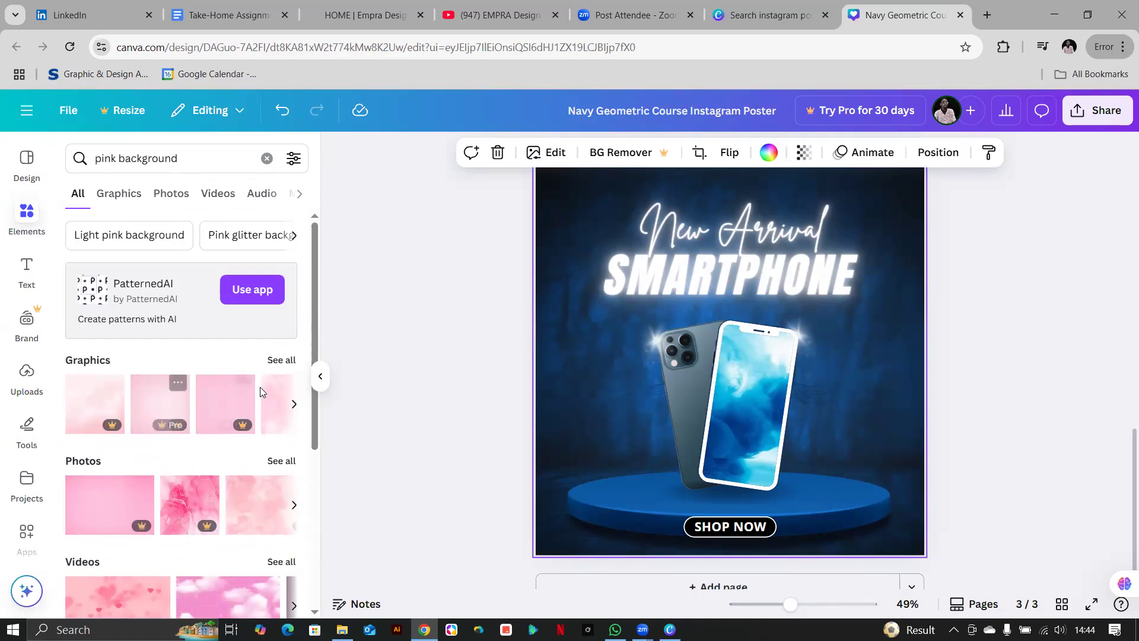
List all pink background Graphics results, then bring the Canva desktop app forward.
{"action": "left_click", "coordinate": [278, 360]}
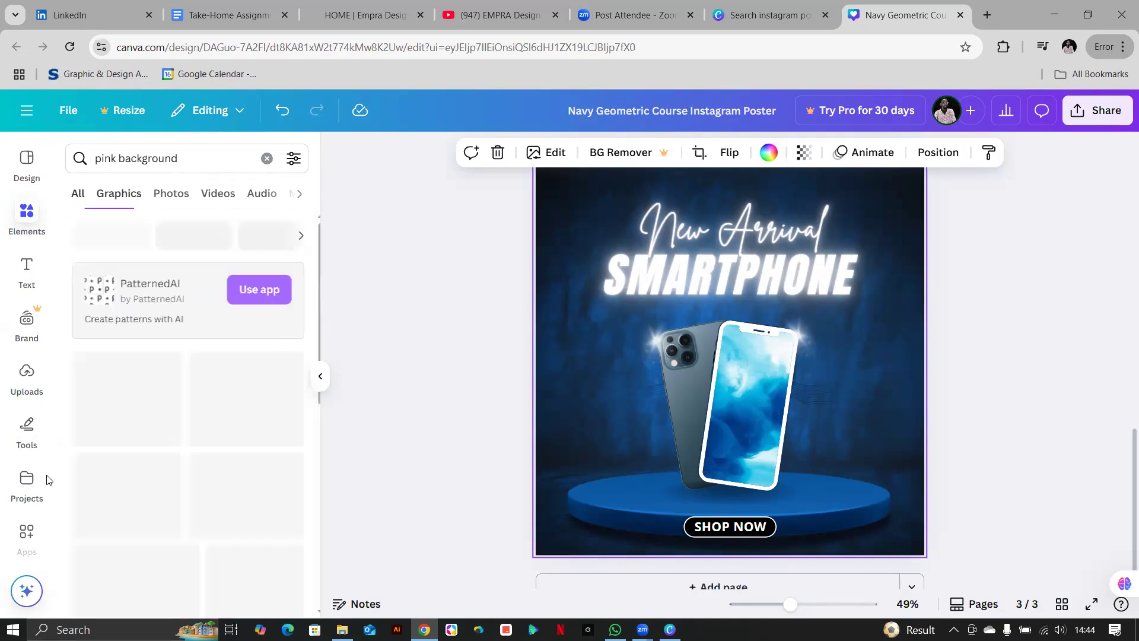
{"action": "scroll", "coordinate": [71, 455], "scroll_direction": "down", "scroll_amount": 3}
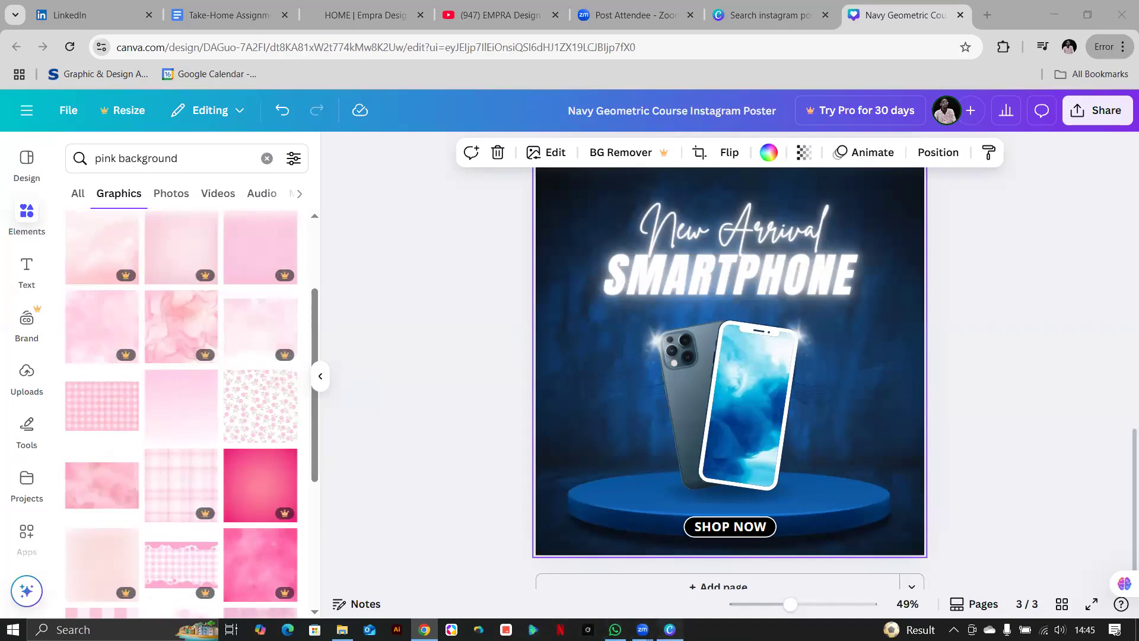
{"action": "left_click", "coordinate": [670, 629]}
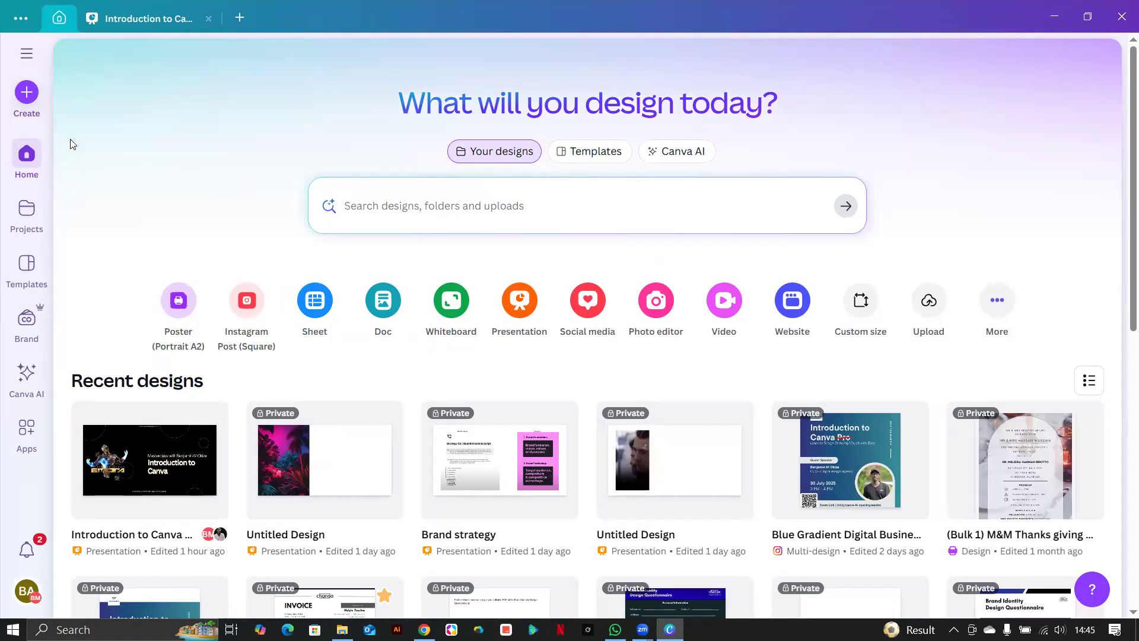
Start a new blank Instagram Post (4:5) design in the desktop app.
{"action": "left_click", "coordinate": [27, 93]}
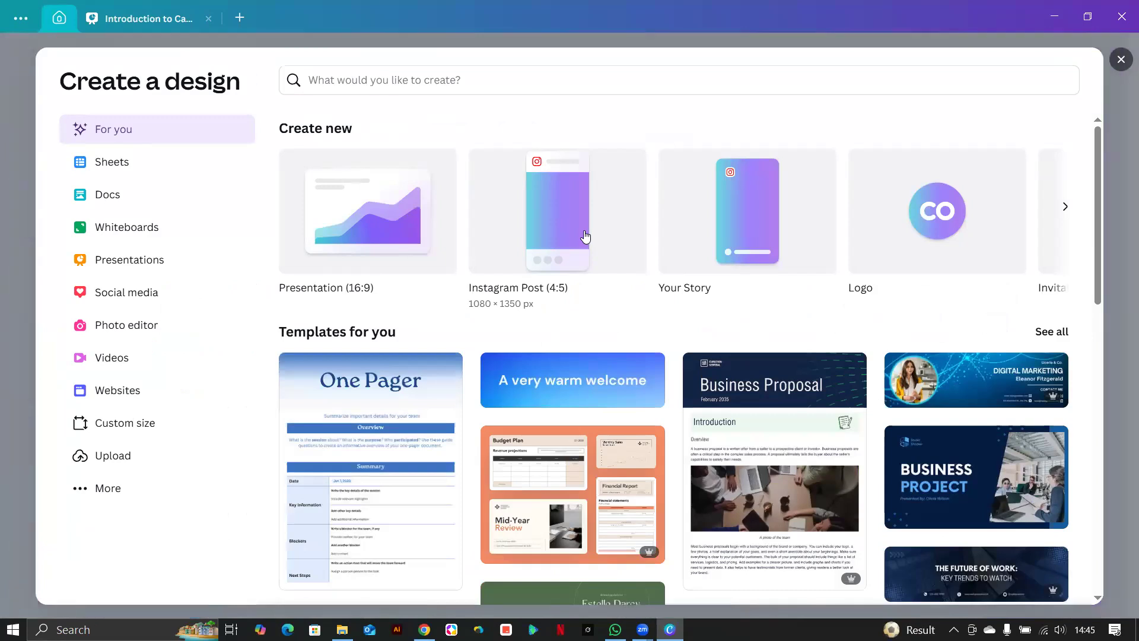
{"action": "left_click", "coordinate": [585, 236]}
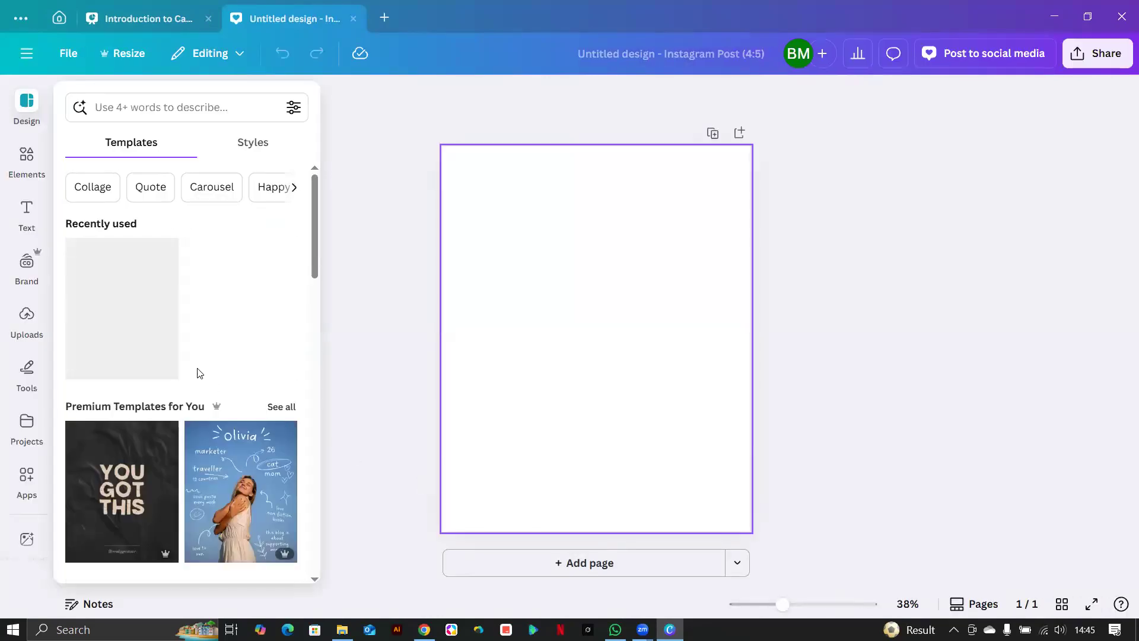
Add the pink marble graphic from a 'pink background' Graphics search, then return to Chrome.
{"action": "left_click", "coordinate": [27, 159]}
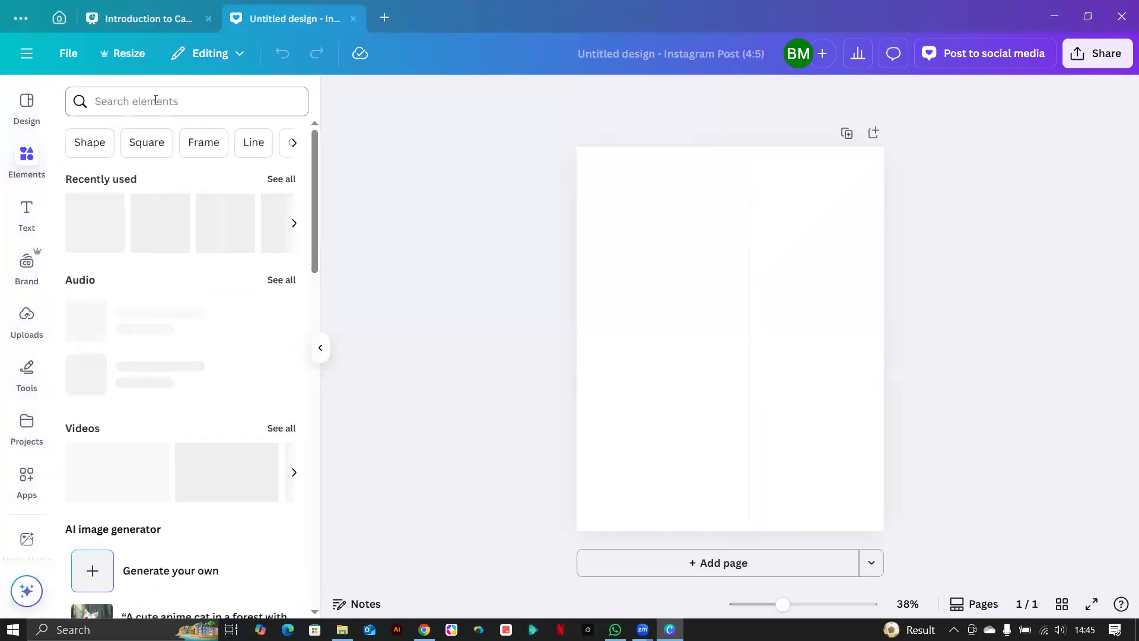
{"action": "left_click", "coordinate": [155, 99]}
{"action": "type", "text": "pink"}
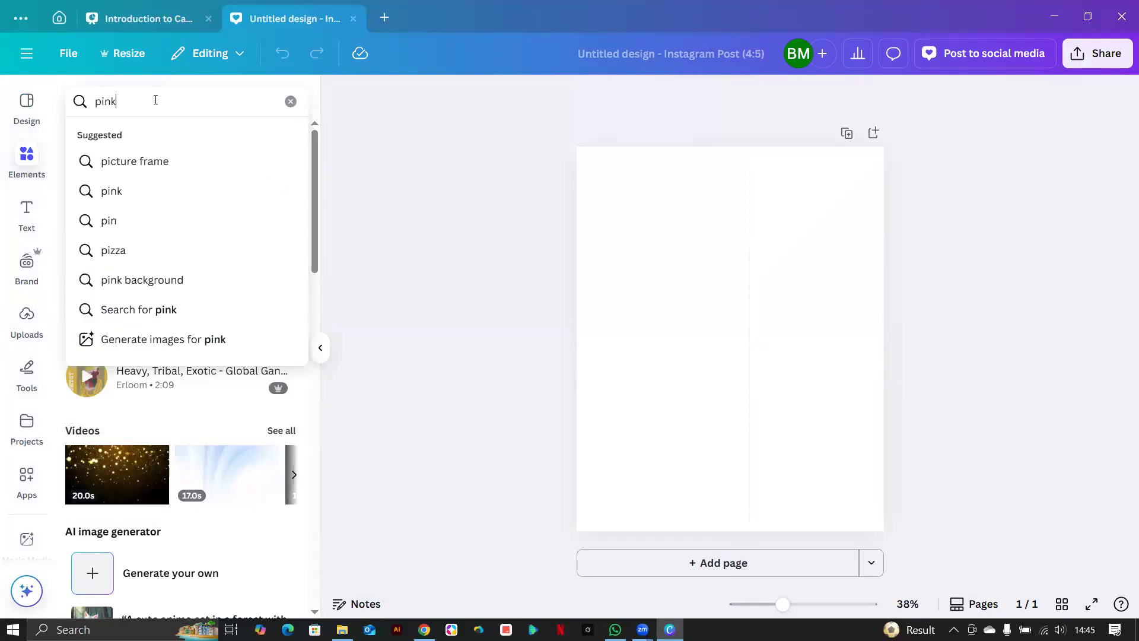
{"action": "type", "text": " backgrounds"}
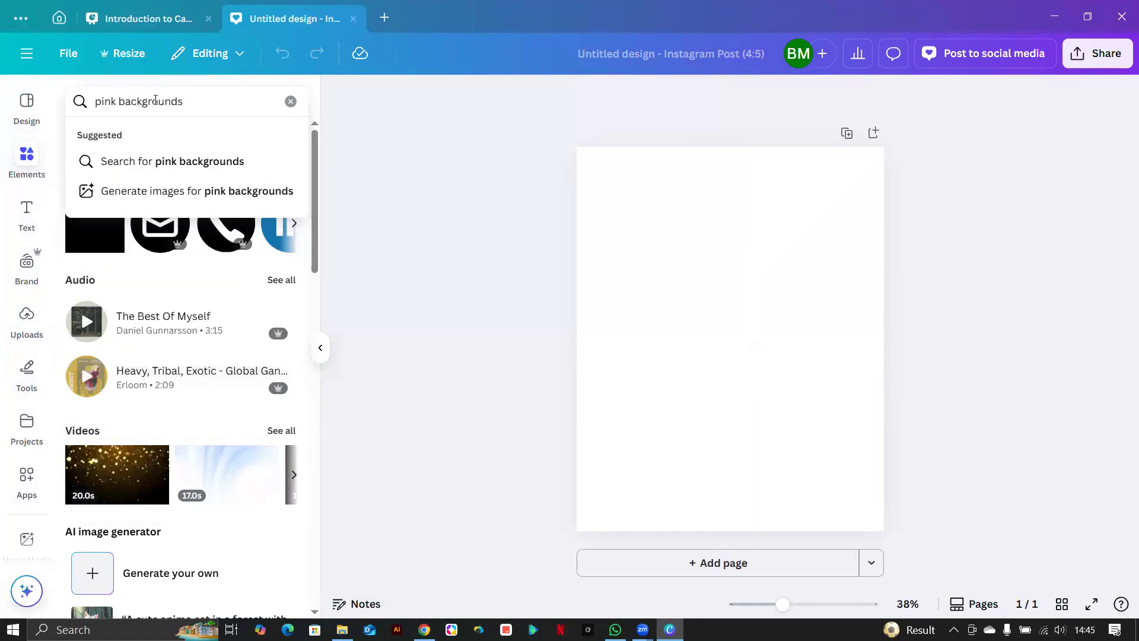
{"action": "key", "text": "BackSpace"}
{"action": "key", "text": "Return"}
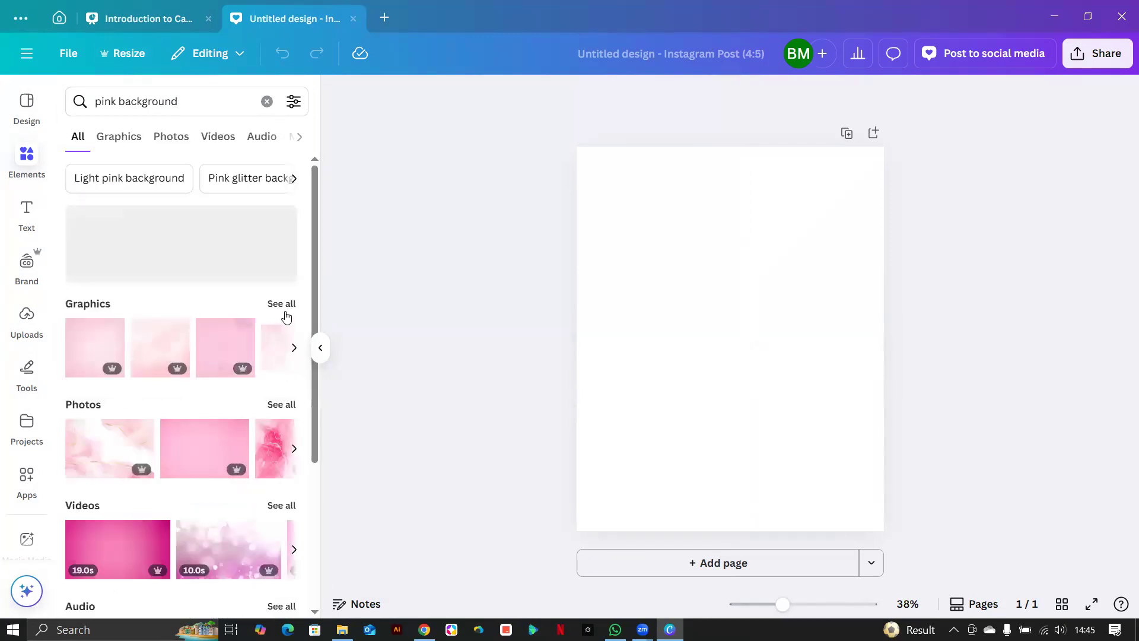
{"action": "left_click", "coordinate": [282, 305]}
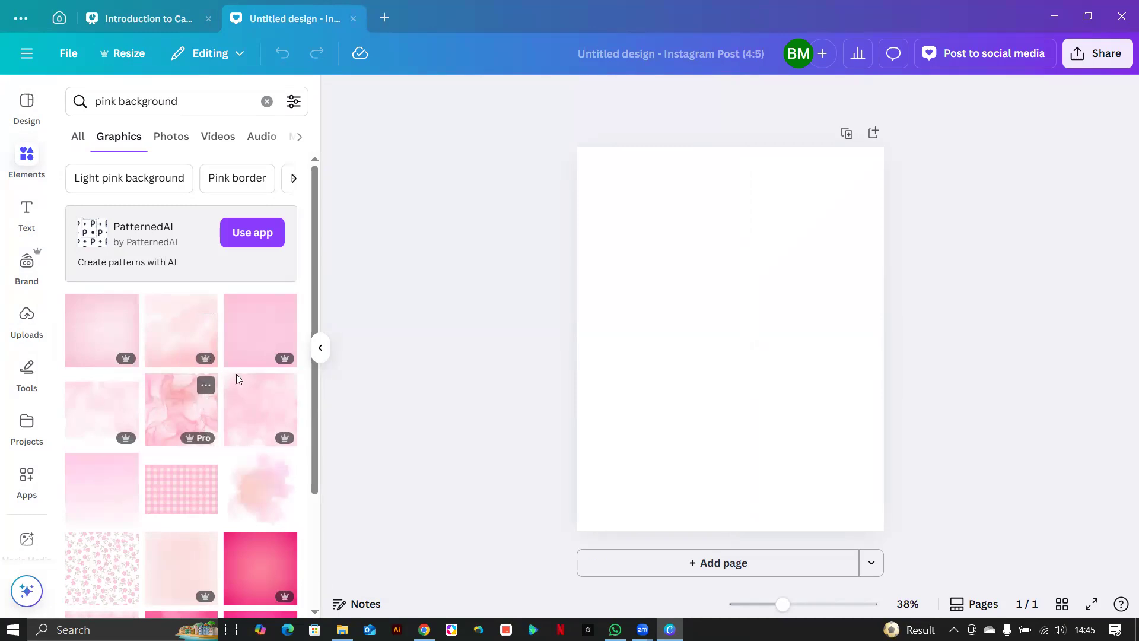
{"action": "left_click", "coordinate": [198, 430]}
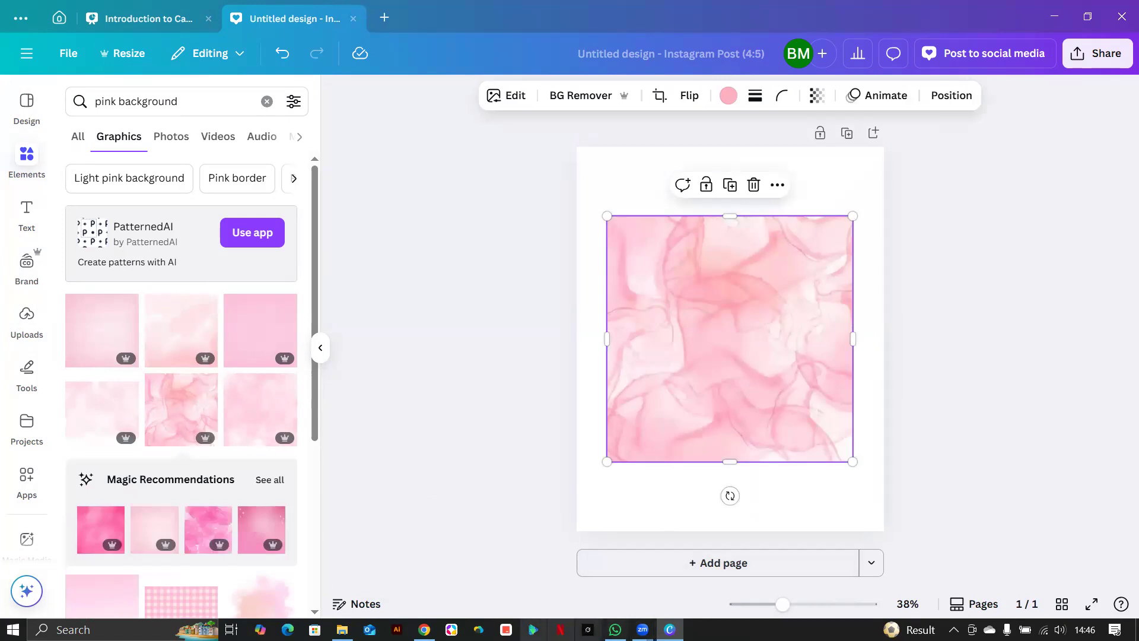
{"action": "left_click", "coordinate": [424, 629]}
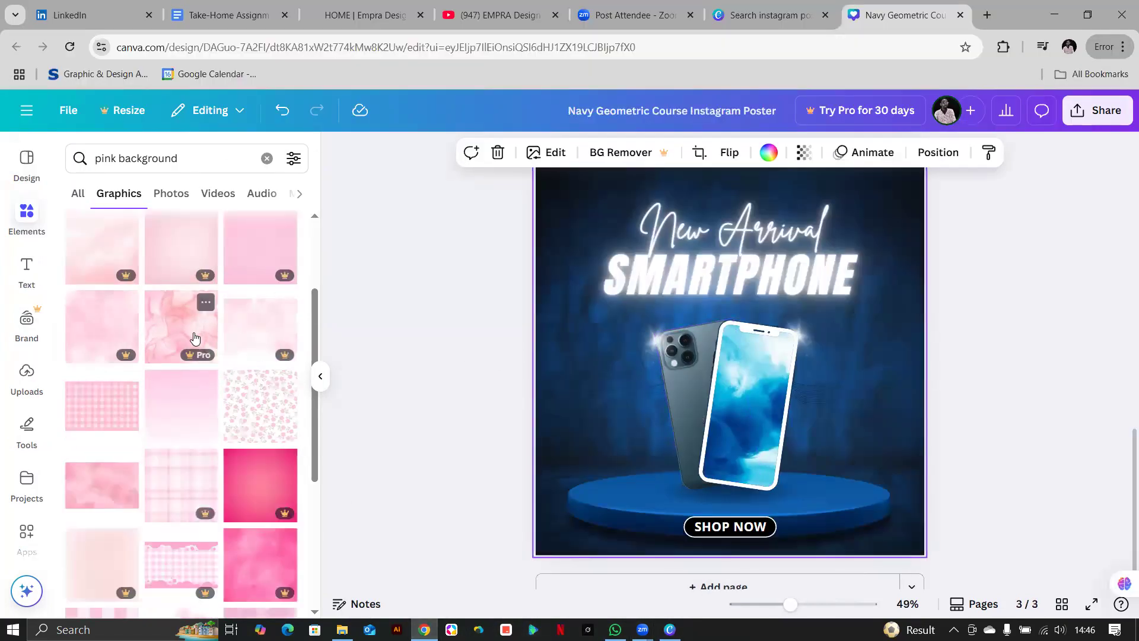
{"action": "mouse_move", "coordinate": [198, 356]}
{"action": "left_click", "coordinate": [199, 342]}
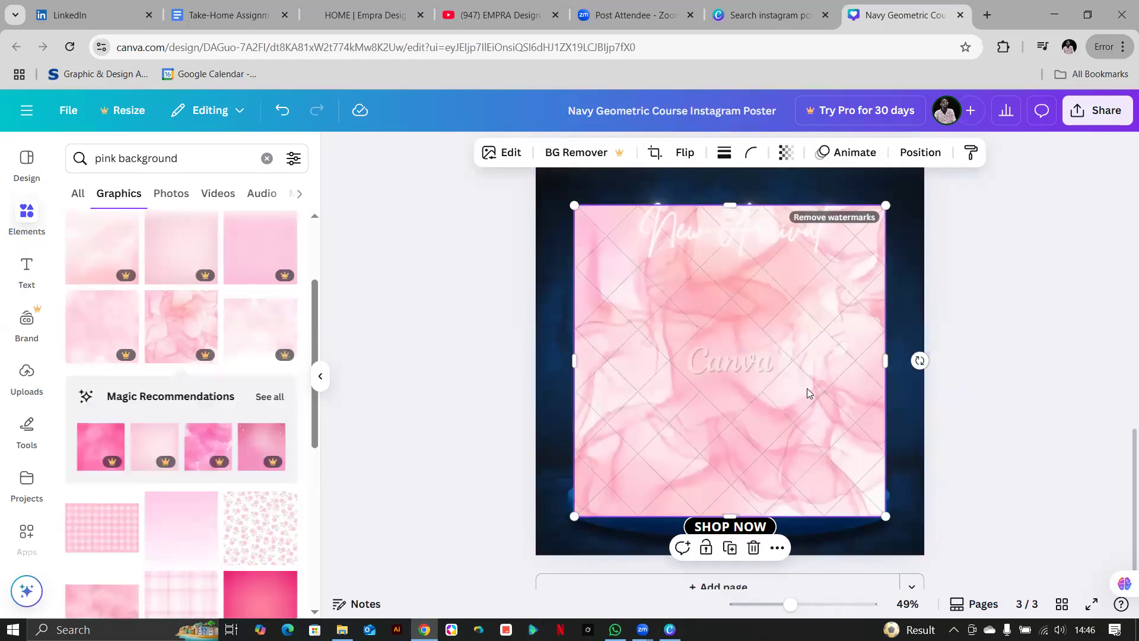
{"action": "scroll", "coordinate": [807, 394], "scroll_direction": "up", "scroll_amount": 2}
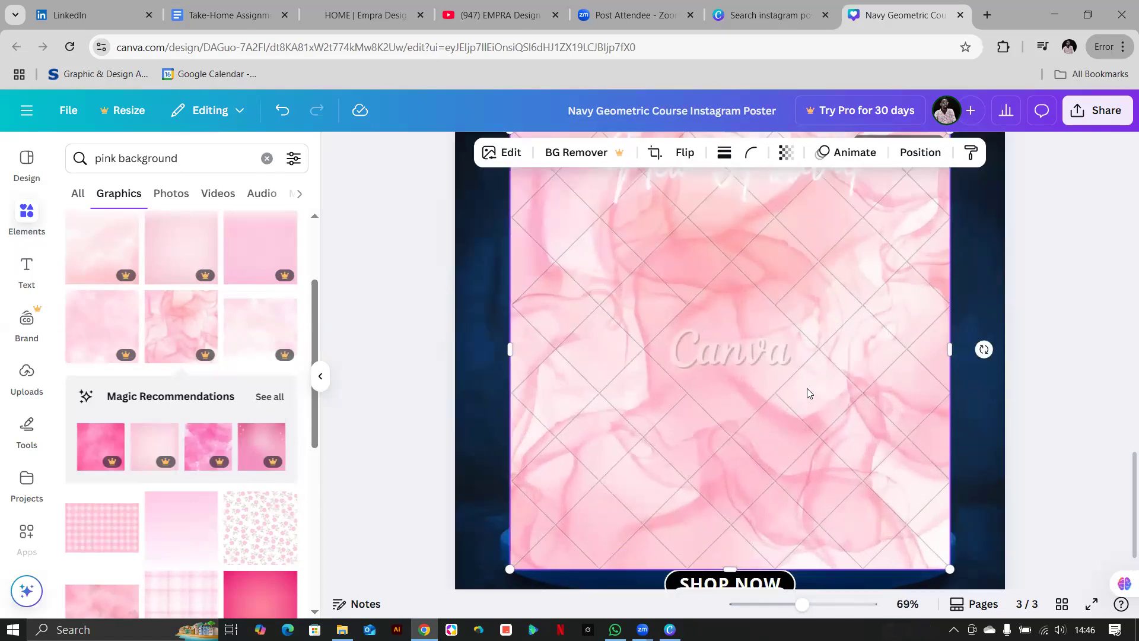
{"action": "scroll", "coordinate": [807, 388], "scroll_direction": "up", "scroll_amount": 1}
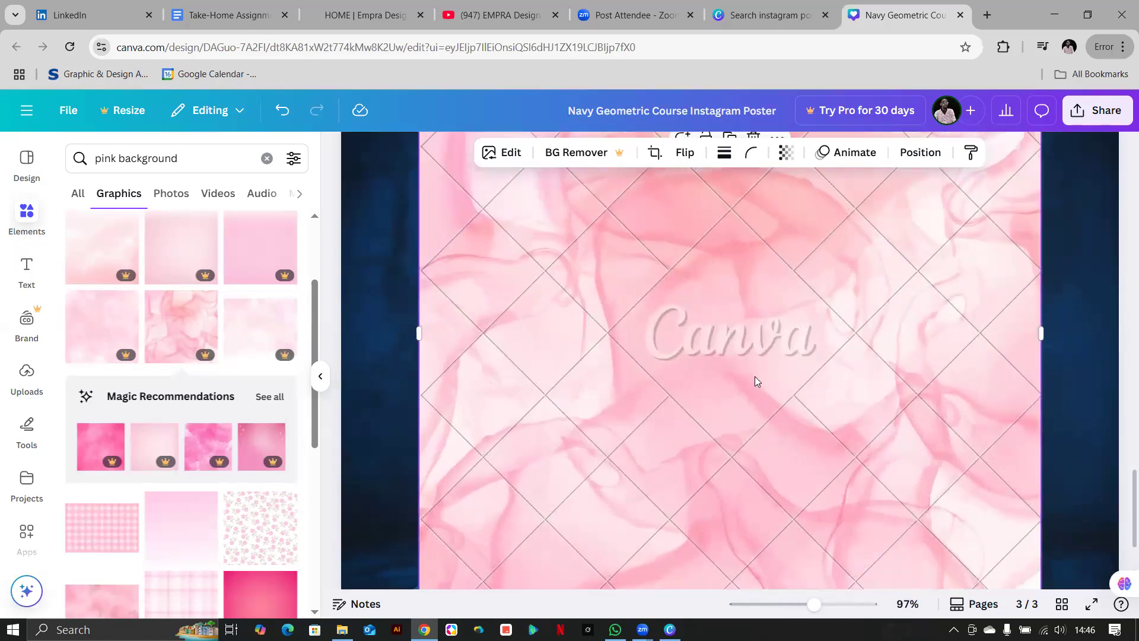
{"action": "scroll", "coordinate": [769, 350], "scroll_direction": "down", "scroll_amount": 3}
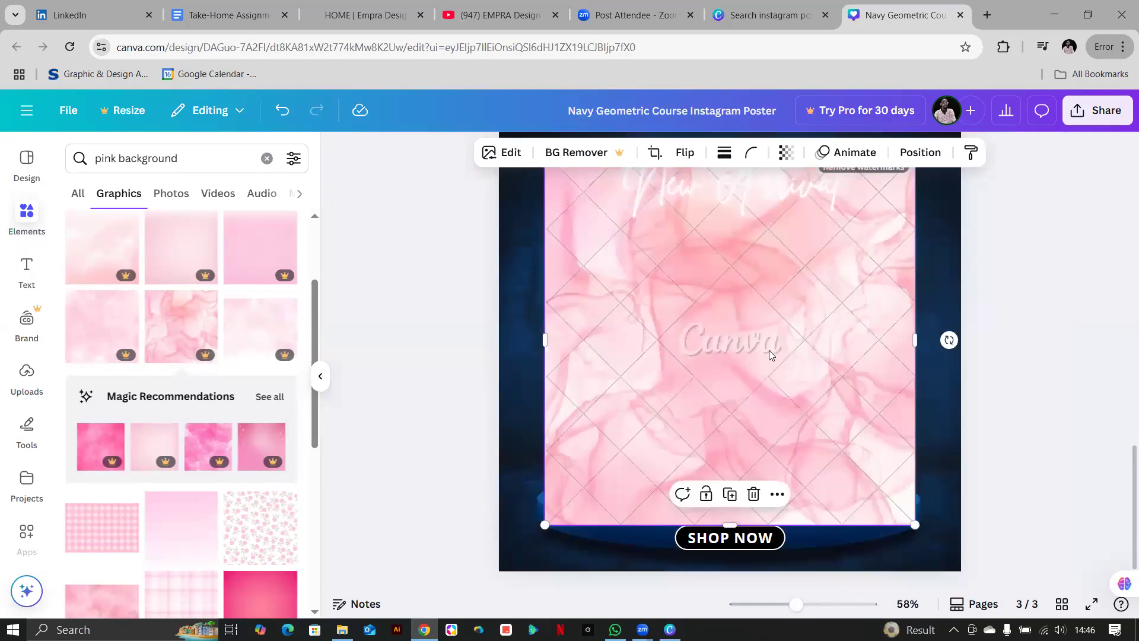
{"action": "scroll", "coordinate": [768, 350], "scroll_direction": "up", "scroll_amount": 2}
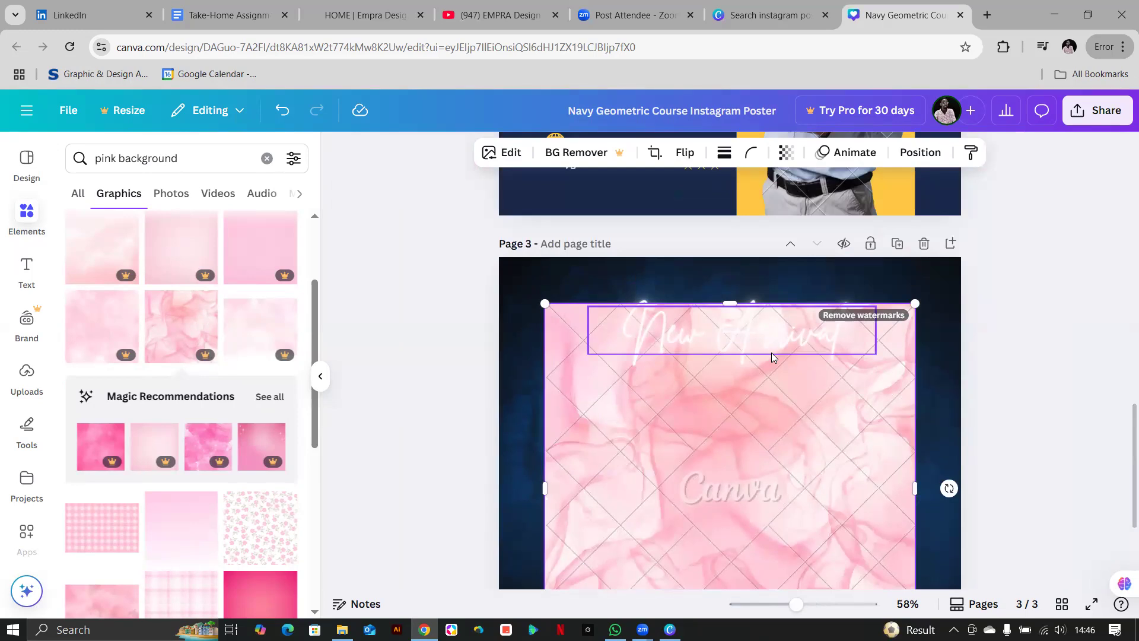
{"action": "scroll", "coordinate": [772, 355], "scroll_direction": "down", "scroll_amount": 3}
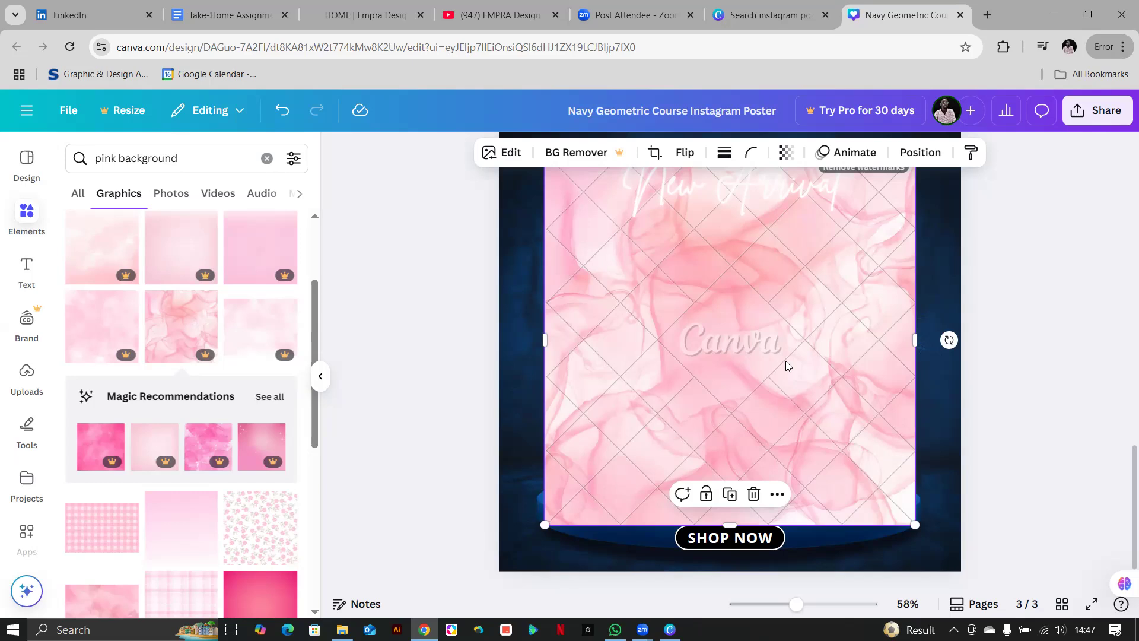
{"action": "scroll", "coordinate": [786, 366], "scroll_direction": "down", "scroll_amount": 5}
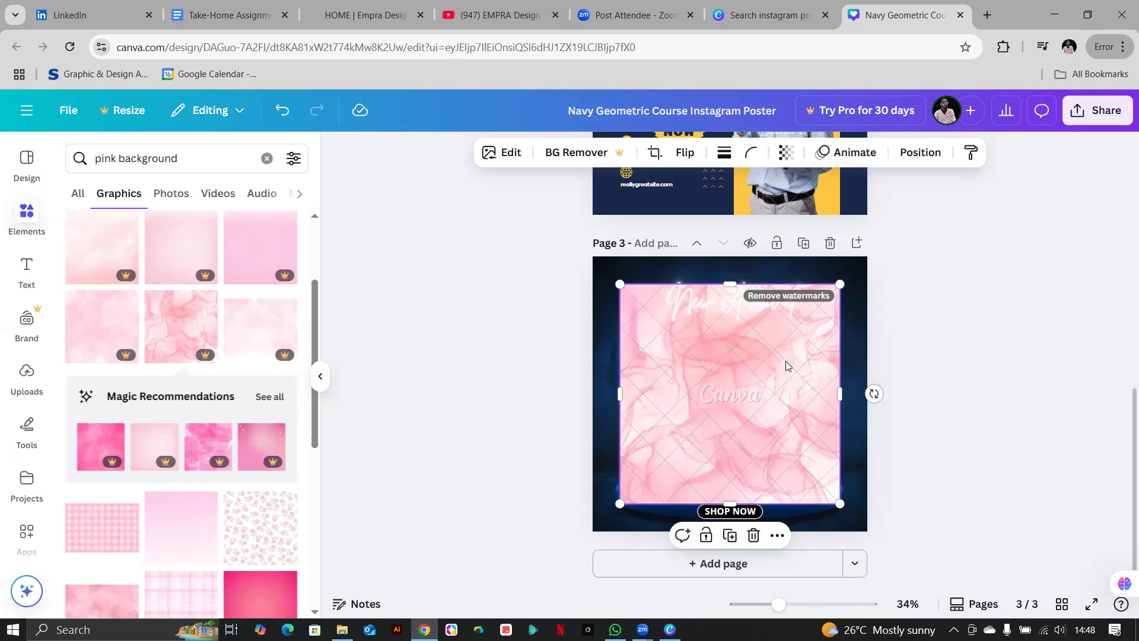
{"action": "scroll", "coordinate": [785, 361], "scroll_direction": "up", "scroll_amount": 5}
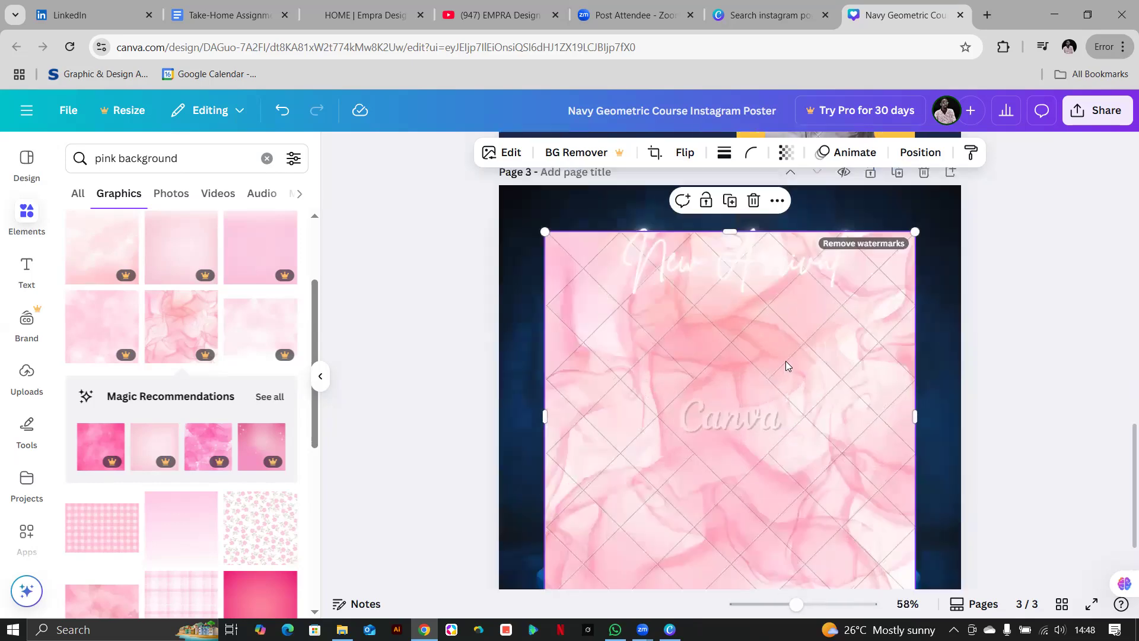
{"action": "left_click", "coordinate": [872, 244]}
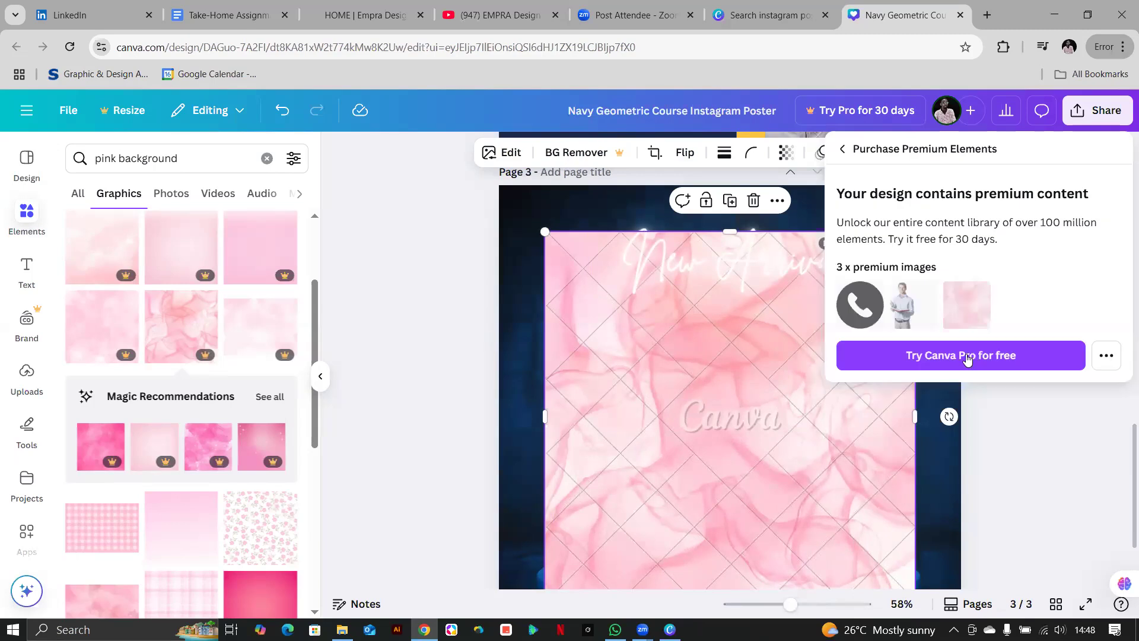
{"action": "left_click", "coordinate": [773, 314]}
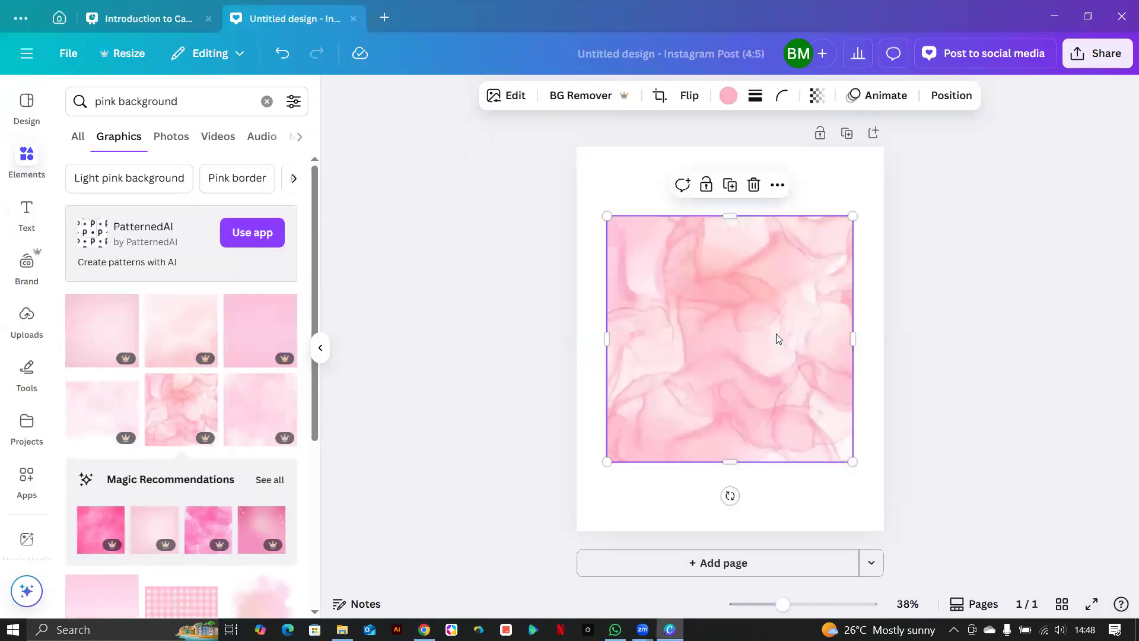
Zoom in and out to inspect the pink marble image on the Instagram Post page.
{"action": "scroll", "coordinate": [738, 358], "scroll_direction": "up", "scroll_amount": 5}
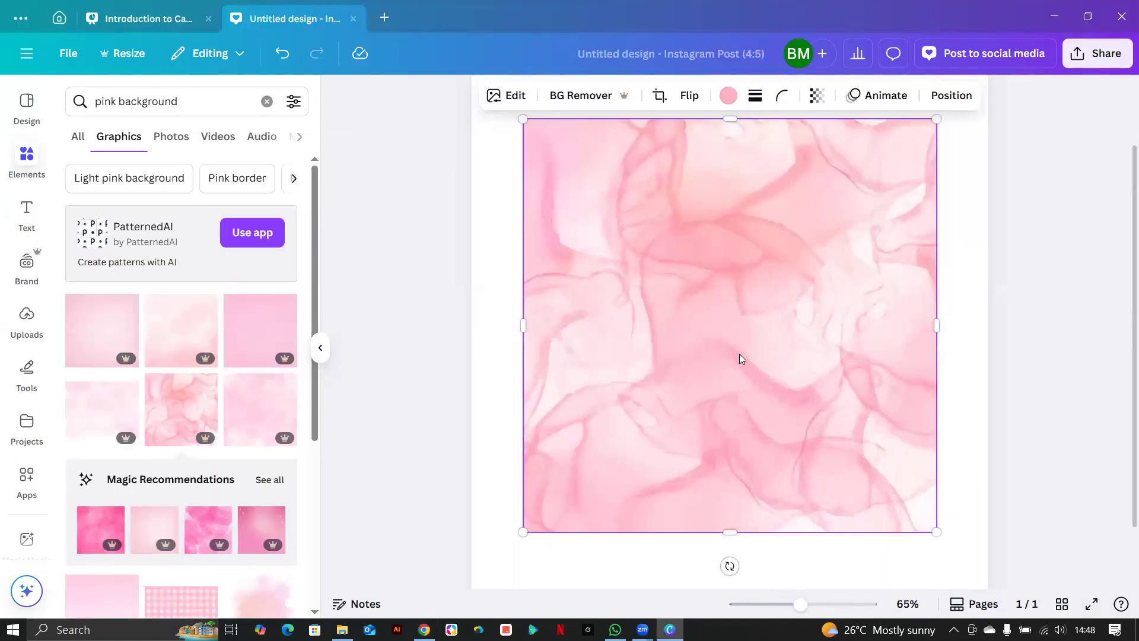
{"action": "scroll", "coordinate": [739, 358], "scroll_direction": "down", "scroll_amount": 3}
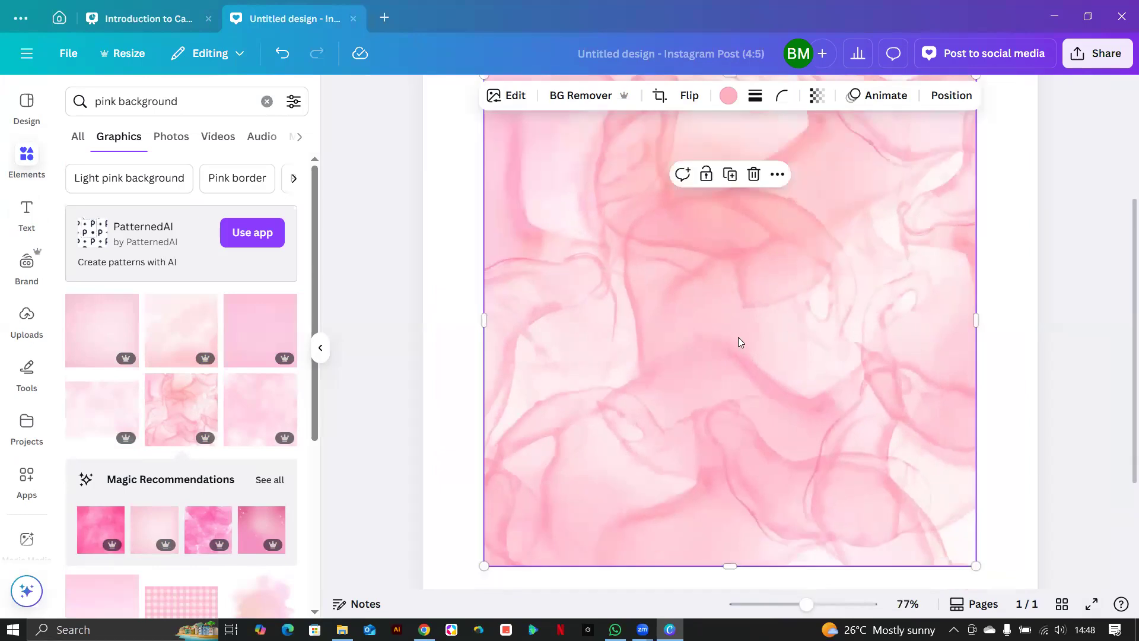
{"action": "scroll", "coordinate": [738, 337], "scroll_direction": "up", "scroll_amount": 3}
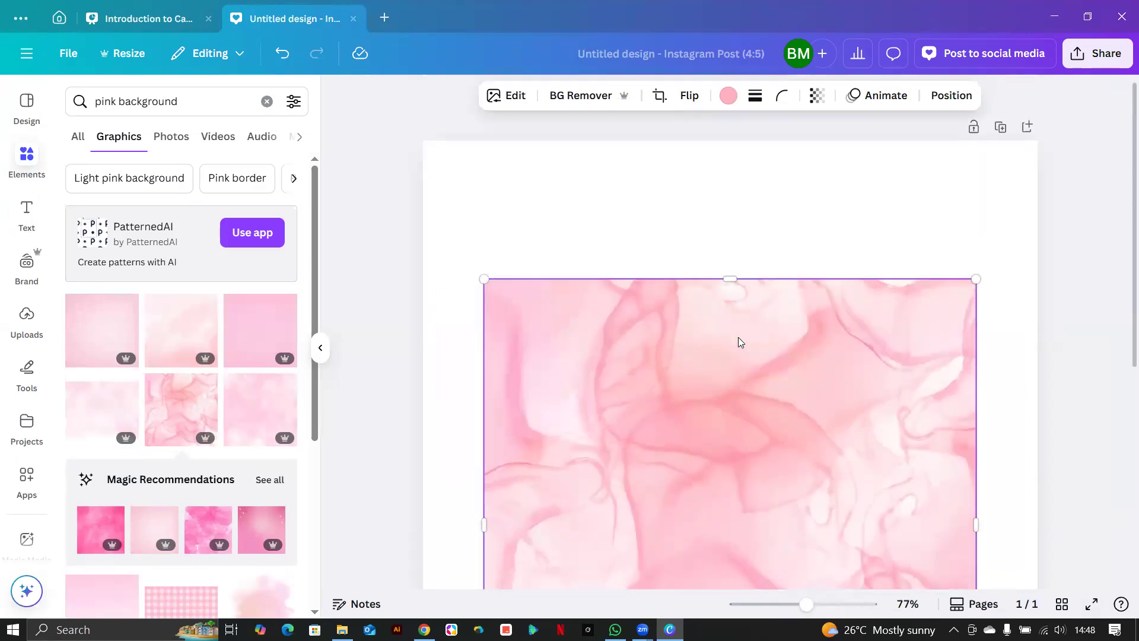
{"action": "scroll", "coordinate": [738, 337], "scroll_direction": "down", "scroll_amount": 3}
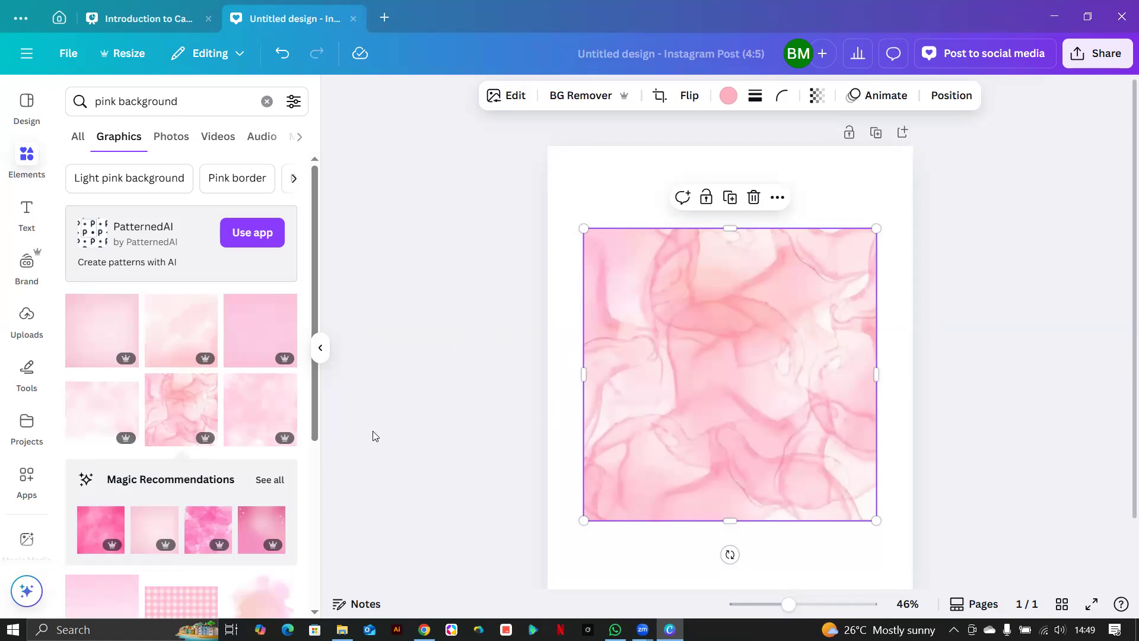
Search Elements for 'dark background' and add the first dark blue image to the page.
{"action": "key", "text": "Return"}
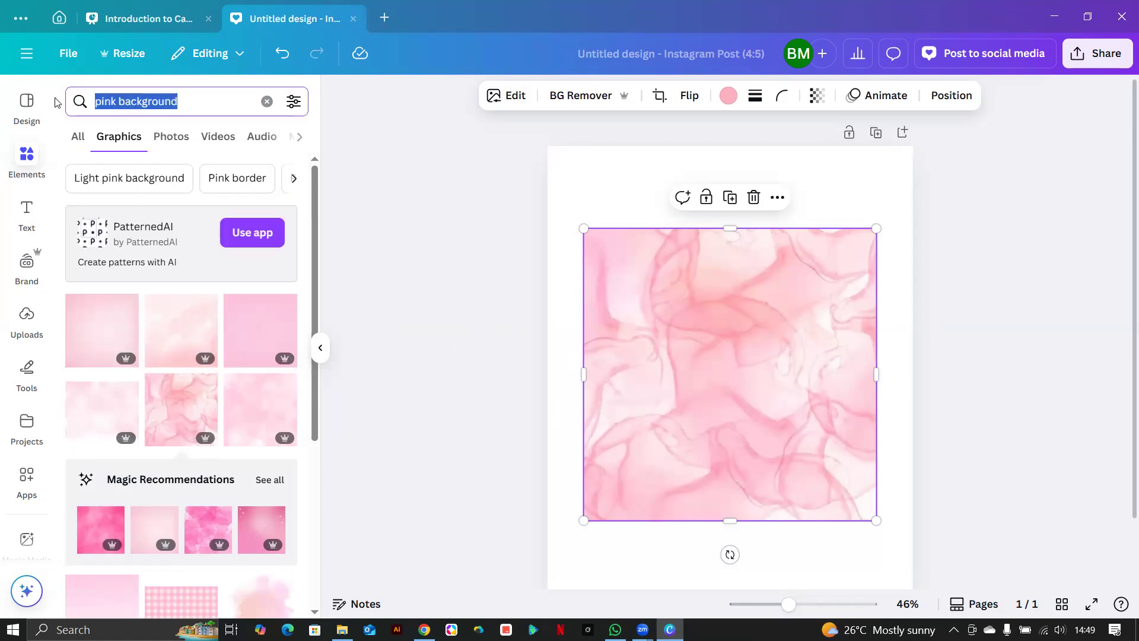
{"action": "type", "text": "dar"}
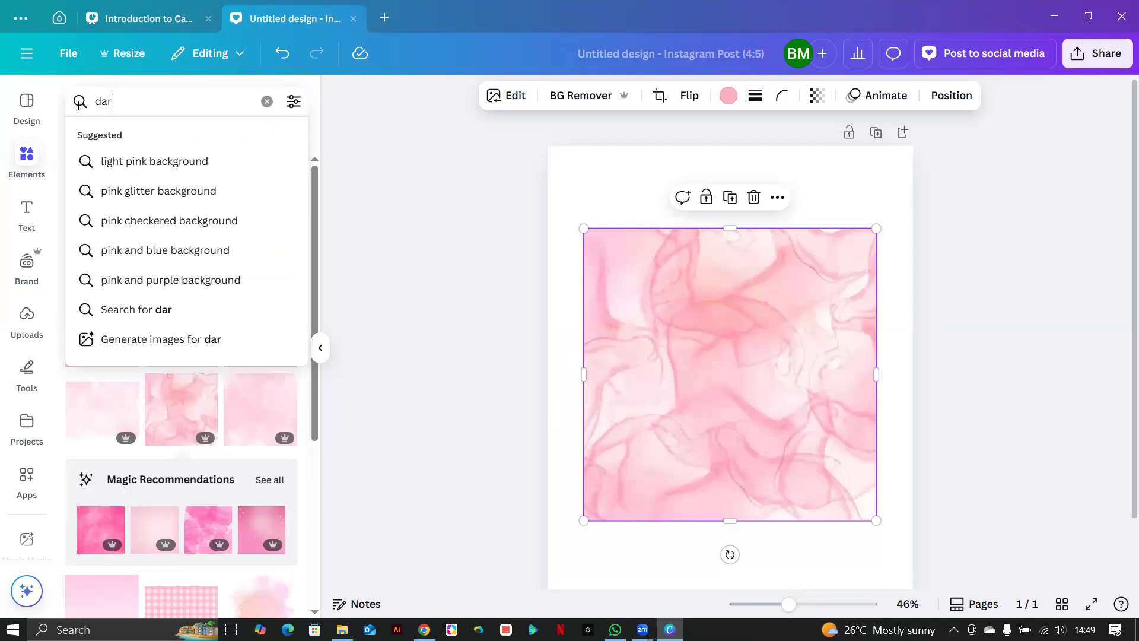
{"action": "type", "text": "k bac"}
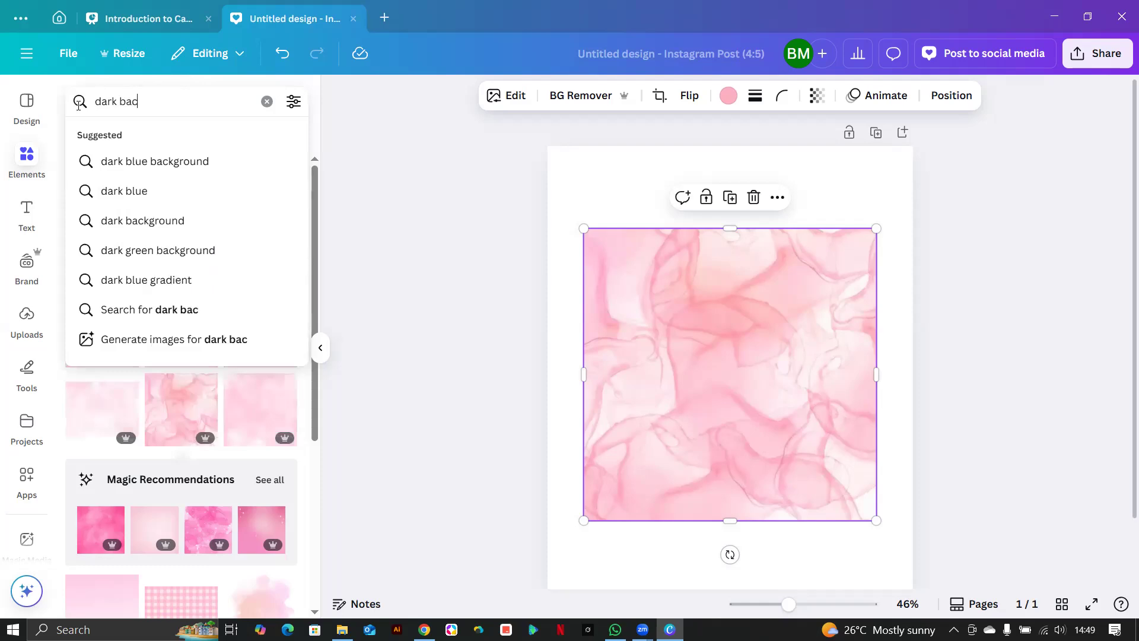
{"action": "type", "text": "kground"}
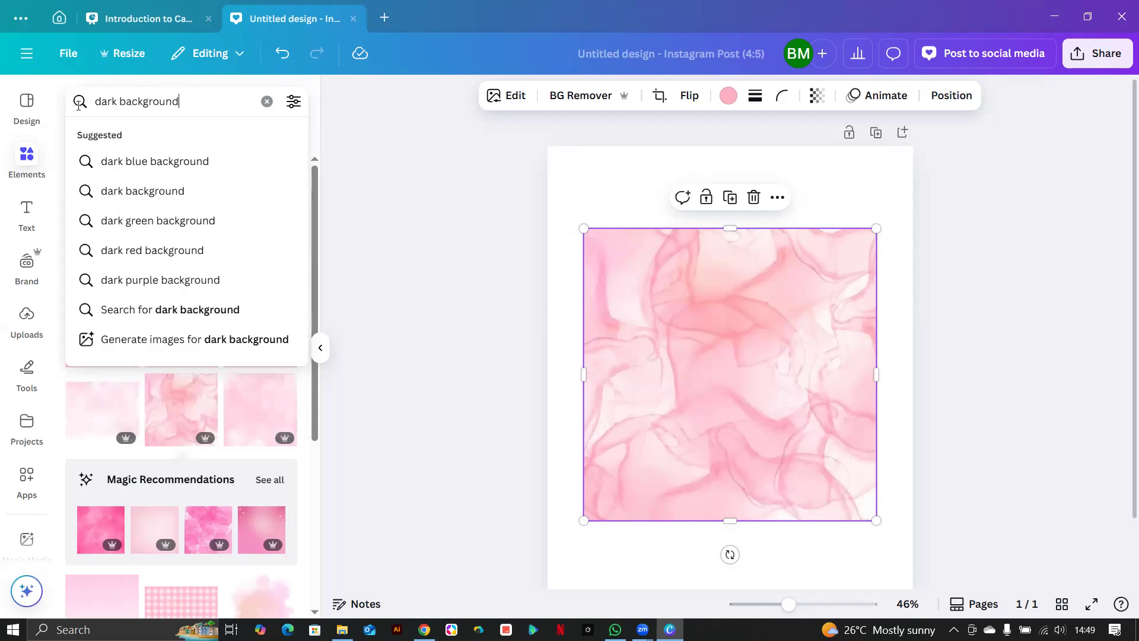
{"action": "key", "text": "Return"}
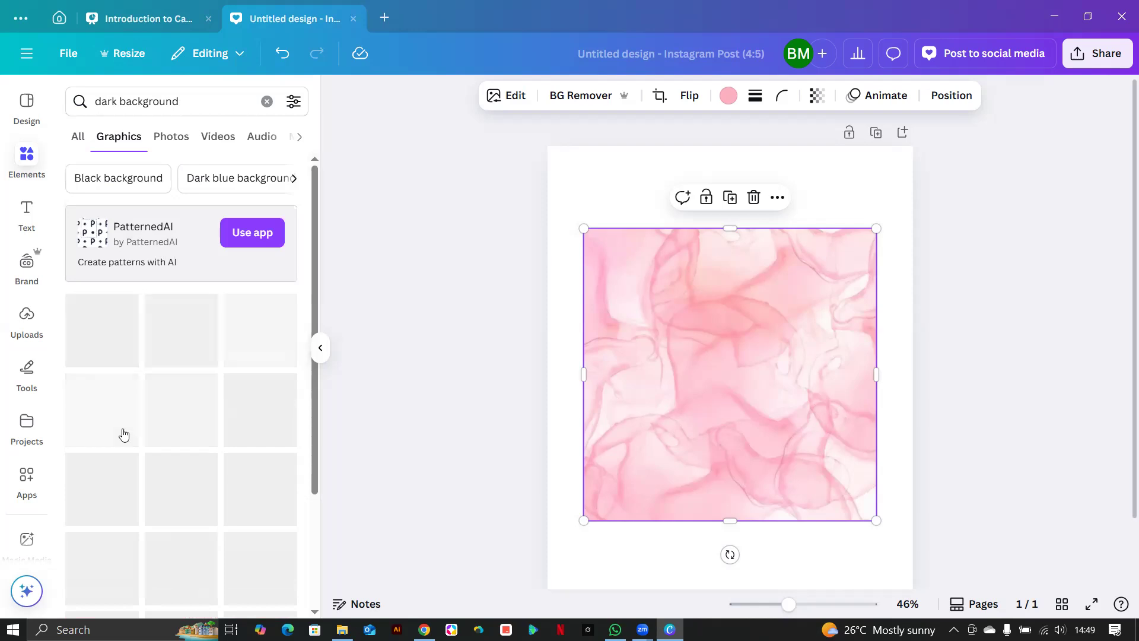
{"action": "left_click", "coordinate": [108, 342]}
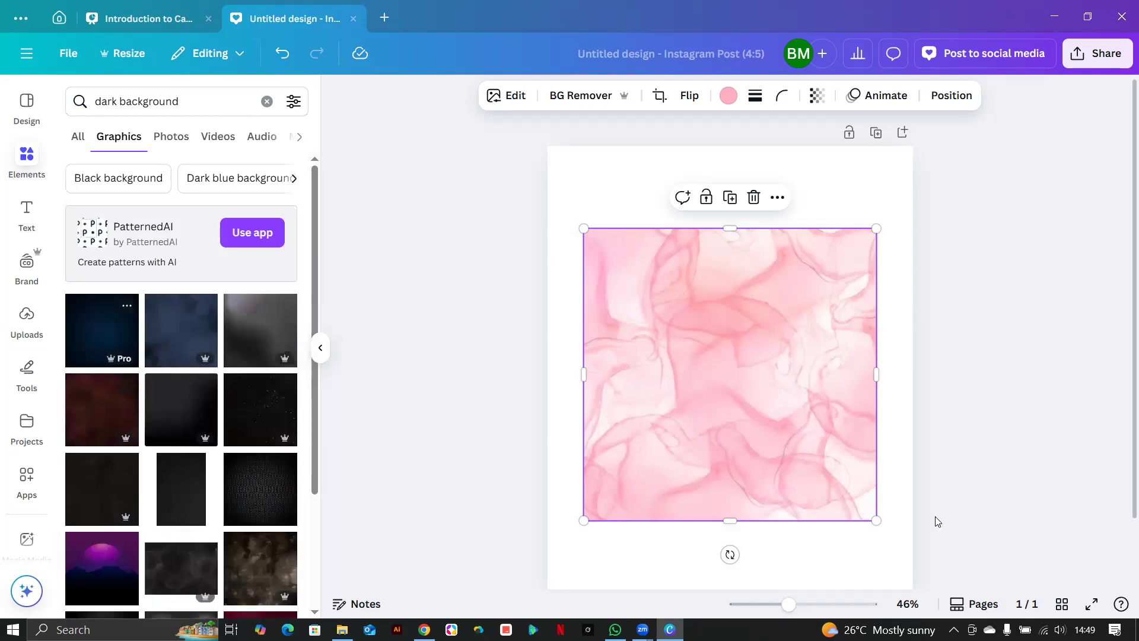
{"action": "left_click_drag", "start_coordinate": [806, 449], "coordinate": [737, 399]}
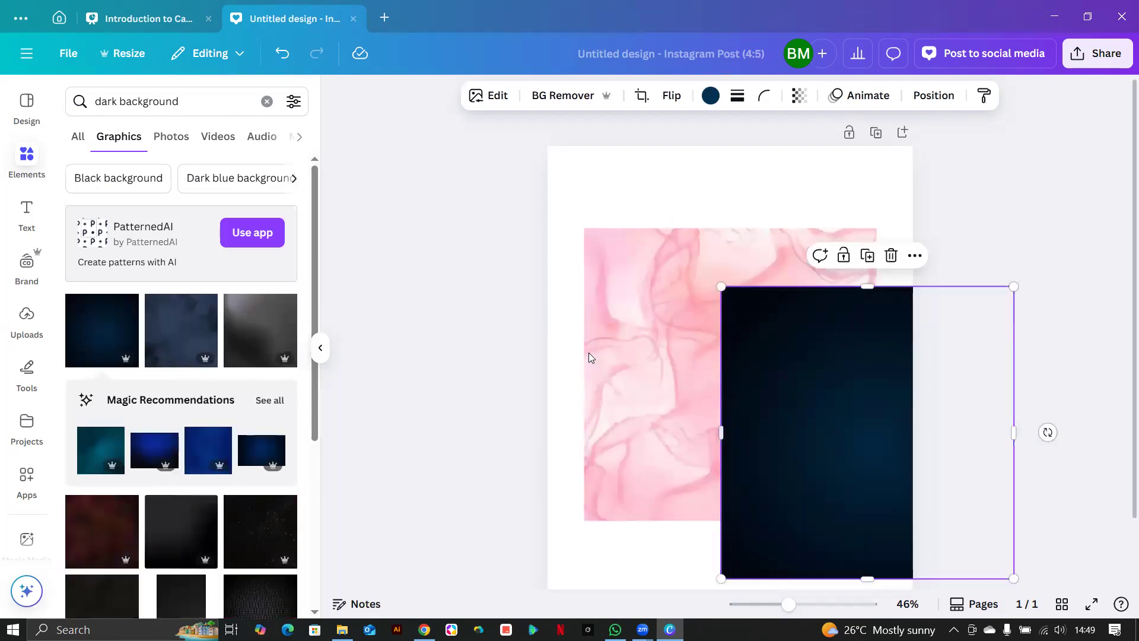
Delete the pink marble image and centre the dark blue image on the page.
{"action": "left_click", "coordinate": [657, 530]}
{"action": "left_click", "coordinate": [642, 424]}
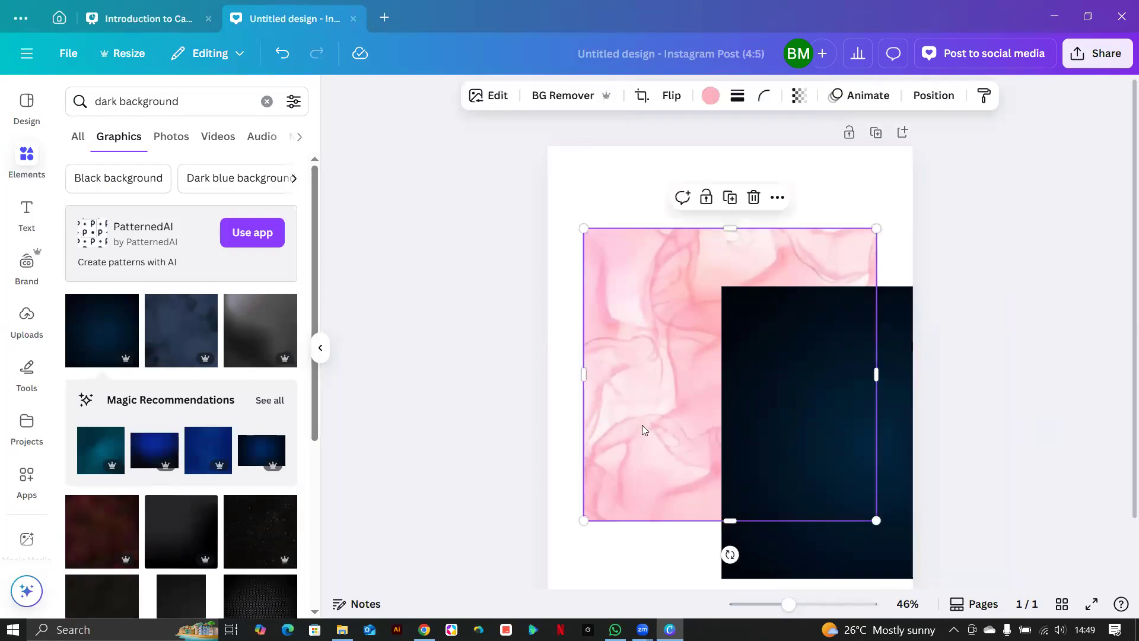
{"action": "key", "text": "Delete"}
{"action": "left_click_drag", "start_coordinate": [724, 431], "coordinate": [587, 389]}
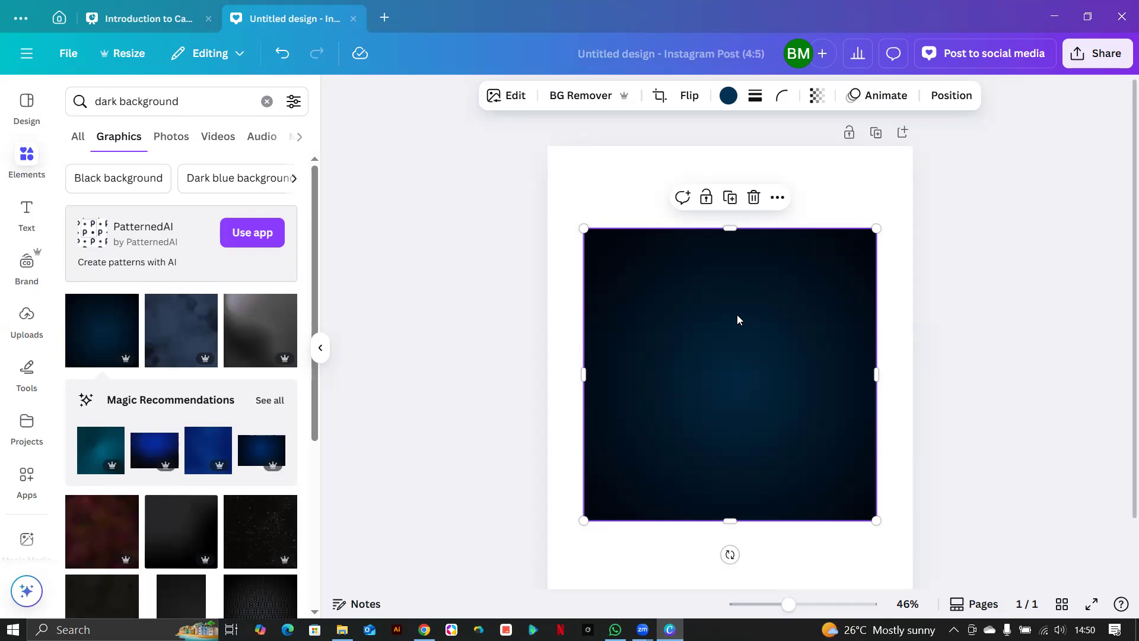
{"action": "scroll", "coordinate": [782, 296], "scroll_direction": "down", "scroll_amount": 2}
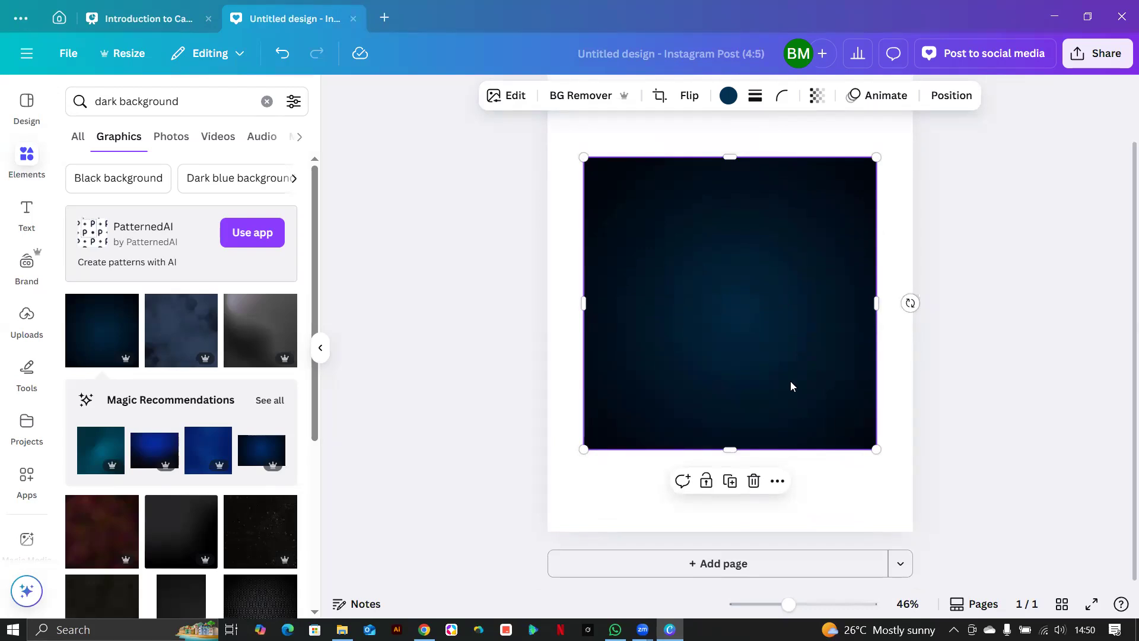
{"action": "left_click", "coordinate": [895, 500]}
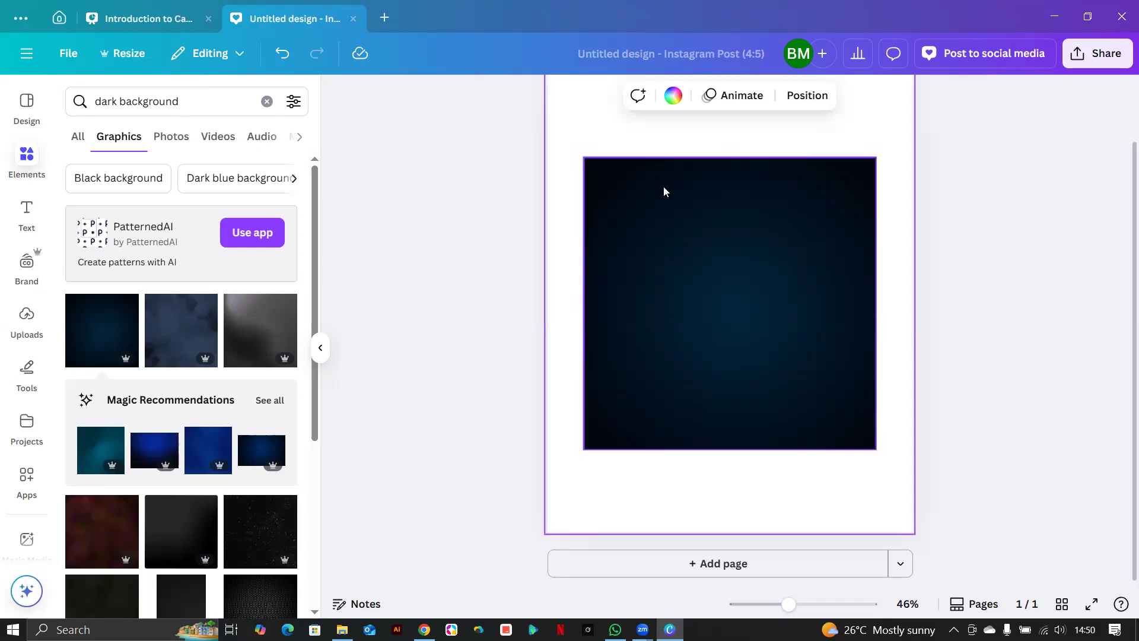
{"action": "scroll", "coordinate": [663, 186], "scroll_direction": "up", "scroll_amount": 1}
{"action": "scroll", "coordinate": [859, 196], "scroll_direction": "down", "scroll_amount": 1}
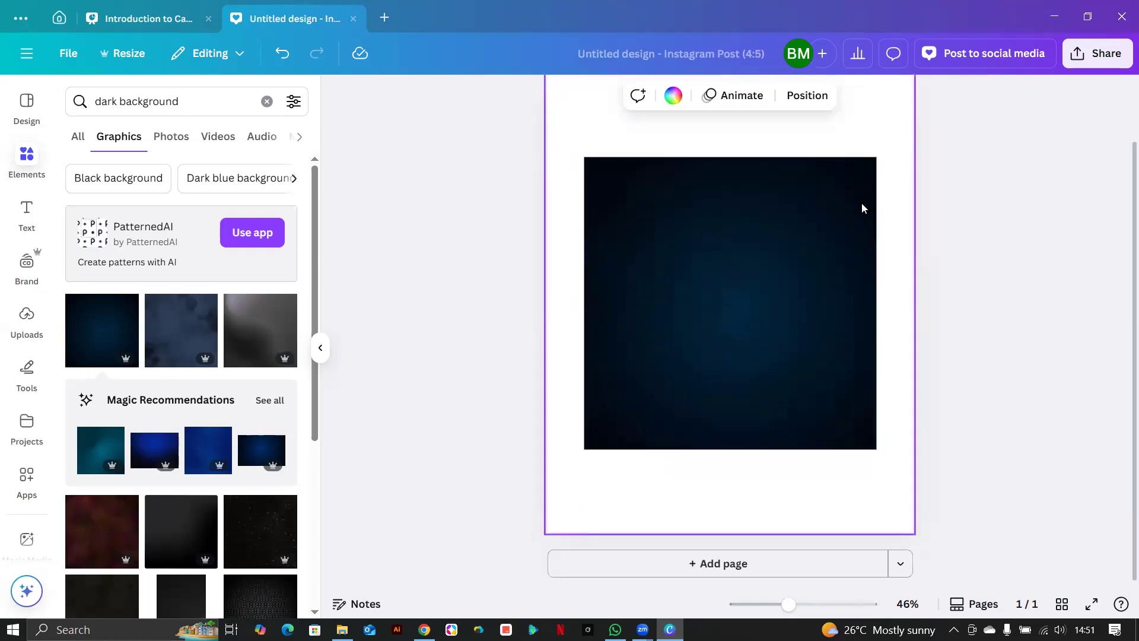
Add a second page in Presentation format to the design.
{"action": "left_click", "coordinate": [901, 568]}
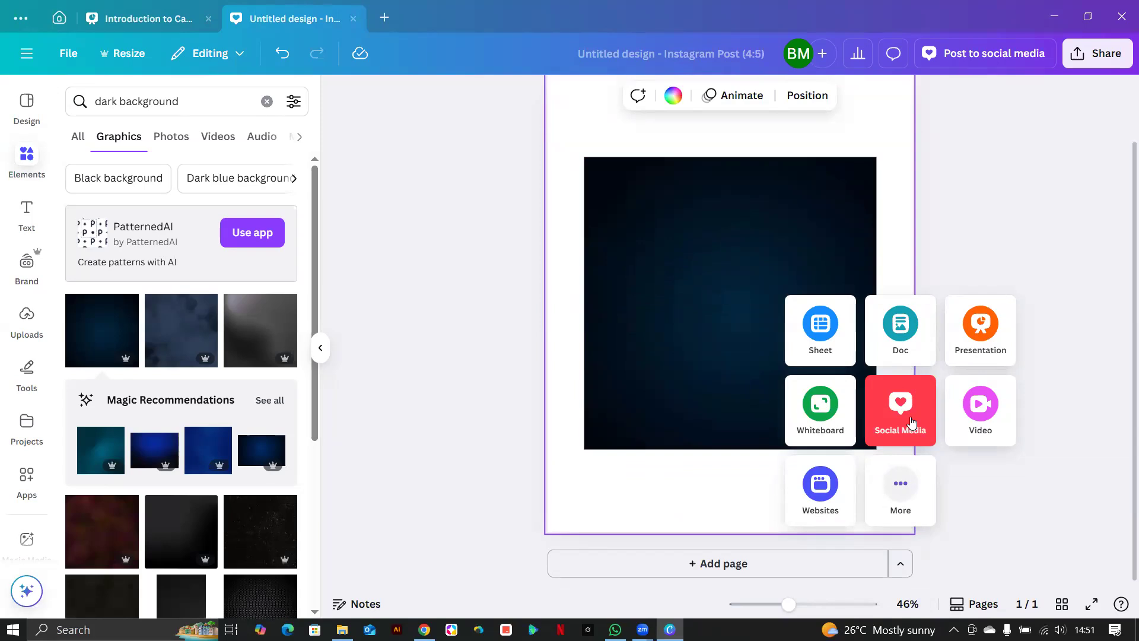
{"action": "left_click", "coordinate": [980, 330]}
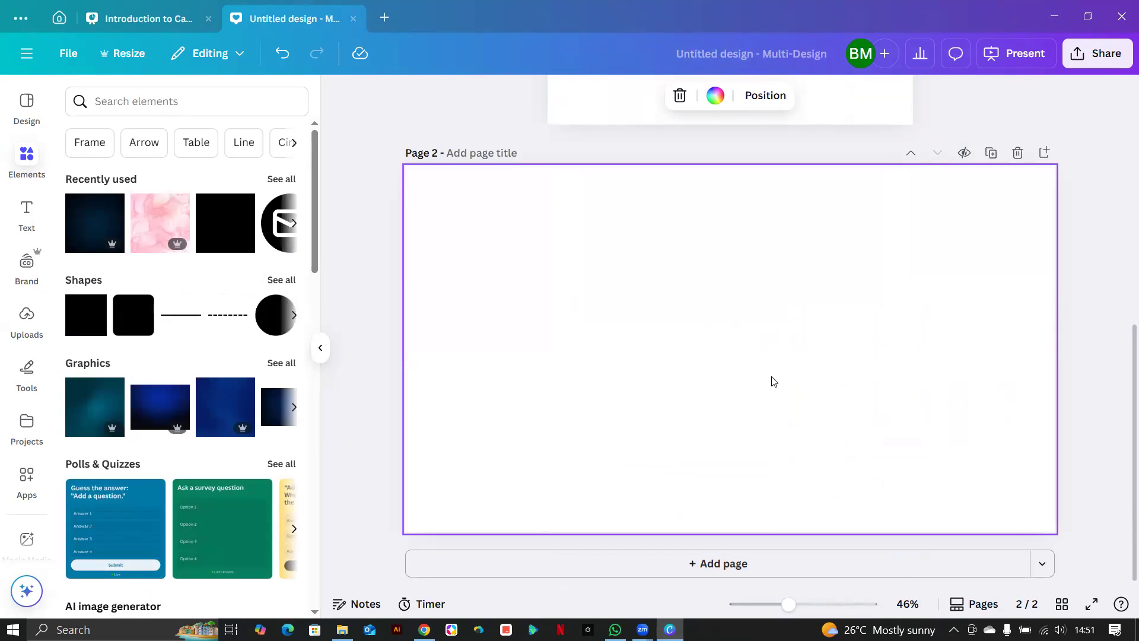
Set the dark blue image as page 1's background.
{"action": "scroll", "coordinate": [854, 534], "scroll_direction": "up", "scroll_amount": 6}
{"action": "scroll", "coordinate": [854, 470], "scroll_direction": "up", "scroll_amount": 2}
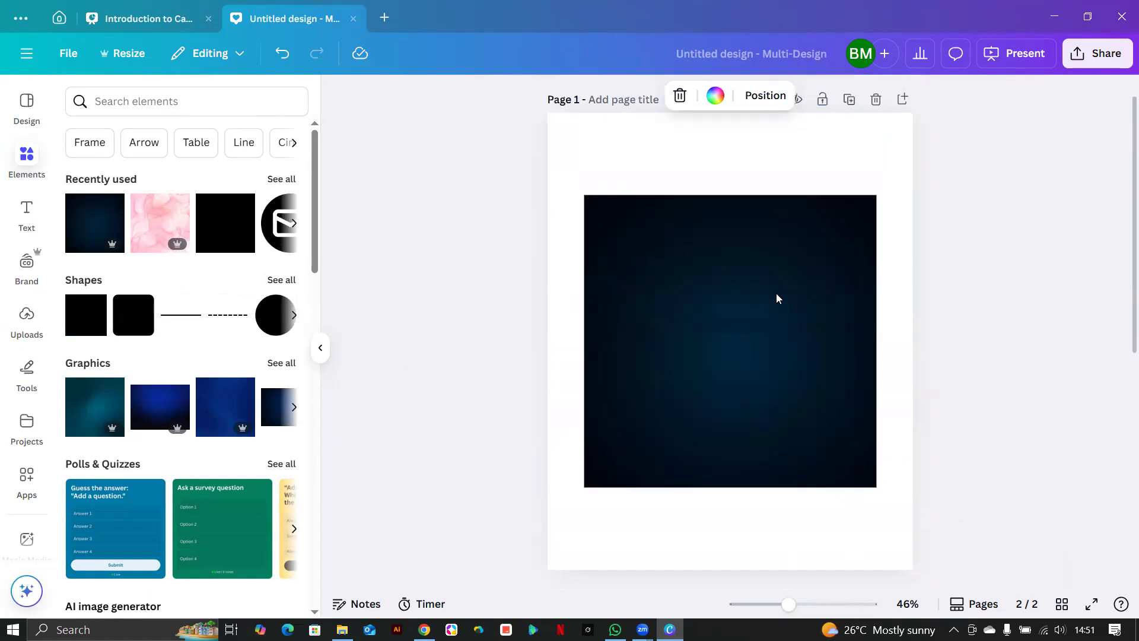
{"action": "left_click", "coordinate": [841, 289]}
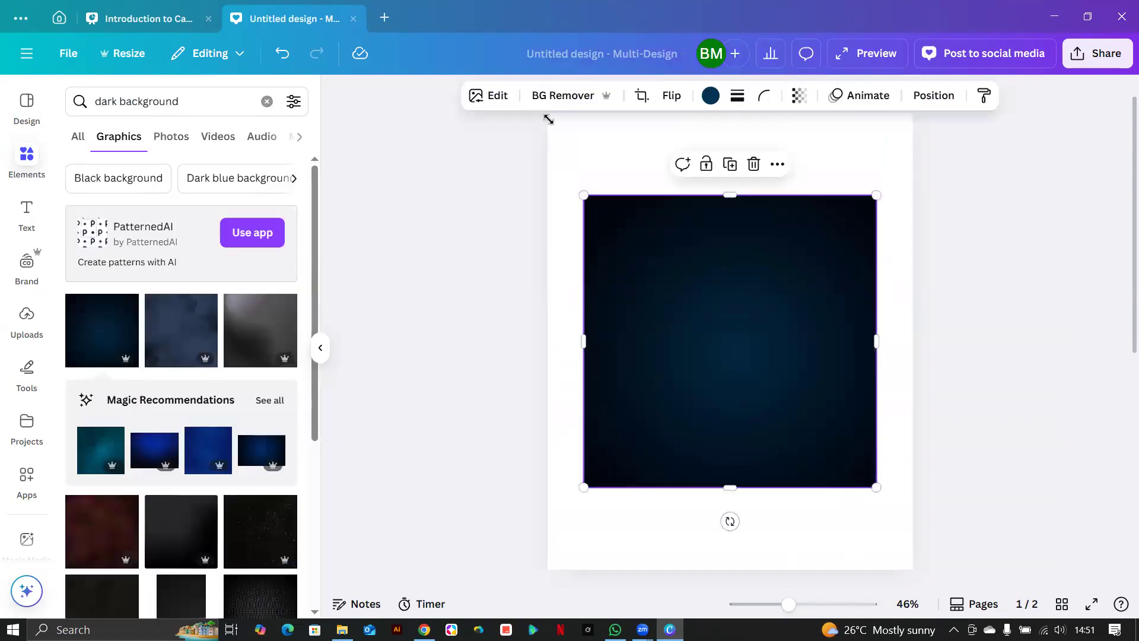
{"action": "right_click", "coordinate": [664, 335]}
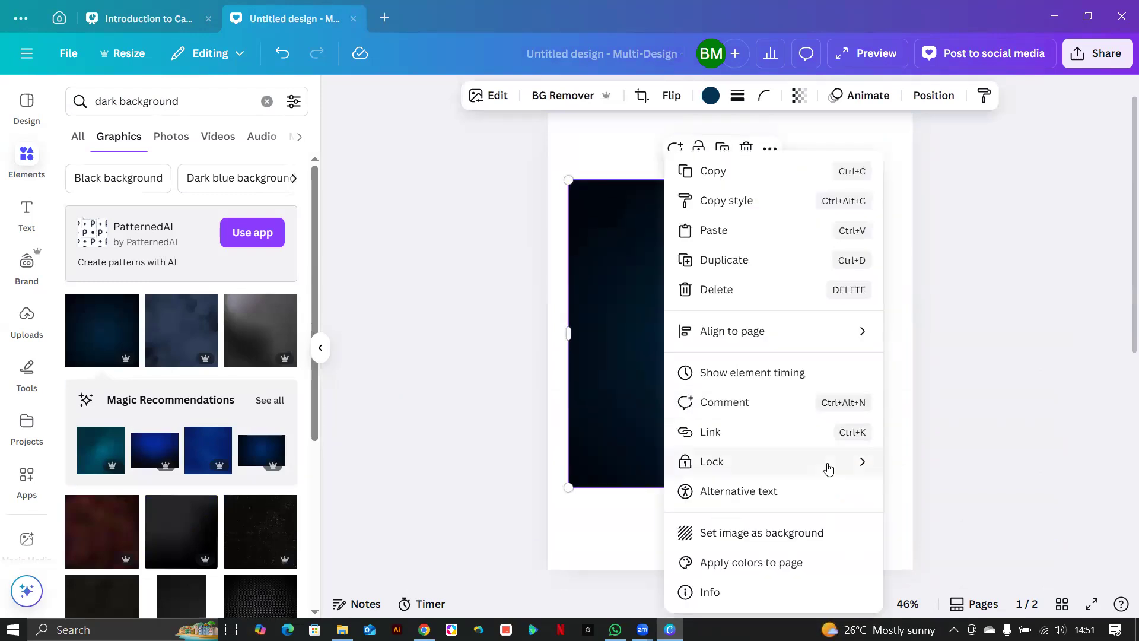
{"action": "left_click", "coordinate": [789, 534]}
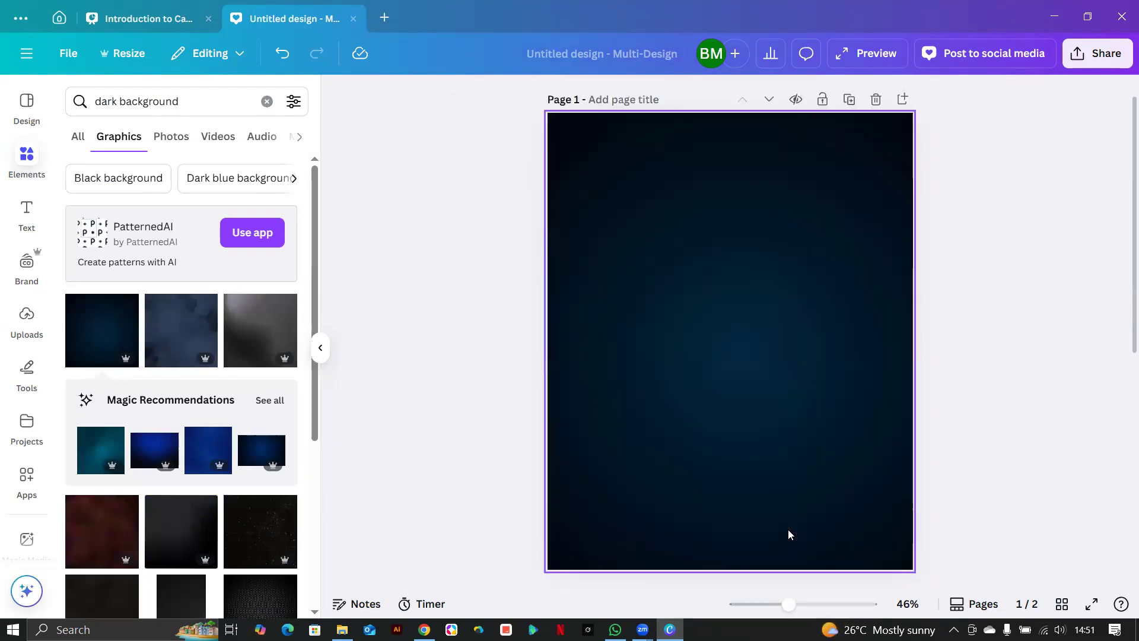
Add the same dark blue image to page 2 and set it as its background.
{"action": "scroll", "coordinate": [760, 415], "scroll_direction": "down", "scroll_amount": 7}
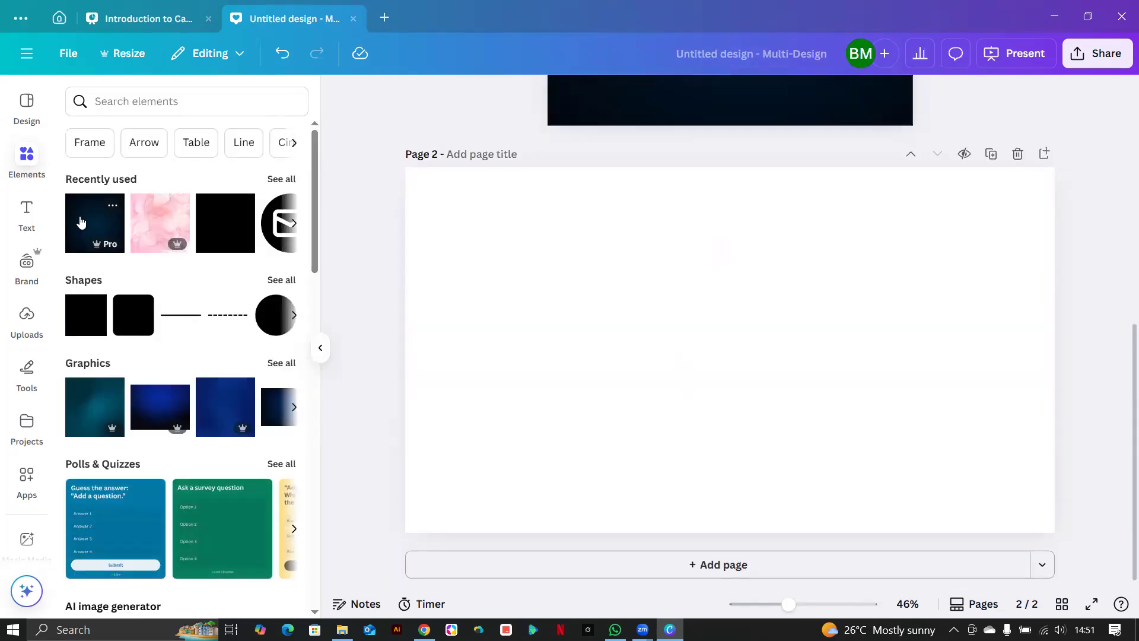
{"action": "left_click", "coordinate": [82, 222]}
{"action": "right_click", "coordinate": [804, 458]}
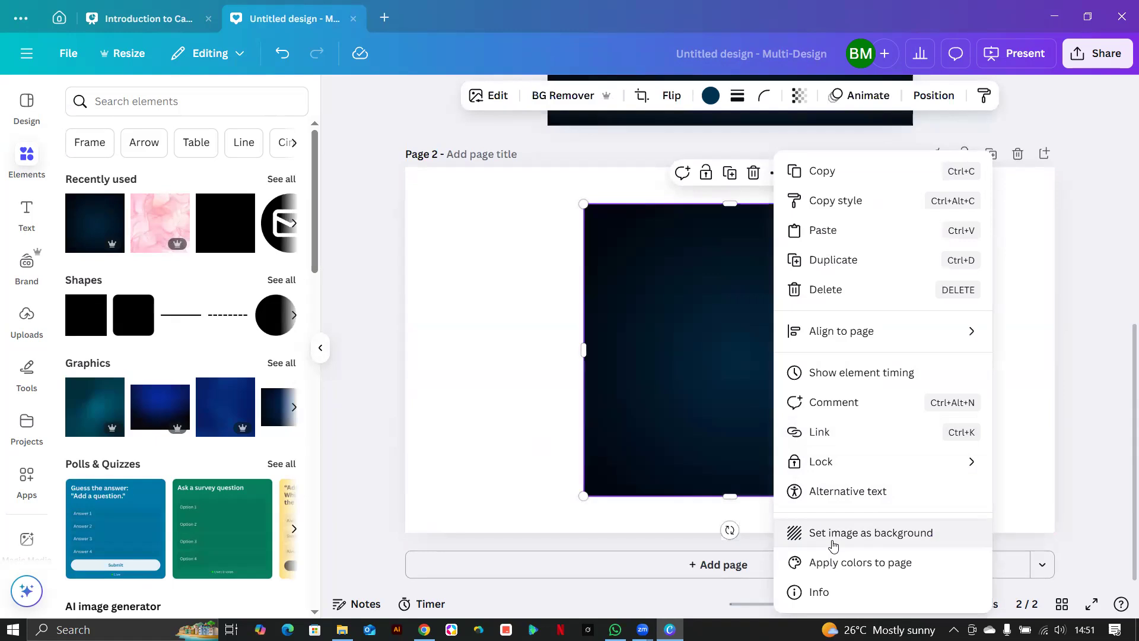
{"action": "left_click", "coordinate": [831, 532]}
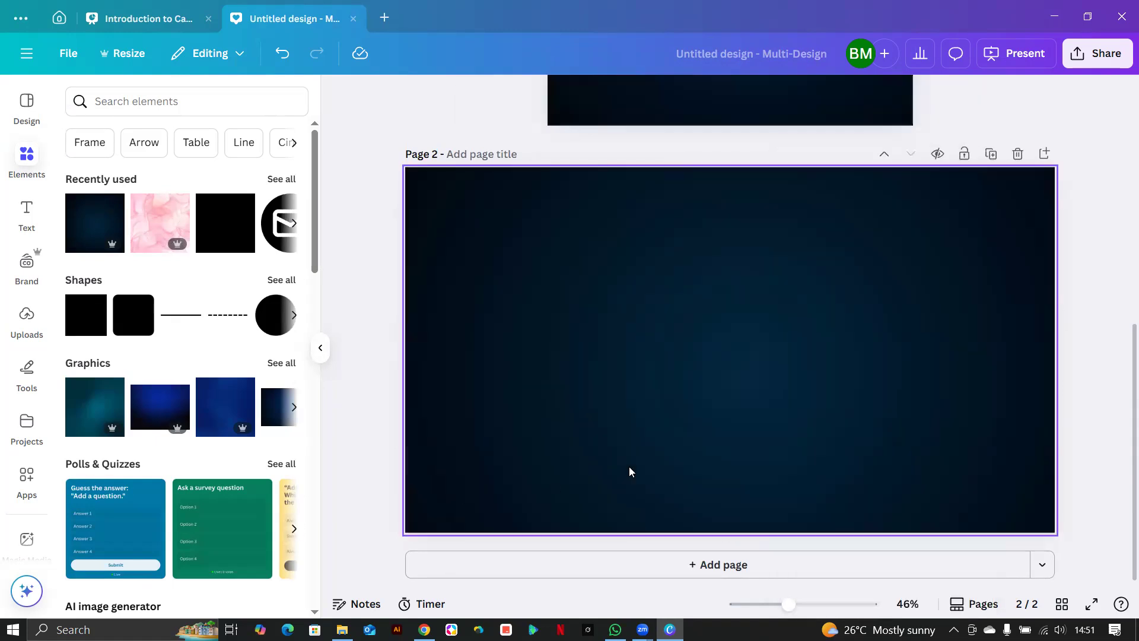
{"action": "scroll", "coordinate": [592, 322], "scroll_direction": "up", "scroll_amount": 7}
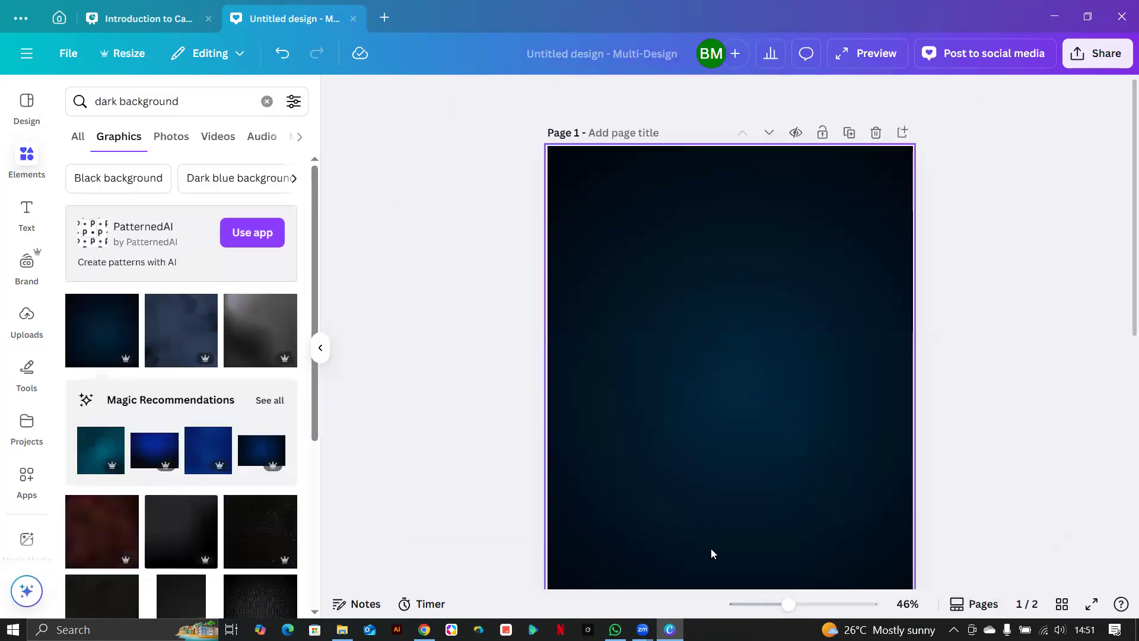
{"action": "scroll", "coordinate": [711, 401], "scroll_direction": "down", "scroll_amount": 3}
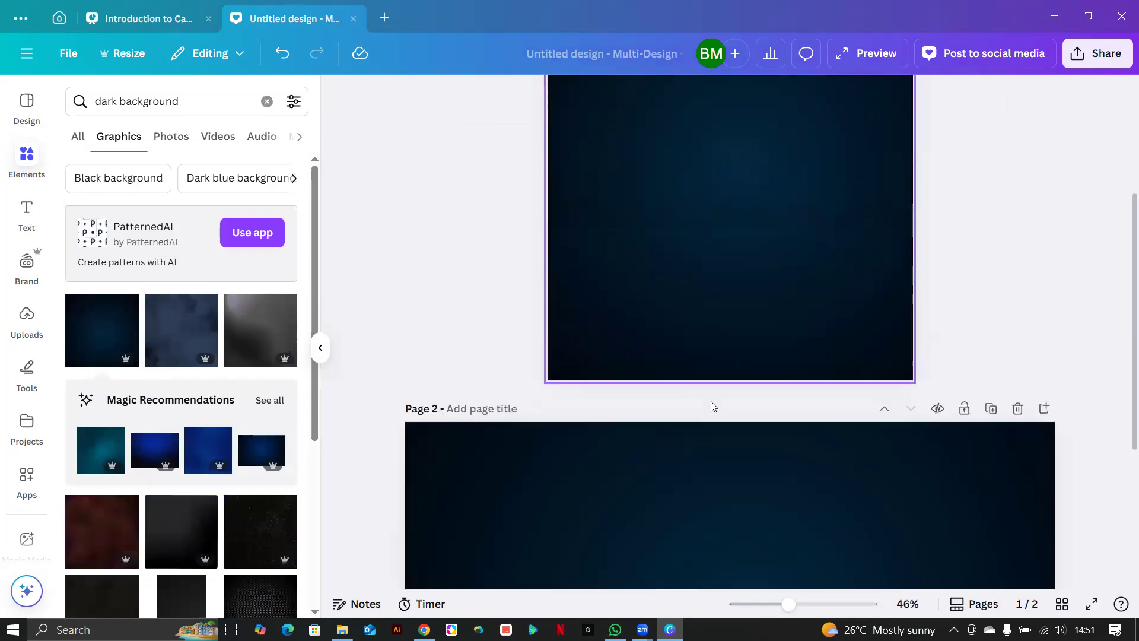
{"action": "scroll", "coordinate": [724, 311], "scroll_direction": "down", "scroll_amount": 4}
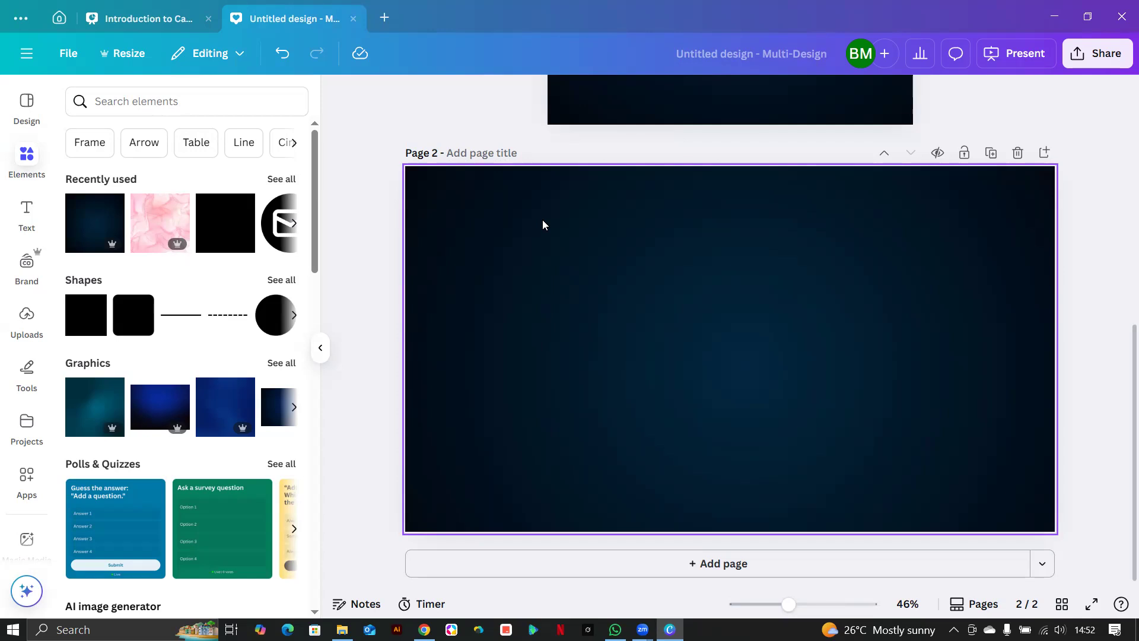
Search Elements for 'restaurant business card'.
{"action": "left_click", "coordinate": [236, 101]}
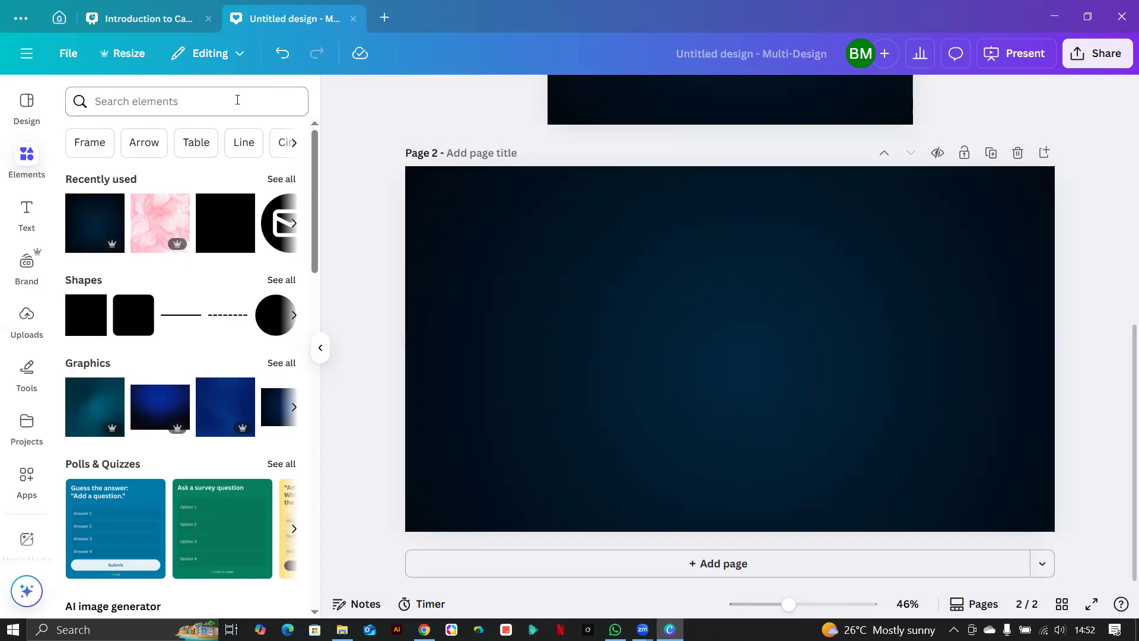
{"action": "type", "text": "resta"}
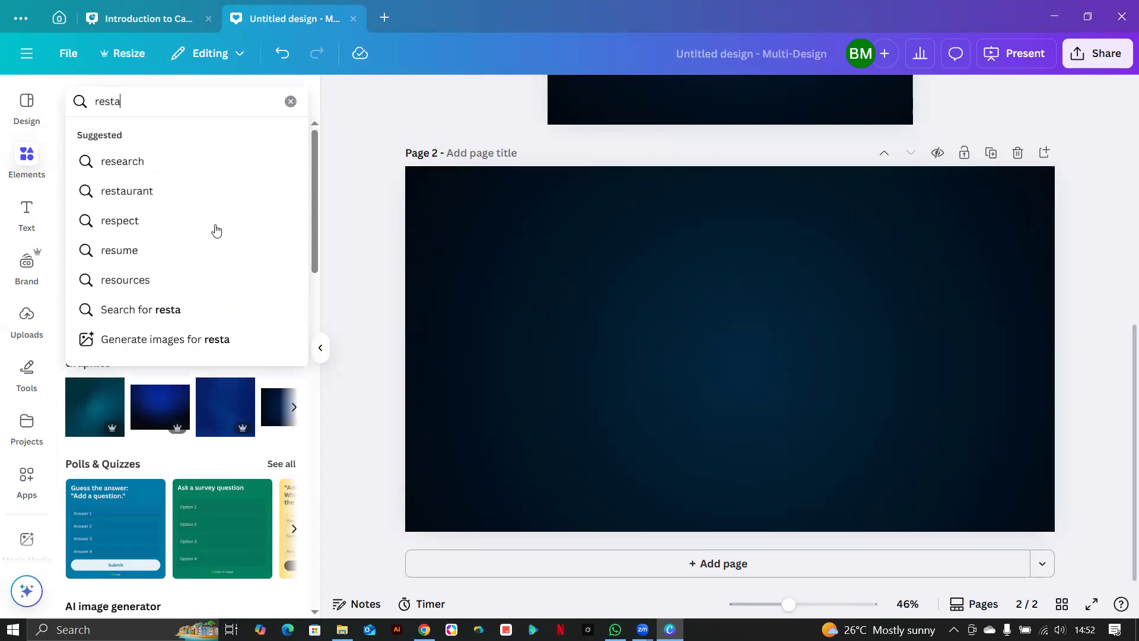
{"action": "left_click", "coordinate": [157, 162]}
{"action": "left_click", "coordinate": [160, 102]}
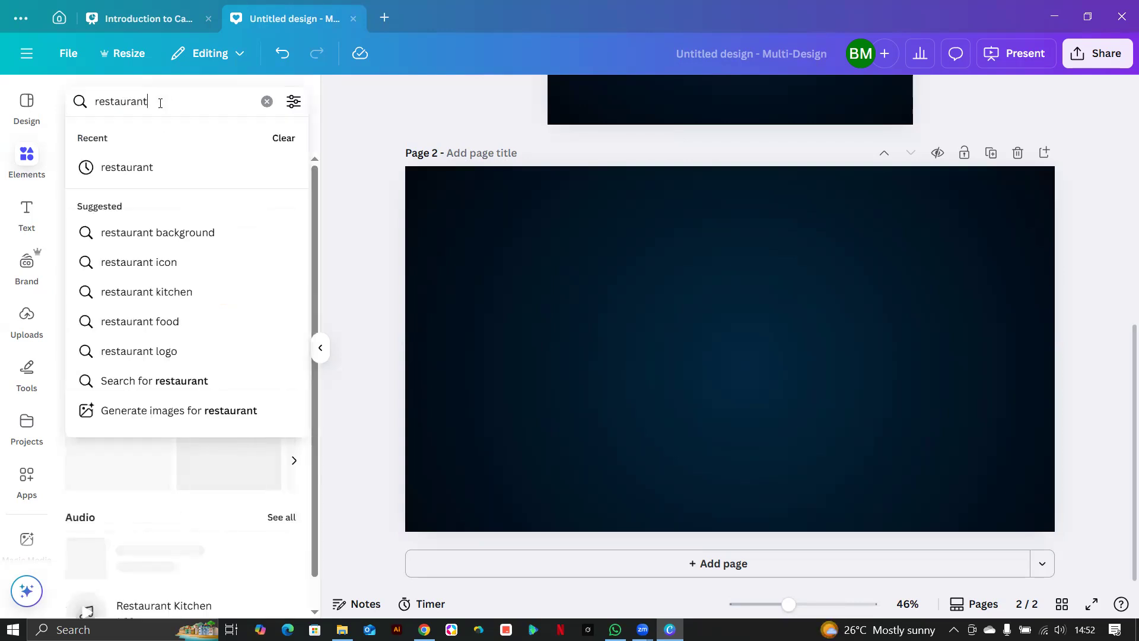
{"action": "type", "text": "bues"}
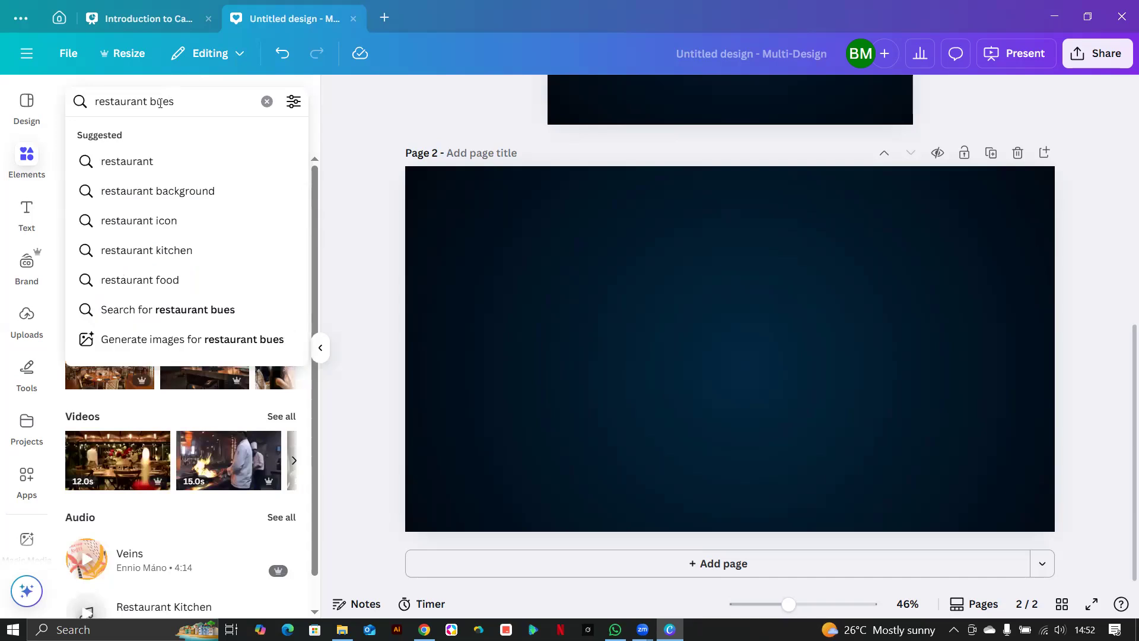
{"action": "key", "text": "BackSpace"}
{"action": "key", "text": "BackSpace"}
{"action": "type", "text": "ssi"}
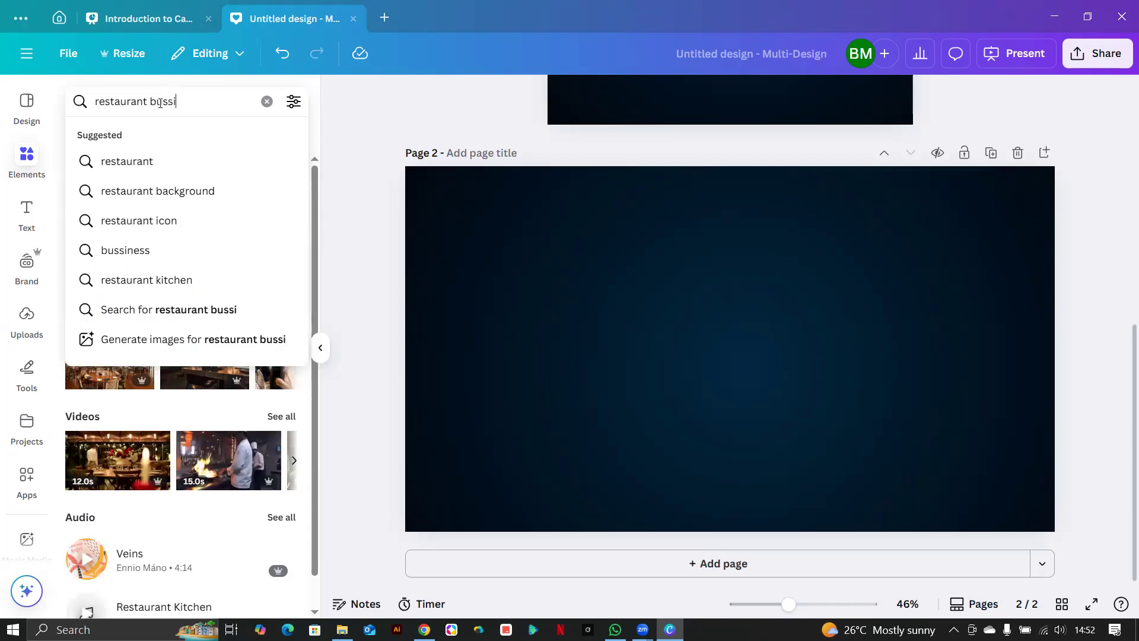
{"action": "type", "text": "ness card"}
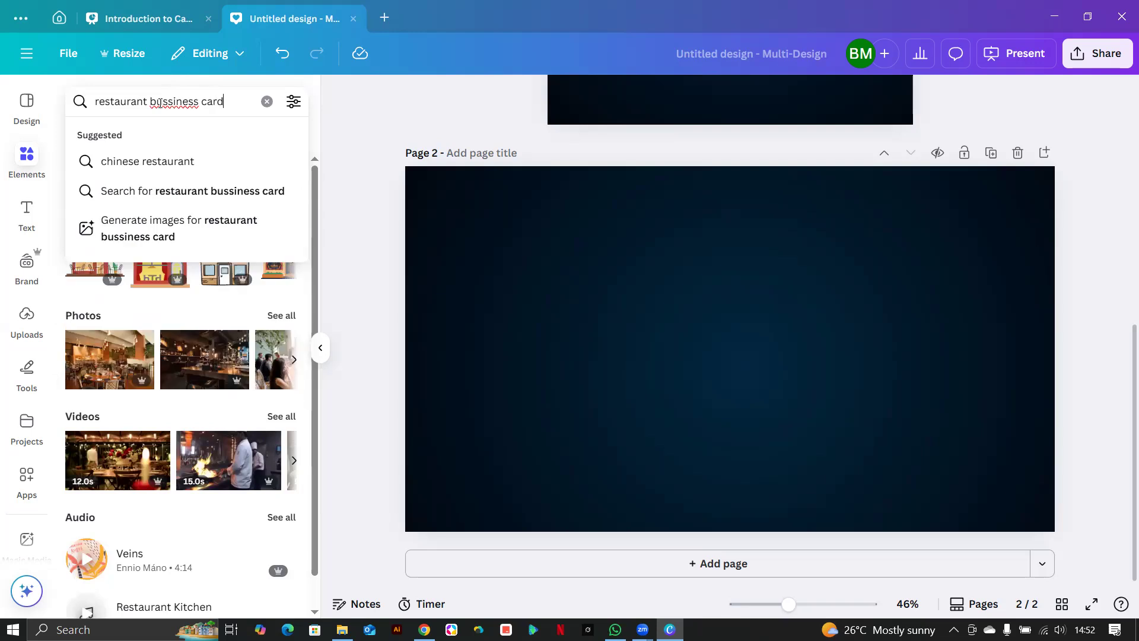
{"action": "key", "text": "Return"}
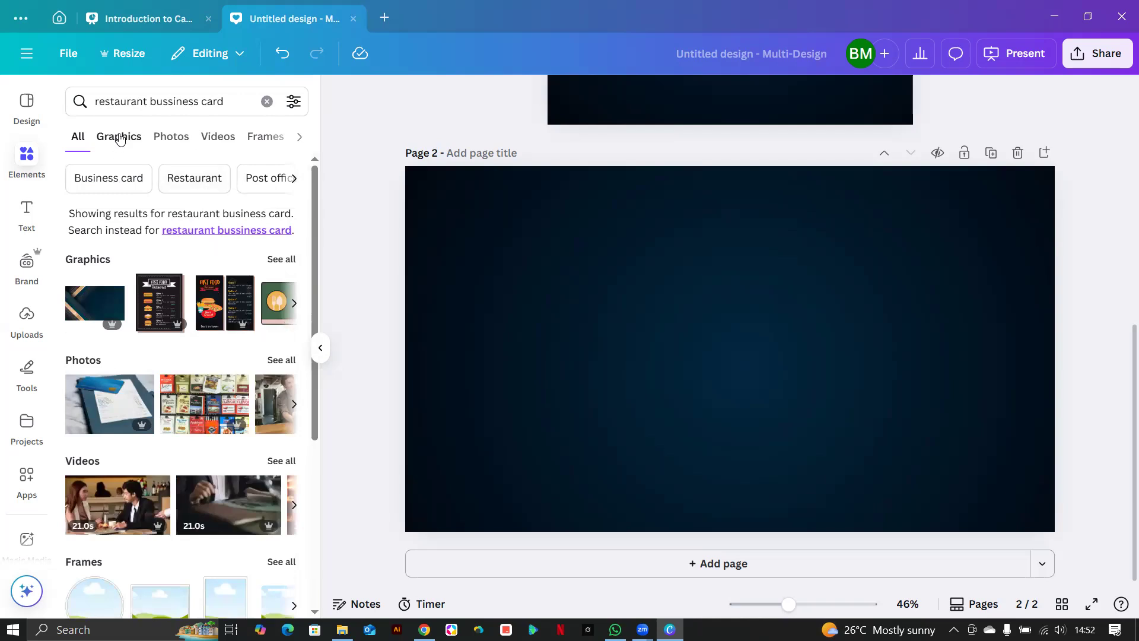
Try a template search in the Design panel, then leave the editor for the Home page.
{"action": "left_click", "coordinate": [27, 102]}
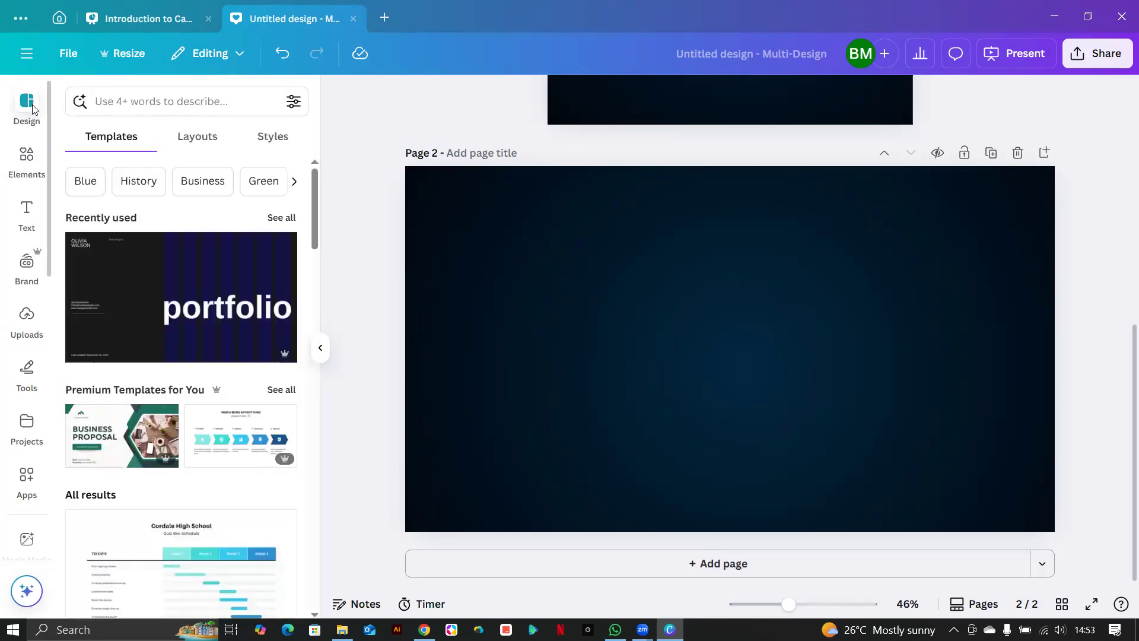
{"action": "left_click", "coordinate": [191, 99]}
{"action": "type", "text": "re"}
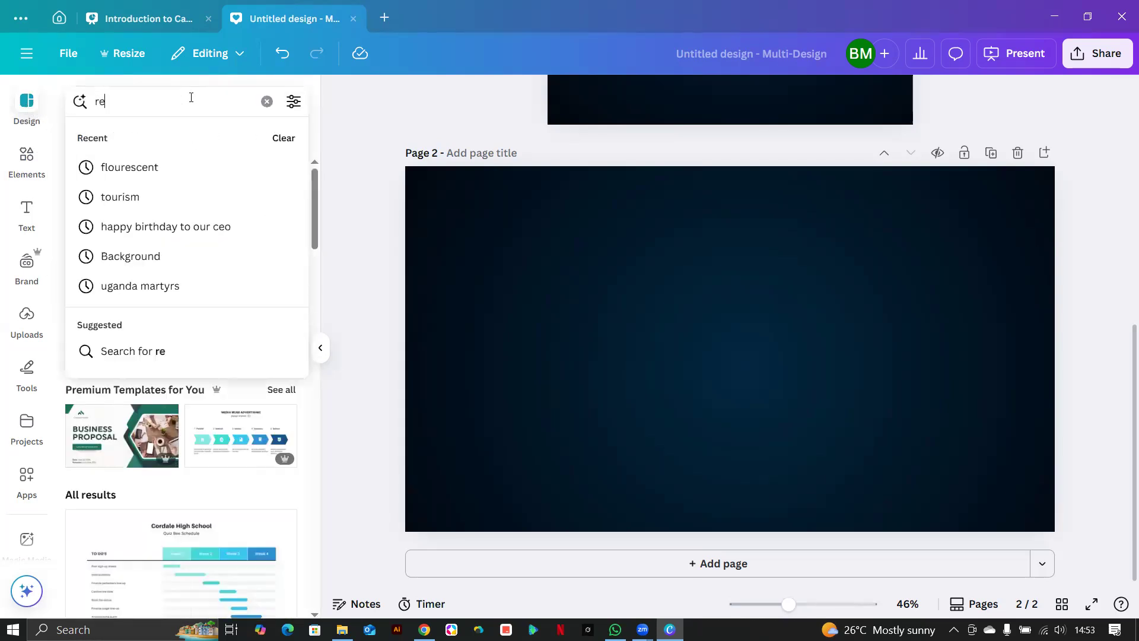
{"action": "left_click", "coordinate": [27, 159]}
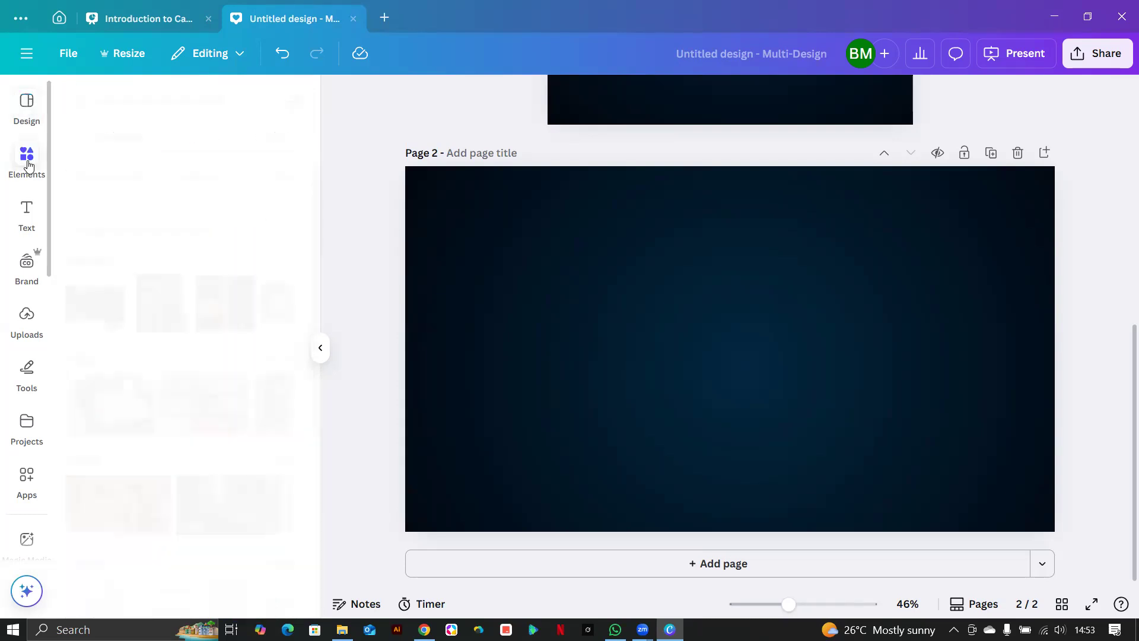
{"action": "left_click", "coordinate": [27, 104]}
{"action": "left_click", "coordinate": [149, 105]}
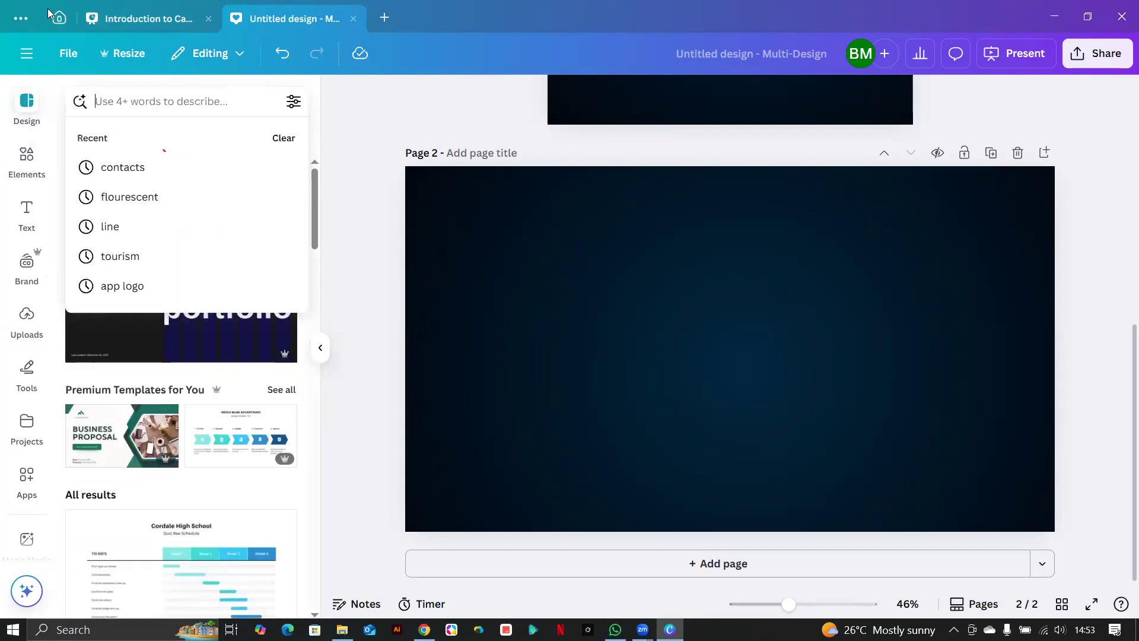
{"action": "left_click", "coordinate": [59, 18]}
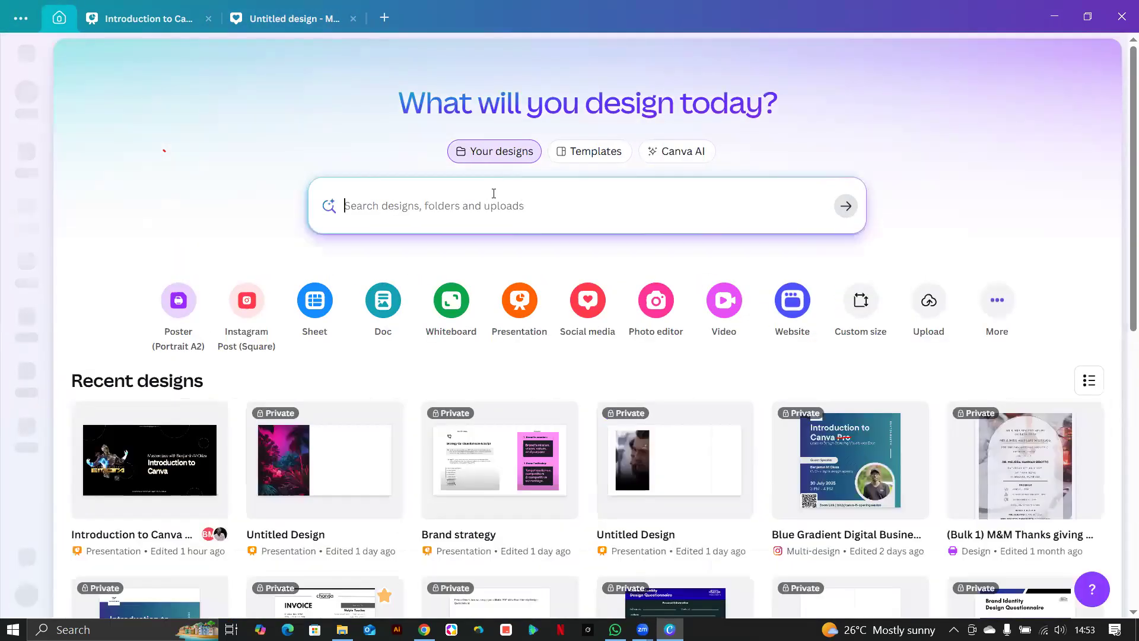
Search templates on the home page for 'restaurant business card'.
{"action": "left_click", "coordinate": [597, 152]}
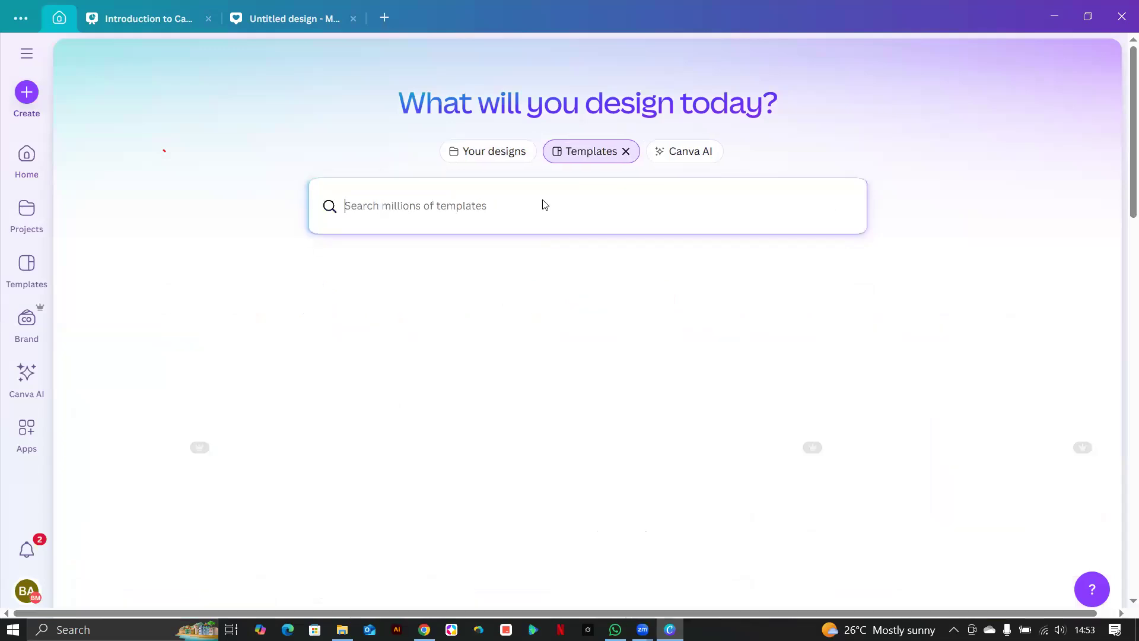
{"action": "type", "text": "rest"}
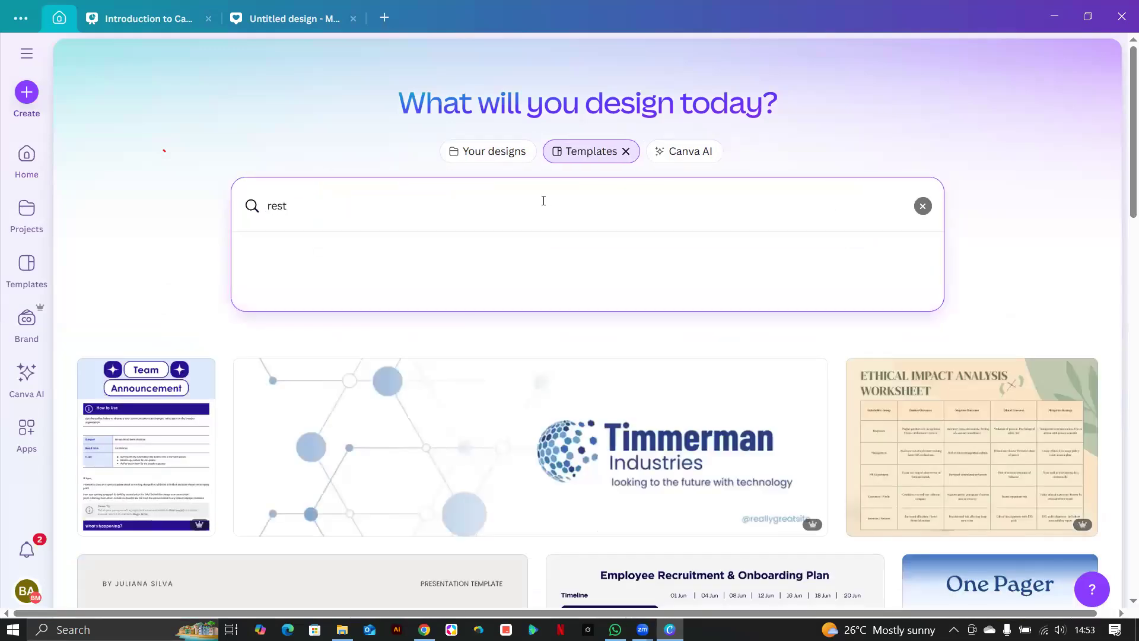
{"action": "type", "text": "aur"}
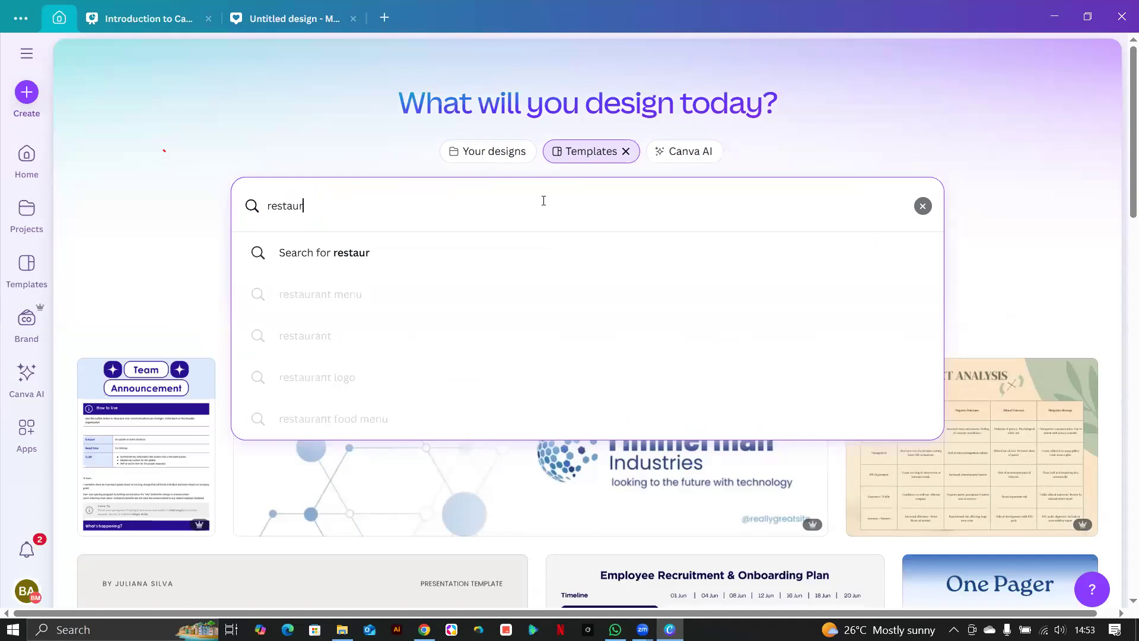
{"action": "type", "text": "ant business card"}
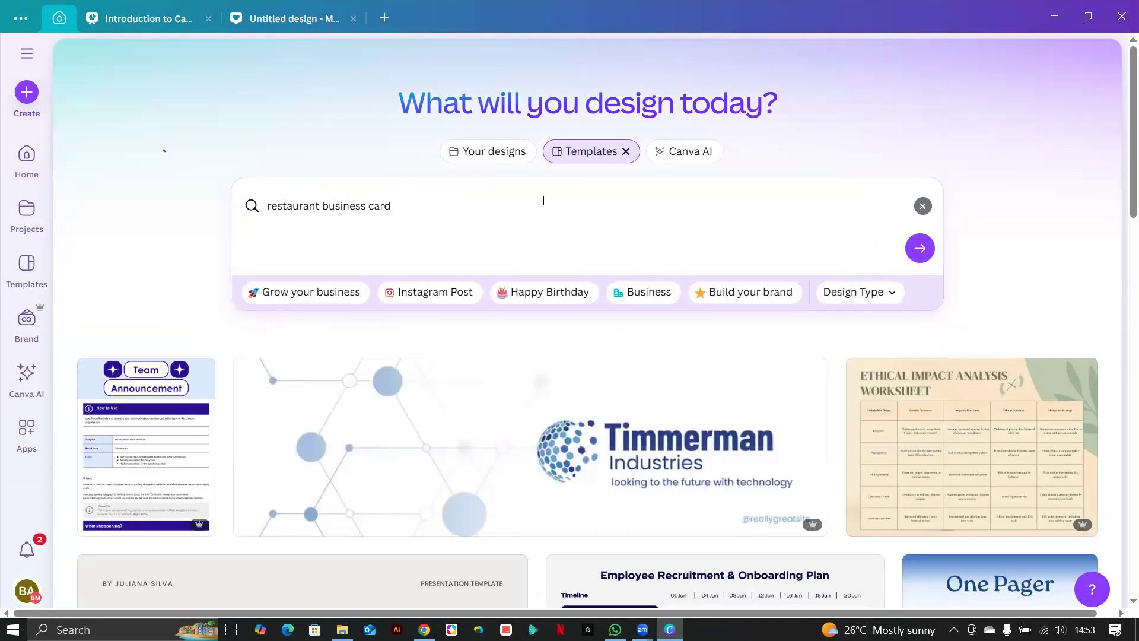
{"action": "key", "text": "Return"}
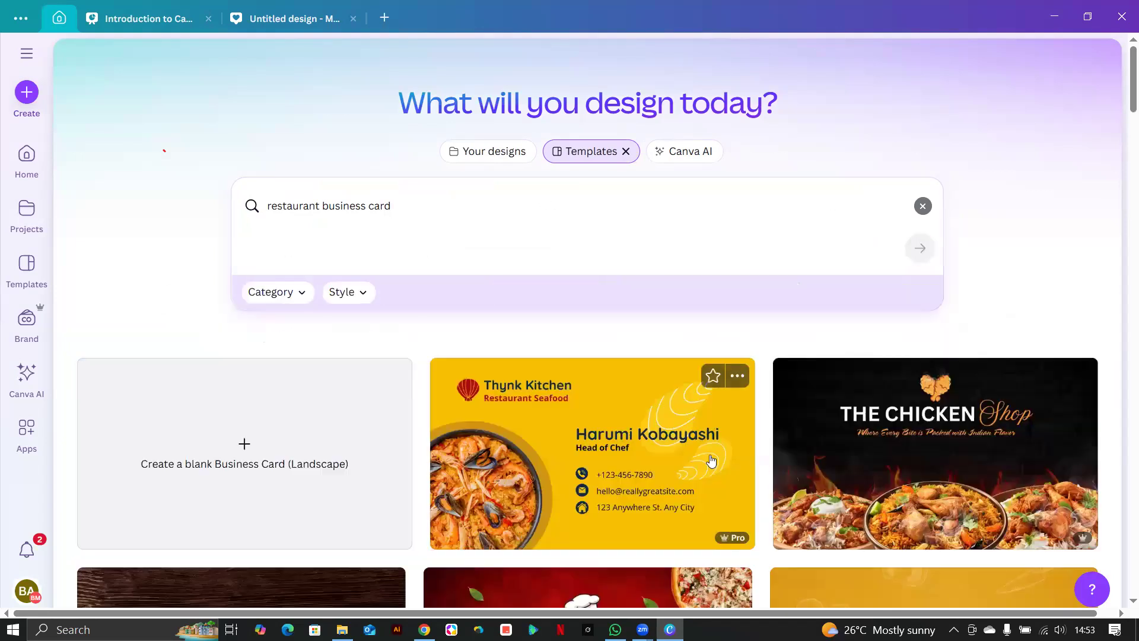
Browse the business card results and preview the Chicken & Tandoor template.
{"action": "scroll", "coordinate": [906, 456], "scroll_direction": "down", "scroll_amount": 5}
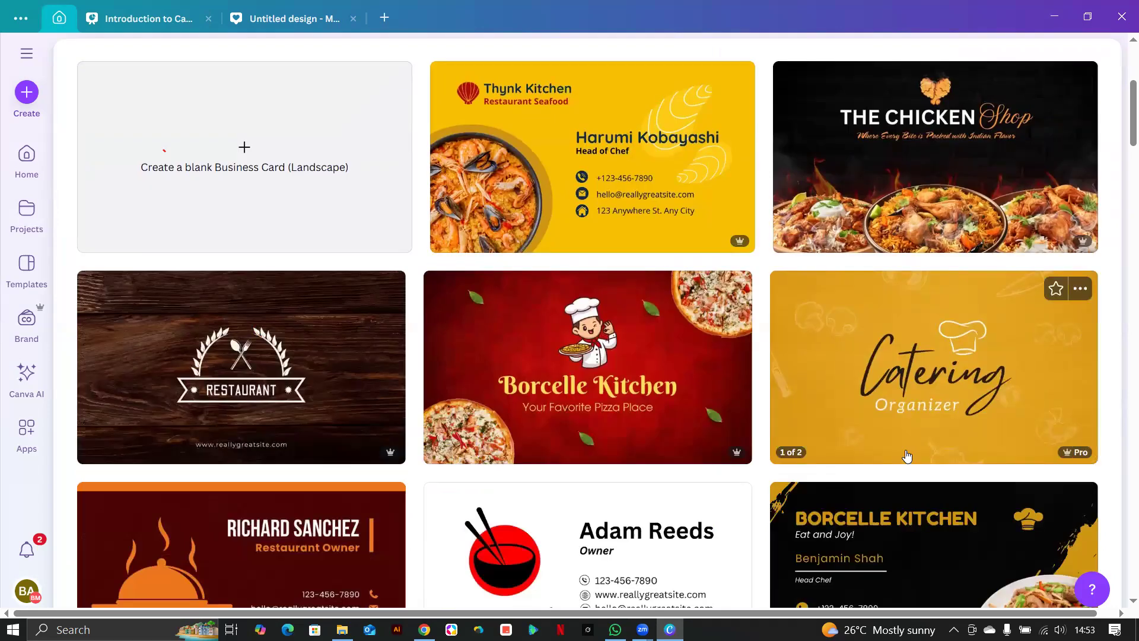
{"action": "scroll", "coordinate": [907, 456], "scroll_direction": "down", "scroll_amount": 4}
{"action": "scroll", "coordinate": [906, 456], "scroll_direction": "down", "scroll_amount": 15}
{"action": "scroll", "coordinate": [907, 456], "scroll_direction": "up", "scroll_amount": 8}
{"action": "scroll", "coordinate": [906, 455], "scroll_direction": "down", "scroll_amount": 9}
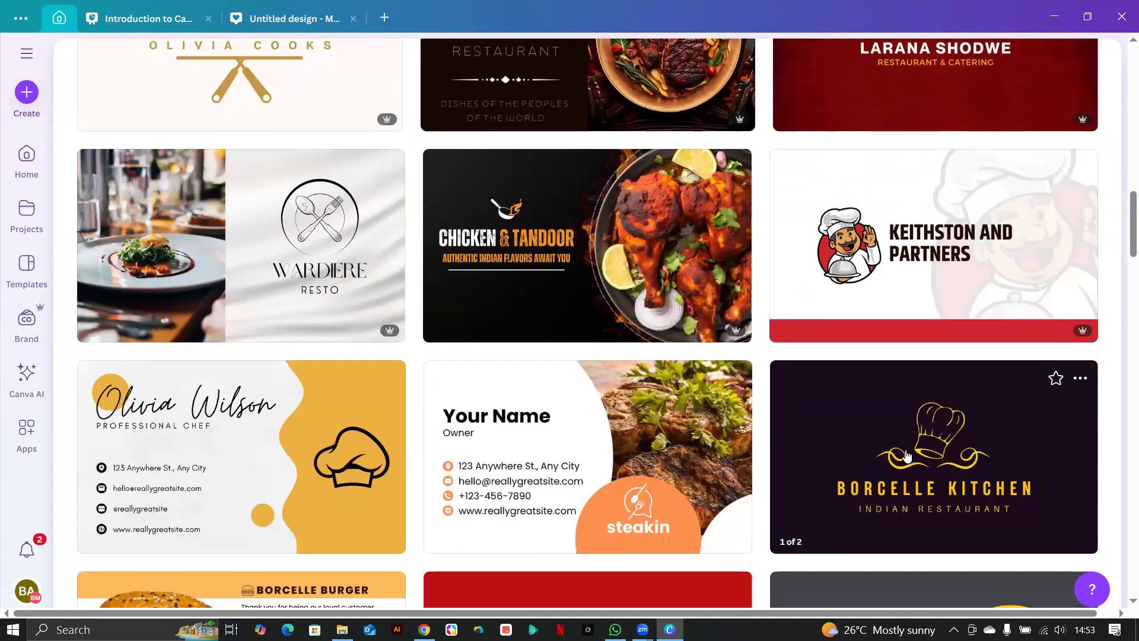
{"action": "scroll", "coordinate": [907, 456], "scroll_direction": "down", "scroll_amount": 5}
{"action": "scroll", "coordinate": [906, 456], "scroll_direction": "up", "scroll_amount": 5}
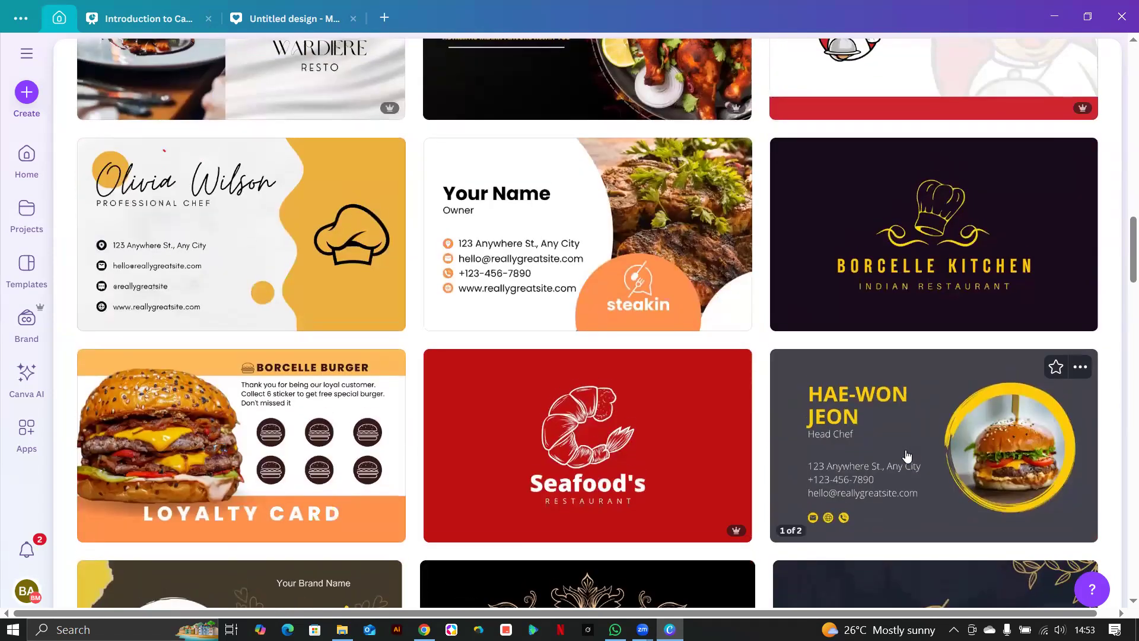
{"action": "scroll", "coordinate": [907, 455], "scroll_direction": "down", "scroll_amount": 4}
{"action": "scroll", "coordinate": [906, 455], "scroll_direction": "down", "scroll_amount": 10}
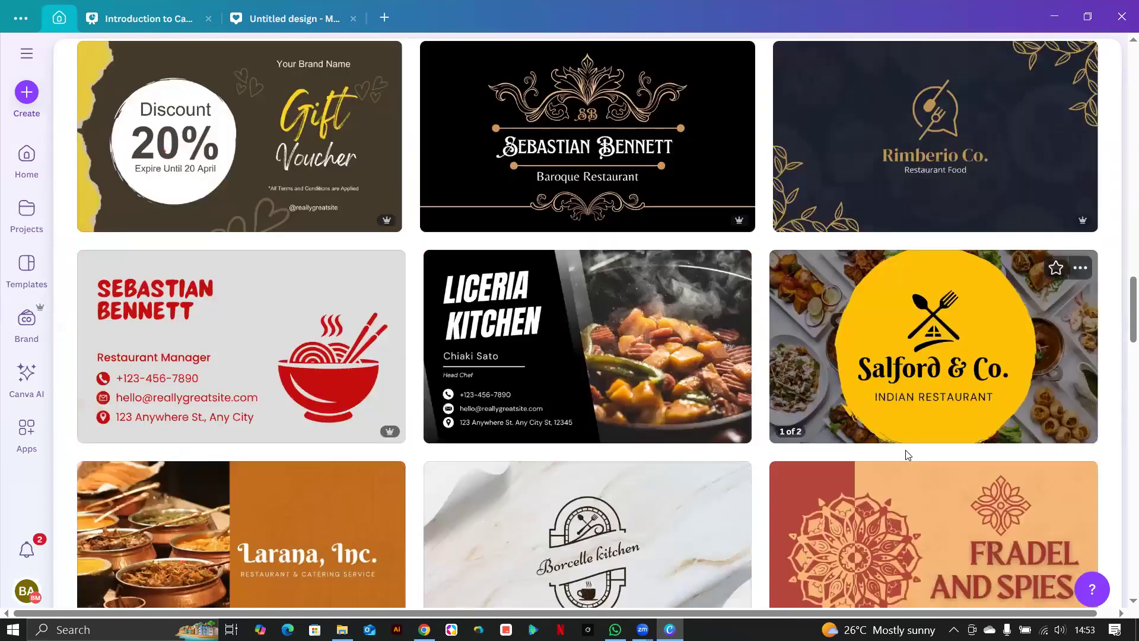
{"action": "scroll", "coordinate": [907, 456], "scroll_direction": "up", "scroll_amount": 1}
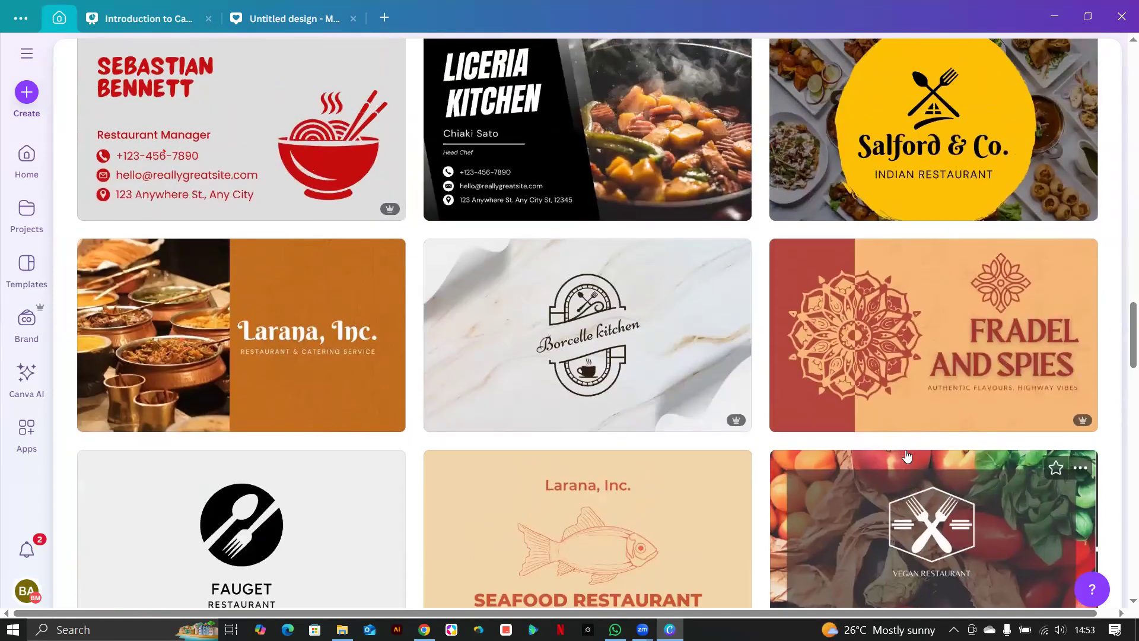
{"action": "scroll", "coordinate": [907, 456], "scroll_direction": "down", "scroll_amount": 2}
{"action": "scroll", "coordinate": [906, 455], "scroll_direction": "down", "scroll_amount": 2}
{"action": "scroll", "coordinate": [906, 456], "scroll_direction": "down", "scroll_amount": 4}
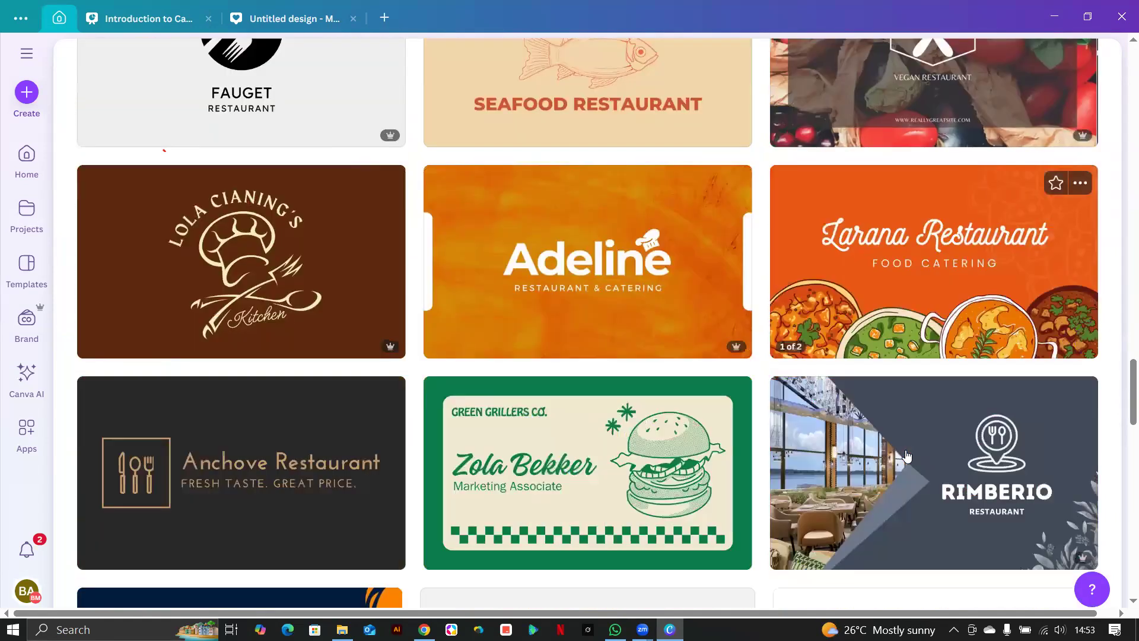
{"action": "scroll", "coordinate": [906, 455], "scroll_direction": "up", "scroll_amount": 4}
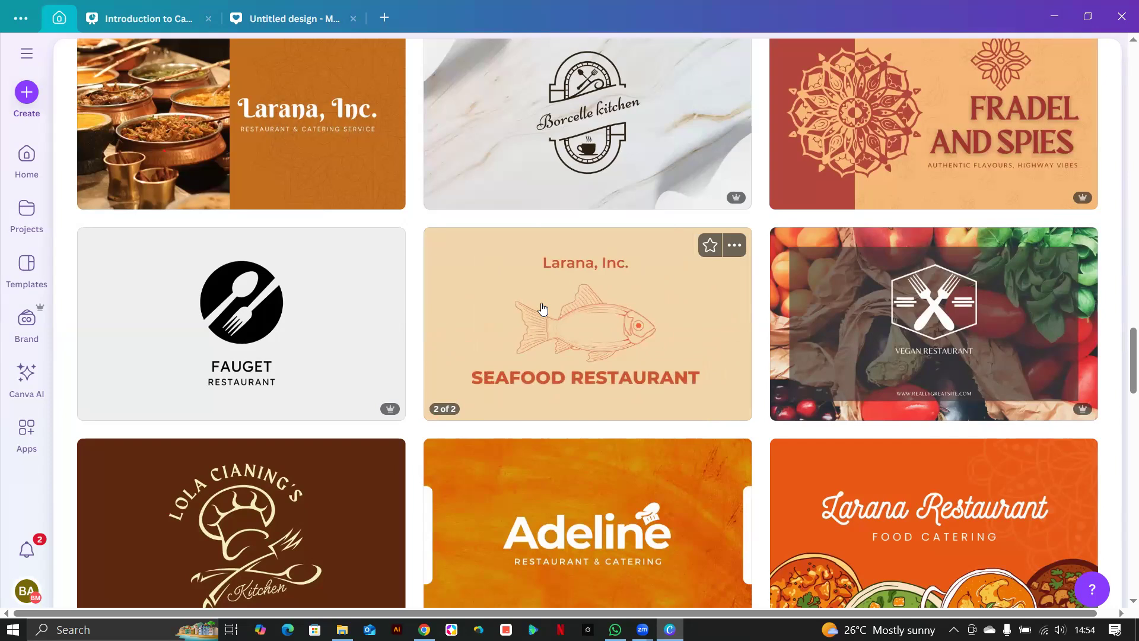
{"action": "scroll", "coordinate": [569, 296], "scroll_direction": "up", "scroll_amount": 3}
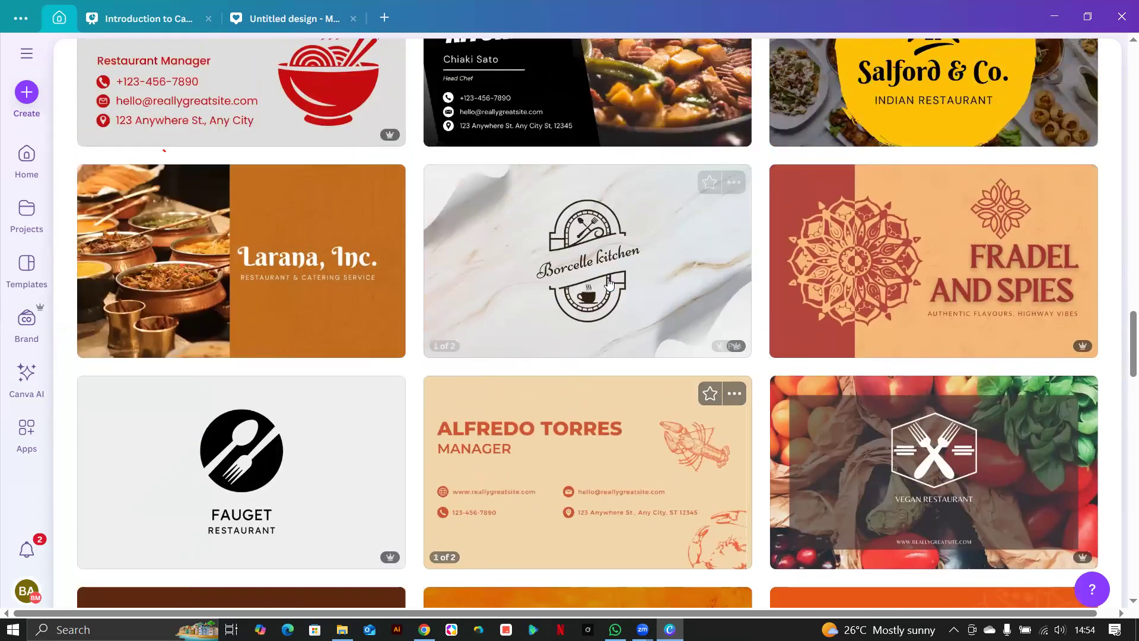
{"action": "scroll", "coordinate": [608, 283], "scroll_direction": "up", "scroll_amount": 4}
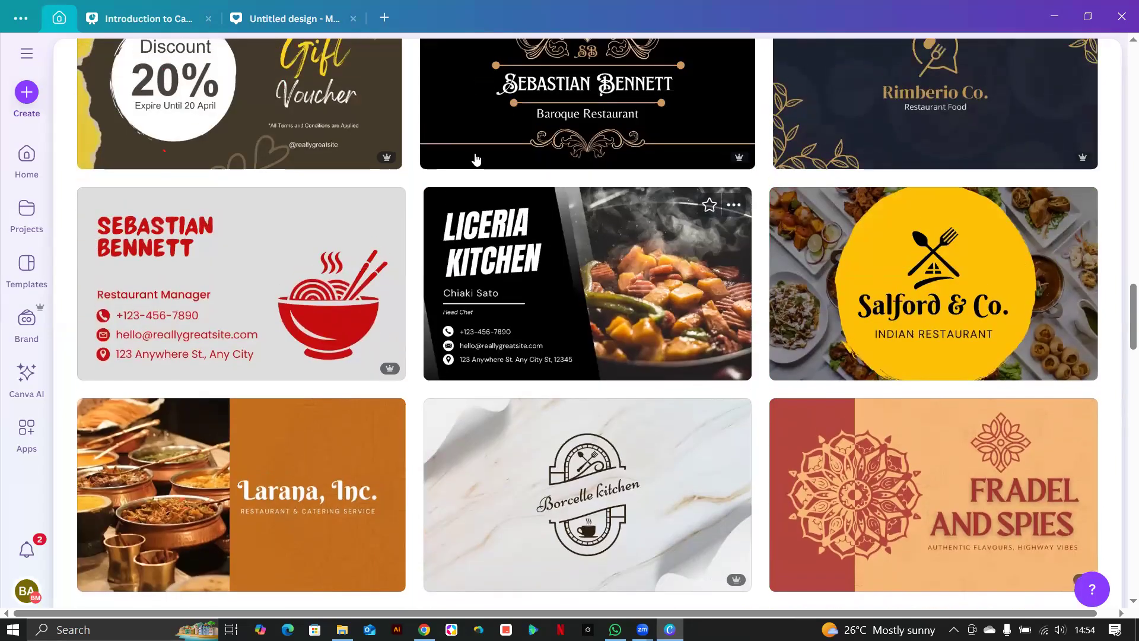
{"action": "scroll", "coordinate": [475, 158], "scroll_direction": "up", "scroll_amount": 5}
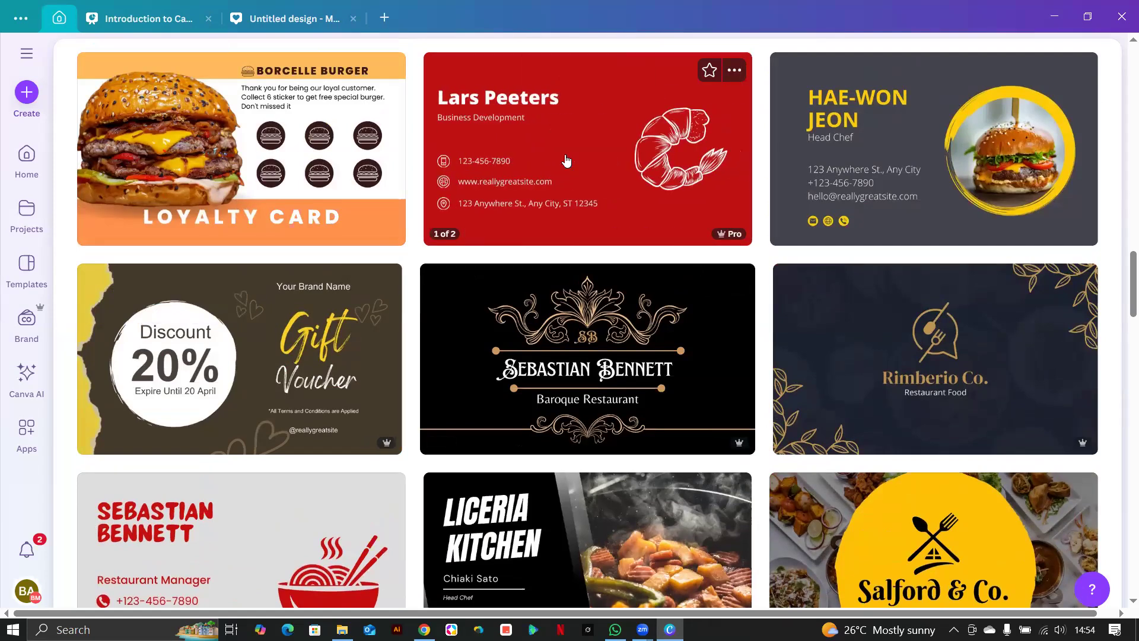
{"action": "scroll", "coordinate": [602, 240], "scroll_direction": "up", "scroll_amount": 4}
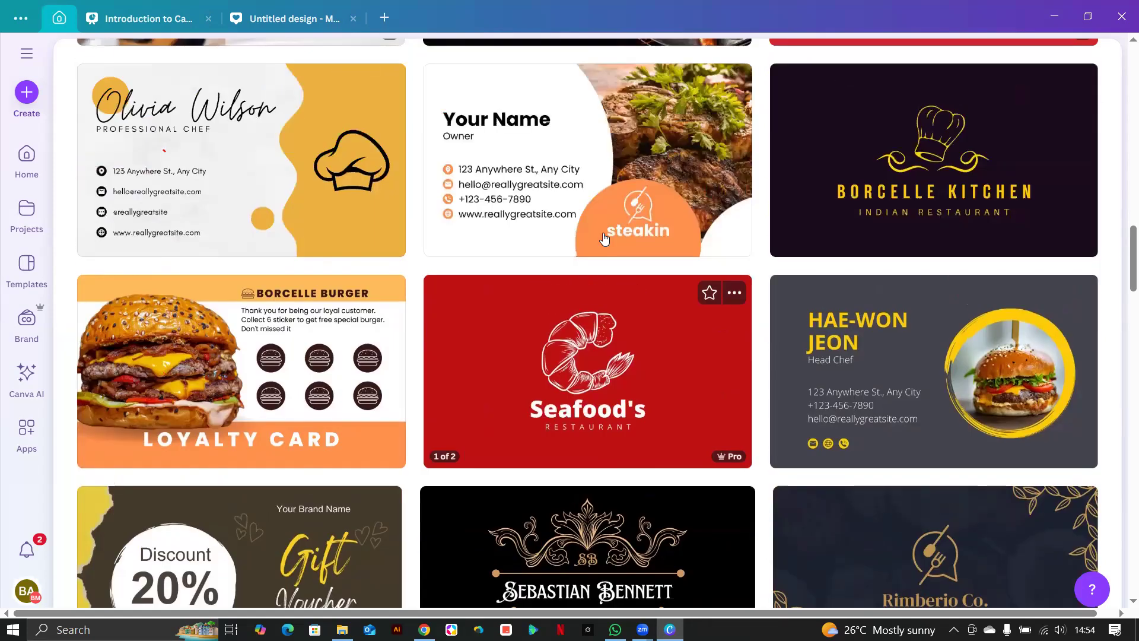
{"action": "scroll", "coordinate": [604, 238], "scroll_direction": "up", "scroll_amount": 3}
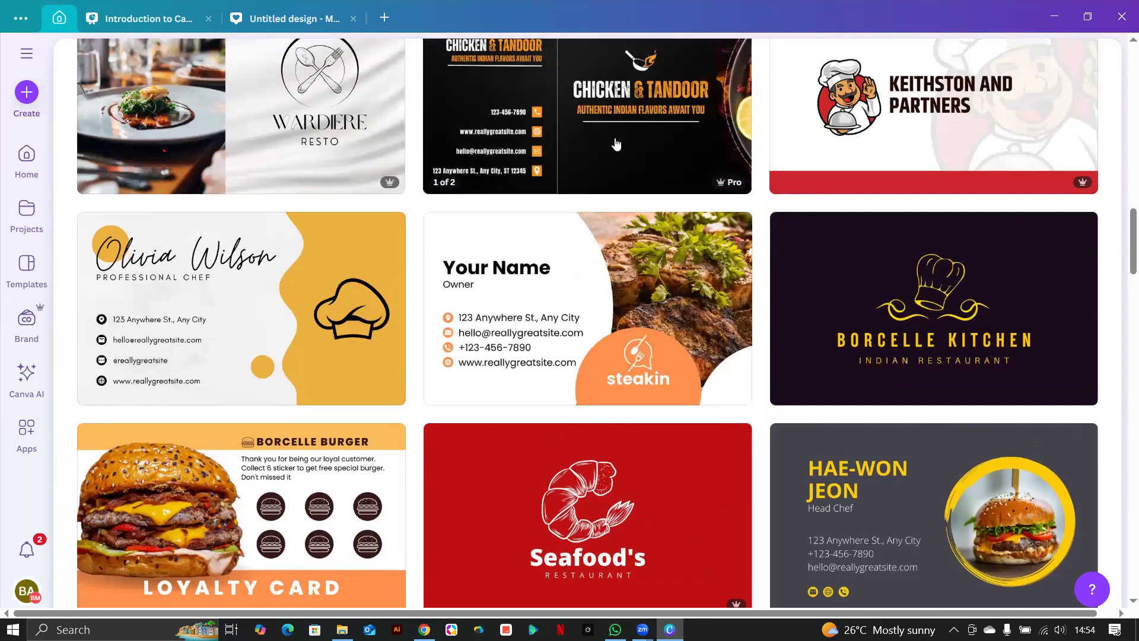
{"action": "left_click", "coordinate": [615, 142]}
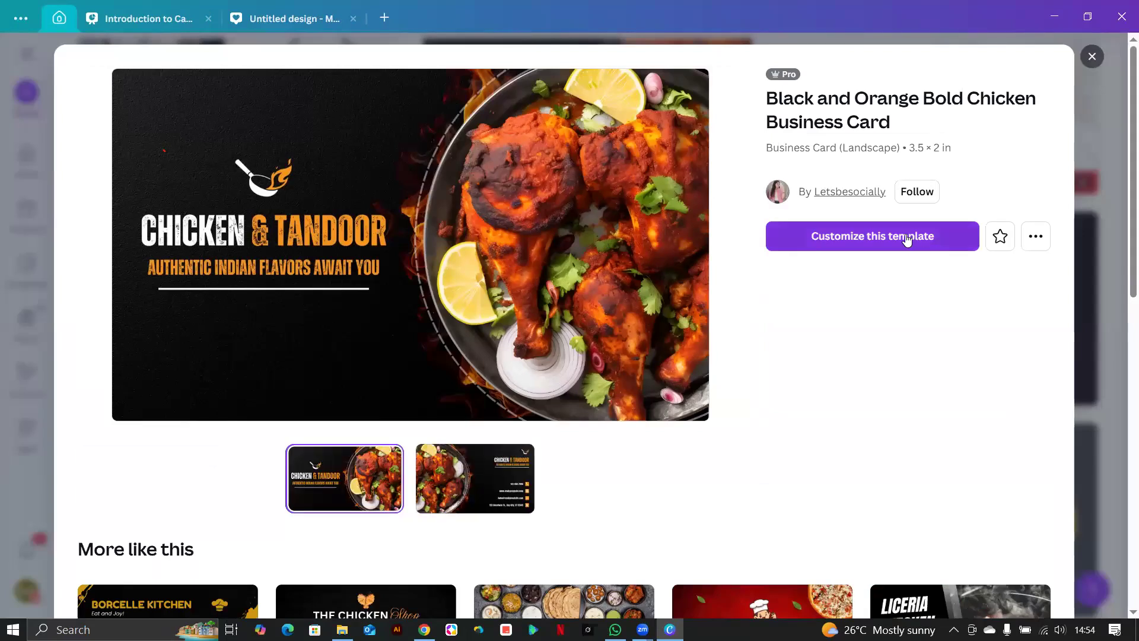
Open the Black and Orange Bold Chicken template in the editor and view its second page.
{"action": "left_click", "coordinate": [899, 236]}
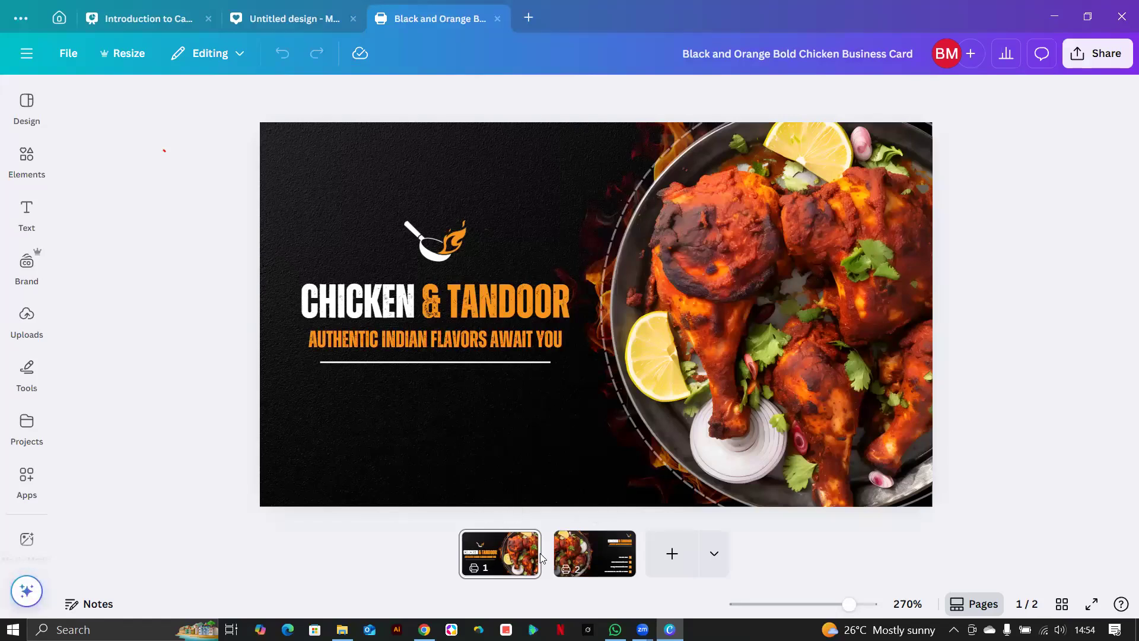
{"action": "left_click", "coordinate": [603, 561]}
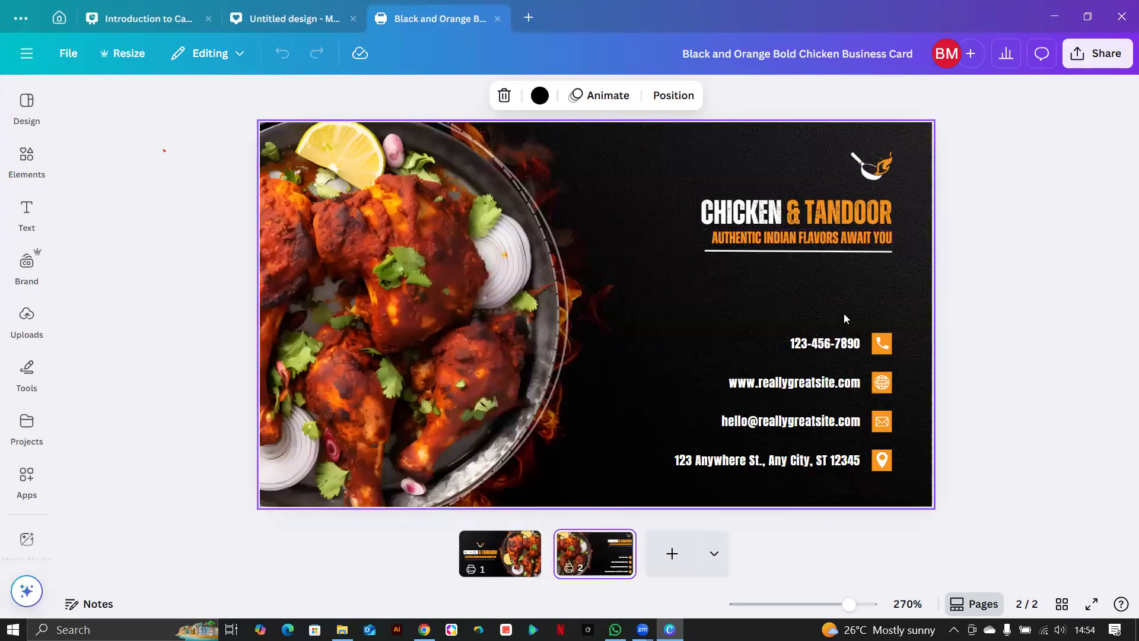
Replace the front-page CHICKEN & TANDOOR heading with KLA SPECIAL MEATS.
{"action": "left_click", "coordinate": [493, 545]}
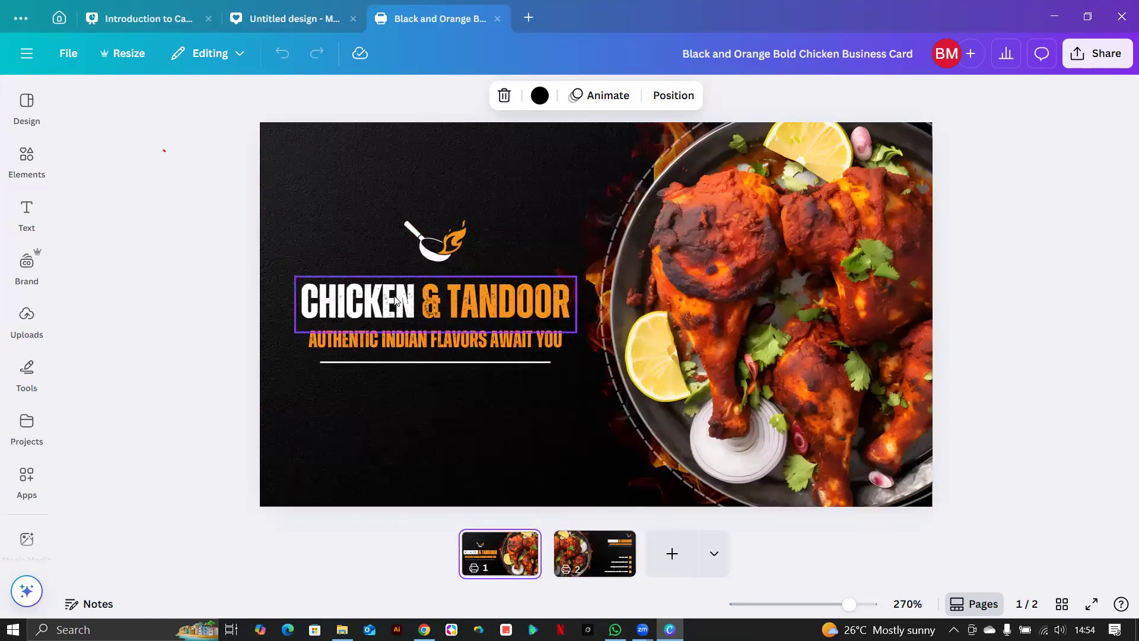
{"action": "left_click", "coordinate": [414, 297]}
{"action": "left_click", "coordinate": [413, 297]}
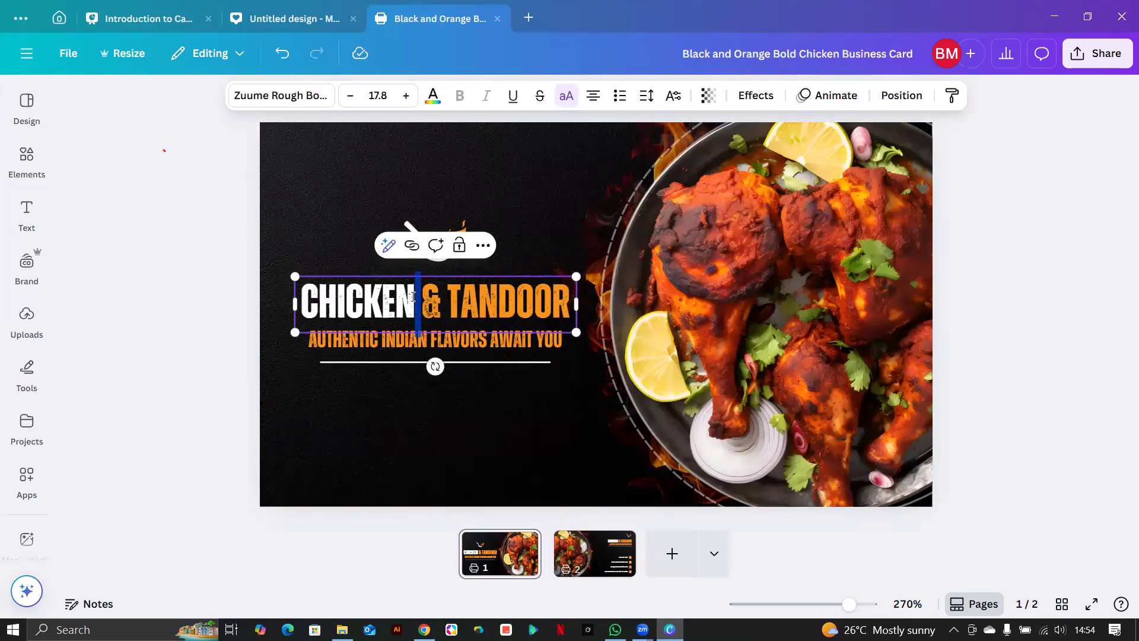
{"action": "left_click", "coordinate": [413, 297]}
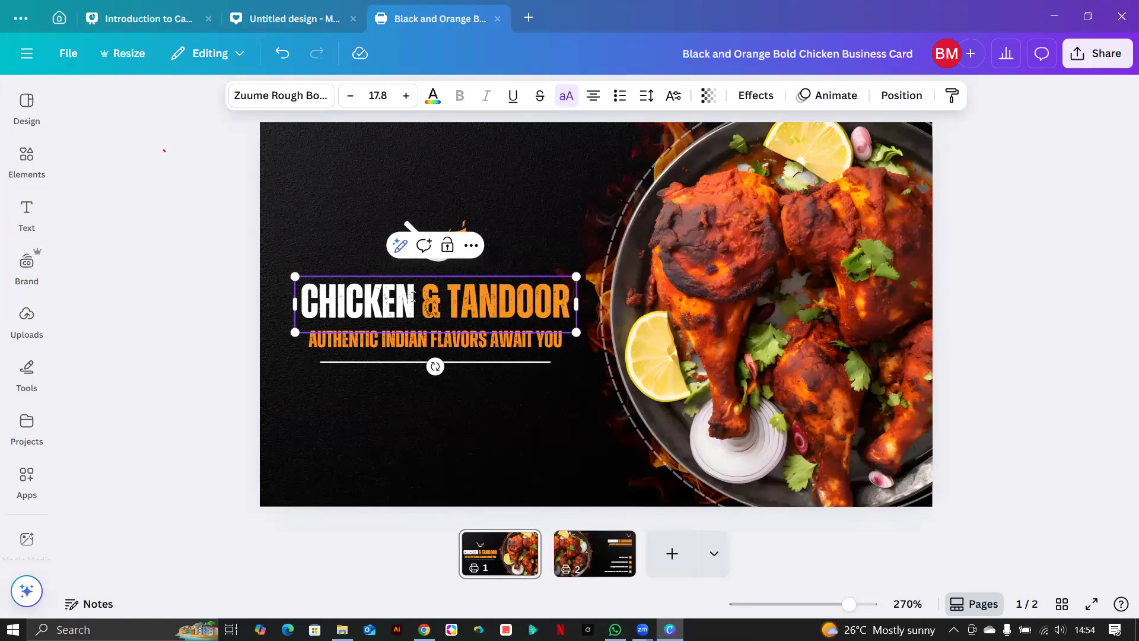
{"action": "triple_click", "coordinate": [414, 297]}
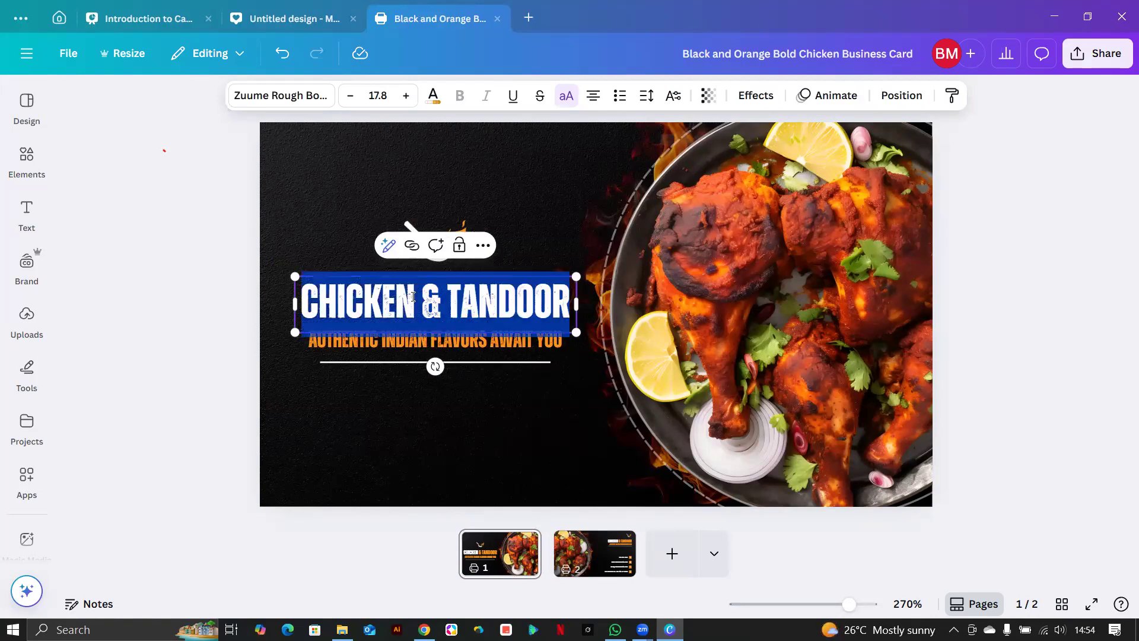
{"action": "type", "text": "KLA"}
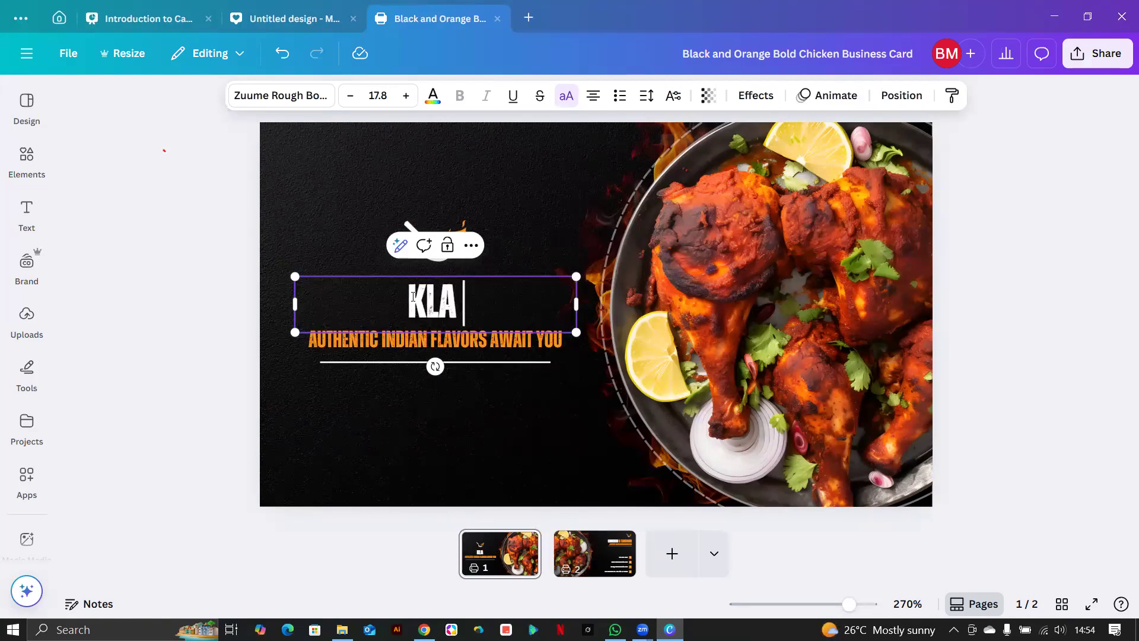
{"action": "type", "text": " SPECIA"}
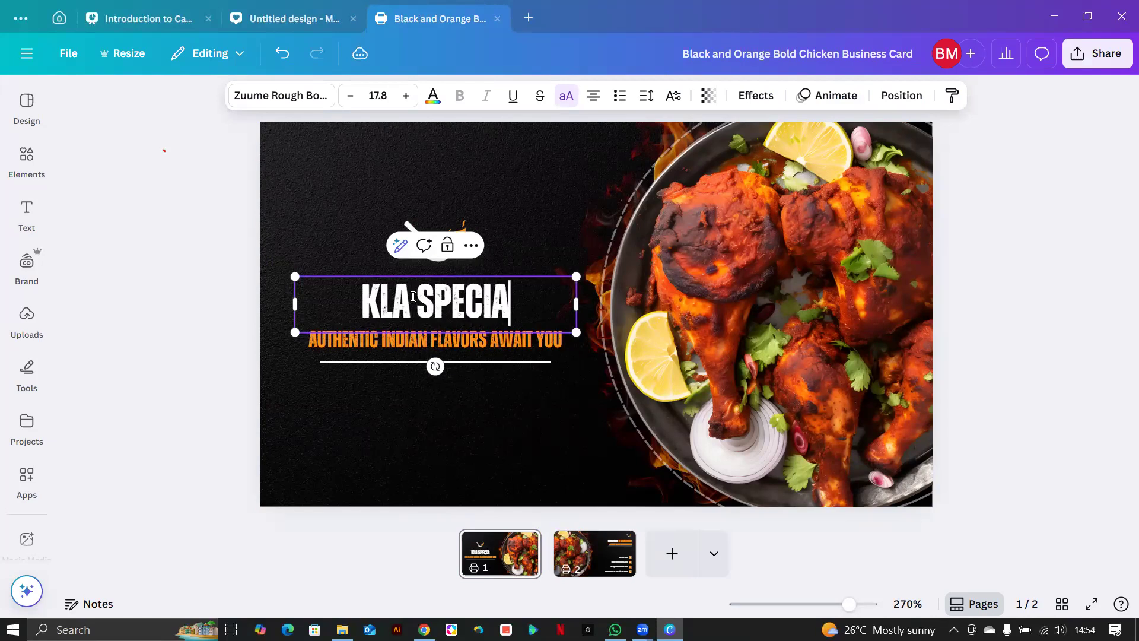
{"action": "type", "text": "L MEATE"}
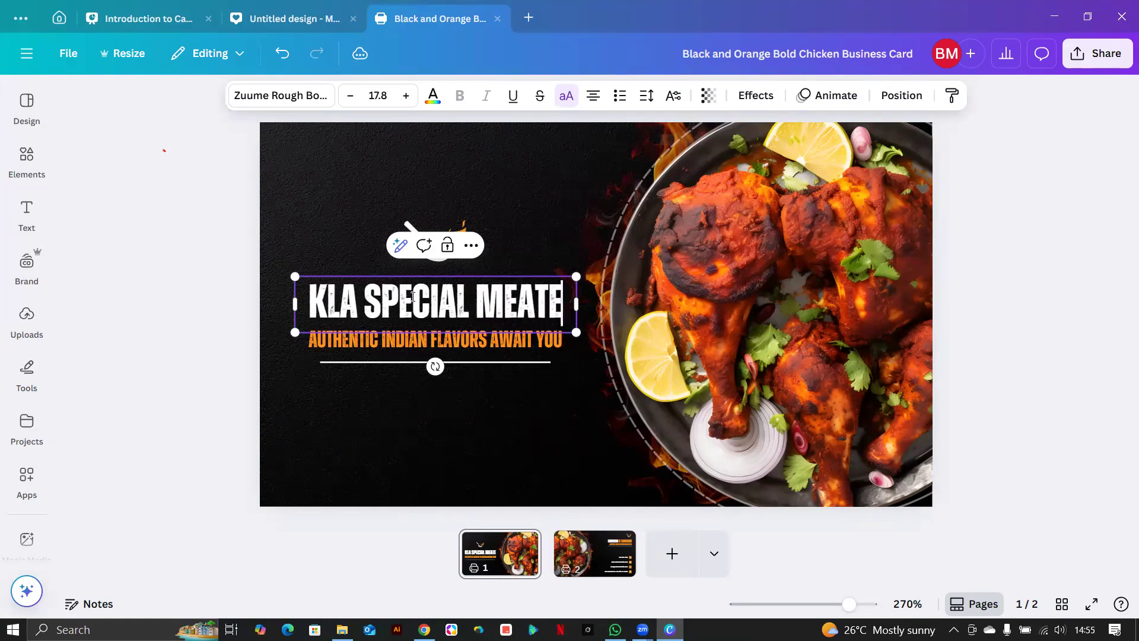
{"action": "key", "text": "BackSpace"}
{"action": "type", "text": "S"}
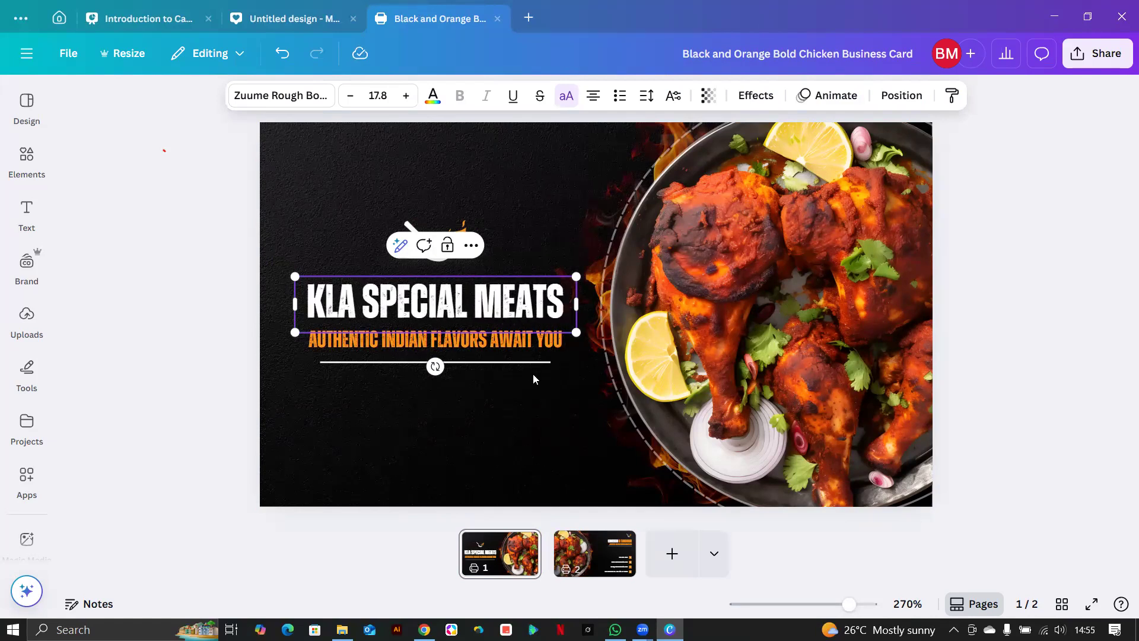
{"action": "left_click", "coordinate": [485, 406]}
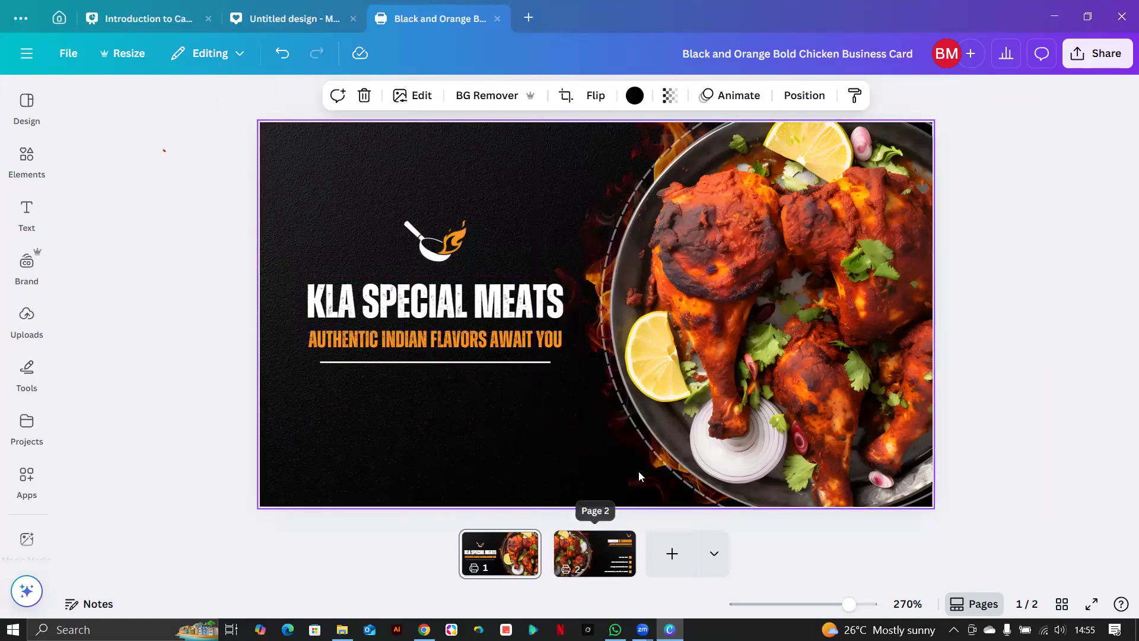
Check page 2, then return to the front page and select the background image.
{"action": "left_click", "coordinate": [584, 563]}
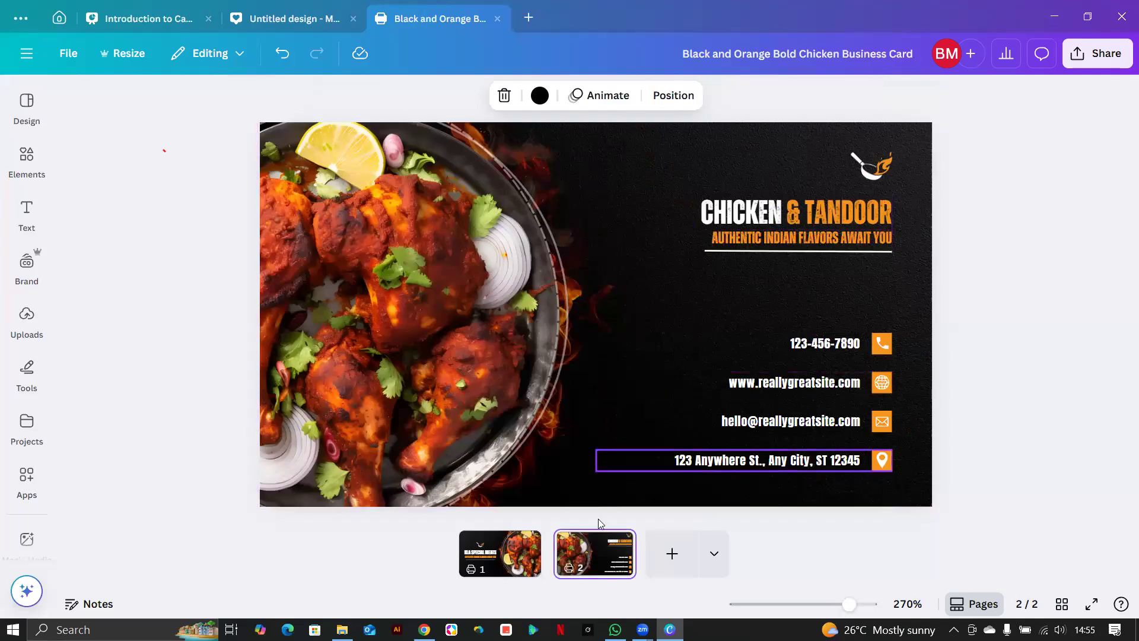
{"action": "left_click", "coordinate": [468, 549]}
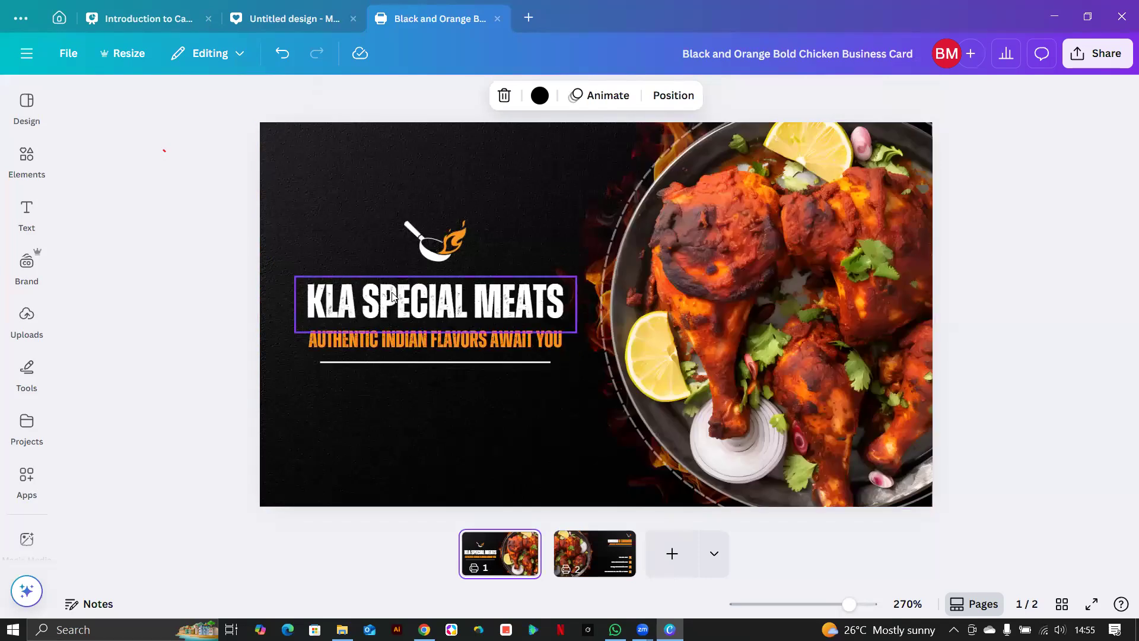
{"action": "left_click", "coordinate": [435, 303]}
{"action": "left_click", "coordinate": [307, 169]}
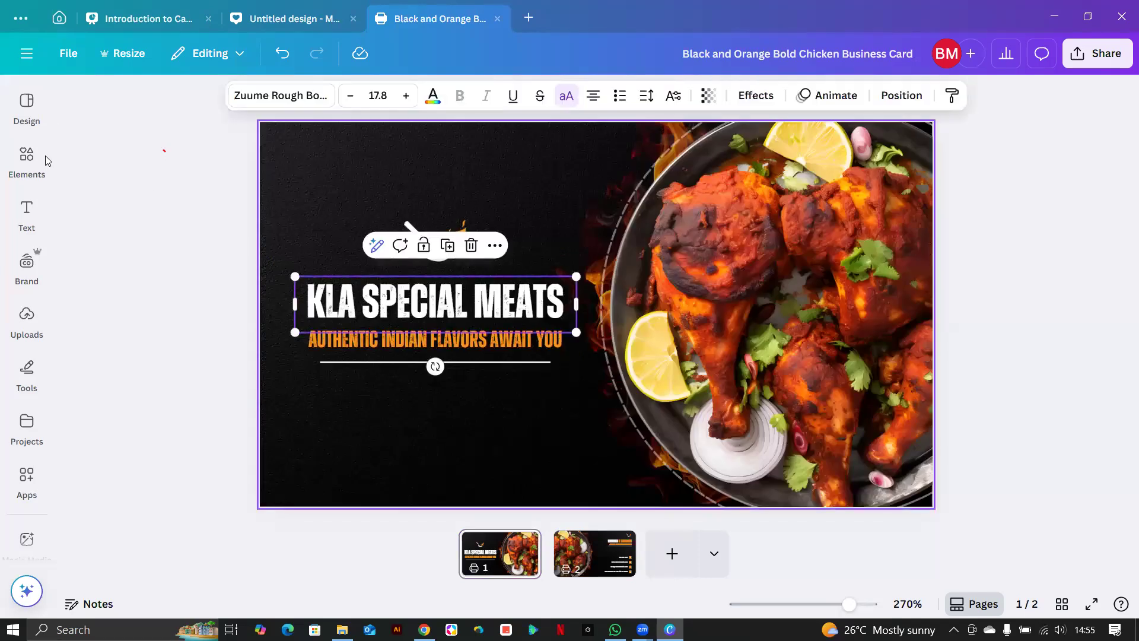
Apply the GAGALIN style from Design > Styles > Recently used to the card.
{"action": "left_click", "coordinate": [24, 120]}
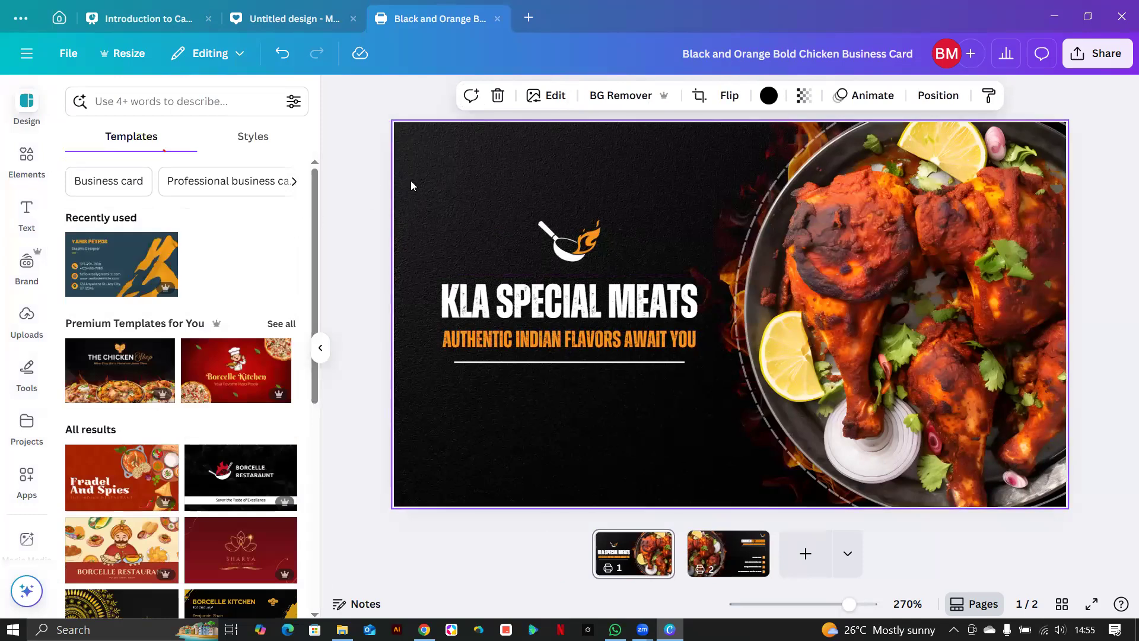
{"action": "left_click", "coordinate": [306, 149]}
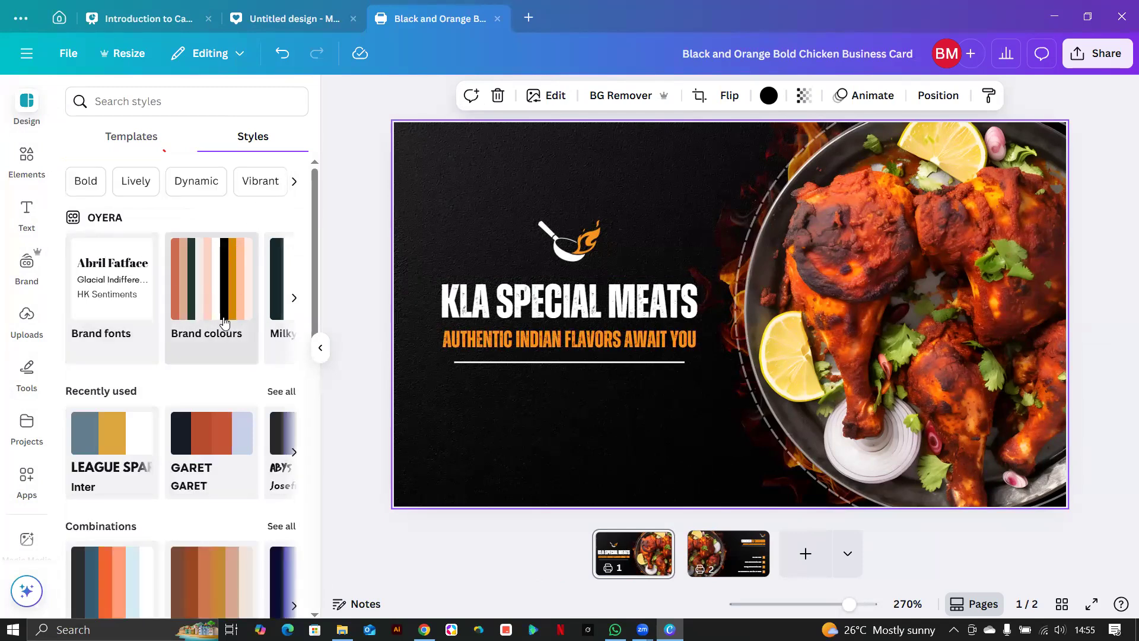
{"action": "left_click", "coordinate": [276, 391]}
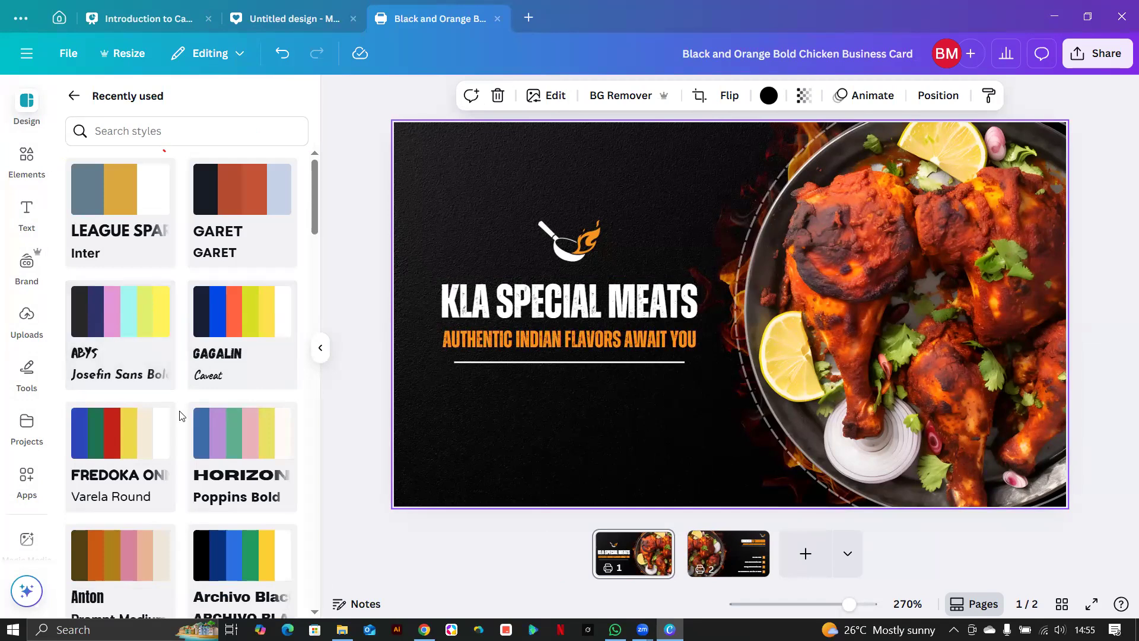
{"action": "scroll", "coordinate": [180, 414], "scroll_direction": "down", "scroll_amount": 7}
{"action": "scroll", "coordinate": [181, 414], "scroll_direction": "up", "scroll_amount": 4}
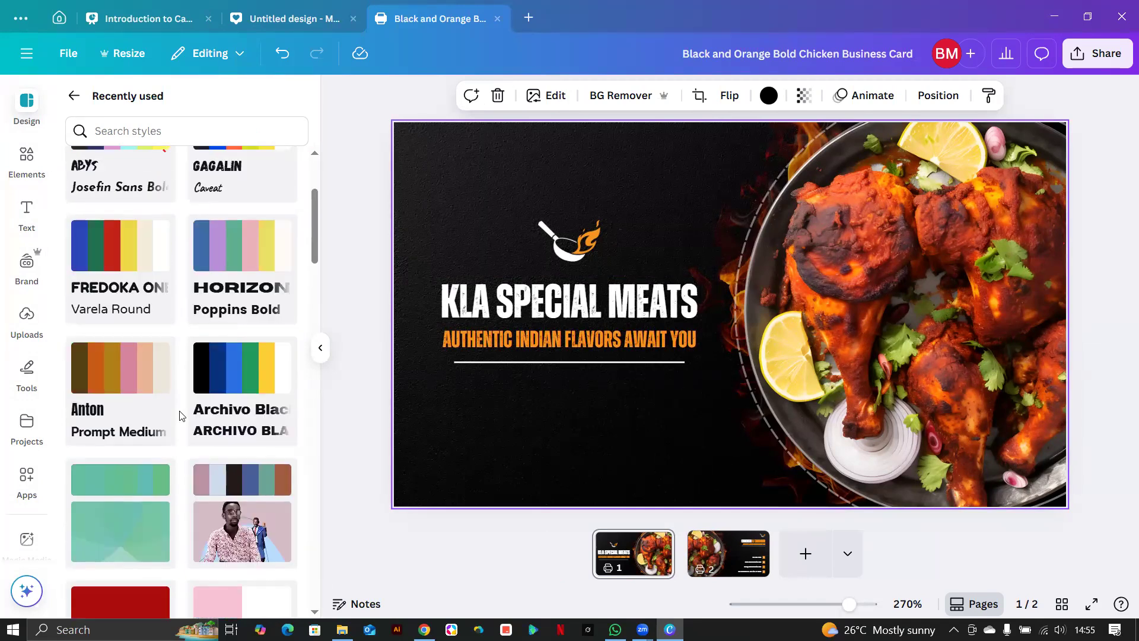
{"action": "scroll", "coordinate": [182, 416], "scroll_direction": "up", "scroll_amount": 2}
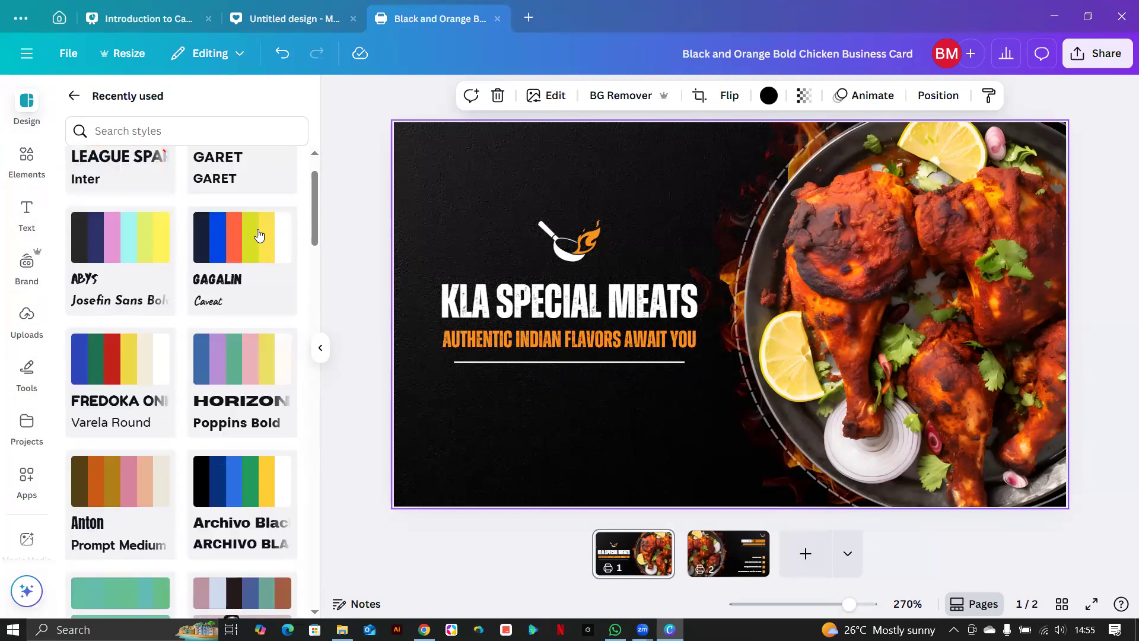
{"action": "left_click", "coordinate": [244, 240]}
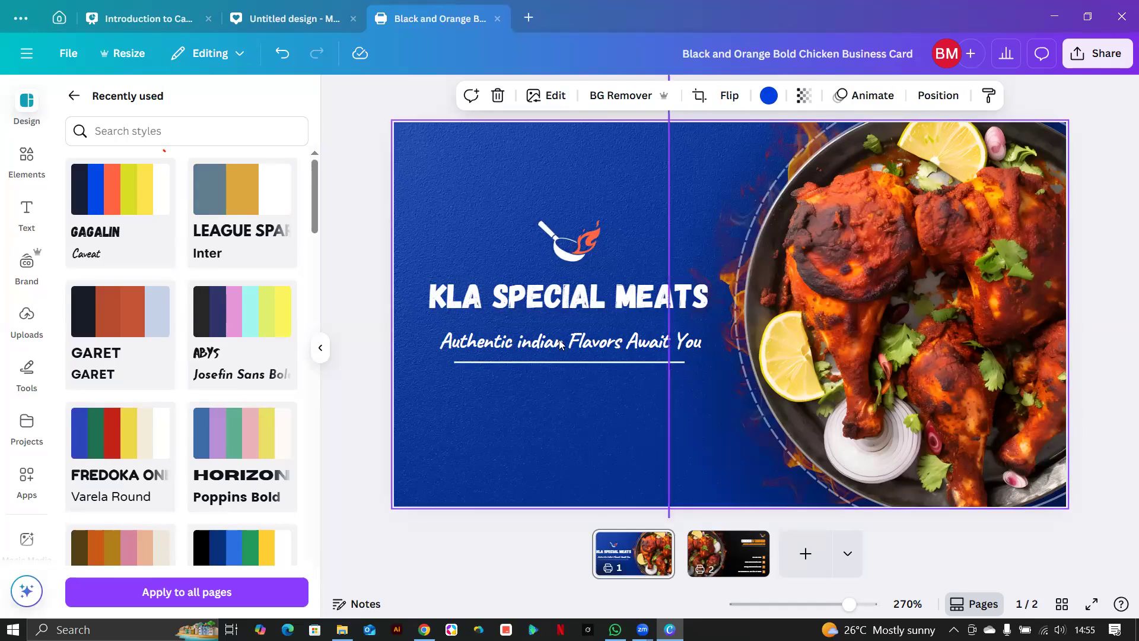
Undo the blue style, restoring the card's black and orange look.
{"action": "left_click", "coordinate": [622, 200]}
{"action": "left_click", "coordinate": [646, 172]}
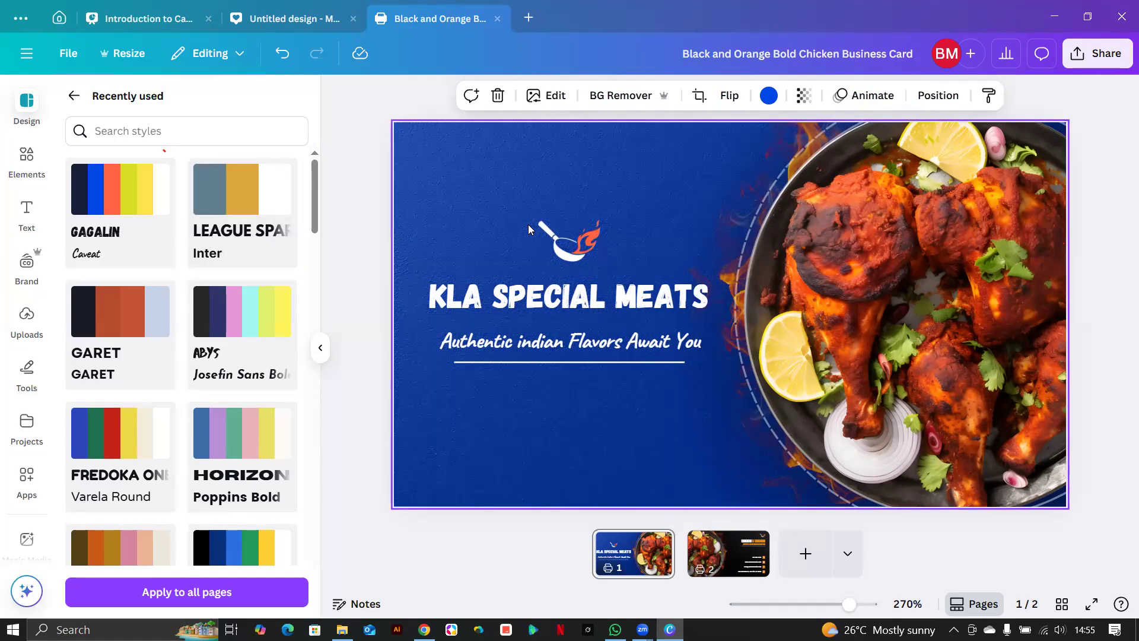
{"action": "left_click", "coordinate": [283, 59]}
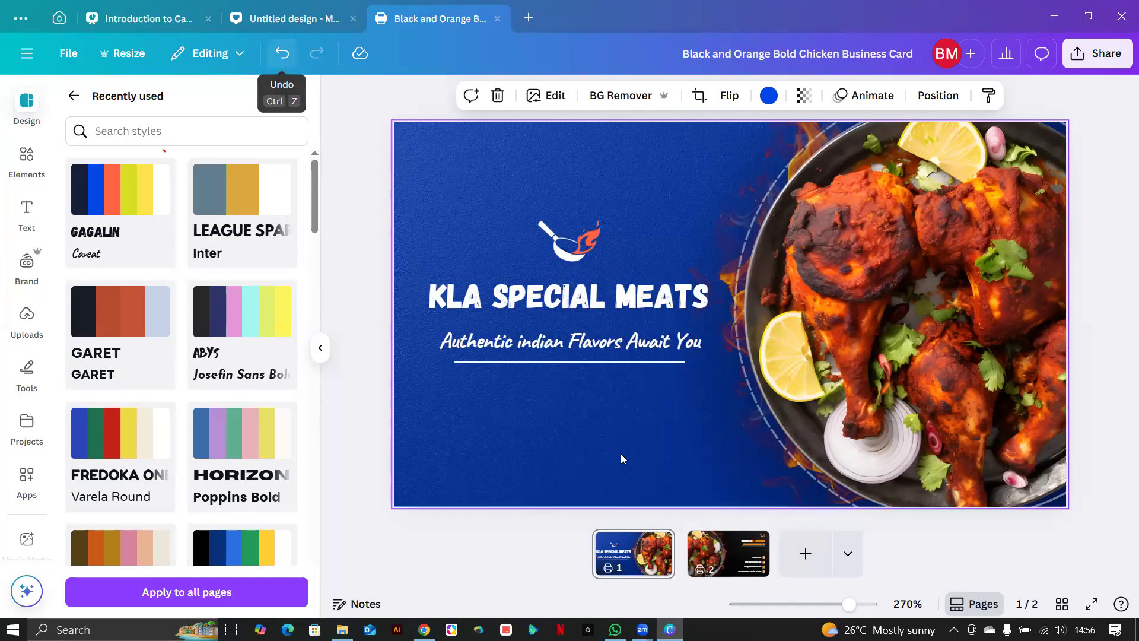
{"action": "key", "text": "ctrl+z"}
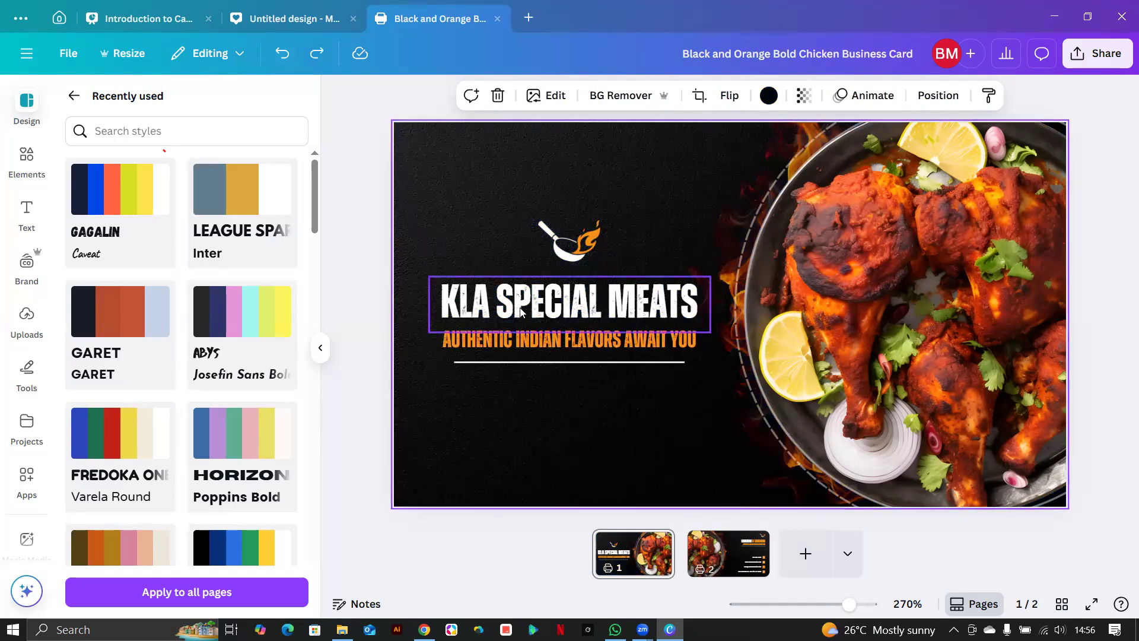
Replace the back-page CHICKEN & TANDOOR heading with the owner's full name.
{"action": "left_click", "coordinate": [526, 328]}
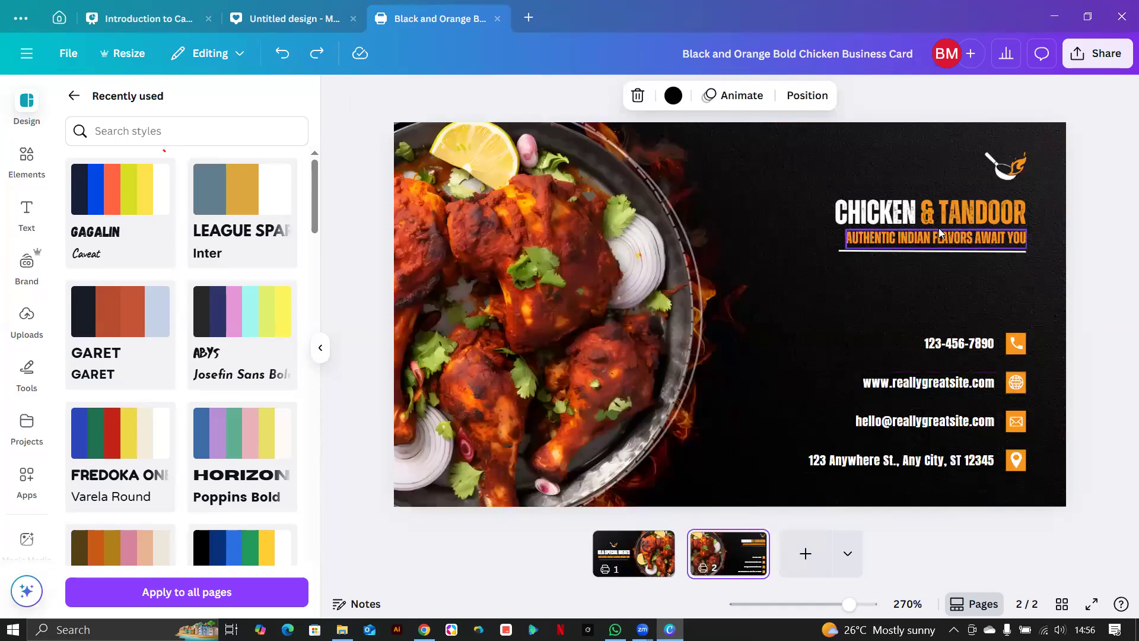
{"action": "double_click", "coordinate": [933, 203]}
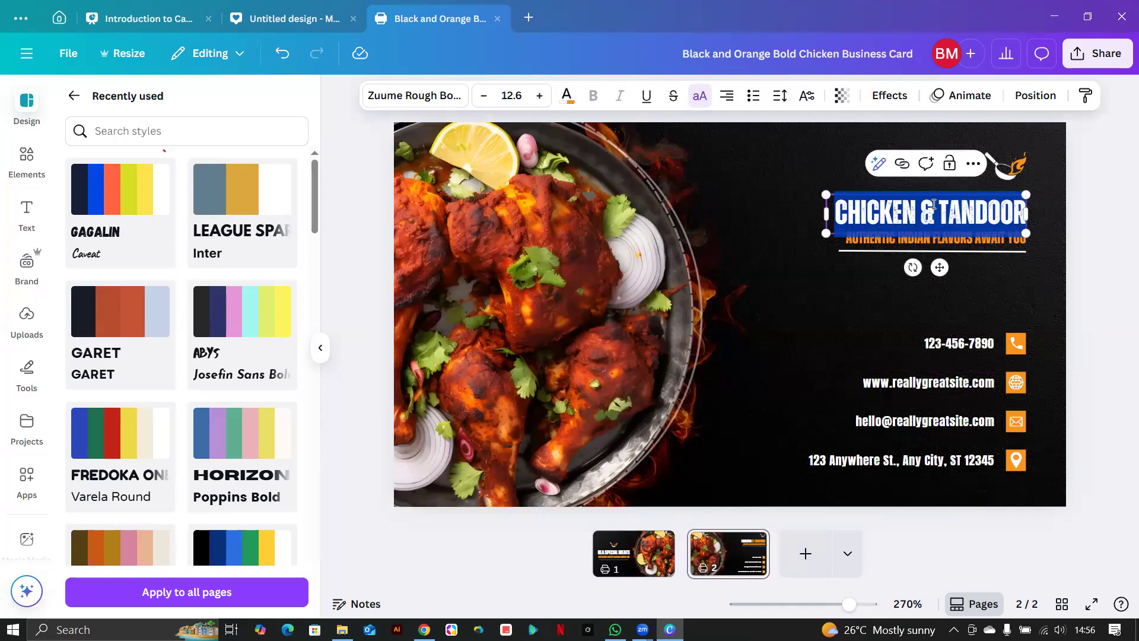
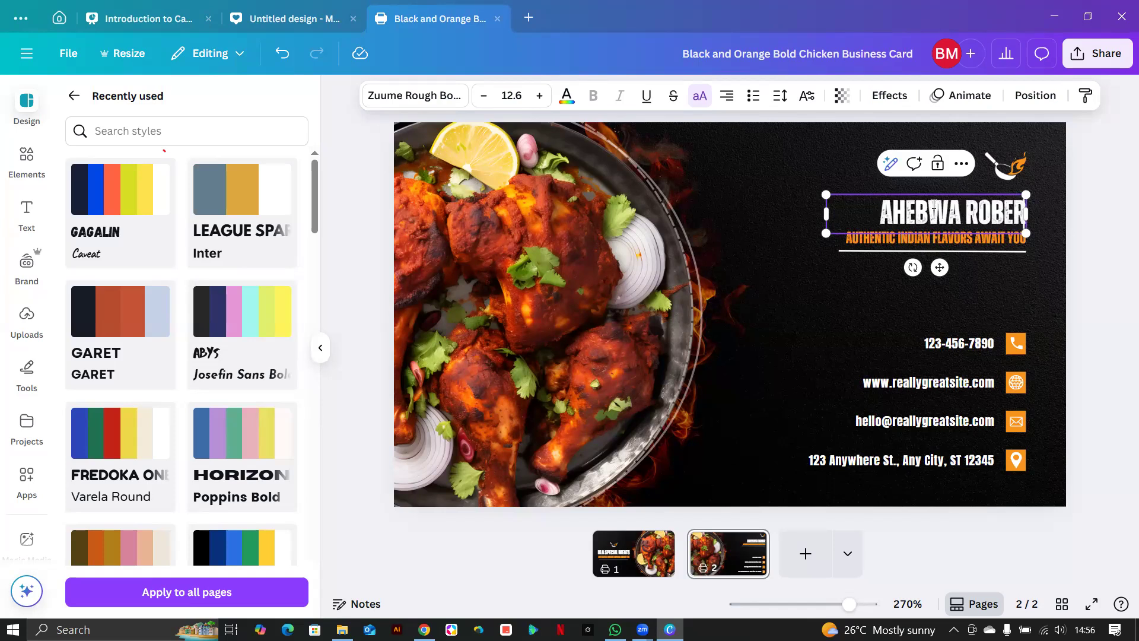
{"action": "left_click", "coordinate": [887, 308]}
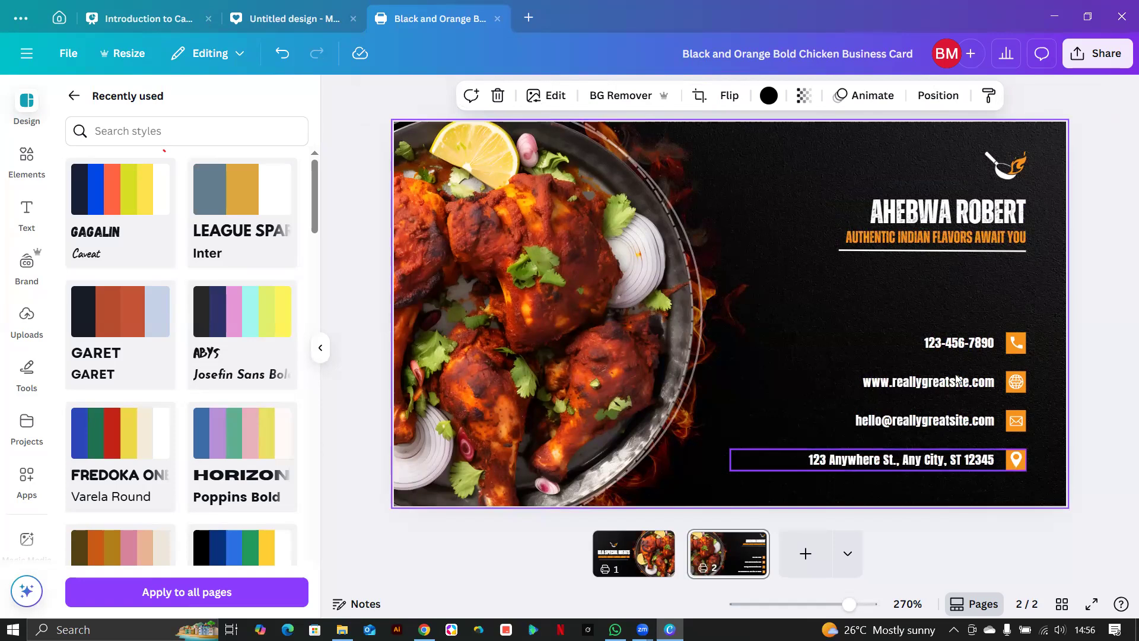
Delete the website contact line and its icon from the card back.
{"action": "left_click", "coordinate": [1017, 384]}
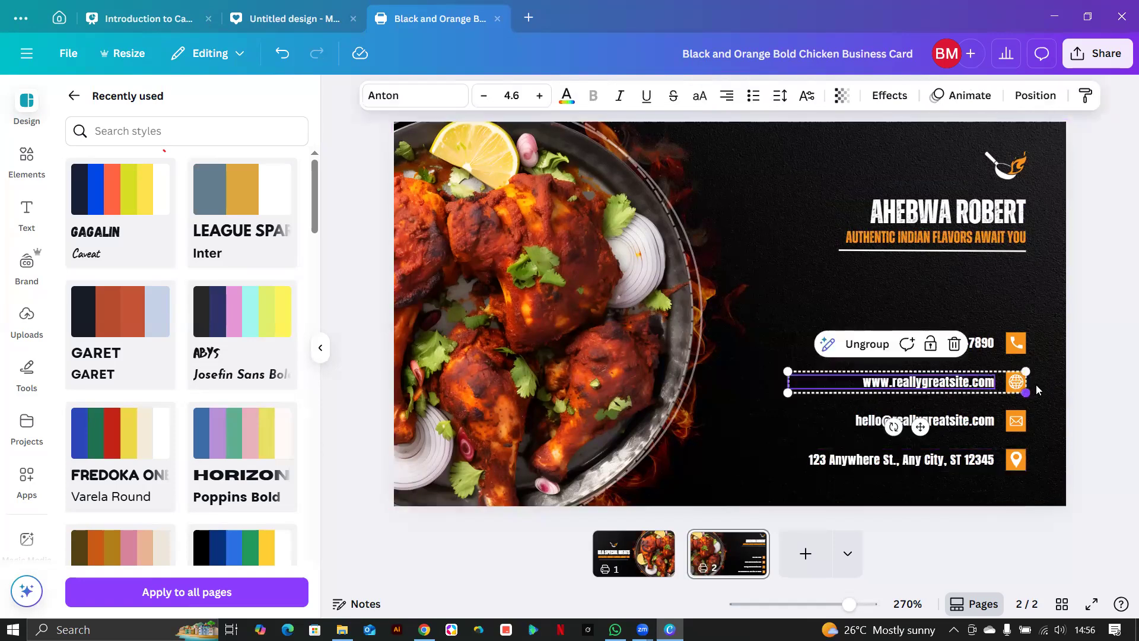
{"action": "left_click", "coordinate": [1037, 384]}
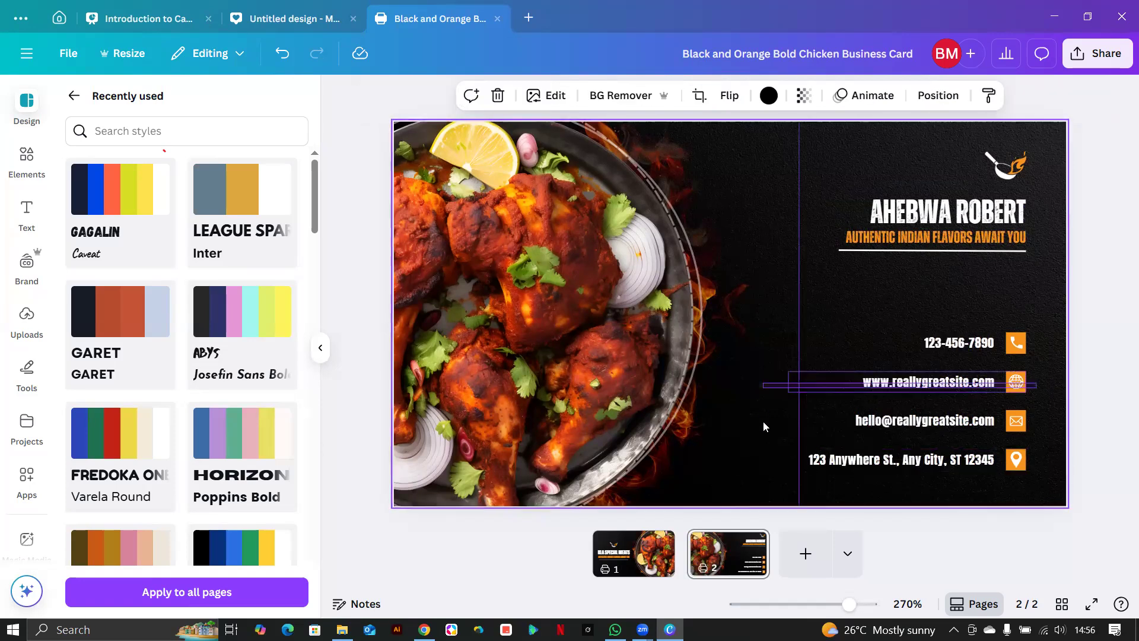
{"action": "left_click", "coordinate": [1016, 396], "text": "shift"}
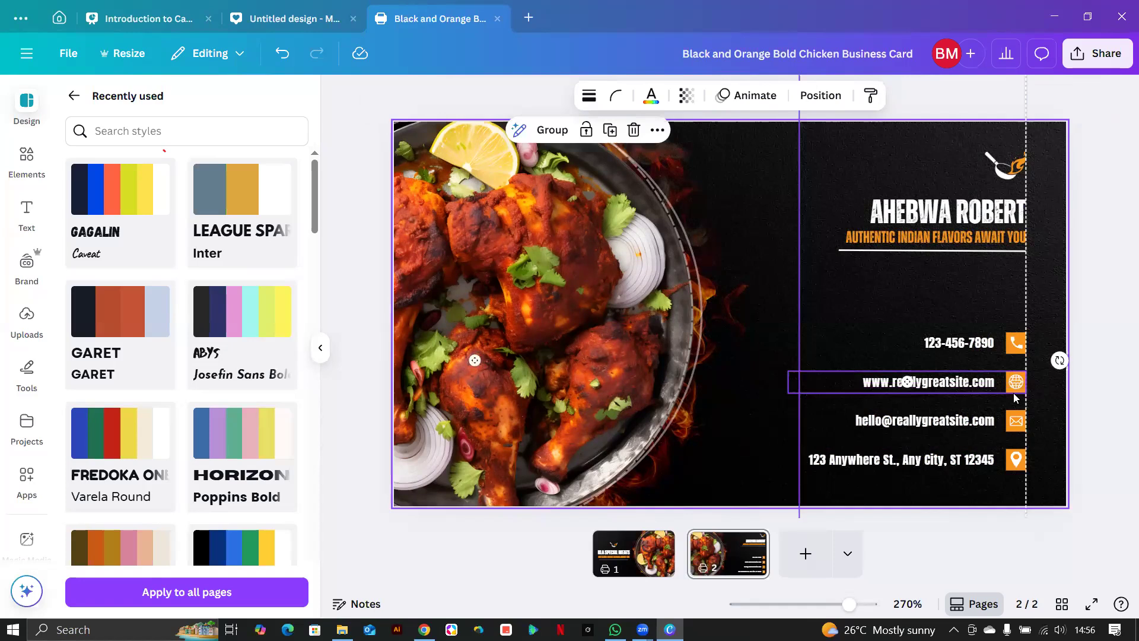
{"action": "left_click", "coordinate": [934, 386]}
{"action": "key", "text": "Delete"}
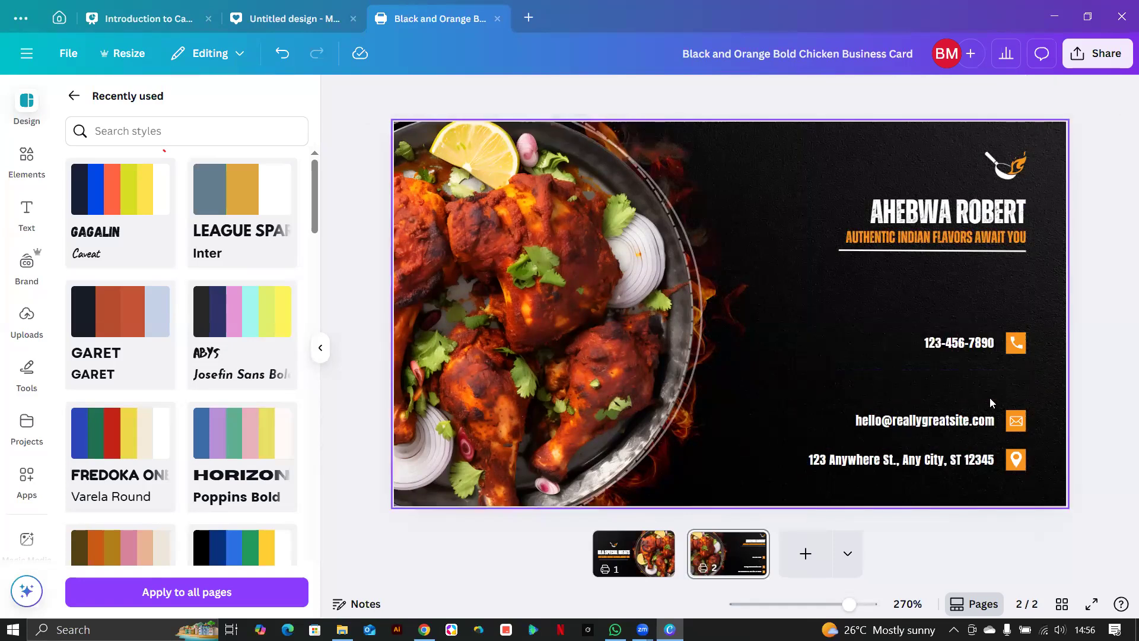
Replace the placeholder email with the owner's Gmail address.
{"action": "double_click", "coordinate": [901, 423]}
{"action": "key", "text": "BackSpace"}
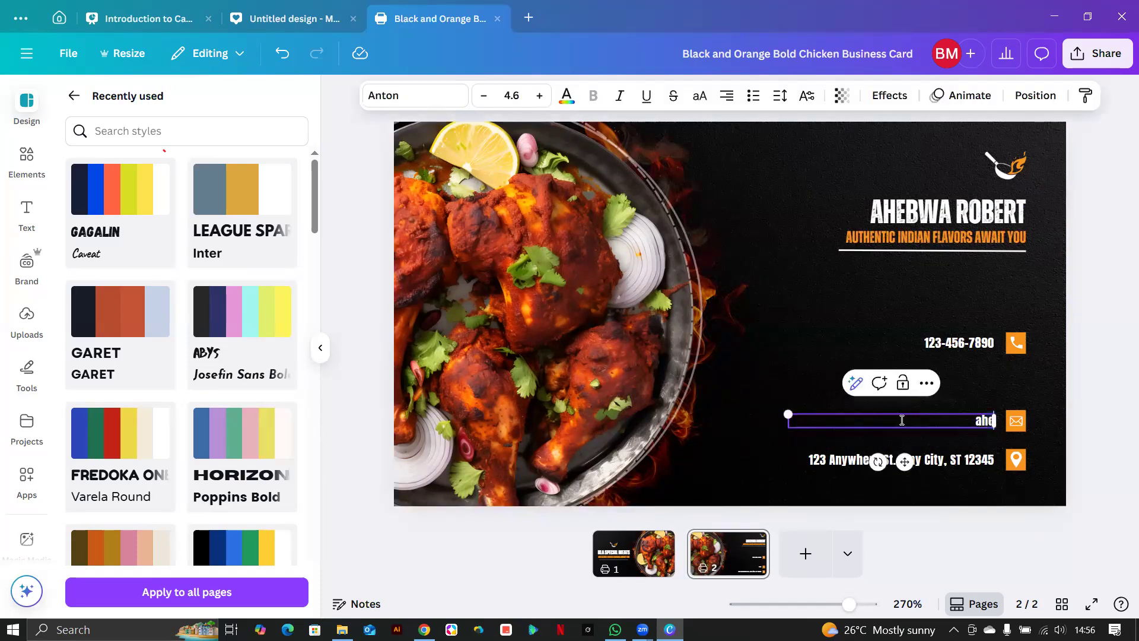
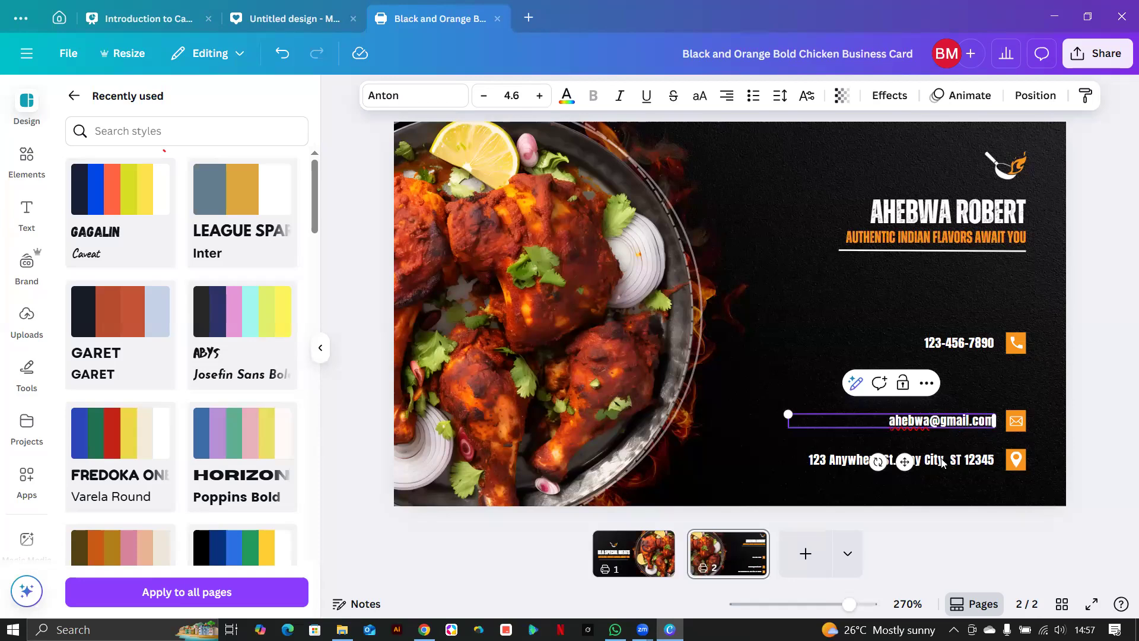
Replace the placeholder address line with the restaurant's location.
{"action": "double_click", "coordinate": [953, 459]}
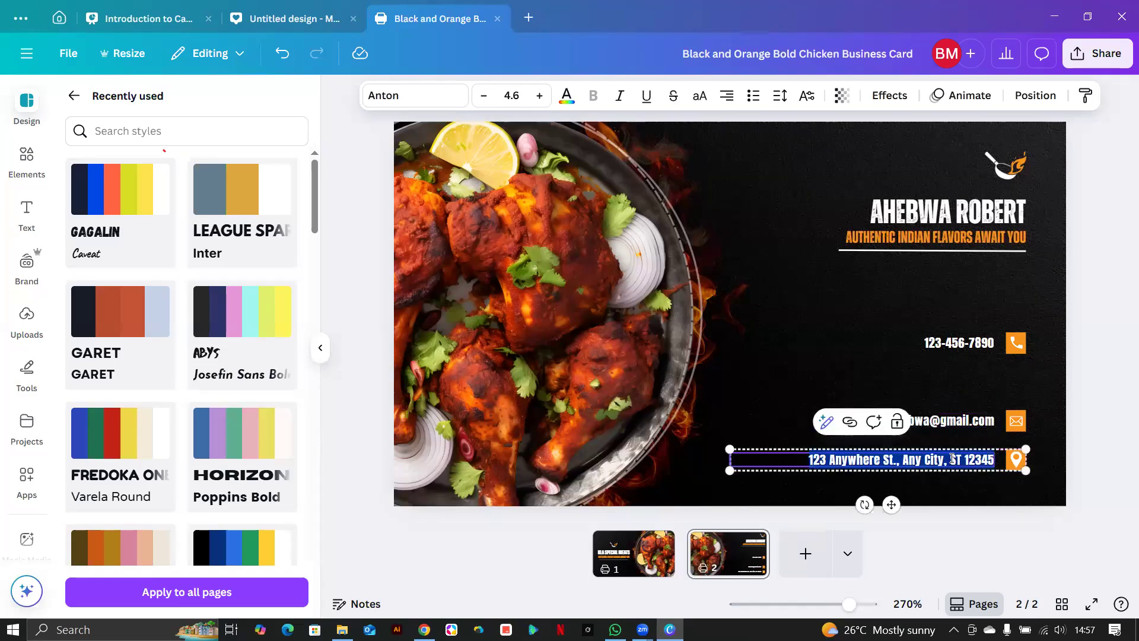
{"action": "type", "text": "Kabalagala"}
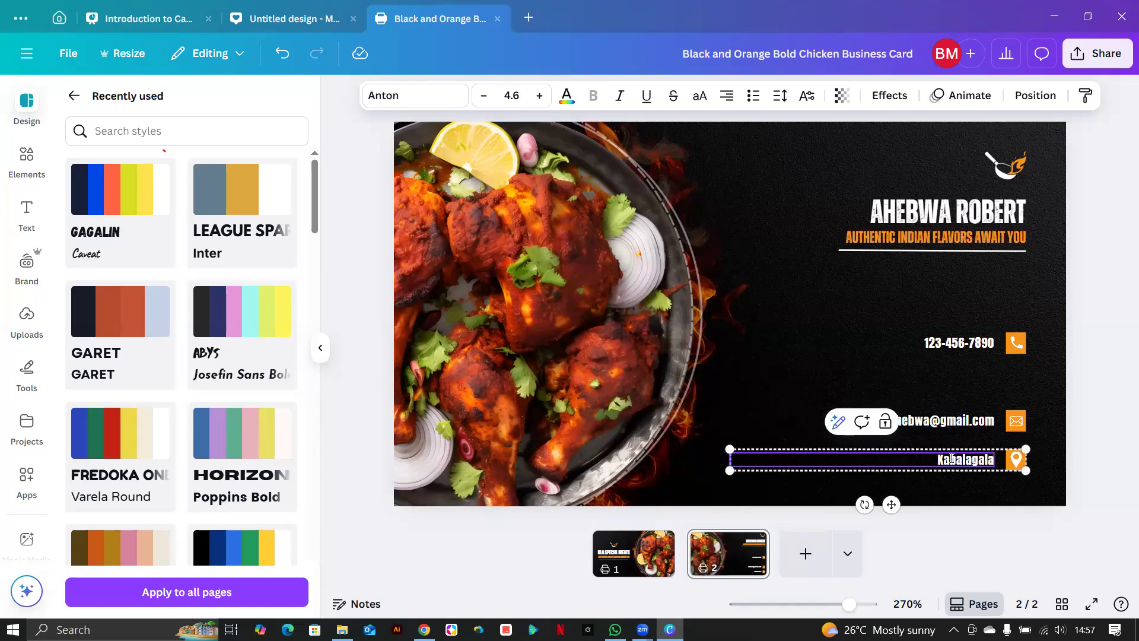
{"action": "type", "text": ", ka"}
{"action": "key", "text": "BackSpace"}
{"action": "key", "text": "BackSpace"}
{"action": "type", "text": "K"}
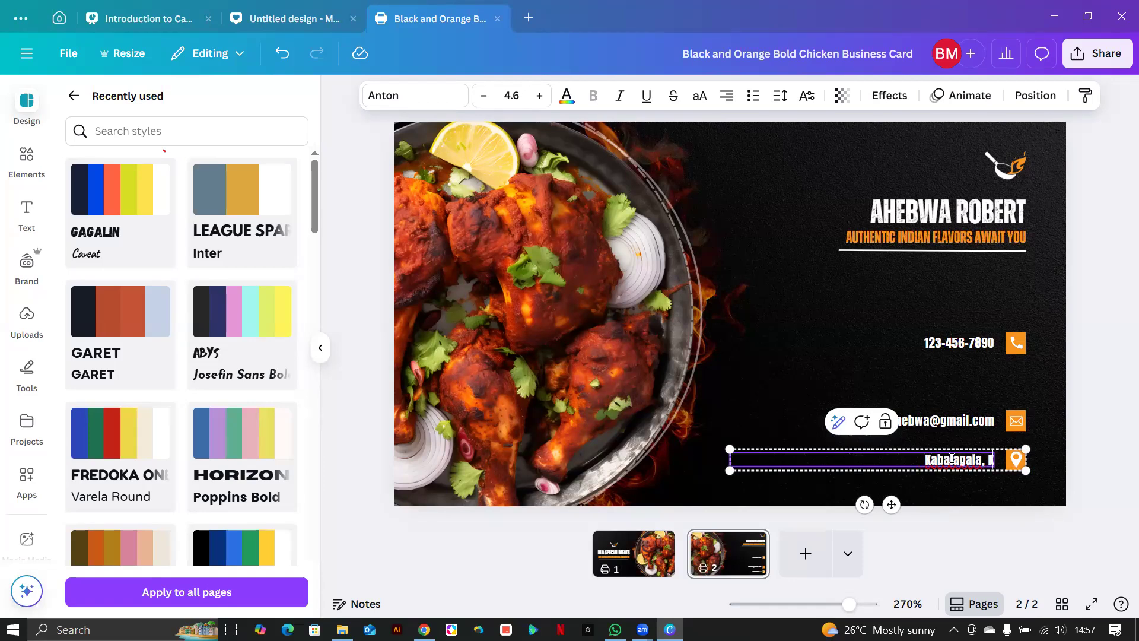
{"action": "type", "text": "ampala"}
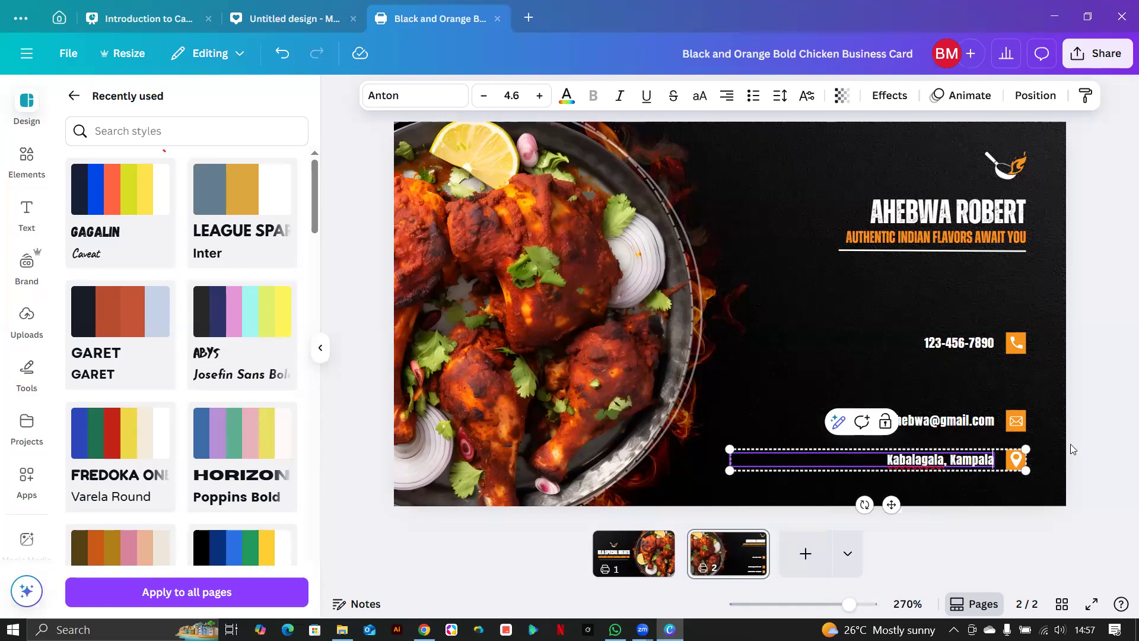
{"action": "left_click", "coordinate": [1051, 451]}
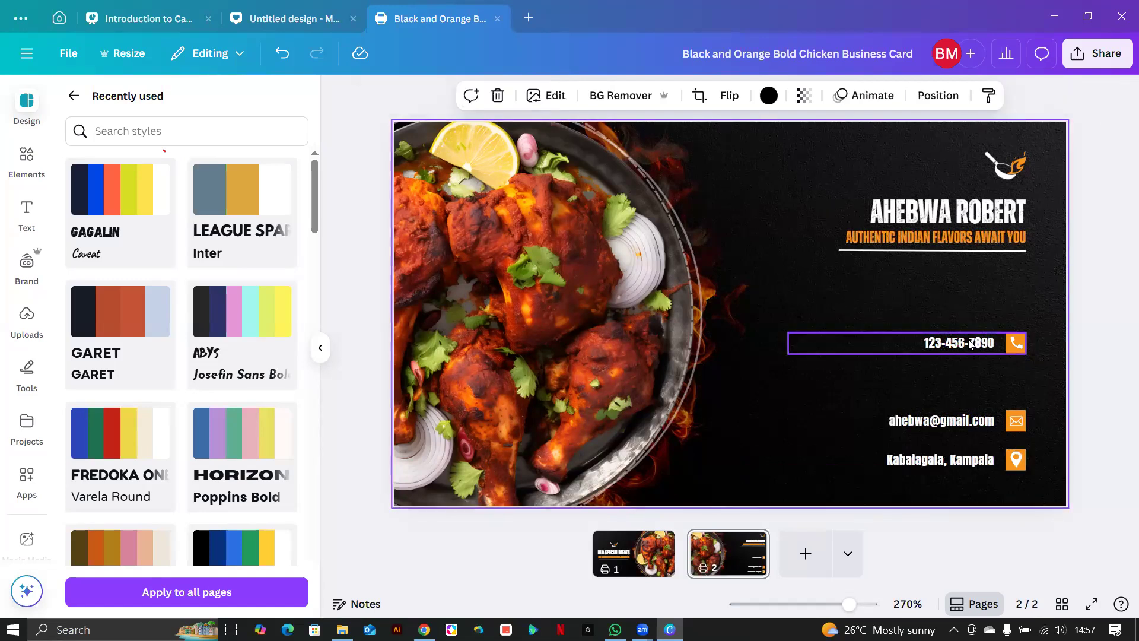
Group the email text with its orange icon using Ctrl+G.
{"action": "left_click", "coordinate": [970, 344]}
{"action": "left_click", "coordinate": [973, 317]}
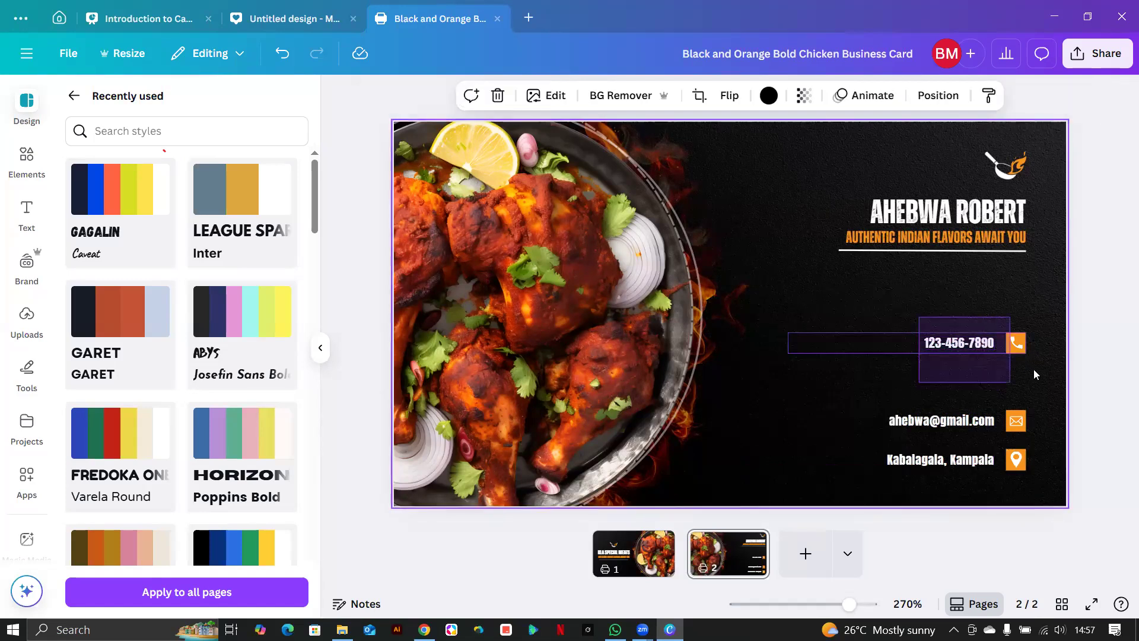
{"action": "left_click", "coordinate": [983, 386]}
{"action": "left_click", "coordinate": [989, 437]}
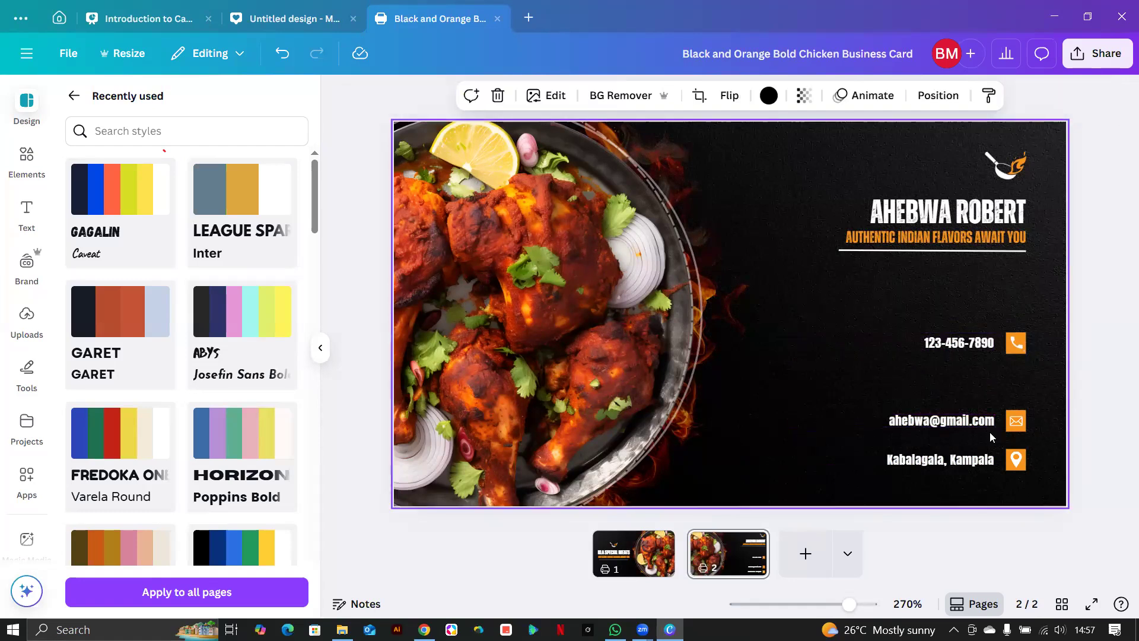
{"action": "left_click", "coordinate": [951, 426]}
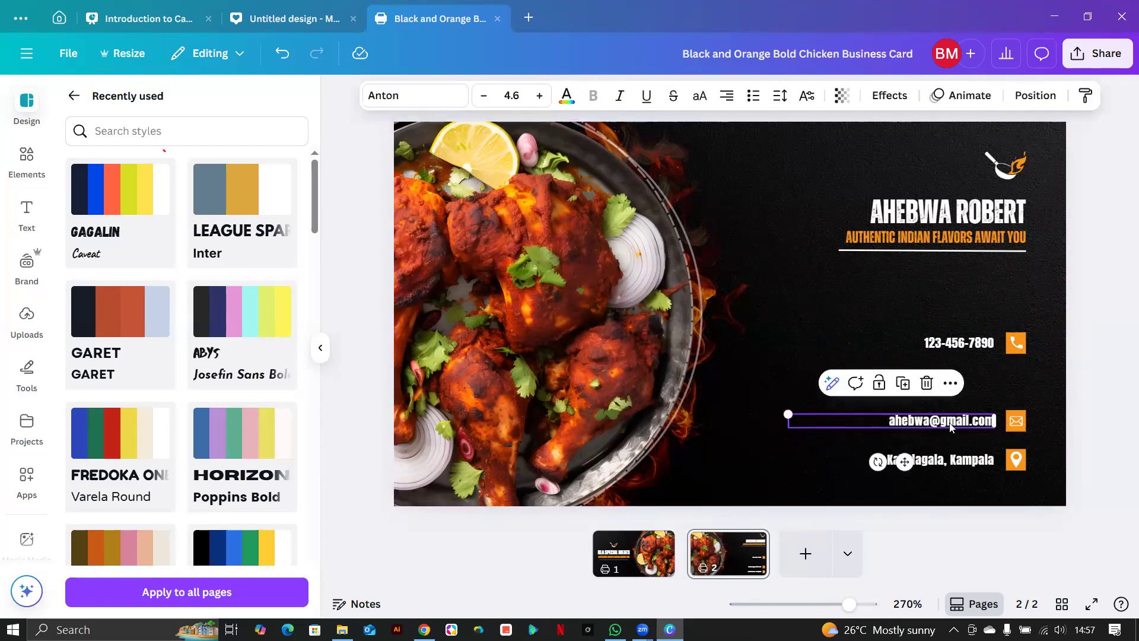
{"action": "left_click", "coordinate": [1021, 422]}
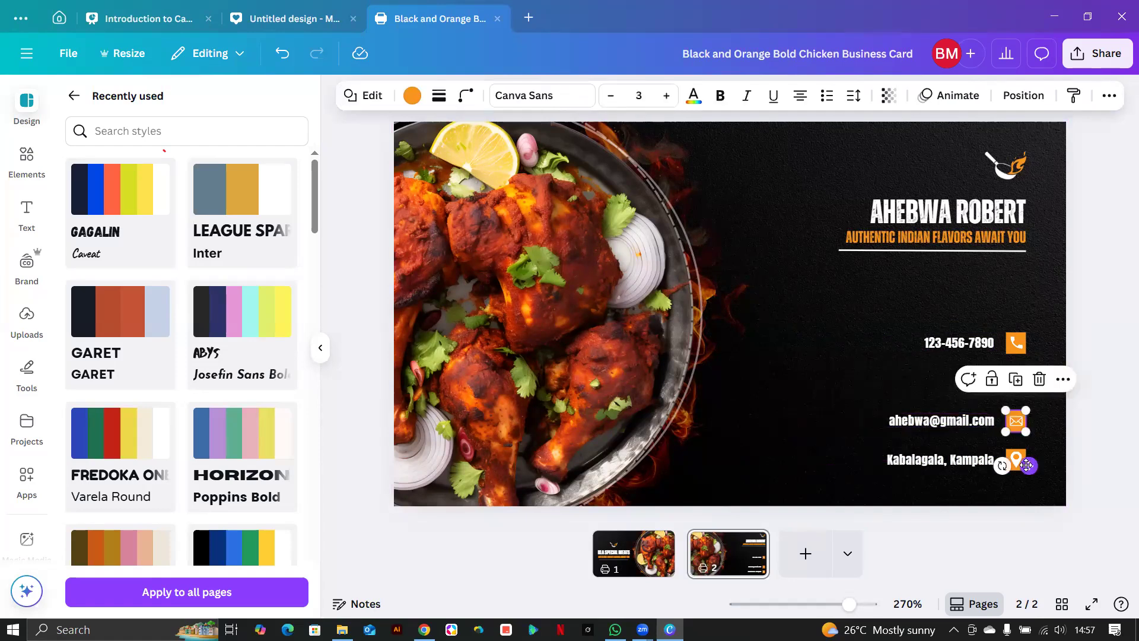
{"action": "left_click_drag", "start_coordinate": [864, 375], "coordinate": [1028, 435]}
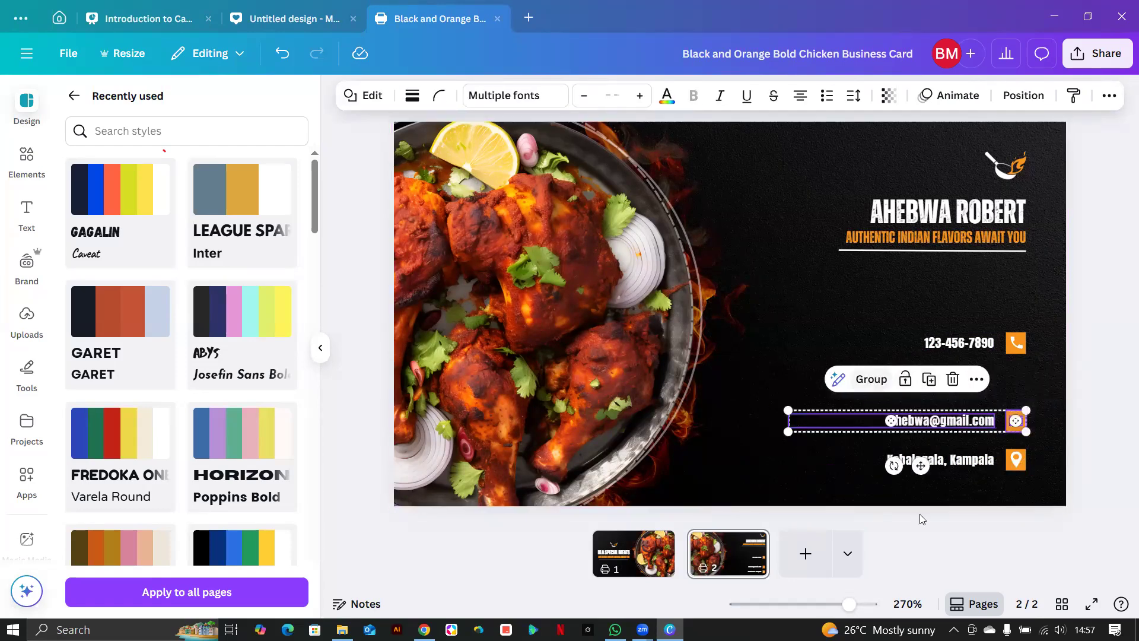
{"action": "key", "text": "ctrl+g"}
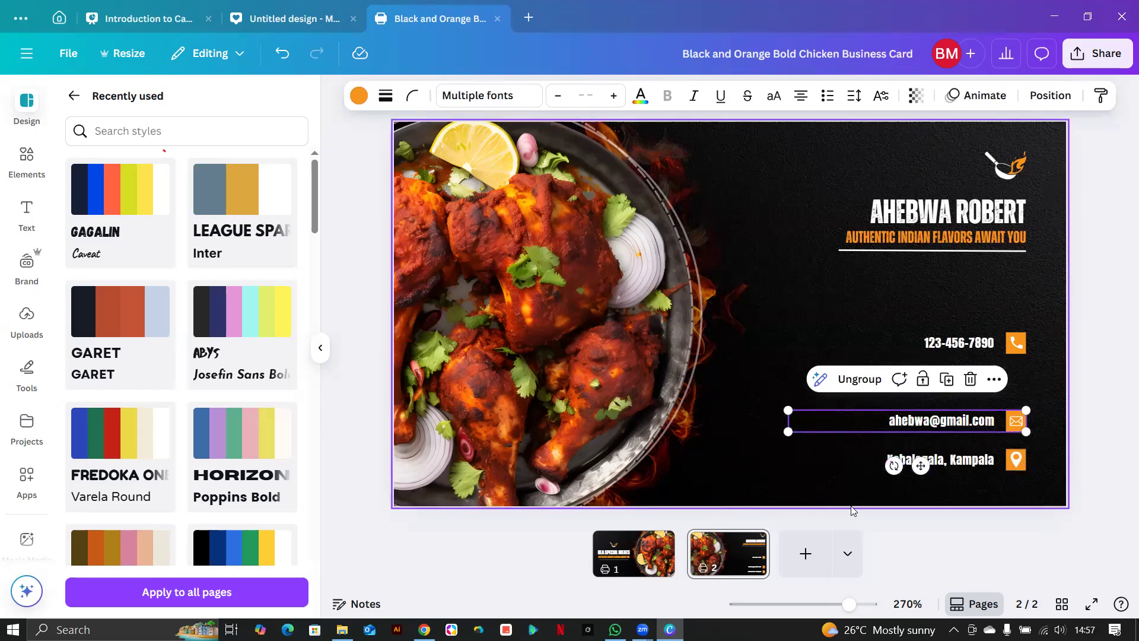
Move the phone-number row down to sit just above the email row.
{"action": "left_click", "coordinate": [1012, 456]}
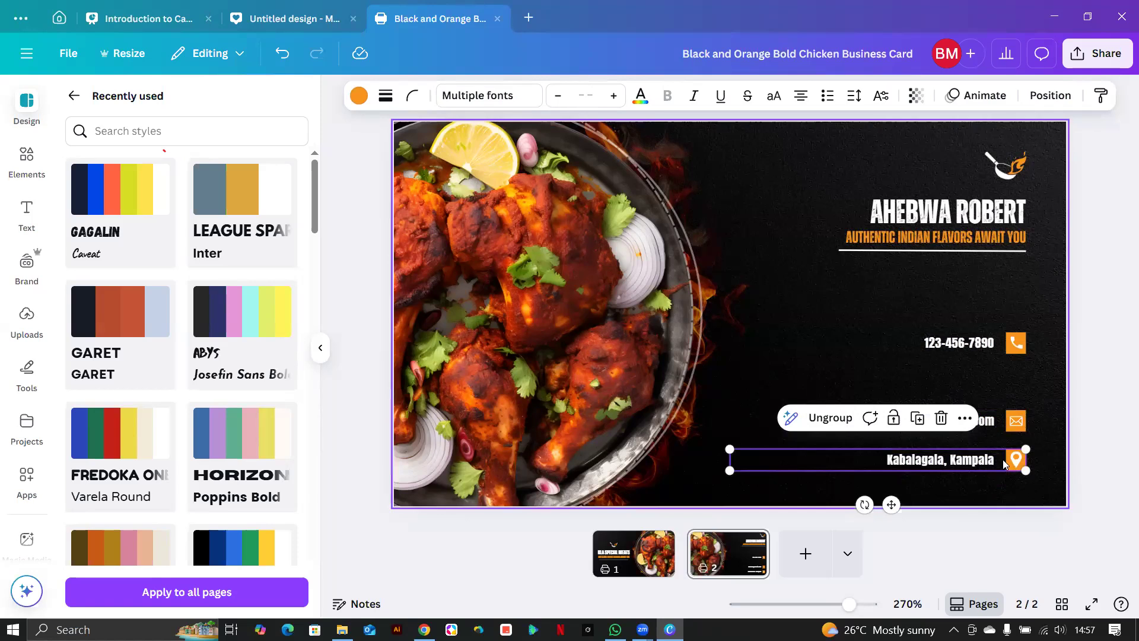
{"action": "double_click", "coordinate": [992, 423]}
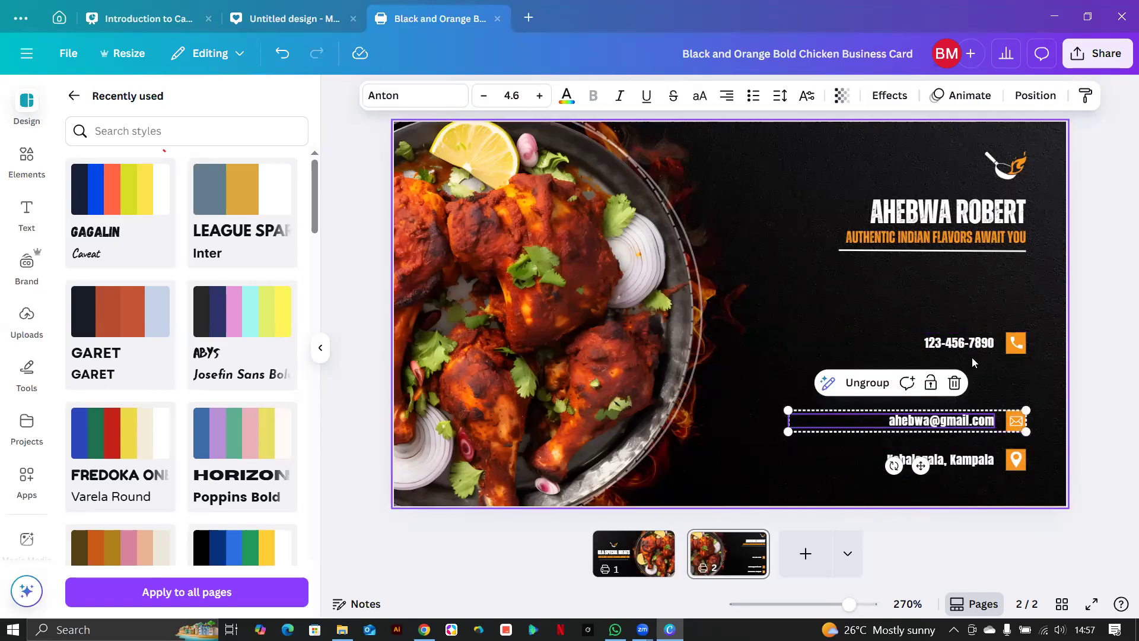
{"action": "left_click", "coordinate": [917, 329]}
{"action": "left_click_drag", "start_coordinate": [967, 333], "coordinate": [967, 376]}
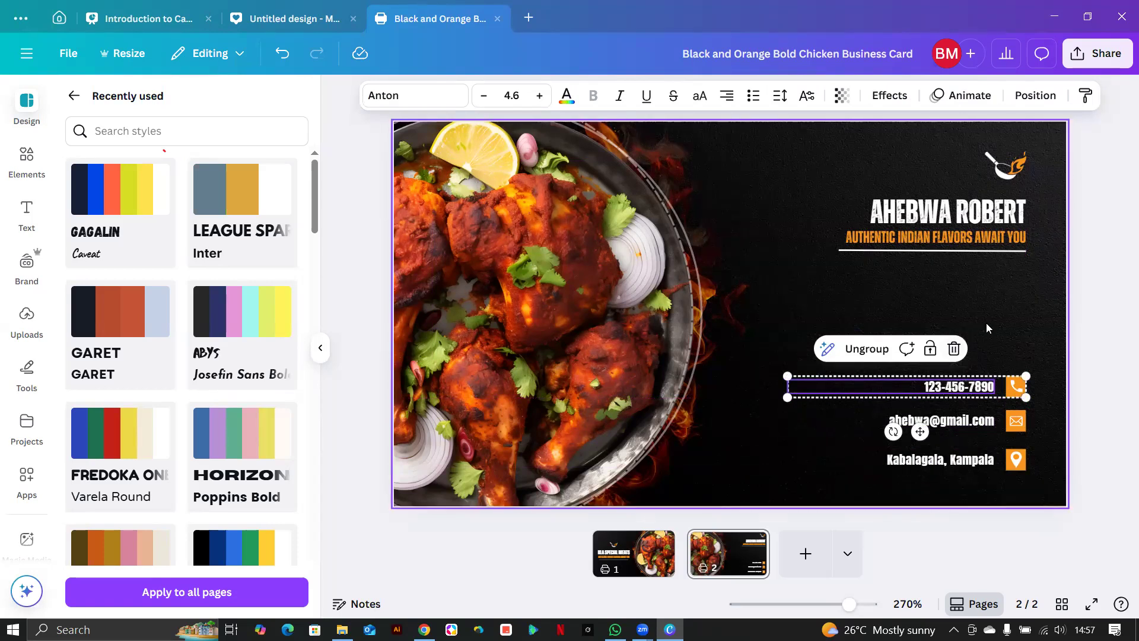
{"action": "left_click", "coordinate": [995, 486]}
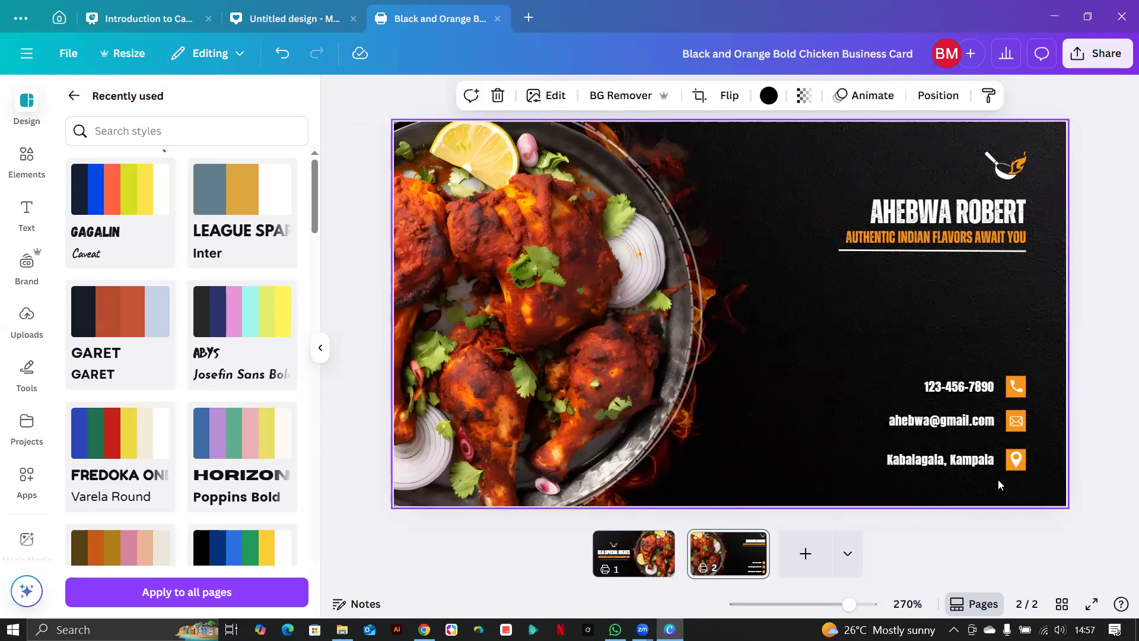
Check the phone, email and location rows by selecting each in turn.
{"action": "scroll", "coordinate": [998, 479], "scroll_direction": "up", "scroll_amount": 3}
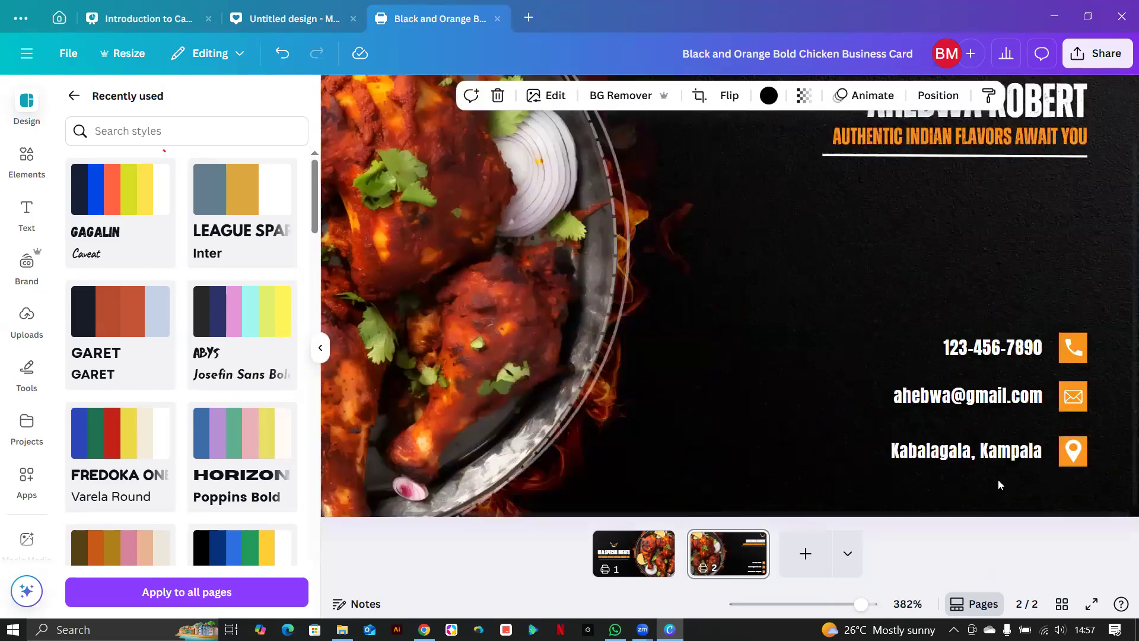
{"action": "scroll", "coordinate": [998, 480], "scroll_direction": "up", "scroll_amount": 2}
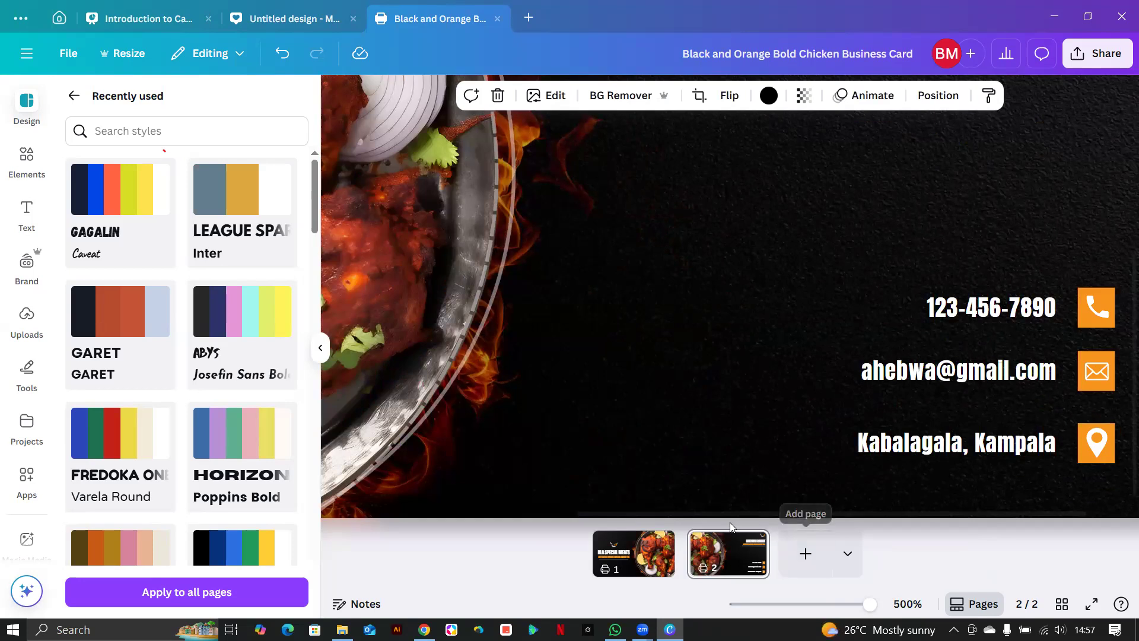
{"action": "left_click_drag", "start_coordinate": [805, 515], "coordinate": [882, 510]}
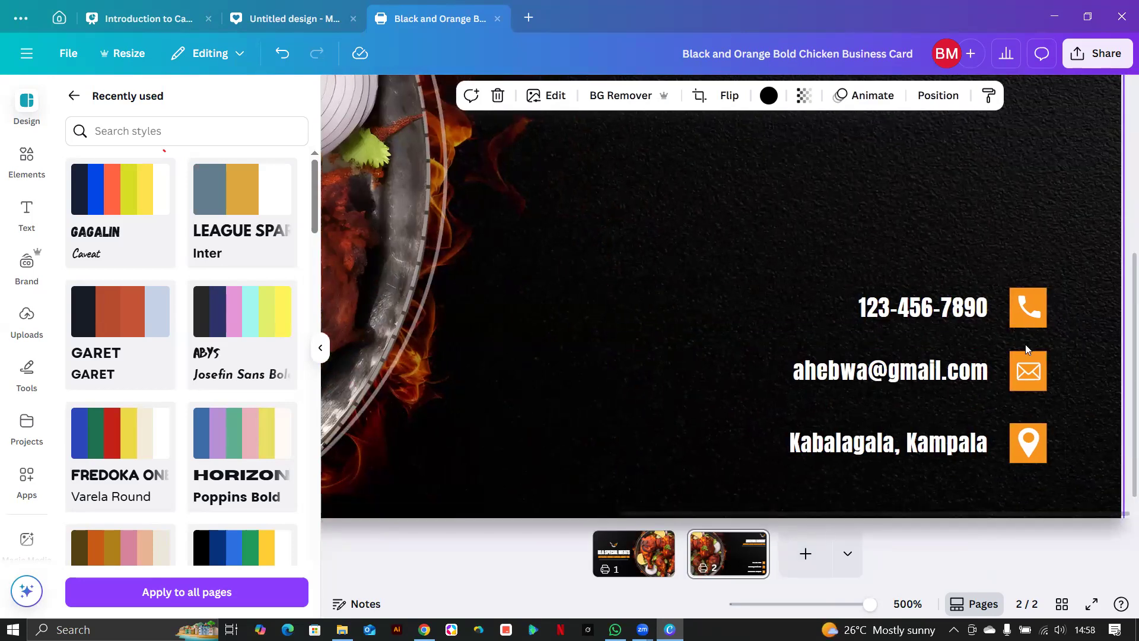
{"action": "left_click", "coordinate": [1024, 324]}
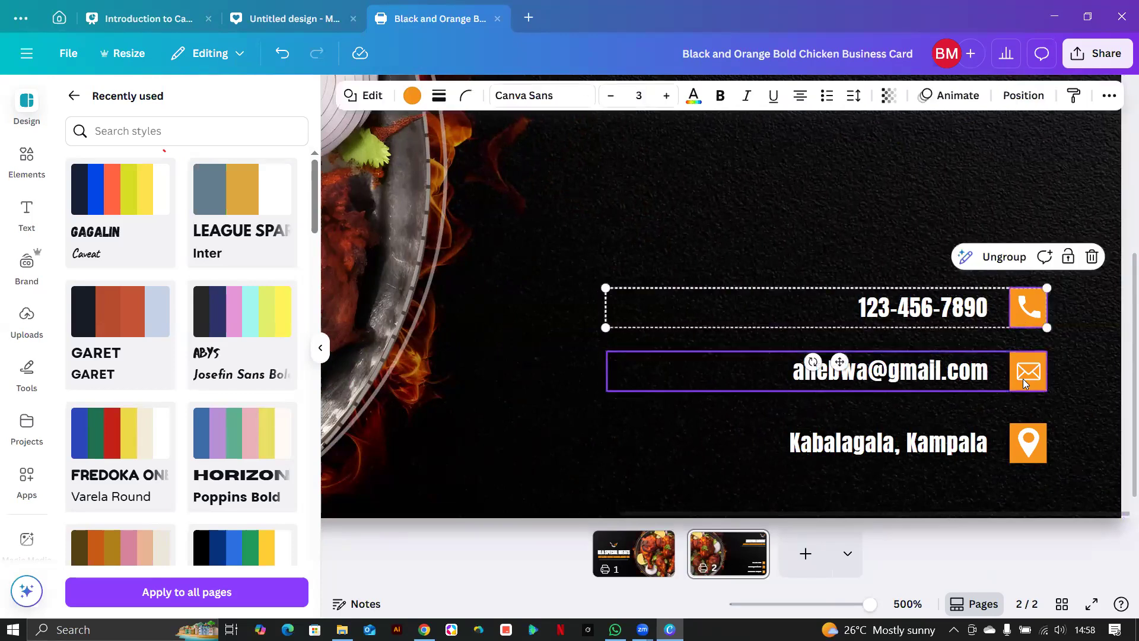
{"action": "left_click", "coordinate": [967, 380]}
{"action": "left_click", "coordinate": [967, 379]}
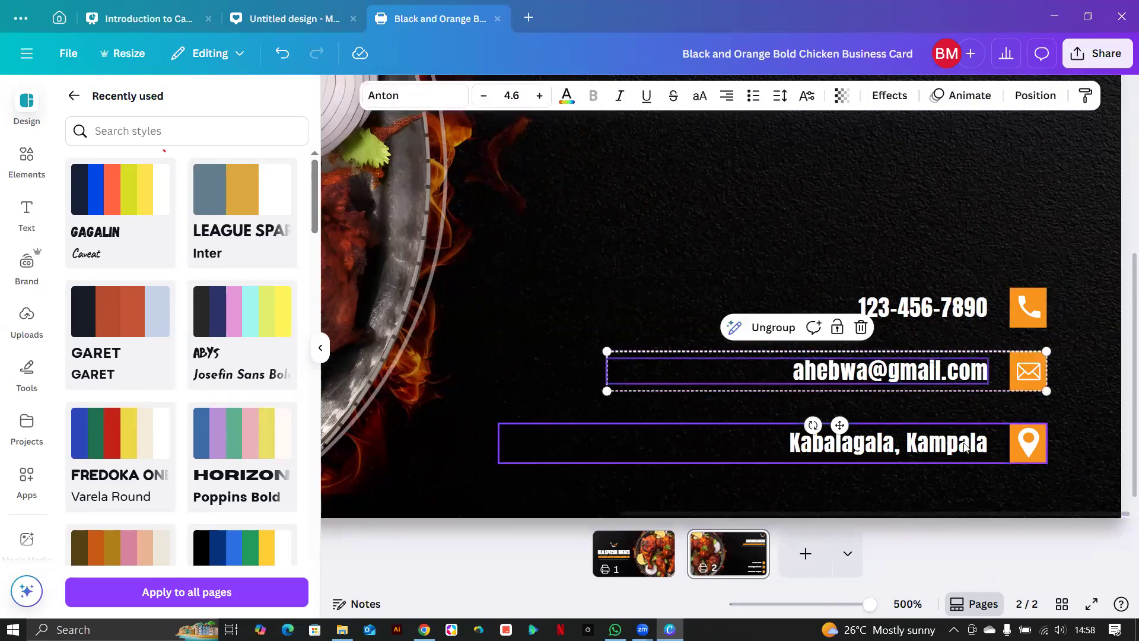
{"action": "left_click", "coordinate": [966, 446]}
{"action": "scroll", "coordinate": [960, 338], "scroll_direction": "down", "scroll_amount": 4}
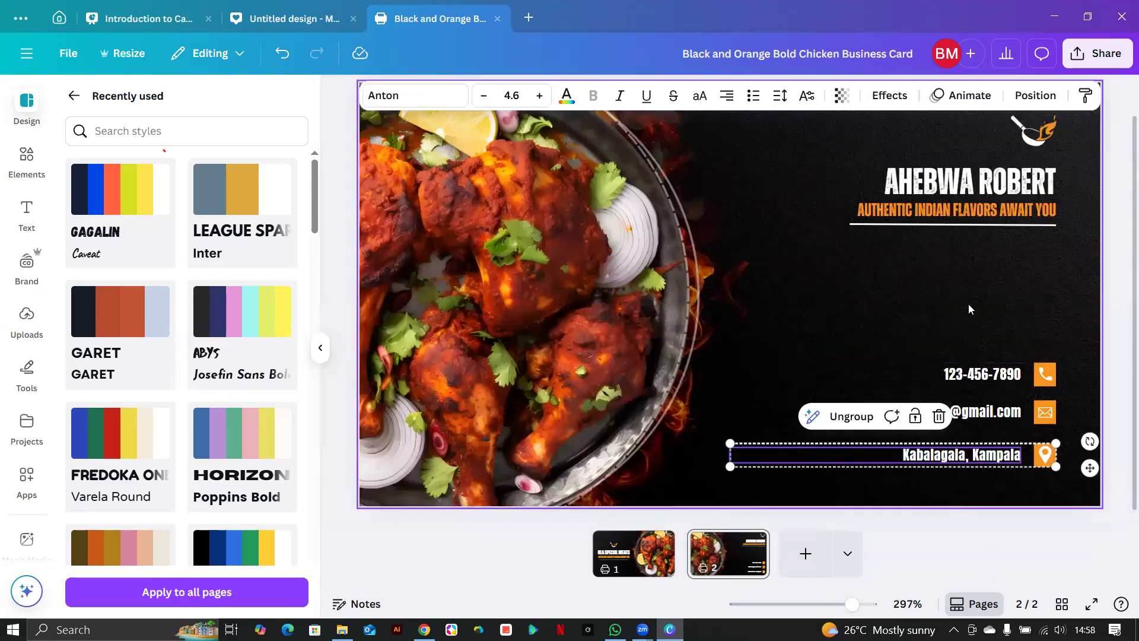
Select the three contact rows and align them right via Position.
{"action": "left_click_drag", "start_coordinate": [929, 337], "coordinate": [903, 477]}
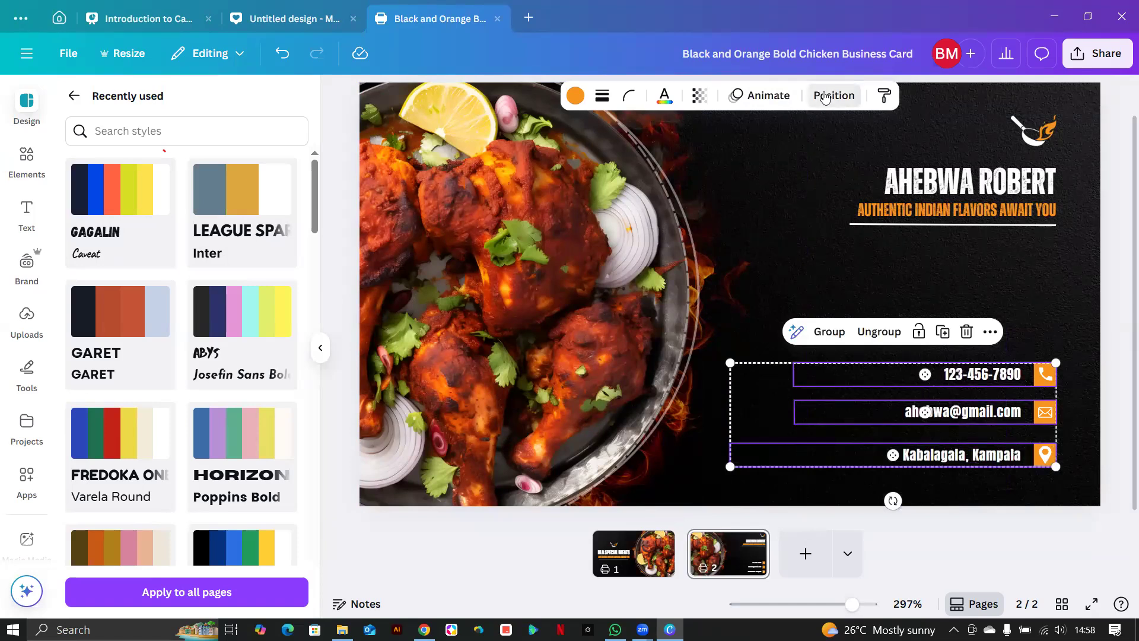
{"action": "left_click", "coordinate": [829, 96]}
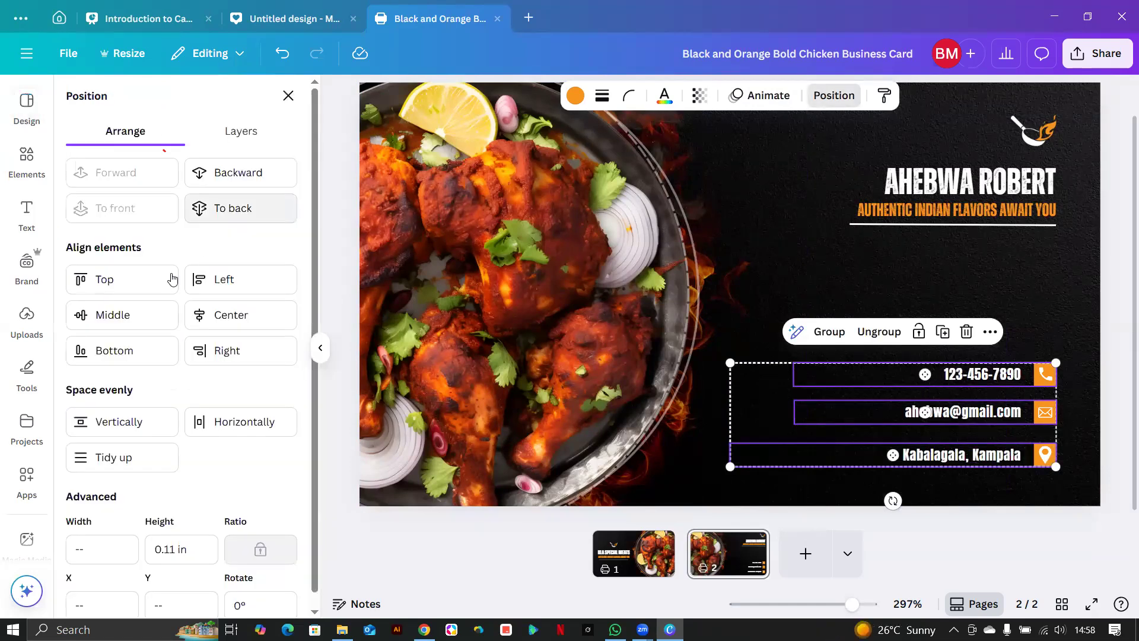
{"action": "left_click", "coordinate": [119, 468]}
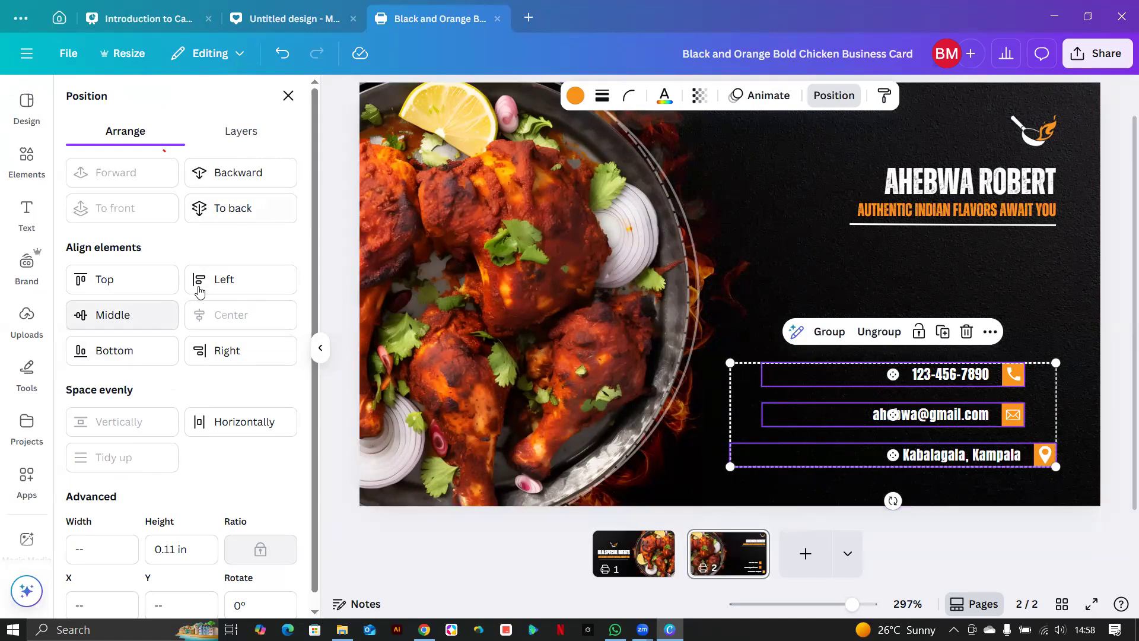
{"action": "left_click", "coordinate": [205, 349]}
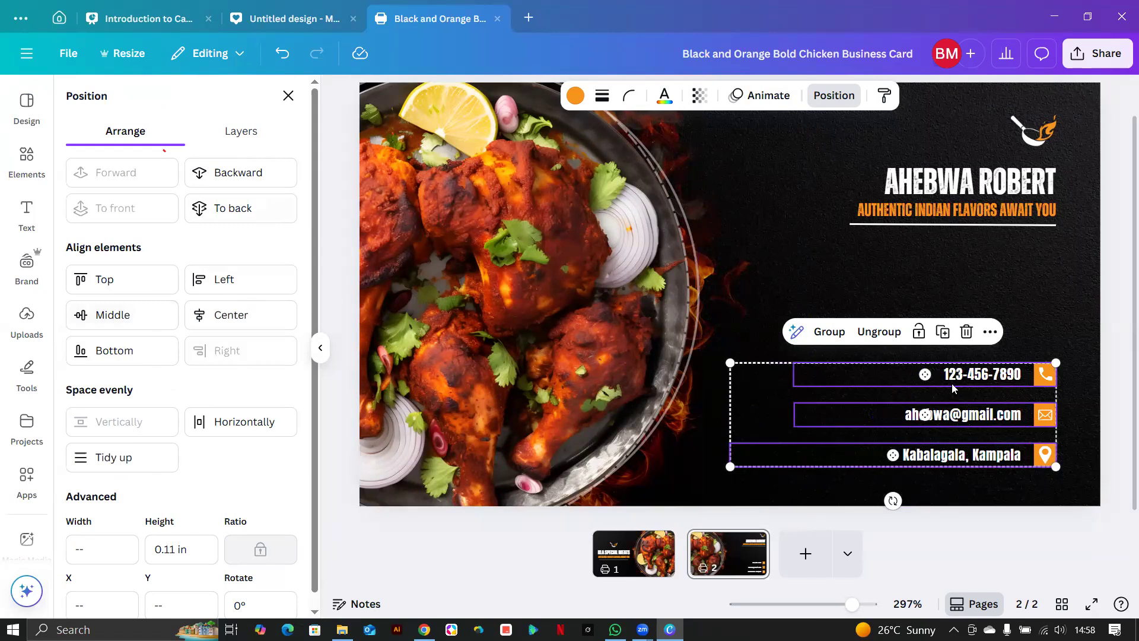
{"action": "left_click", "coordinate": [1055, 353]}
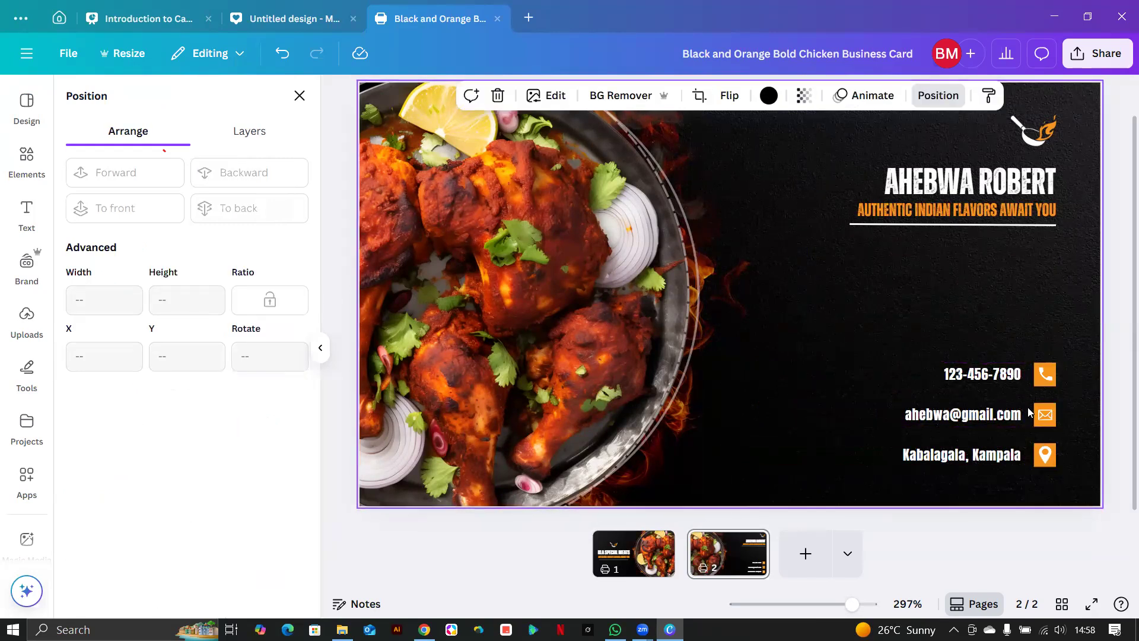
Drag the contact block higher, closer to the tagline.
{"action": "left_click_drag", "start_coordinate": [1039, 493], "coordinate": [1025, 418]}
{"action": "left_click", "coordinate": [609, 338]}
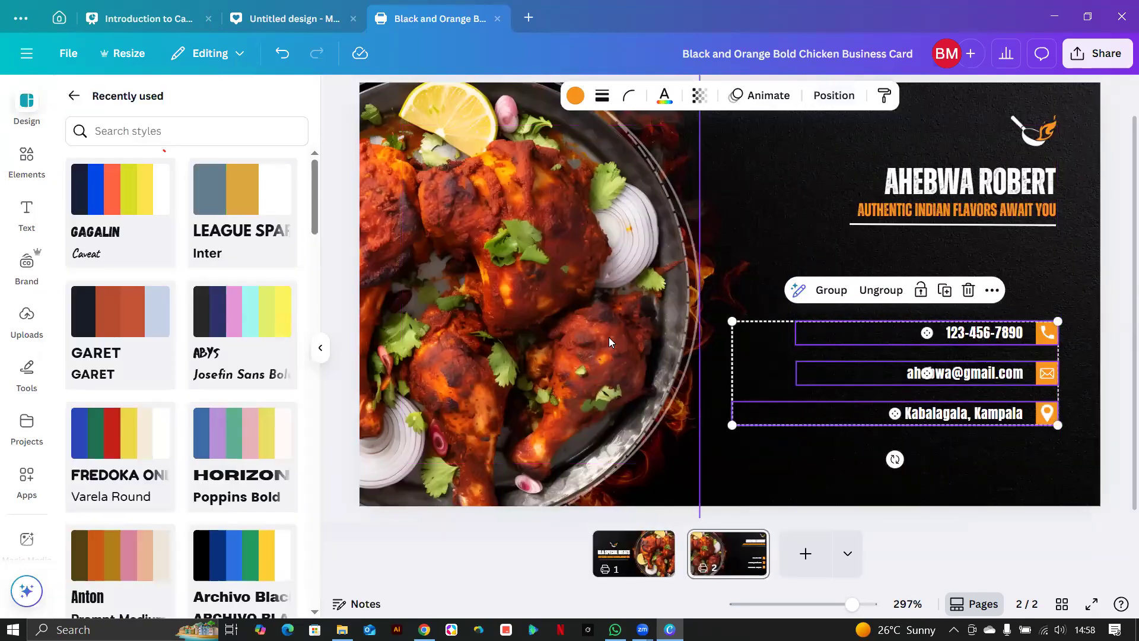
{"action": "scroll", "coordinate": [608, 337], "scroll_direction": "down", "scroll_amount": 5}
Search Elements for bbq and filter the results to Photos.
{"action": "left_click", "coordinate": [576, 317]}
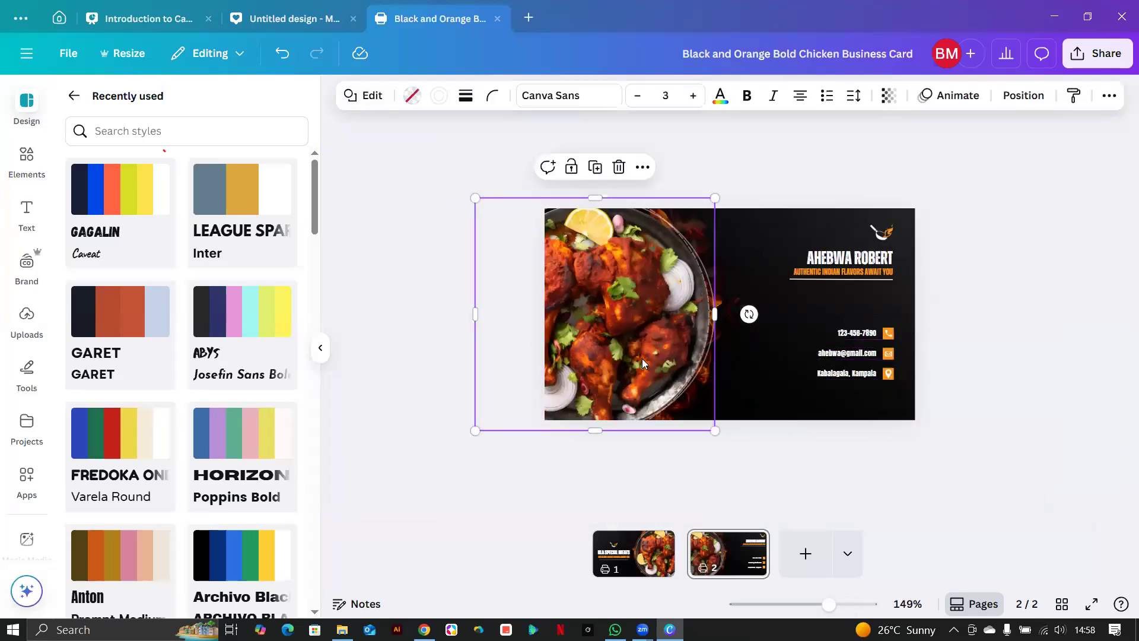
{"action": "left_click", "coordinate": [26, 159]}
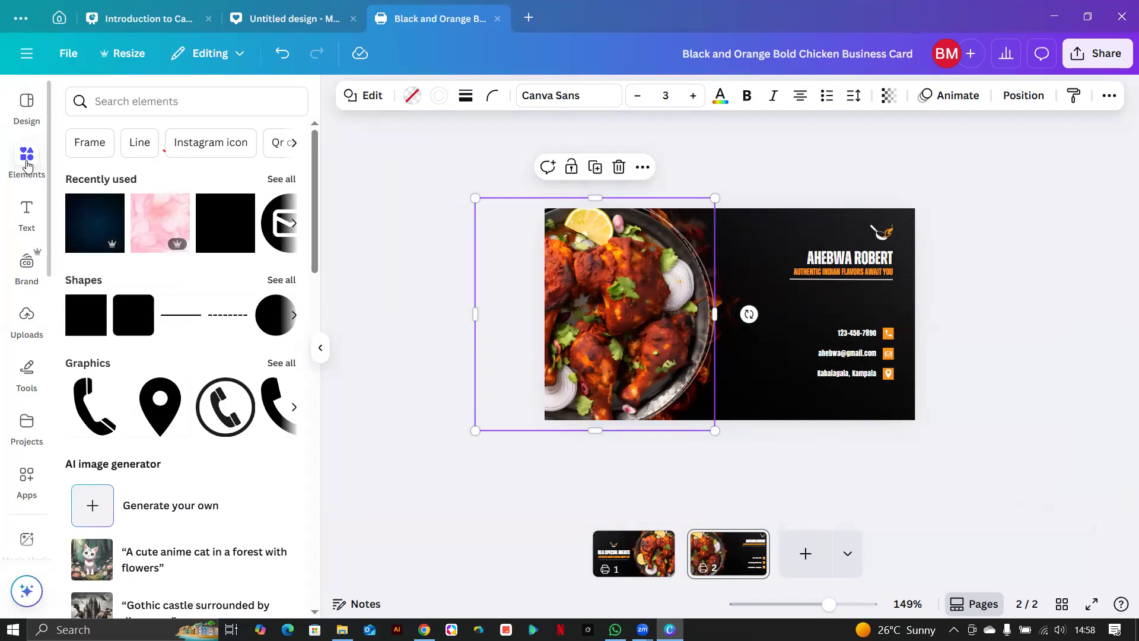
{"action": "left_click", "coordinate": [141, 102]}
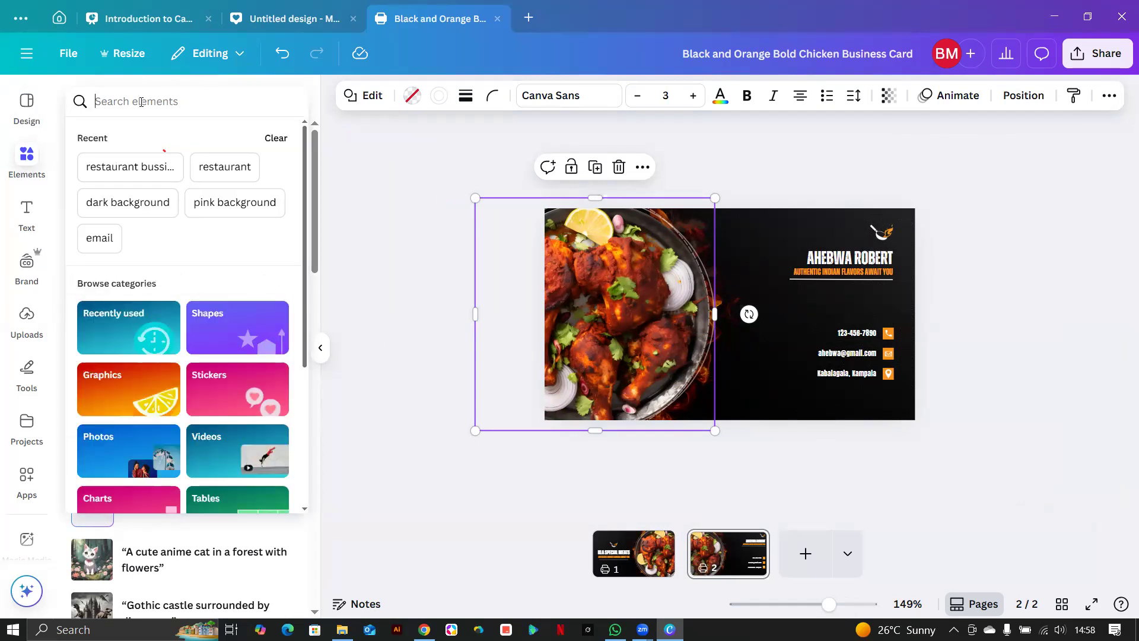
{"action": "type", "text": "bb"}
{"action": "type", "text": "qe"}
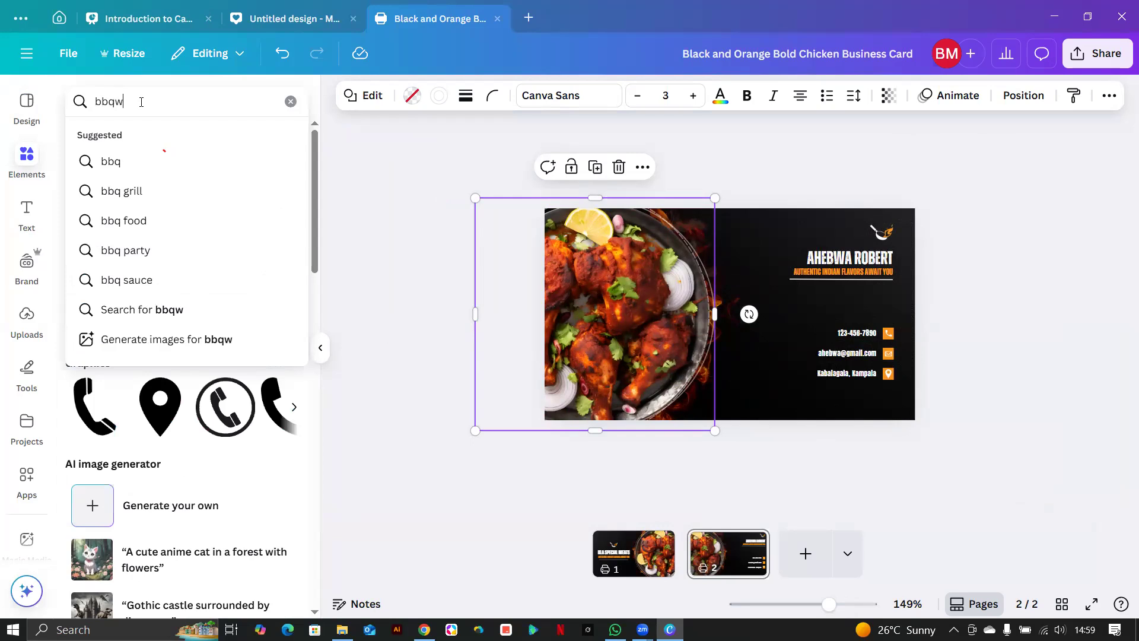
{"action": "key", "text": "BackSpace"}
{"action": "key", "text": "Return"}
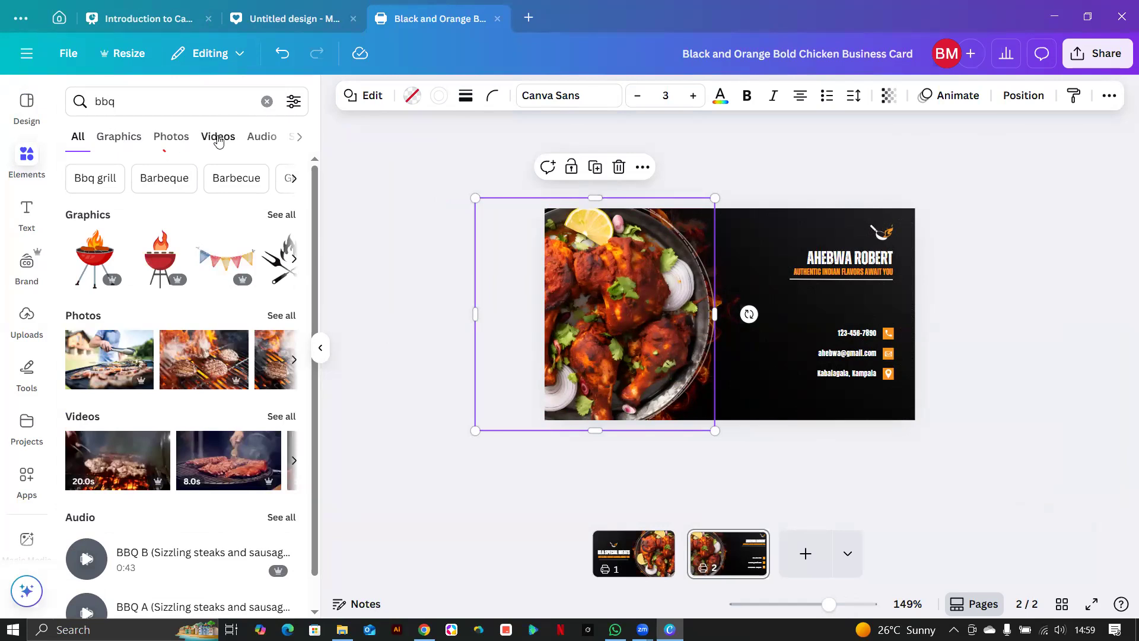
{"action": "left_click", "coordinate": [171, 137]}
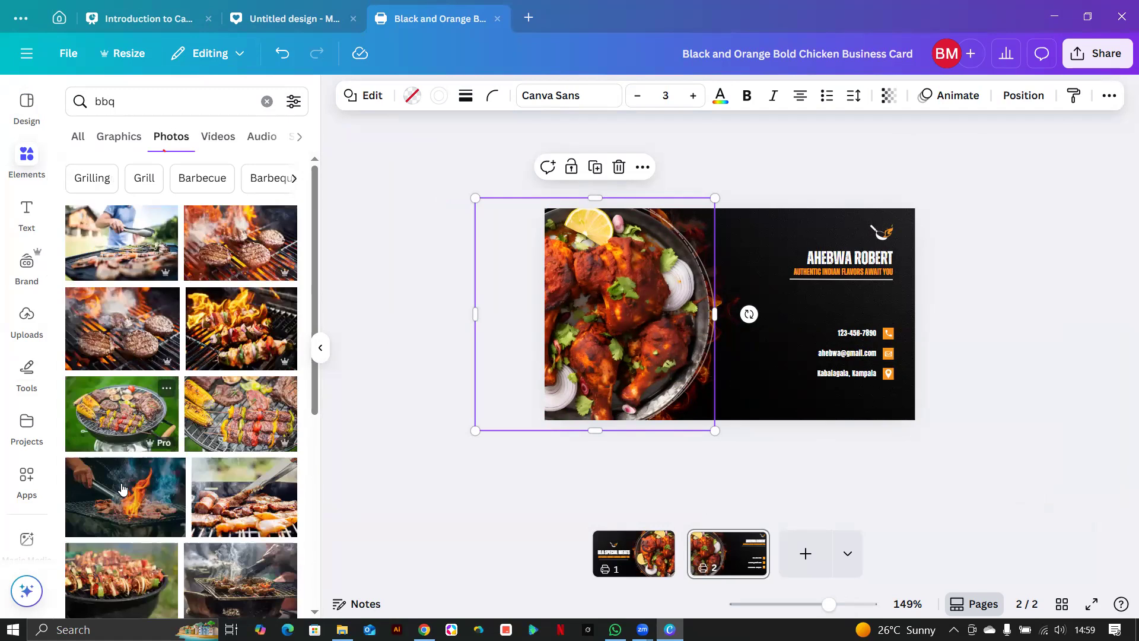
Add the flaming skewers photo and place it over the card's right side.
{"action": "left_click", "coordinate": [240, 328]}
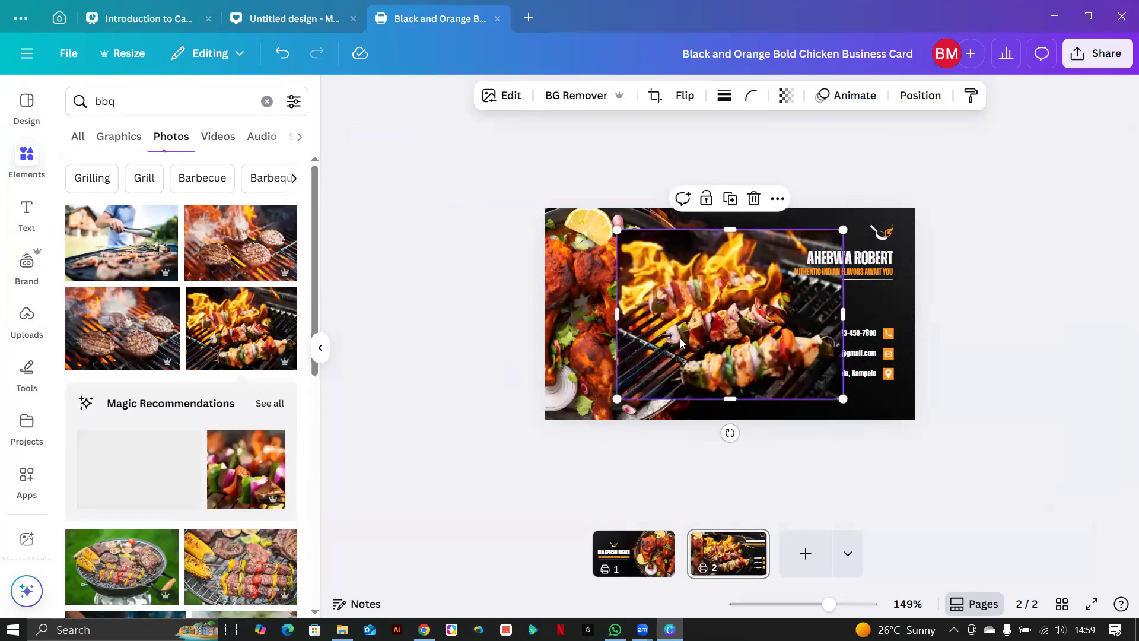
{"action": "mouse_move", "coordinate": [771, 321]}
{"action": "left_mouse_down"}
{"action": "mouse_move", "coordinate": [611, 327]}
{"action": "mouse_move", "coordinate": [631, 315]}
{"action": "mouse_move", "coordinate": [769, 317]}
{"action": "mouse_move", "coordinate": [811, 342]}
{"action": "mouse_move", "coordinate": [831, 297]}
{"action": "mouse_move", "coordinate": [804, 325]}
{"action": "mouse_move", "coordinate": [782, 330]}
{"action": "mouse_move", "coordinate": [782, 313]}
{"action": "left_mouse_up"}
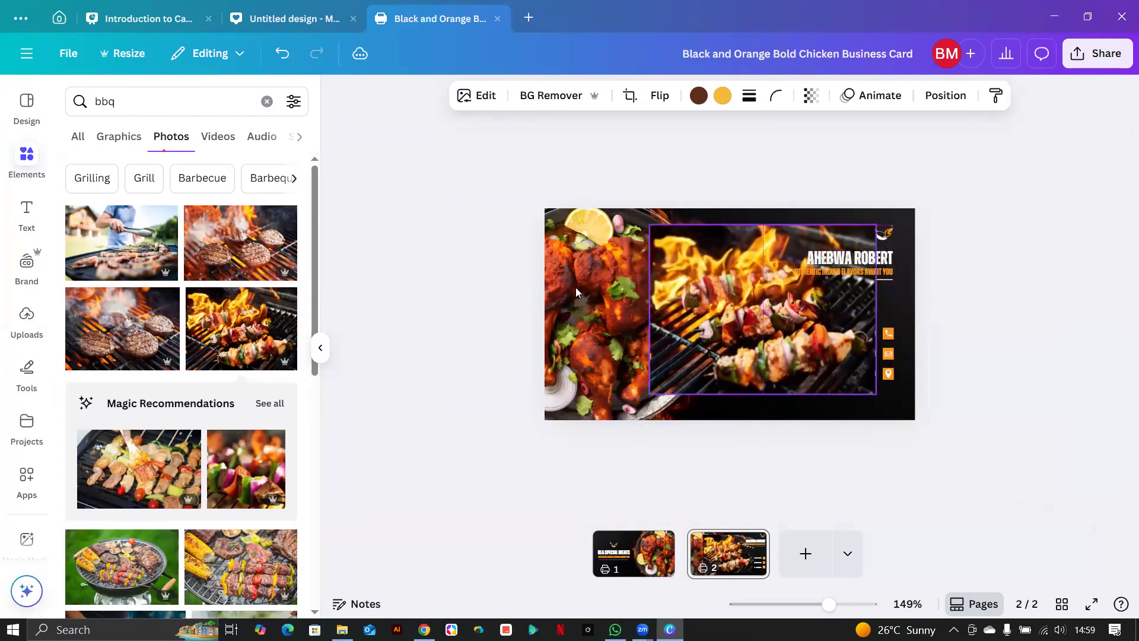
{"action": "left_click", "coordinate": [573, 288]}
{"action": "left_click", "coordinate": [742, 299]}
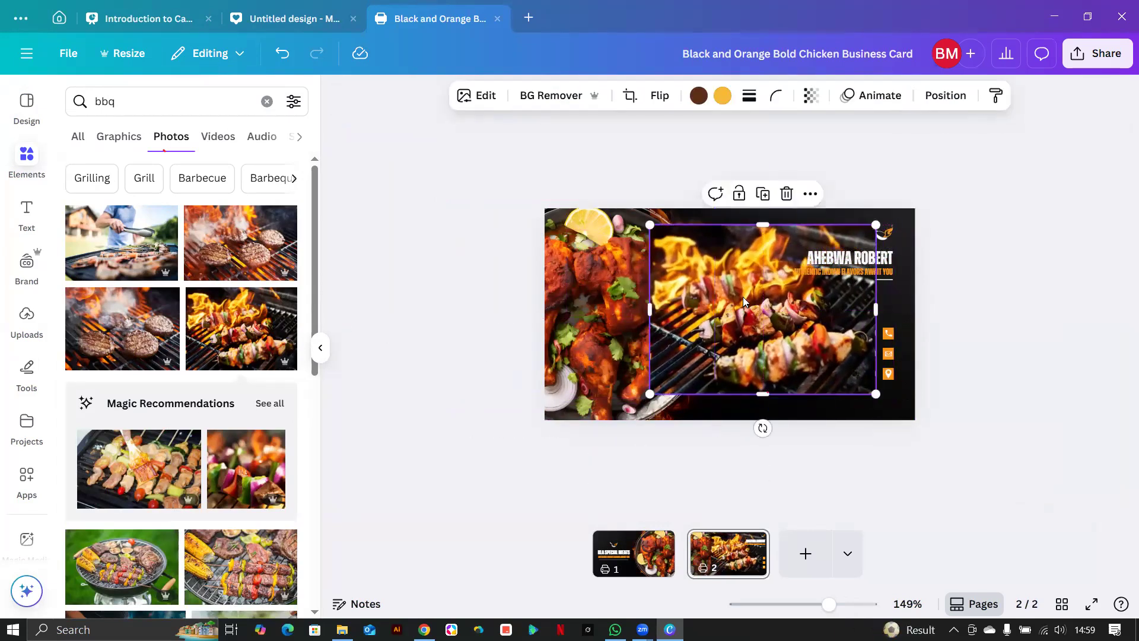
{"action": "left_click", "coordinate": [757, 542]}
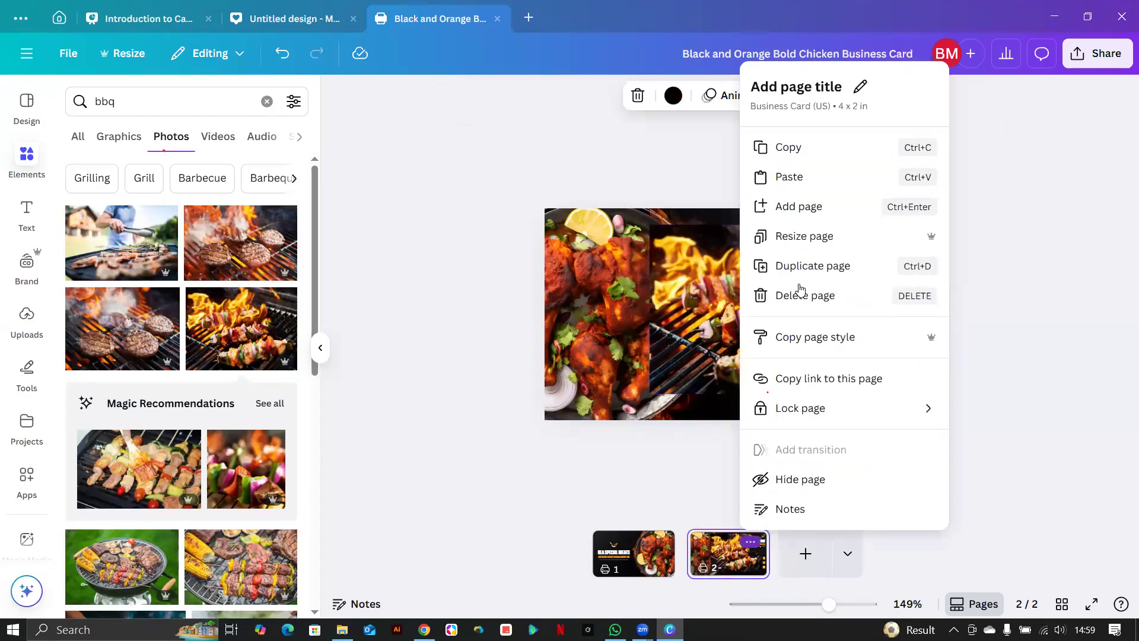
Duplicate page 2 as a third page, shift the skewer photo left and delete a stray shape.
{"action": "key", "text": "ctrl+d"}
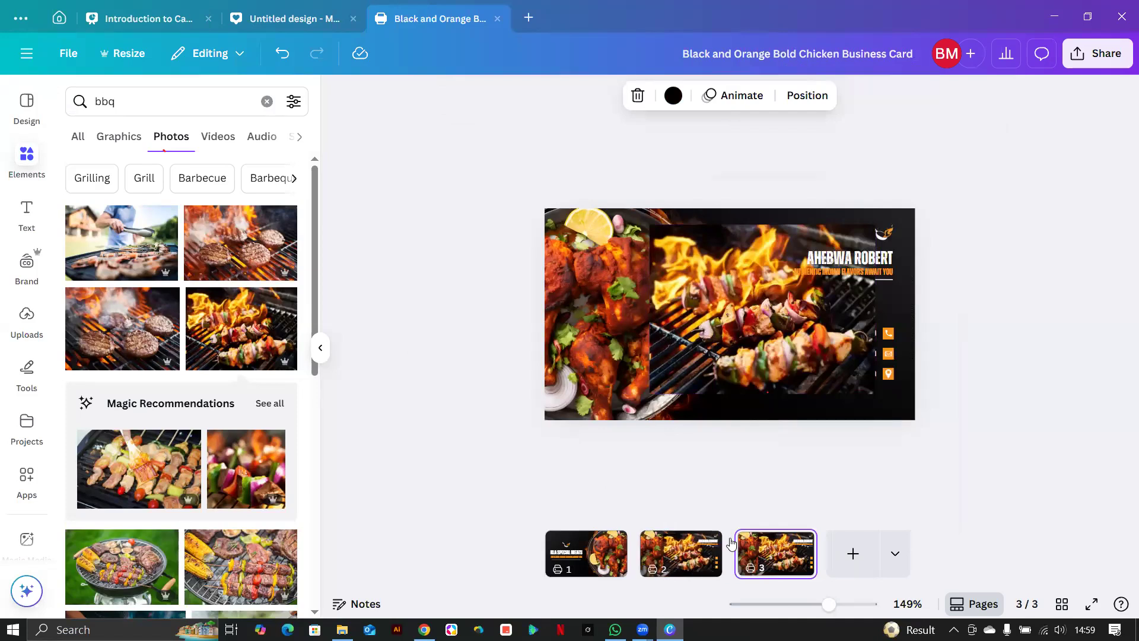
{"action": "left_click_drag", "start_coordinate": [729, 339], "coordinate": [707, 348]}
{"action": "left_click", "coordinate": [586, 302]}
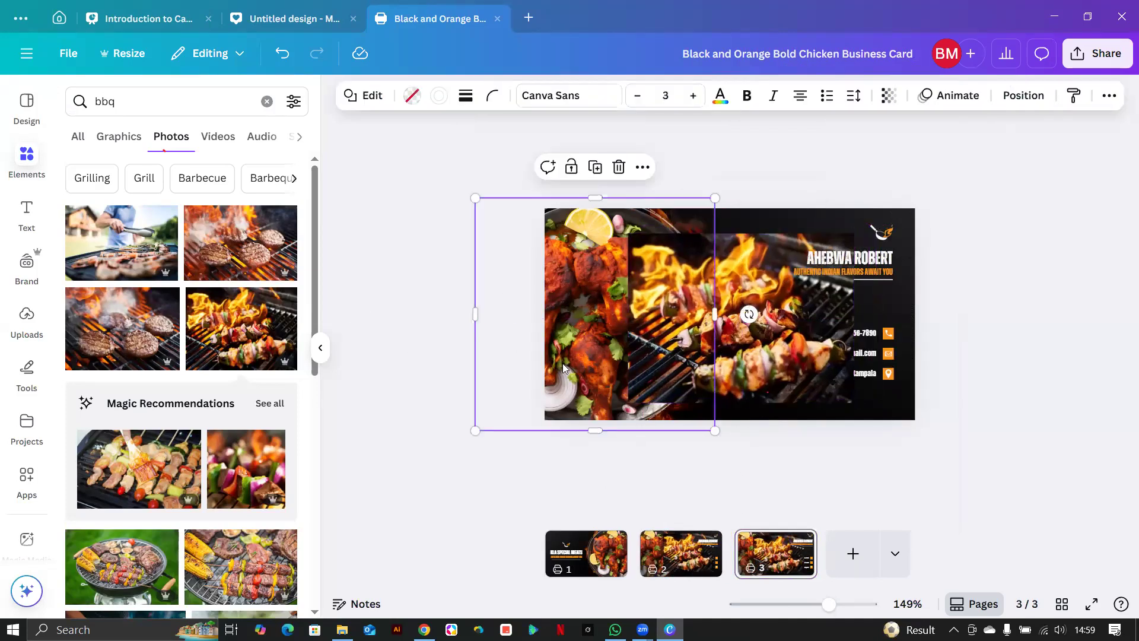
{"action": "key", "text": "Delete"}
{"action": "left_click", "coordinate": [556, 343]}
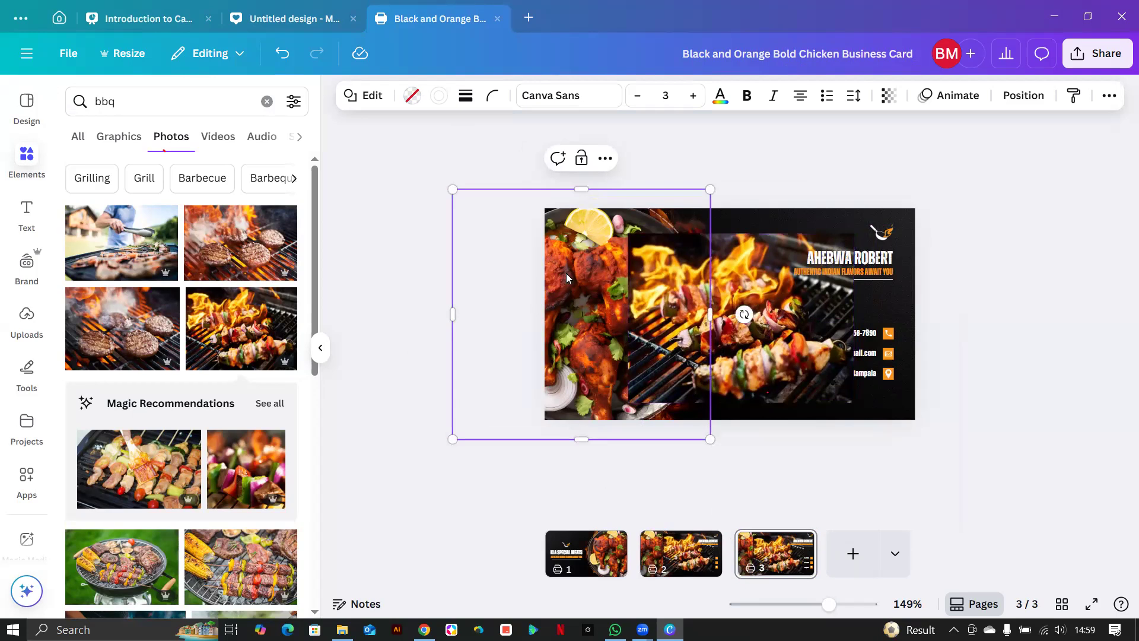
{"action": "left_click_drag", "start_coordinate": [657, 306], "coordinate": [706, 305]}
Shift the circle shape right, delete the chicken photo, and move the skewer photo left.
{"action": "left_click_drag", "start_coordinate": [598, 312], "coordinate": [718, 333]}
{"action": "left_click", "coordinate": [557, 300]}
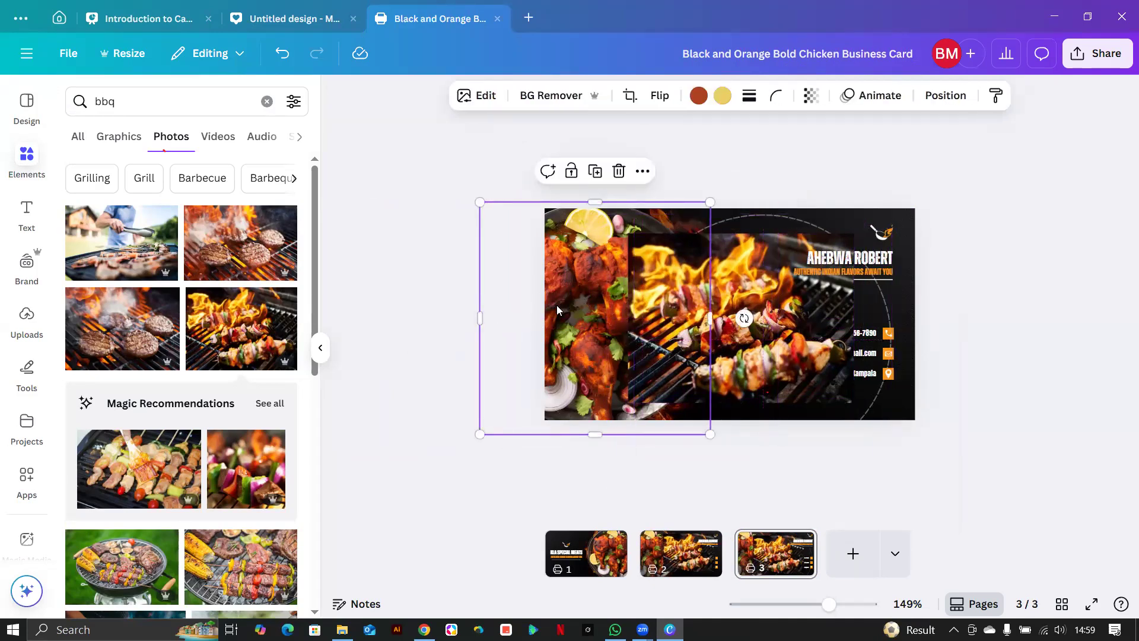
{"action": "key", "text": "Delete"}
{"action": "left_click_drag", "start_coordinate": [660, 317], "coordinate": [578, 336]}
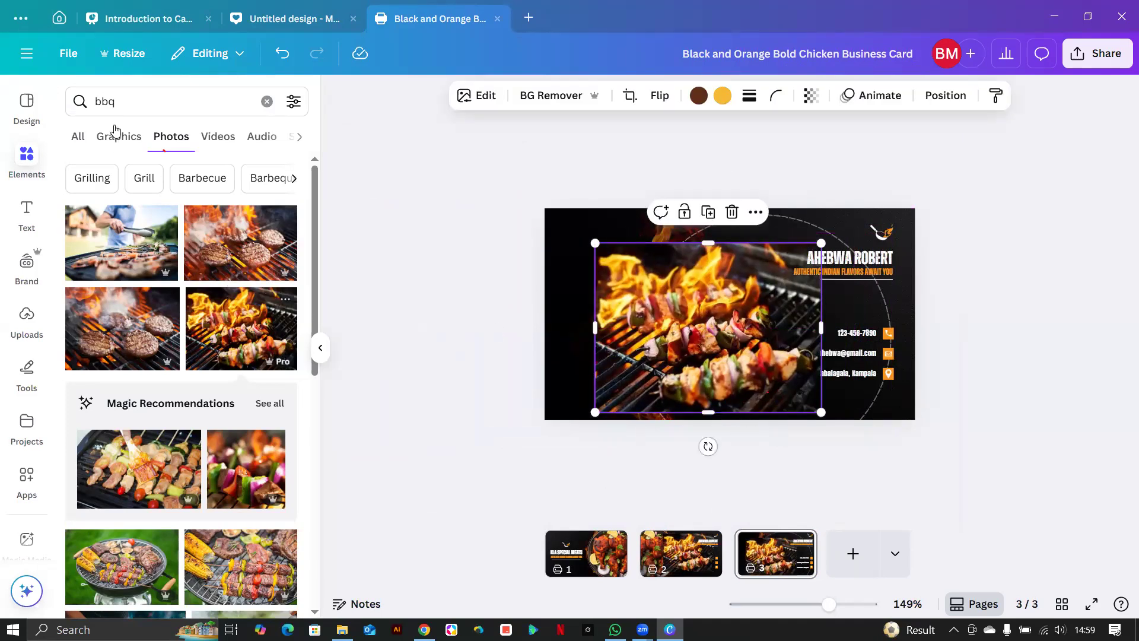
Replace the bbq search with 'cicle' and nudge the grill photo up and left.
{"action": "left_click", "coordinate": [137, 102]}
{"action": "key", "text": "BackSpace"}
{"action": "key", "text": "BackSpace"}
{"action": "key", "text": "BackSpace"}
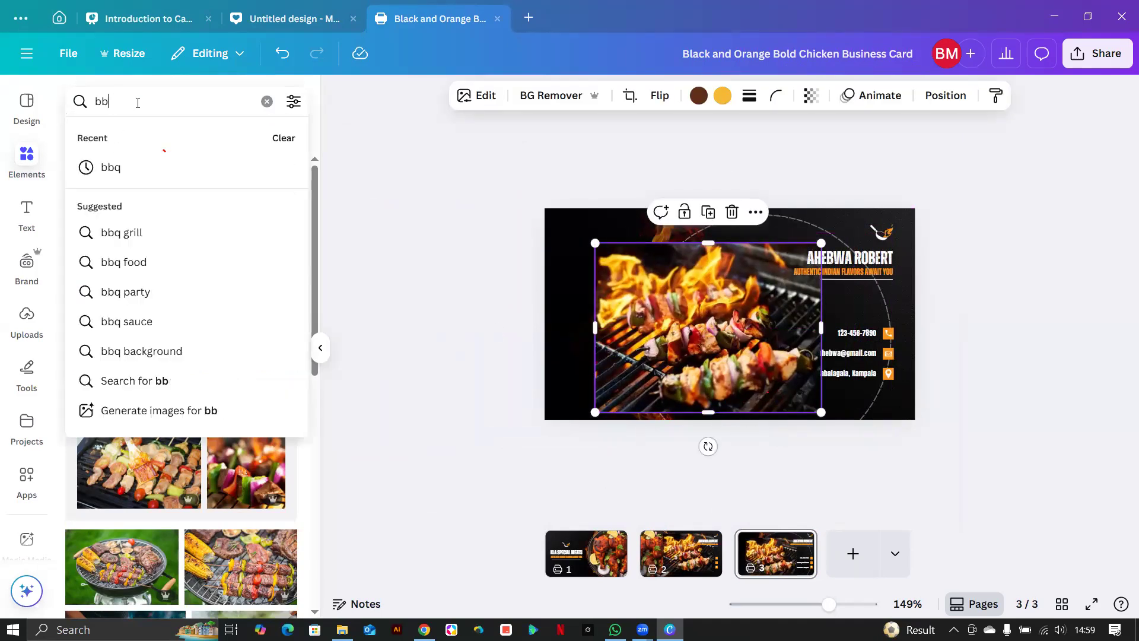
{"action": "type", "text": "c"}
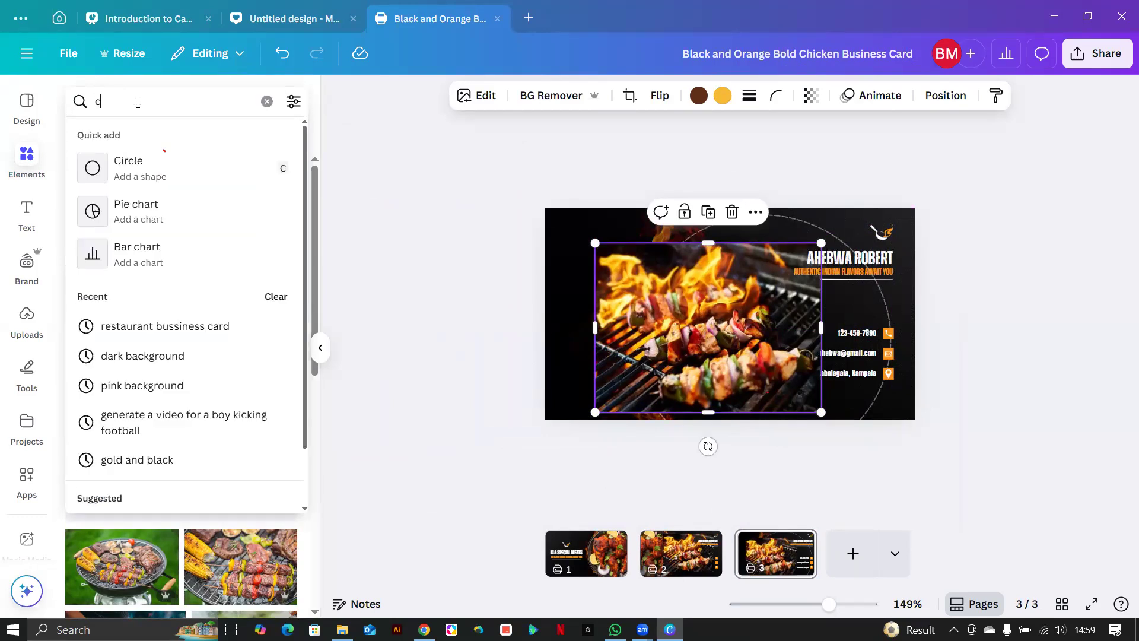
{"action": "type", "text": "icle"}
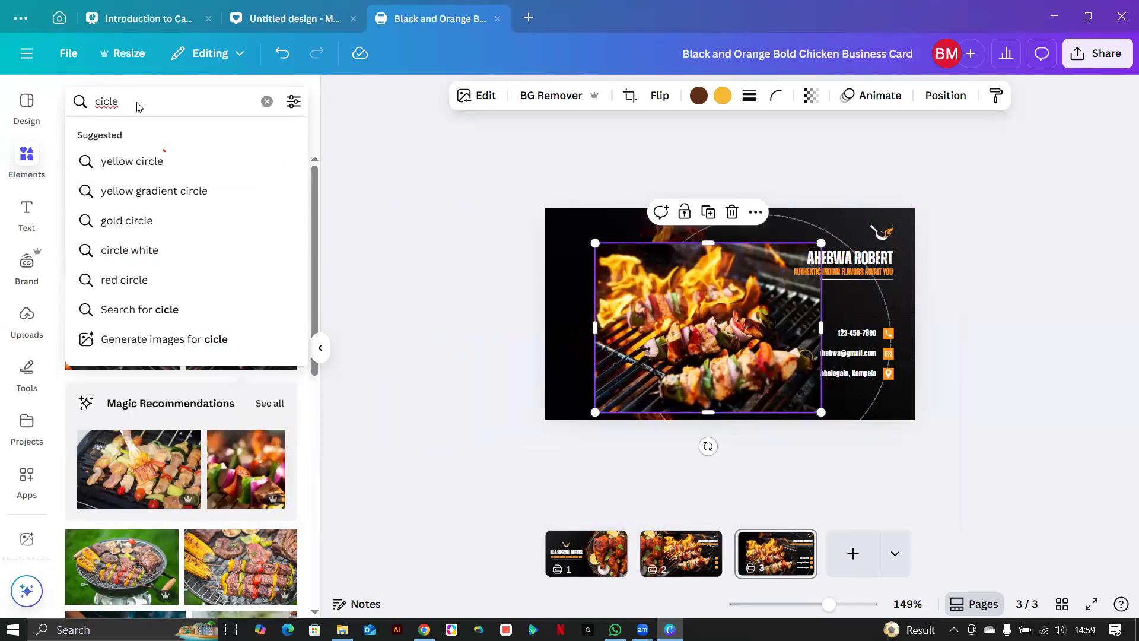
{"action": "left_click_drag", "start_coordinate": [668, 283], "coordinate": [666, 288]}
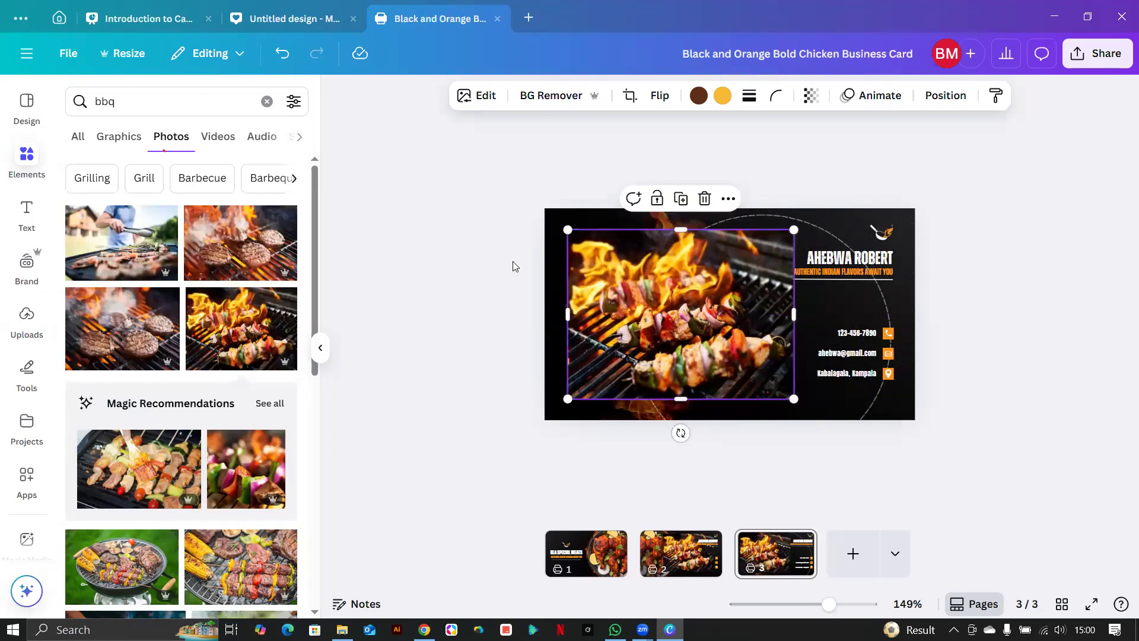
{"action": "left_click", "coordinate": [142, 99]}
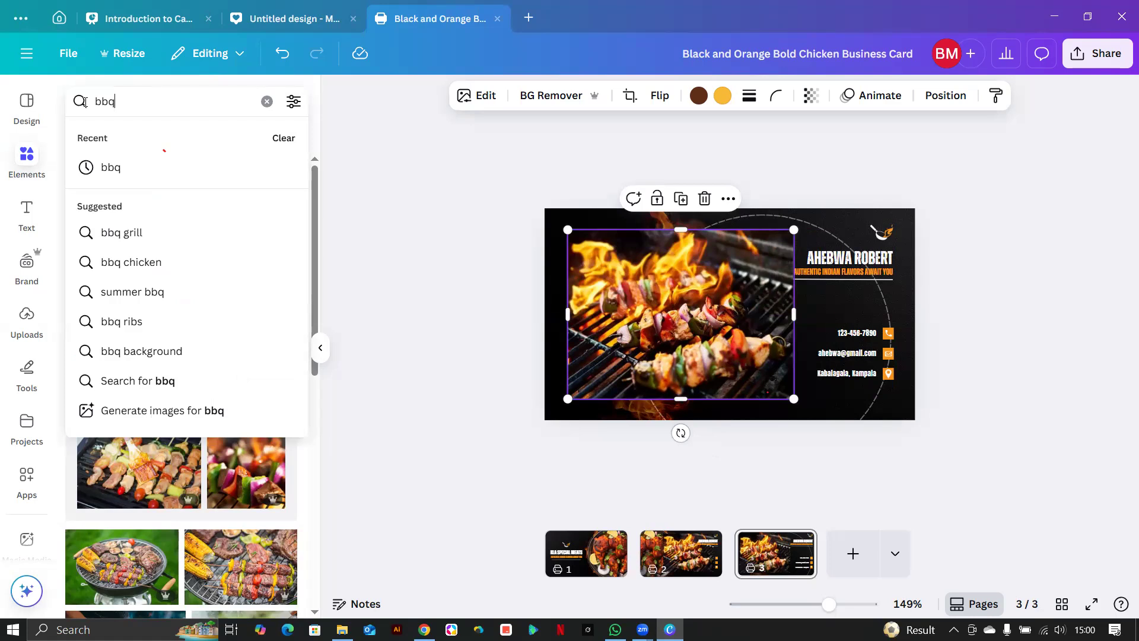
Search Elements for 'circle frame' and add the gold-outlined circle from the Frames results.
{"action": "key", "text": "BackSpace"}
{"action": "key", "text": "BackSpace"}
{"action": "key", "text": "BackSpace"}
{"action": "type", "text": "circl"}
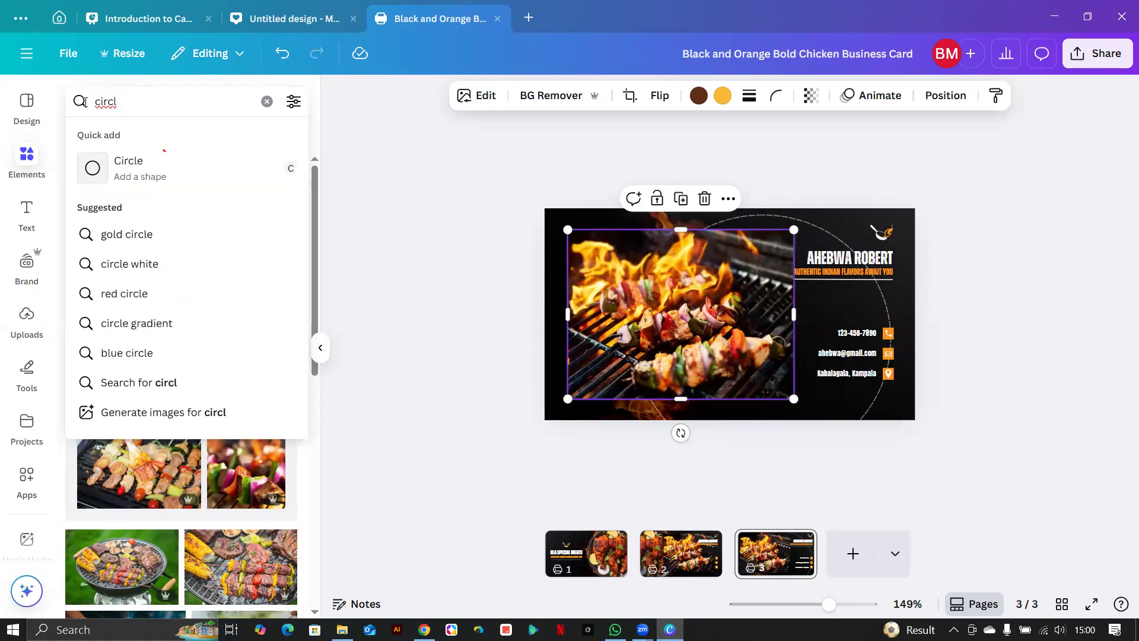
{"action": "type", "text": "e fr"}
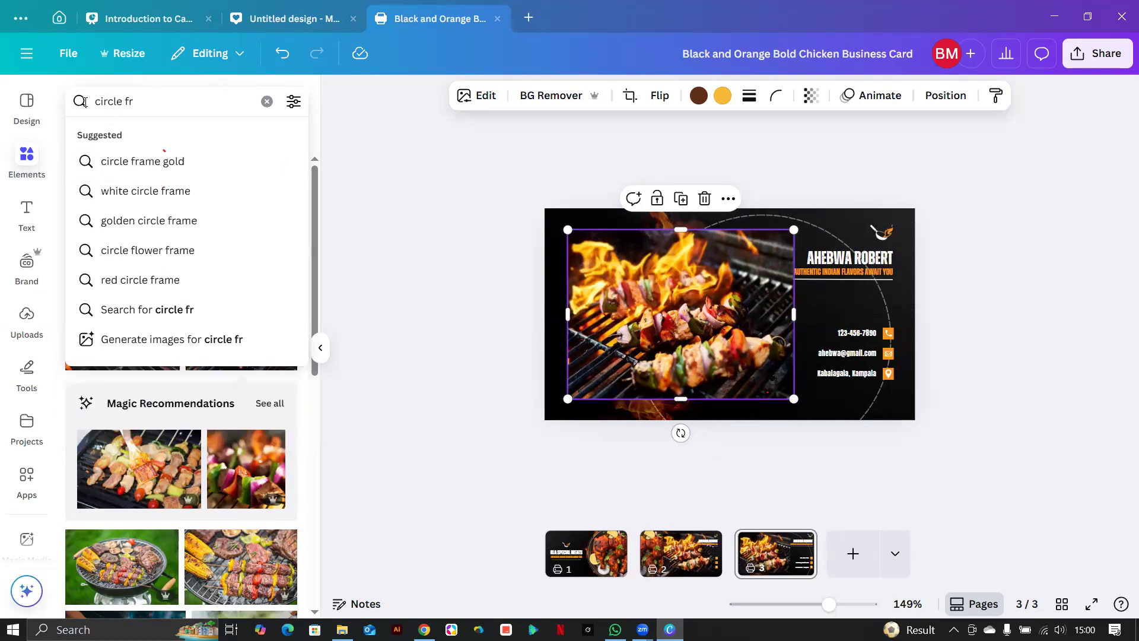
{"action": "type", "text": "ame"}
{"action": "key", "text": "Return"}
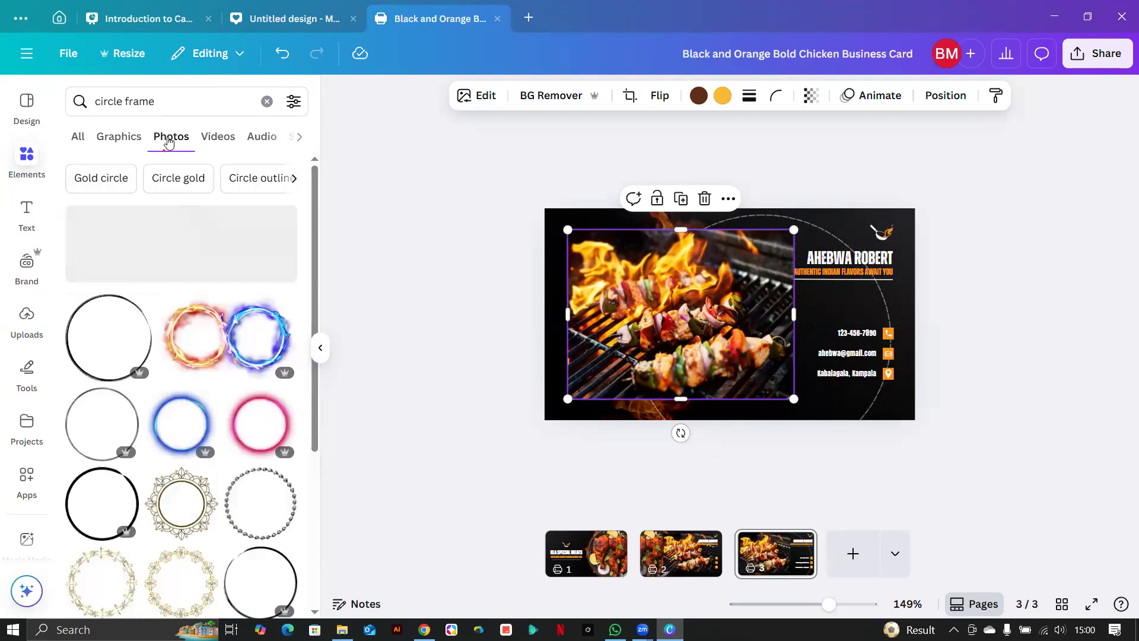
{"action": "left_click", "coordinate": [300, 138]}
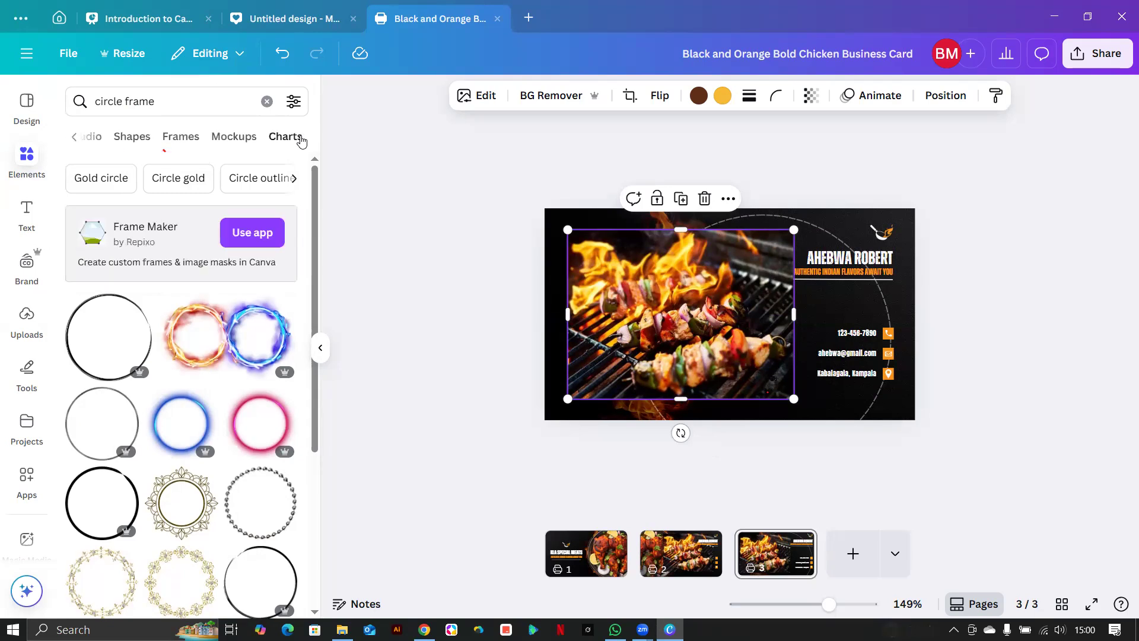
{"action": "left_click", "coordinate": [188, 137]}
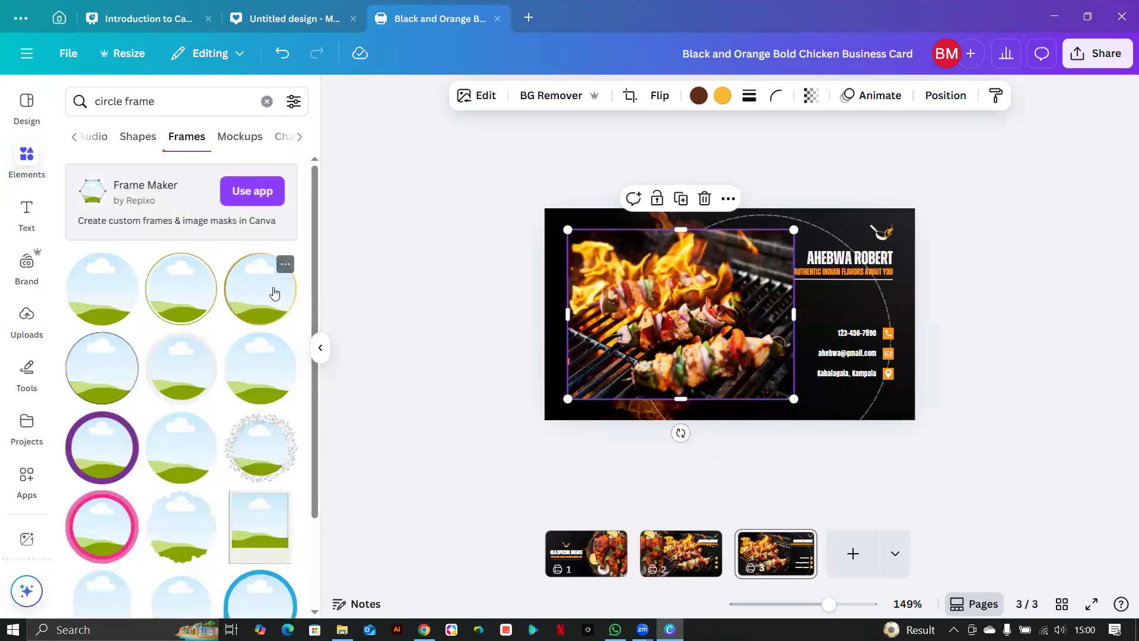
{"action": "left_click", "coordinate": [254, 315]}
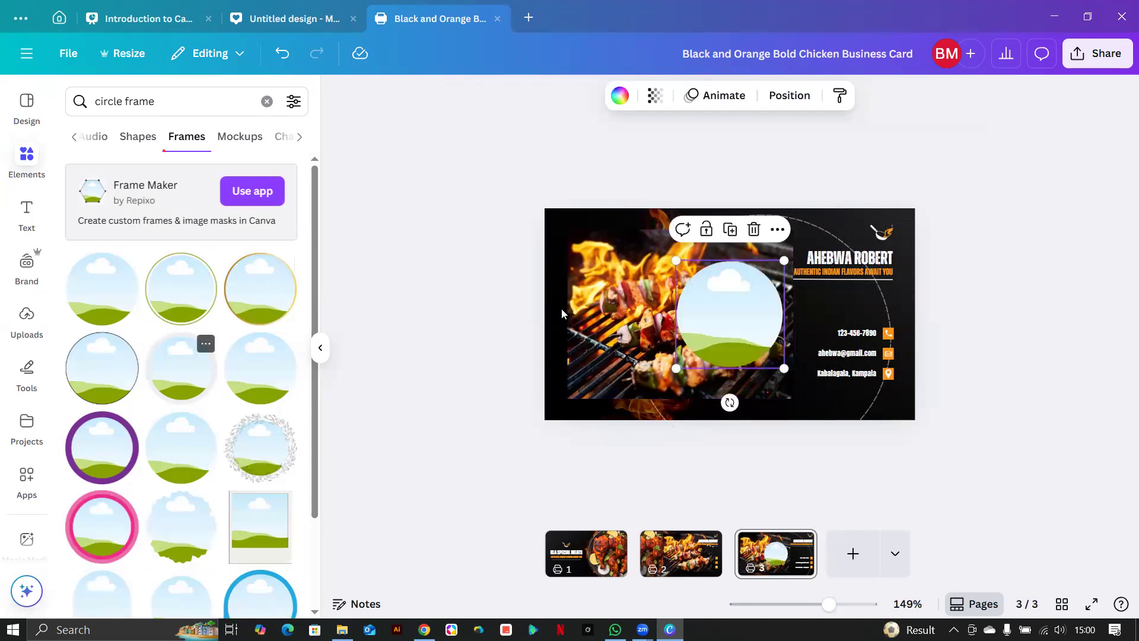
Place the grill photo in the enlarged circle frame, push it off the left edge, and move the dashed-circle group left.
{"action": "left_click_drag", "start_coordinate": [676, 368], "coordinate": [634, 410]}
{"action": "left_click_drag", "start_coordinate": [590, 327], "coordinate": [694, 307]}
{"action": "left_click", "coordinate": [345, 321]}
{"action": "left_click_drag", "start_coordinate": [422, 452], "coordinate": [380, 468]}
{"action": "left_click_drag", "start_coordinate": [576, 350], "coordinate": [573, 295]}
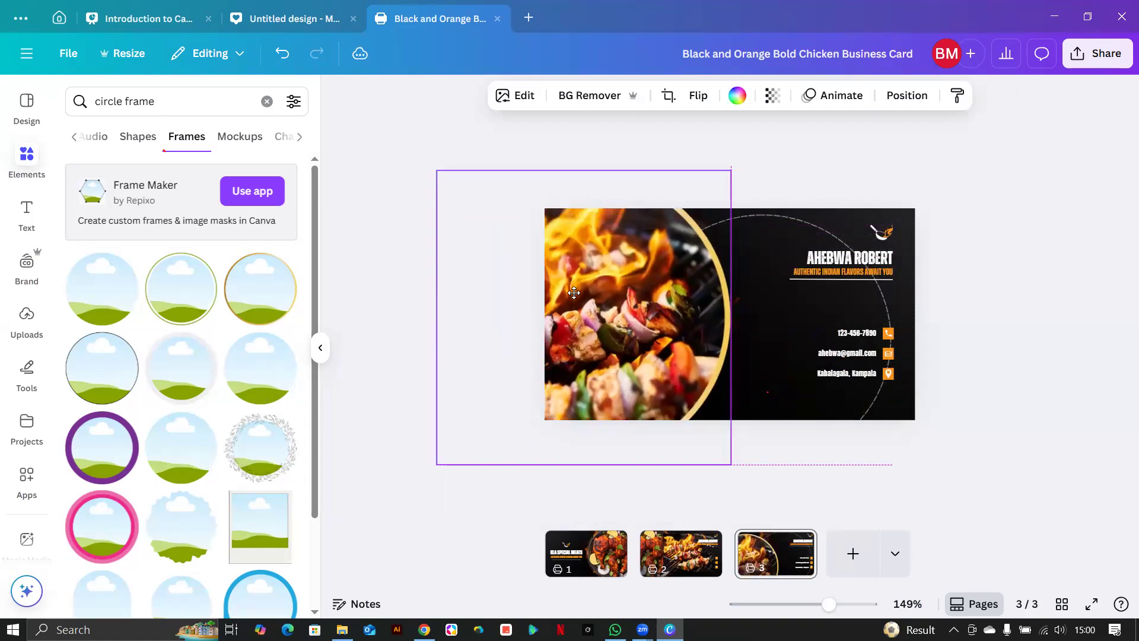
{"action": "left_click", "coordinate": [779, 297]}
{"action": "left_click_drag", "start_coordinate": [733, 287], "coordinate": [615, 273]}
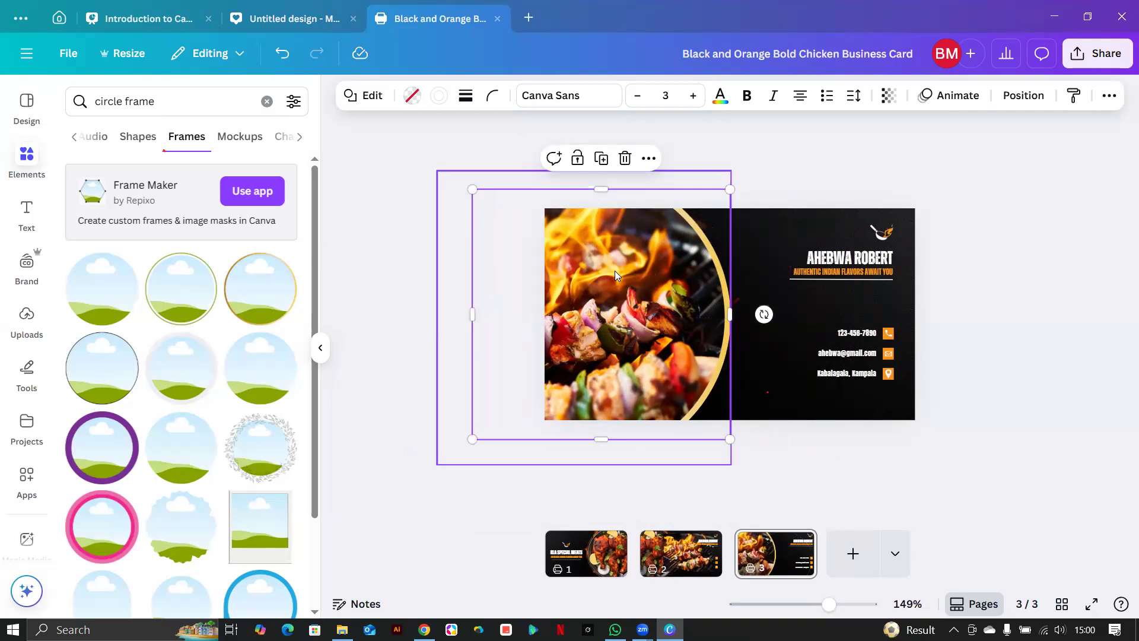
Send the framed skewer photo to the back through the Layer menu, then reselect it.
{"action": "right_click", "coordinate": [625, 264]}
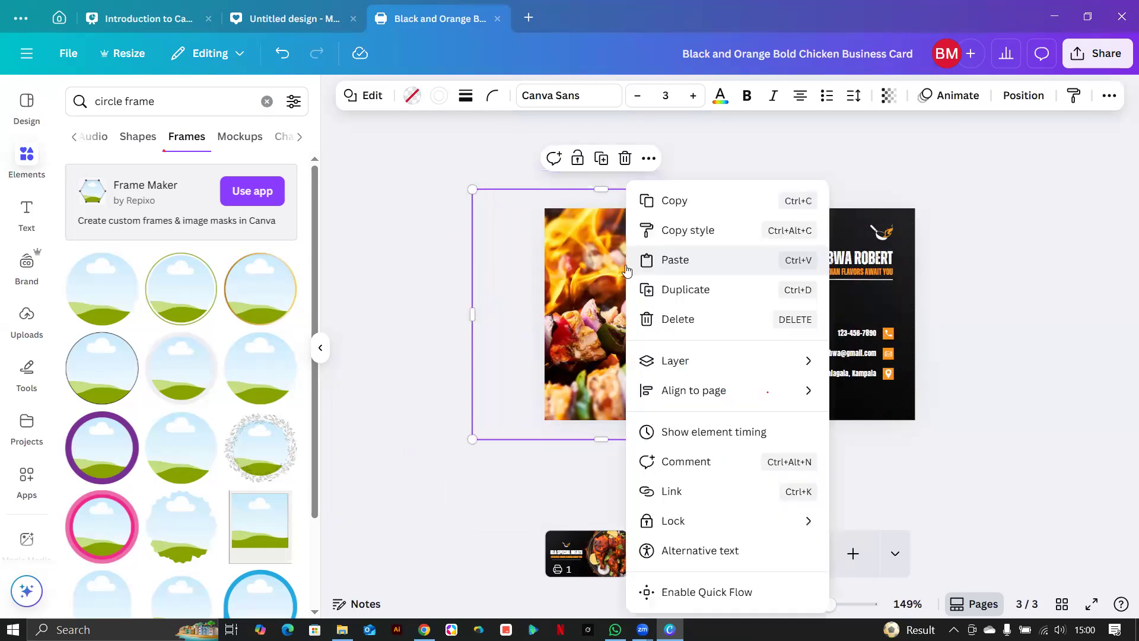
{"action": "mouse_move", "coordinate": [721, 516]}
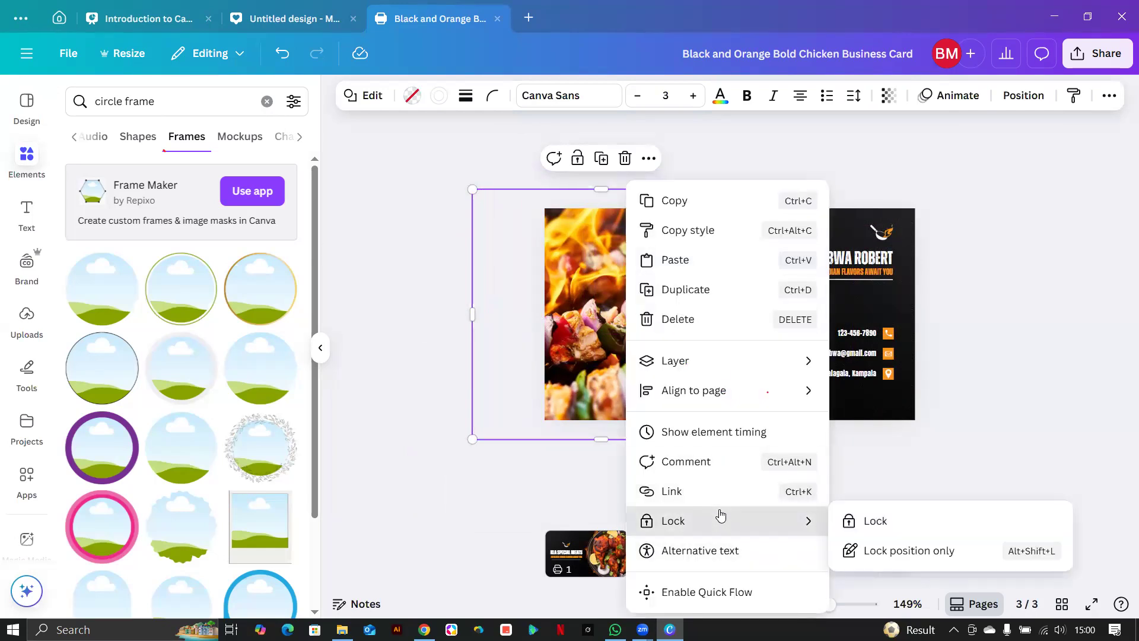
{"action": "mouse_move", "coordinate": [729, 358]}
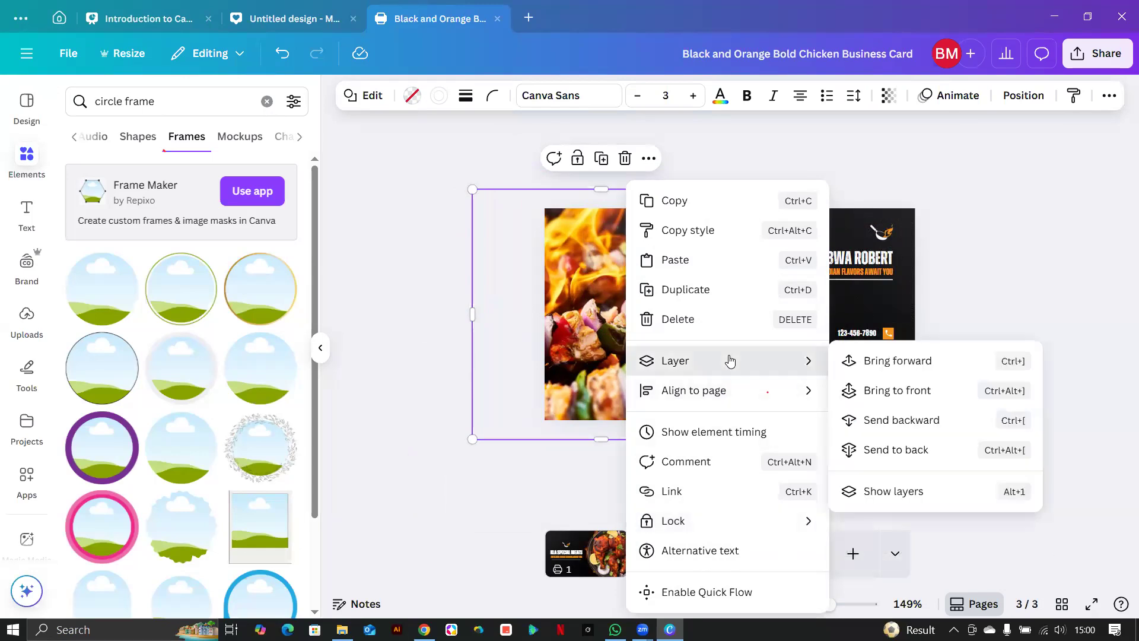
{"action": "left_click", "coordinate": [903, 452]}
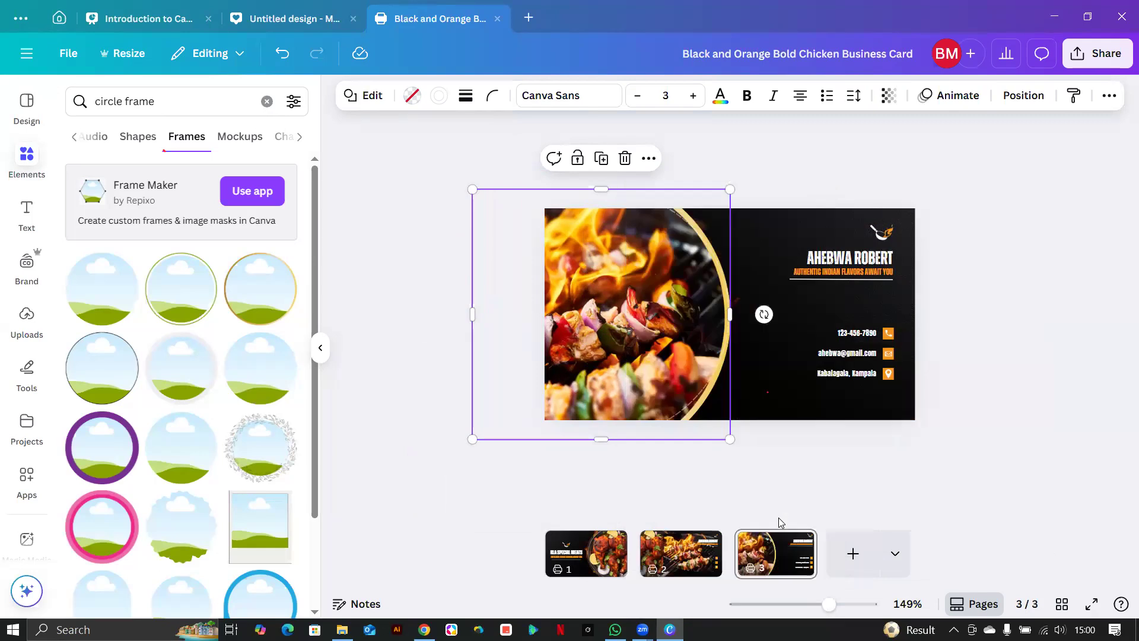
{"action": "left_click", "coordinate": [778, 396]}
{"action": "left_click", "coordinate": [624, 317]}
In the Position layer list, drag the skewer photo layer toward the bottom.
{"action": "left_click", "coordinate": [1022, 95]}
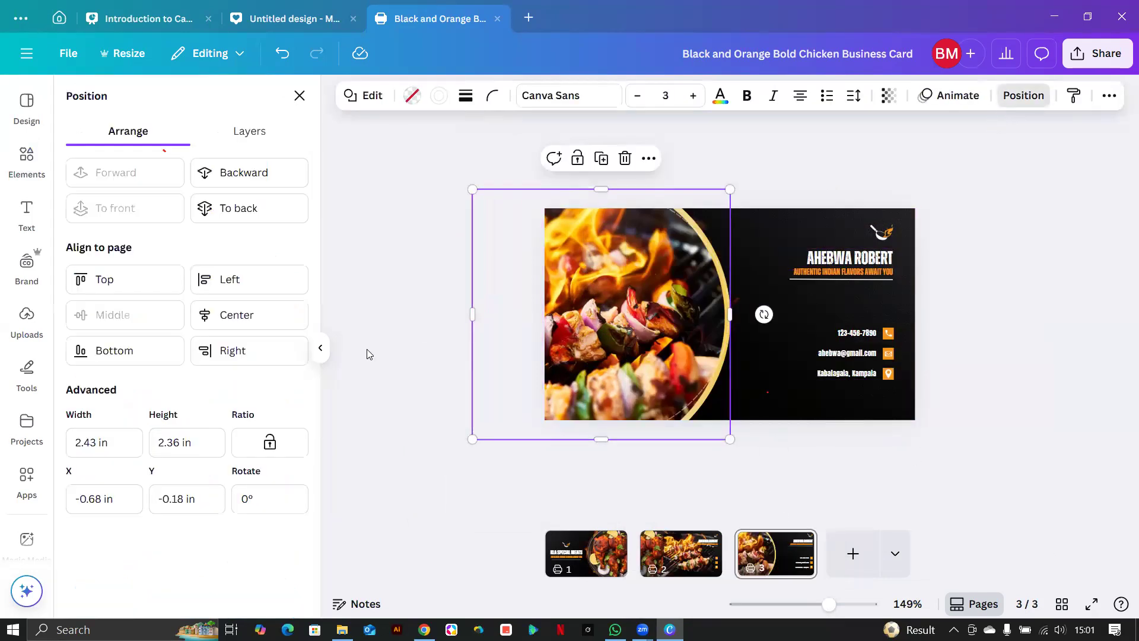
{"action": "left_click", "coordinate": [240, 131]}
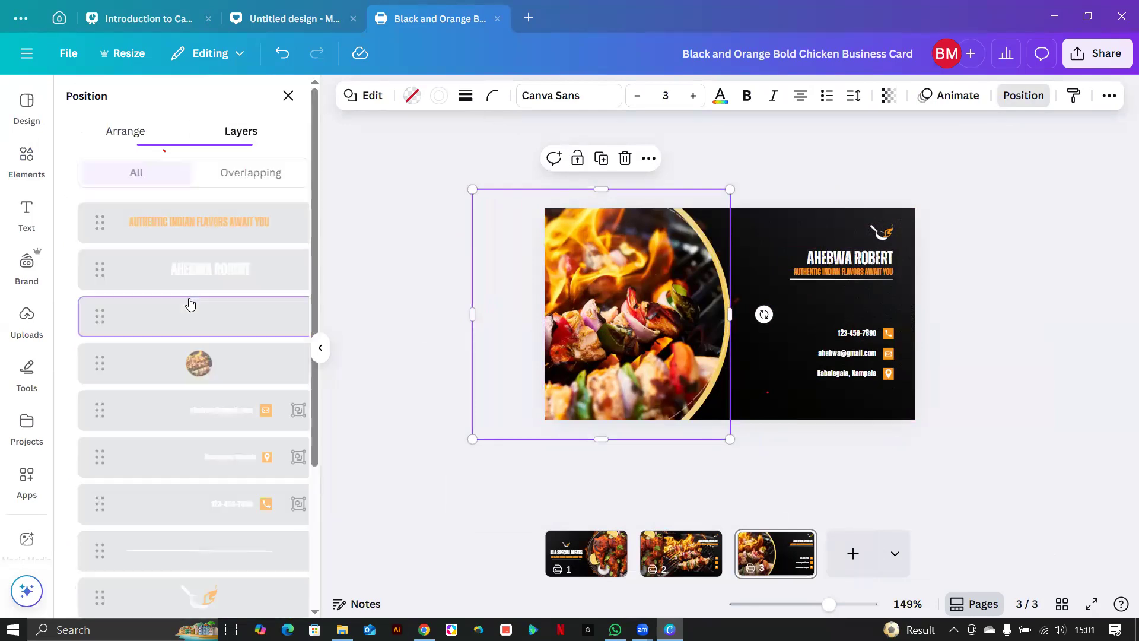
{"action": "left_click_drag", "start_coordinate": [89, 364], "coordinate": [90, 498]}
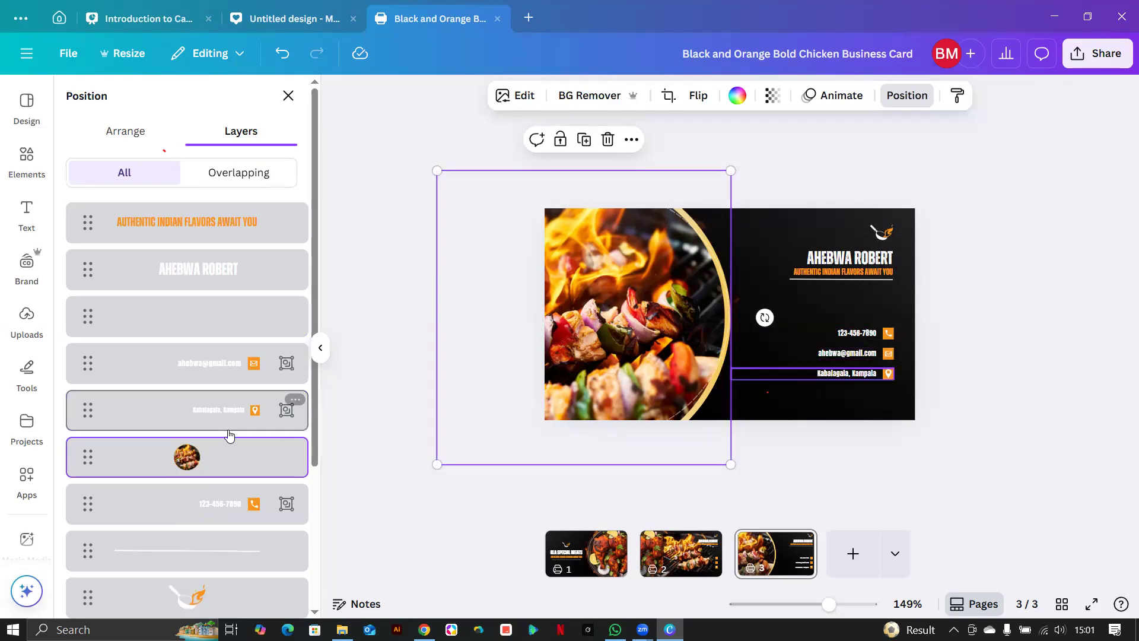
{"action": "scroll", "coordinate": [151, 463], "scroll_direction": "down", "scroll_amount": 3}
{"action": "left_click_drag", "start_coordinate": [83, 257], "coordinate": [72, 564]}
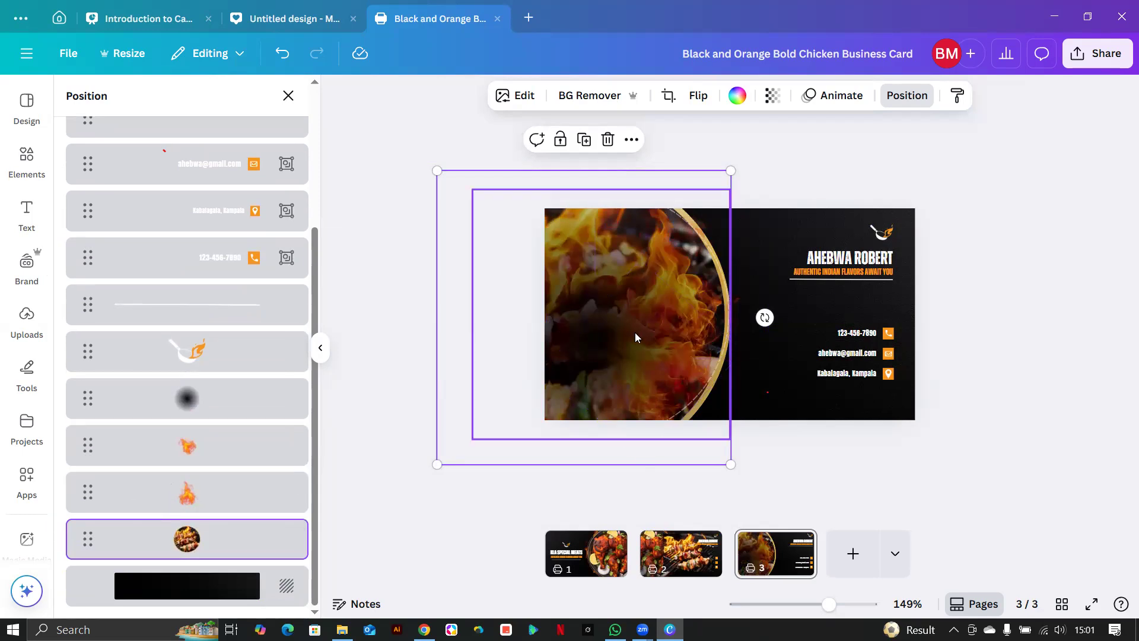
Move the blurred dark circle layer near the bottom, then return to page 2.
{"action": "left_click", "coordinate": [614, 325]}
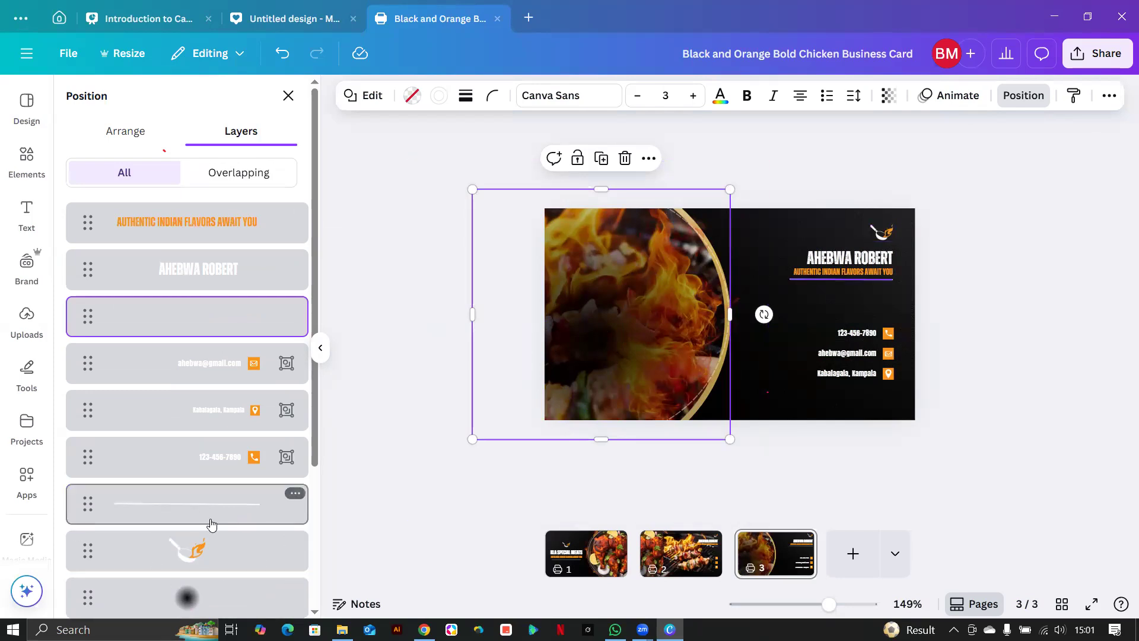
{"action": "scroll", "coordinate": [210, 524], "scroll_direction": "down", "scroll_amount": 4}
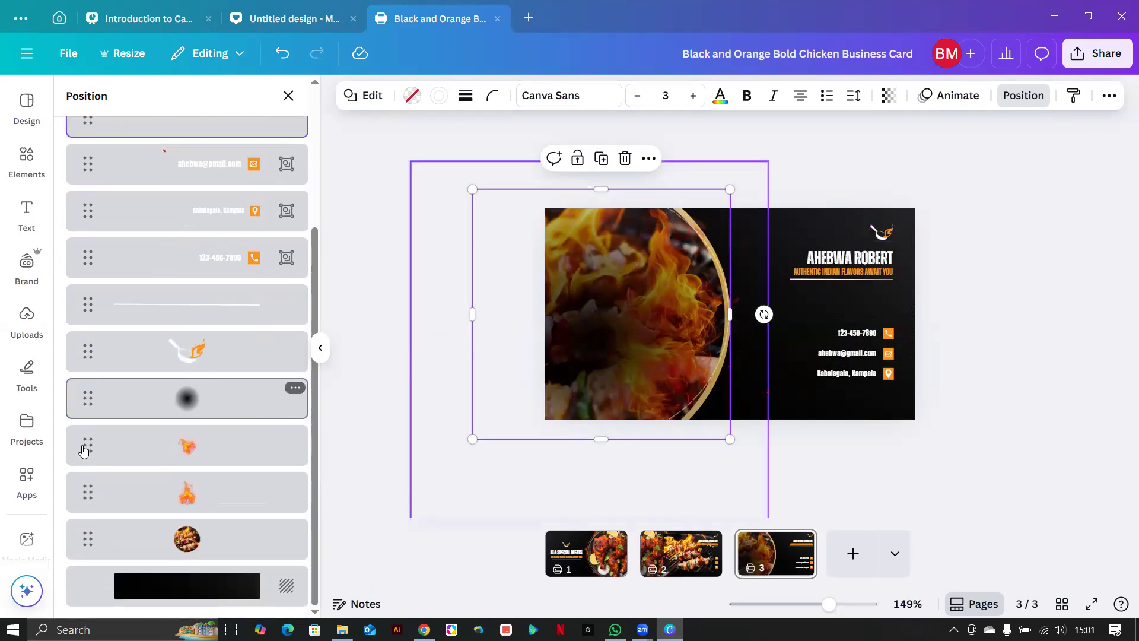
{"action": "left_click_drag", "start_coordinate": [87, 398], "coordinate": [249, 587]}
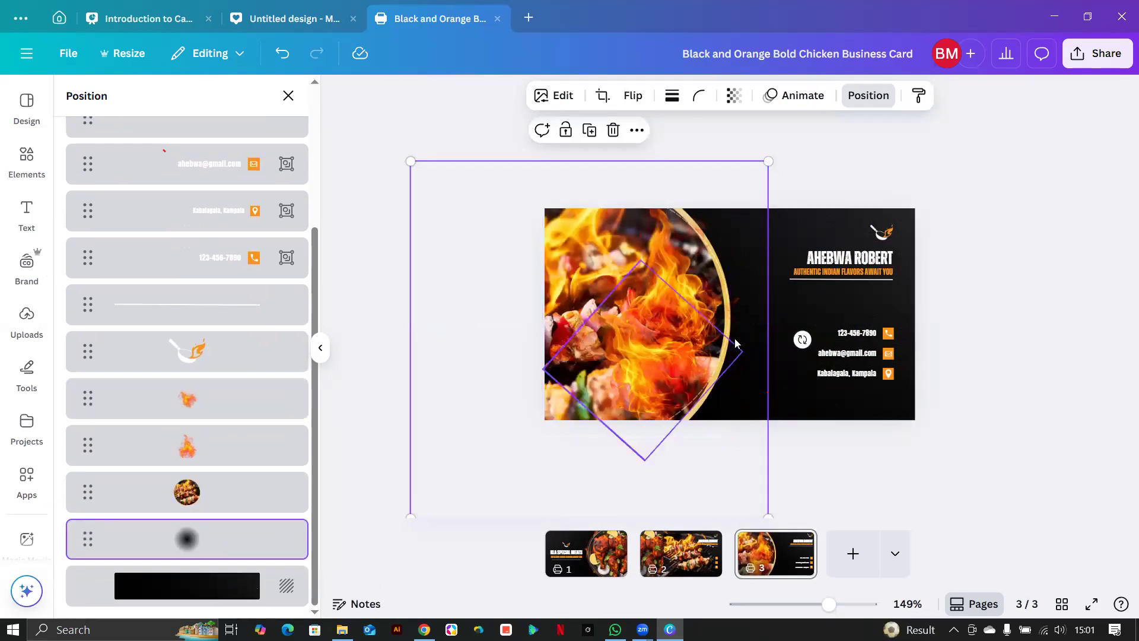
{"action": "left_click", "coordinate": [1040, 435]}
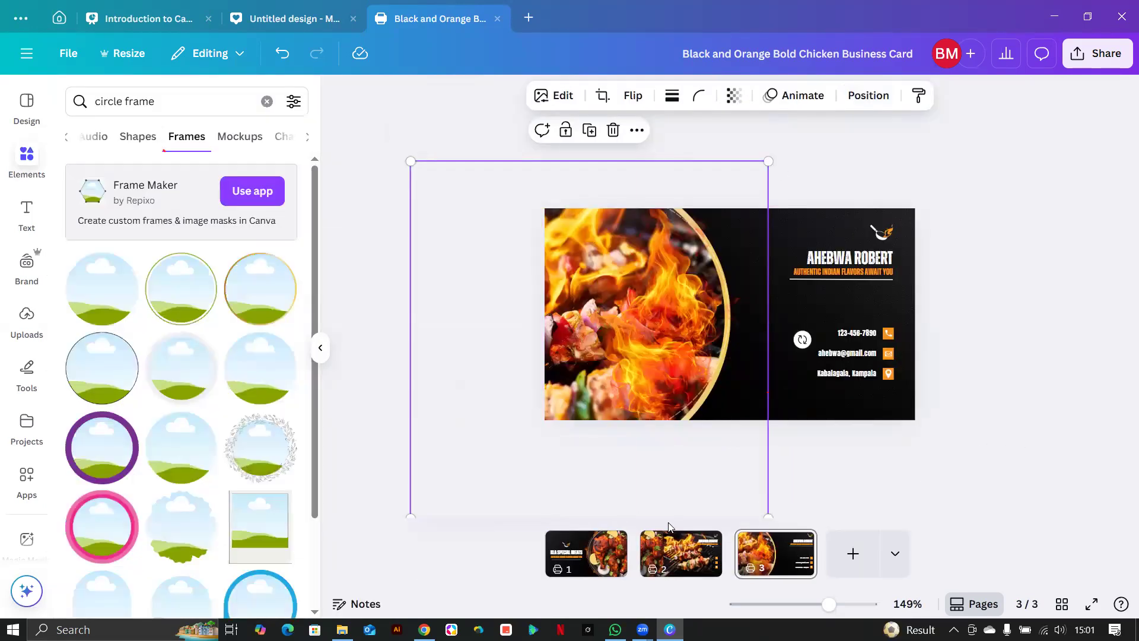
{"action": "left_click", "coordinate": [705, 569]}
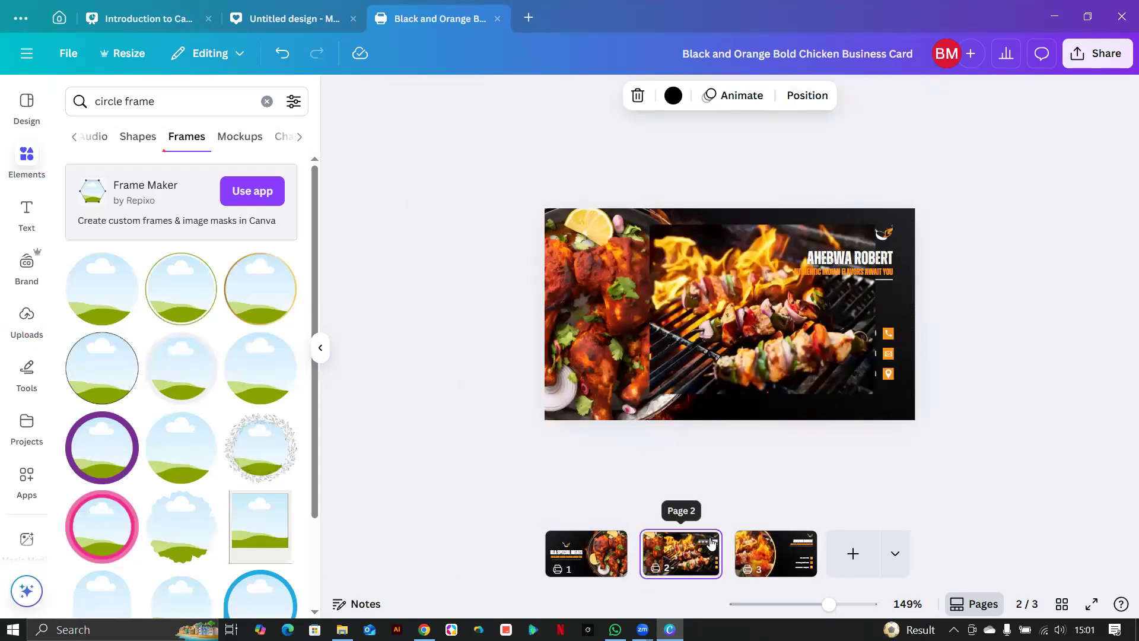
Delete the old page 2 holding the chicken and skewer photos.
{"action": "left_click", "coordinate": [703, 542]}
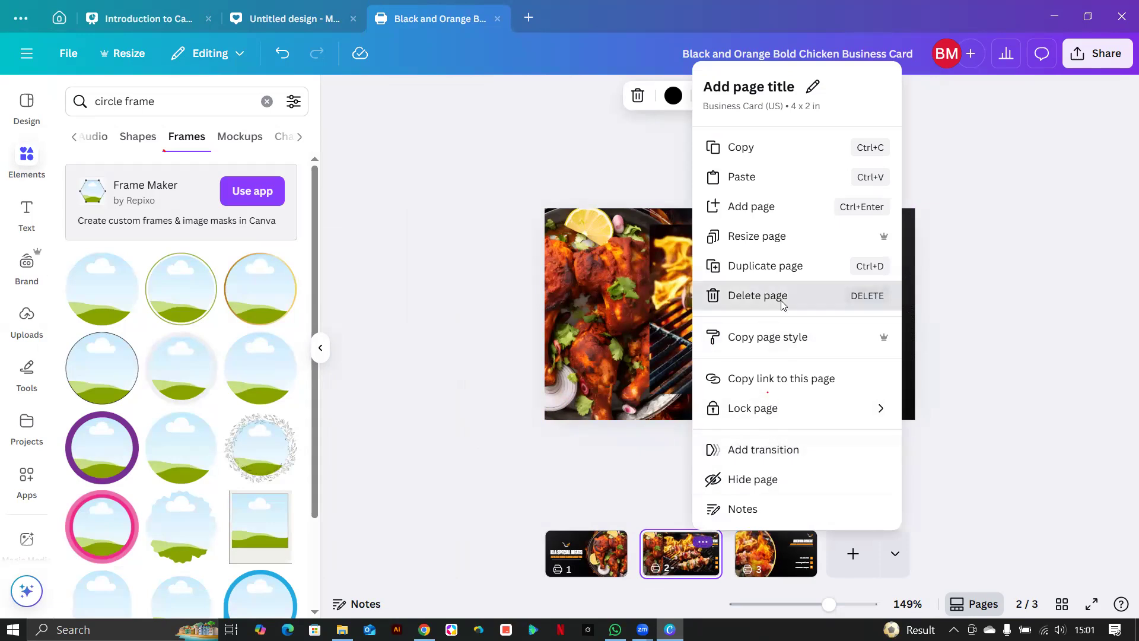
{"action": "left_click", "coordinate": [779, 300]}
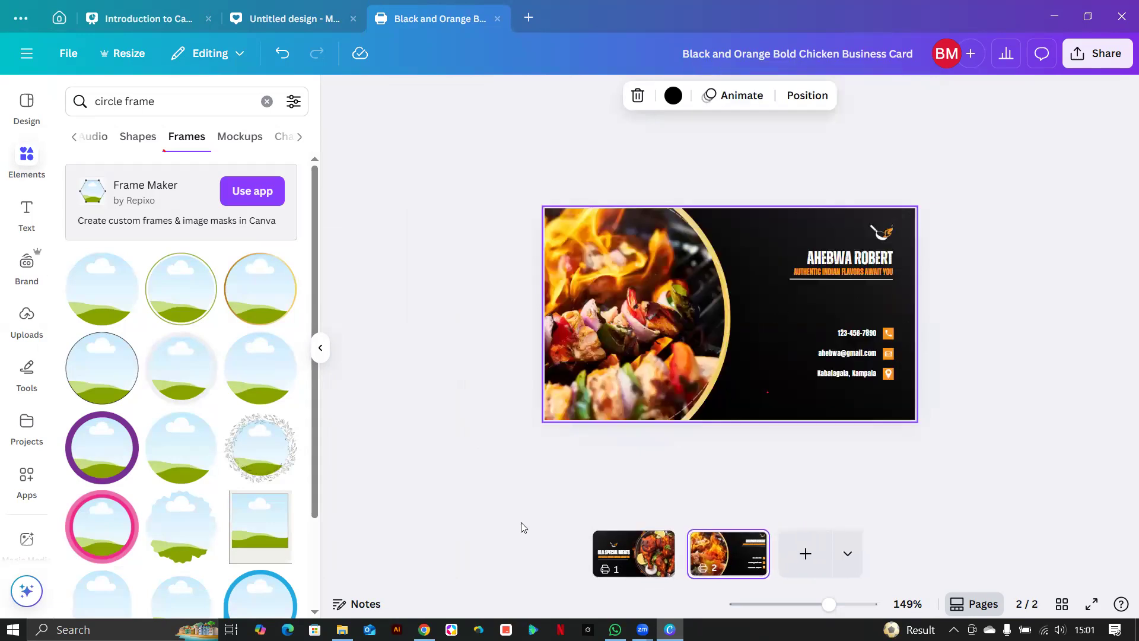
{"action": "left_click", "coordinate": [1103, 58]}
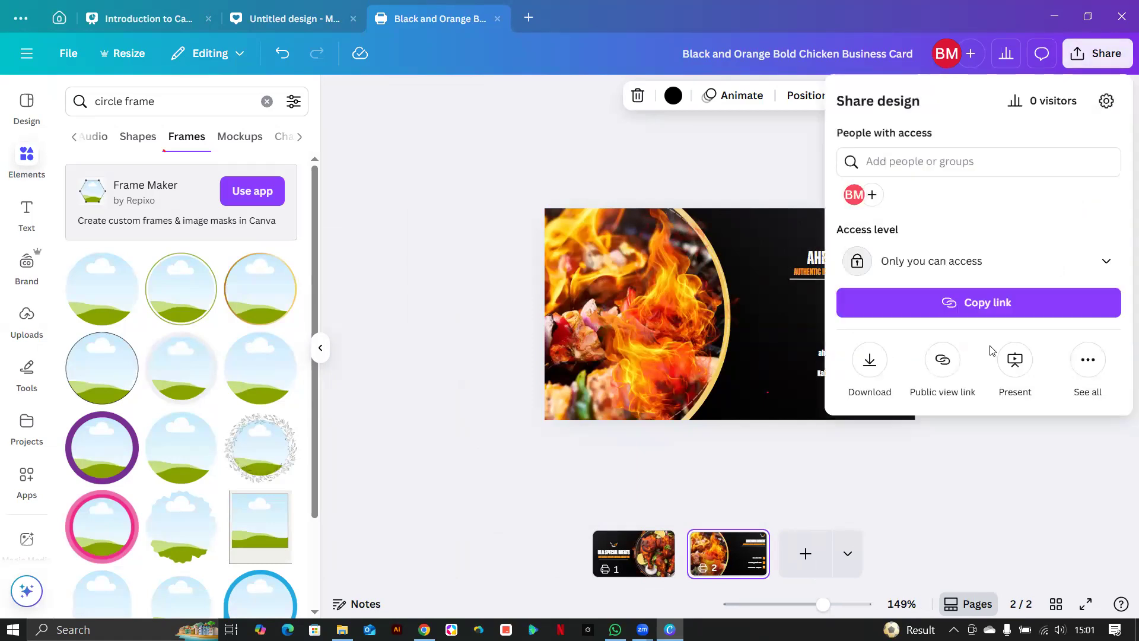
Download pages 1–2 as PDF Print with the RGB colour profile, after briefly trying CMYK.
{"action": "left_click", "coordinate": [869, 363]}
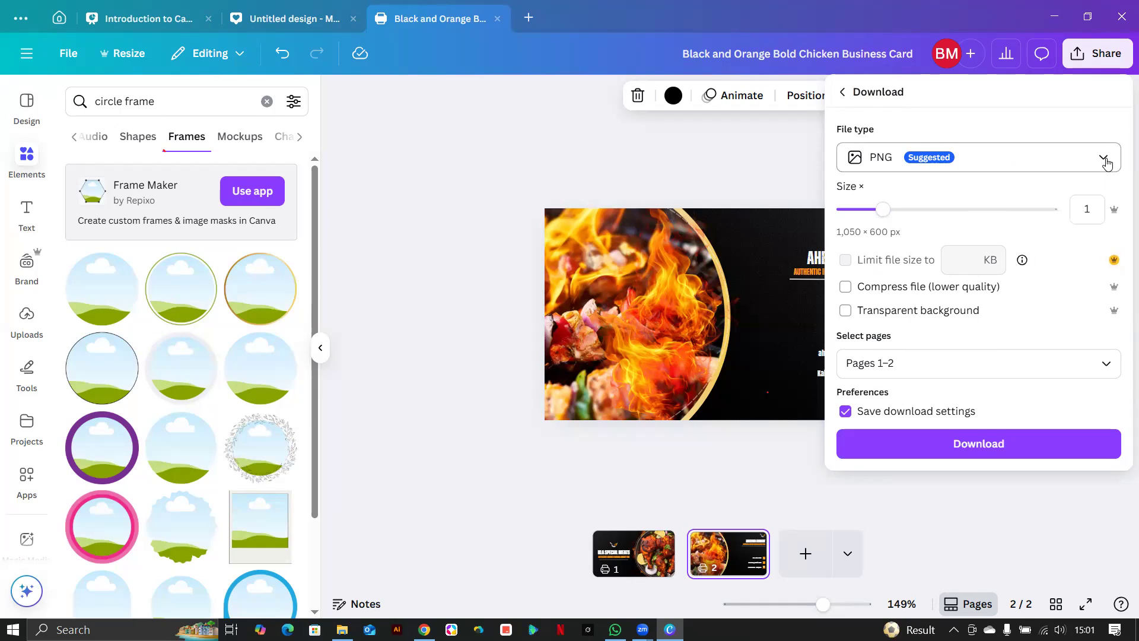
{"action": "left_click", "coordinate": [1105, 159]}
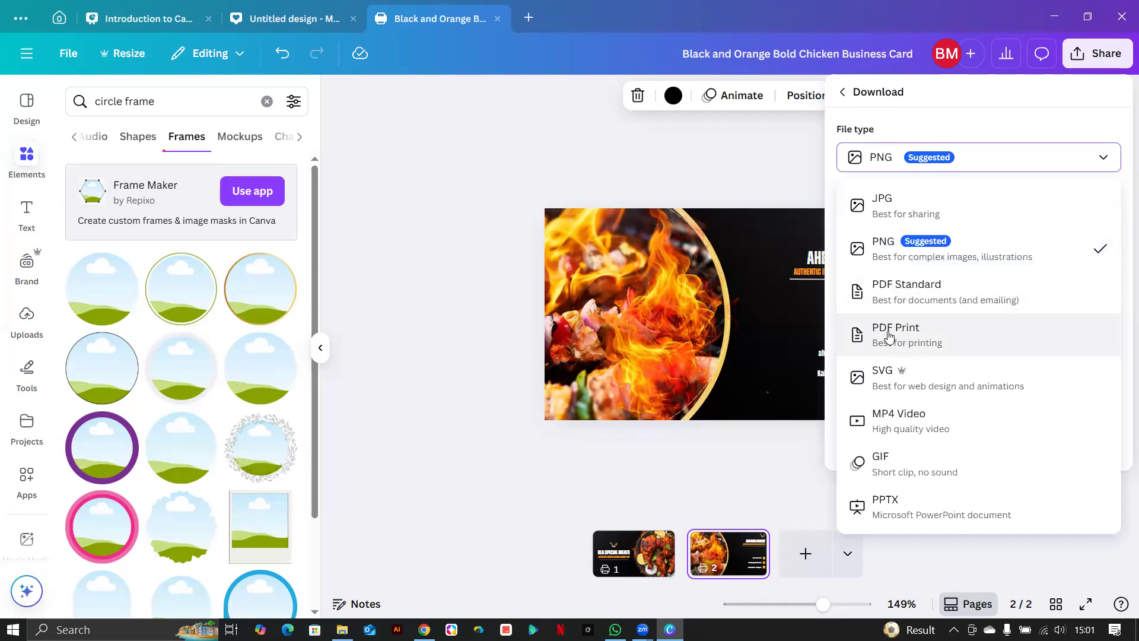
{"action": "left_click", "coordinate": [914, 346]}
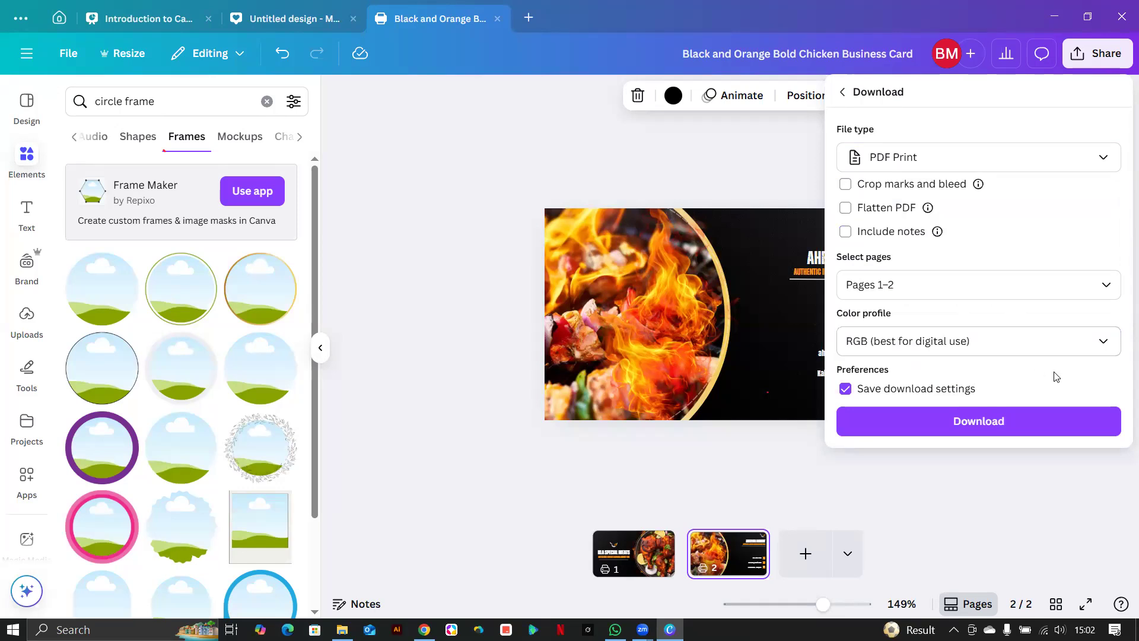
{"action": "left_click", "coordinate": [1073, 339]}
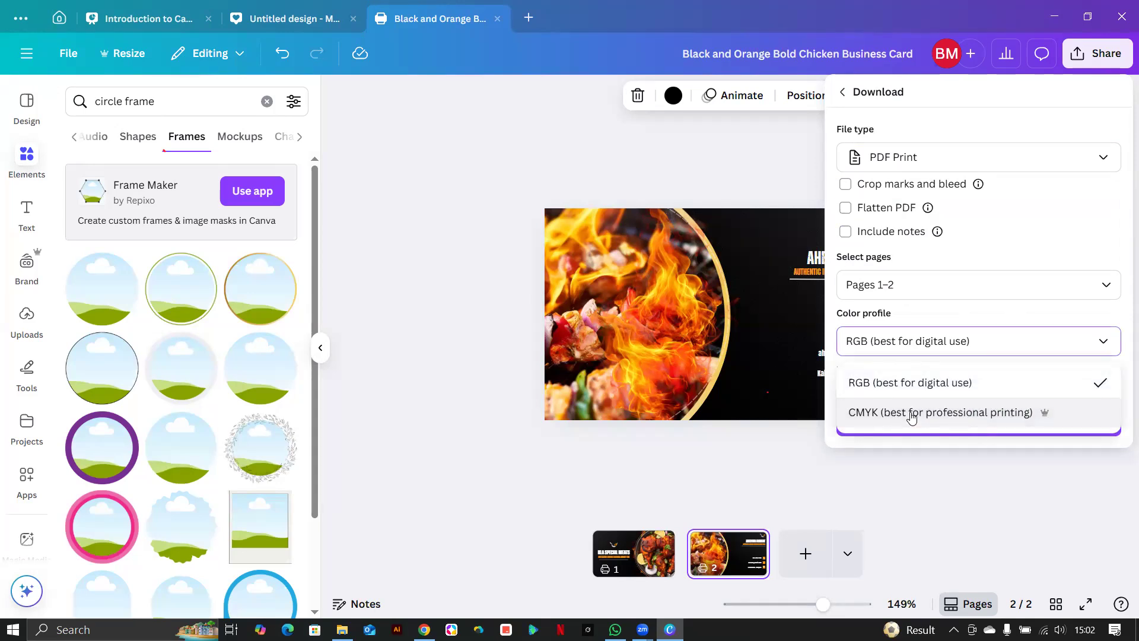
{"action": "left_click", "coordinate": [912, 414]}
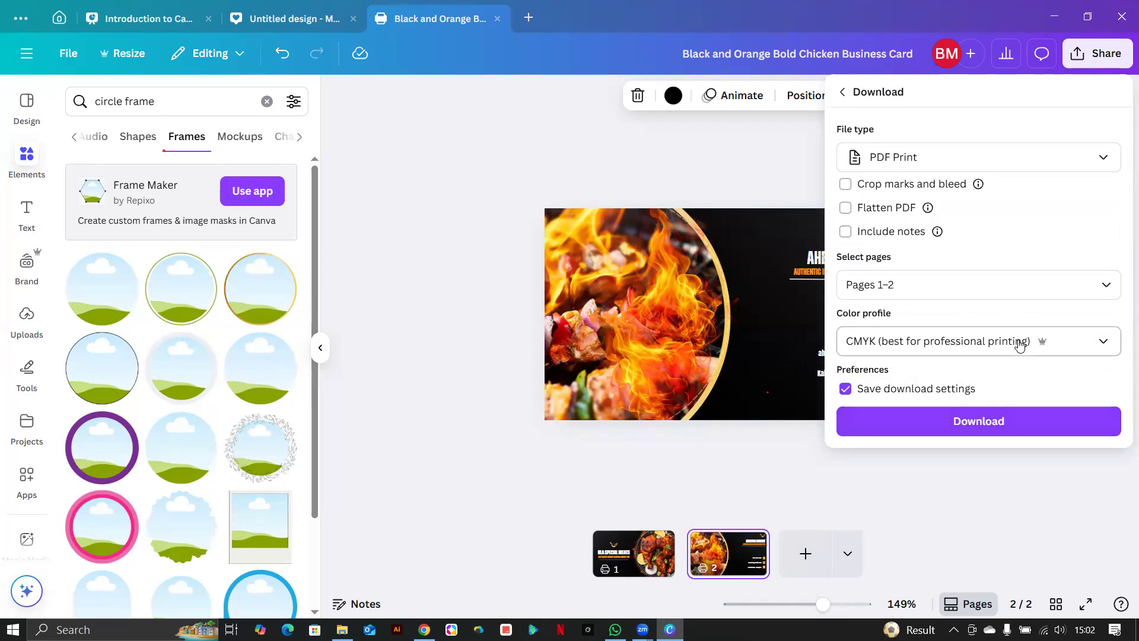
{"action": "left_click", "coordinate": [1066, 344]}
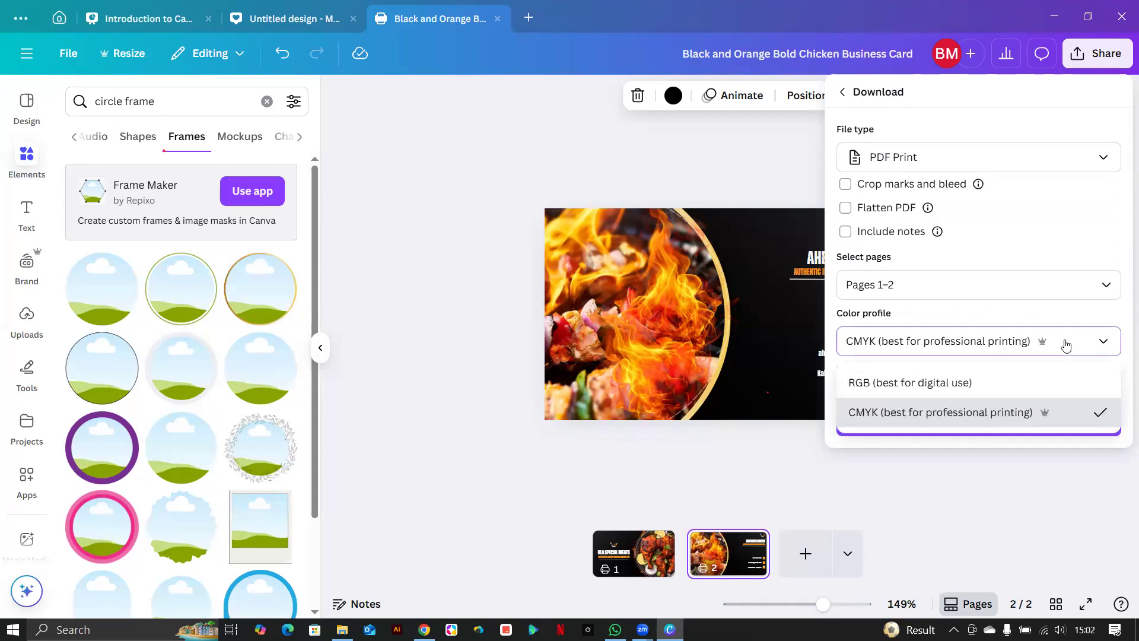
{"action": "left_click", "coordinate": [967, 384]}
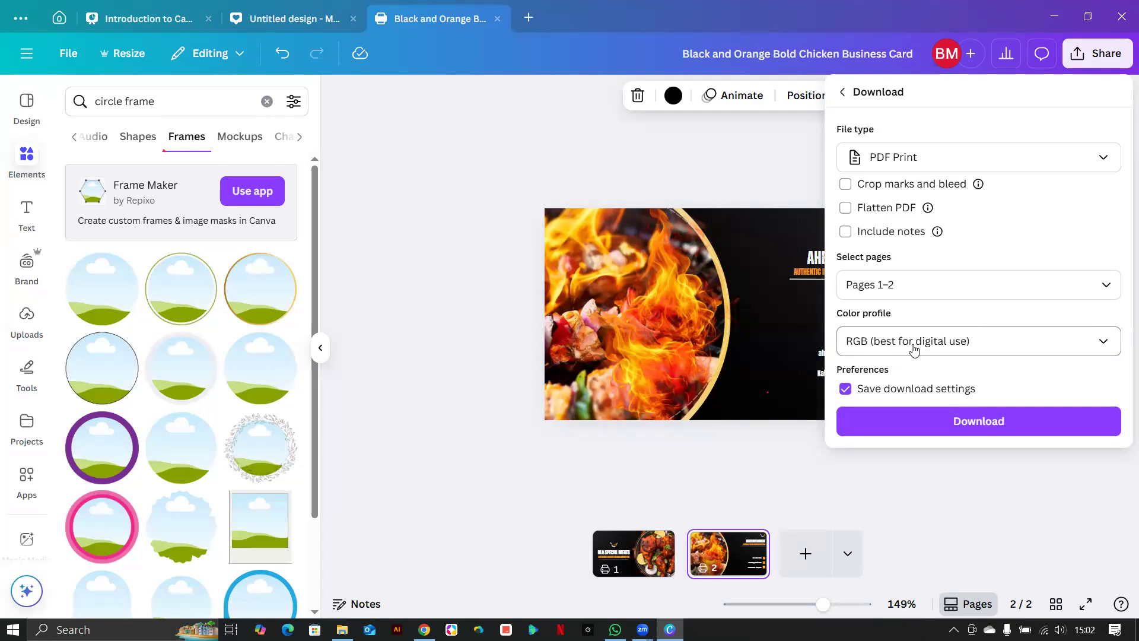
{"action": "left_click", "coordinate": [950, 423]}
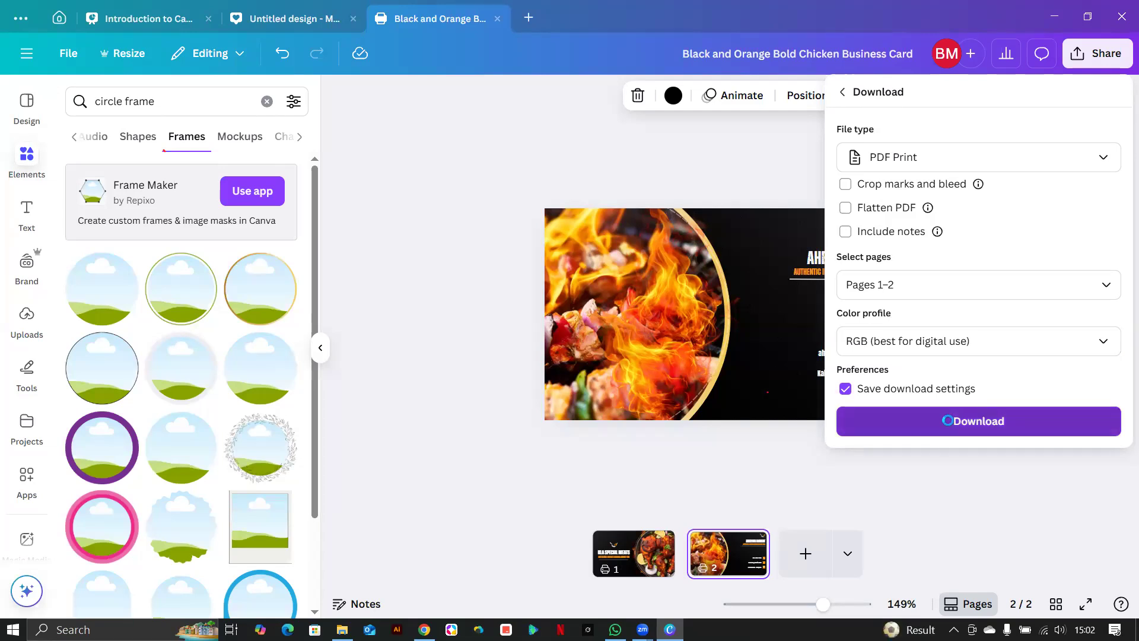
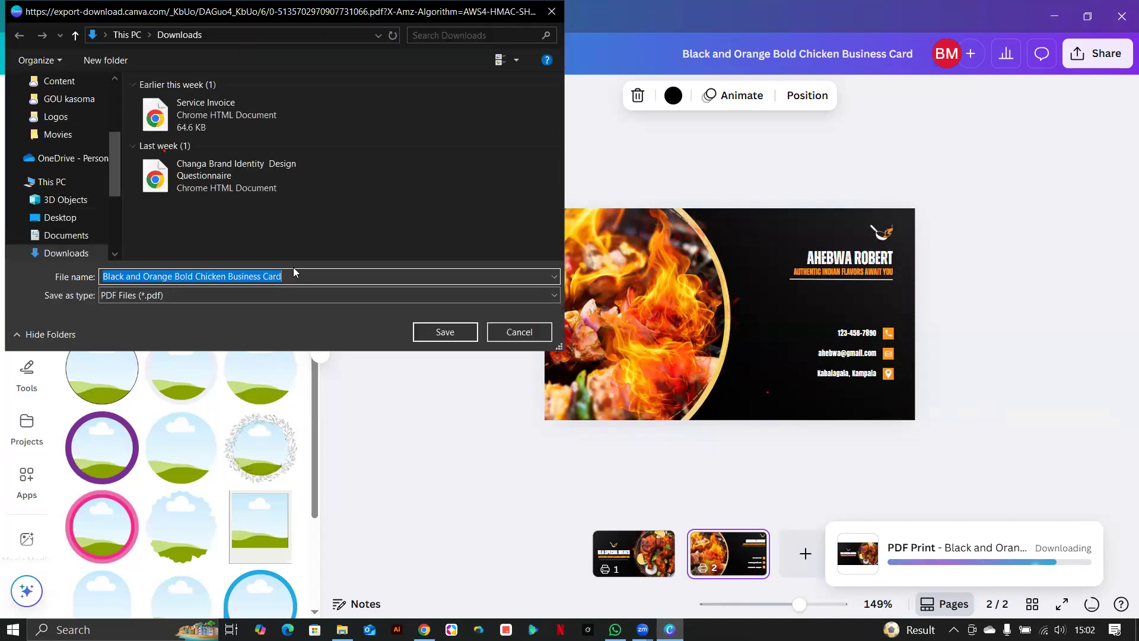
Save the business card PDF to Downloads under a new file name, then return to Canva.
{"action": "type", "text": "A"}
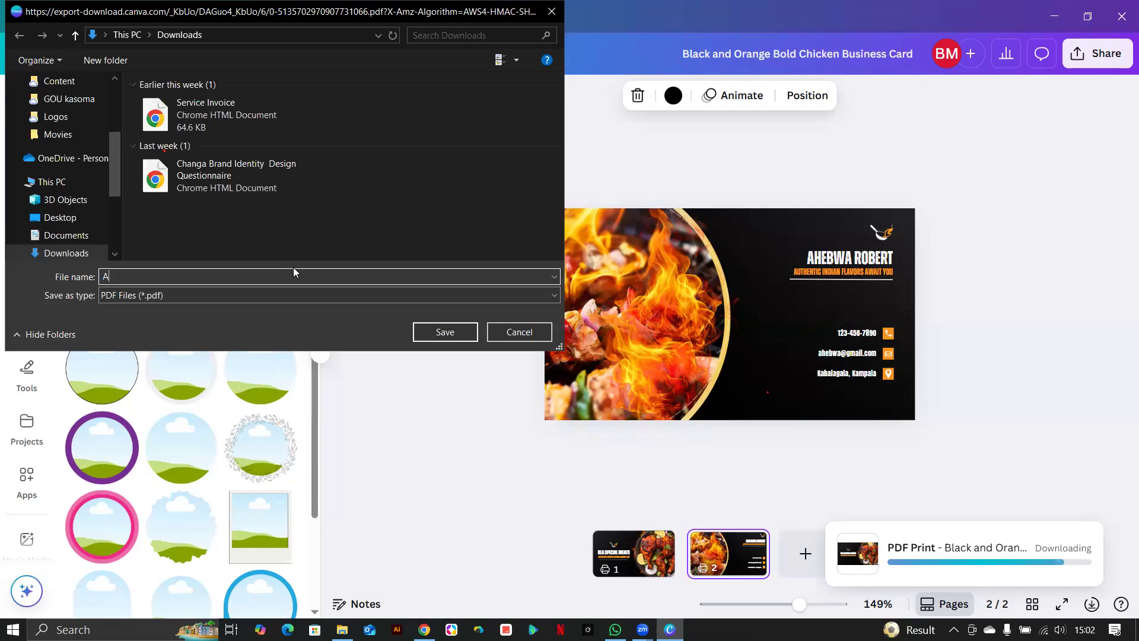
{"action": "type", "text": "hebwas business card"}
{"action": "key", "text": "Return"}
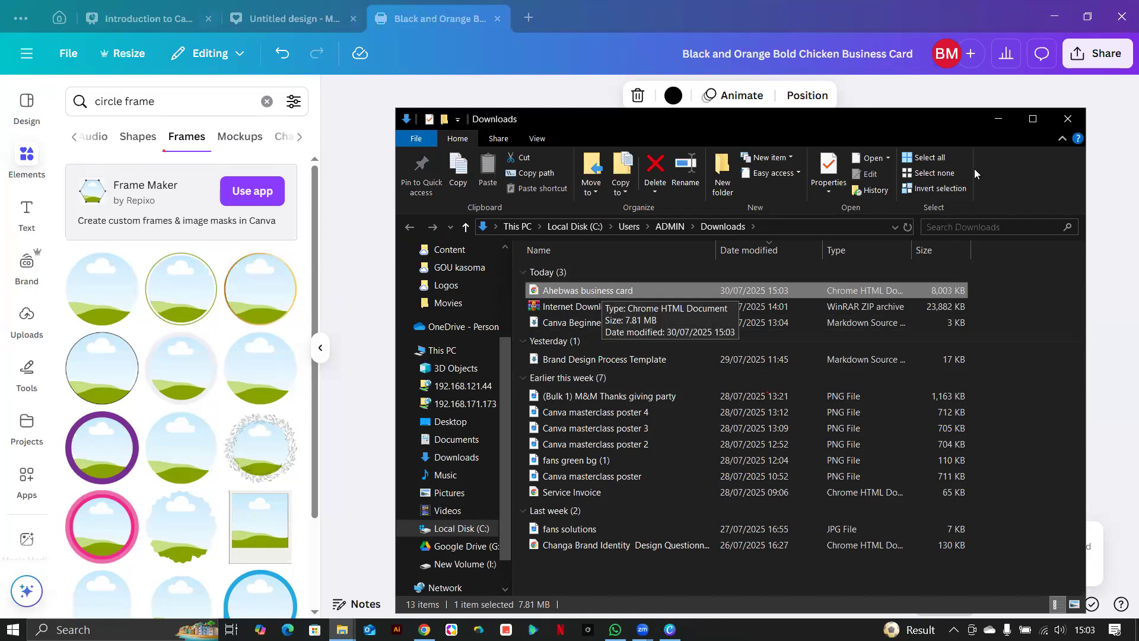
{"action": "key", "text": "alt+Tab"}
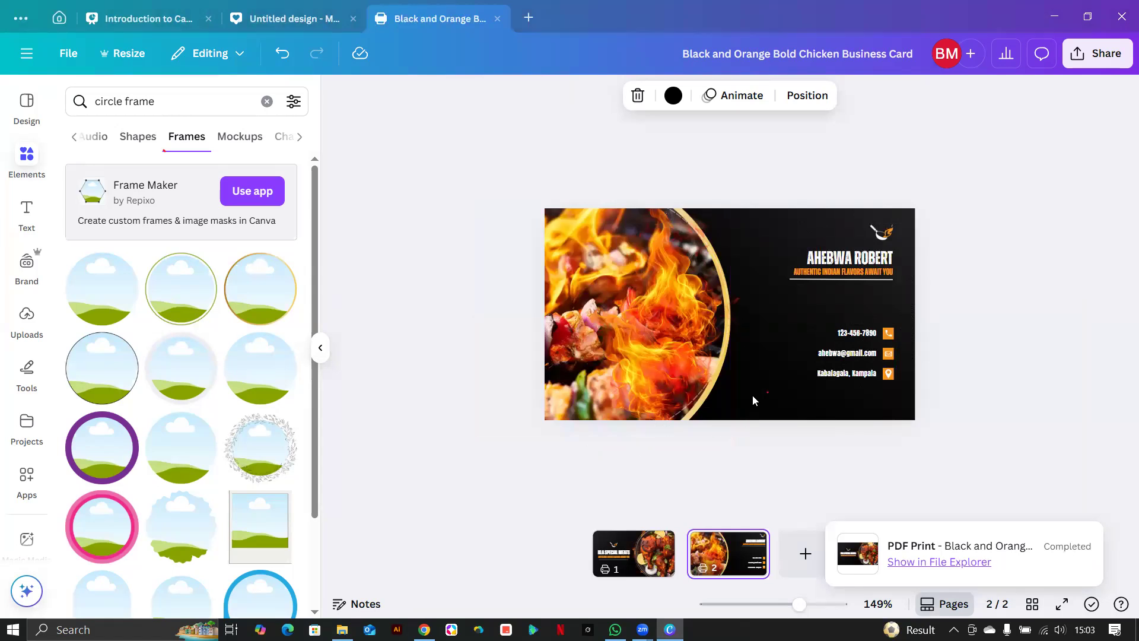
Leave the business card editor and go to the Canva home page.
{"action": "left_click", "coordinate": [948, 298]}
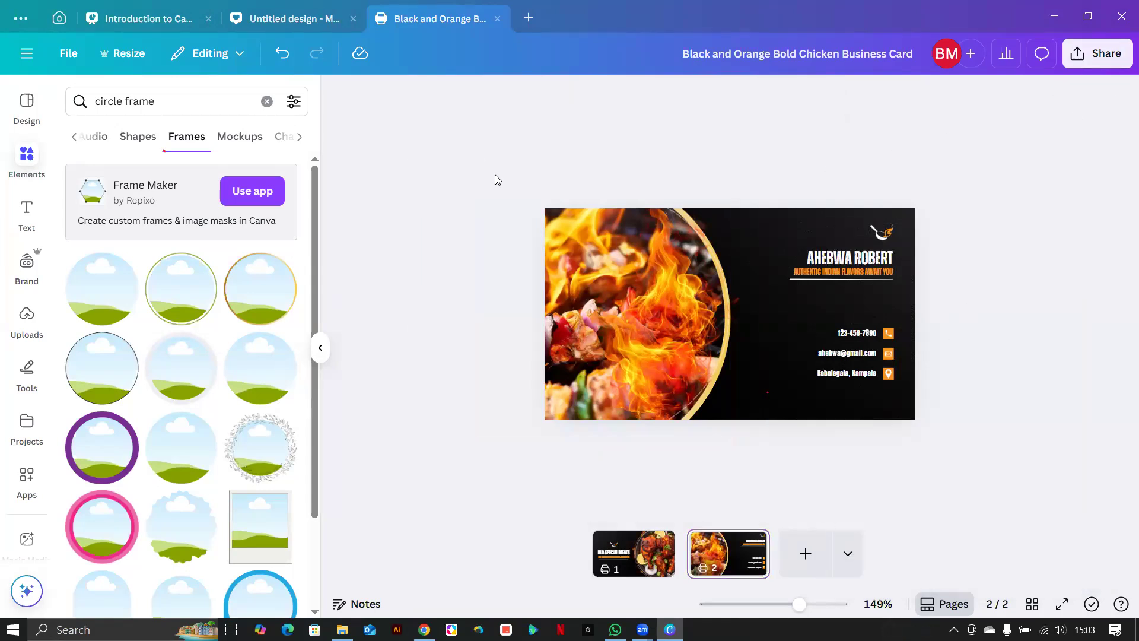
{"action": "left_click", "coordinate": [795, 302]}
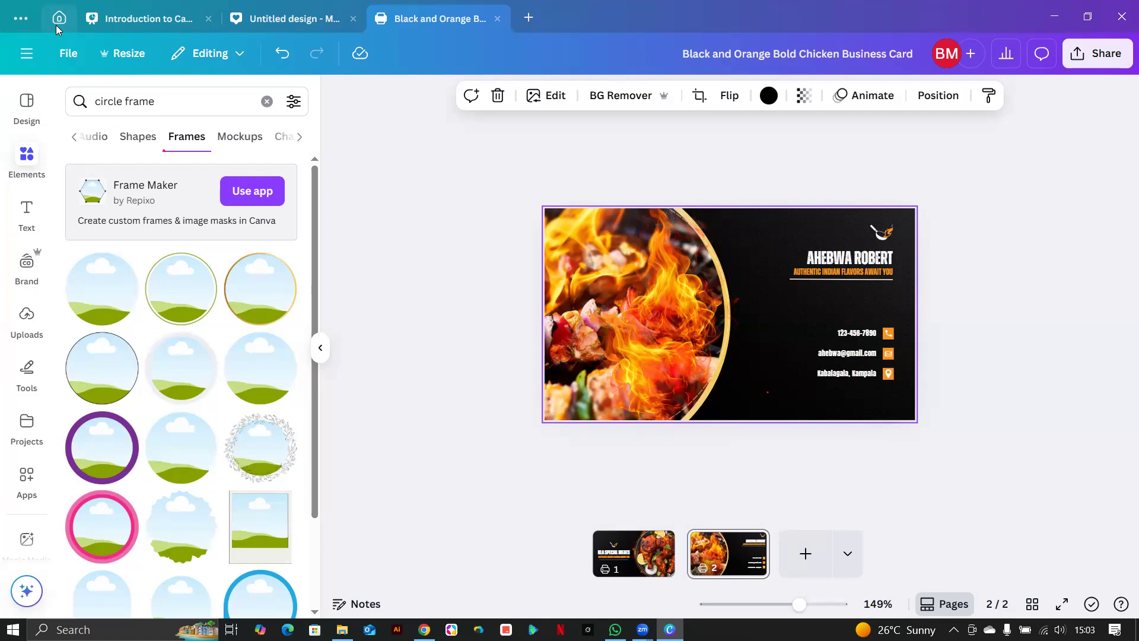
{"action": "left_click", "coordinate": [408, 208]}
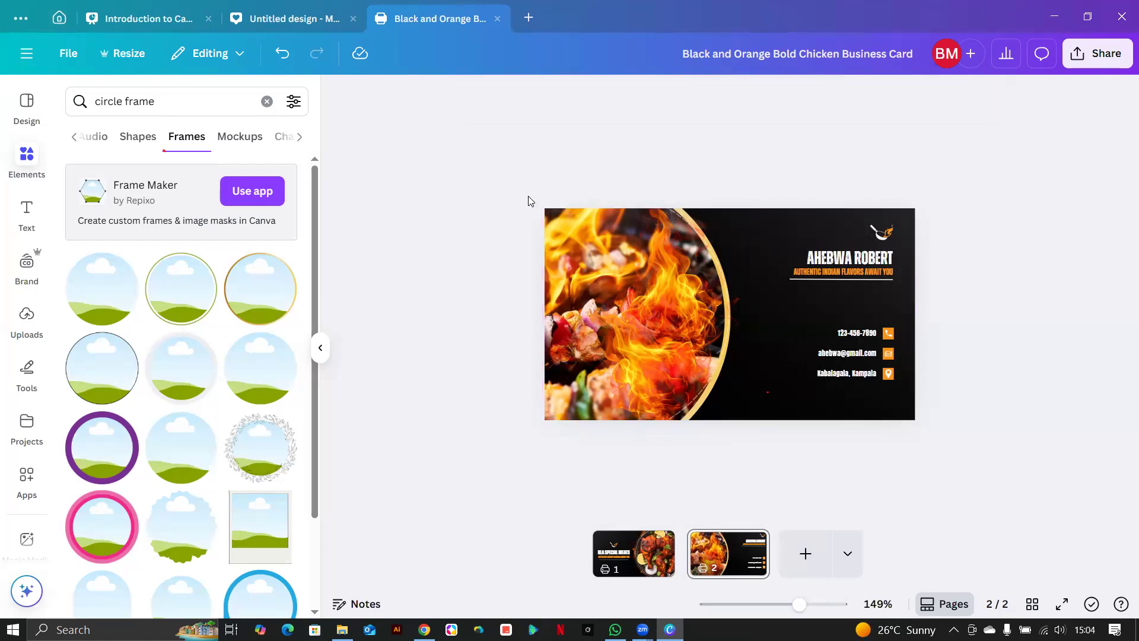
{"action": "left_click", "coordinate": [27, 107]}
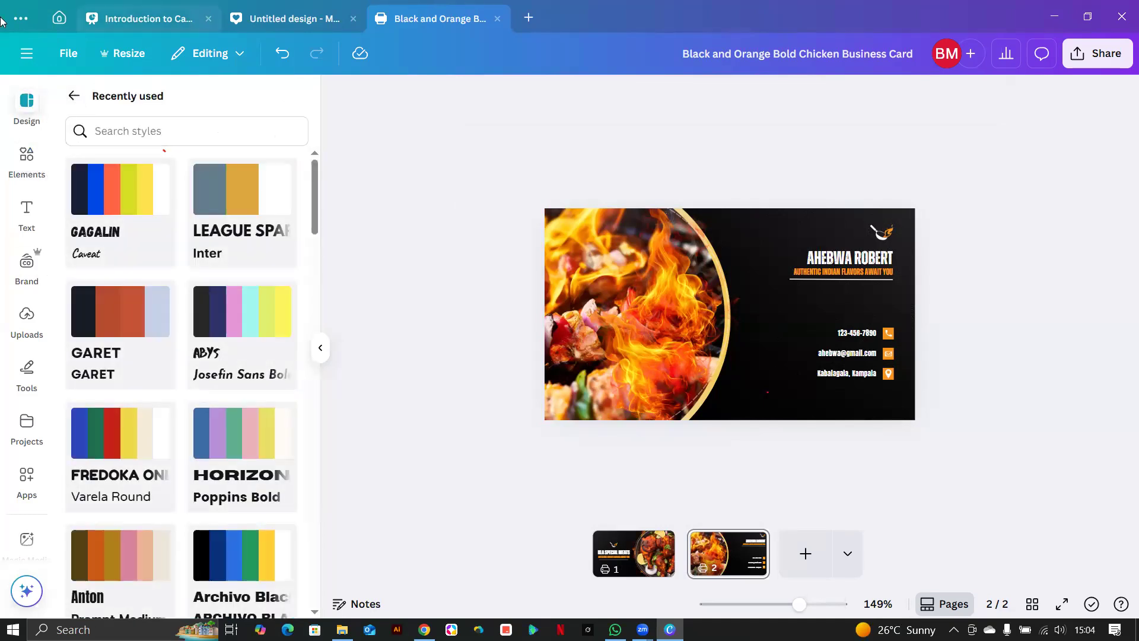
{"action": "left_click", "coordinate": [58, 20]}
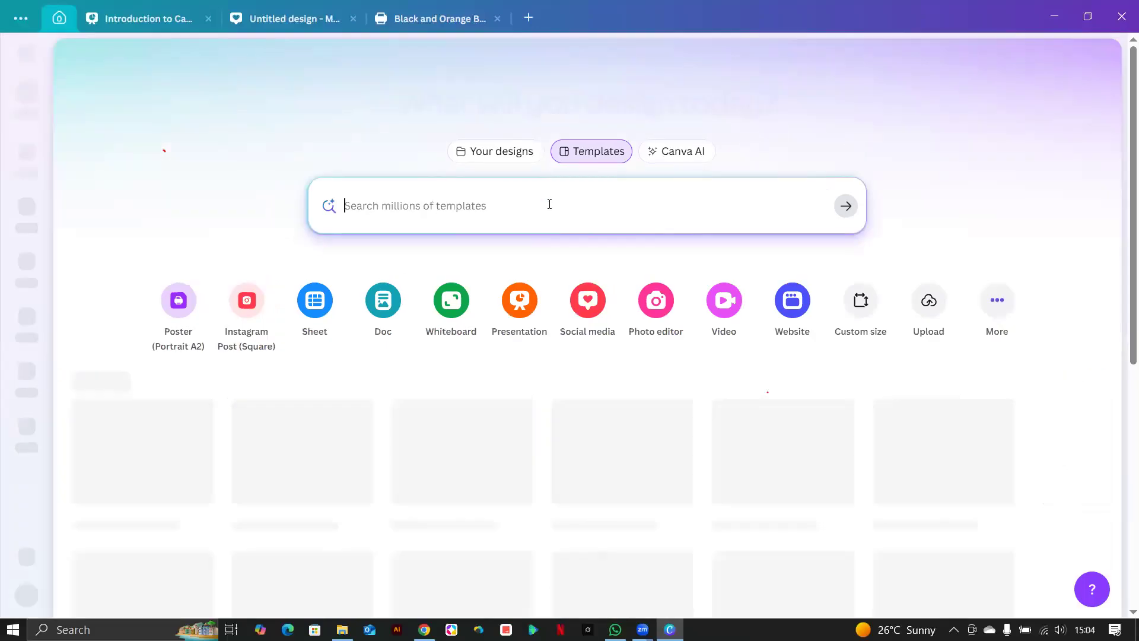
{"action": "left_click", "coordinate": [550, 204]}
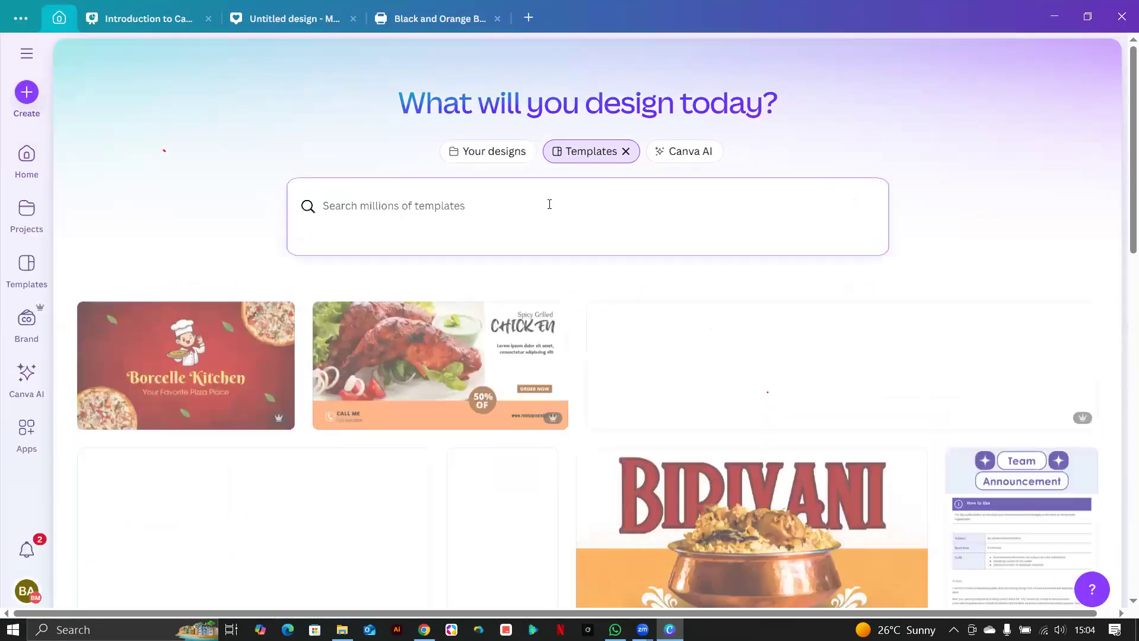
{"action": "type", "text": "instagram"}
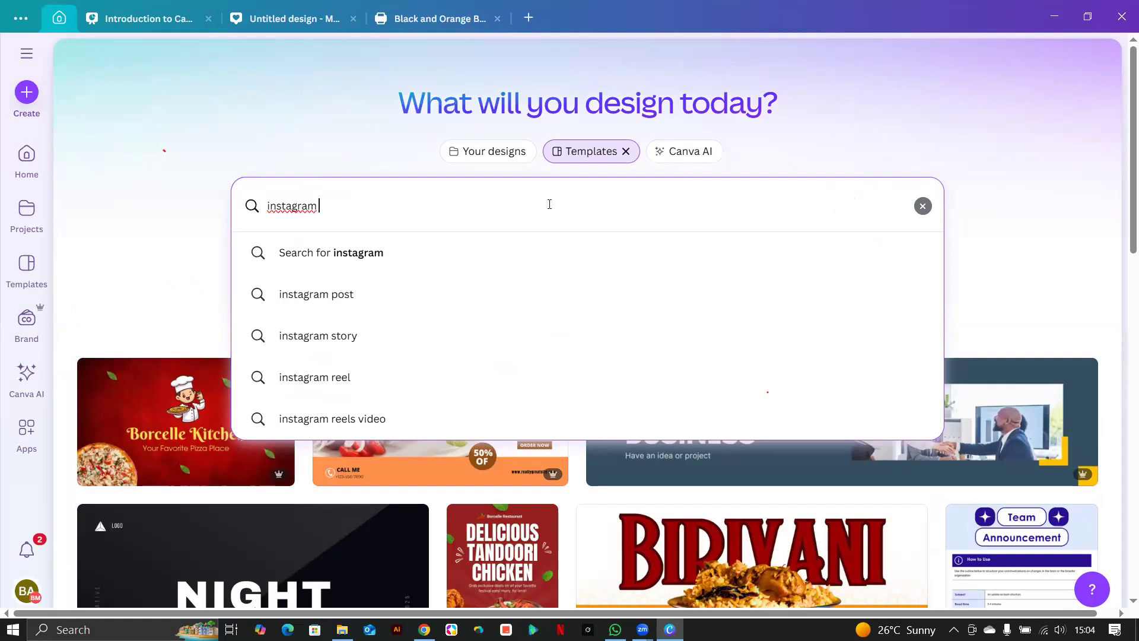
{"action": "type", "text": "rte"}
{"action": "key", "text": "BackSpace"}
{"action": "key", "text": "BackSpace"}
{"action": "type", "text": "ecruitment"}
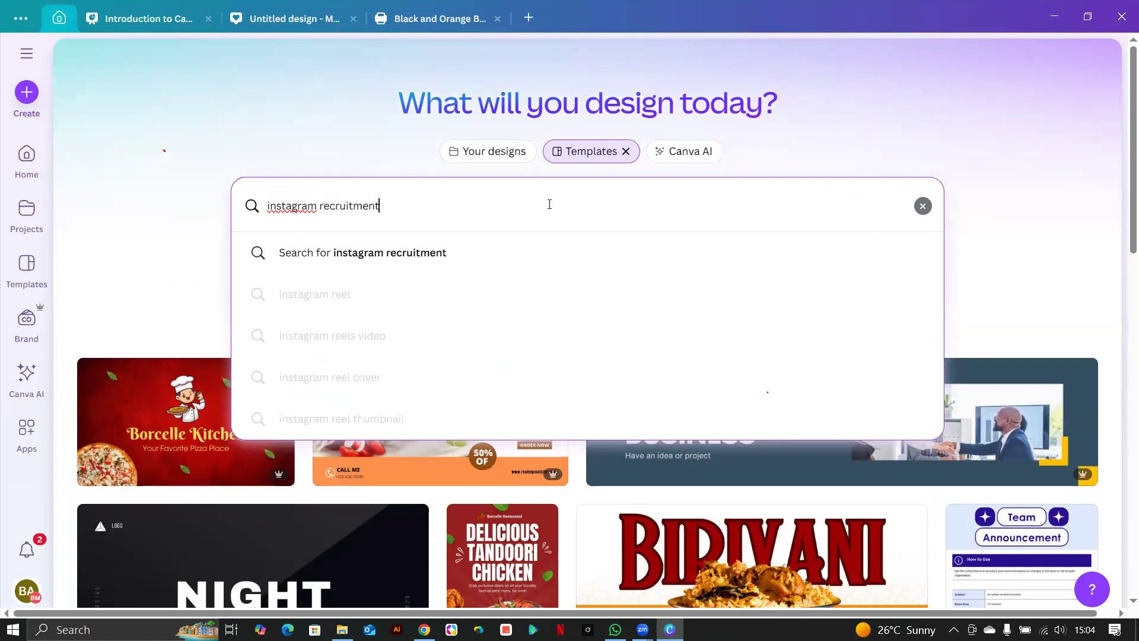
{"action": "type", "text": " post"}
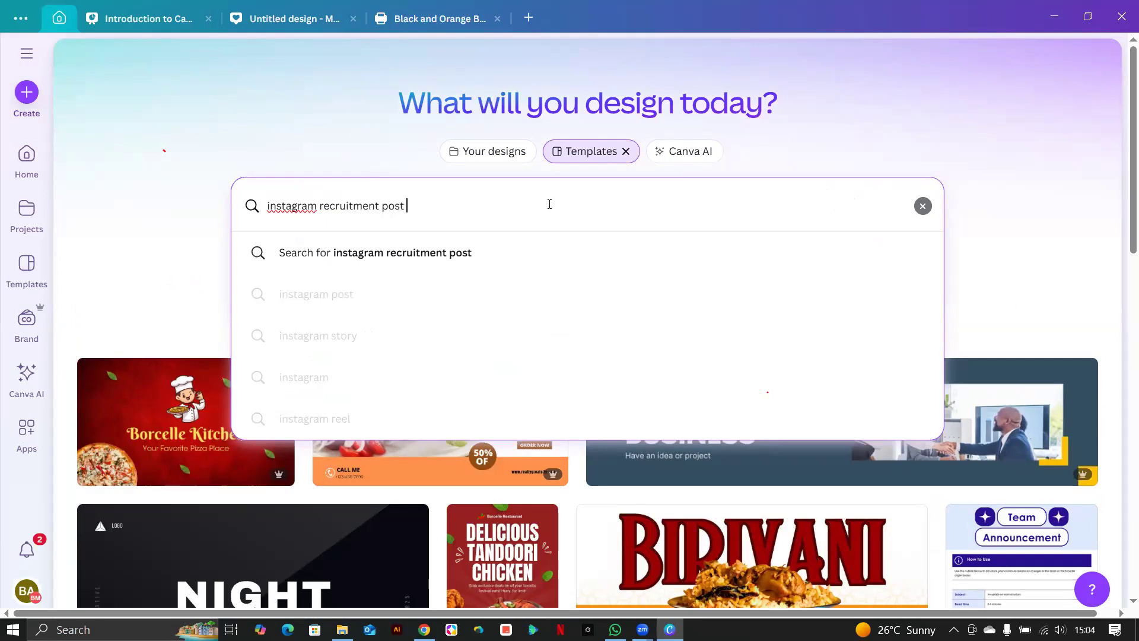
{"action": "key", "text": "Return"}
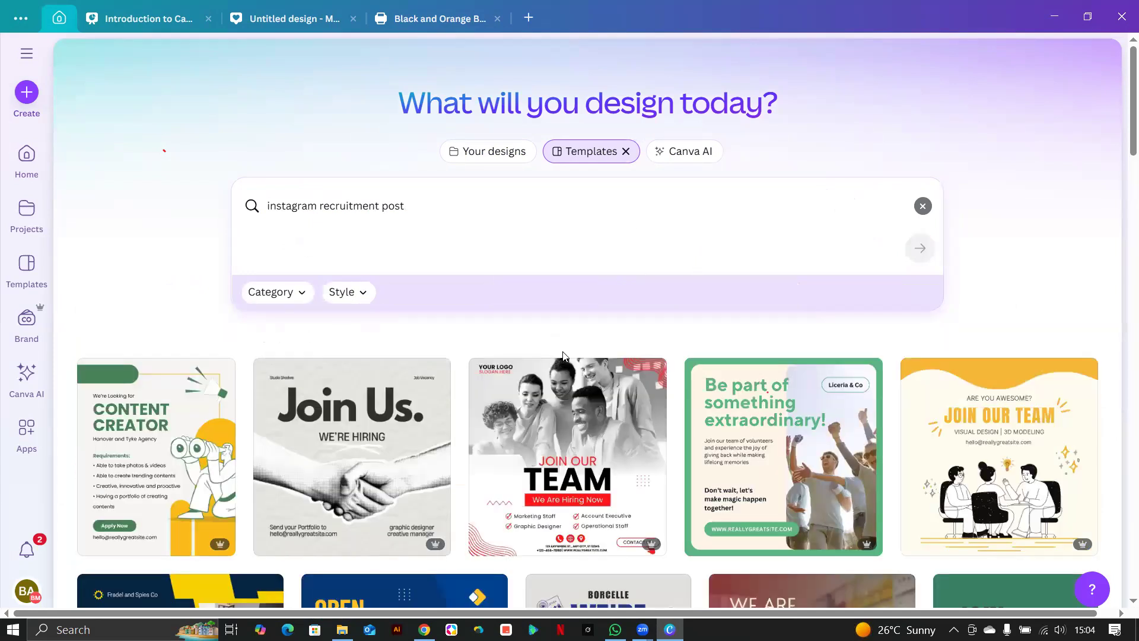
{"action": "scroll", "coordinate": [563, 355], "scroll_direction": "down", "scroll_amount": 1}
{"action": "scroll", "coordinate": [475, 365], "scroll_direction": "down", "scroll_amount": 5}
{"action": "scroll", "coordinate": [396, 373], "scroll_direction": "up", "scroll_amount": 4}
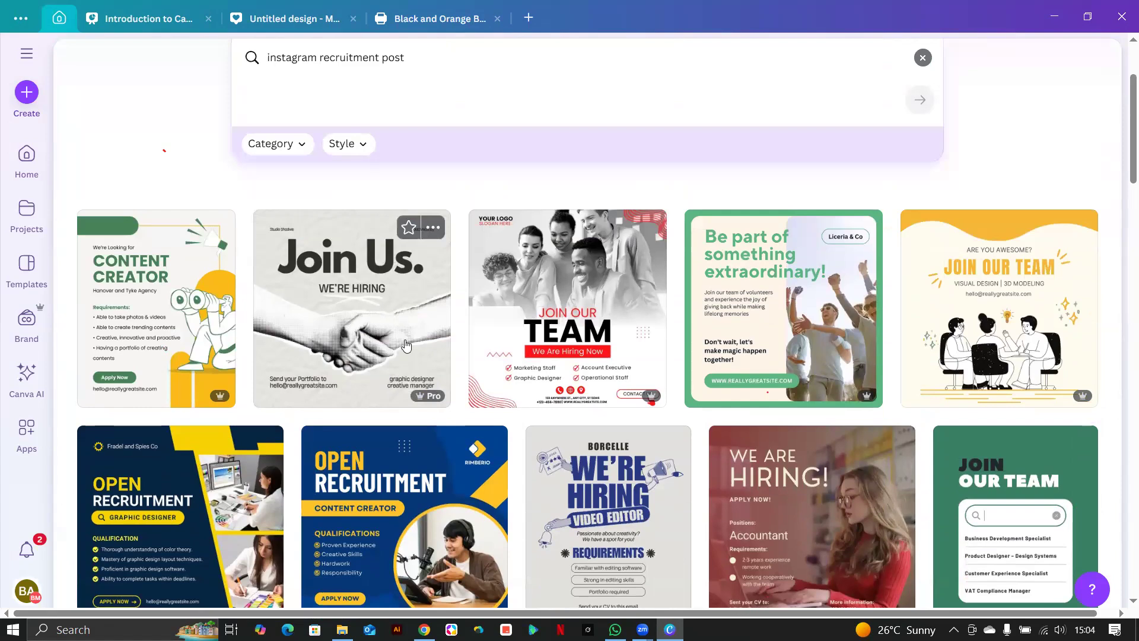
{"action": "scroll", "coordinate": [612, 363], "scroll_direction": "down", "scroll_amount": 1}
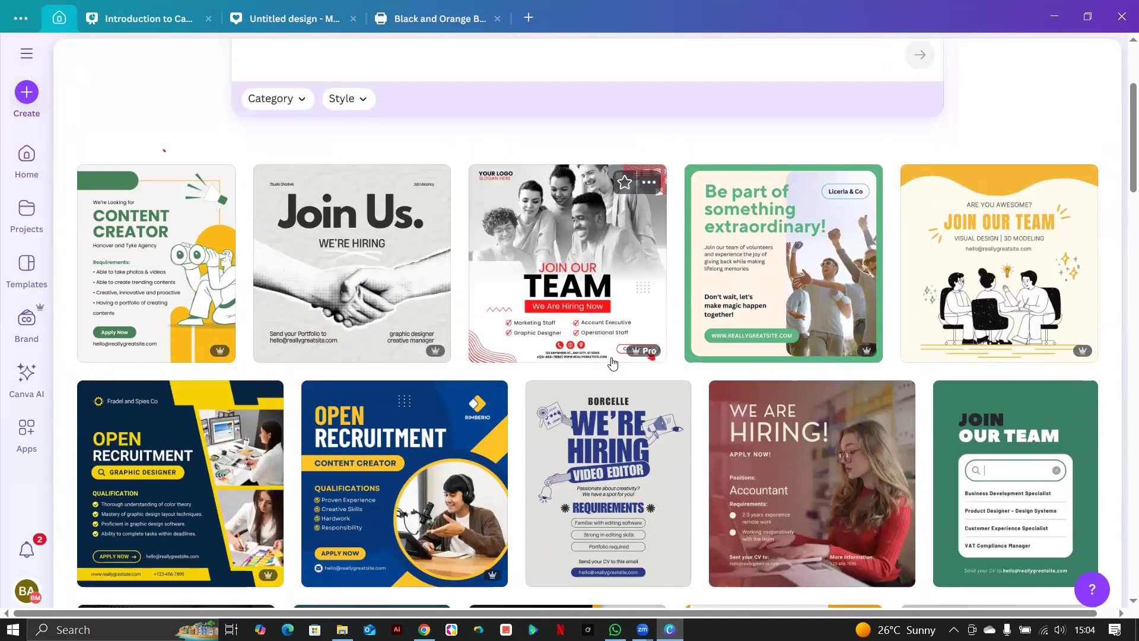
{"action": "scroll", "coordinate": [613, 363], "scroll_direction": "down", "scroll_amount": 5}
{"action": "scroll", "coordinate": [613, 363], "scroll_direction": "up", "scroll_amount": 7}
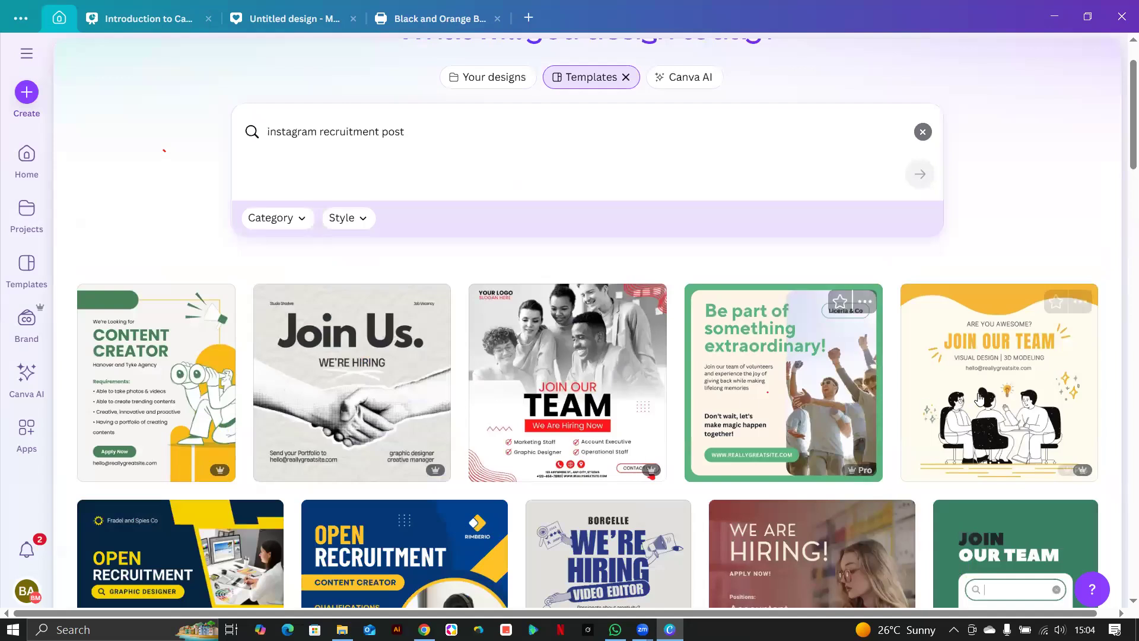
{"action": "scroll", "coordinate": [680, 393], "scroll_direction": "down", "scroll_amount": 2}
{"action": "scroll", "coordinate": [680, 393], "scroll_direction": "down", "scroll_amount": 7}
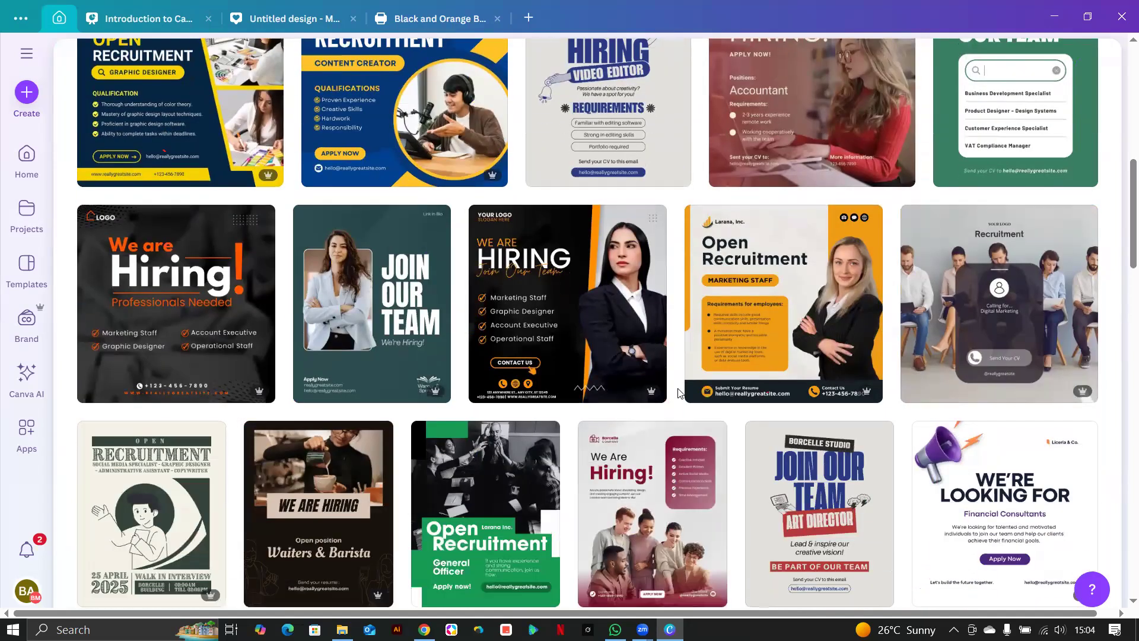
{"action": "scroll", "coordinate": [680, 394], "scroll_direction": "down", "scroll_amount": 5}
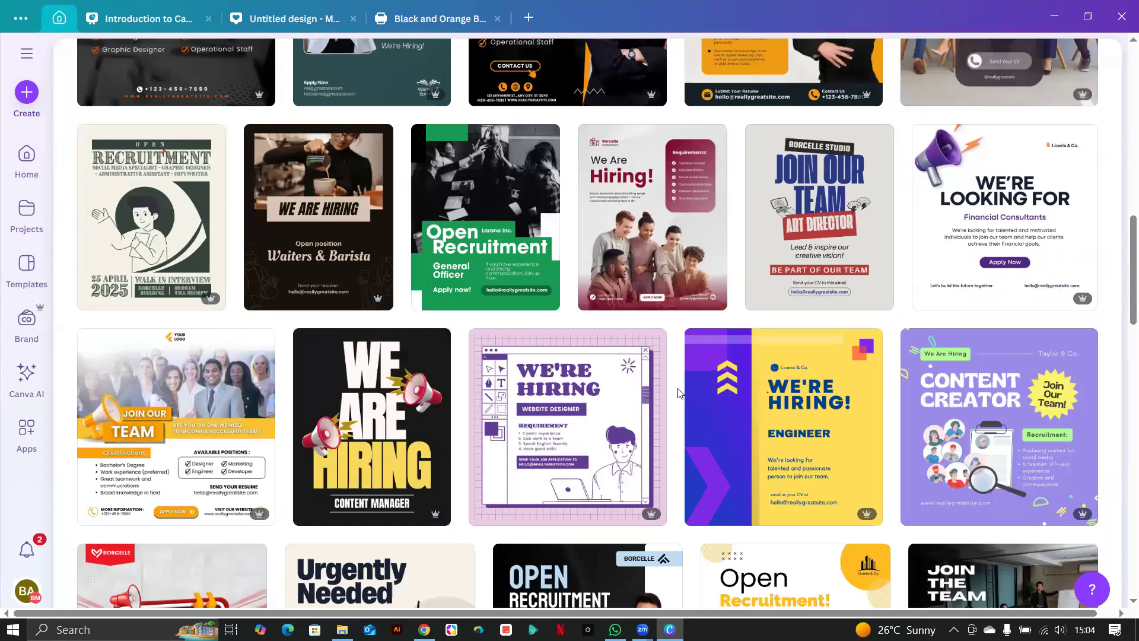
{"action": "scroll", "coordinate": [680, 394], "scroll_direction": "up", "scroll_amount": 14}
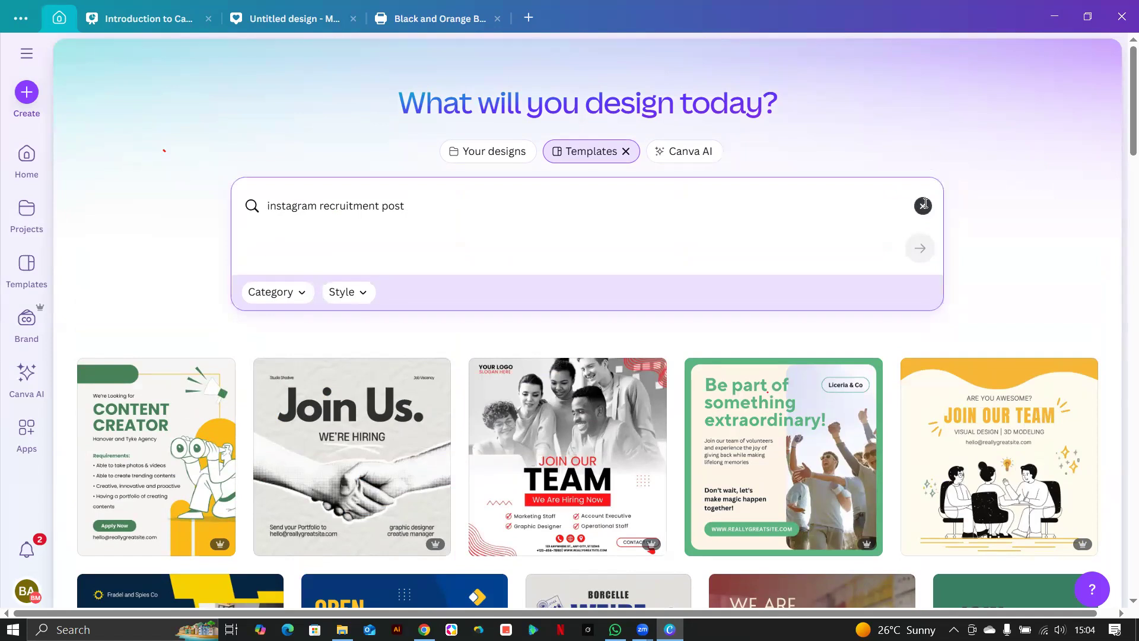
{"action": "left_click", "coordinate": [924, 206]}
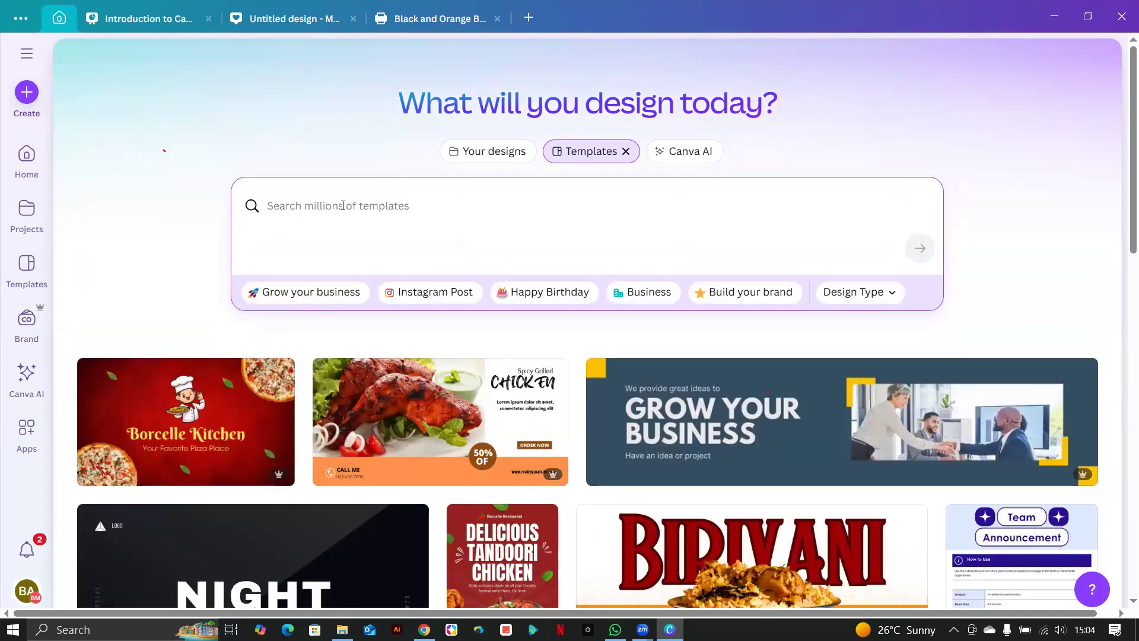
Create a new Instagram Post (4:5) design.
{"action": "left_click", "coordinate": [26, 92]}
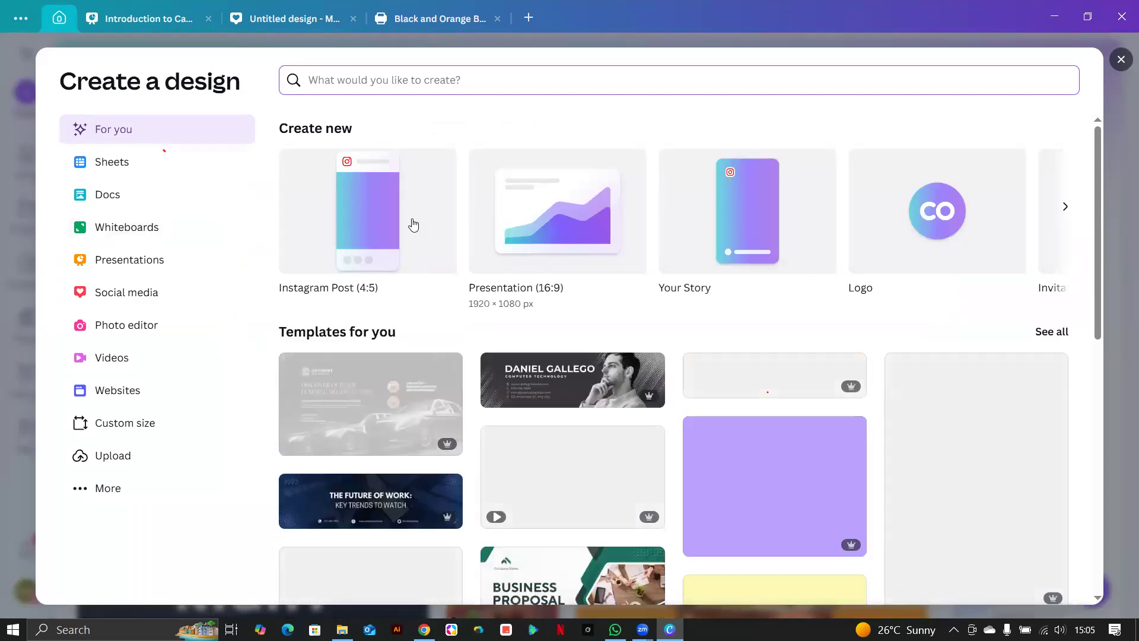
{"action": "left_click", "coordinate": [374, 251]}
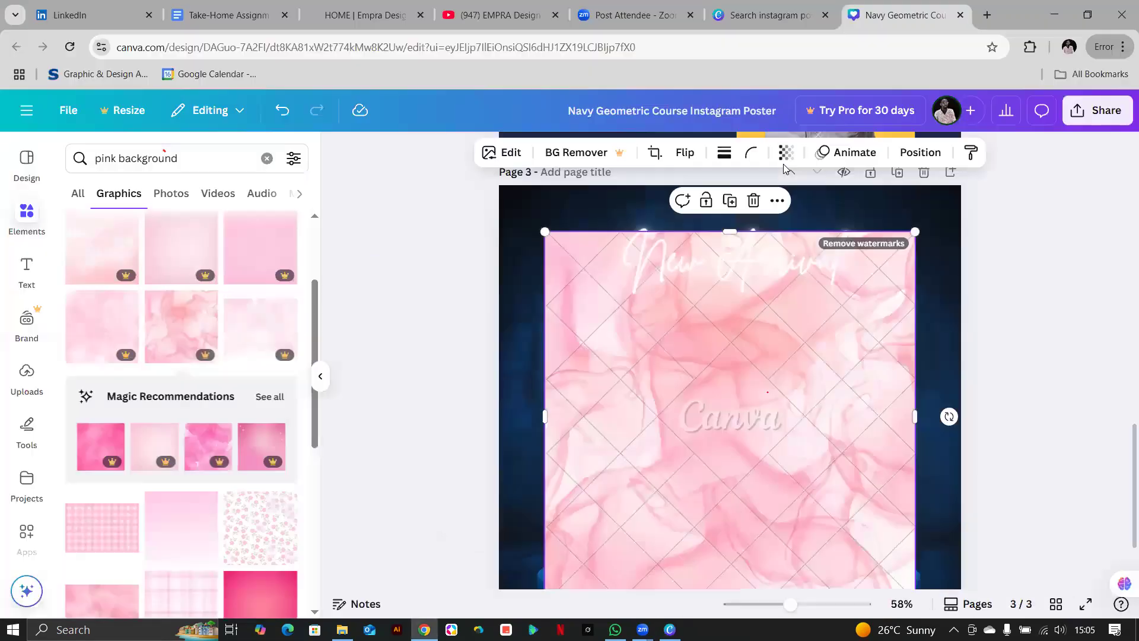
Open a new Chrome tab beside the Canva design.
{"action": "left_click", "coordinate": [988, 15]}
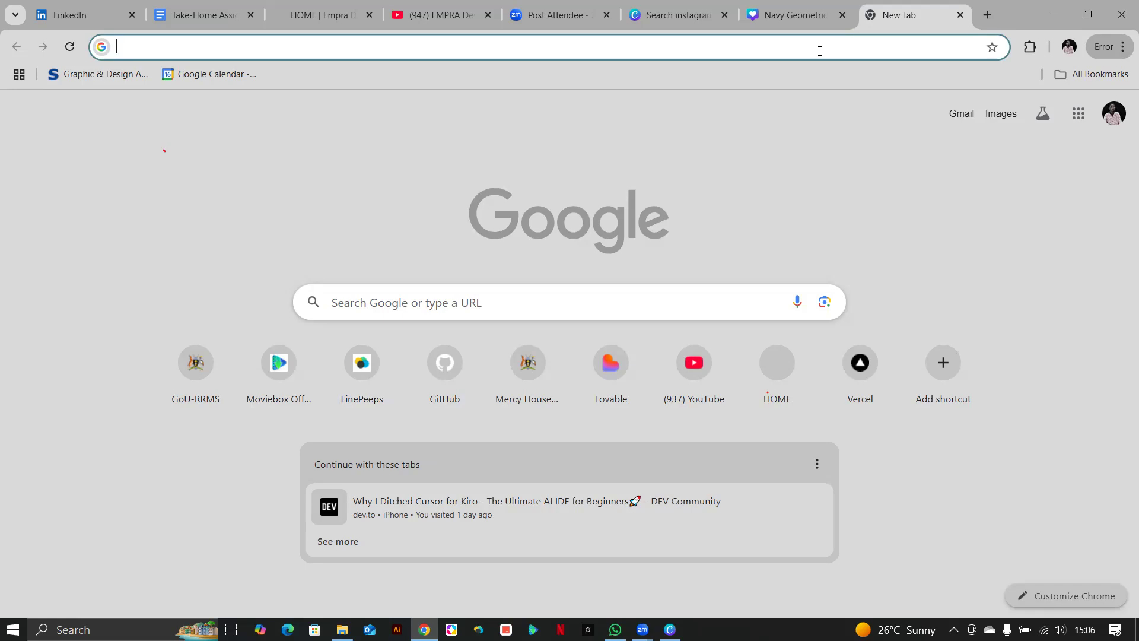
Search 'piunterest' from the address bar and open the Pinterest website.
{"action": "left_click", "coordinate": [969, 46]}
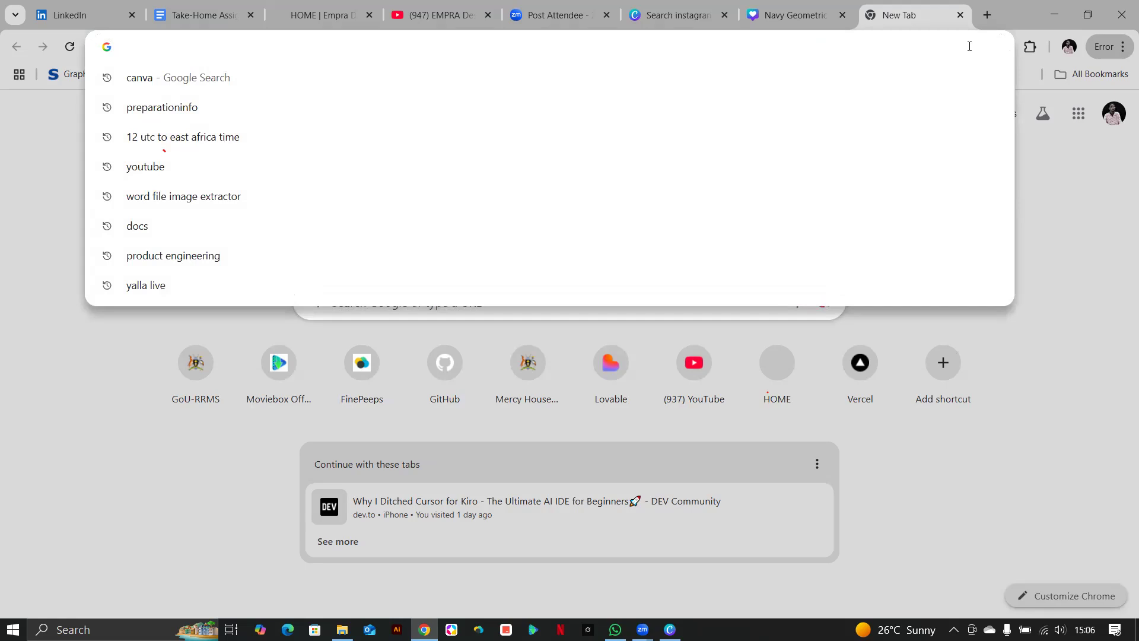
{"action": "type", "text": "piunterest"}
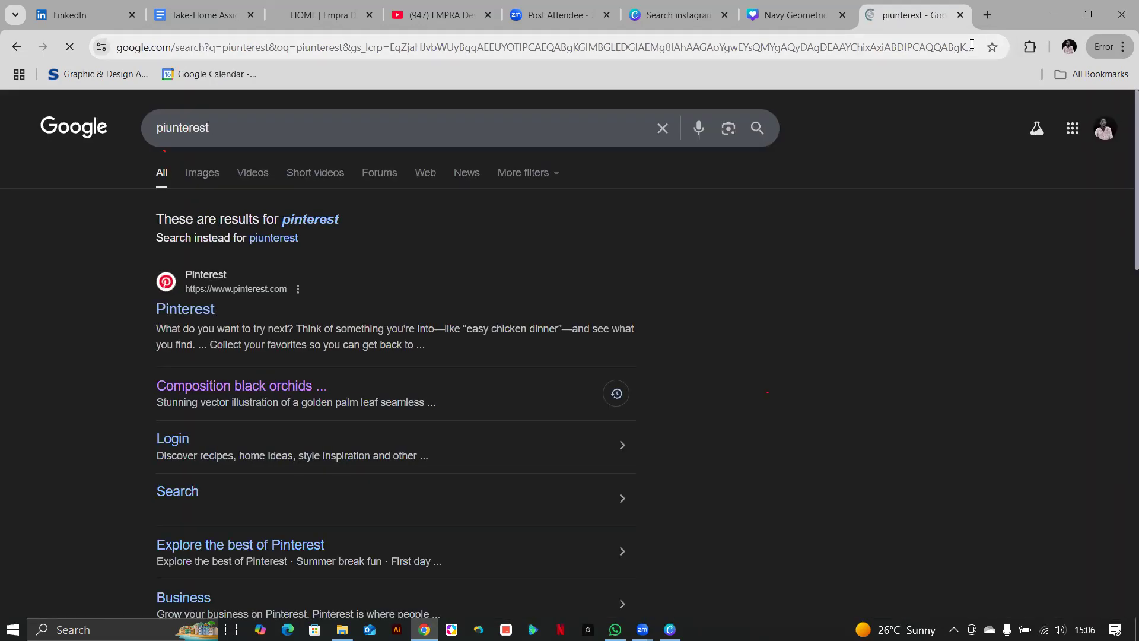
{"action": "left_click", "coordinate": [198, 313]}
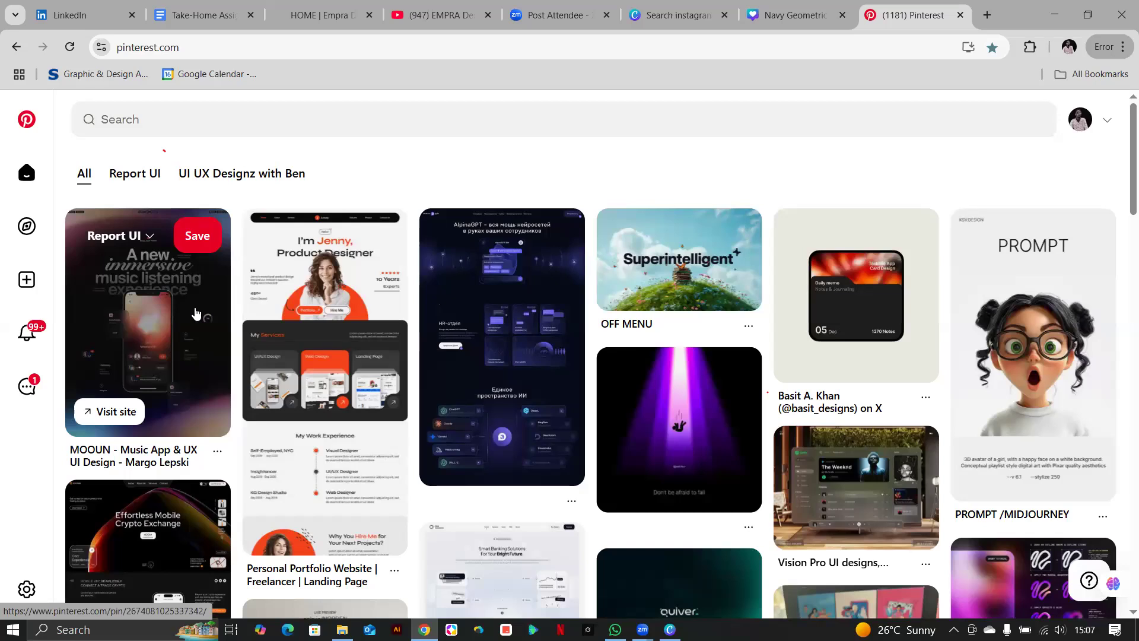
Copy the PROMPT /MIDJOURNEY pin image and bring up the paste menu on the blank Canva page.
{"action": "scroll", "coordinate": [398, 394], "scroll_direction": "down", "scroll_amount": 2}
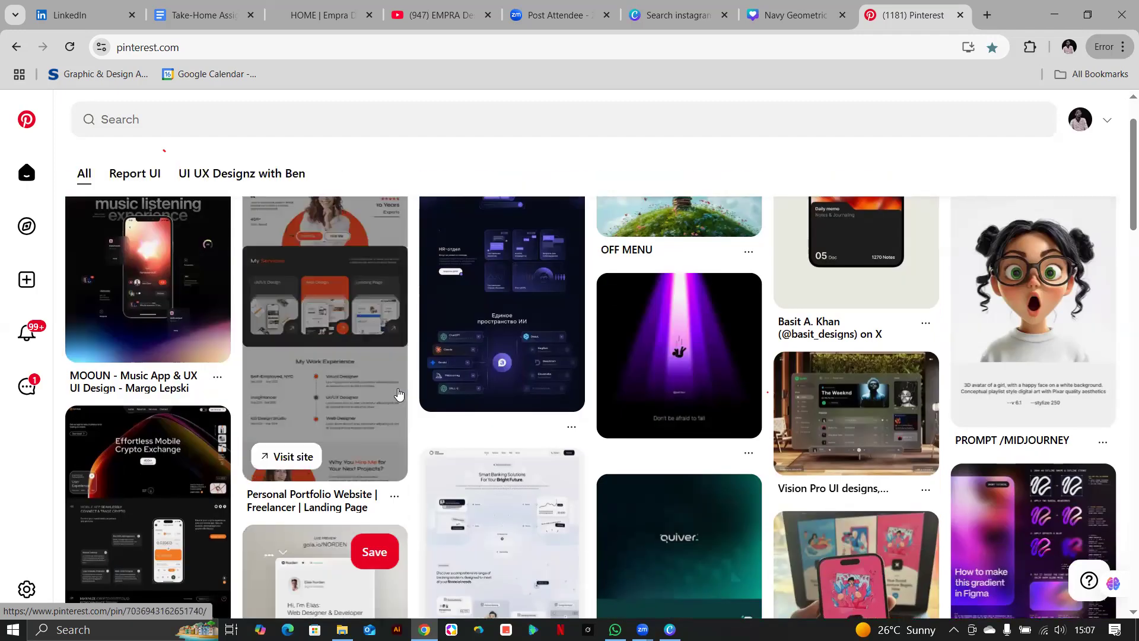
{"action": "scroll", "coordinate": [398, 394], "scroll_direction": "up", "scroll_amount": 1}
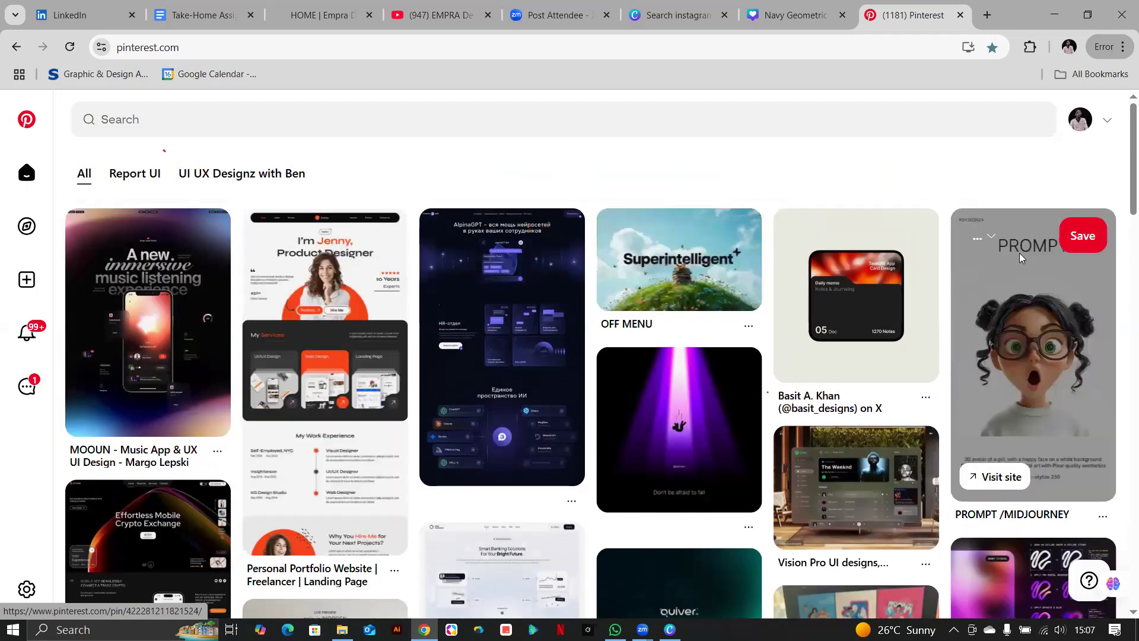
{"action": "left_click", "coordinate": [1038, 363]}
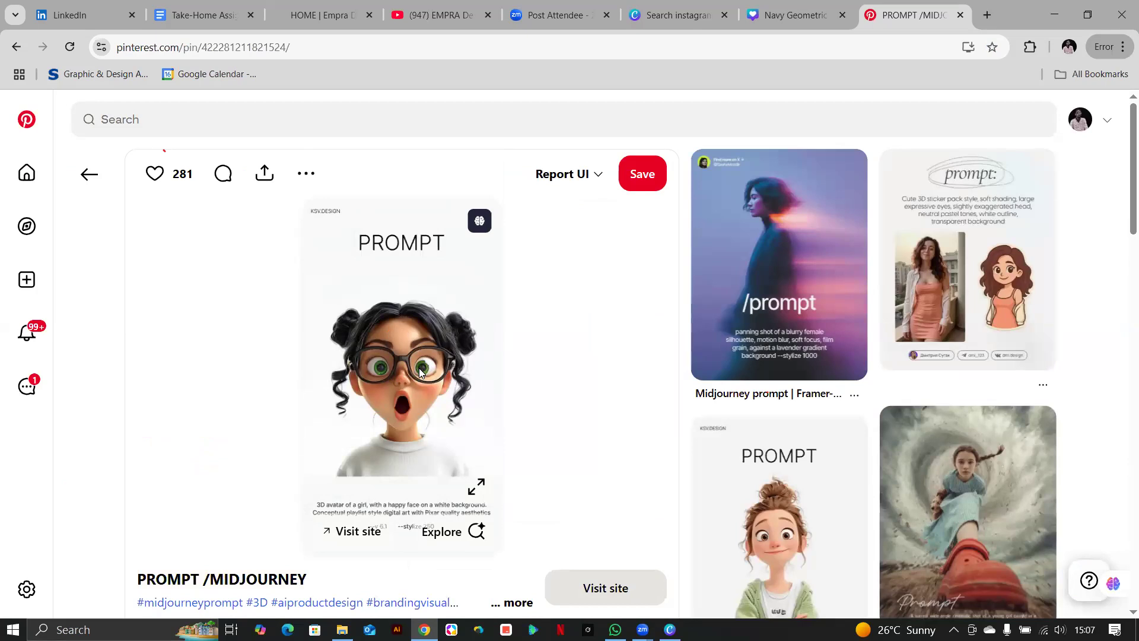
{"action": "right_click", "coordinate": [419, 372]}
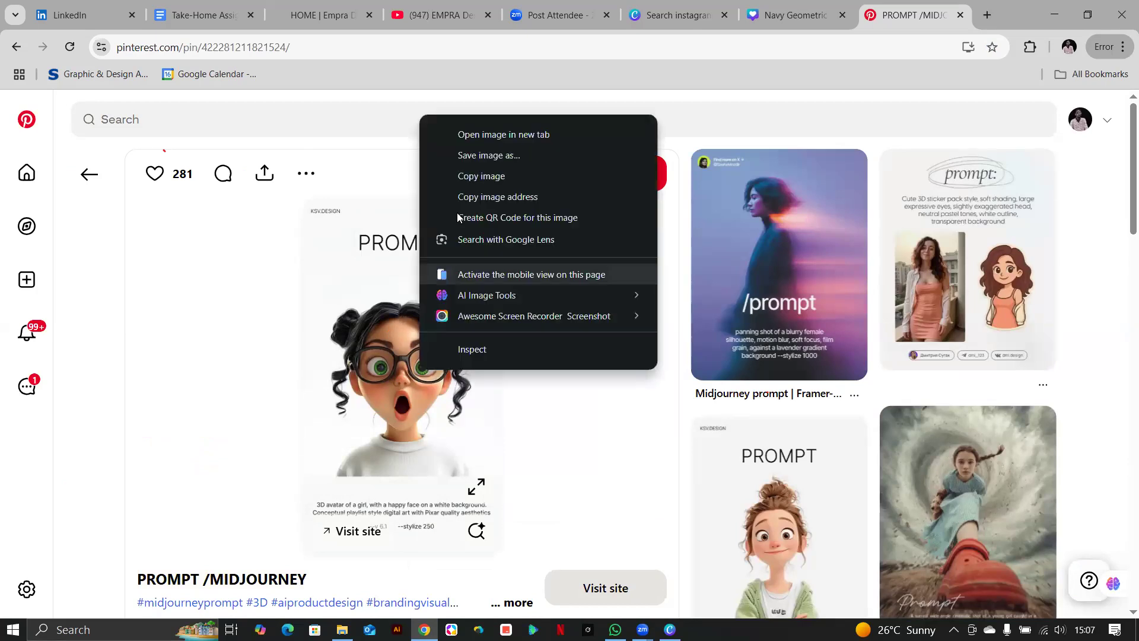
{"action": "left_click", "coordinate": [503, 178]}
{"action": "left_click", "coordinate": [670, 629]}
{"action": "right_click", "coordinate": [585, 310]}
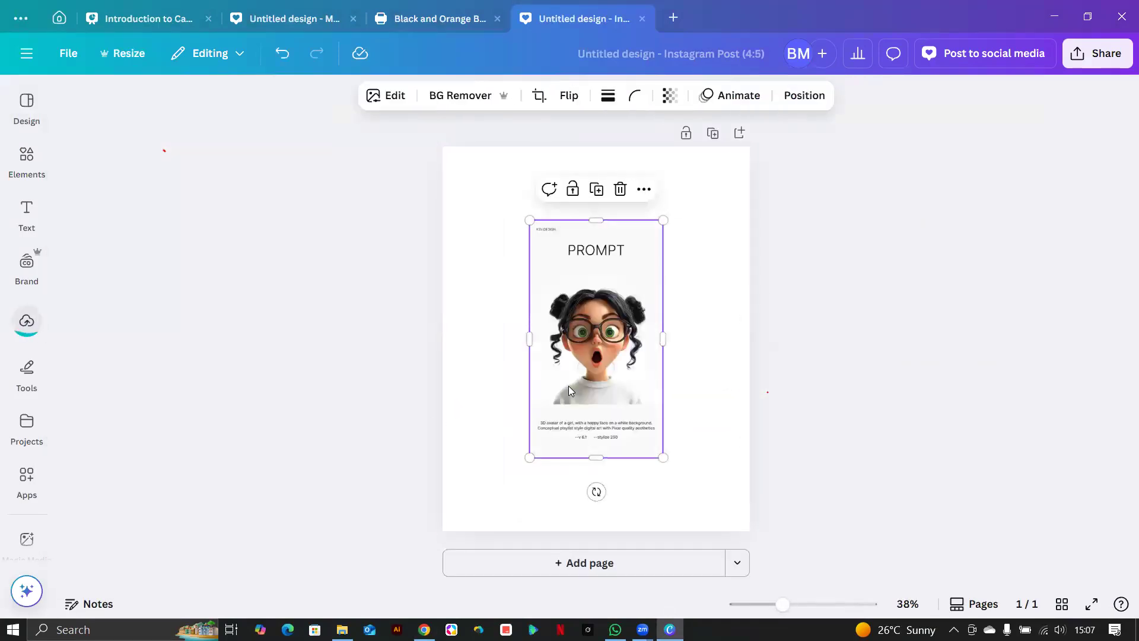
Enlarge the pasted PROMPT image to nearly fill page 1, then add a blank page 2.
{"action": "left_click_drag", "start_coordinate": [530, 457], "coordinate": [479, 547]}
{"action": "left_click_drag", "start_coordinate": [564, 393], "coordinate": [583, 332]}
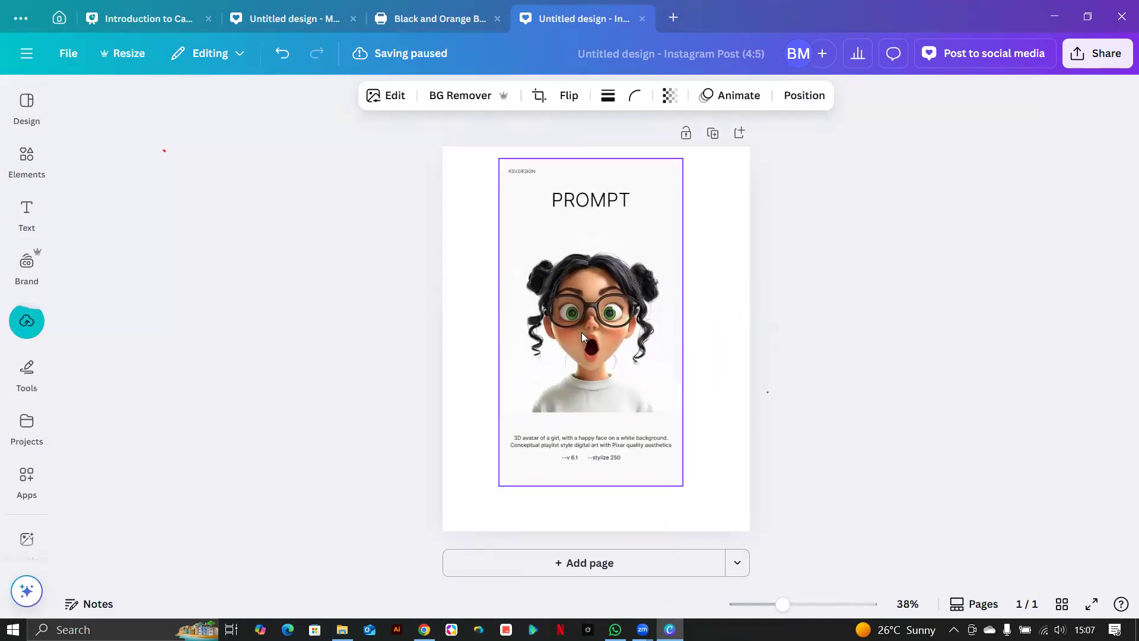
{"action": "left_click_drag", "start_coordinate": [682, 484], "coordinate": [707, 526]}
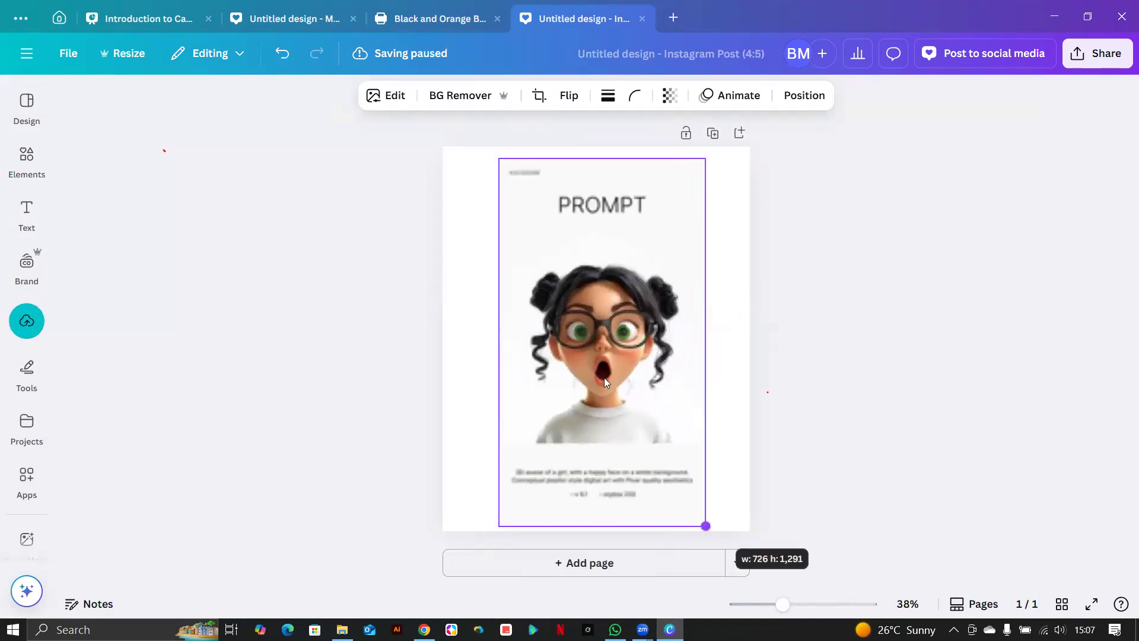
{"action": "left_click_drag", "start_coordinate": [622, 358], "coordinate": [594, 363]}
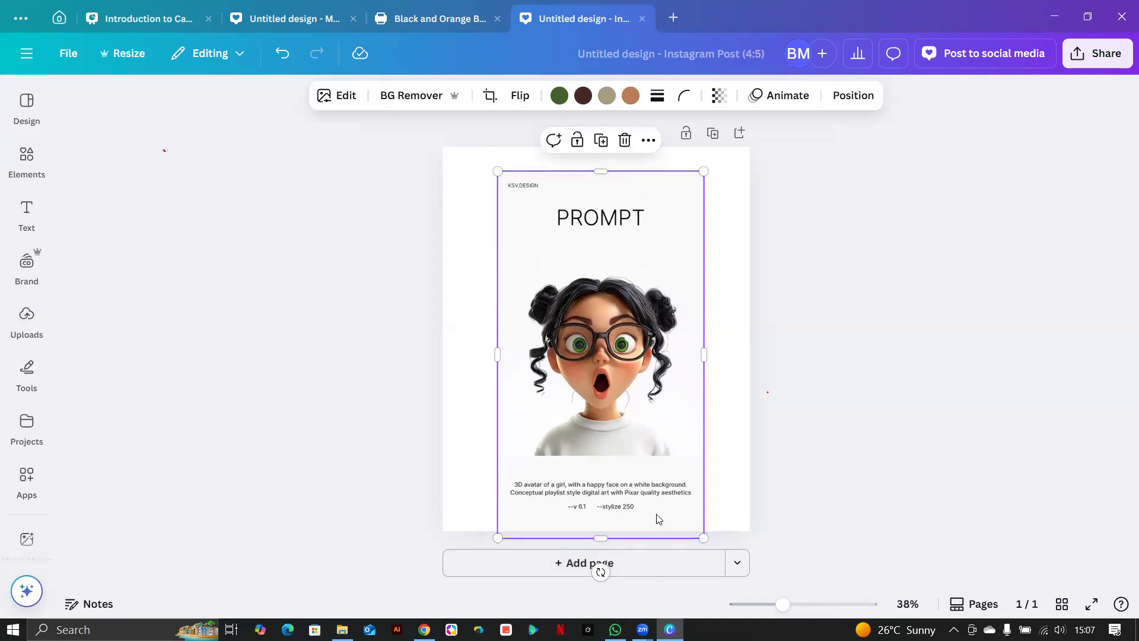
{"action": "left_click", "coordinate": [593, 563]}
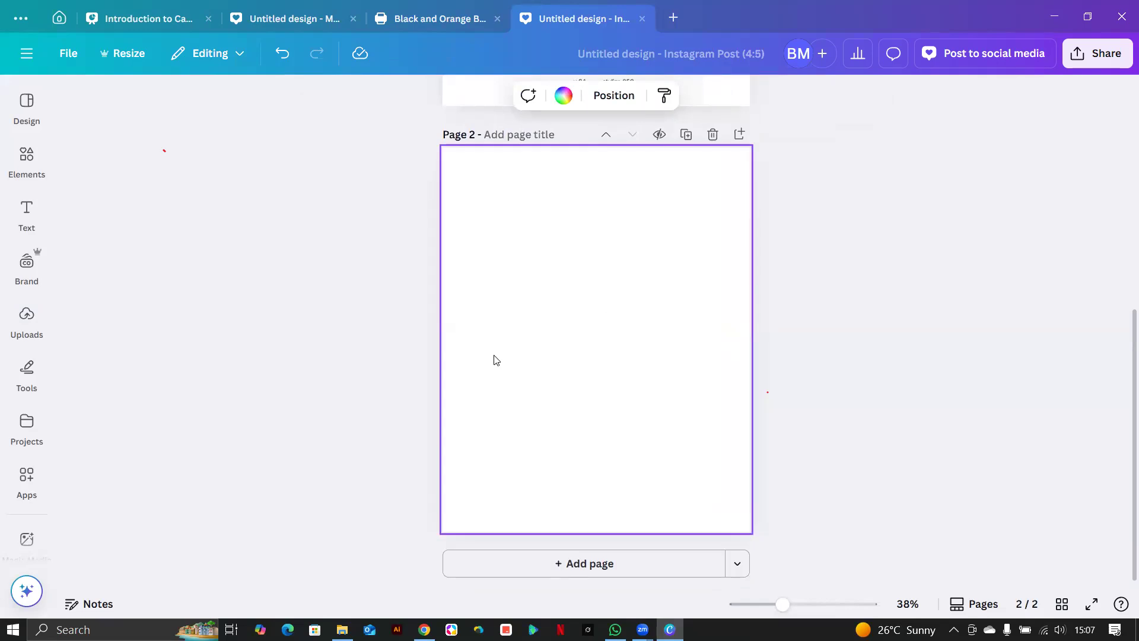
Add a size-59 paragraph text box on page 2 reading 'lower text'.
{"action": "left_click", "coordinate": [26, 216]}
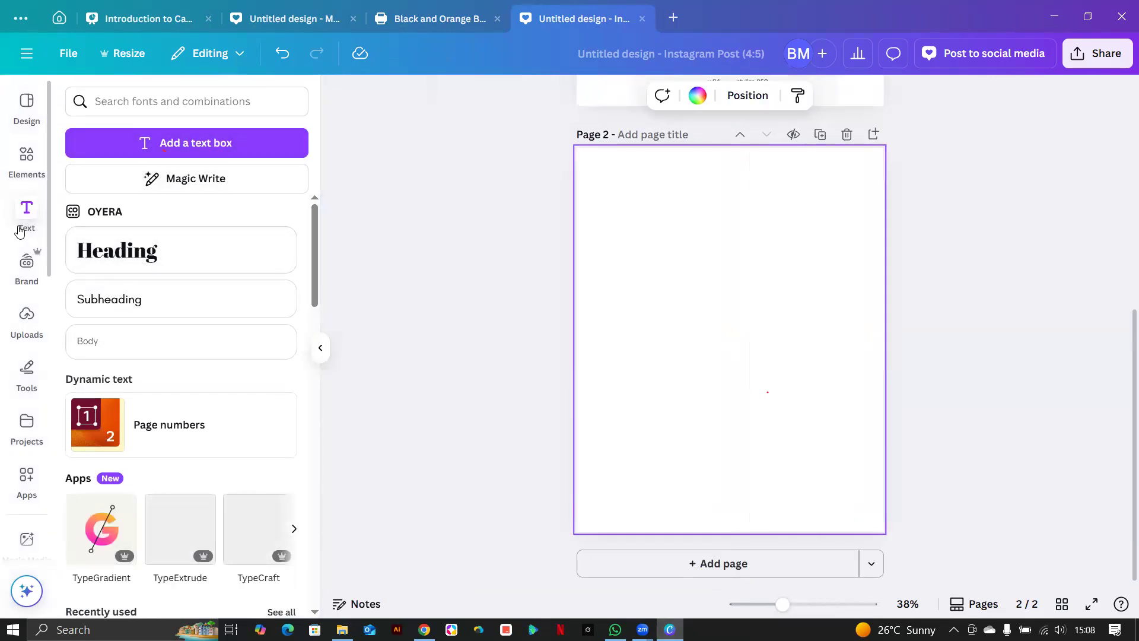
{"action": "left_click", "coordinate": [143, 148]}
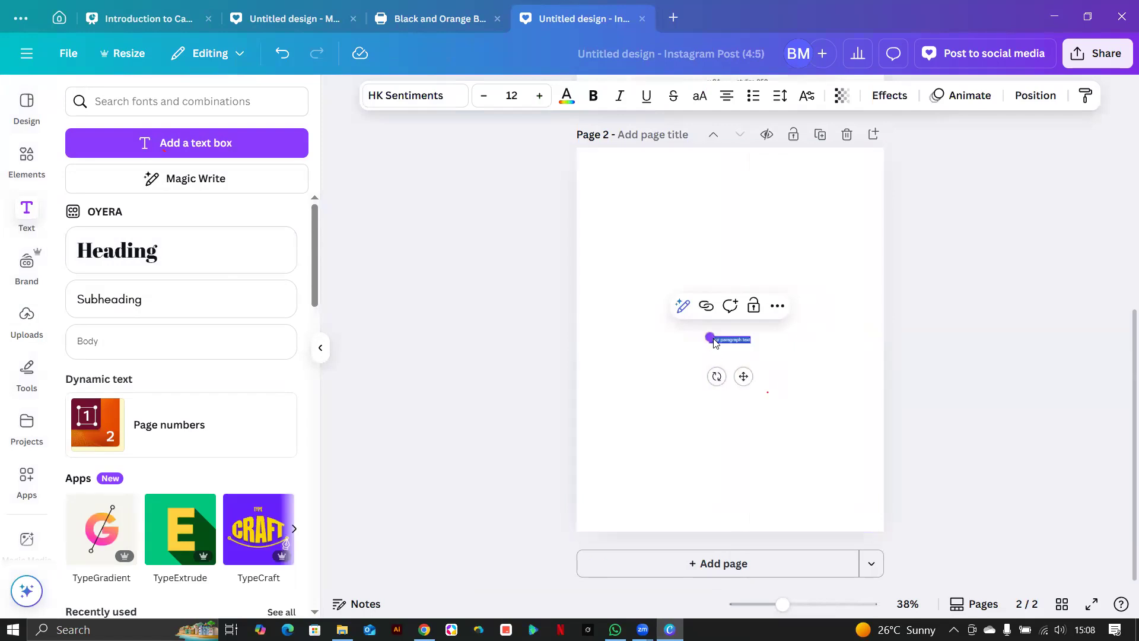
{"action": "left_click_drag", "start_coordinate": [710, 337], "coordinate": [553, 316]}
{"action": "left_click", "coordinate": [754, 396]}
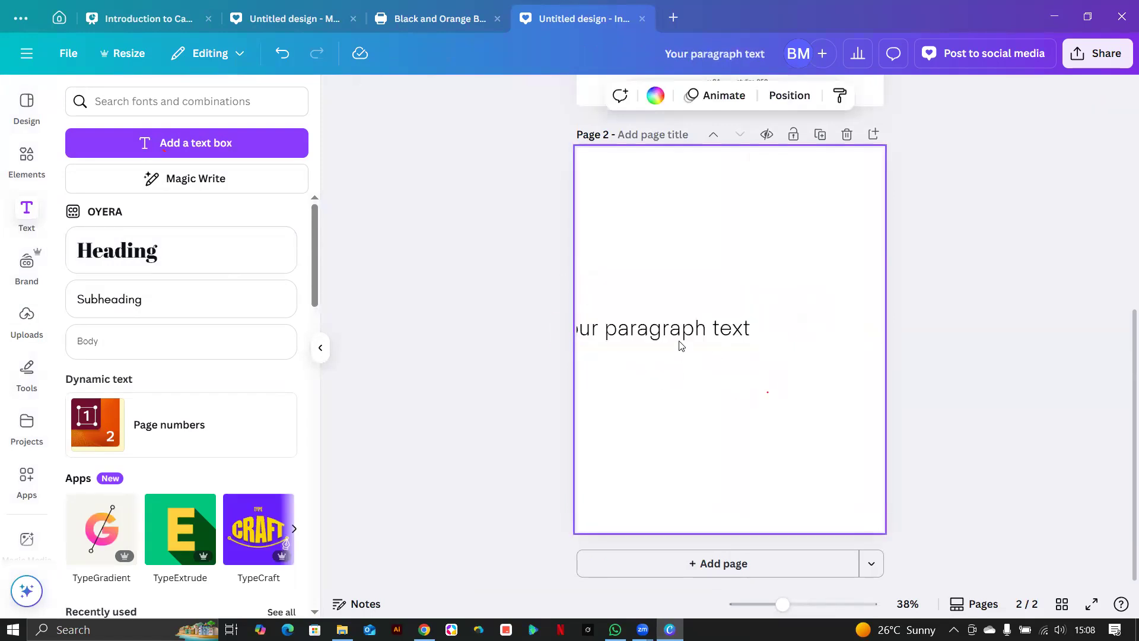
{"action": "left_click_drag", "start_coordinate": [685, 333], "coordinate": [742, 411]}
{"action": "type", "text": "lower text"}
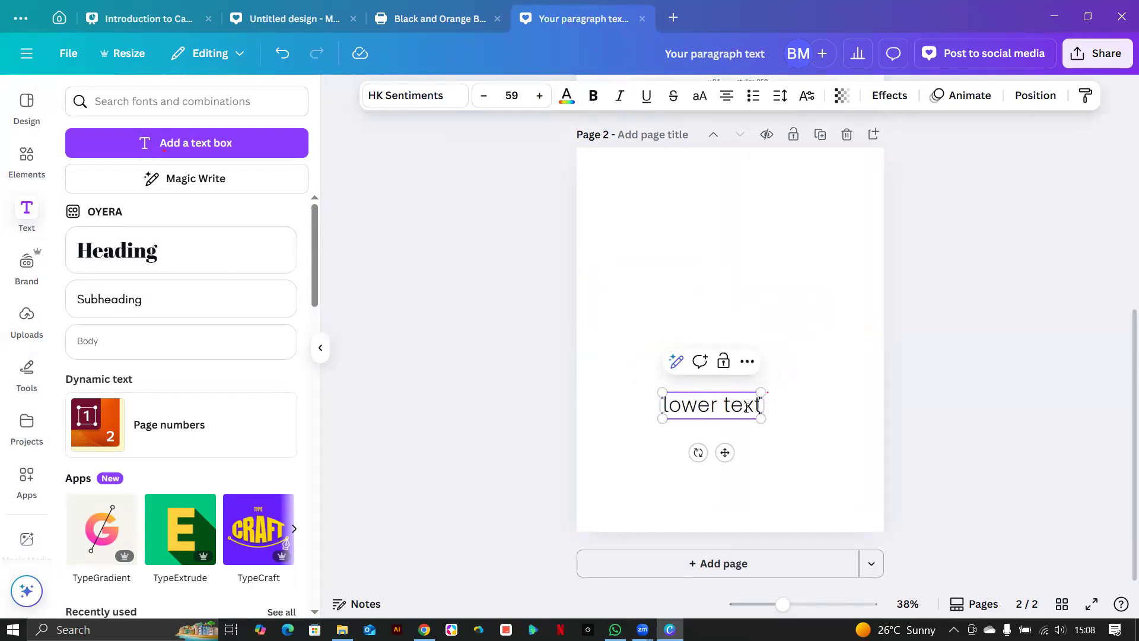
Move the text near the page bottom, change it to 'lower textR', and show rulers.
{"action": "left_click_drag", "start_coordinate": [725, 453], "coordinate": [744, 530]}
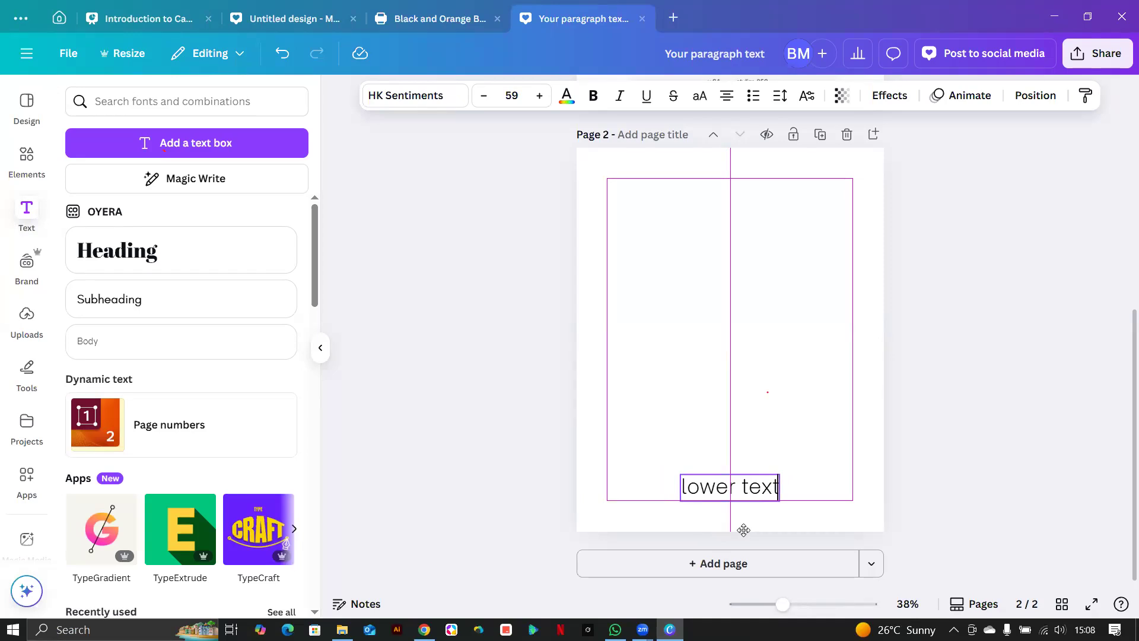
{"action": "left_click_drag", "start_coordinate": [744, 530], "coordinate": [738, 561]}
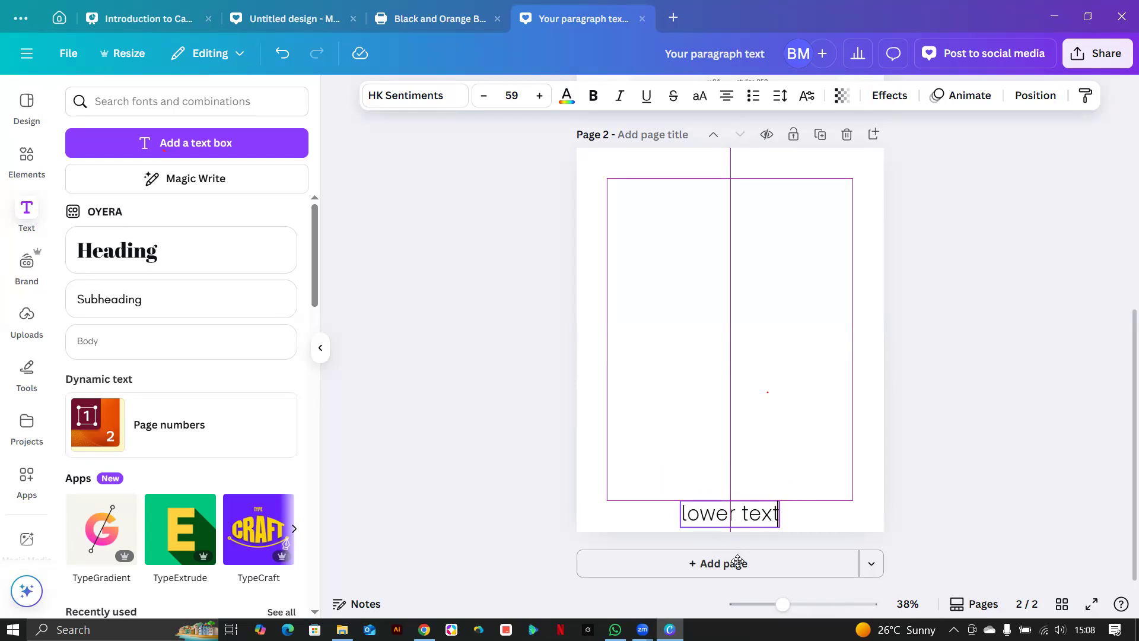
{"action": "left_click_drag", "start_coordinate": [737, 561], "coordinate": [738, 561]}
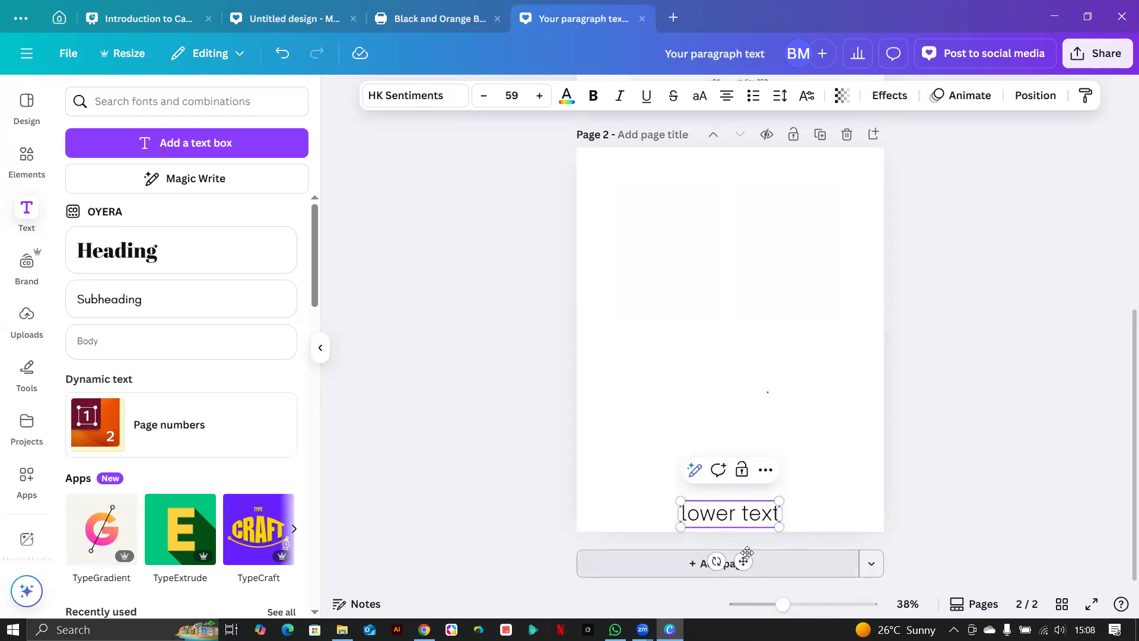
{"action": "left_click_drag", "start_coordinate": [742, 560], "coordinate": [748, 532]}
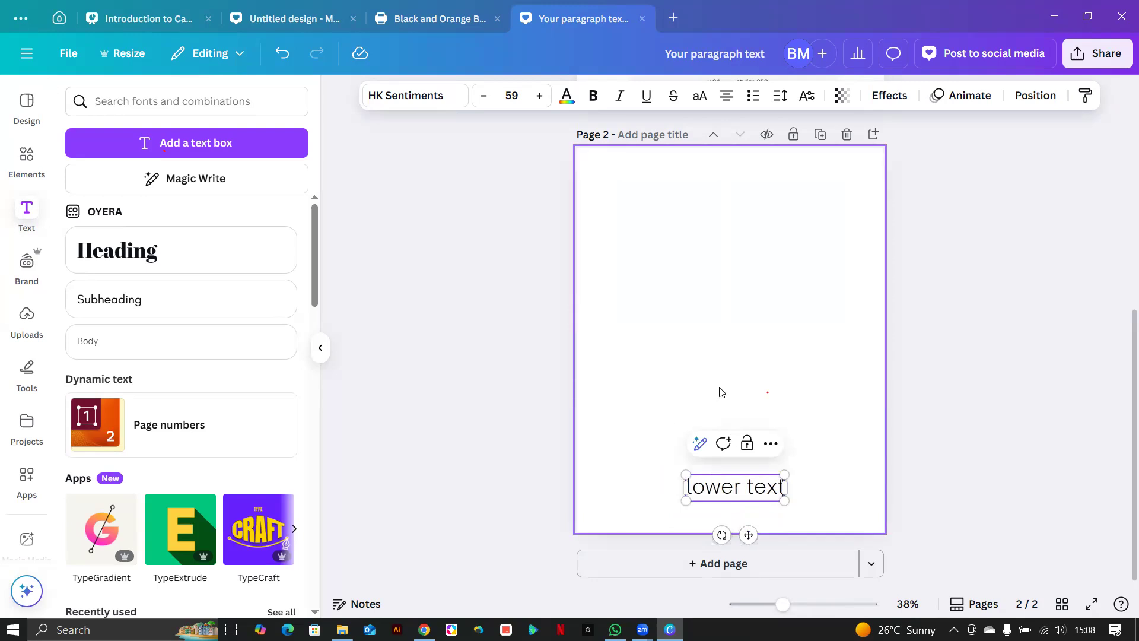
{"action": "type", "text": "R"}
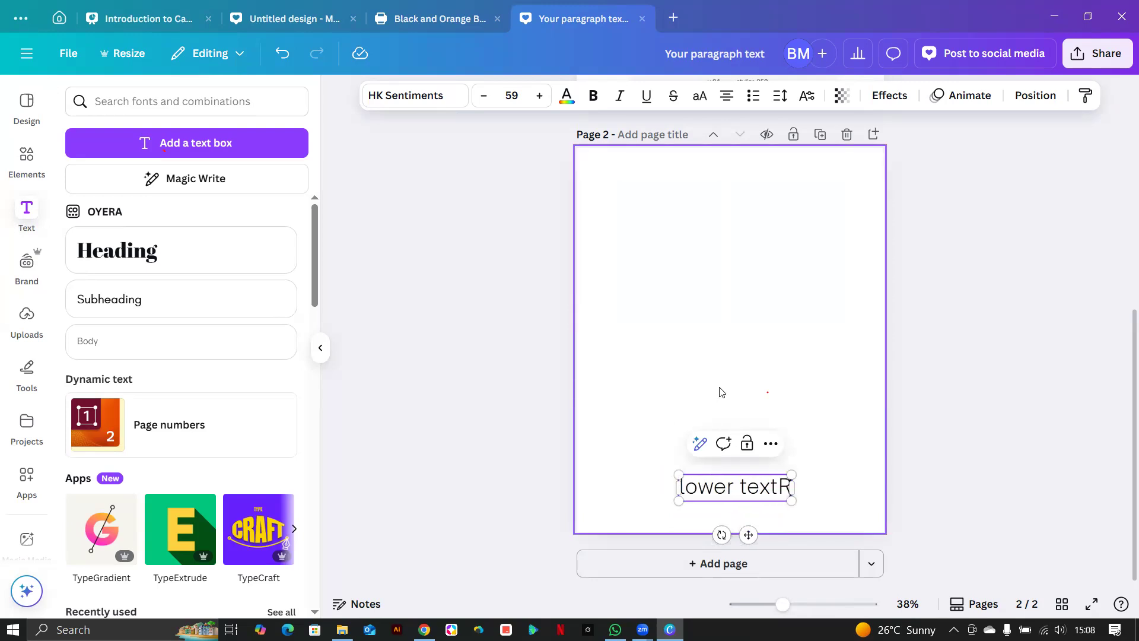
{"action": "left_click", "coordinate": [817, 390]}
{"action": "key", "text": "shift+r"}
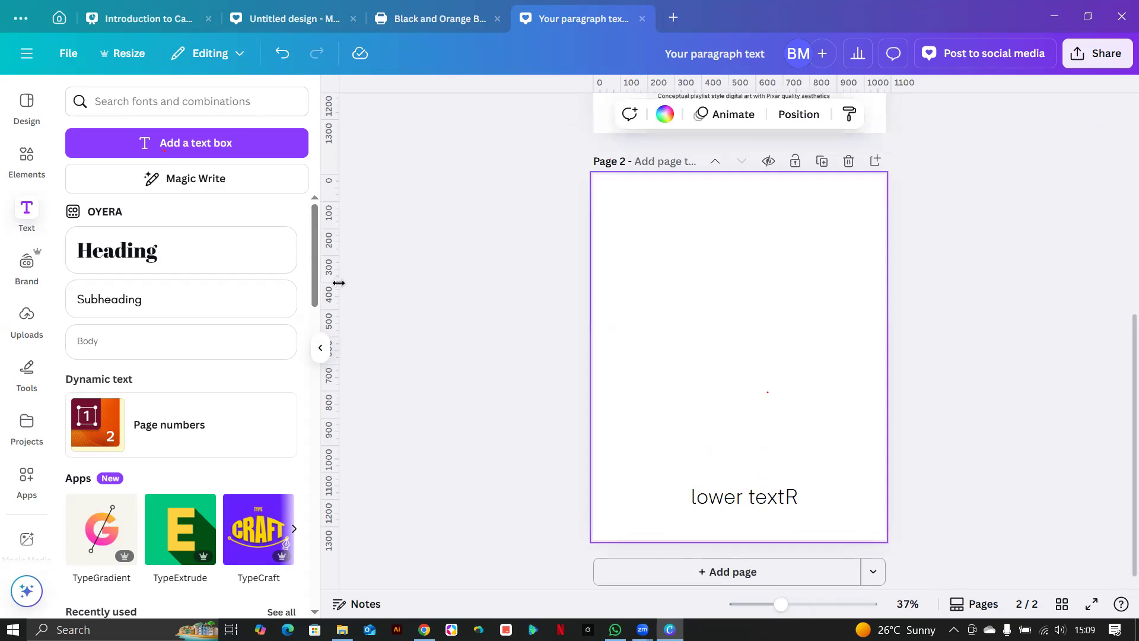
Frame page 2 with two vertical and two horizontal guides, aligning the lower textR box inside them.
{"action": "left_click_drag", "start_coordinate": [334, 285], "coordinate": [622, 326]}
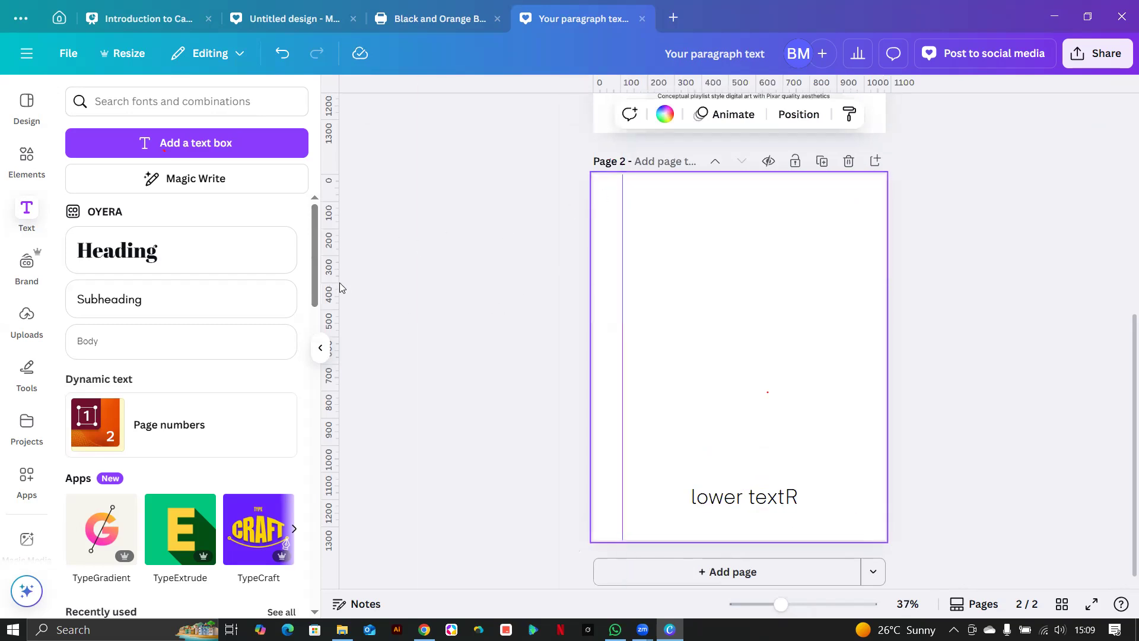
{"action": "left_click_drag", "start_coordinate": [333, 284], "coordinate": [856, 329]}
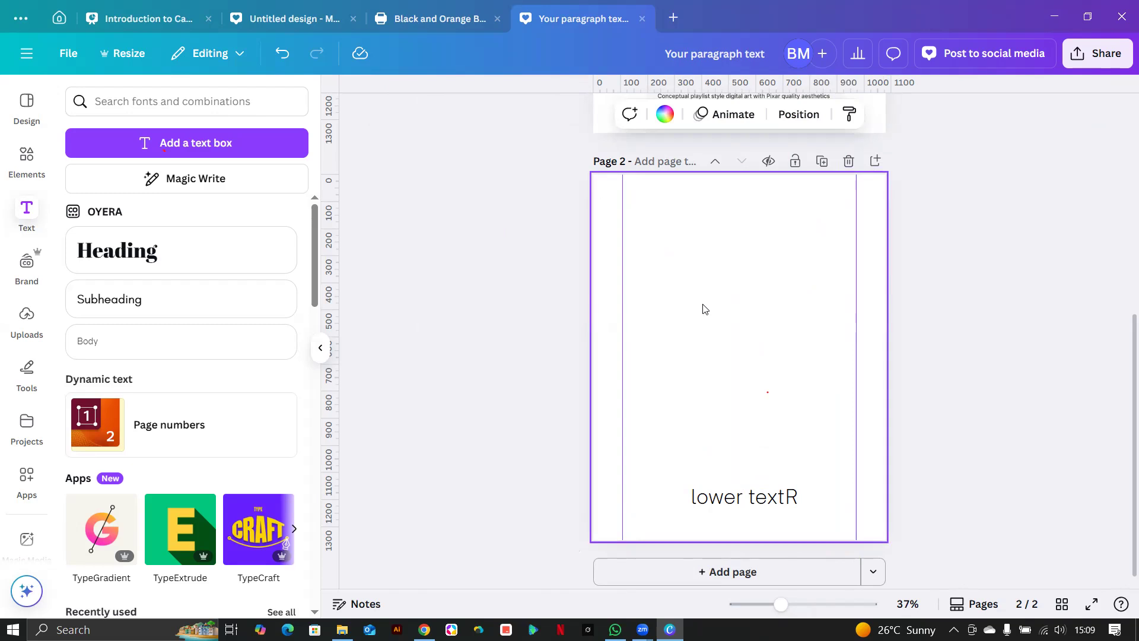
{"action": "left_click_drag", "start_coordinate": [638, 80], "coordinate": [625, 204]}
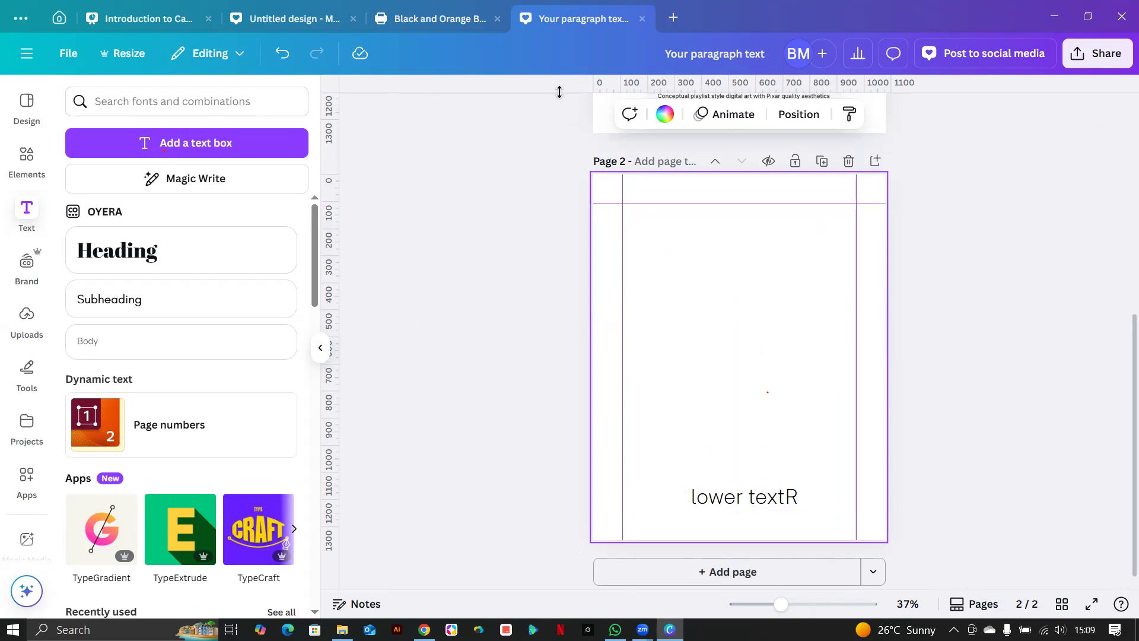
{"action": "left_click_drag", "start_coordinate": [662, 82], "coordinate": [650, 510]}
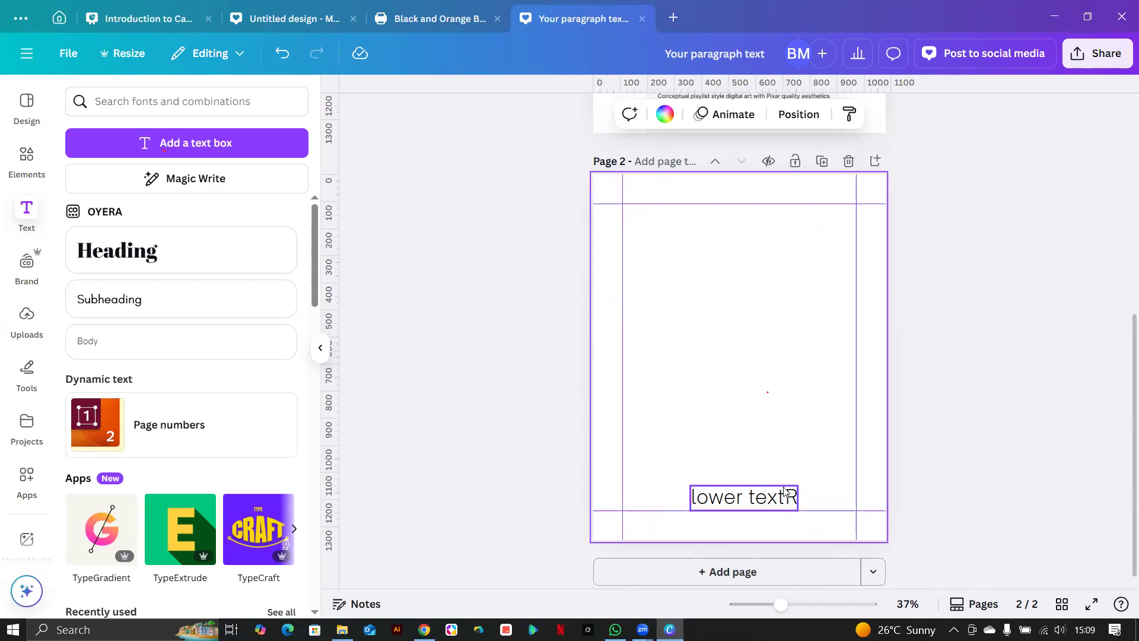
{"action": "mouse_move", "coordinate": [760, 498]}
{"action": "left_mouse_down"}
{"action": "mouse_move", "coordinate": [728, 501]}
{"action": "mouse_move", "coordinate": [750, 491]}
{"action": "left_mouse_up"}
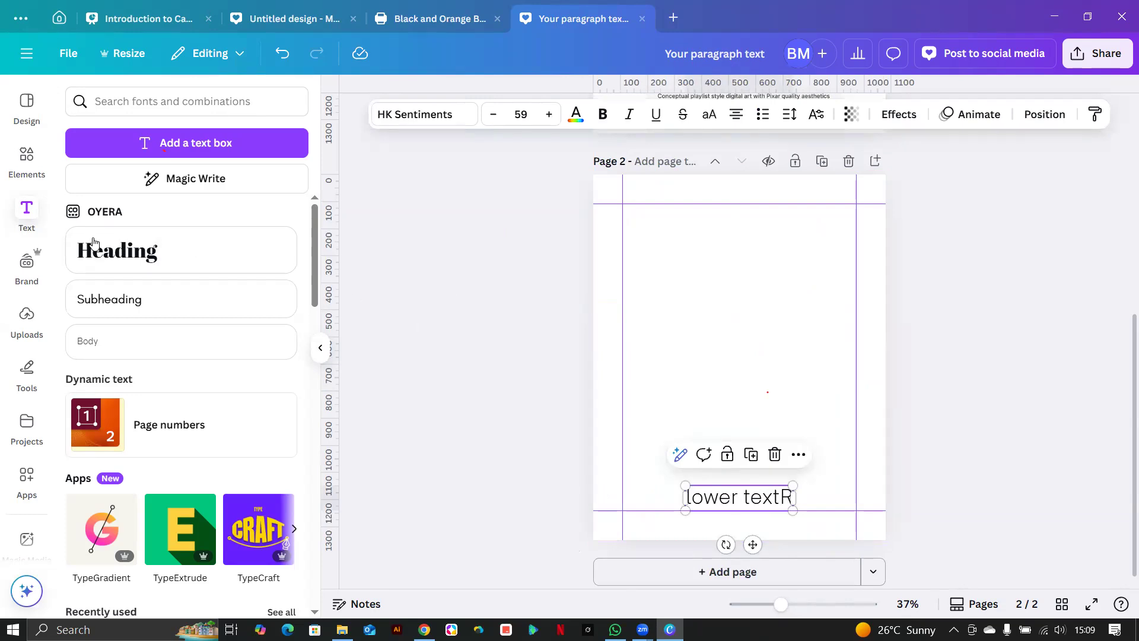
{"action": "left_click", "coordinate": [27, 155]}
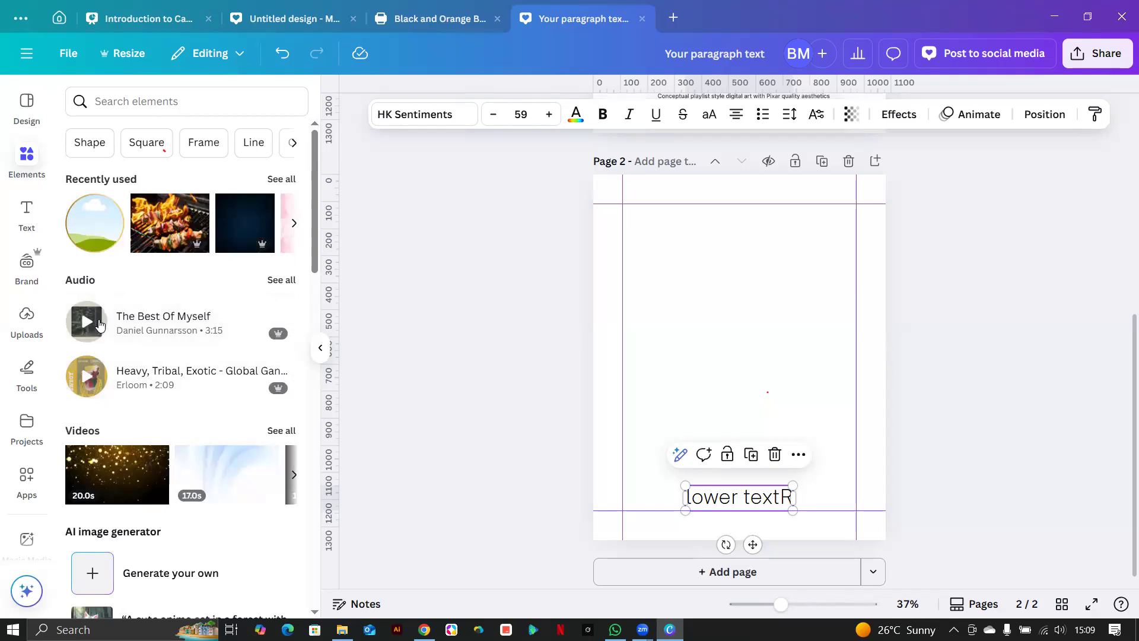
Add a square shape, stretch it into a rectangle, and snap its bottom to a new guide at 1110.
{"action": "left_click", "coordinate": [111, 141]}
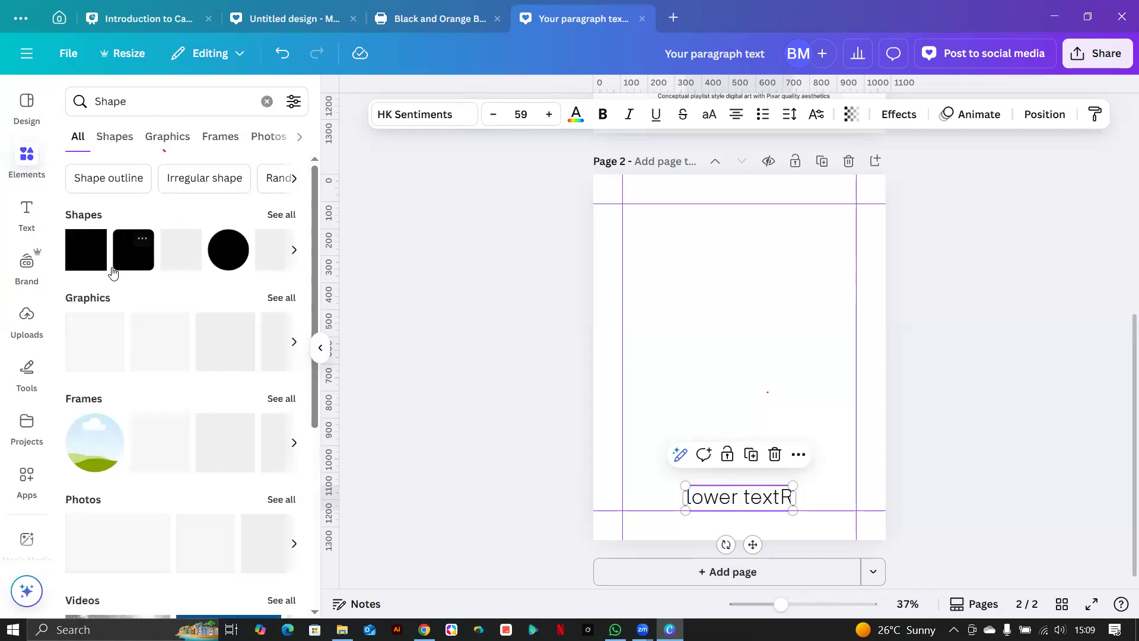
{"action": "left_click", "coordinate": [89, 249]}
{"action": "left_click_drag", "start_coordinate": [694, 313], "coordinate": [593, 232]}
{"action": "left_click_drag", "start_coordinate": [735, 359], "coordinate": [735, 423]}
{"action": "left_click_drag", "start_coordinate": [696, 89], "coordinate": [686, 469]}
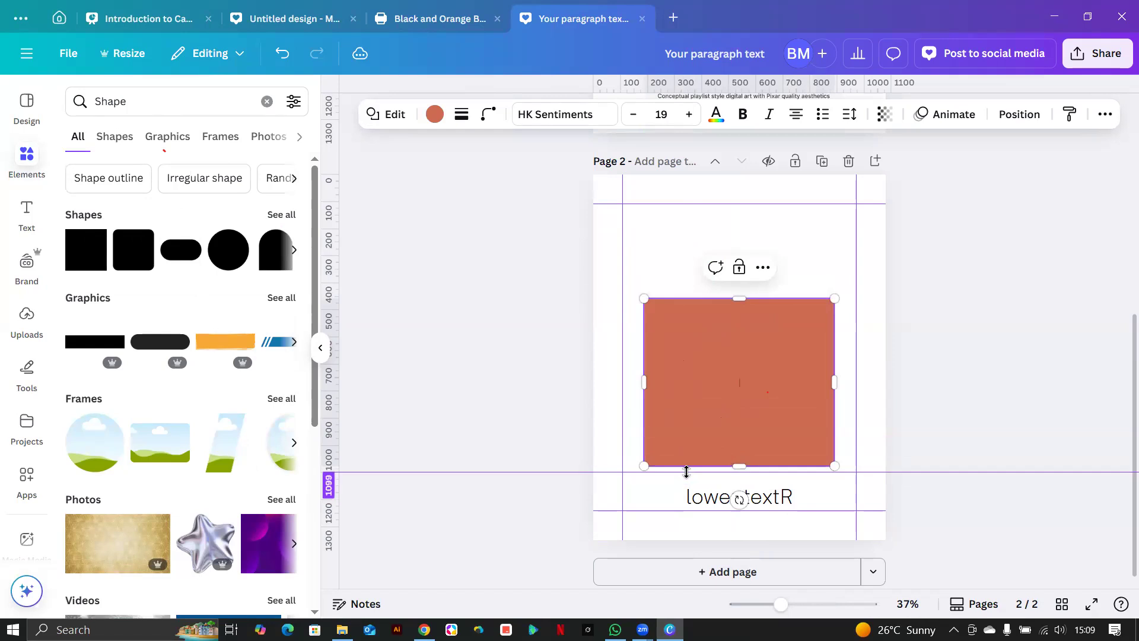
{"action": "left_click_drag", "start_coordinate": [741, 296], "coordinate": [741, 236]}
{"action": "left_click_drag", "start_coordinate": [750, 323], "coordinate": [764, 355]}
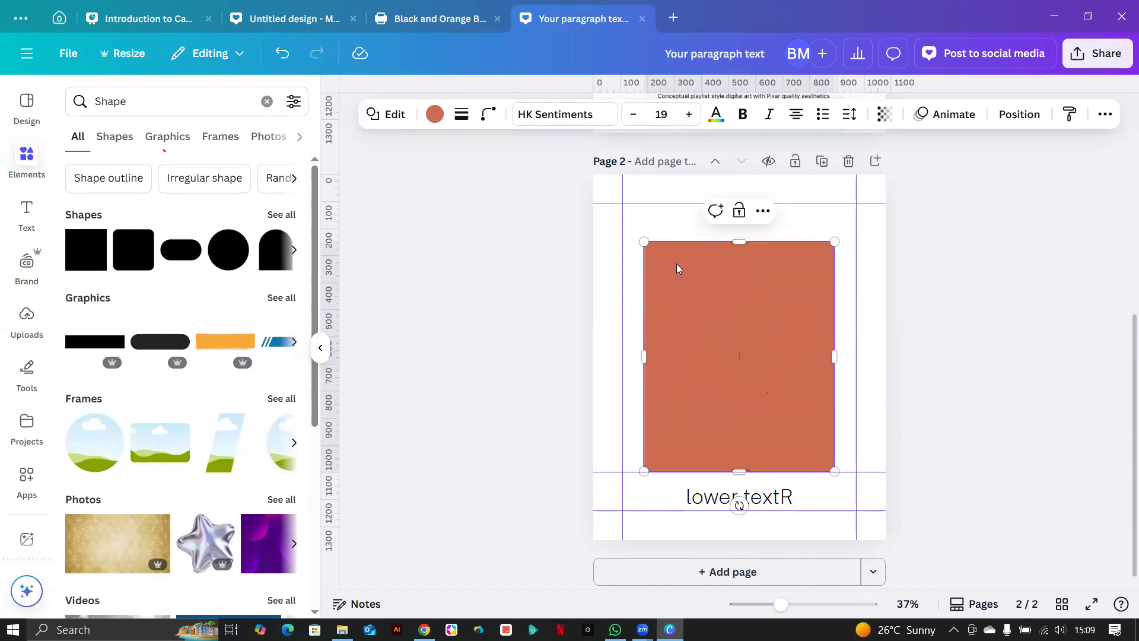
Duplicate the lower textR box and move the copy to the top of page 2.
{"action": "left_click", "coordinate": [719, 492]}
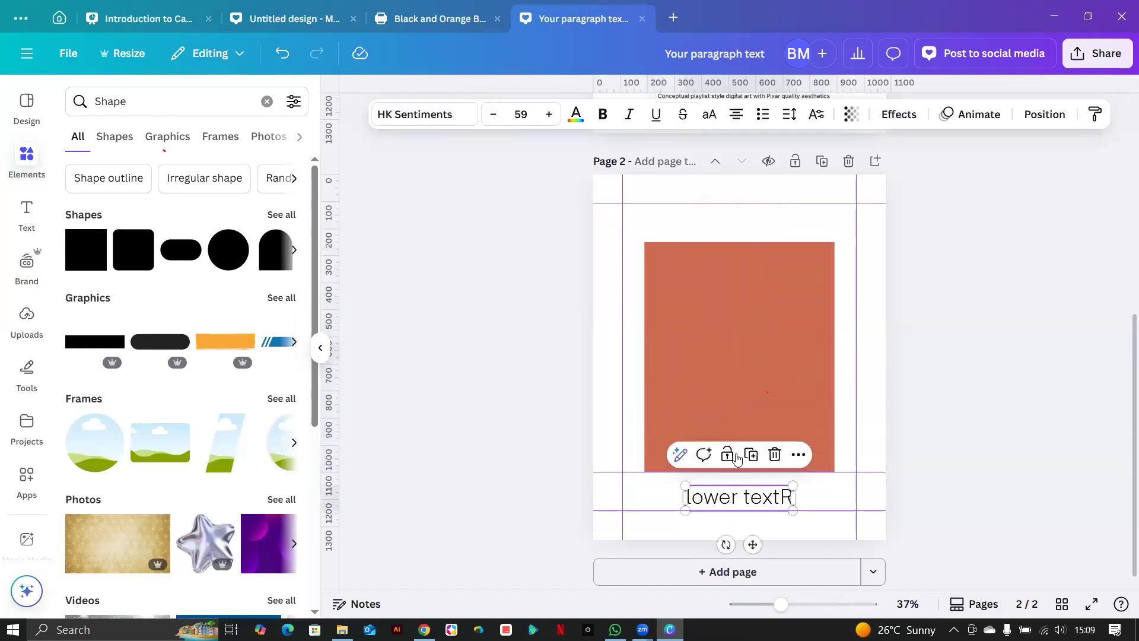
{"action": "left_click", "coordinate": [752, 452]}
{"action": "left_click_drag", "start_coordinate": [731, 506], "coordinate": [718, 220]}
Replace the top text on page 2 with 'heading'.
{"action": "double_click", "coordinate": [719, 220]}
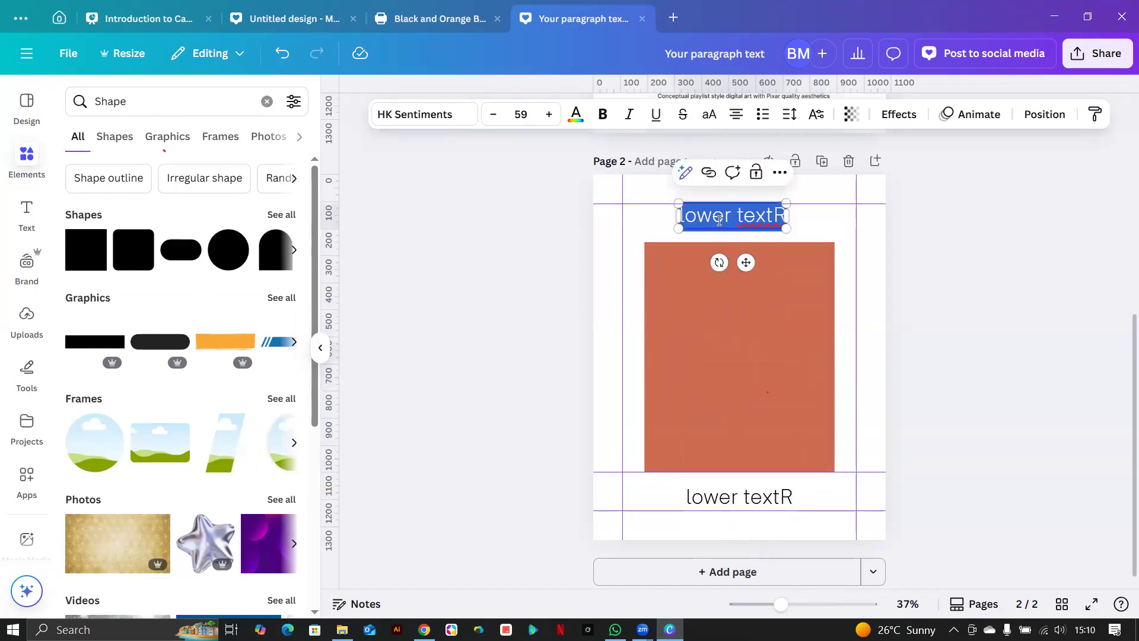
{"action": "type", "text": "headi"}
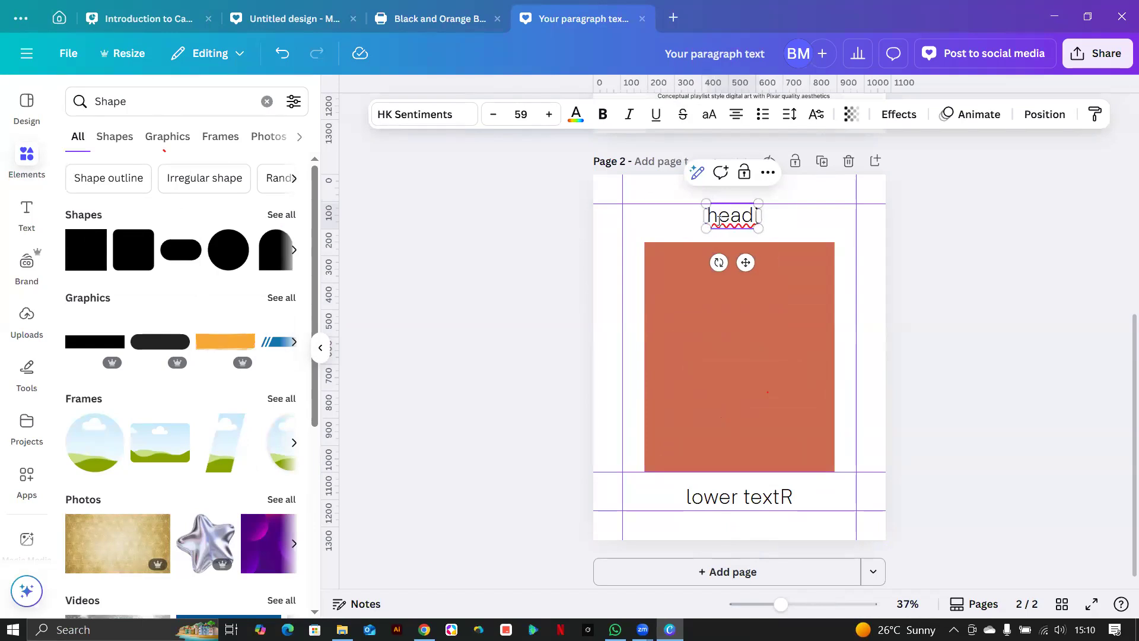
{"action": "type", "text": " ng"}
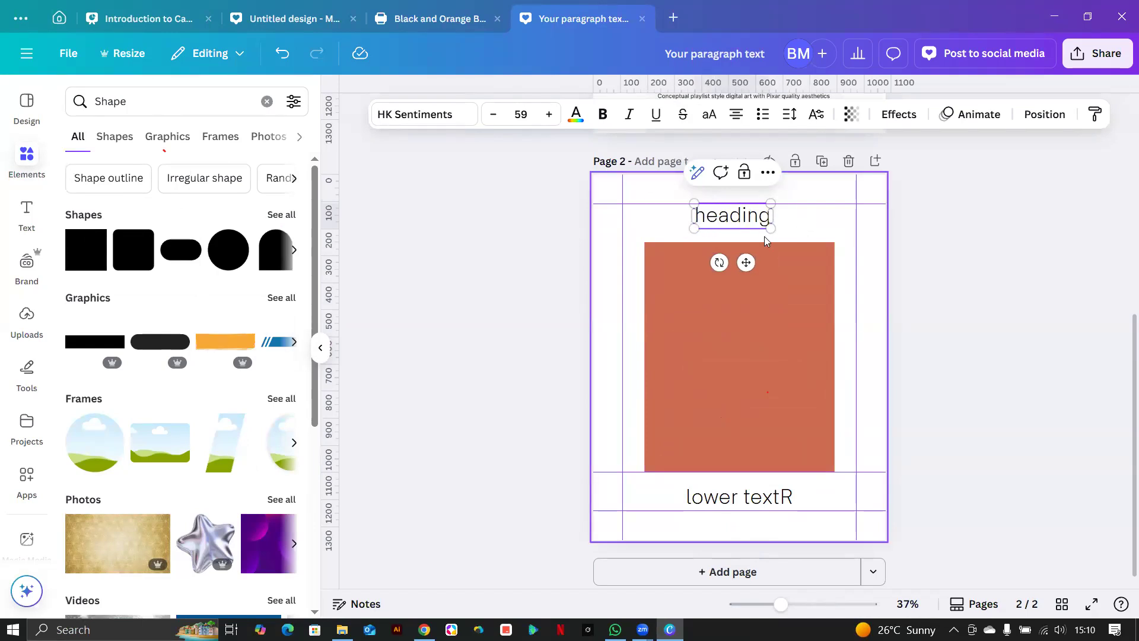
{"action": "key", "text": "Escape"}
Select the orange rectangle on page 2 and delete it.
{"action": "left_click", "coordinate": [729, 352]}
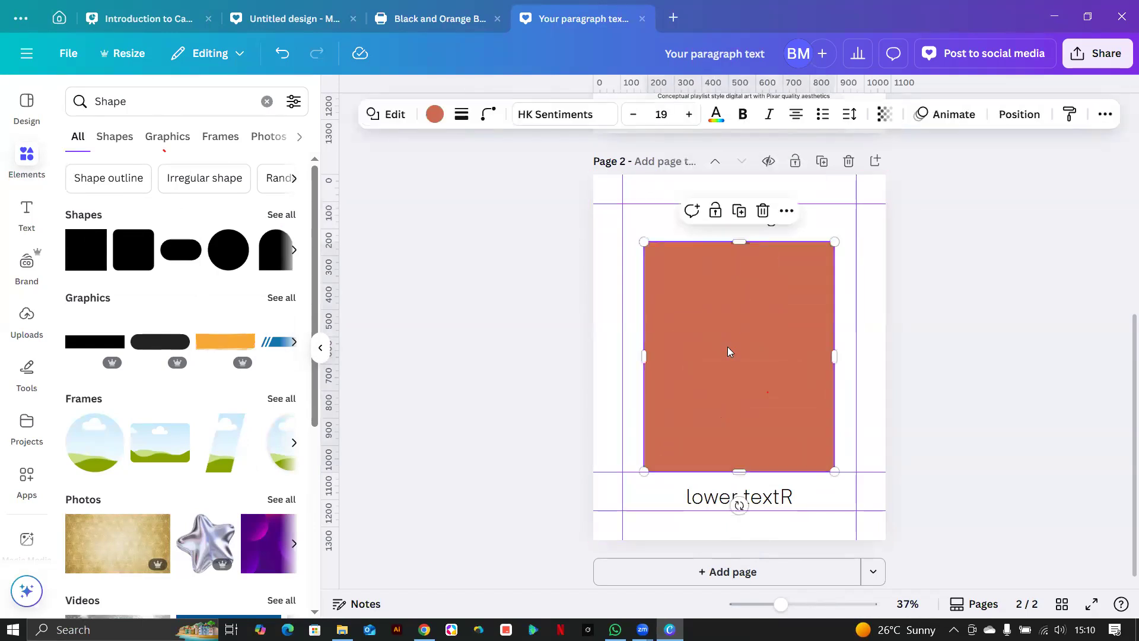
{"action": "scroll", "coordinate": [734, 382], "scroll_direction": "up", "scroll_amount": 6}
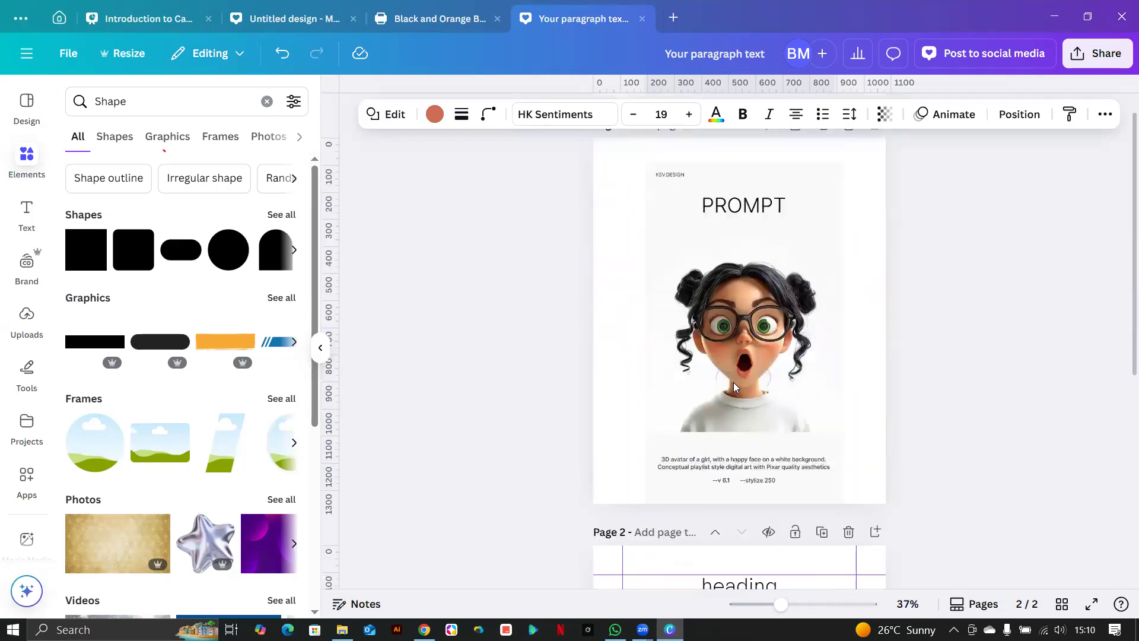
{"action": "scroll", "coordinate": [764, 363], "scroll_direction": "down", "scroll_amount": 5}
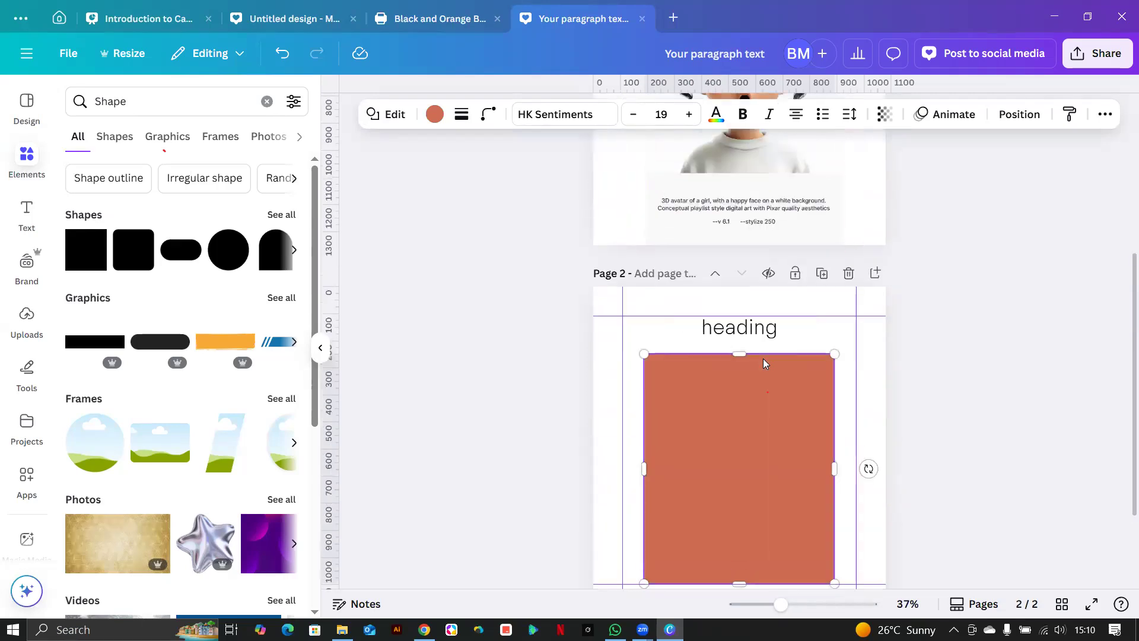
{"action": "scroll", "coordinate": [764, 363], "scroll_direction": "up", "scroll_amount": 5}
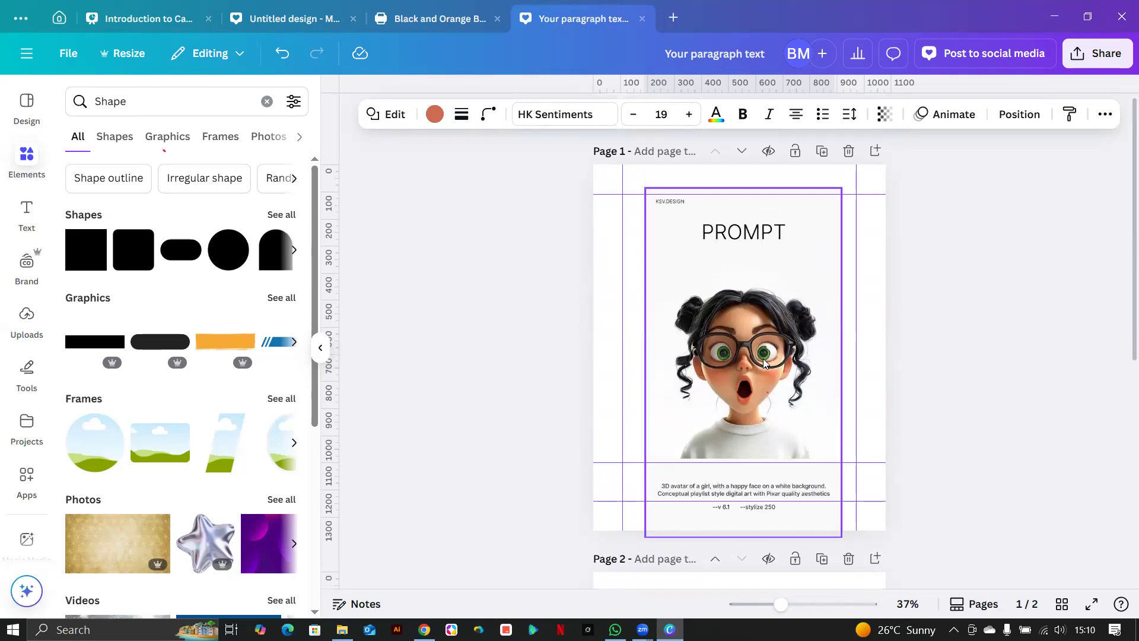
{"action": "scroll", "coordinate": [764, 363], "scroll_direction": "down", "scroll_amount": 5}
{"action": "left_click", "coordinate": [720, 366]}
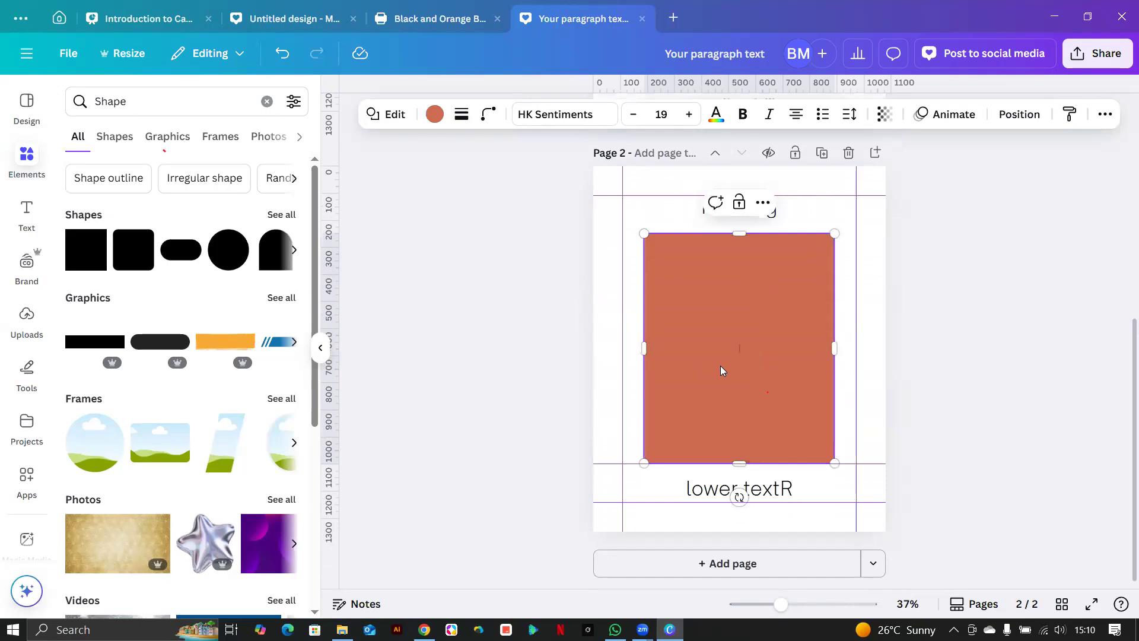
{"action": "left_click", "coordinate": [842, 390]}
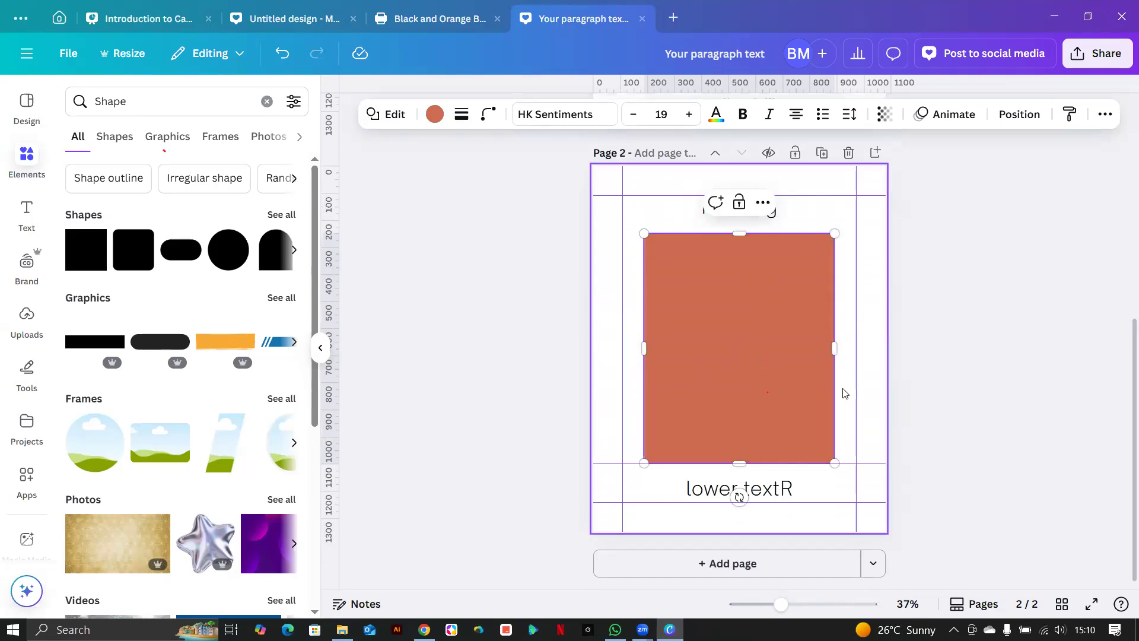
{"action": "left_click", "coordinate": [810, 389]}
{"action": "key", "text": "Delete"}
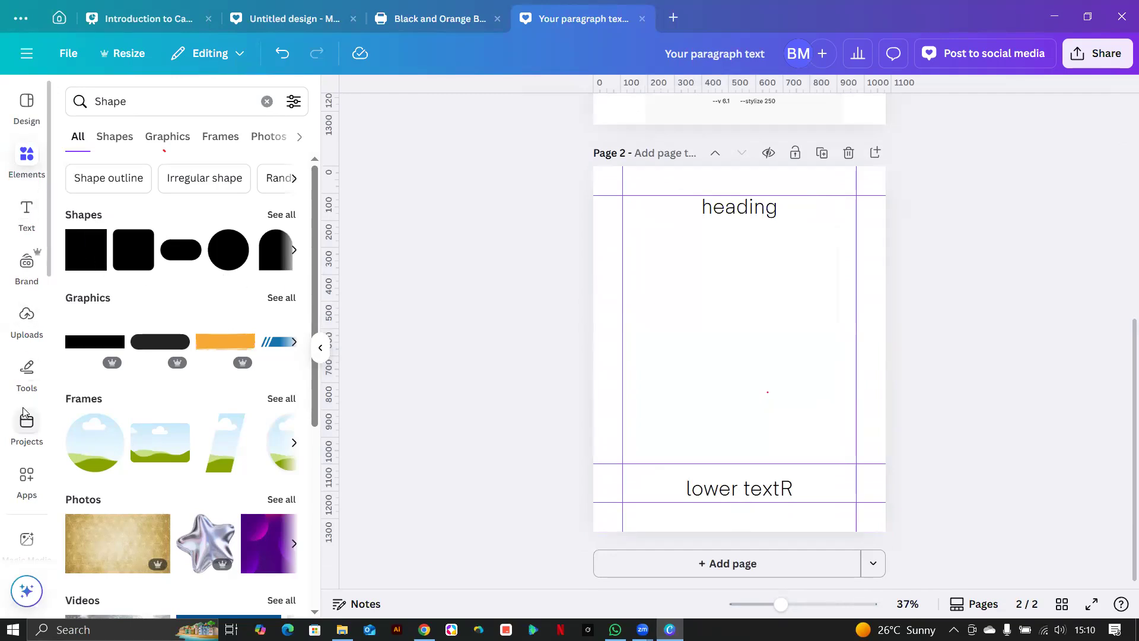
{"action": "scroll", "coordinate": [24, 415], "scroll_direction": "down", "scroll_amount": 2}
{"action": "scroll", "coordinate": [23, 414], "scroll_direction": "down", "scroll_amount": 3}
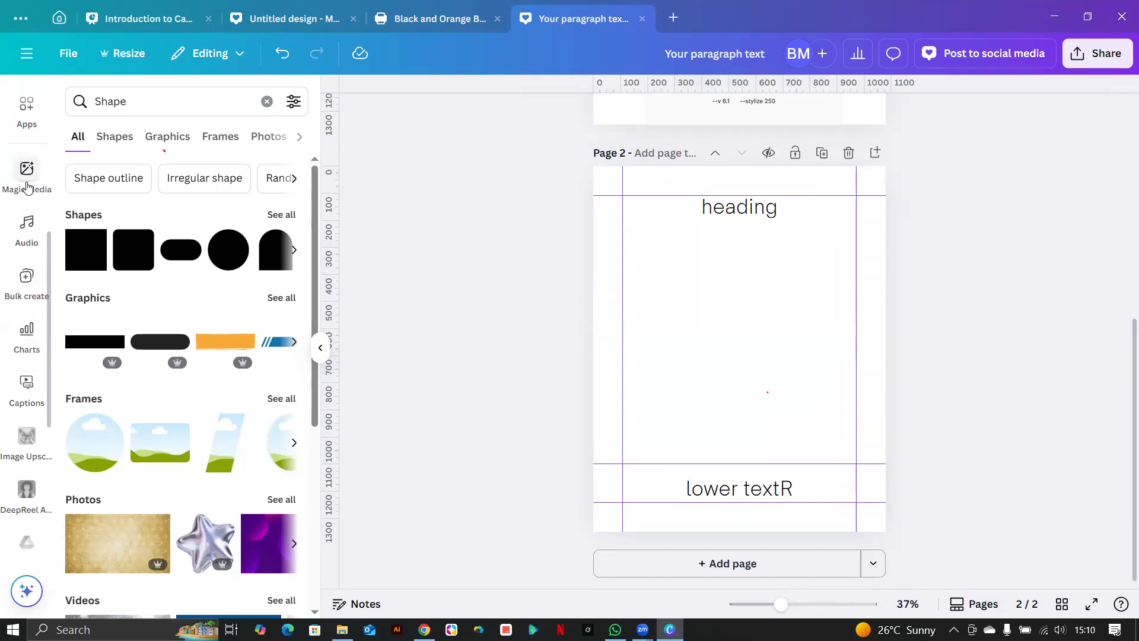
{"action": "scroll", "coordinate": [27, 189], "scroll_direction": "up", "scroll_amount": 2}
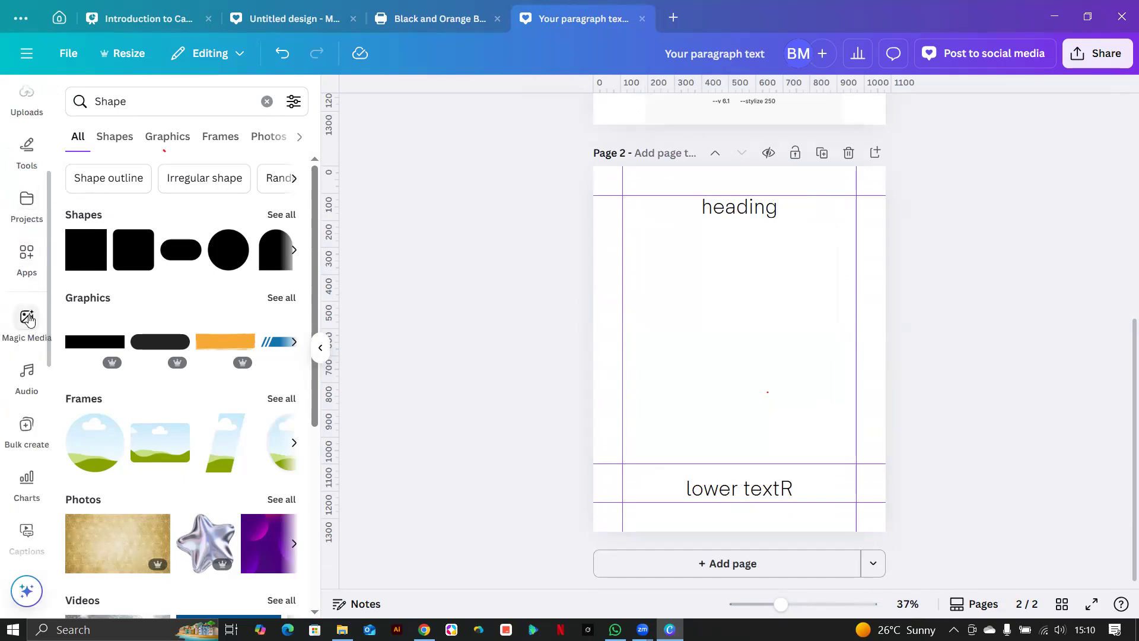
In Magic Media, enter a prompt for a Disney-style cartoon face of a teenage African youth.
{"action": "left_click", "coordinate": [28, 320]}
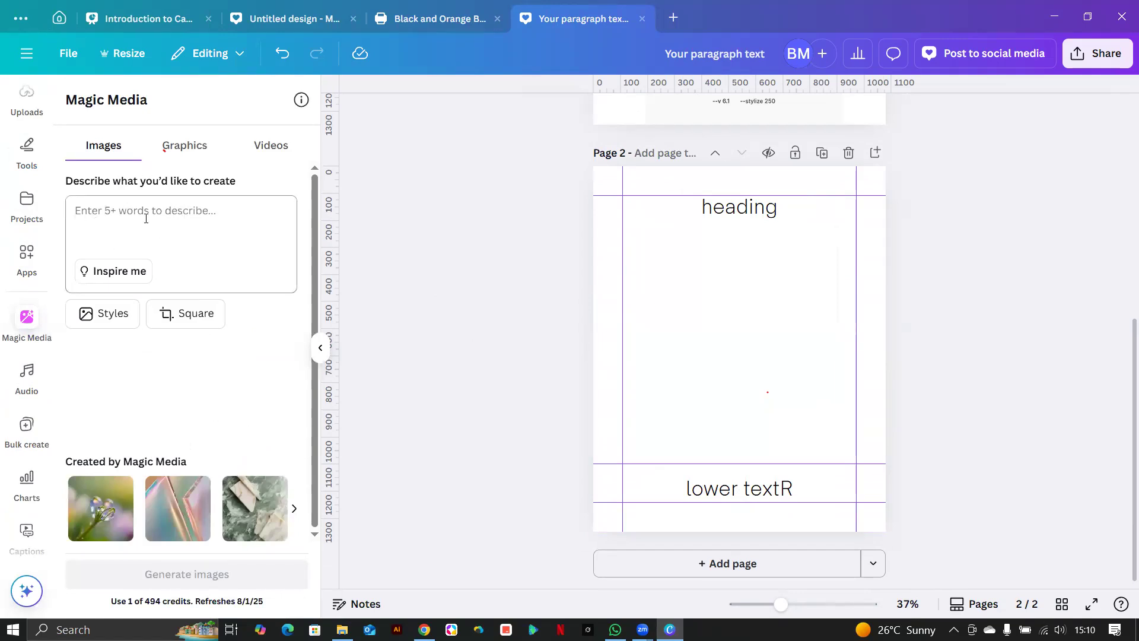
{"action": "left_click", "coordinate": [119, 224]}
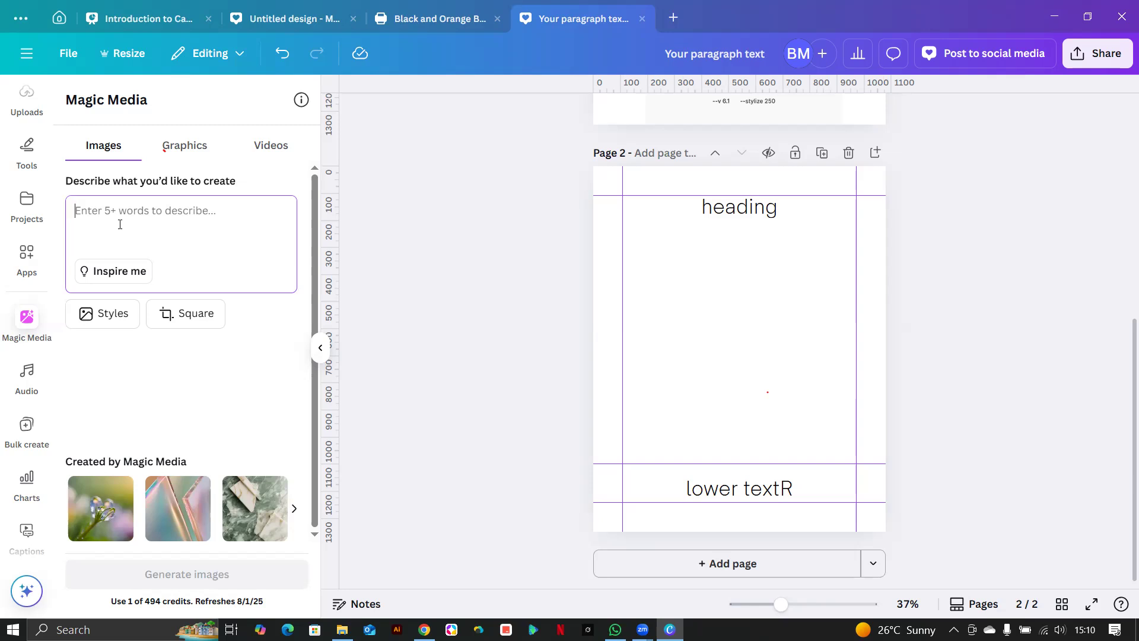
{"action": "type", "text": "gener"}
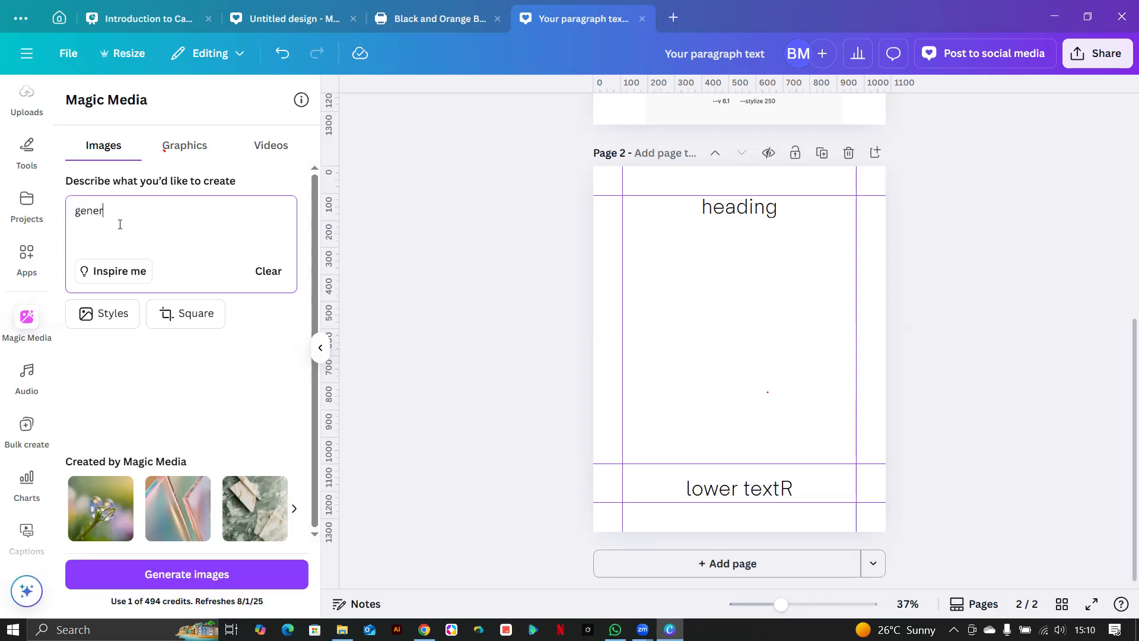
{"action": "type", "text": "ate for me a catoon face of a"}
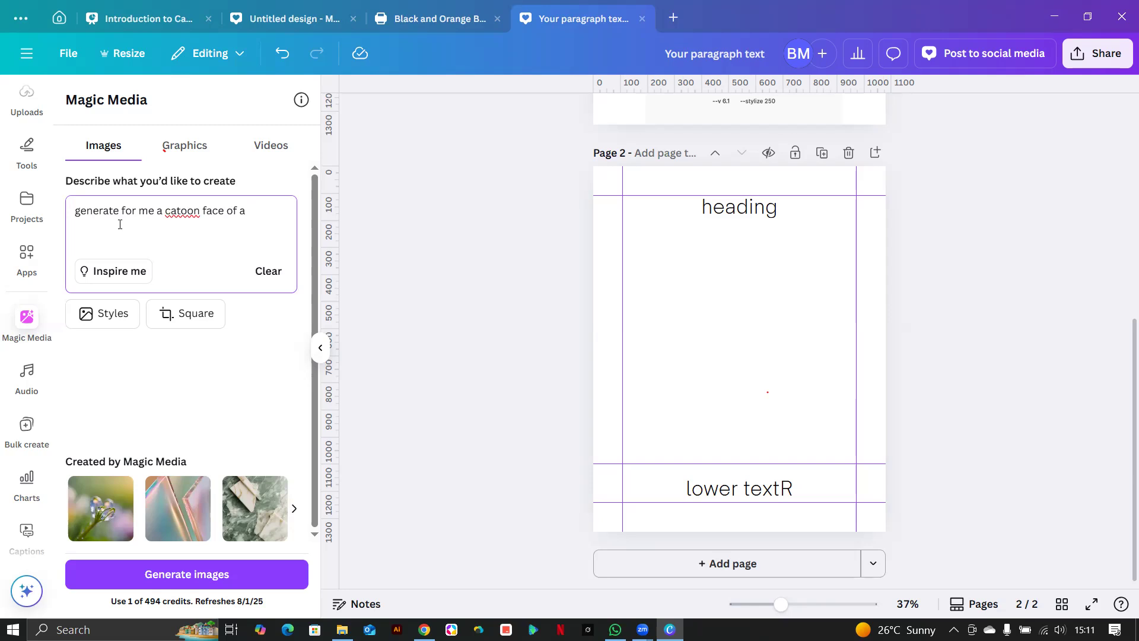
{"action": "type", "text": "te"}
{"action": "type", "text": "n"}
{"action": "type", "text": "=en"}
{"action": "key", "text": "BackSpace"}
{"action": "key", "text": "BackSpace"}
{"action": "type", "text": "enage african "}
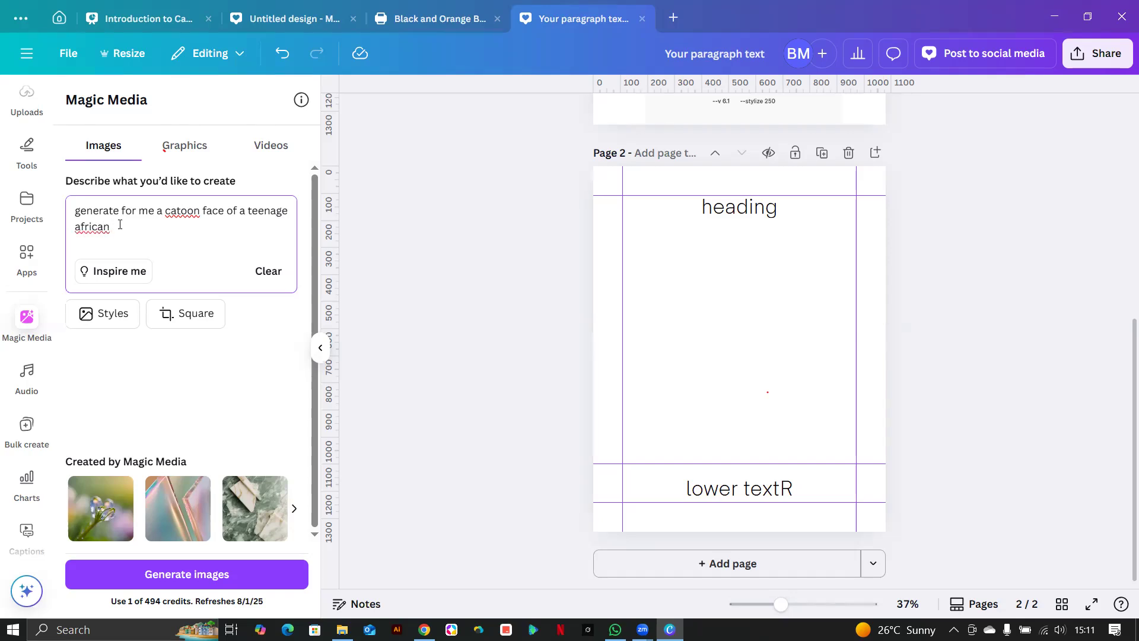
{"action": "type", "text": "youth , make it like a disney chara"}
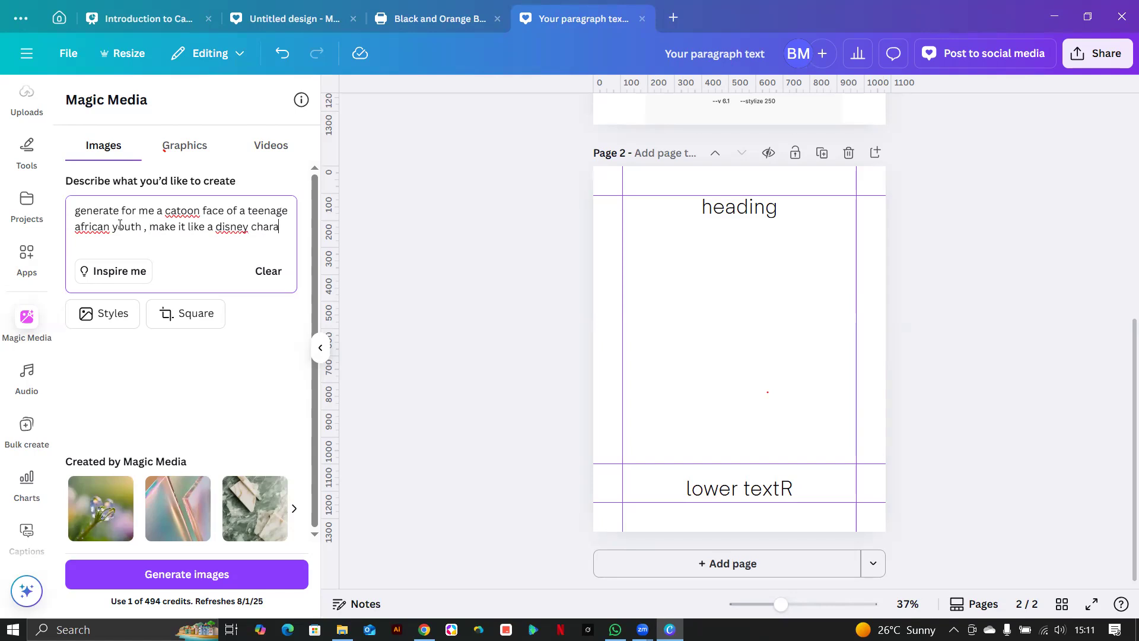
{"action": "type", "text": "cter"}
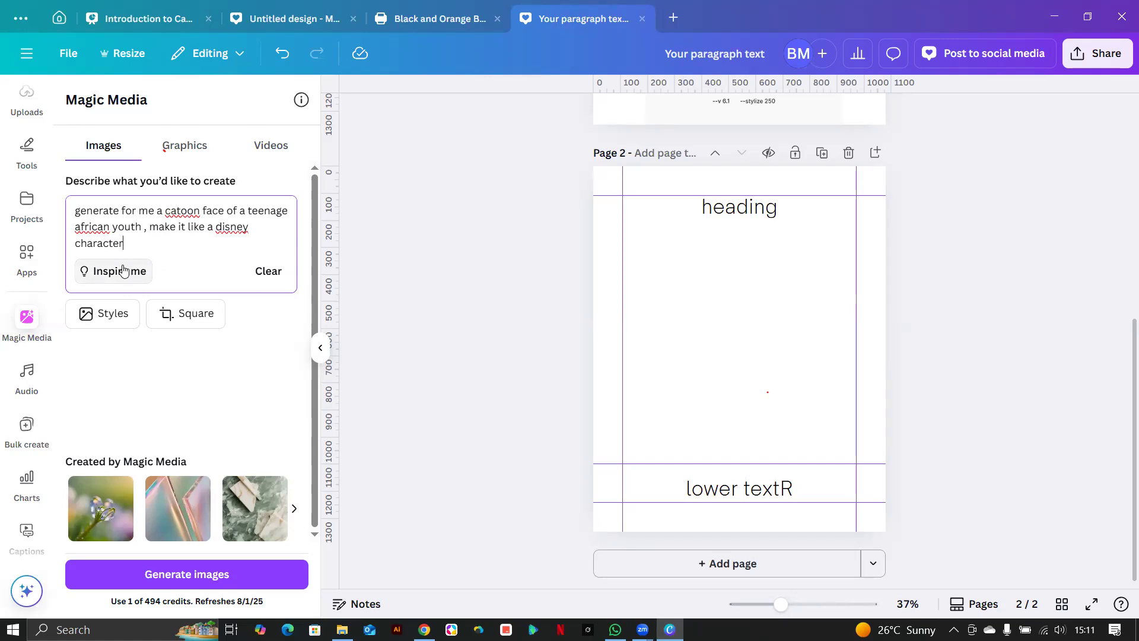
Set the image to Portrait with the Dreamy style and try generating; 'disney' is flagged.
{"action": "left_click", "coordinate": [169, 320]}
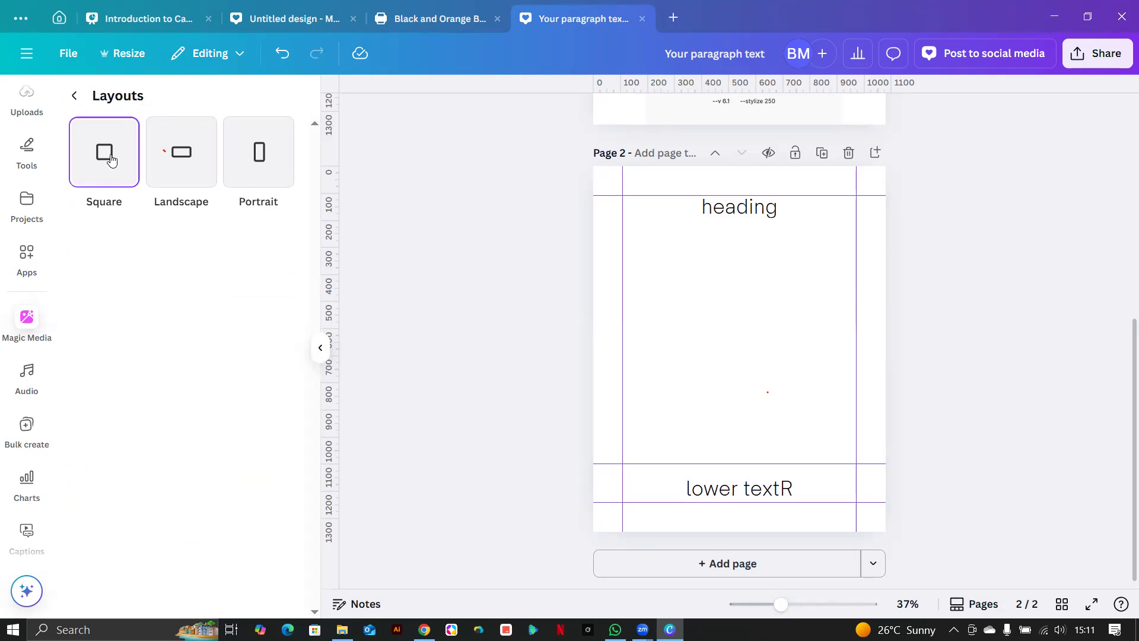
{"action": "left_click", "coordinate": [259, 172]}
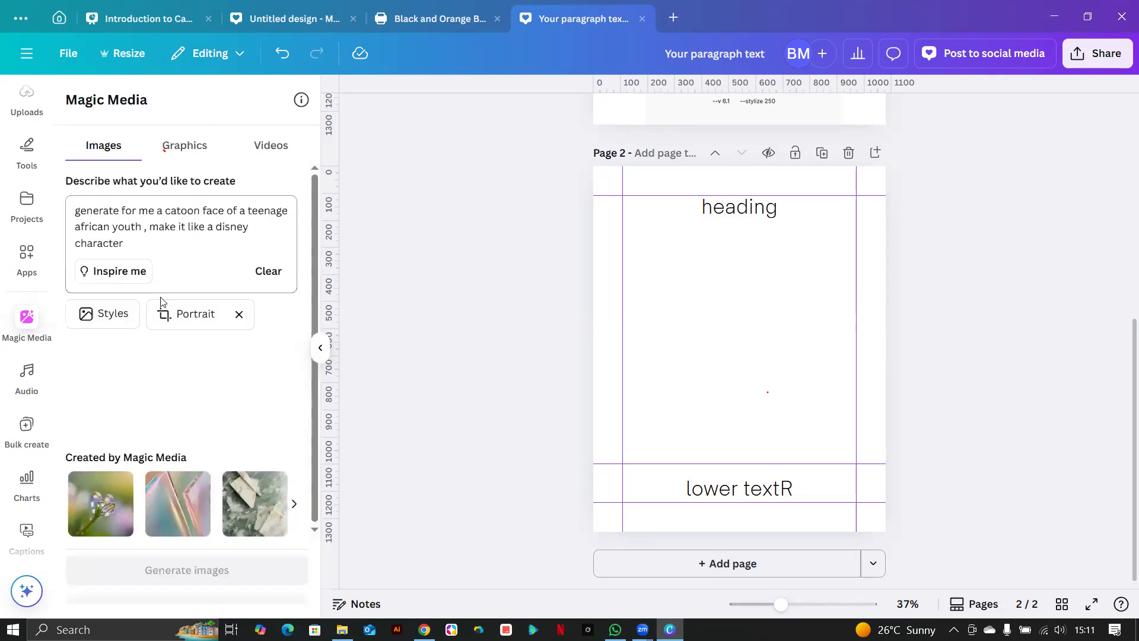
{"action": "left_click", "coordinate": [109, 321]}
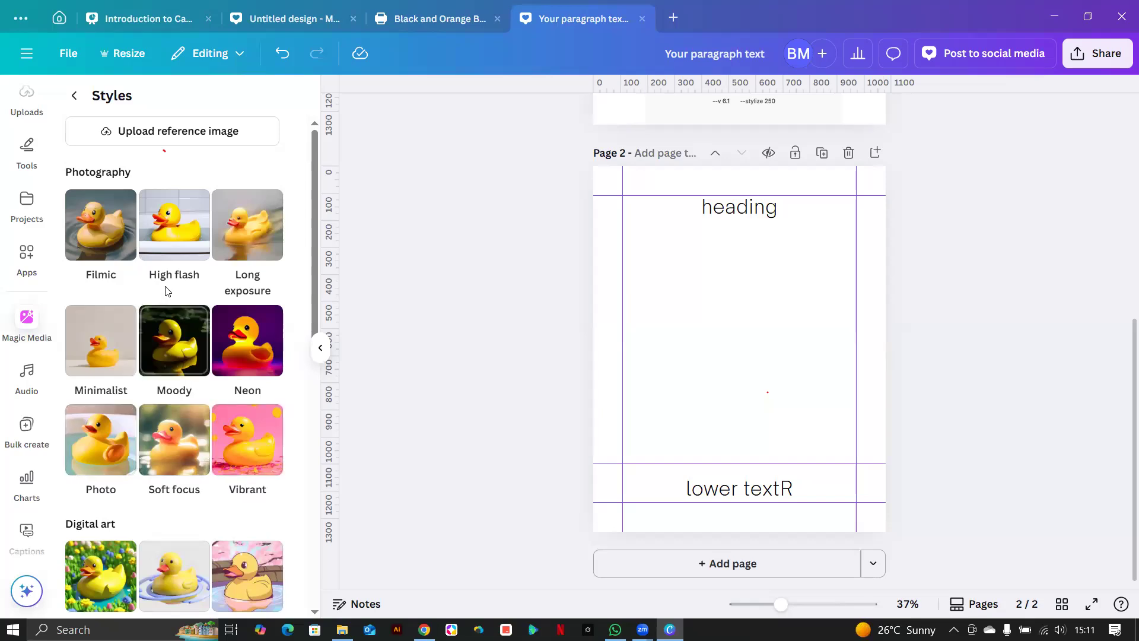
{"action": "scroll", "coordinate": [133, 399], "scroll_direction": "down", "scroll_amount": 4}
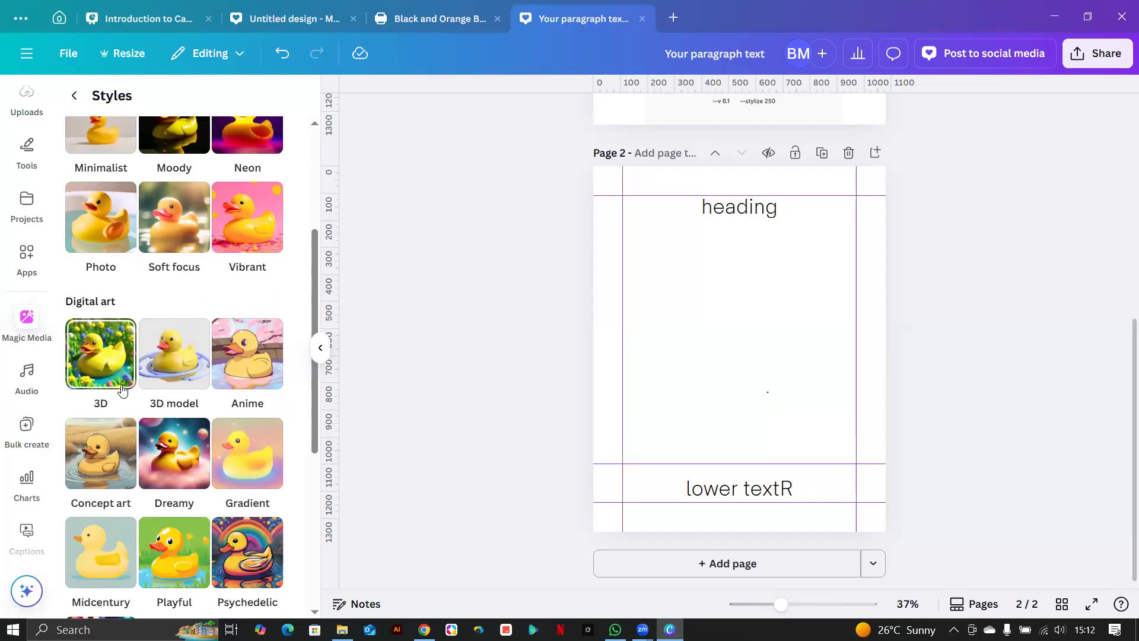
{"action": "scroll", "coordinate": [102, 386], "scroll_direction": "down", "scroll_amount": 3}
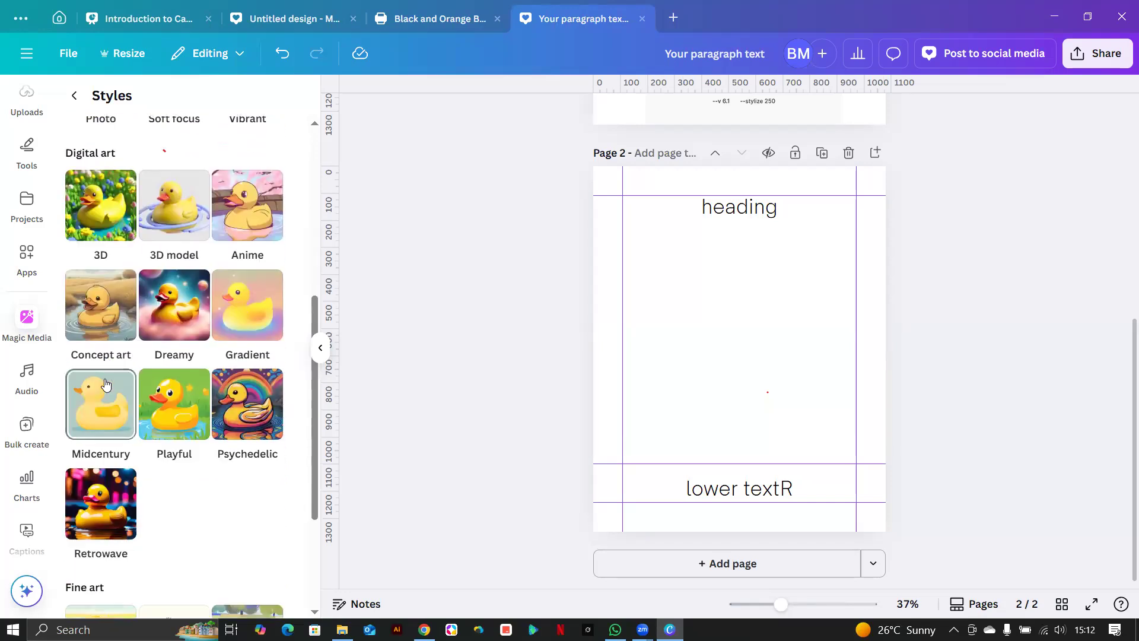
{"action": "scroll", "coordinate": [105, 384], "scroll_direction": "down", "scroll_amount": 3}
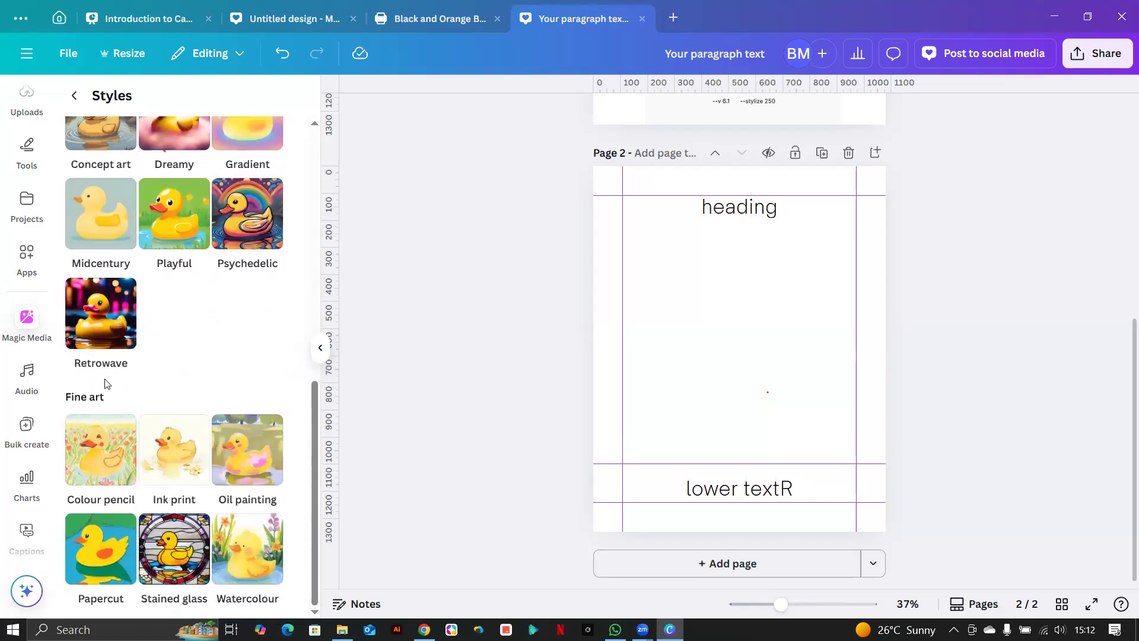
{"action": "scroll", "coordinate": [106, 384], "scroll_direction": "up", "scroll_amount": 4}
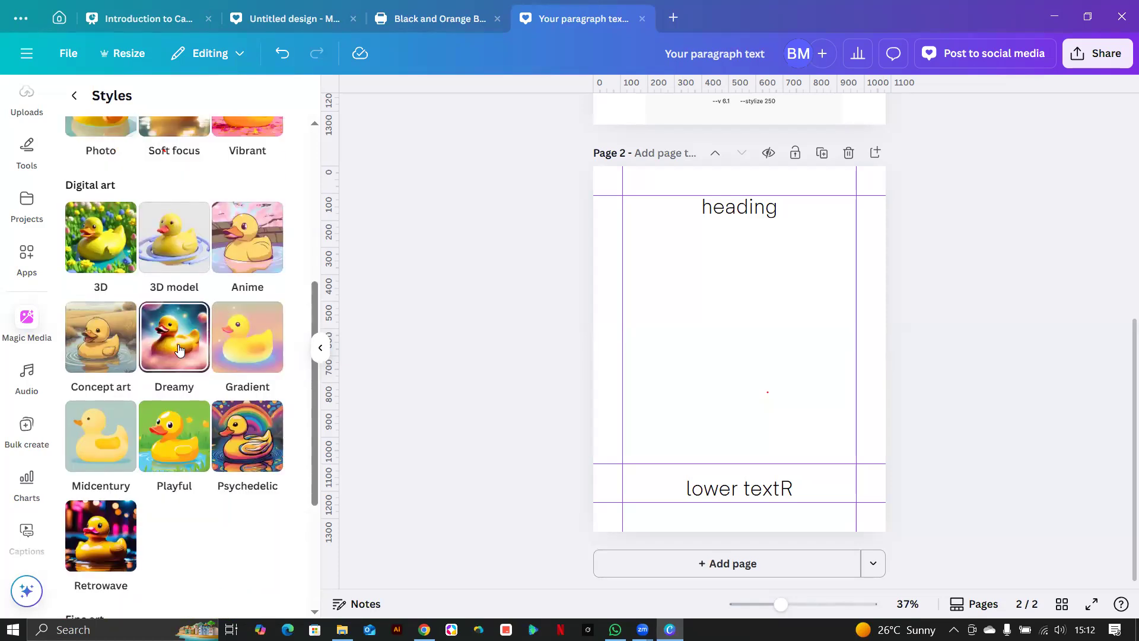
{"action": "left_click", "coordinate": [177, 347]}
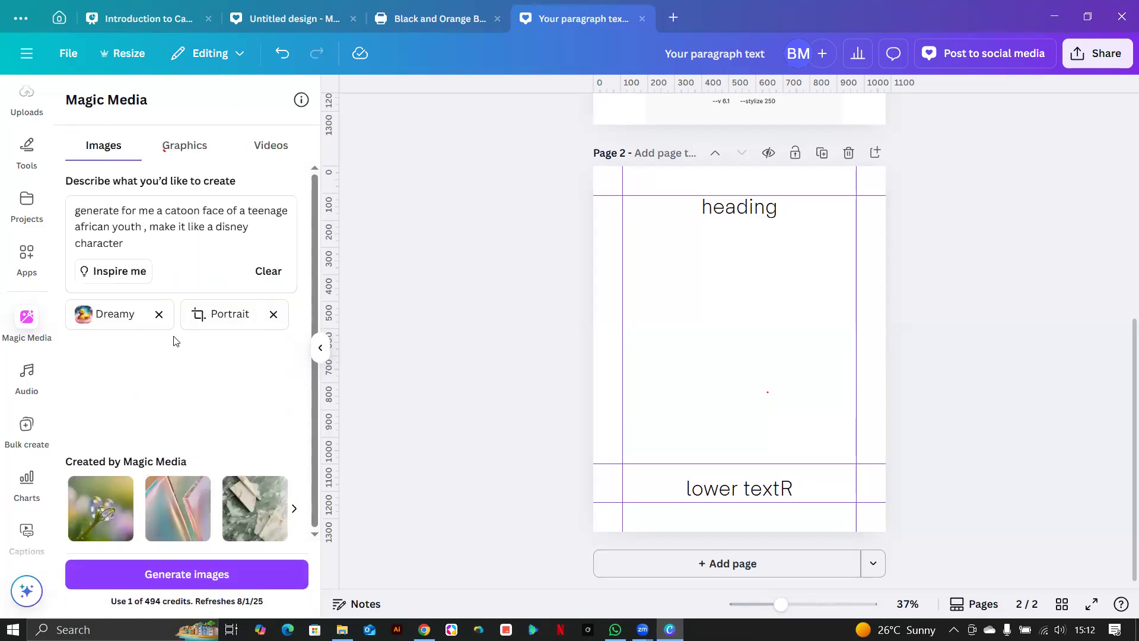
{"action": "left_click", "coordinate": [133, 575]}
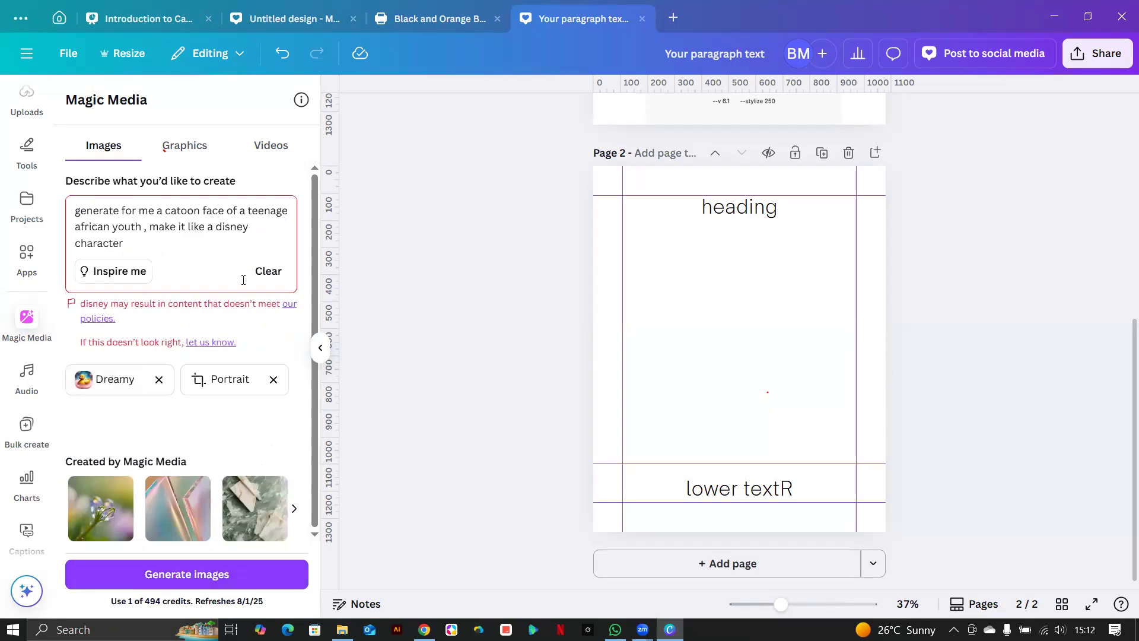
{"action": "left_click", "coordinate": [248, 226]}
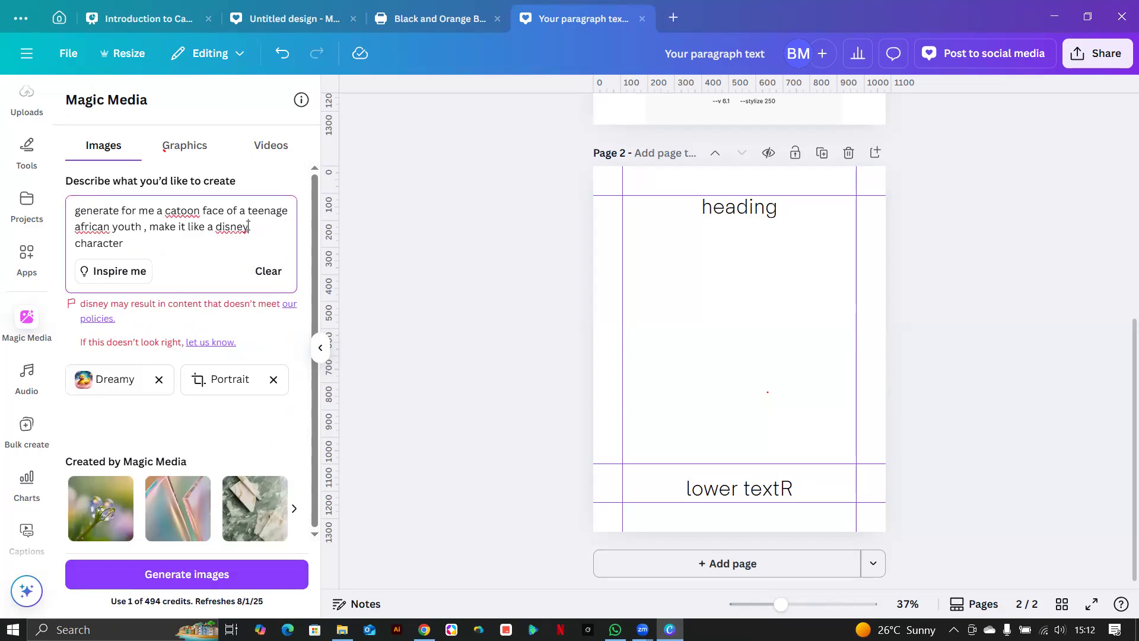
Replace 'disney' in the prompt with '3d cartoon character' and generate the portraits.
{"action": "left_click", "coordinate": [180, 585]}
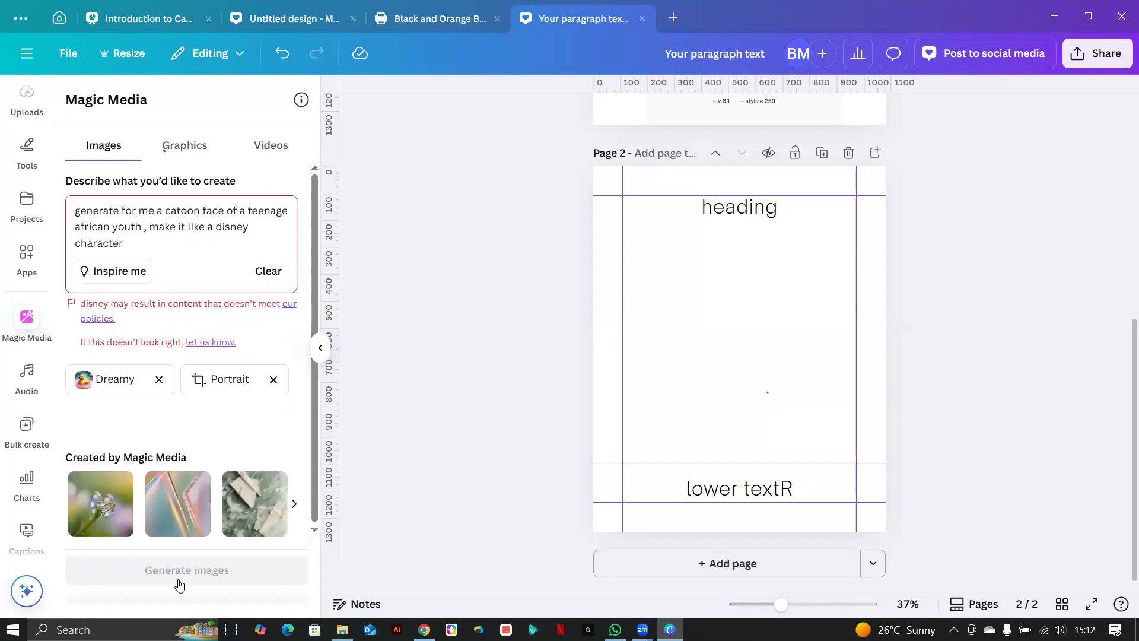
{"action": "left_click", "coordinate": [256, 234]}
{"action": "key", "text": "BackSpace"}
{"action": "key", "text": "BackSpace"}
{"action": "key", "text": "BackSpace"}
{"action": "key", "text": "BackSpace"}
{"action": "key", "text": "BackSpace"}
{"action": "key", "text": "BackSpace"}
{"action": "key", "text": "BackSpace"}
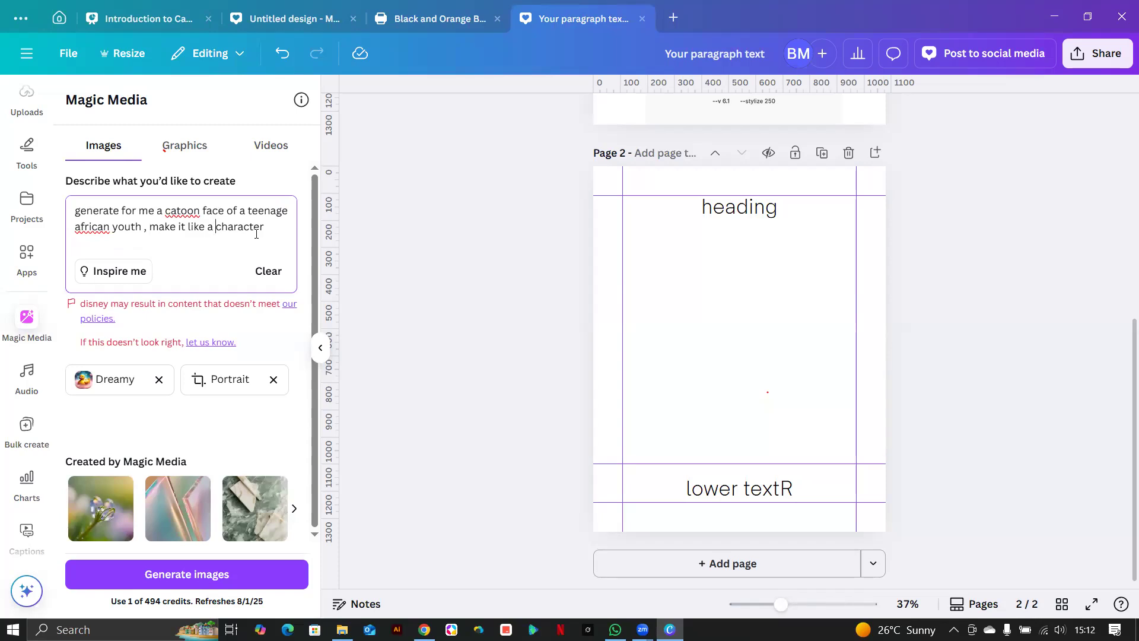
{"action": "type", "text": "3d cartoon c"}
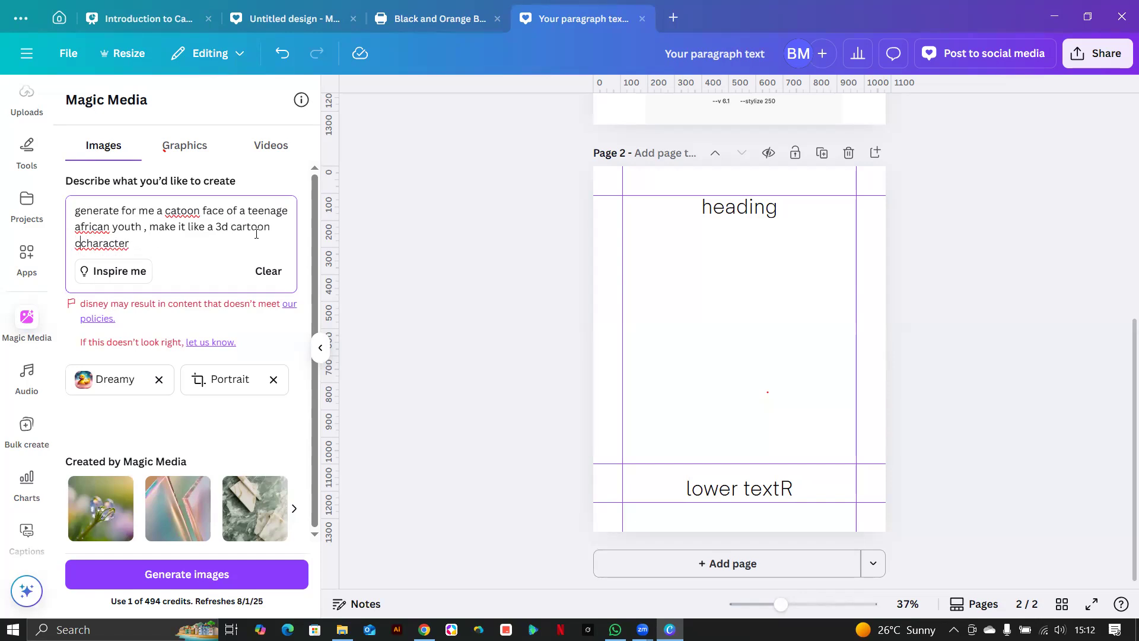
{"action": "key", "text": "BackSpace"}
{"action": "left_click", "coordinate": [199, 575]}
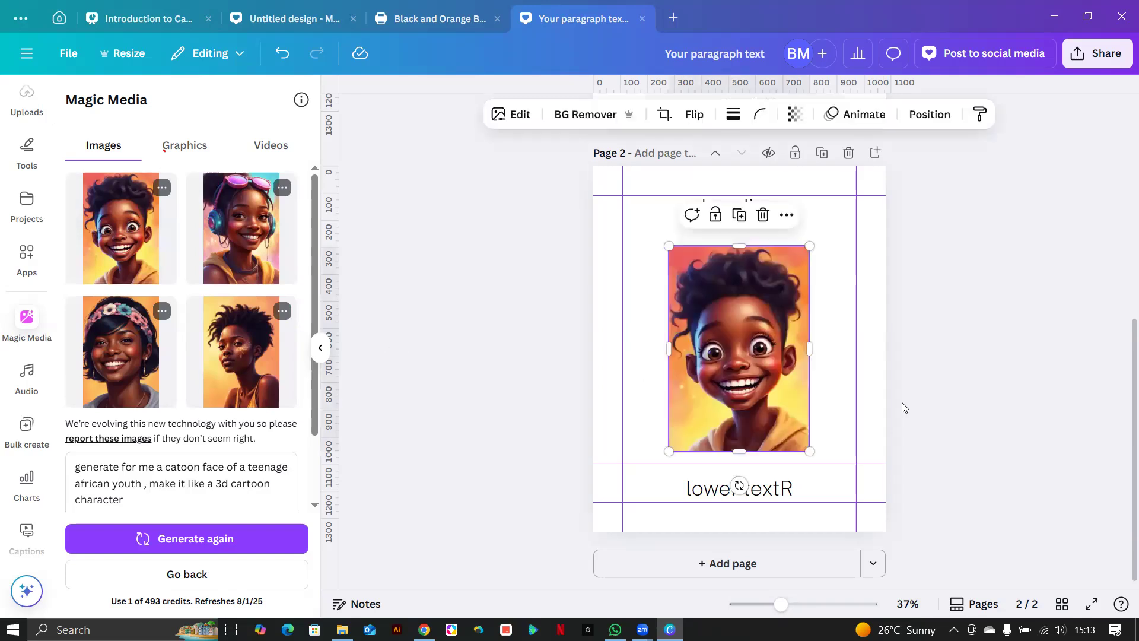
Generate more variations of the first portrait, then enlarge and reposition it below the heading.
{"action": "left_click", "coordinate": [164, 189]}
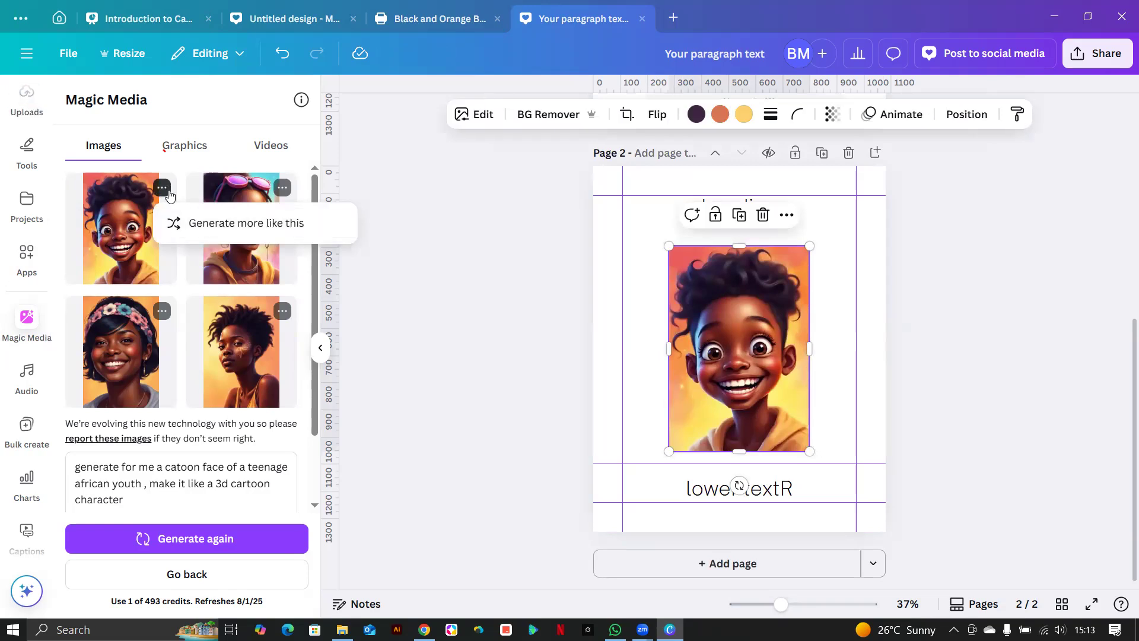
{"action": "left_click", "coordinate": [175, 224]}
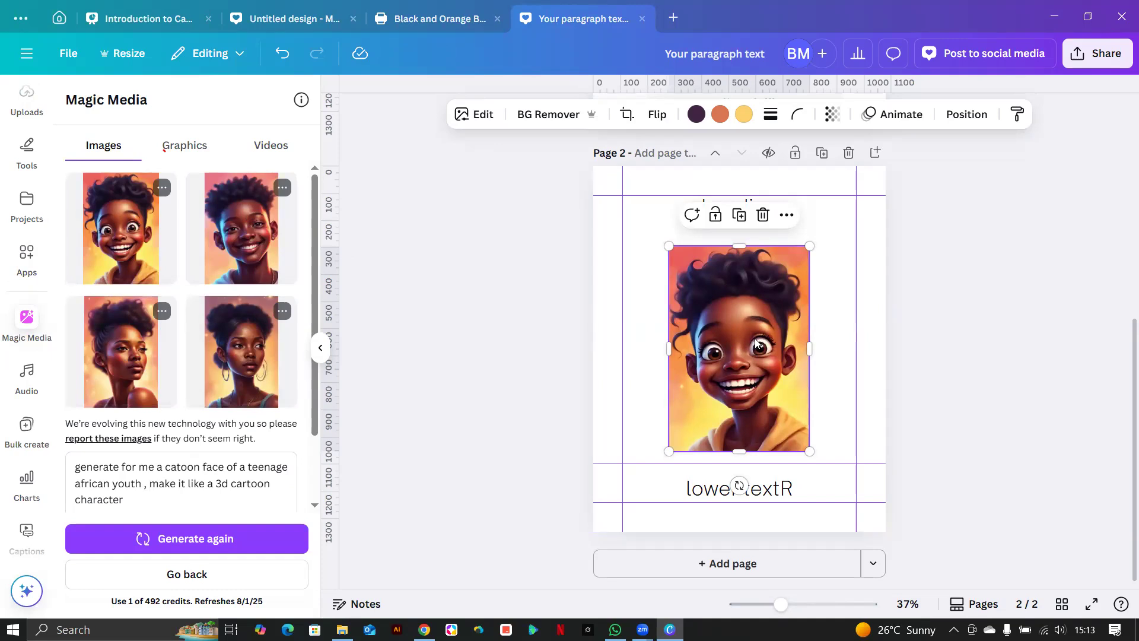
{"action": "left_click_drag", "start_coordinate": [750, 419], "coordinate": [750, 431]}
{"action": "left_click_drag", "start_coordinate": [669, 258], "coordinate": [645, 224]}
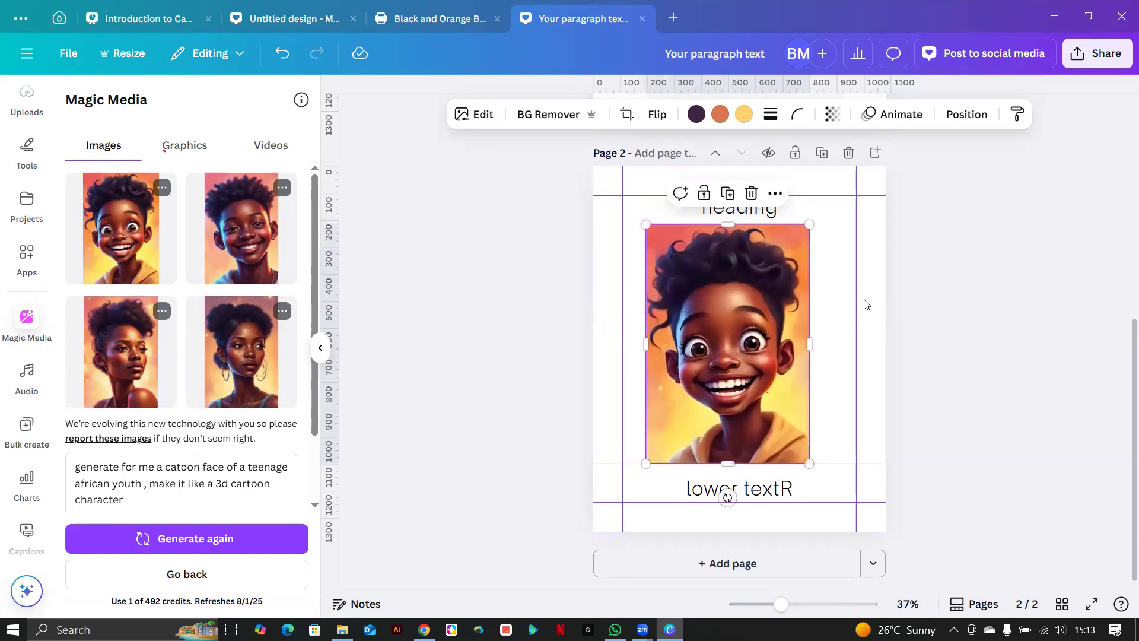
{"action": "left_click", "coordinate": [865, 304]}
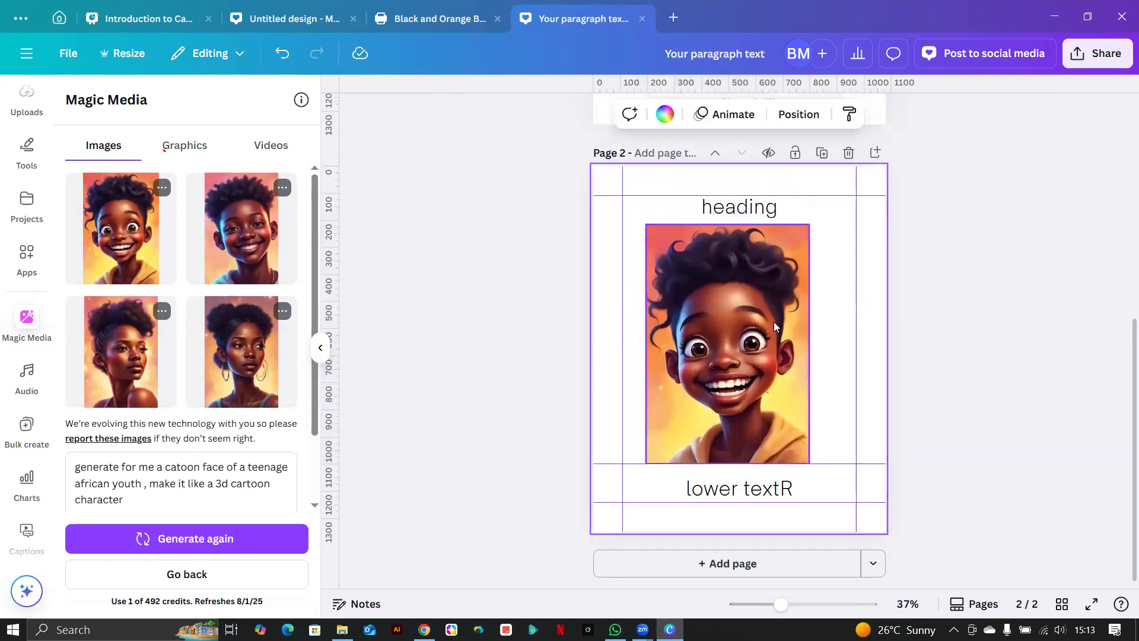
{"action": "scroll", "coordinate": [773, 322], "scroll_direction": "up", "scroll_amount": 6}
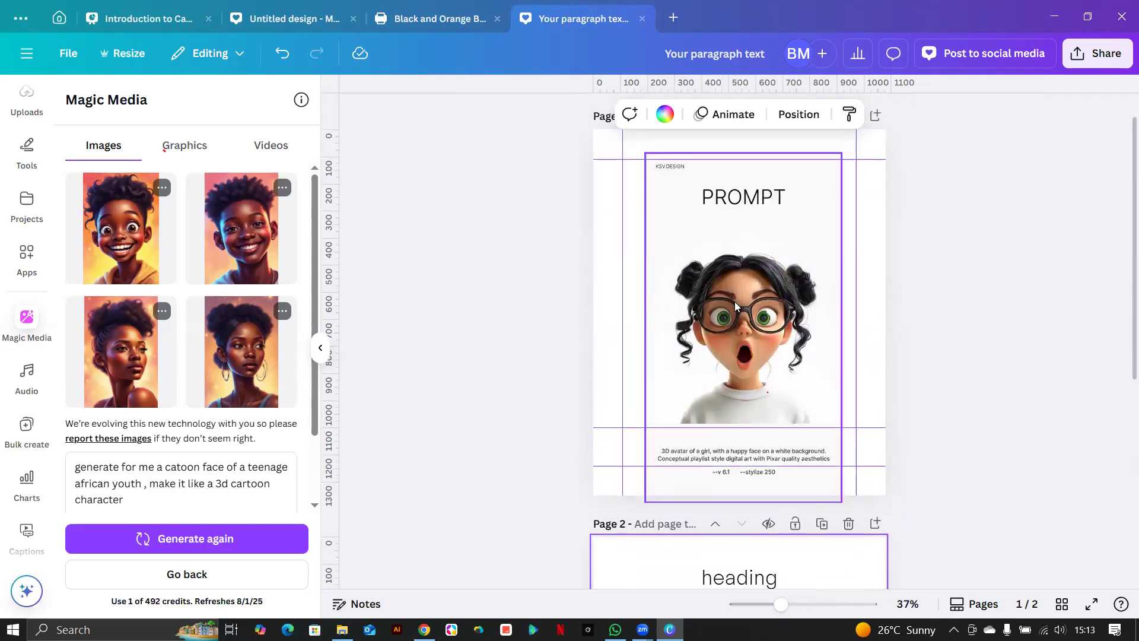
{"action": "scroll", "coordinate": [734, 301], "scroll_direction": "down", "scroll_amount": 6}
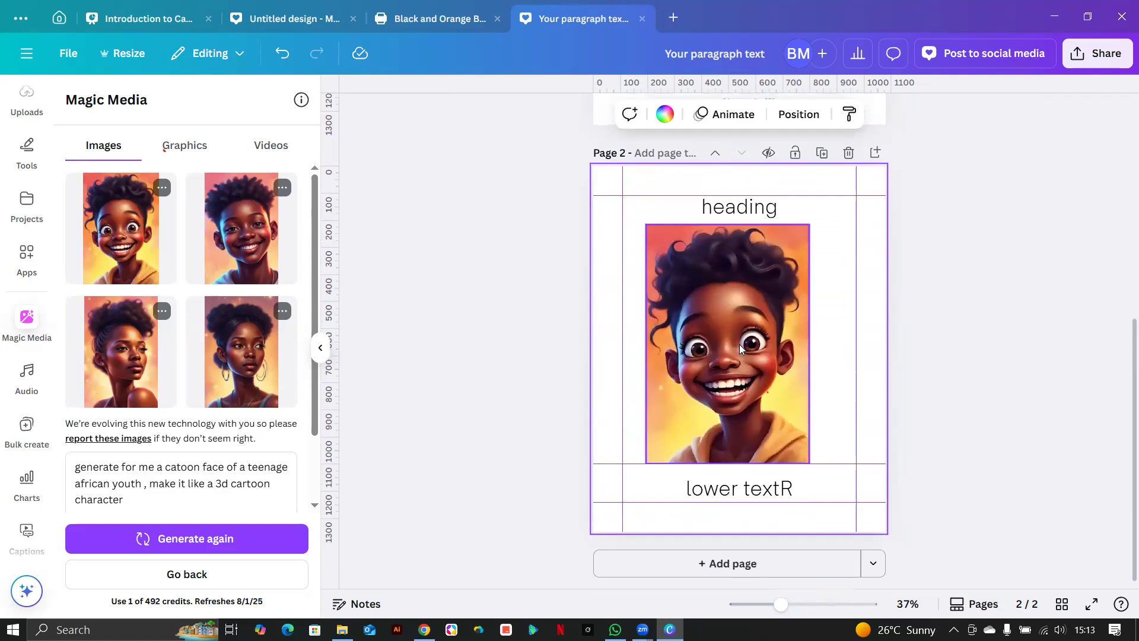
{"action": "left_click_drag", "start_coordinate": [740, 344], "coordinate": [745, 344]}
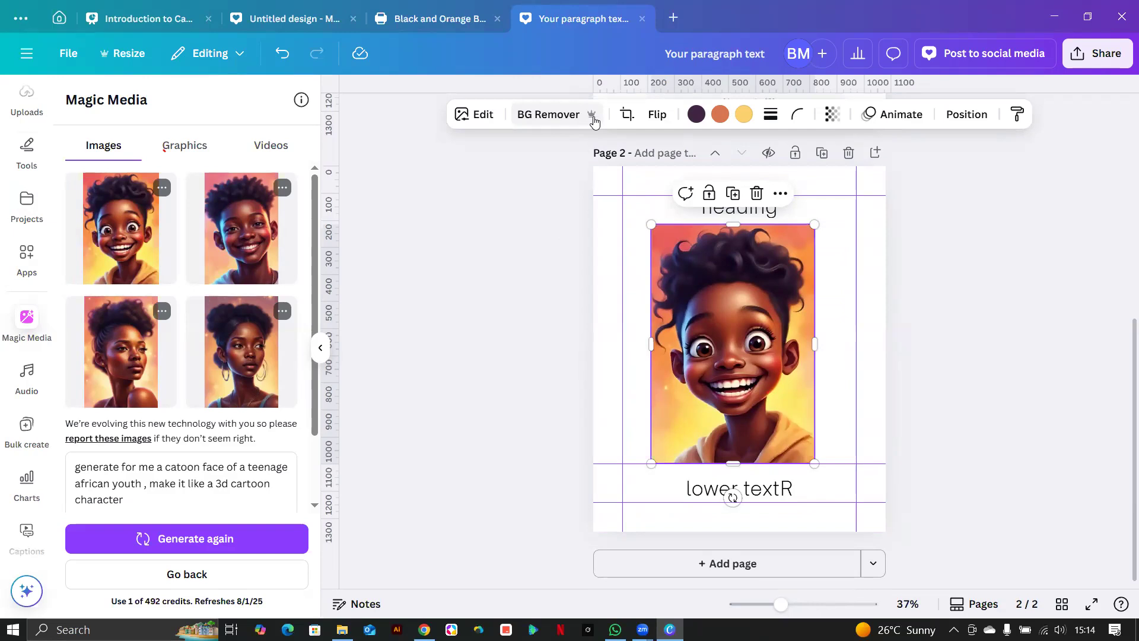
Remove the boy portrait's orange background with BG Remover.
{"action": "left_click", "coordinate": [570, 116]}
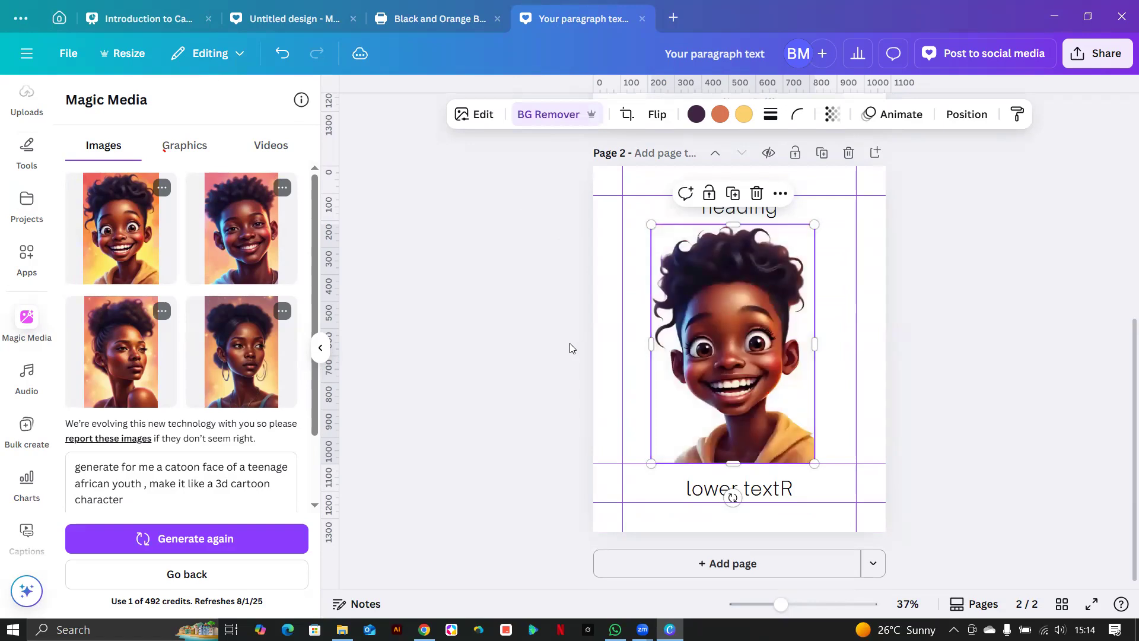
{"action": "left_click", "coordinate": [412, 397]}
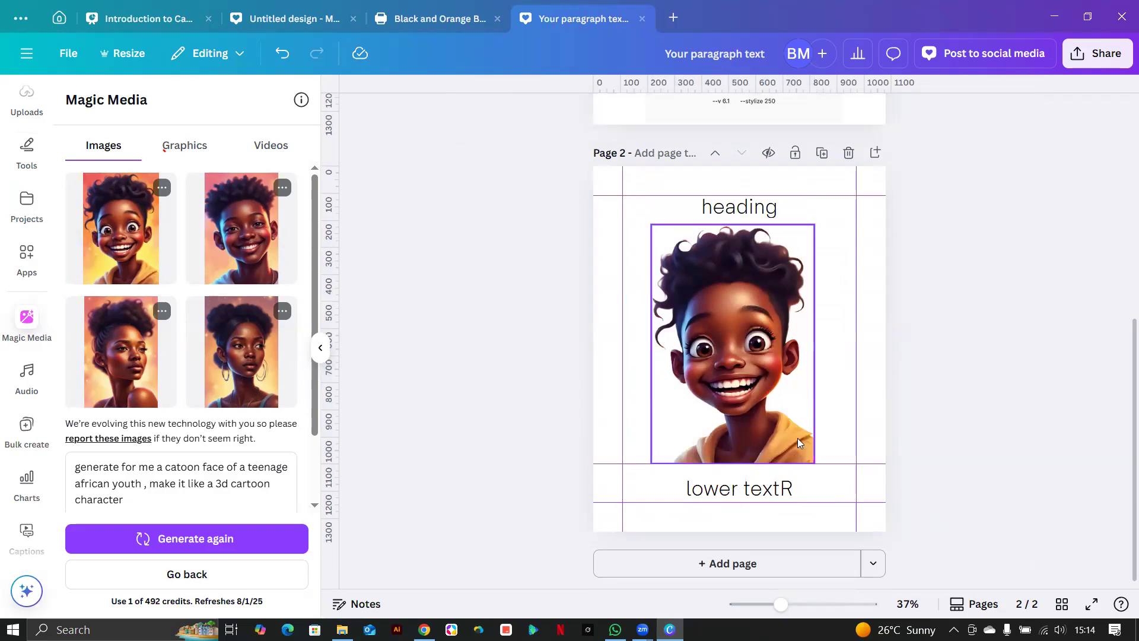
{"action": "scroll", "coordinate": [798, 442], "scroll_direction": "down", "scroll_amount": 3}
{"action": "scroll", "coordinate": [798, 442], "scroll_direction": "up", "scroll_amount": 5}
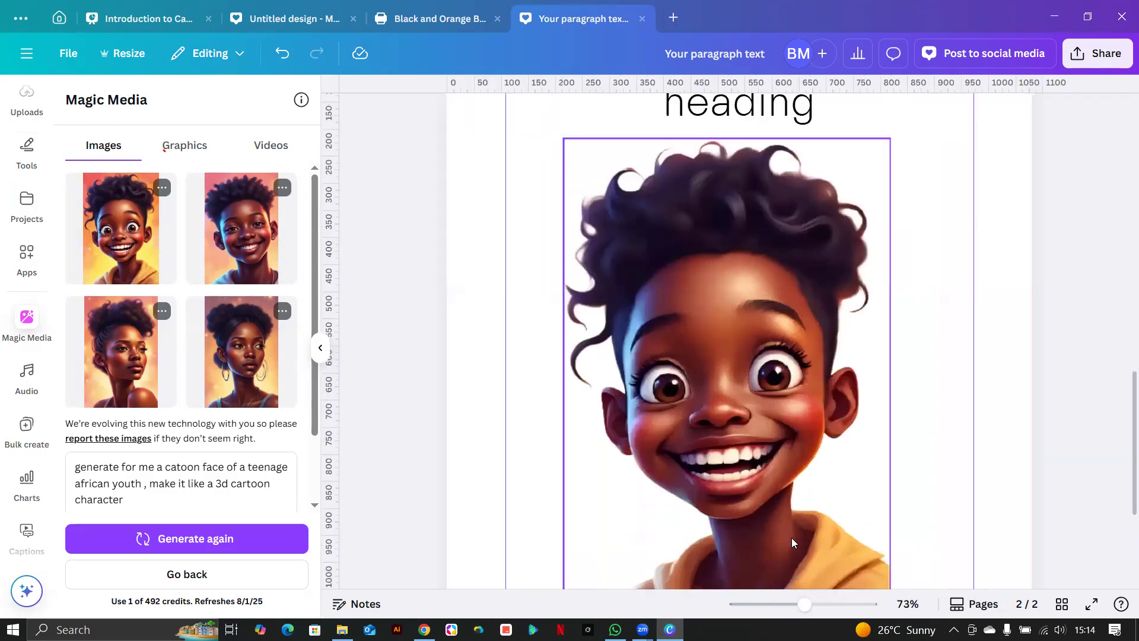
Move the portrait slightly up and left, then close the Magic Media panel.
{"action": "left_click", "coordinate": [680, 319]}
{"action": "left_click_drag", "start_coordinate": [680, 319], "coordinate": [671, 248]}
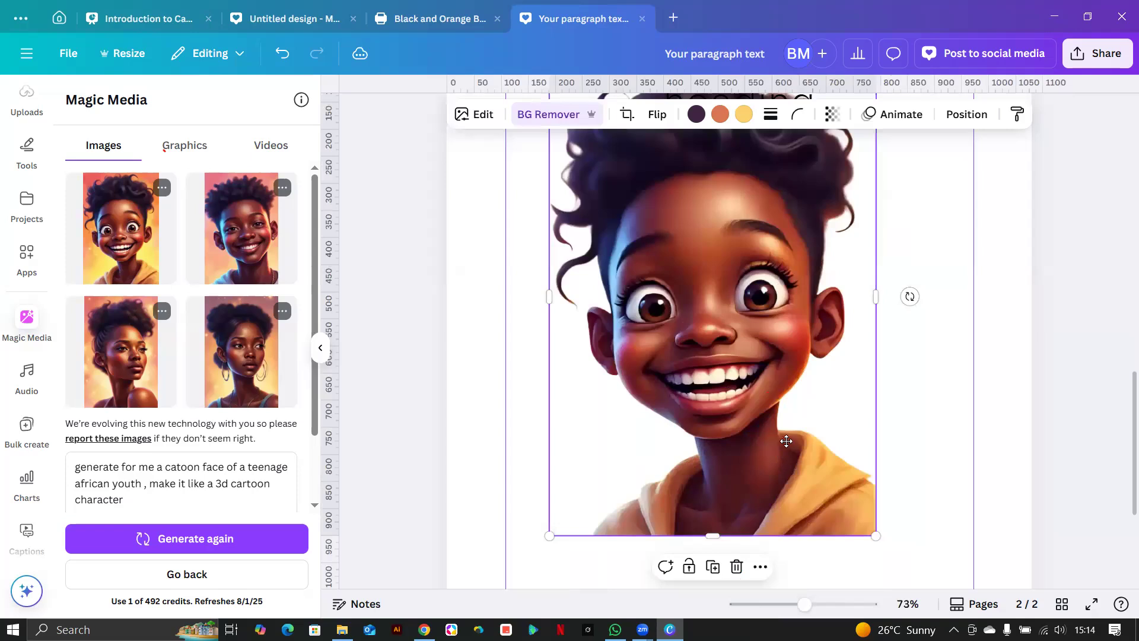
{"action": "scroll", "coordinate": [782, 445], "scroll_direction": "down", "scroll_amount": 4}
{"action": "scroll", "coordinate": [823, 474], "scroll_direction": "down", "scroll_amount": 2}
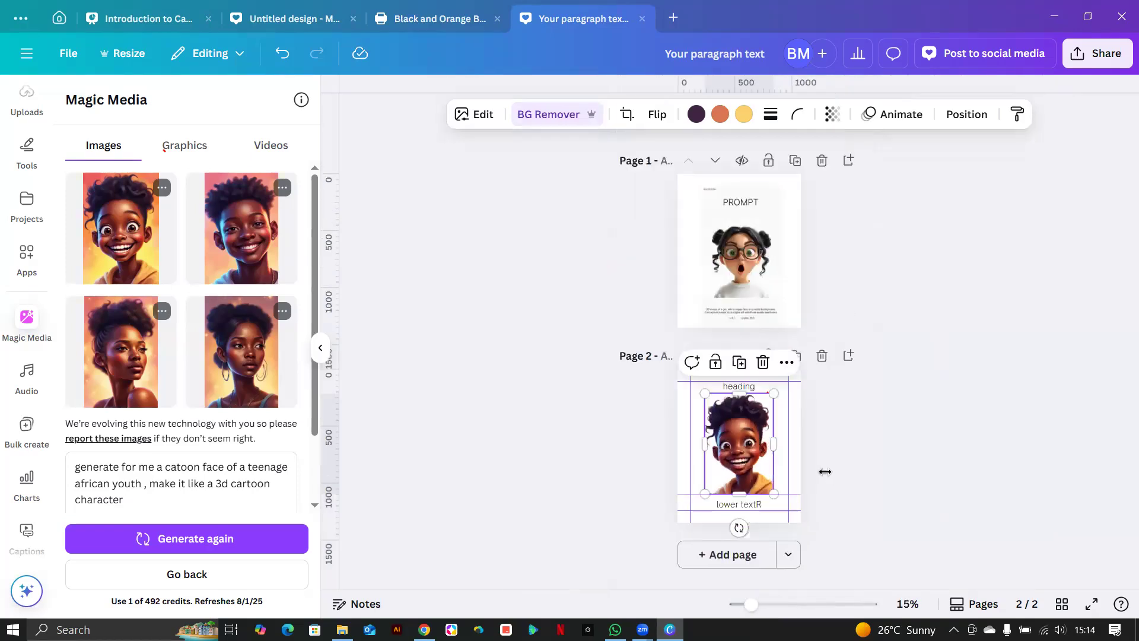
{"action": "scroll", "coordinate": [825, 473], "scroll_direction": "up", "scroll_amount": 4}
{"action": "scroll", "coordinate": [827, 473], "scroll_direction": "up", "scroll_amount": 2}
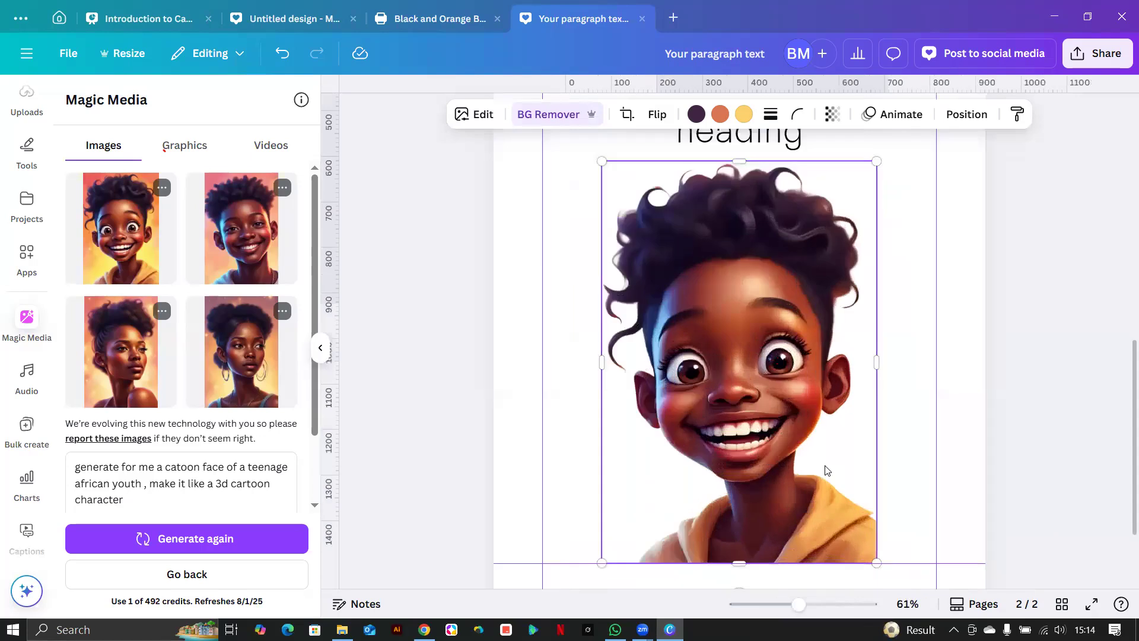
{"action": "scroll", "coordinate": [918, 408], "scroll_direction": "up", "scroll_amount": 1}
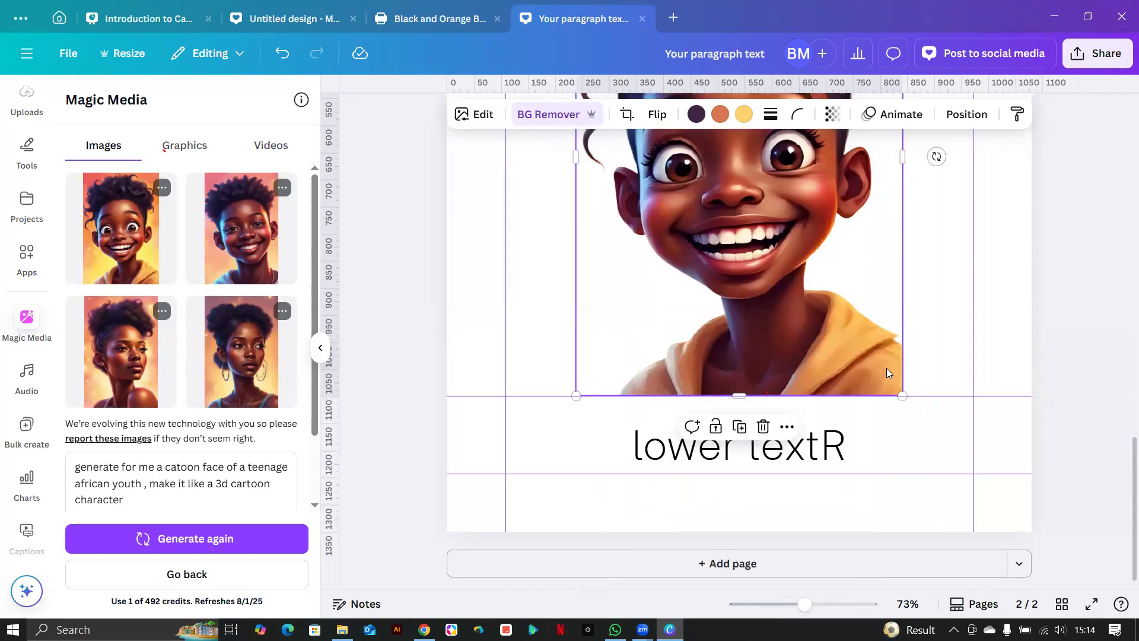
{"action": "scroll", "coordinate": [887, 368], "scroll_direction": "up", "scroll_amount": 3}
{"action": "scroll", "coordinate": [888, 373], "scroll_direction": "up", "scroll_amount": 1}
{"action": "scroll", "coordinate": [886, 372], "scroll_direction": "down", "scroll_amount": 3}
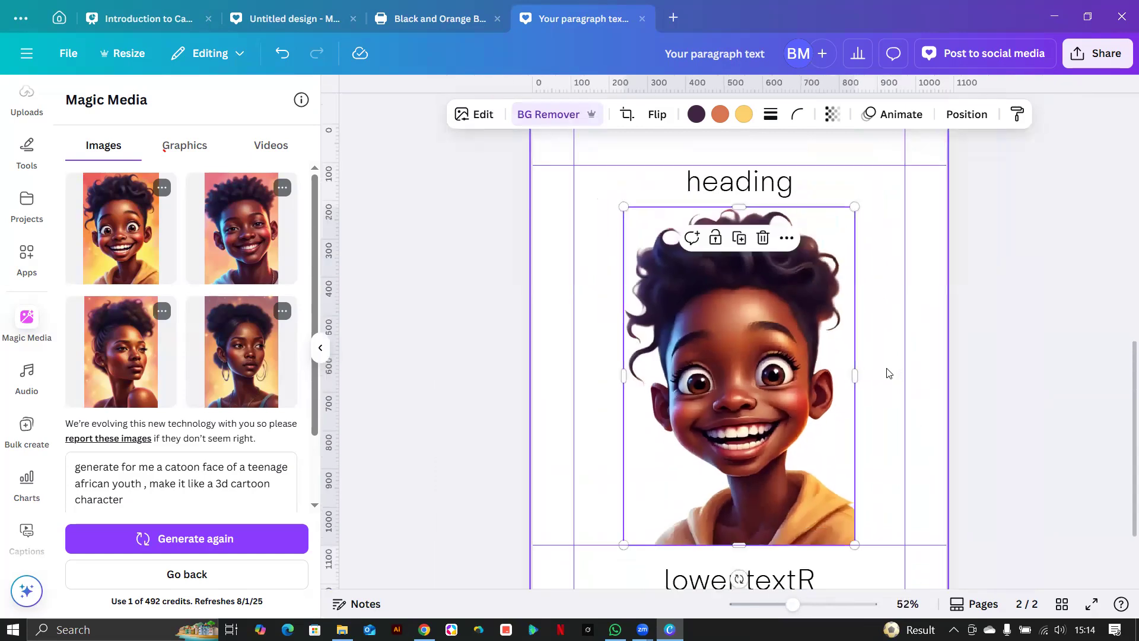
{"action": "left_click", "coordinate": [26, 323]}
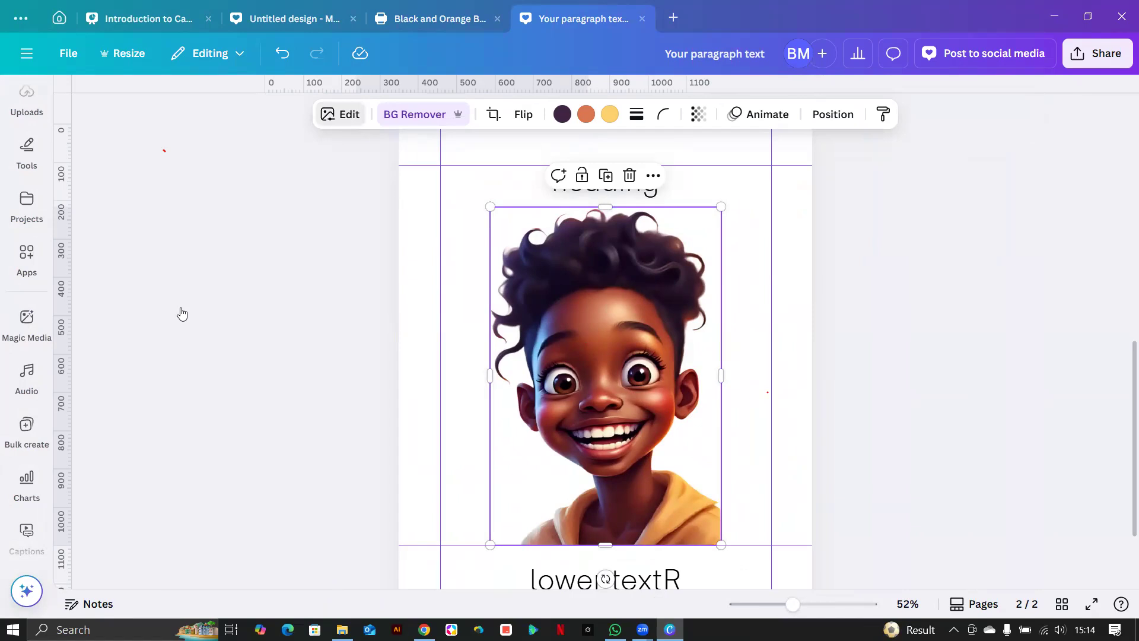
Open the portrait's Edit options and bring up Magic Expand from the Magic Studio tools.
{"action": "left_click", "coordinate": [358, 114]}
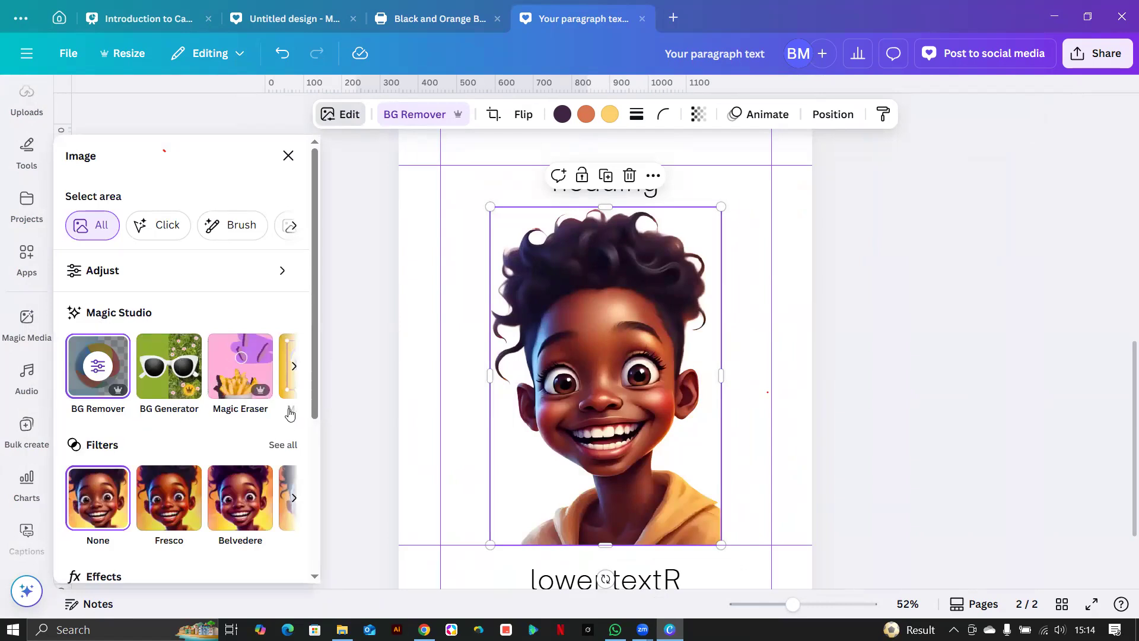
{"action": "left_click", "coordinate": [294, 366]}
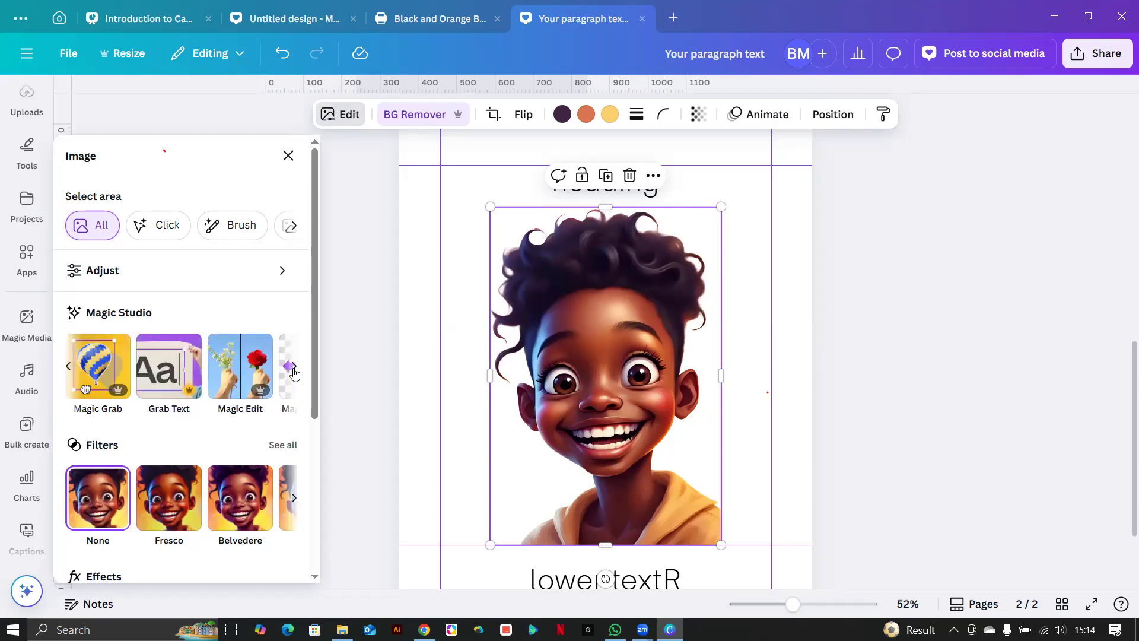
{"action": "left_click", "coordinate": [294, 369]}
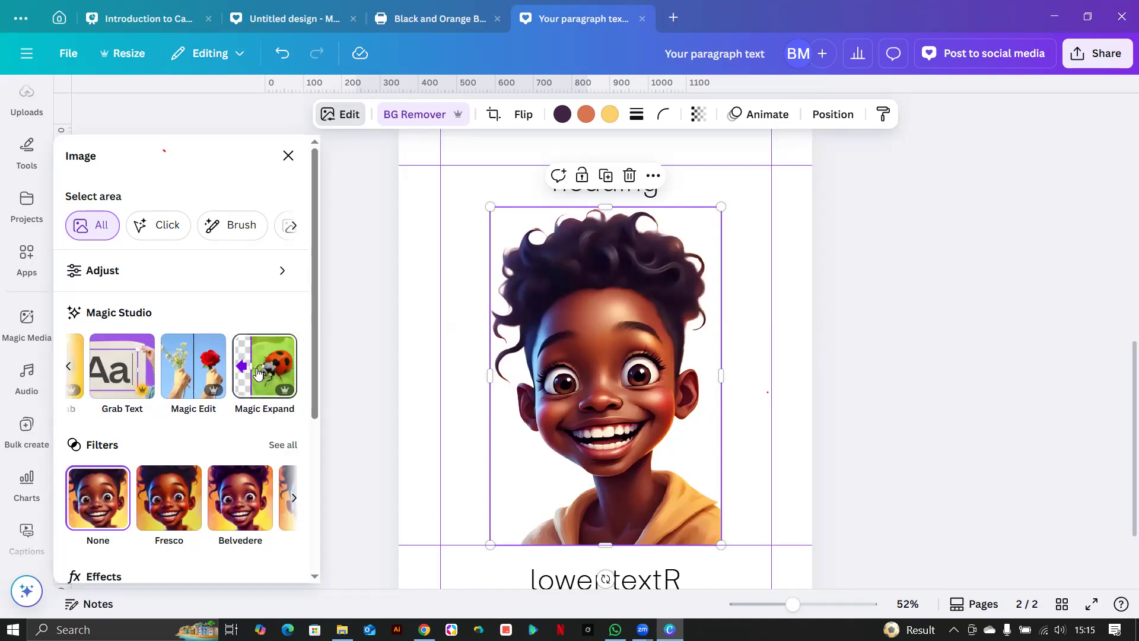
{"action": "scroll", "coordinate": [366, 380], "scroll_direction": "down", "scroll_amount": 1}
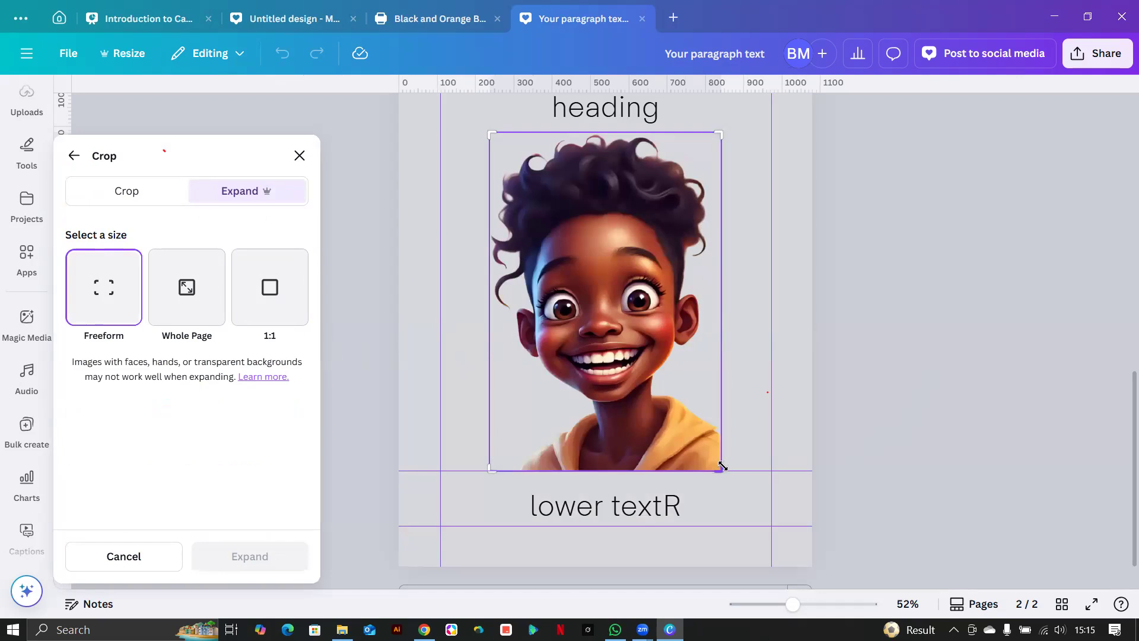
Expand the portrait to the right, accept the first result, and remove its background.
{"action": "left_click_drag", "start_coordinate": [731, 465], "coordinate": [763, 464]}
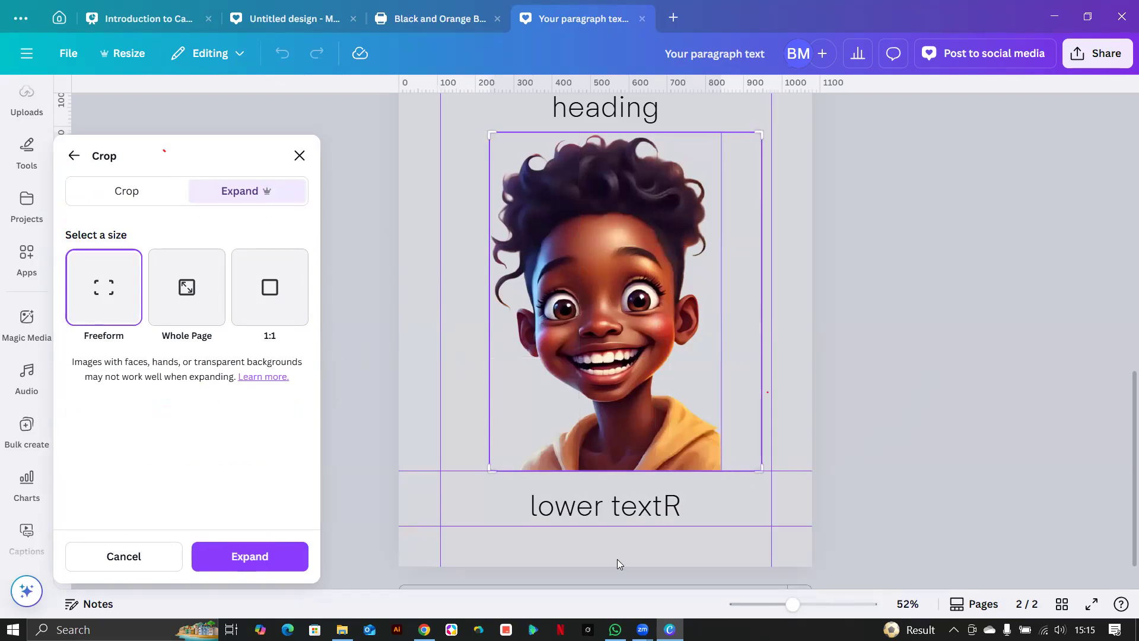
{"action": "left_click", "coordinate": [243, 559]}
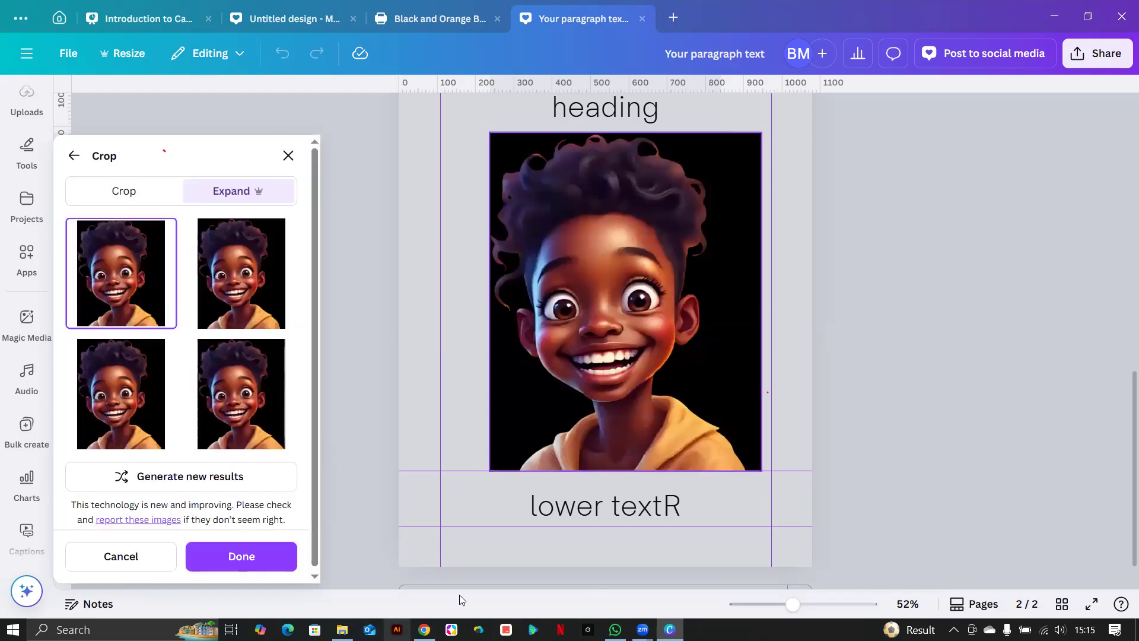
{"action": "left_click", "coordinate": [466, 364]}
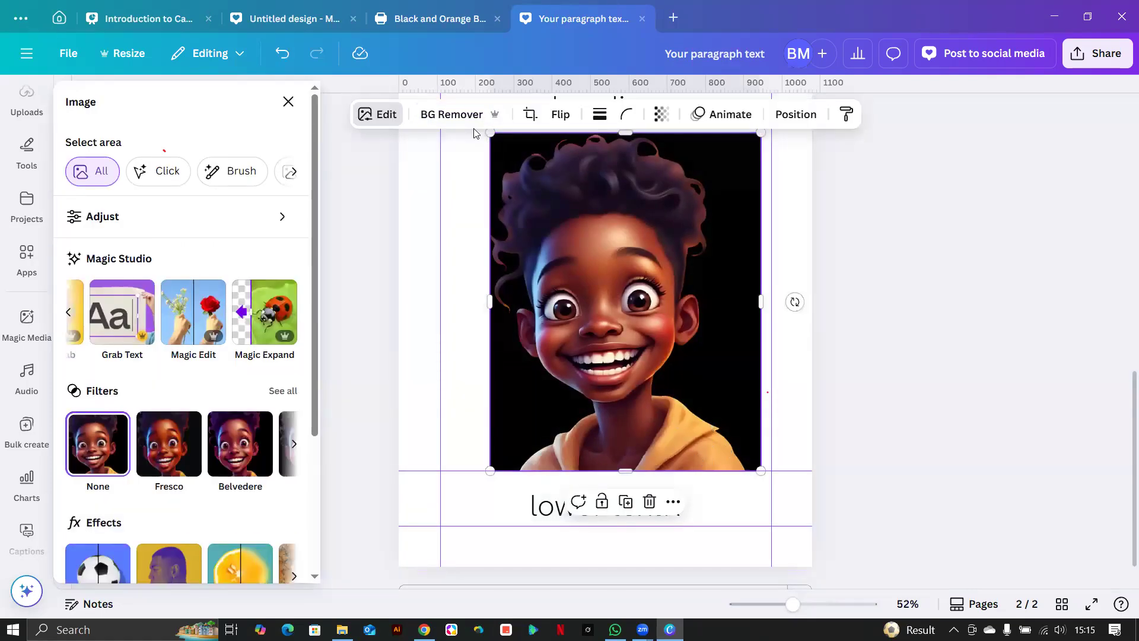
{"action": "left_click", "coordinate": [426, 115]}
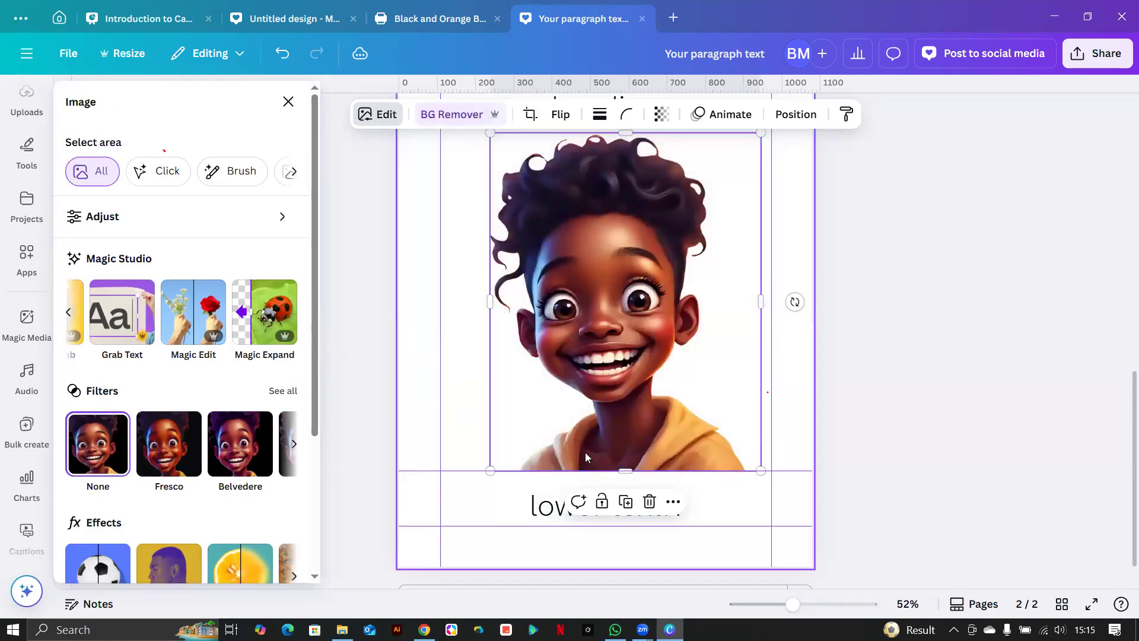
{"action": "left_click", "coordinate": [602, 480]}
{"action": "scroll", "coordinate": [602, 480], "scroll_direction": "up", "scroll_amount": 3}
{"action": "scroll", "coordinate": [602, 480], "scroll_direction": "down", "scroll_amount": 5}
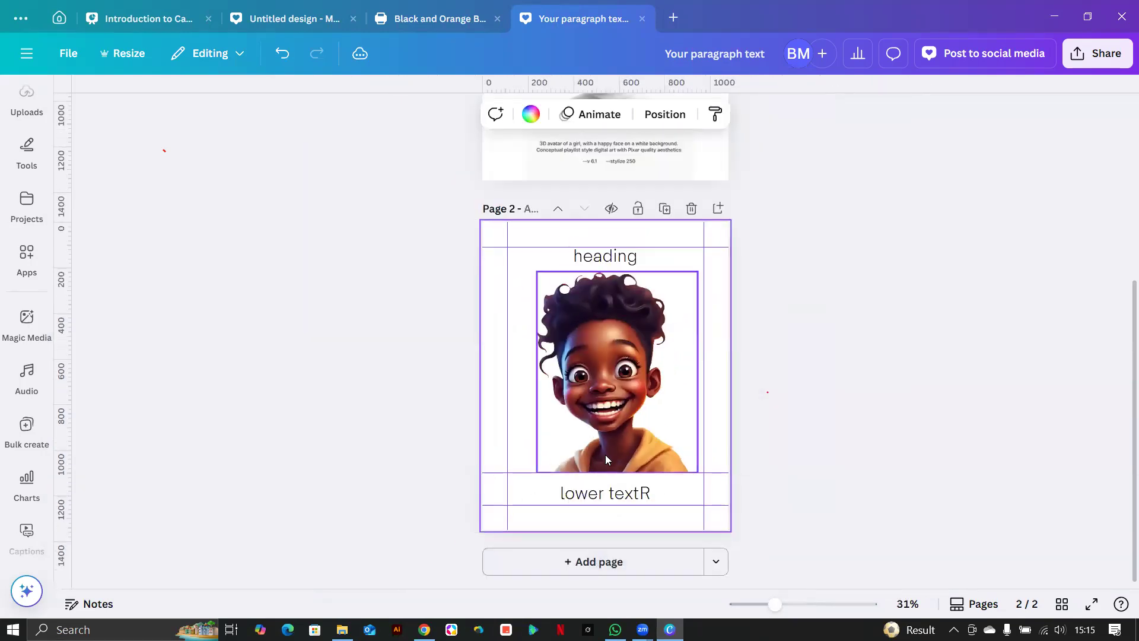
Shrink the 'lower textR' caption to size 41.3 and add a blank page 3.
{"action": "left_click", "coordinate": [617, 493]}
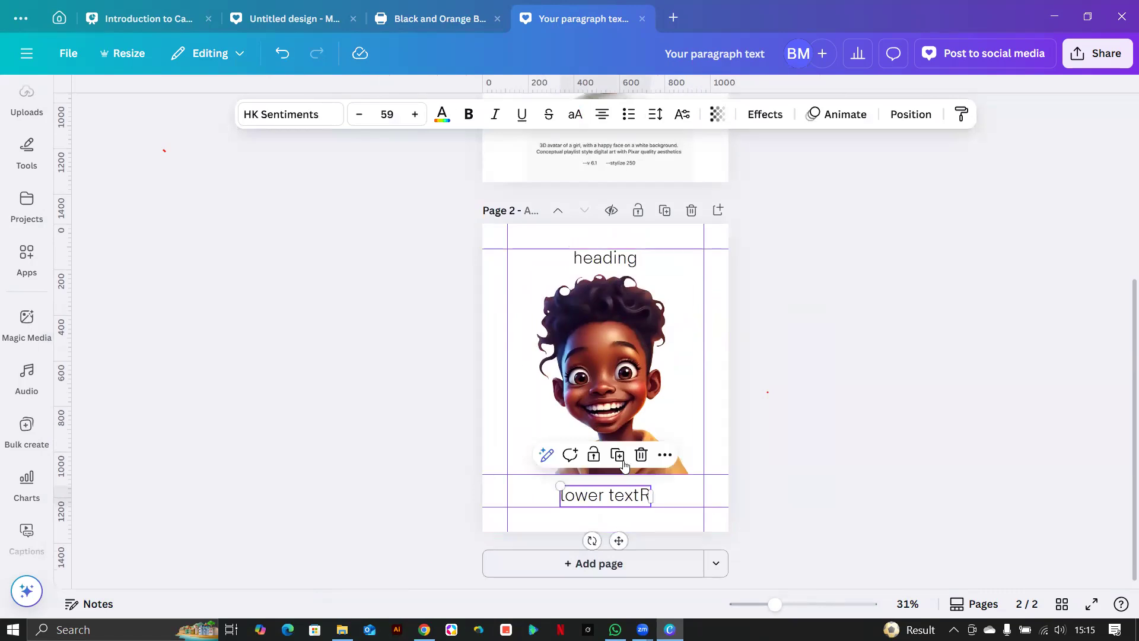
{"action": "left_click_drag", "start_coordinate": [557, 480], "coordinate": [581, 502]}
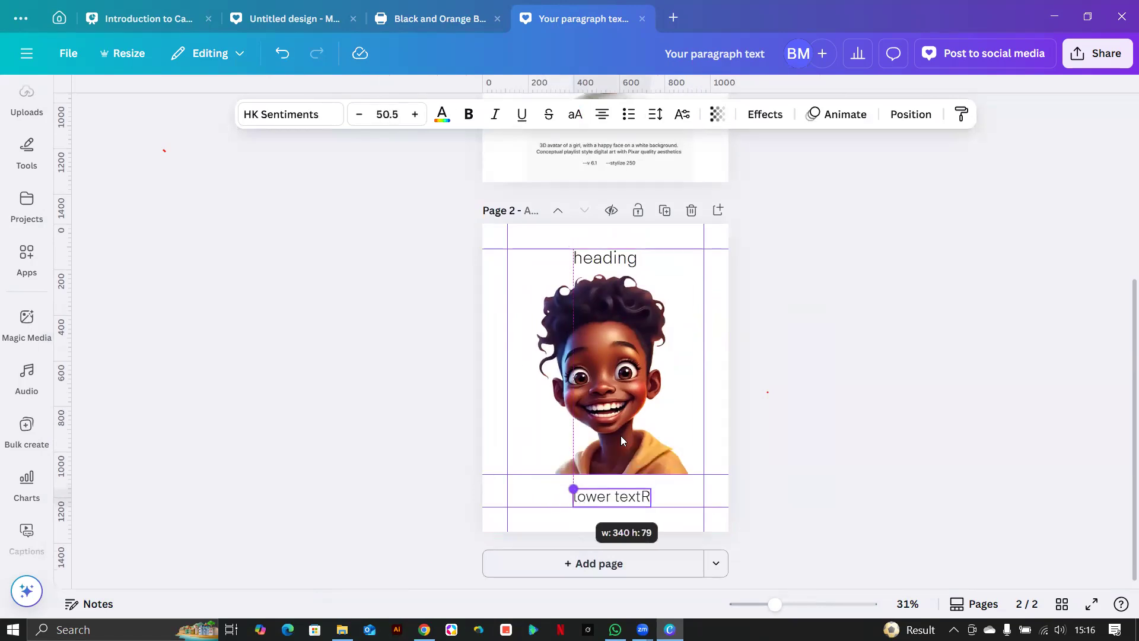
{"action": "left_click_drag", "start_coordinate": [621, 440], "coordinate": [635, 444]}
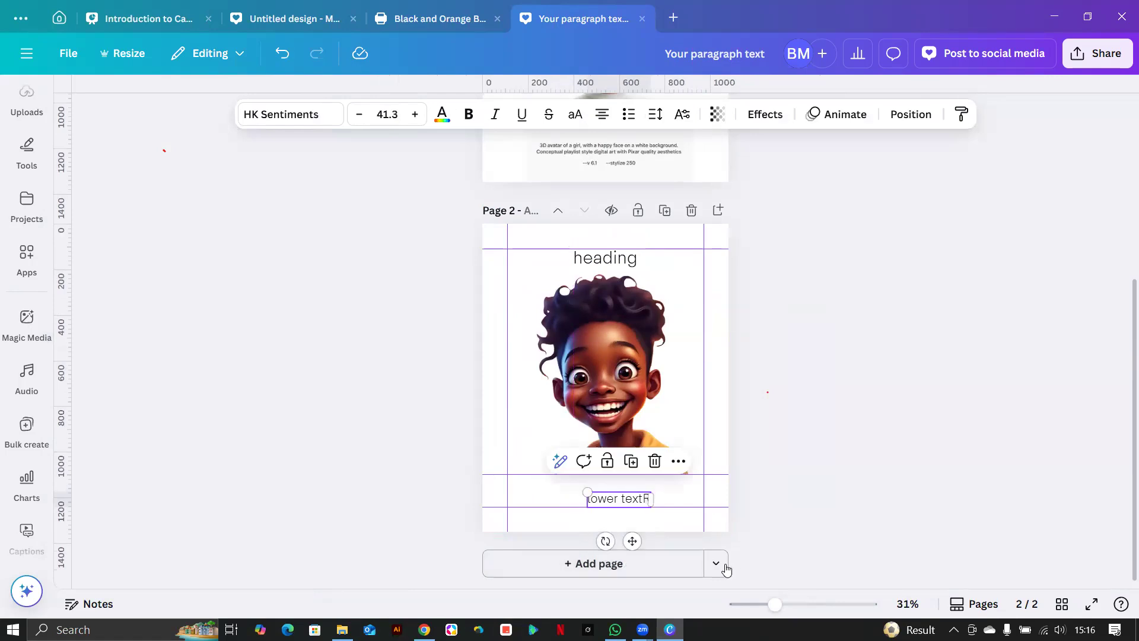
{"action": "left_click", "coordinate": [658, 571]}
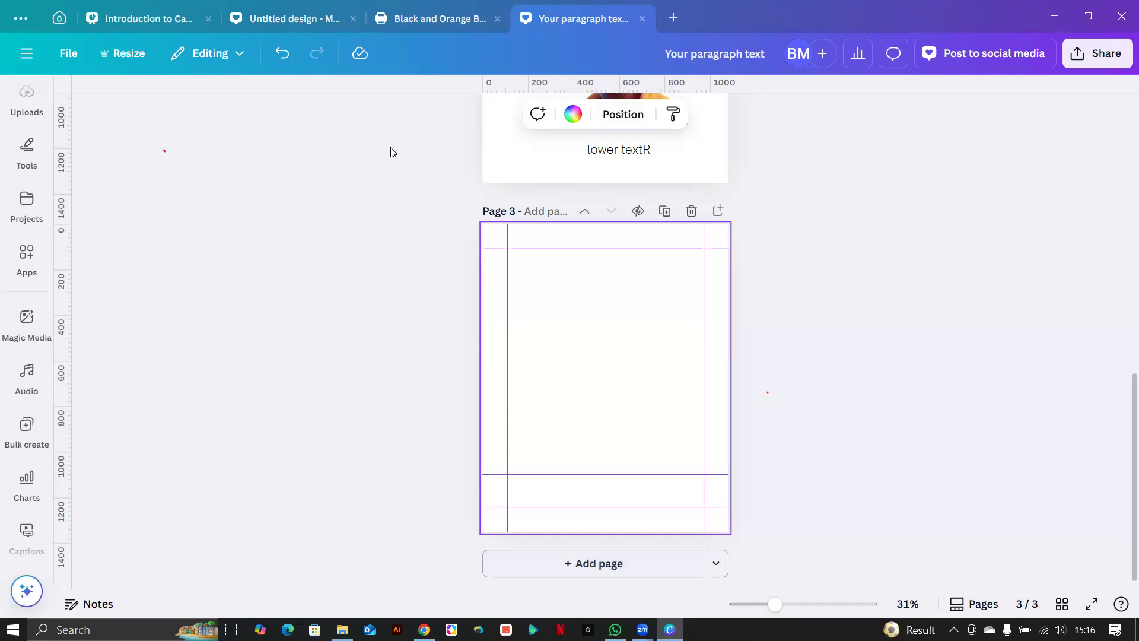
Scroll through the previously uploaded images in the Uploads panel.
{"action": "left_click", "coordinate": [27, 254]}
{"action": "scroll", "coordinate": [21, 255], "scroll_direction": "up", "scroll_amount": 3}
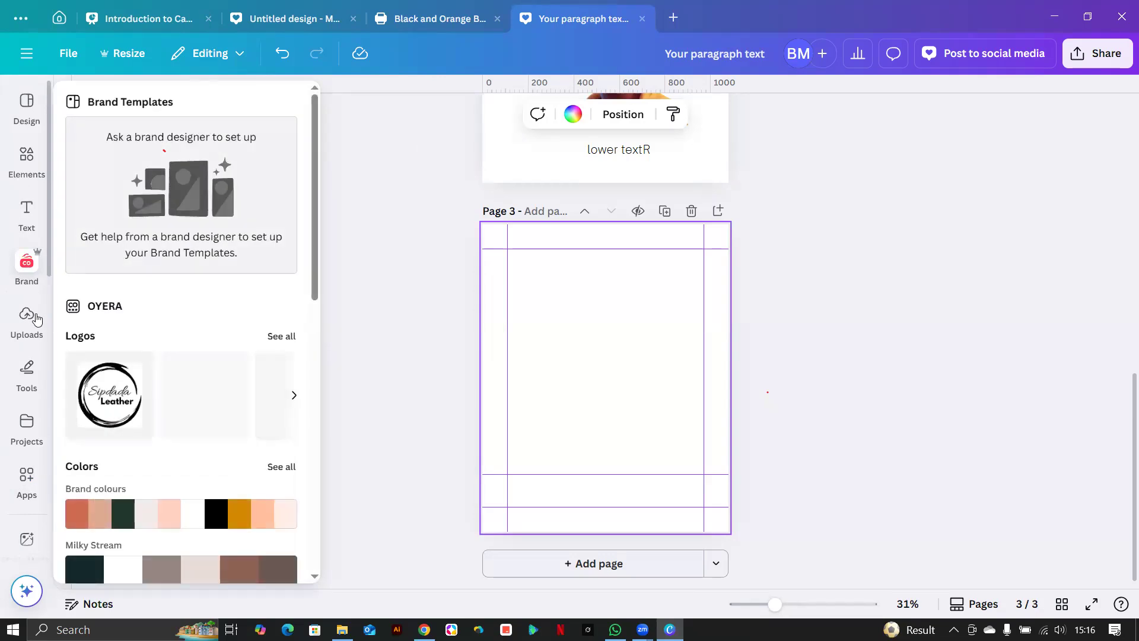
{"action": "left_click", "coordinate": [27, 318]}
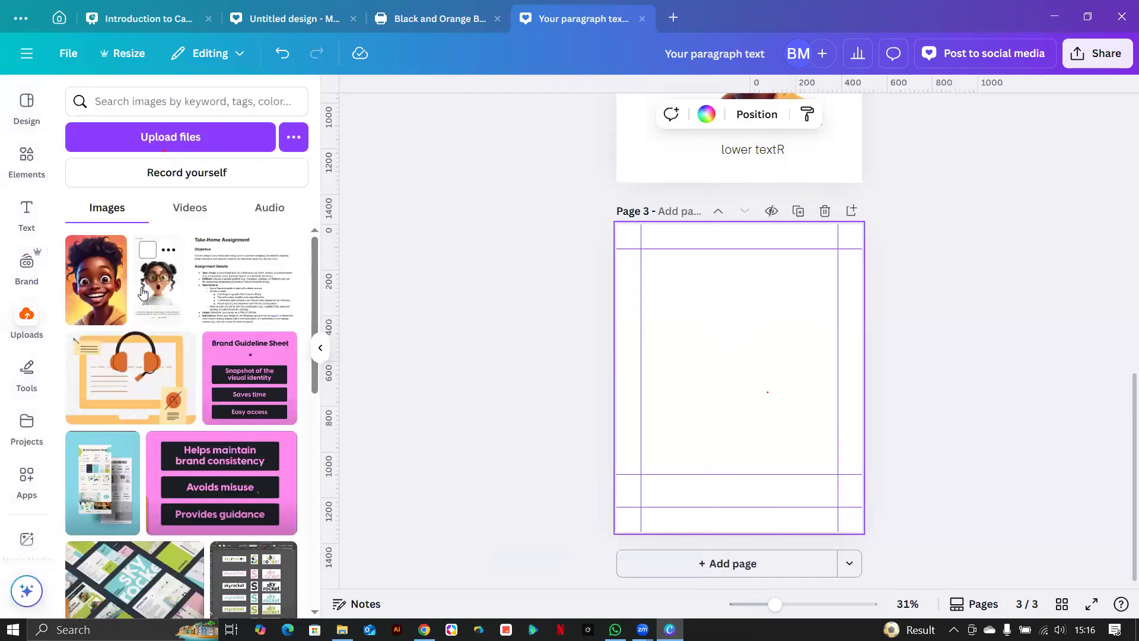
{"action": "scroll", "coordinate": [137, 296], "scroll_direction": "down", "scroll_amount": 10}
{"action": "scroll", "coordinate": [141, 292], "scroll_direction": "down", "scroll_amount": 10}
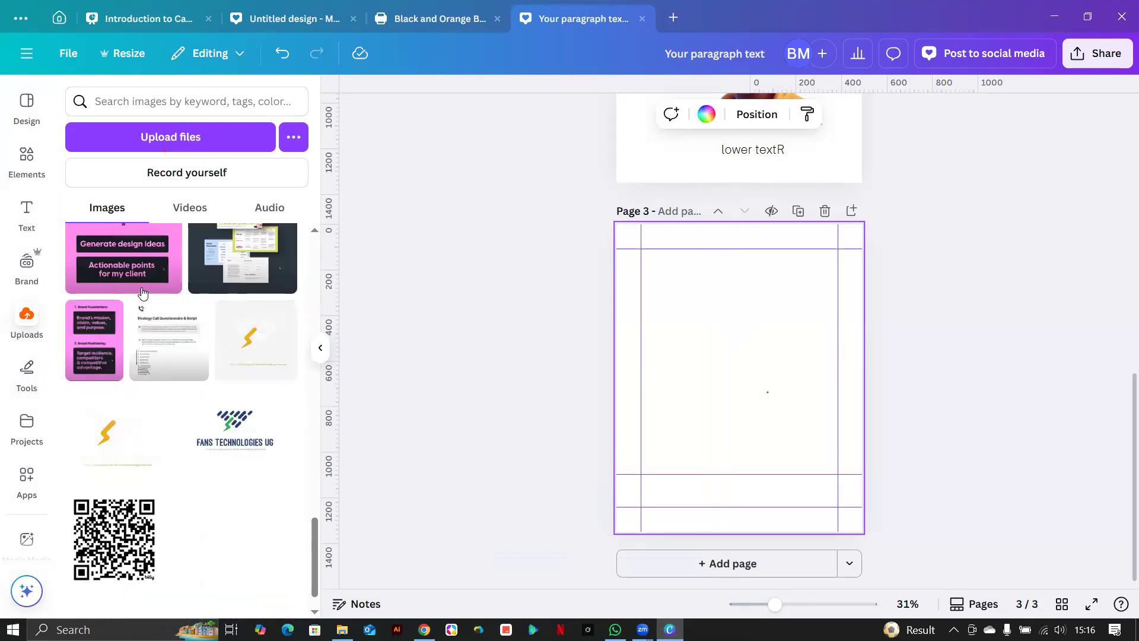
{"action": "scroll", "coordinate": [142, 292], "scroll_direction": "down", "scroll_amount": 10}
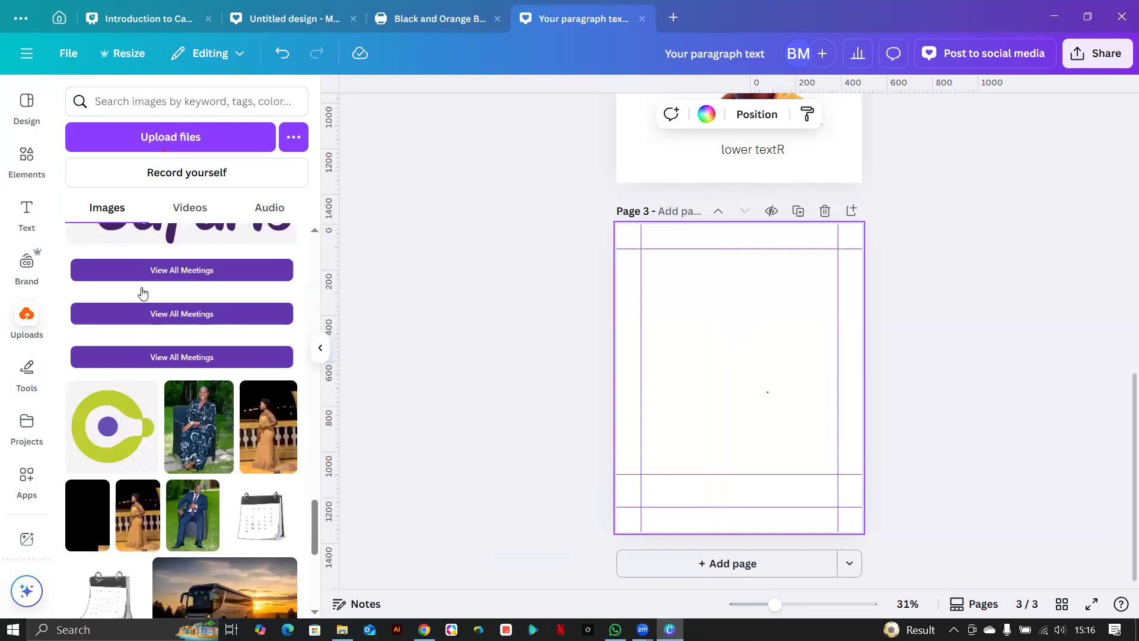
{"action": "scroll", "coordinate": [142, 292], "scroll_direction": "down", "scroll_amount": 10}
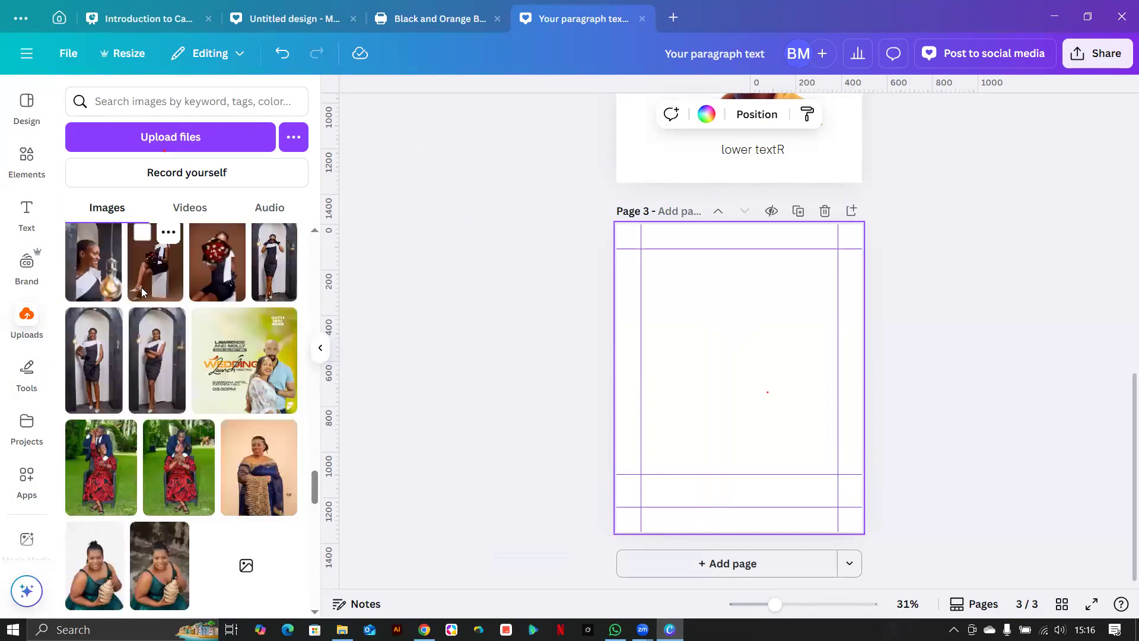
{"action": "scroll", "coordinate": [142, 292], "scroll_direction": "down", "scroll_amount": 10}
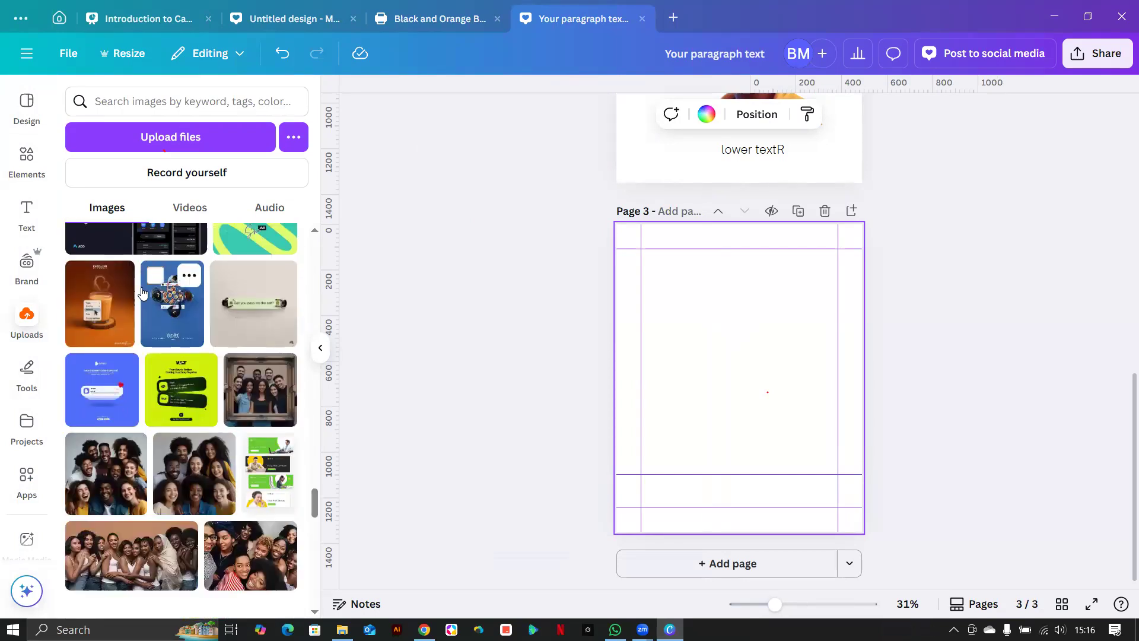
{"action": "scroll", "coordinate": [143, 292], "scroll_direction": "up", "scroll_amount": 3}
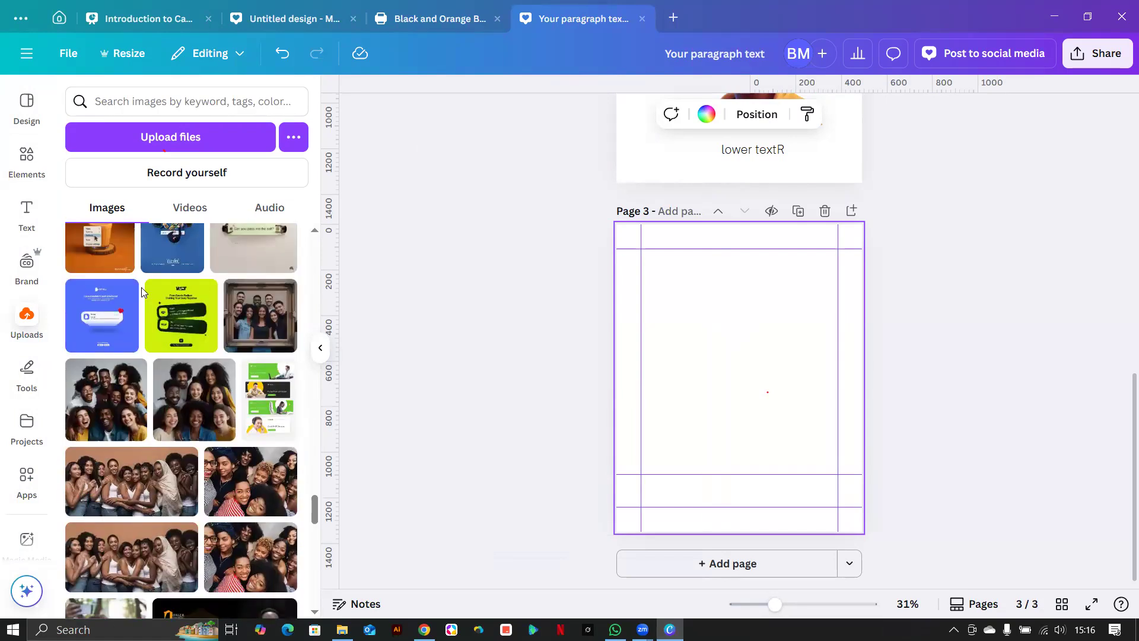
{"action": "scroll", "coordinate": [131, 338], "scroll_direction": "down", "scroll_amount": 3}
{"action": "scroll", "coordinate": [132, 338], "scroll_direction": "down", "scroll_amount": 5}
{"action": "scroll", "coordinate": [133, 338], "scroll_direction": "up", "scroll_amount": 2}
{"action": "scroll", "coordinate": [132, 338], "scroll_direction": "up", "scroll_amount": 3}
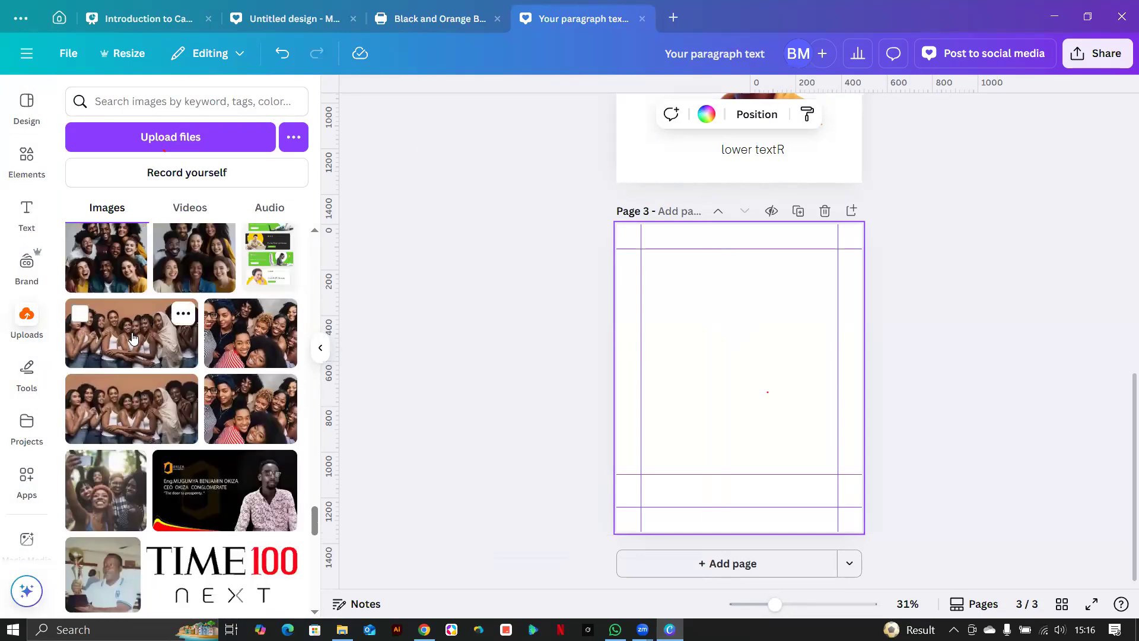
{"action": "scroll", "coordinate": [132, 338], "scroll_direction": "up", "scroll_amount": 6}
Switch to the Elements panel and place the cursor in its search box.
{"action": "left_click", "coordinate": [184, 107]}
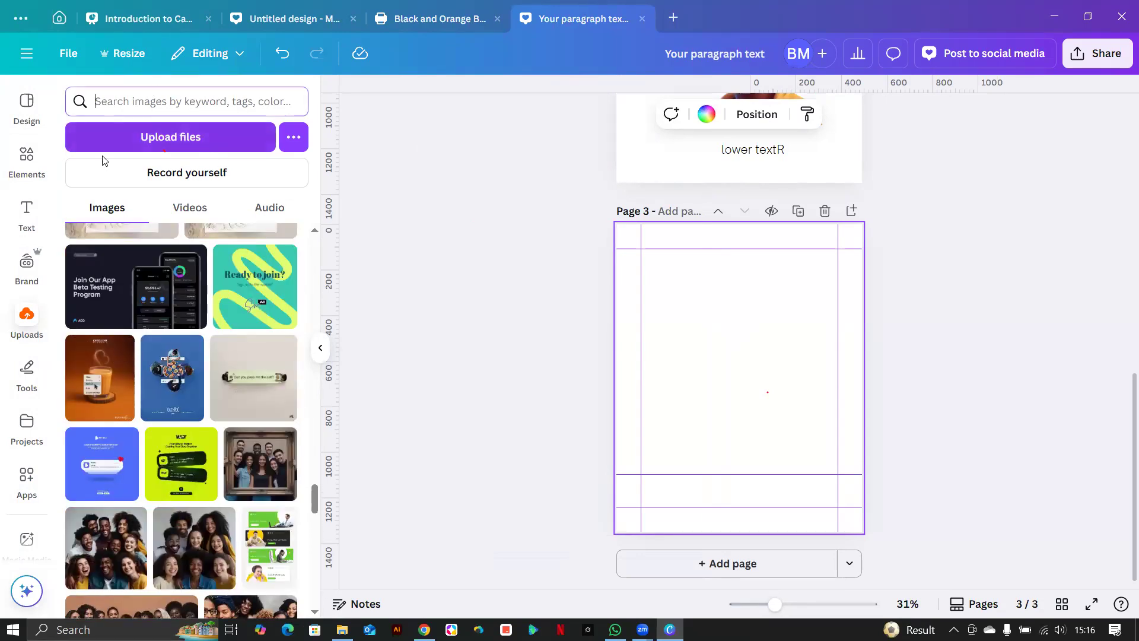
{"action": "left_click", "coordinate": [26, 156]}
{"action": "left_click", "coordinate": [149, 102]}
Search Elements for 'portrait image of a african youth'.
{"action": "left_click_drag", "start_coordinate": [150, 98], "coordinate": [82, 101]}
{"action": "type", "text": "portrai"}
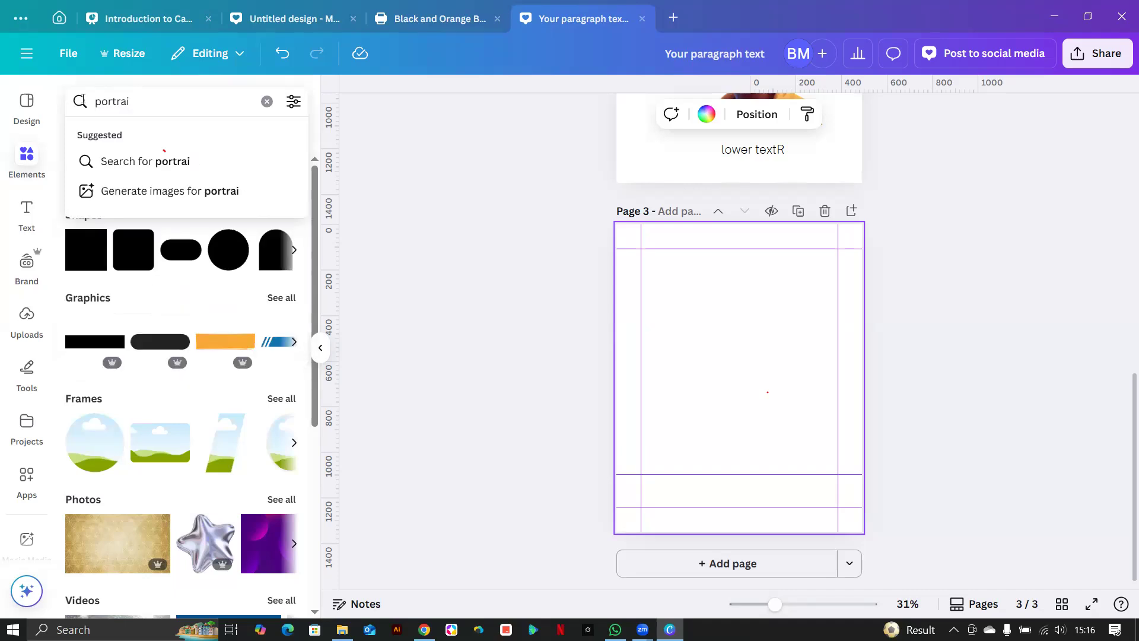
{"action": "type", "text": "gtt image of a youth"}
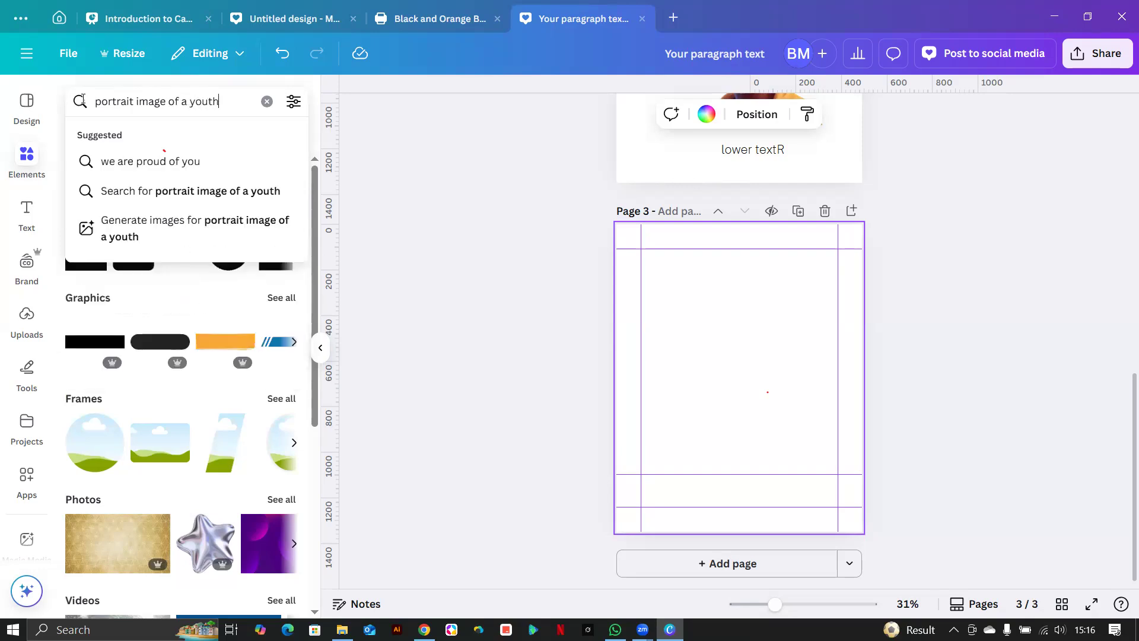
{"action": "key", "text": "Return"}
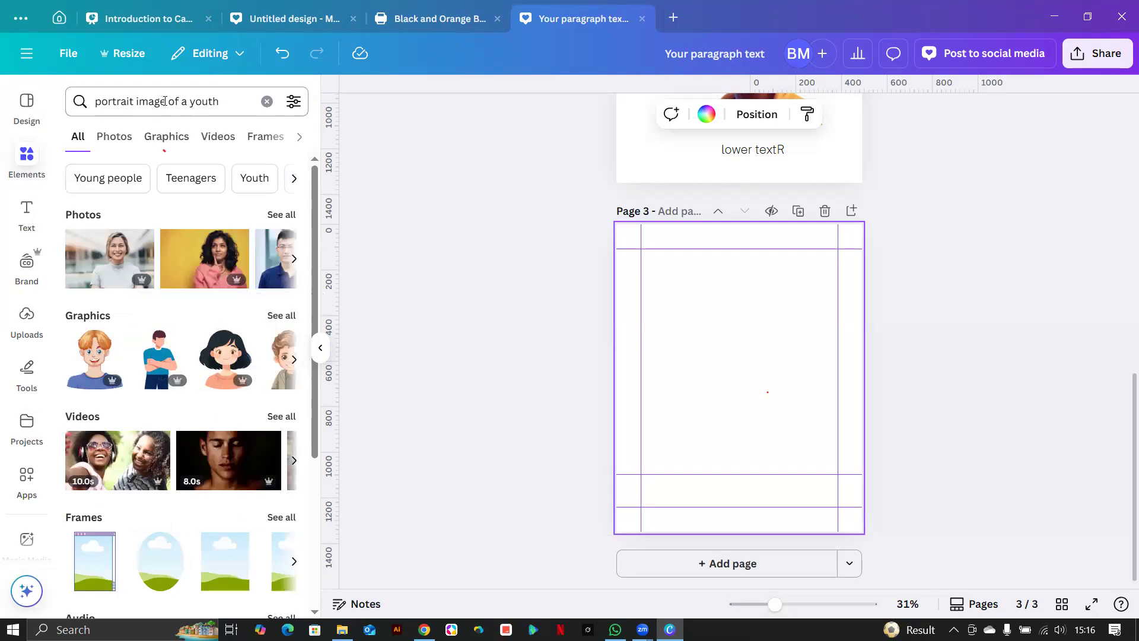
{"action": "left_click", "coordinate": [186, 105]}
{"action": "type", "text": "african"}
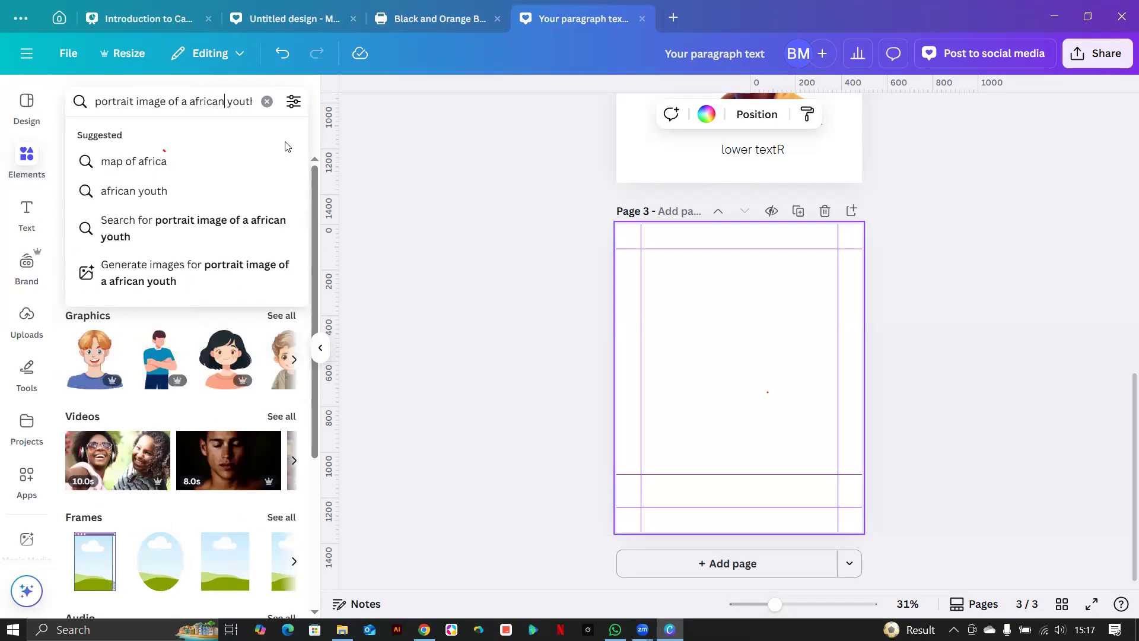
{"action": "key", "text": "Return"}
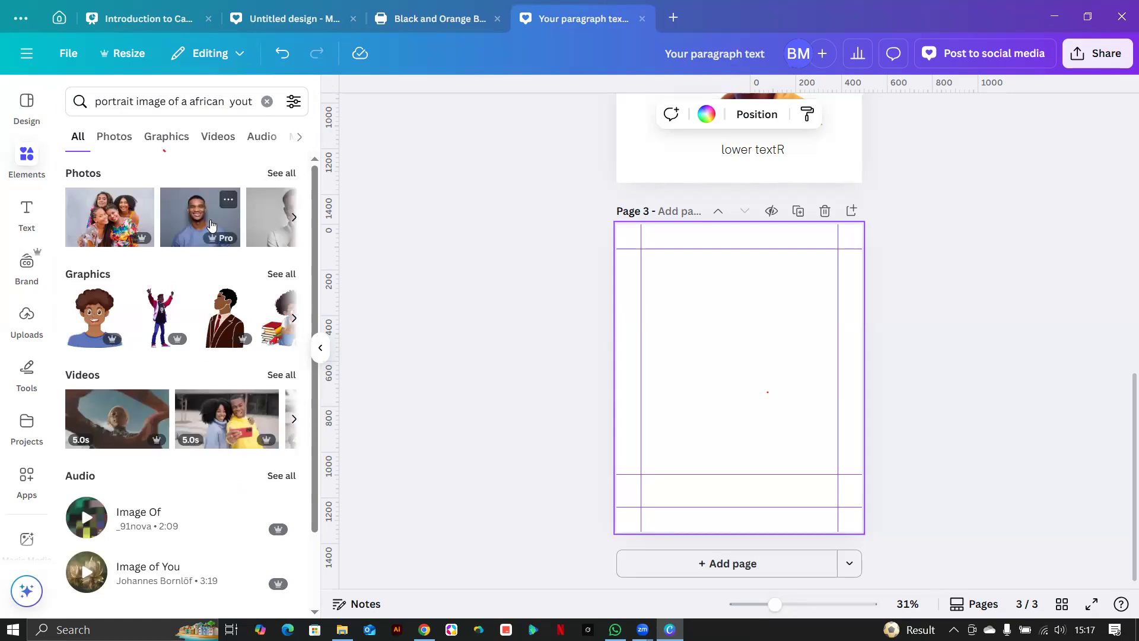
Filter the results to Photos and browse the African portrait photos.
{"action": "left_click", "coordinate": [281, 173]}
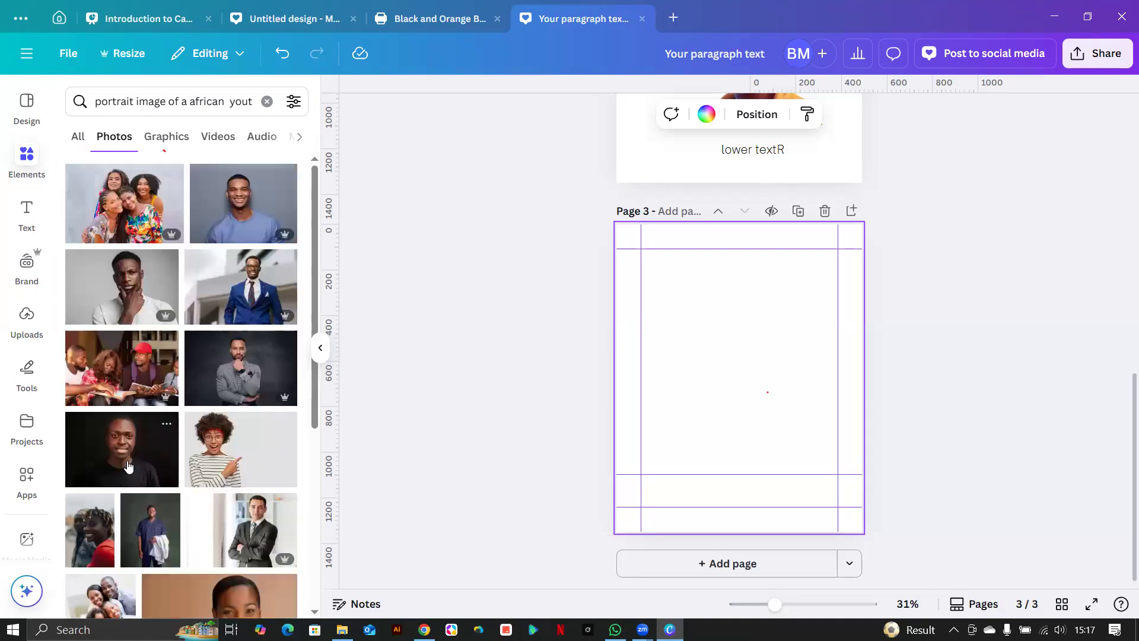
{"action": "scroll", "coordinate": [160, 454], "scroll_direction": "down", "scroll_amount": 10}
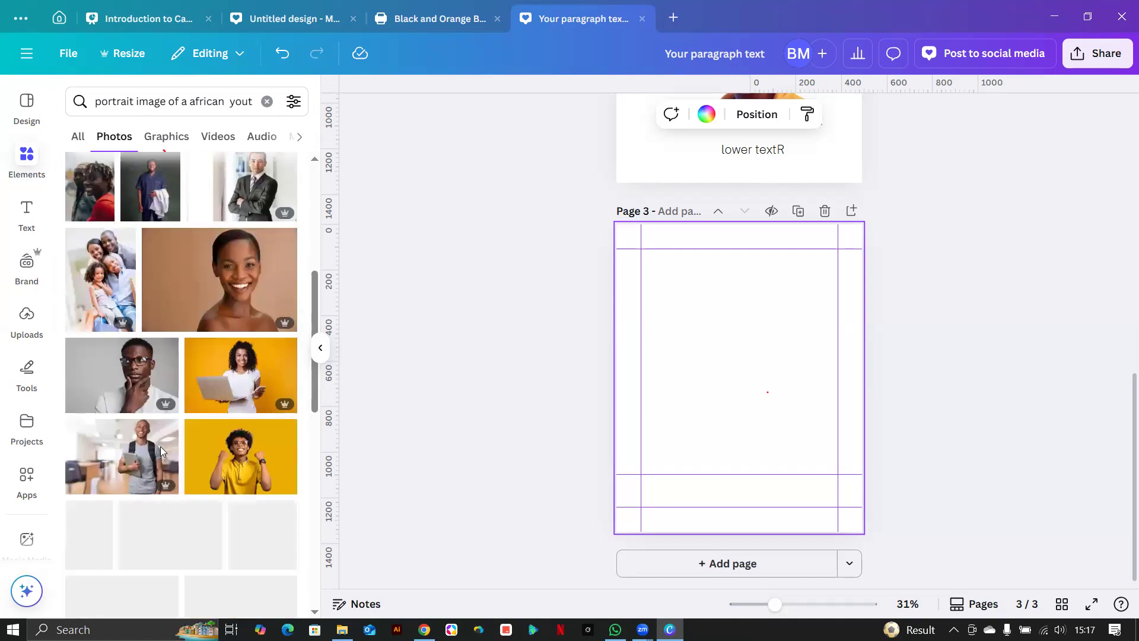
{"action": "scroll", "coordinate": [160, 449], "scroll_direction": "down", "scroll_amount": 4}
{"action": "scroll", "coordinate": [160, 451], "scroll_direction": "up", "scroll_amount": 5}
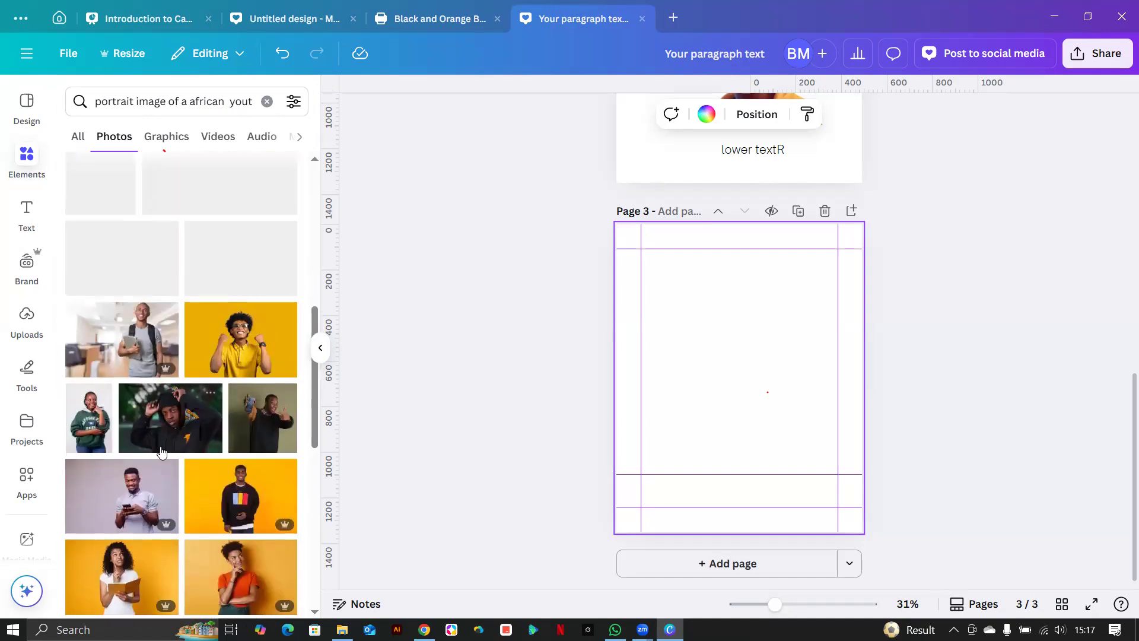
{"action": "scroll", "coordinate": [161, 445], "scroll_direction": "down", "scroll_amount": 10}
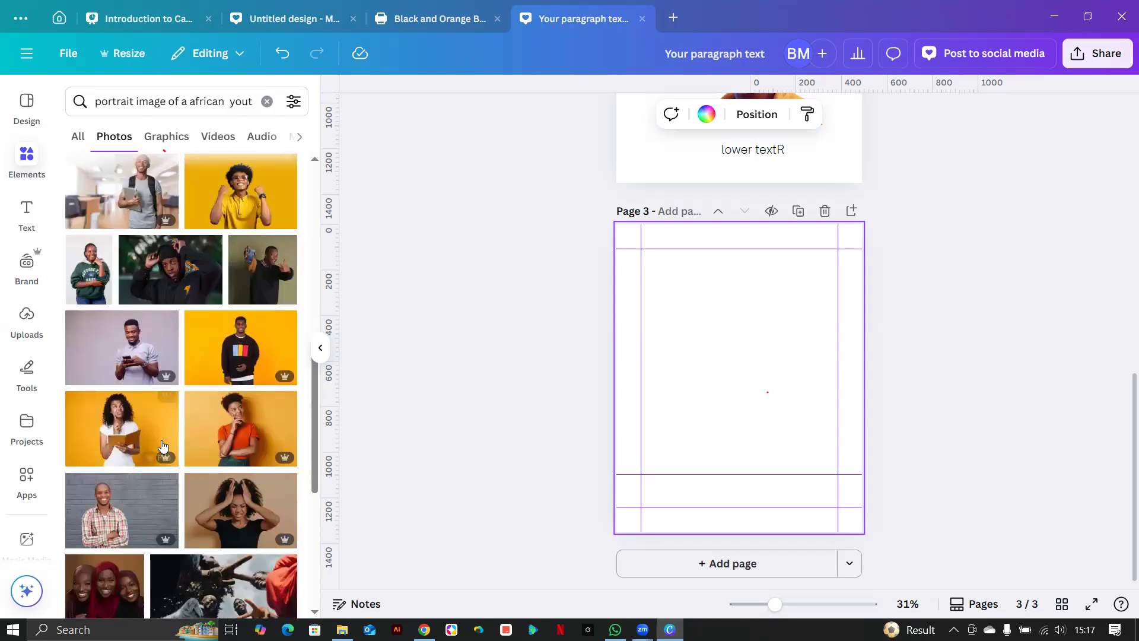
{"action": "scroll", "coordinate": [162, 438], "scroll_direction": "up", "scroll_amount": 5}
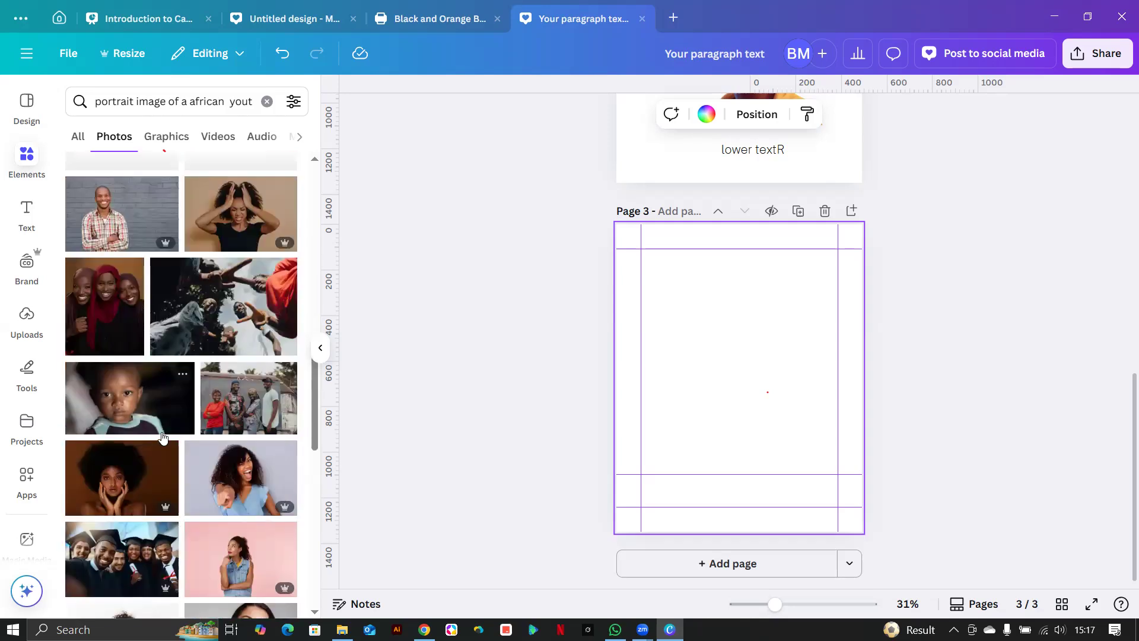
{"action": "scroll", "coordinate": [162, 437], "scroll_direction": "down", "scroll_amount": 2}
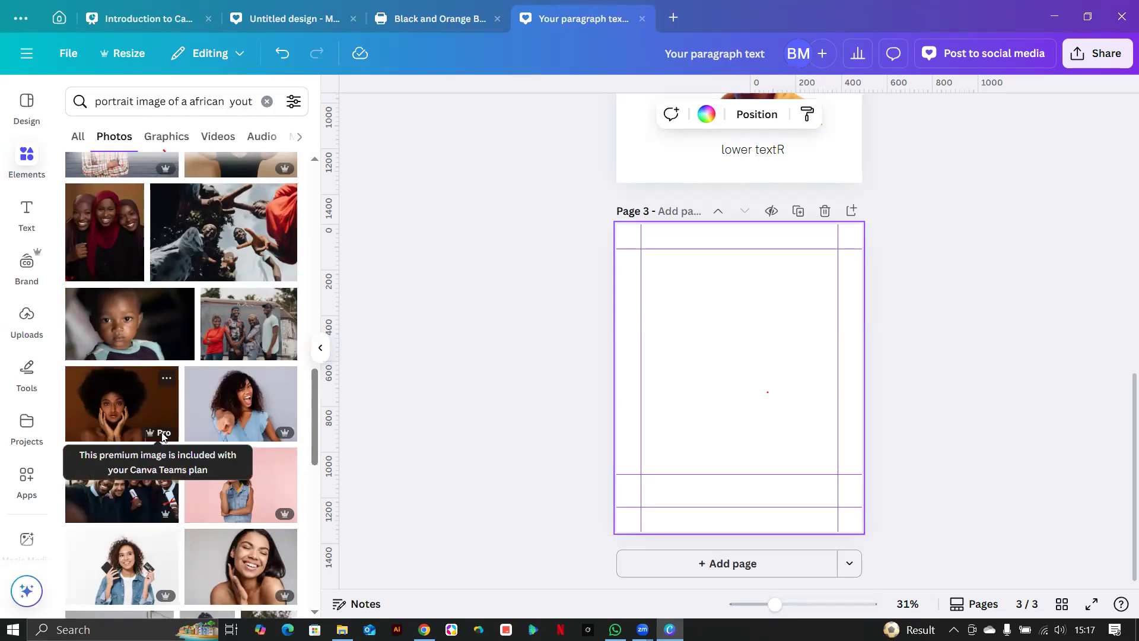
{"action": "scroll", "coordinate": [164, 436], "scroll_direction": "down", "scroll_amount": 4}
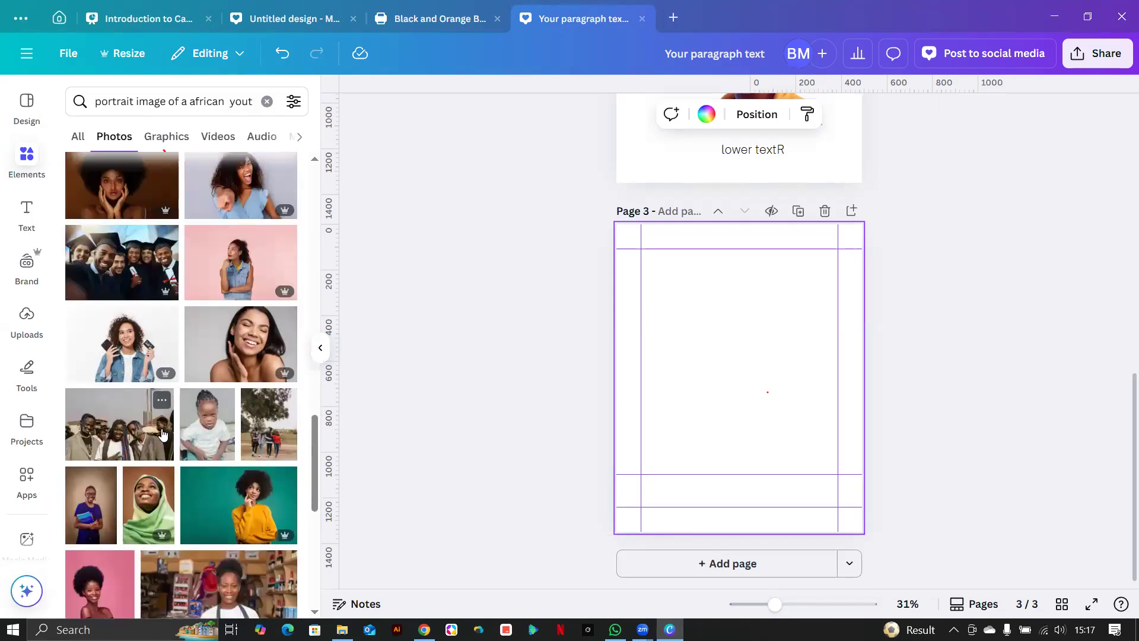
{"action": "scroll", "coordinate": [163, 436], "scroll_direction": "up", "scroll_amount": 6}
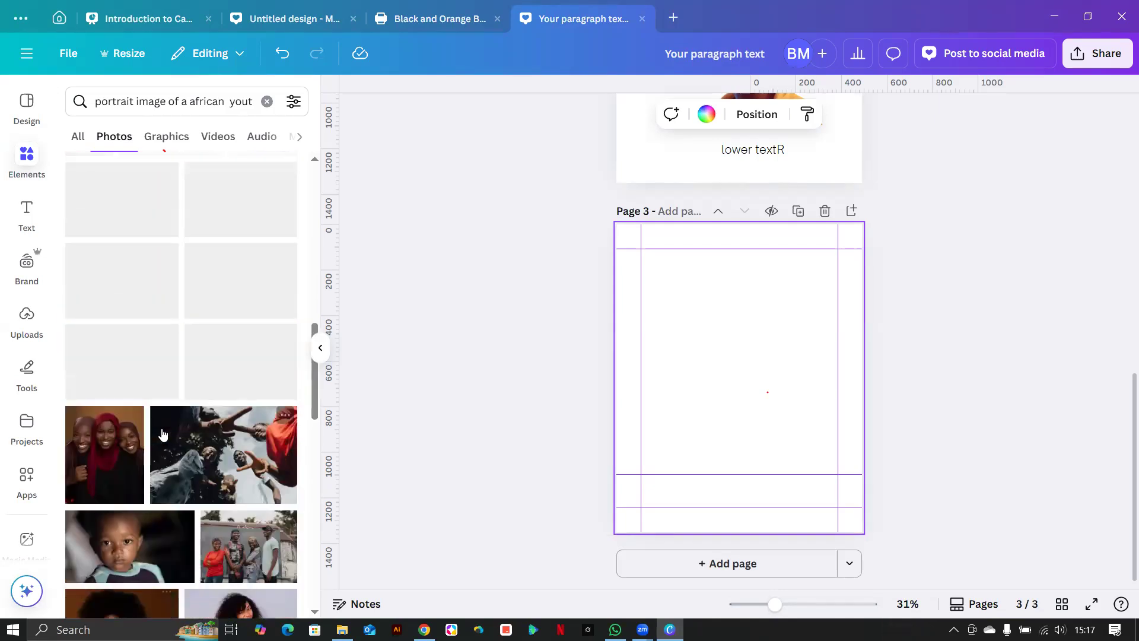
{"action": "scroll", "coordinate": [164, 436], "scroll_direction": "up", "scroll_amount": 2}
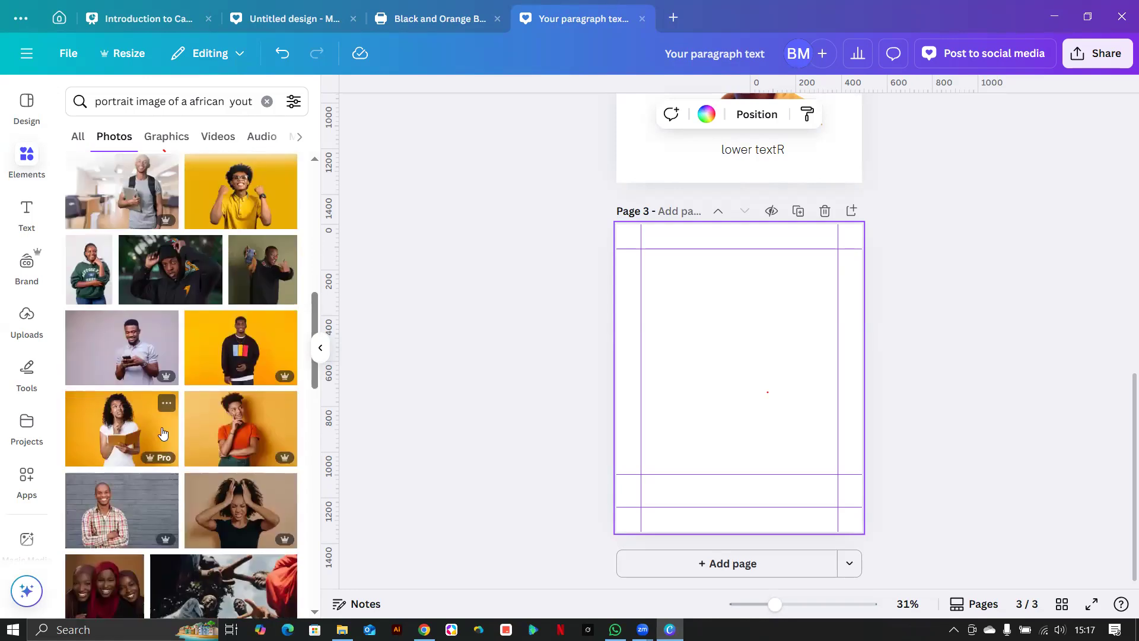
{"action": "scroll", "coordinate": [164, 435], "scroll_direction": "up", "scroll_amount": 2}
{"action": "scroll", "coordinate": [163, 435], "scroll_direction": "up", "scroll_amount": 2}
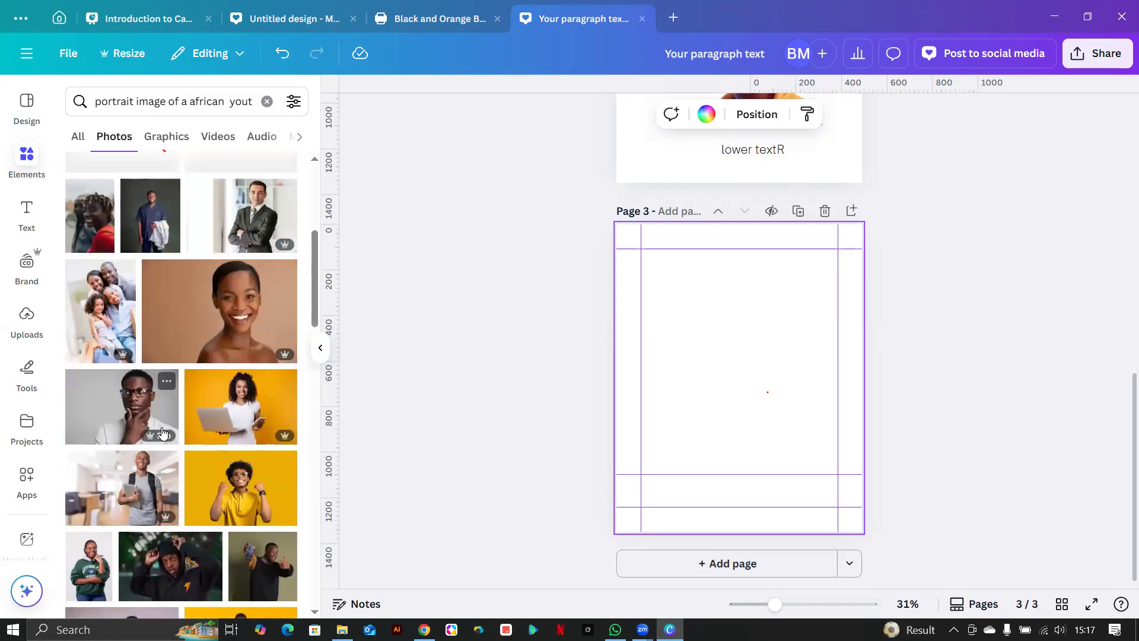
{"action": "scroll", "coordinate": [163, 435], "scroll_direction": "up", "scroll_amount": 4}
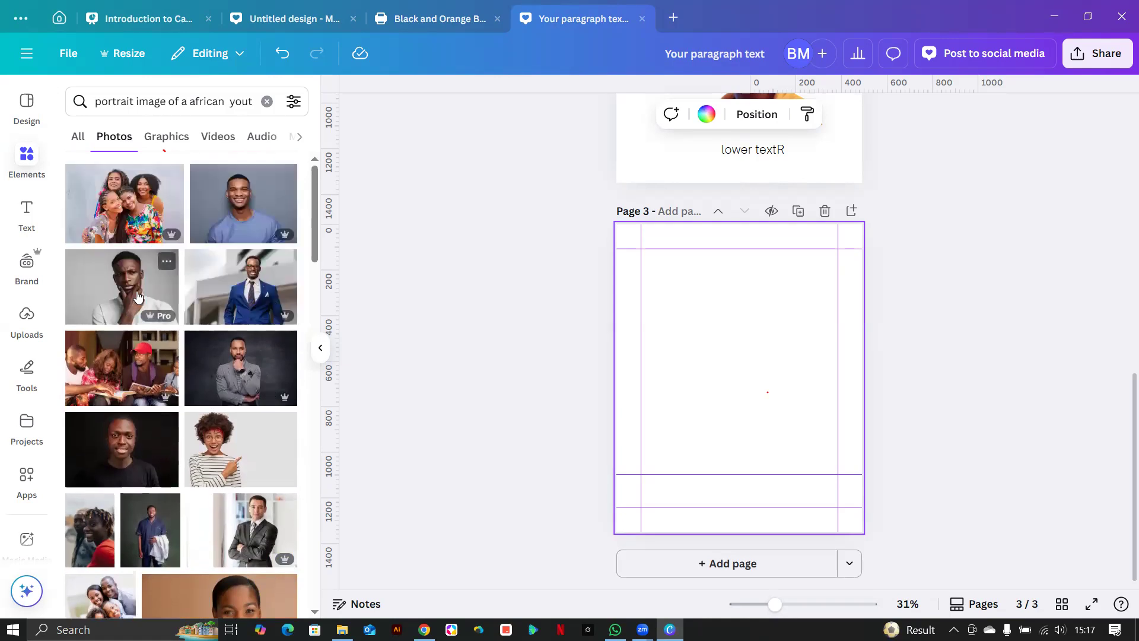
Add the white-shirt young man portrait to page 3 and move it higher.
{"action": "left_click", "coordinate": [133, 296]}
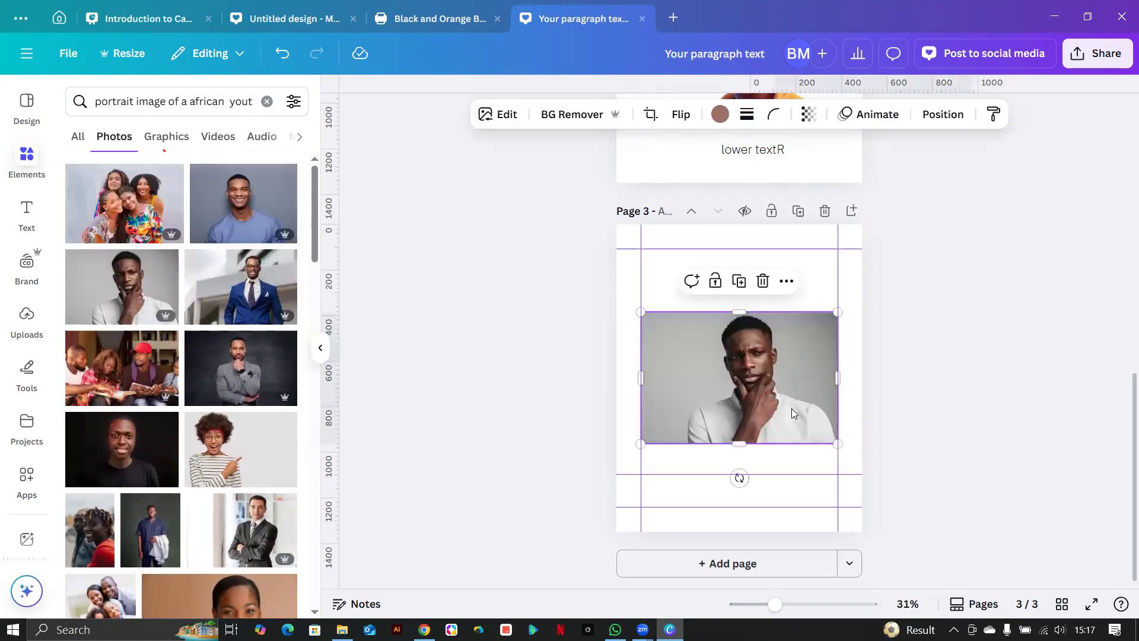
{"action": "left_click_drag", "start_coordinate": [749, 413], "coordinate": [755, 375]}
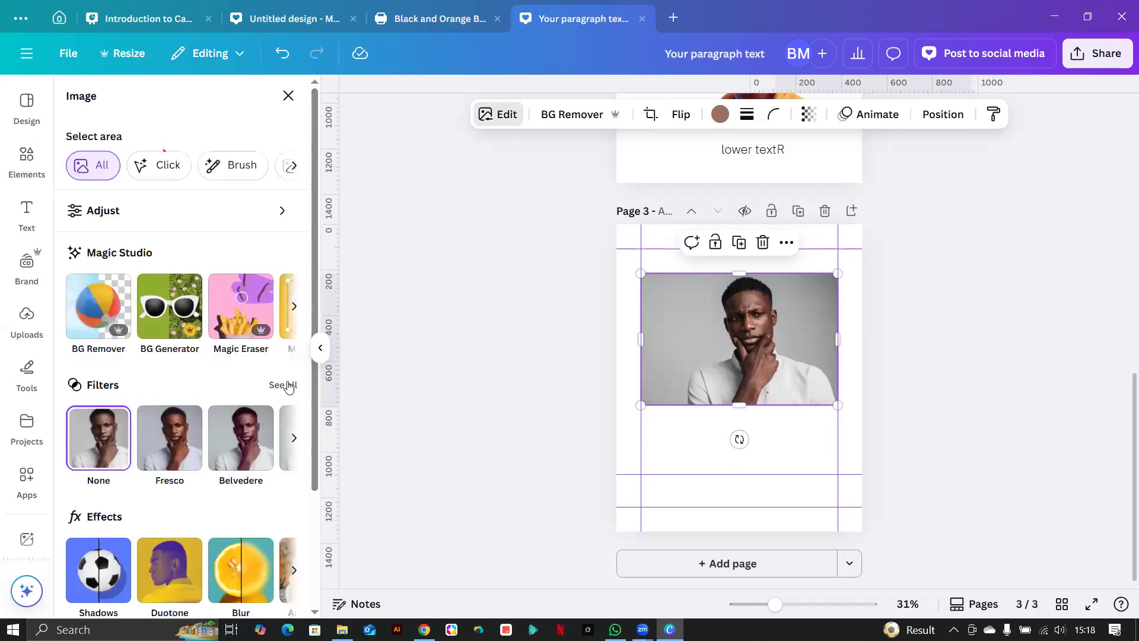
Magic Expand the portrait downward to reveal more torso and arms, and accept the result.
{"action": "left_click", "coordinate": [294, 309]}
{"action": "left_click", "coordinate": [294, 309]}
{"action": "left_click", "coordinate": [295, 309]}
{"action": "left_click", "coordinate": [295, 310]}
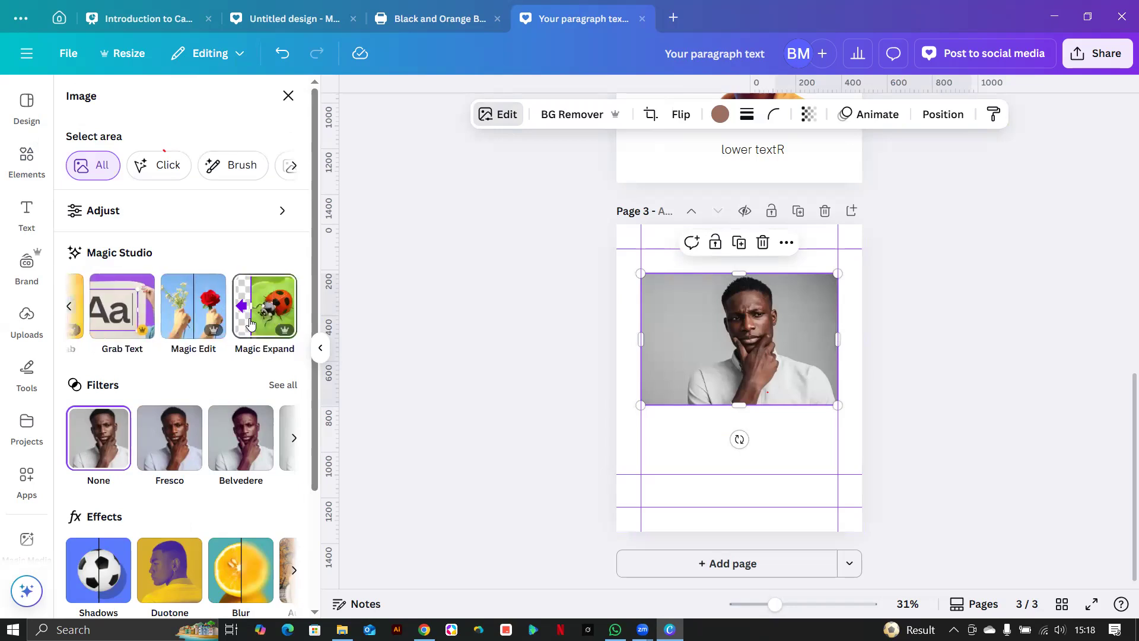
{"action": "left_click", "coordinate": [265, 306]}
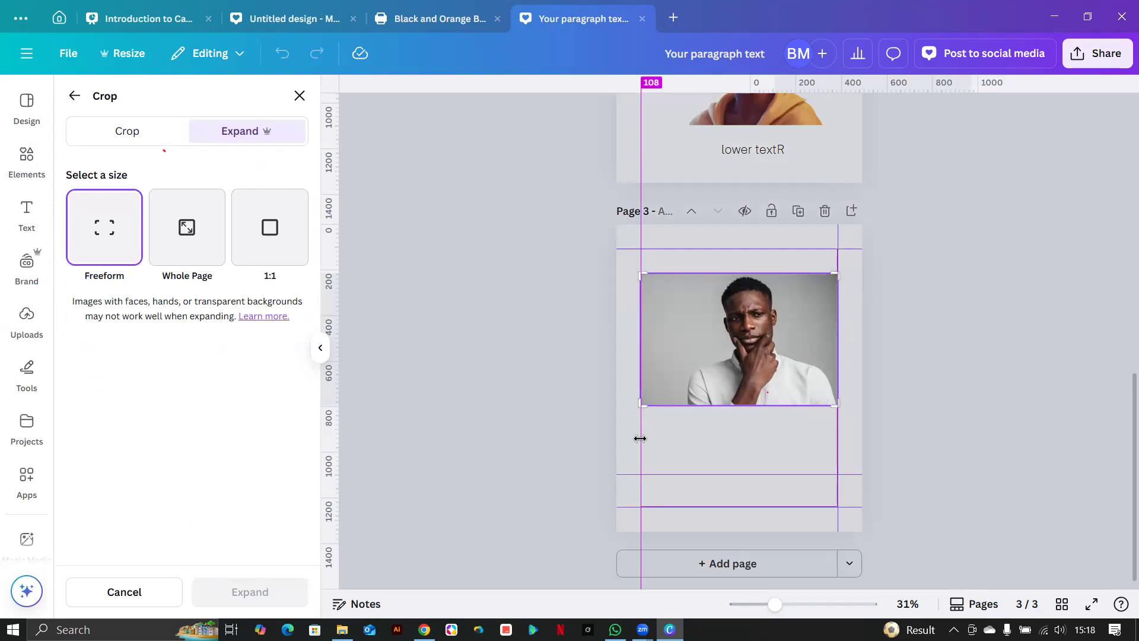
{"action": "left_click_drag", "start_coordinate": [646, 408], "coordinate": [644, 452]}
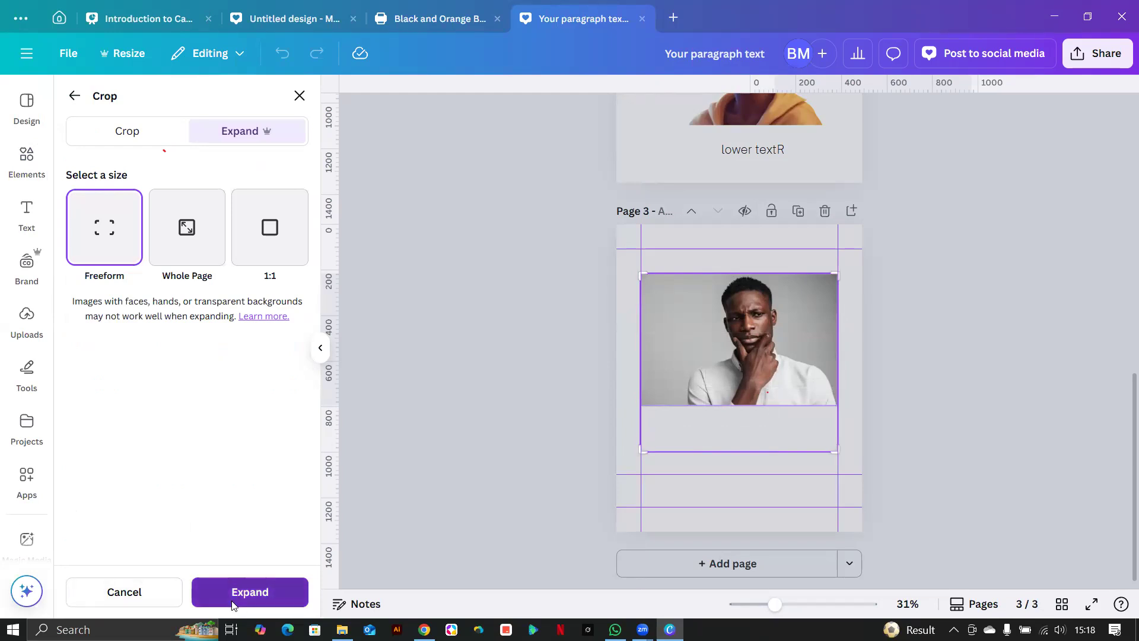
{"action": "left_click", "coordinate": [233, 594]}
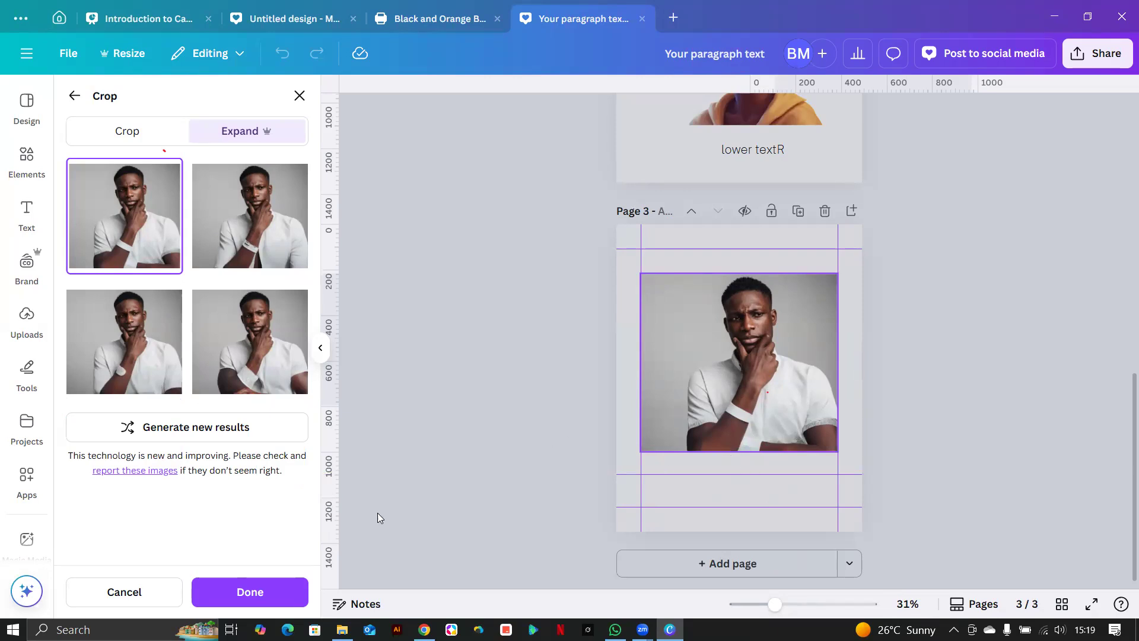
{"action": "left_click", "coordinate": [230, 601]}
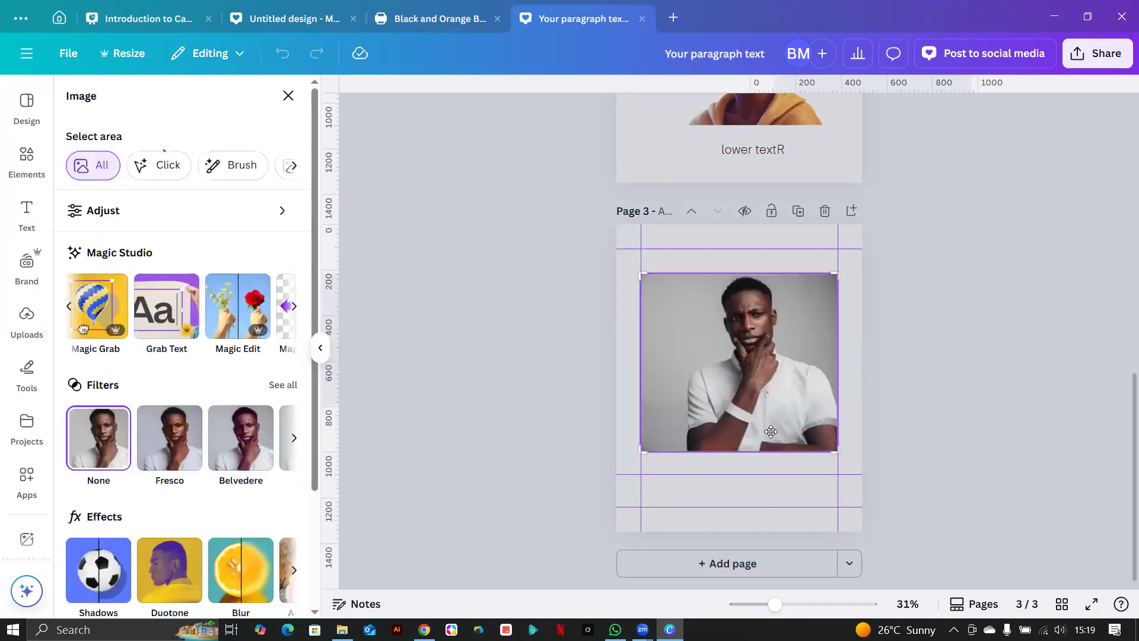
Trim the expanded portrait's bottom edge slightly to 864 by 746 and deselect it.
{"action": "left_click_drag", "start_coordinate": [736, 449], "coordinate": [736, 448]}
{"action": "left_click", "coordinate": [738, 478]}
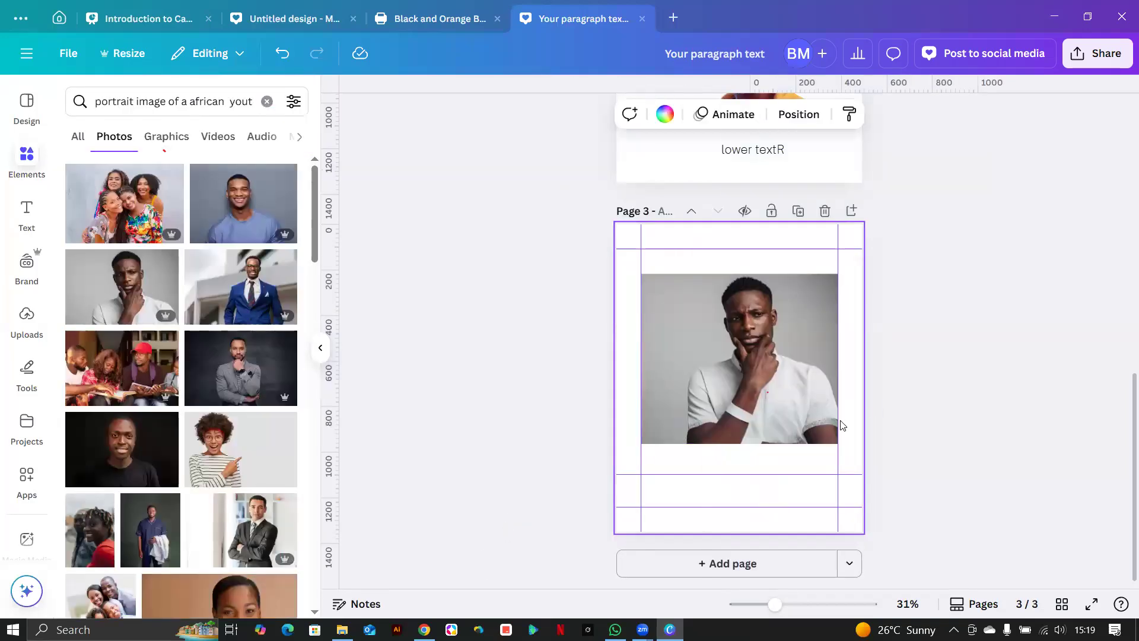
{"action": "left_click", "coordinate": [742, 421]}
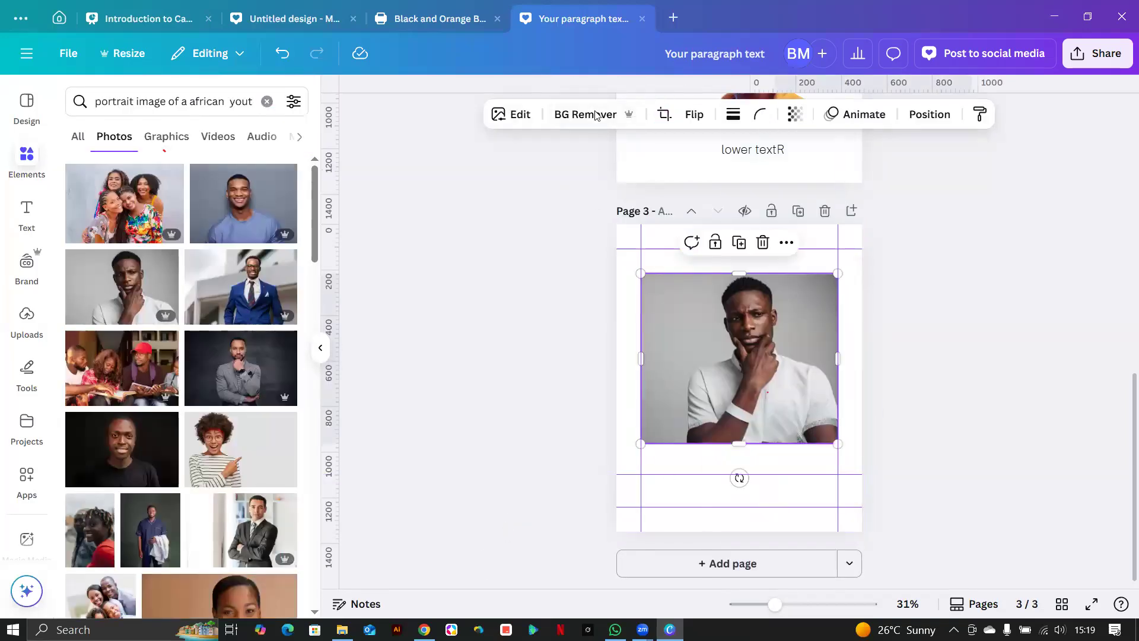
{"action": "key", "text": "Escape"}
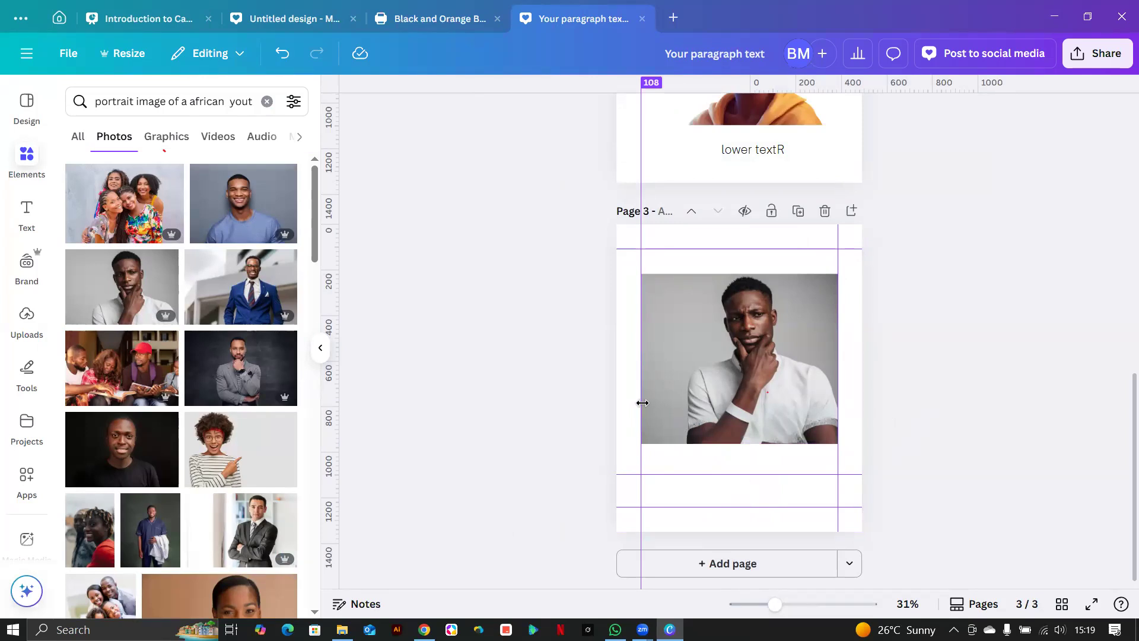
{"action": "scroll", "coordinate": [170, 445], "scroll_direction": "down", "scroll_amount": 5}
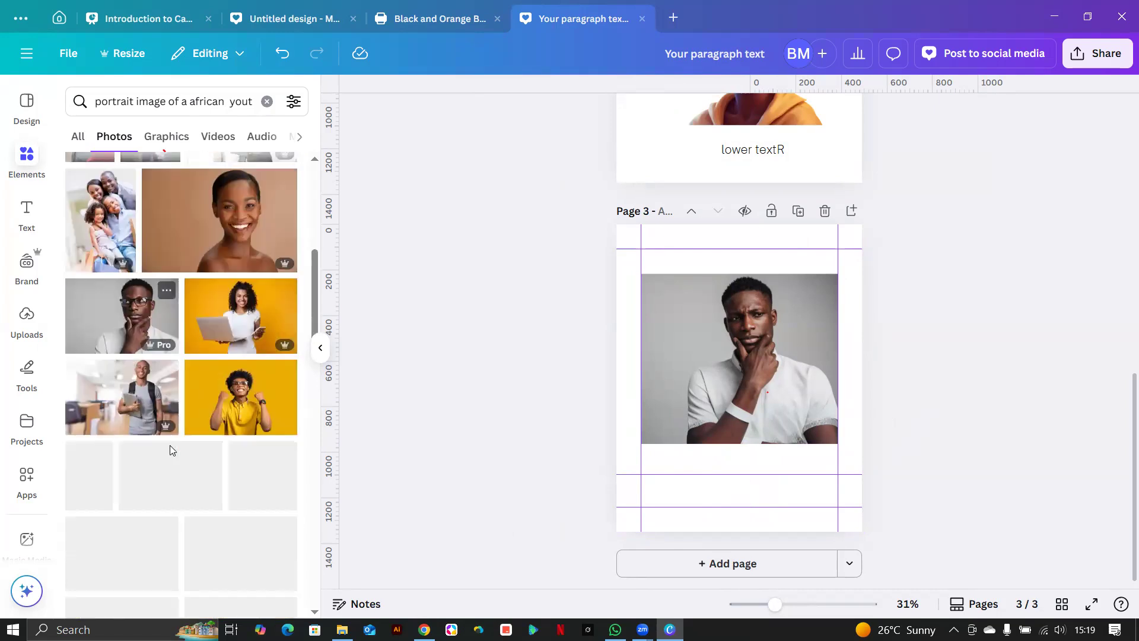
{"action": "scroll", "coordinate": [170, 449], "scroll_direction": "down", "scroll_amount": 3}
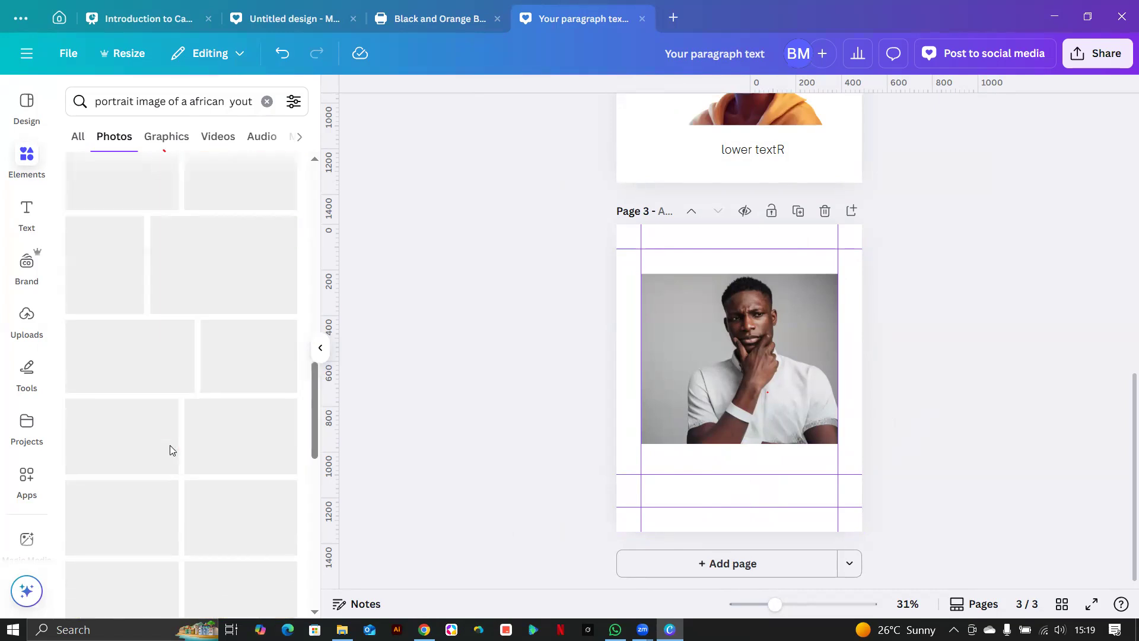
{"action": "scroll", "coordinate": [169, 445], "scroll_direction": "up", "scroll_amount": 7}
{"action": "scroll", "coordinate": [170, 448], "scroll_direction": "up", "scroll_amount": 1}
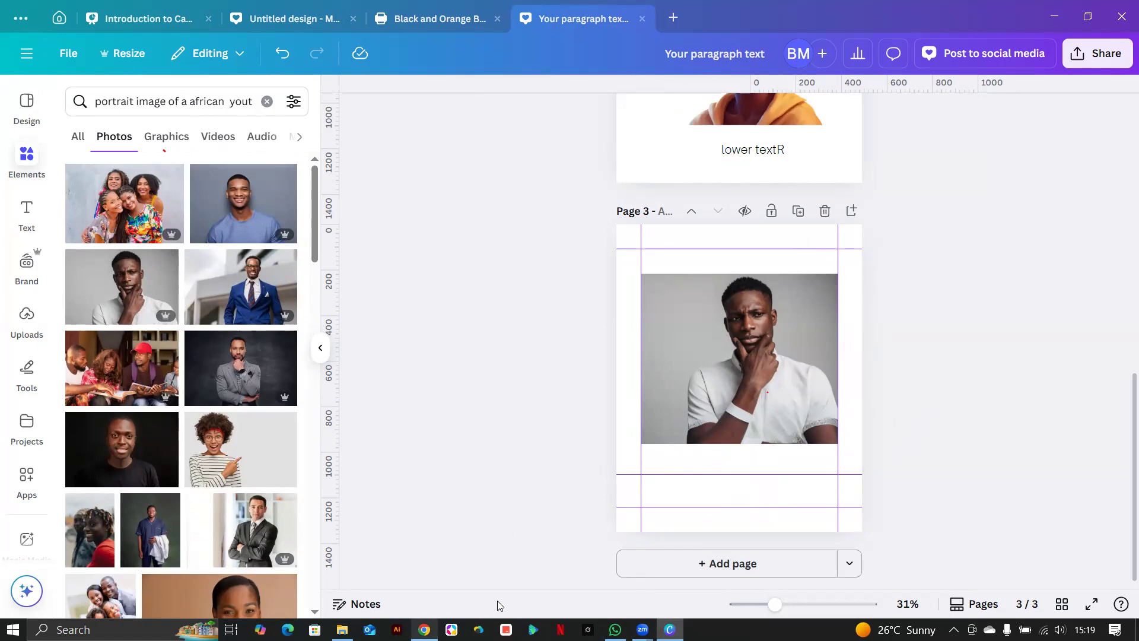
{"action": "key", "text": "alt+Tab"}
Return to the Pinterest home feed and search for 'poster'.
{"action": "scroll", "coordinate": [620, 271], "scroll_direction": "down", "scroll_amount": 9}
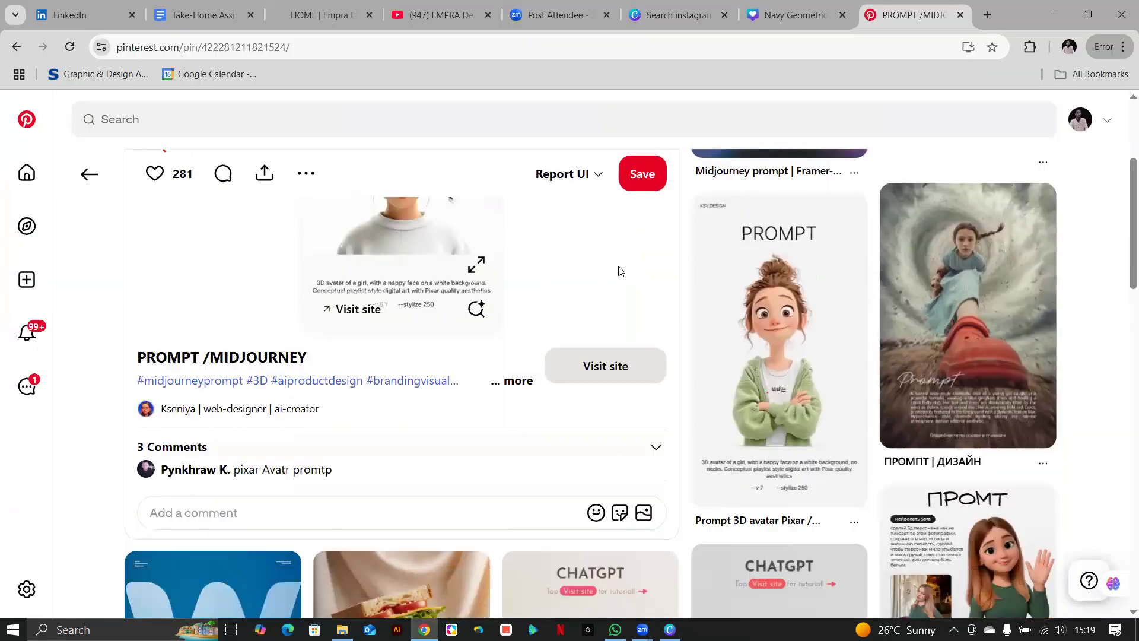
{"action": "scroll", "coordinate": [620, 272], "scroll_direction": "down", "scroll_amount": 3}
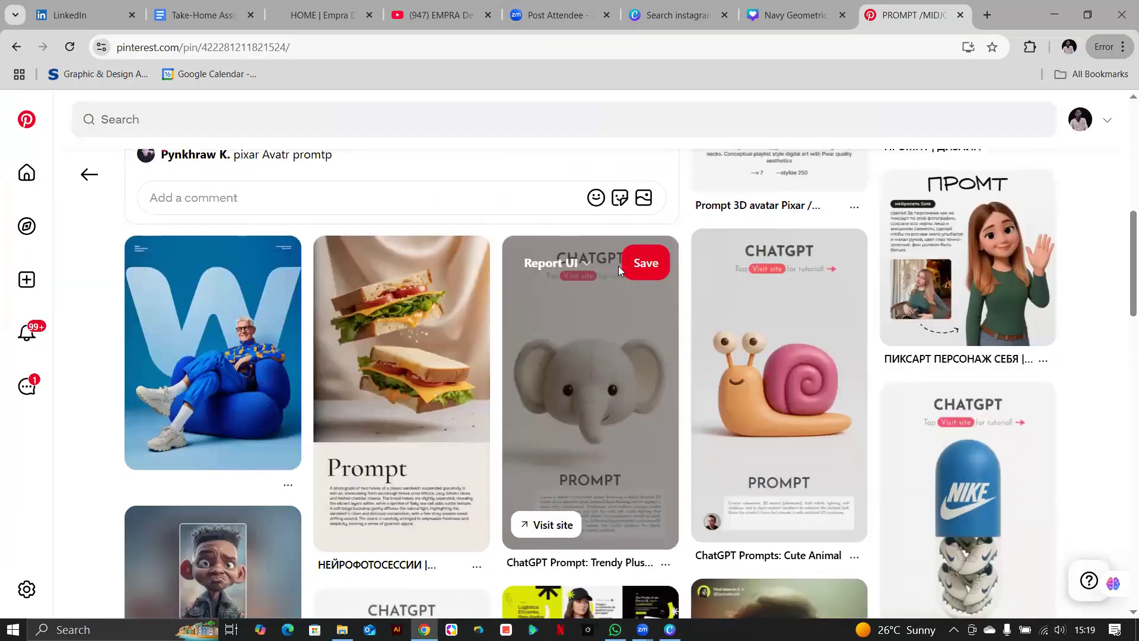
{"action": "scroll", "coordinate": [403, 267], "scroll_direction": "up", "scroll_amount": 3}
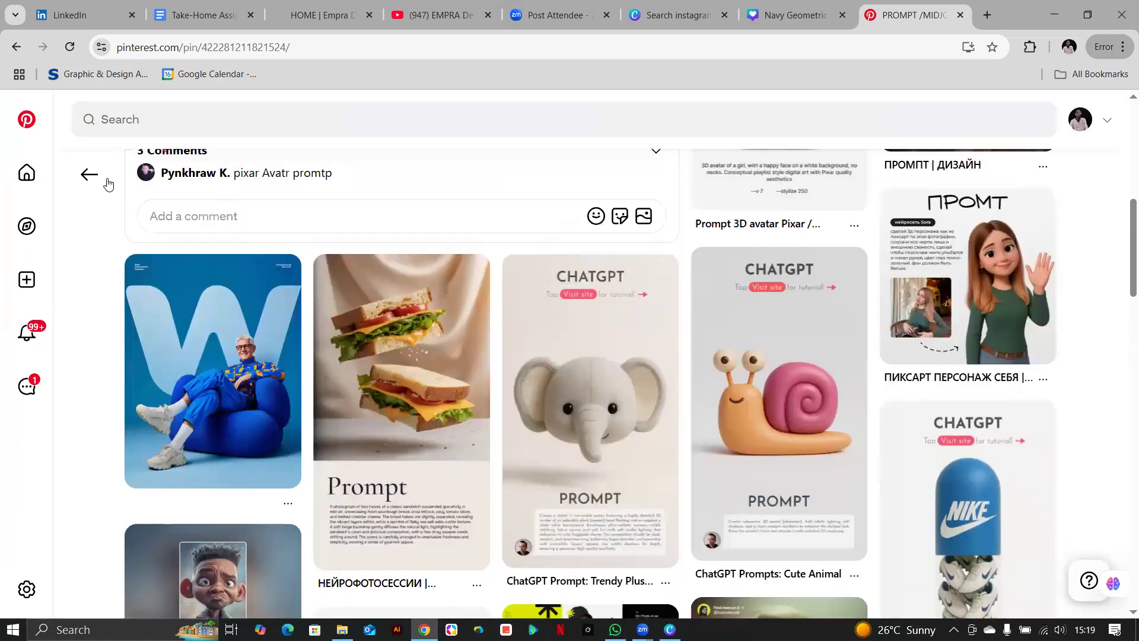
{"action": "left_click", "coordinate": [89, 174]}
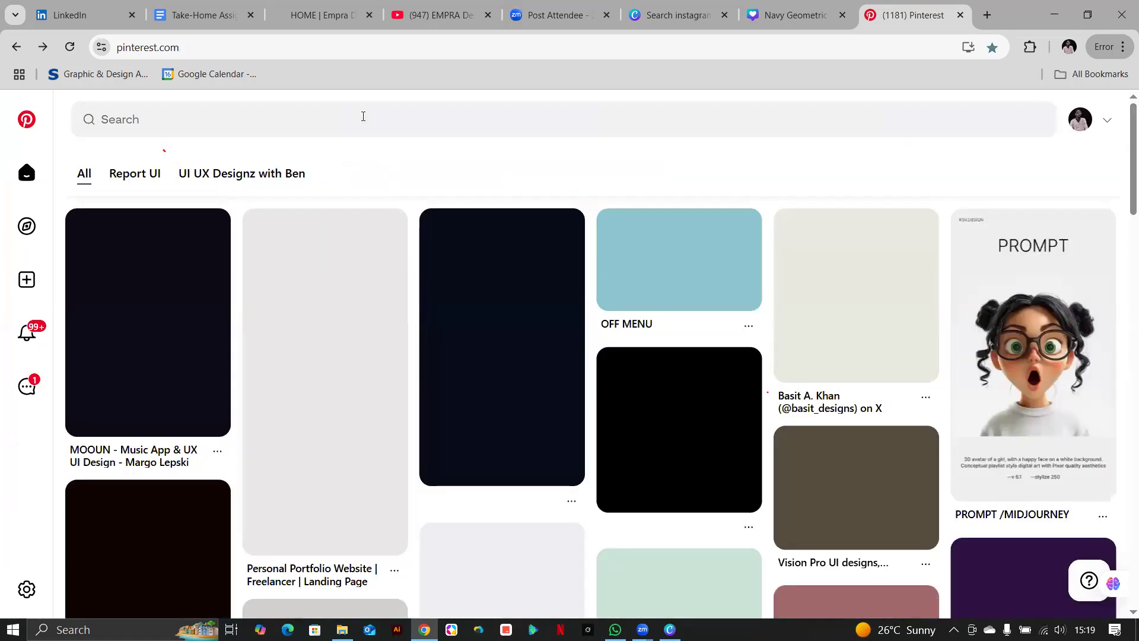
{"action": "left_click", "coordinate": [363, 117]}
{"action": "type", "text": "poster"}
{"action": "key", "text": "Return"}
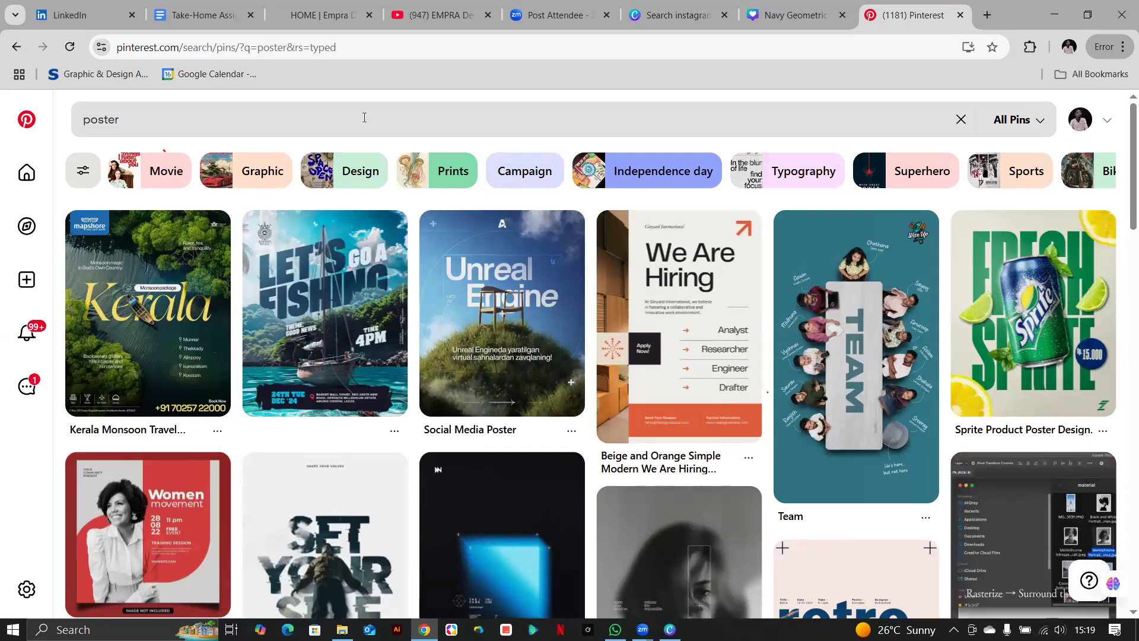
Copy the 'Sprite Product Poster Design.' pin image and return to Canva.
{"action": "mouse_move", "coordinate": [382, 281]}
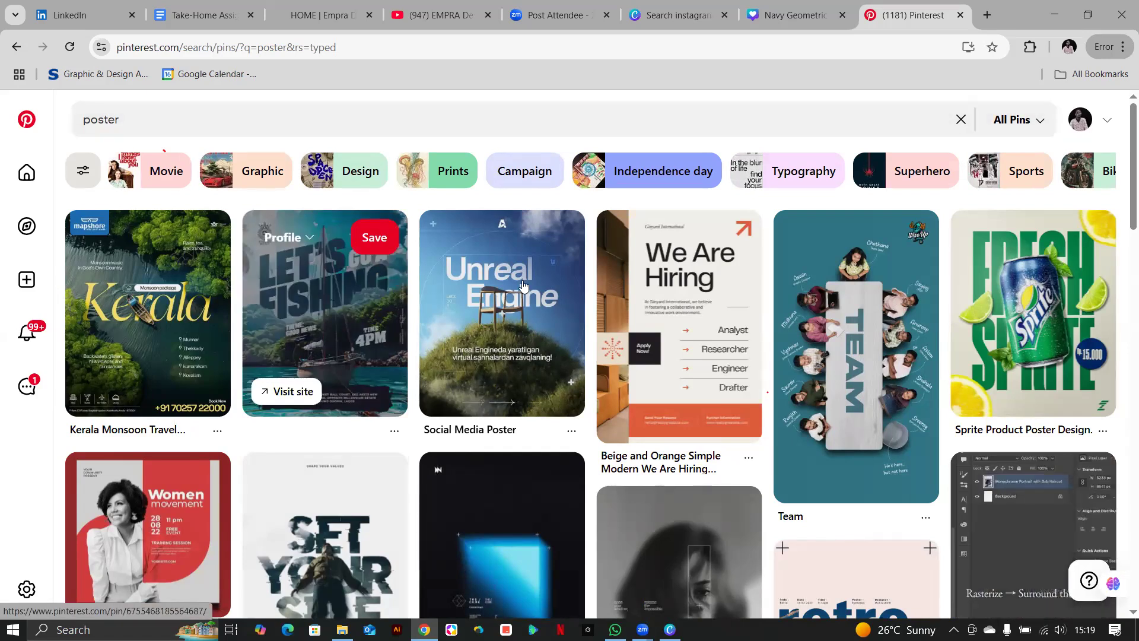
{"action": "left_click", "coordinate": [1039, 334]}
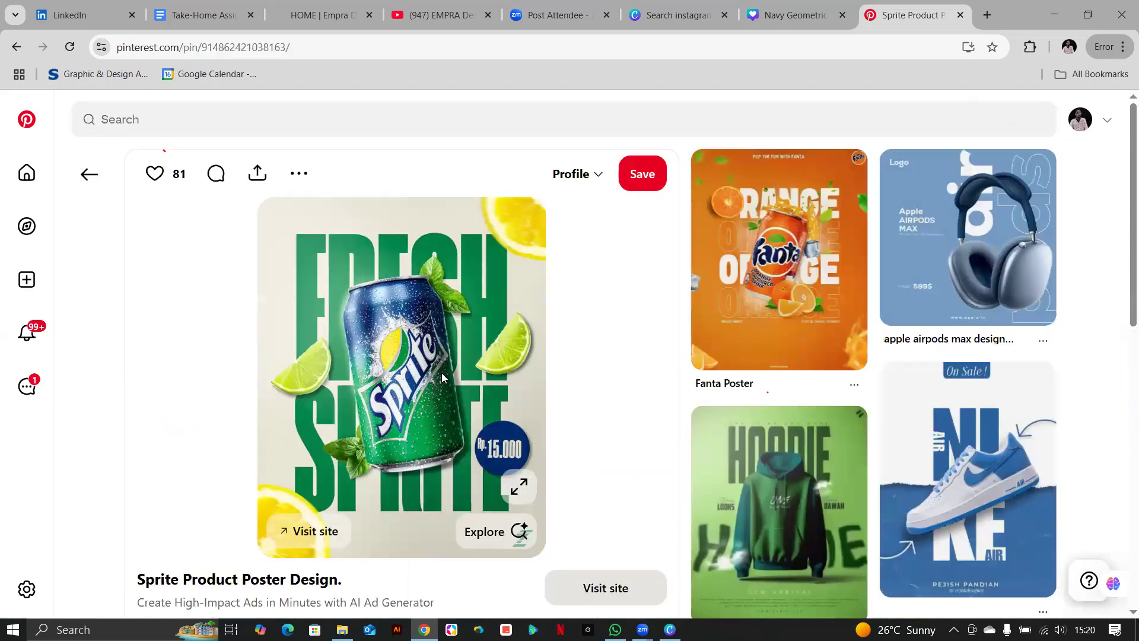
{"action": "right_click", "coordinate": [442, 377]}
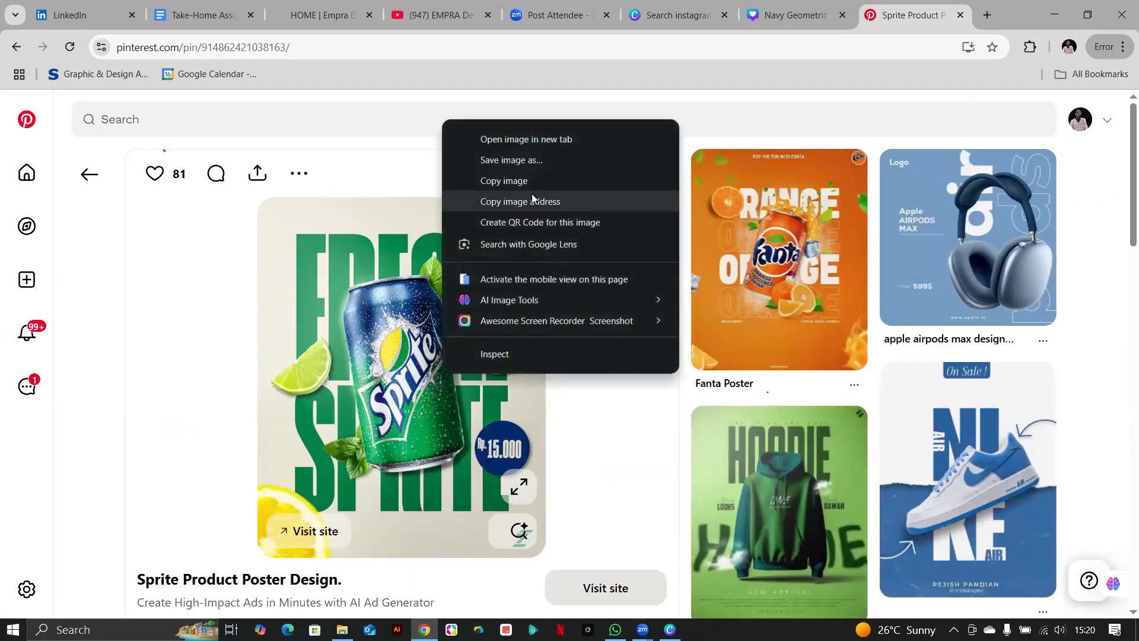
{"action": "left_click", "coordinate": [526, 178]}
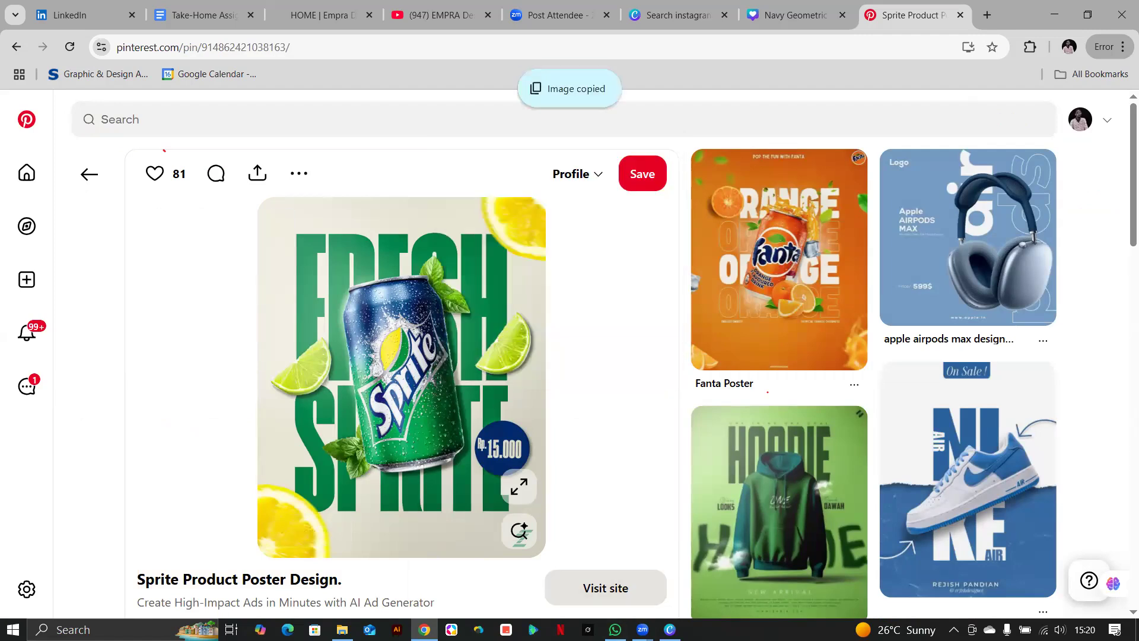
{"action": "key", "text": "alt+Tab"}
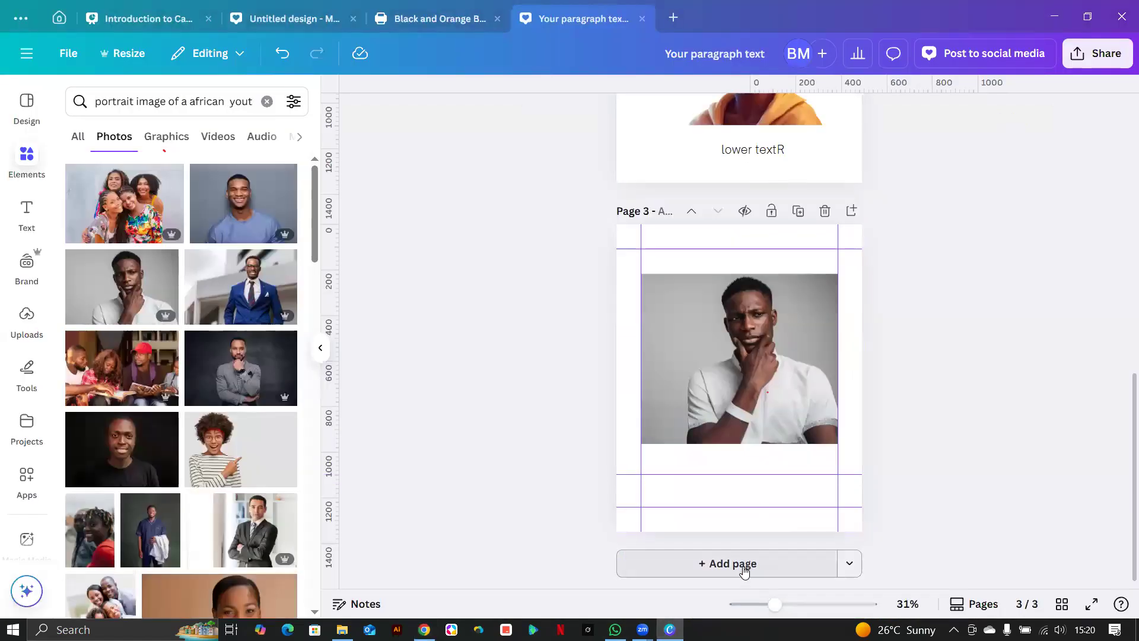
Add page 4 and paste the Sprite poster, enlarging it to fill the guides.
{"action": "left_click", "coordinate": [744, 564]}
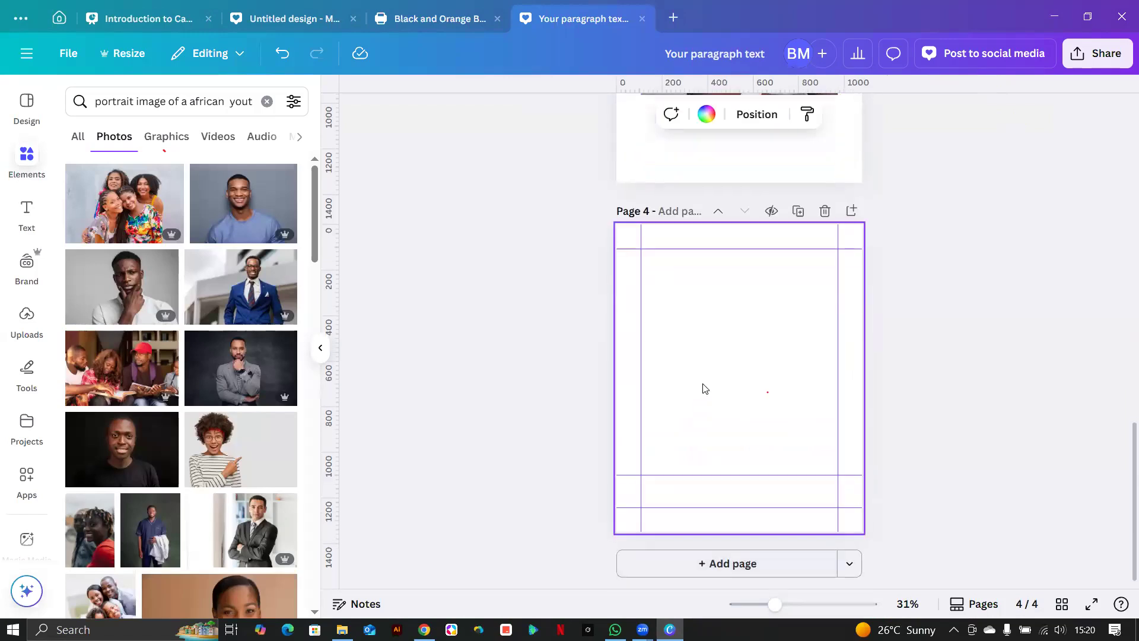
{"action": "right_click", "coordinate": [710, 399]}
{"action": "left_click", "coordinate": [751, 390]}
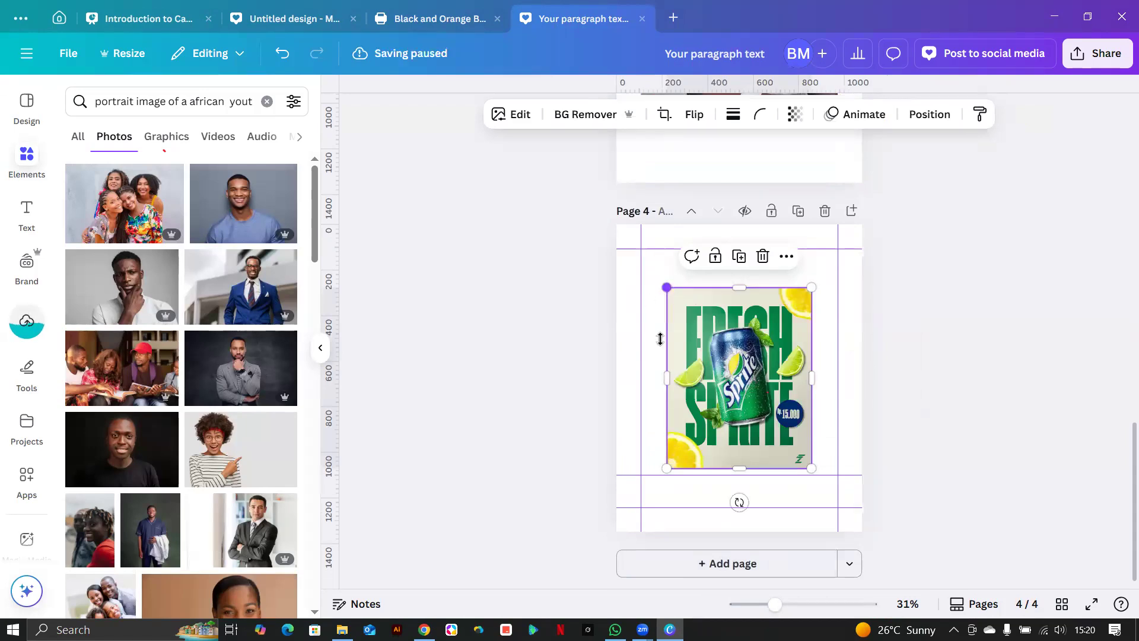
{"action": "left_click_drag", "start_coordinate": [667, 287], "coordinate": [646, 261]}
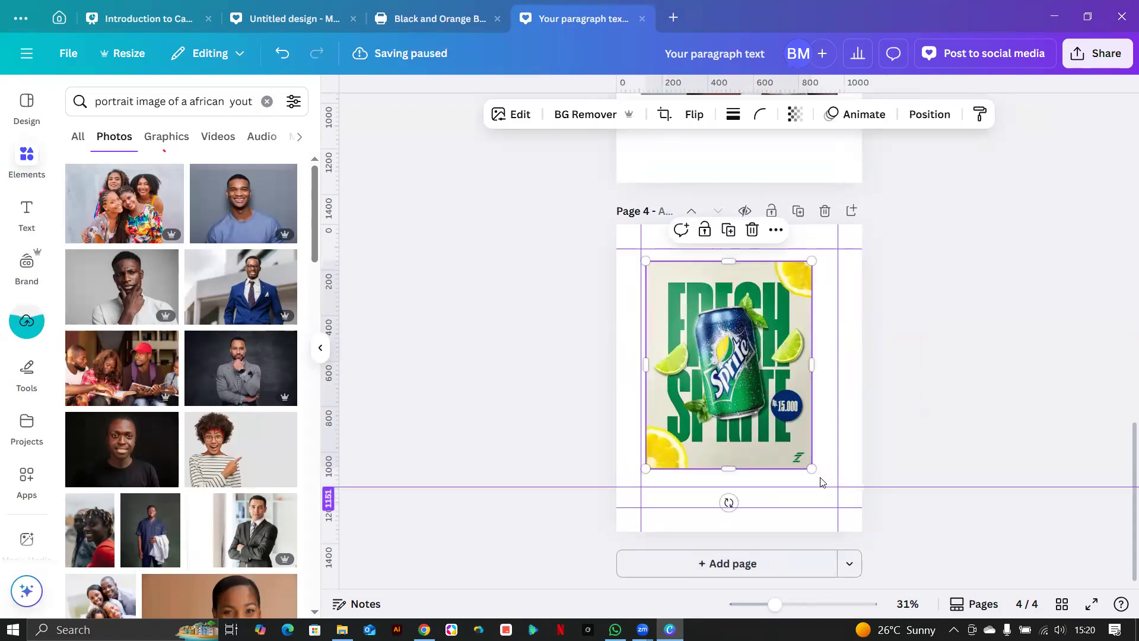
{"action": "left_click_drag", "start_coordinate": [816, 471], "coordinate": [833, 494]}
{"action": "left_click_drag", "start_coordinate": [755, 403], "coordinate": [736, 402]}
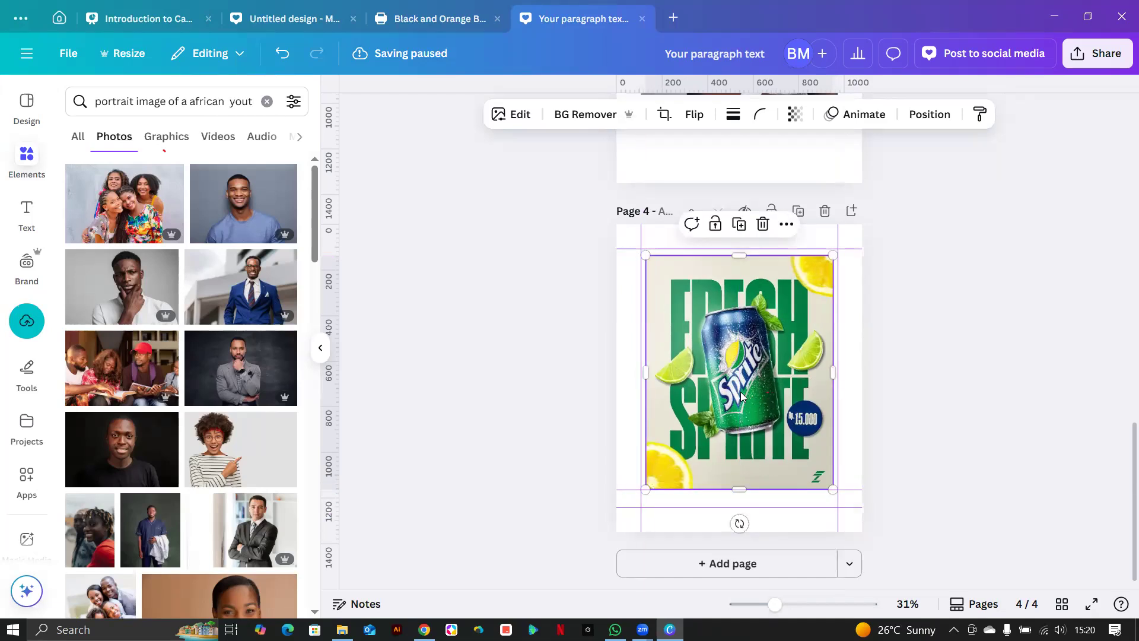
Add a blank page 5 to the design.
{"action": "left_click", "coordinate": [759, 565]}
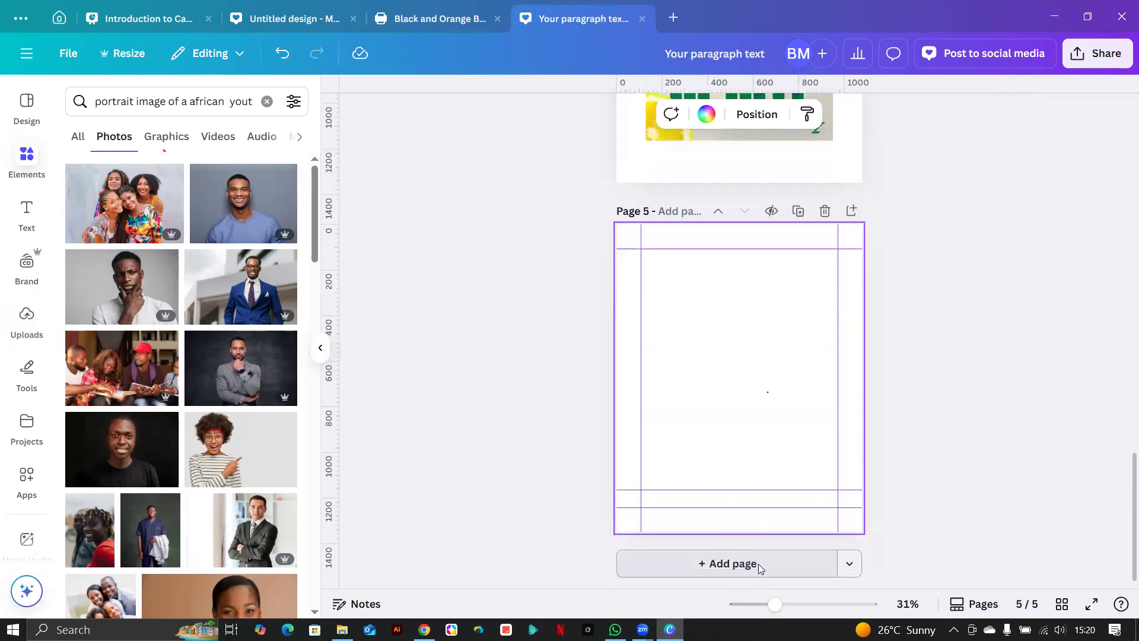
{"action": "scroll", "coordinate": [736, 425], "scroll_direction": "up", "scroll_amount": 5}
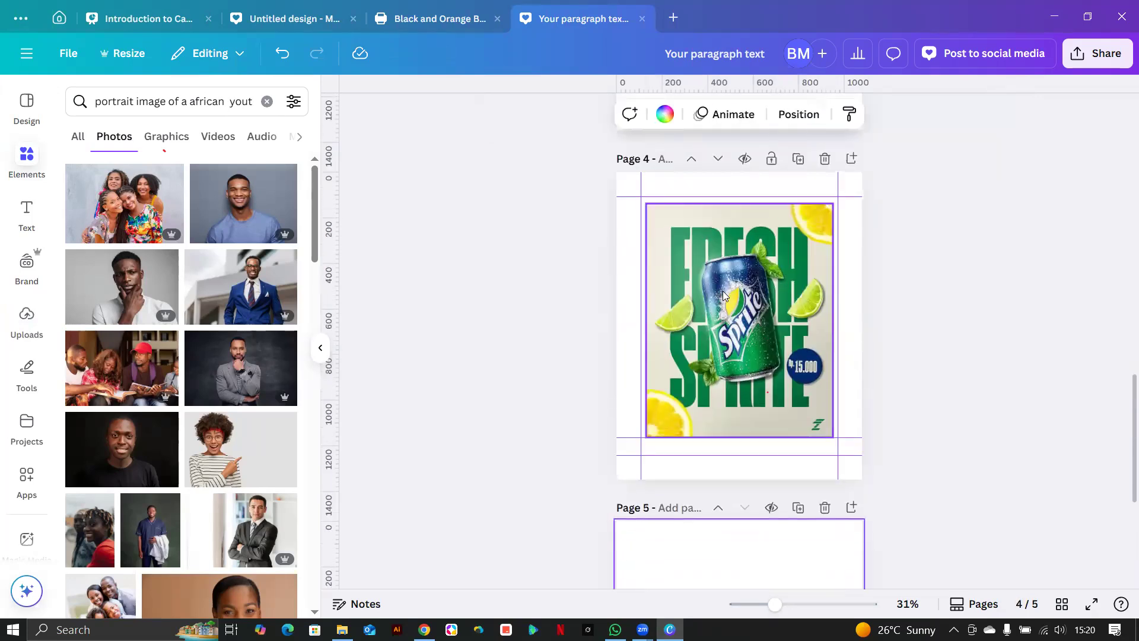
{"action": "scroll", "coordinate": [728, 386], "scroll_direction": "down", "scroll_amount": 5}
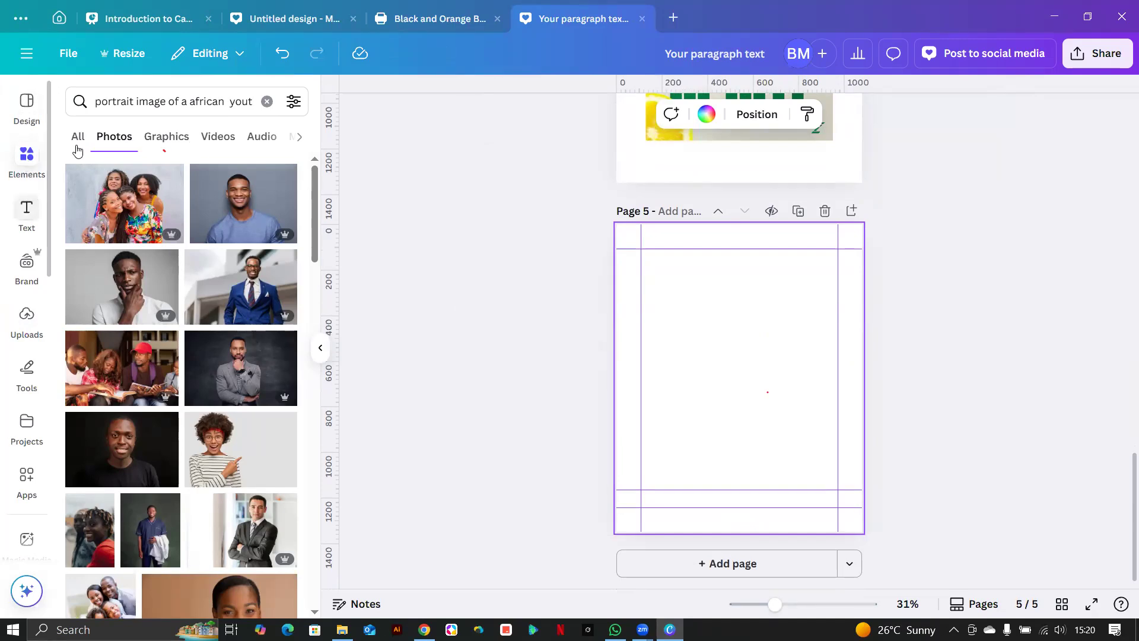
Add a text box on page 5 reading 'Energy' and 'booster' on two lines.
{"action": "left_click", "coordinate": [26, 212]}
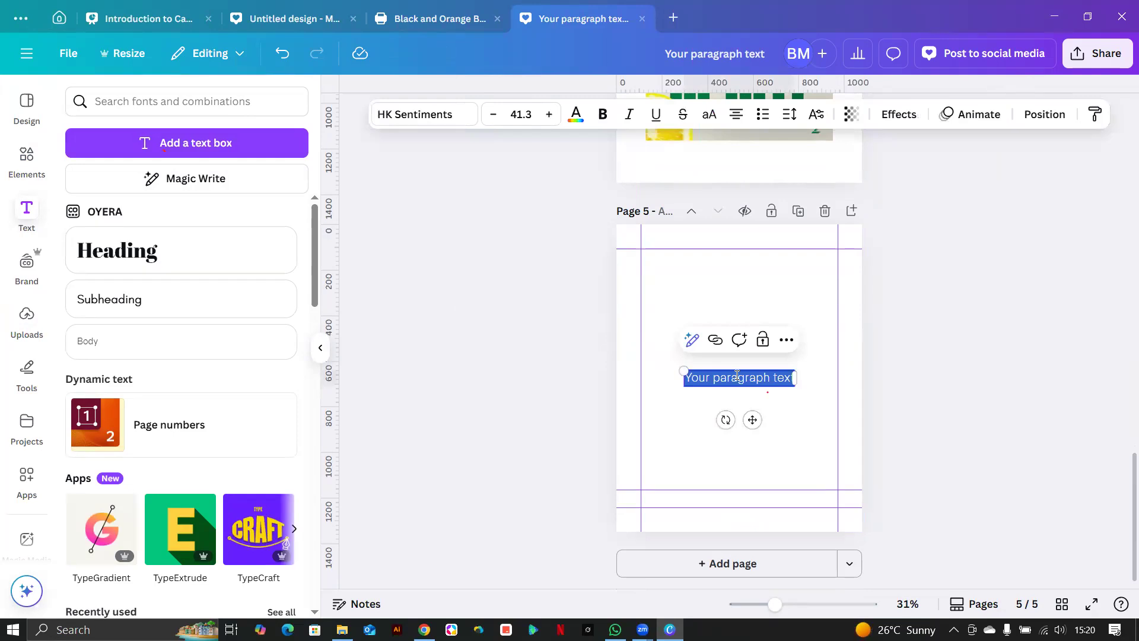
{"action": "key", "text": "BackSpace"}
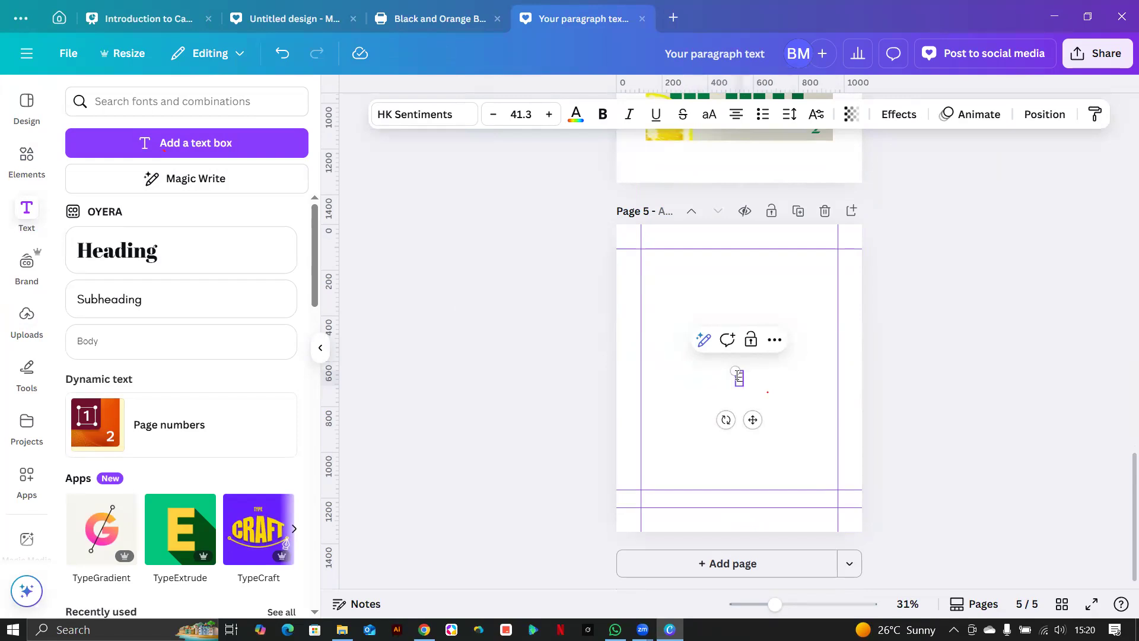
{"action": "type", "text": "The"}
{"action": "type", "text": "rgy"}
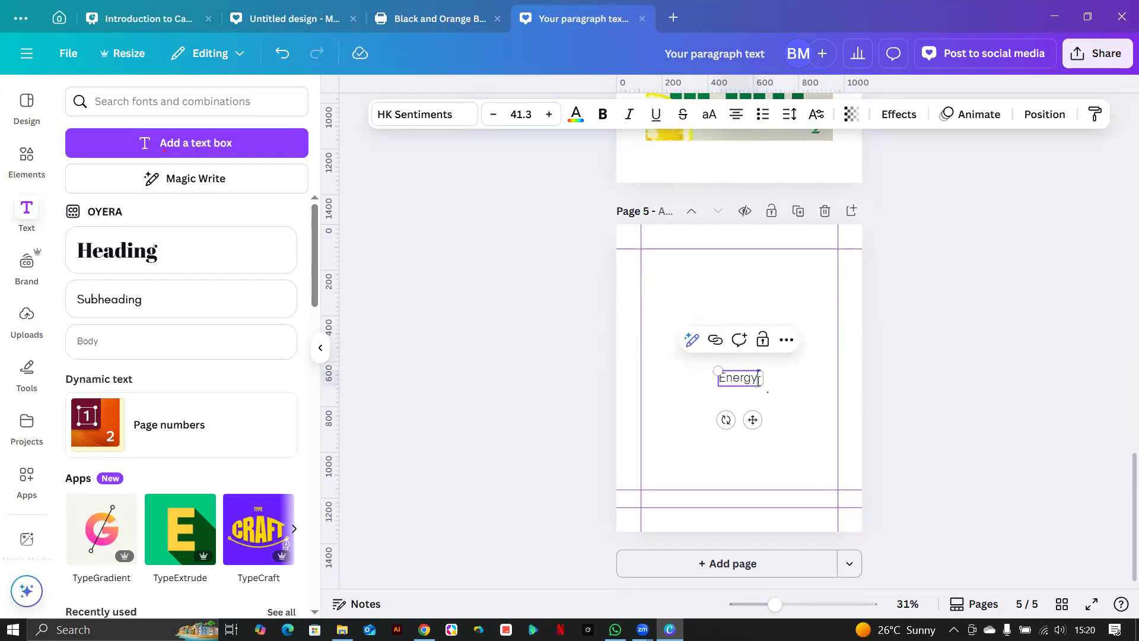
{"action": "key", "text": "Return"}
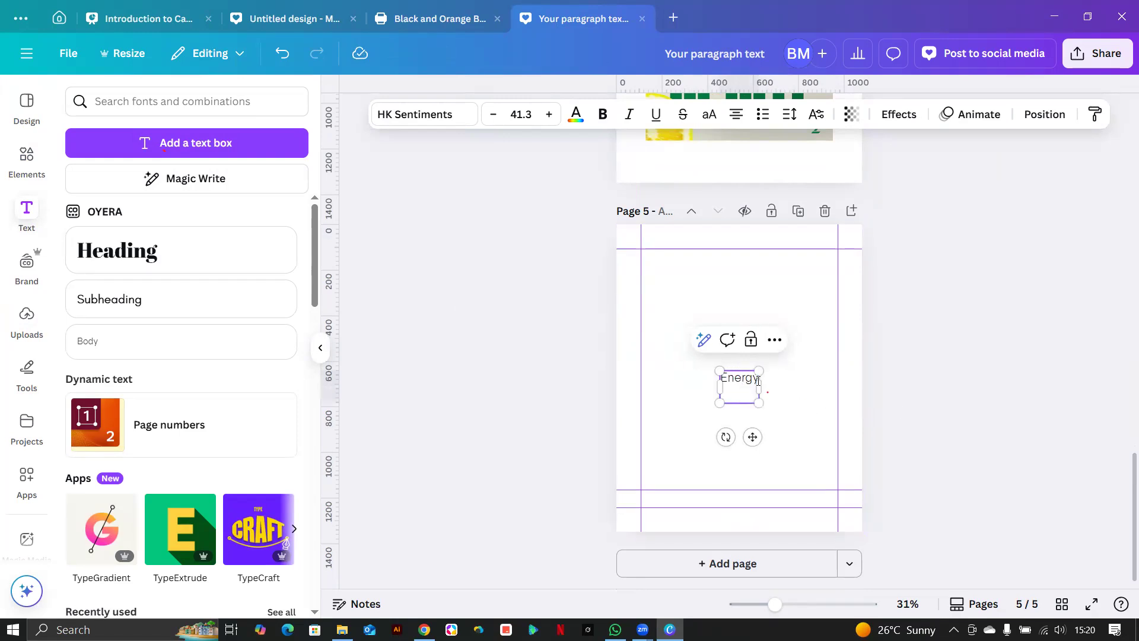
{"action": "type", "text": "booster"}
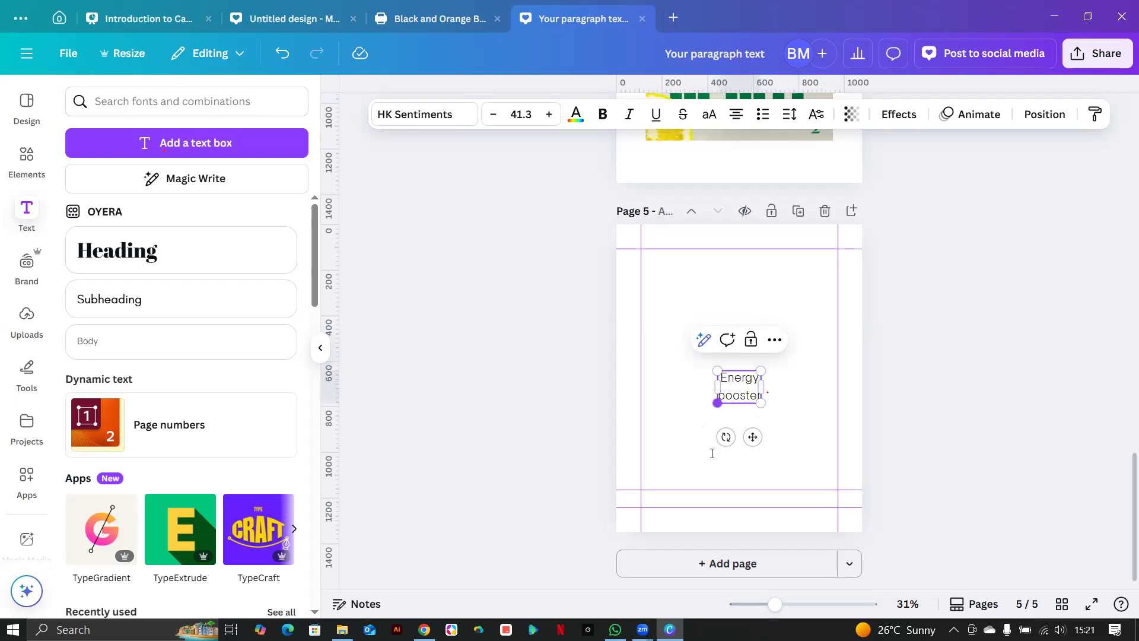
Enlarge the Energy booster text to size 151 and move it near the page centre.
{"action": "left_click_drag", "start_coordinate": [717, 402], "coordinate": [607, 489]}
{"action": "left_click_drag", "start_coordinate": [684, 399], "coordinate": [739, 349]}
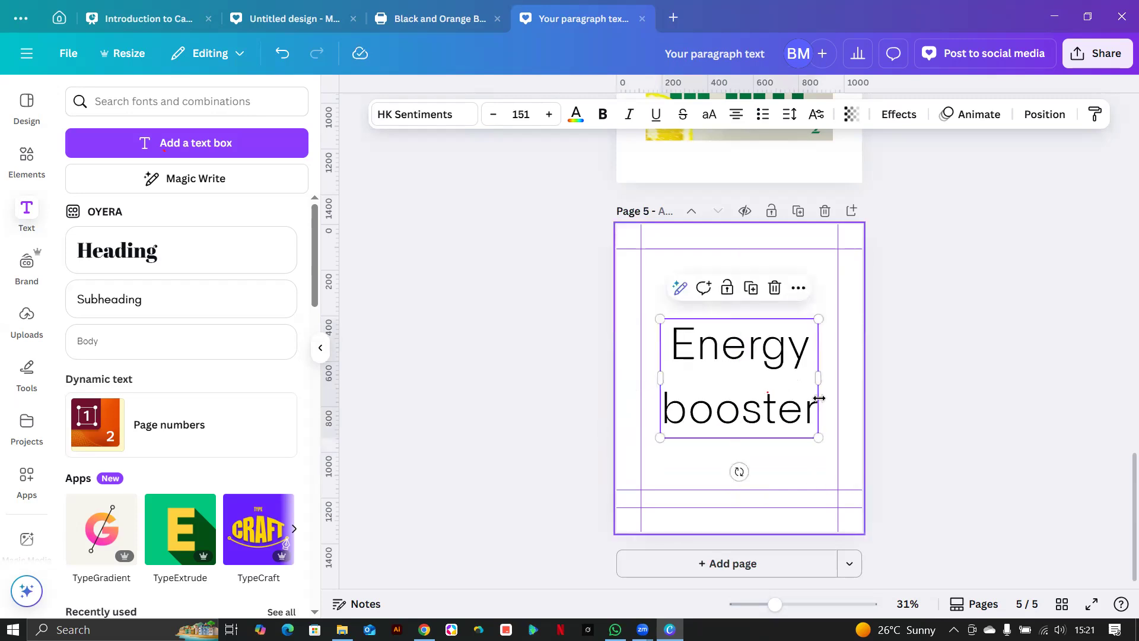
{"action": "scroll", "coordinate": [784, 345], "scroll_direction": "up", "scroll_amount": 5}
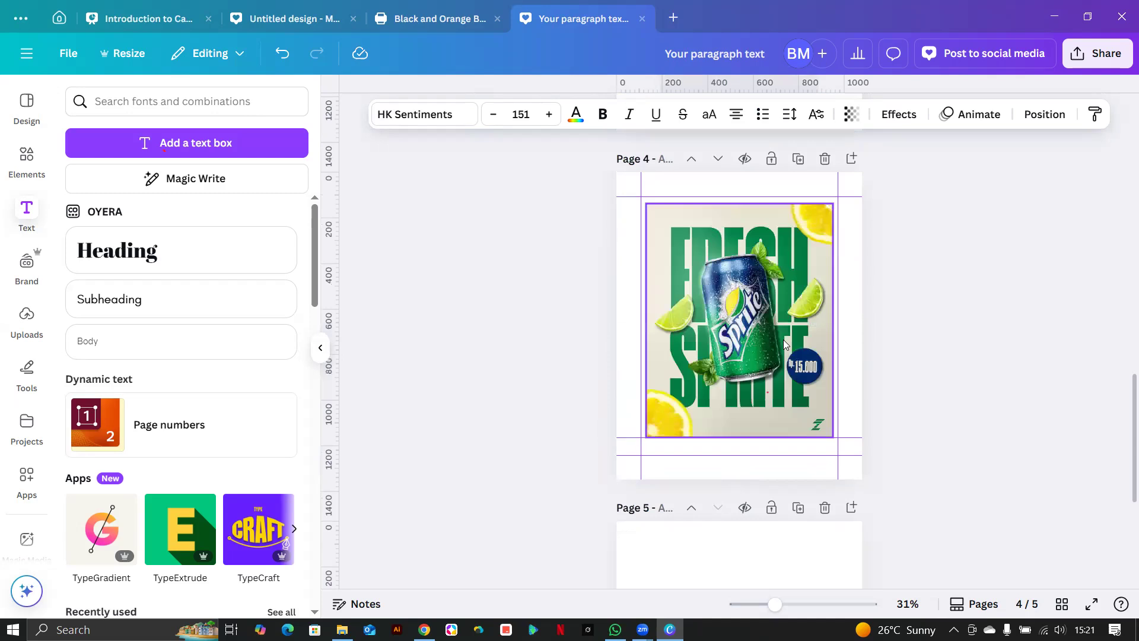
{"action": "scroll", "coordinate": [784, 350], "scroll_direction": "down", "scroll_amount": 5}
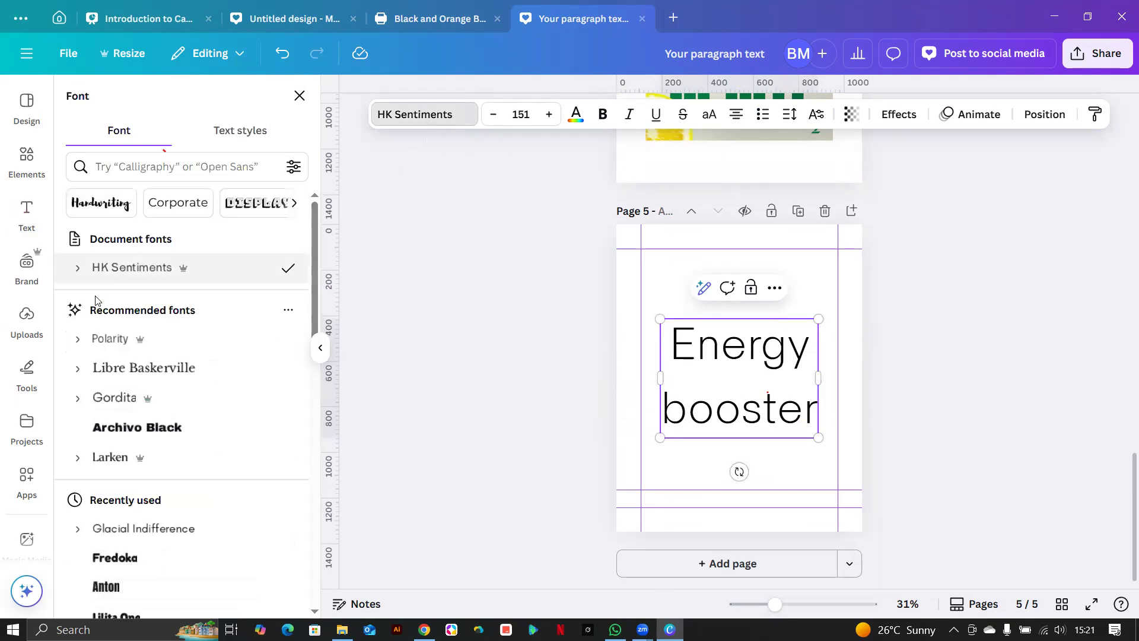
Set the Energy booster text to Archivo Black in uppercase.
{"action": "left_click", "coordinate": [163, 435]}
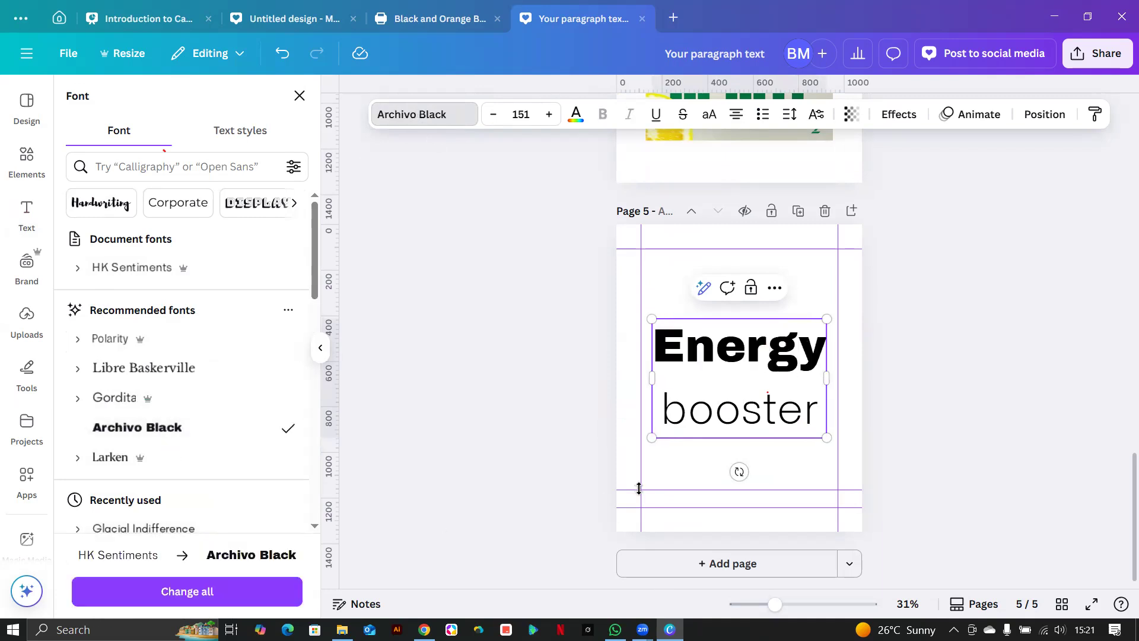
{"action": "left_click", "coordinate": [746, 467]}
{"action": "left_click", "coordinate": [735, 434]}
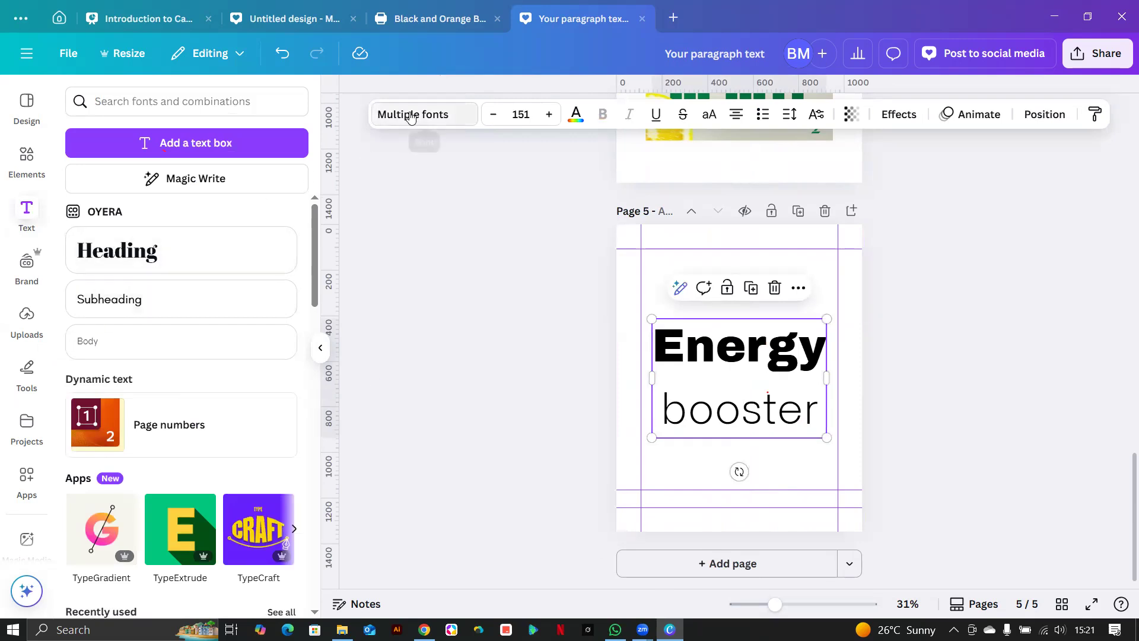
{"action": "left_click", "coordinate": [385, 114]}
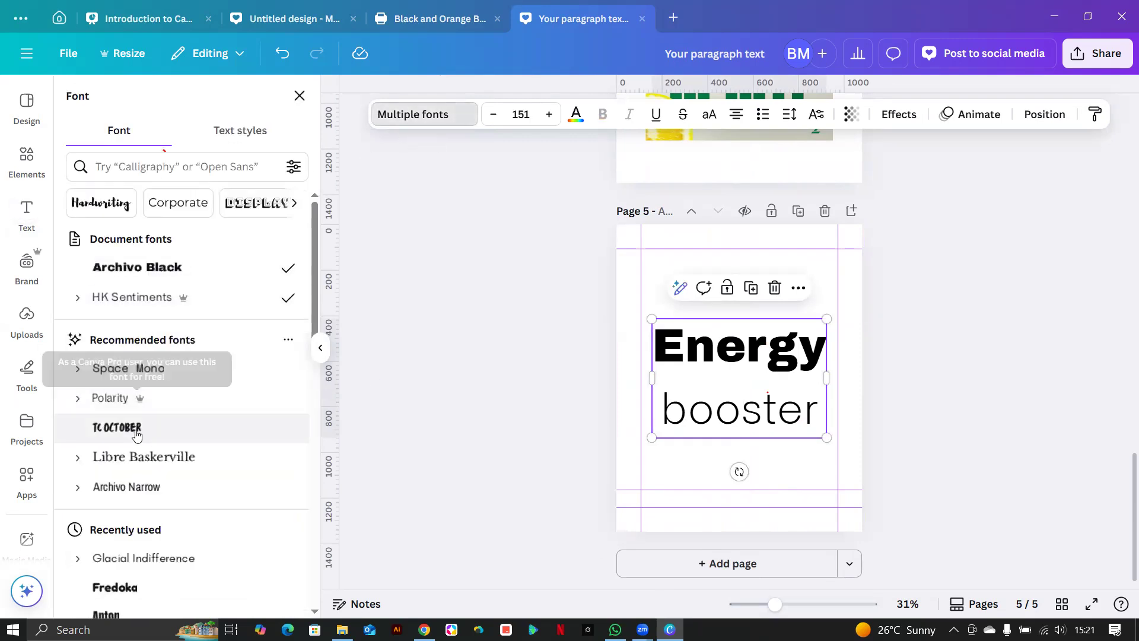
{"action": "left_click", "coordinate": [146, 272]}
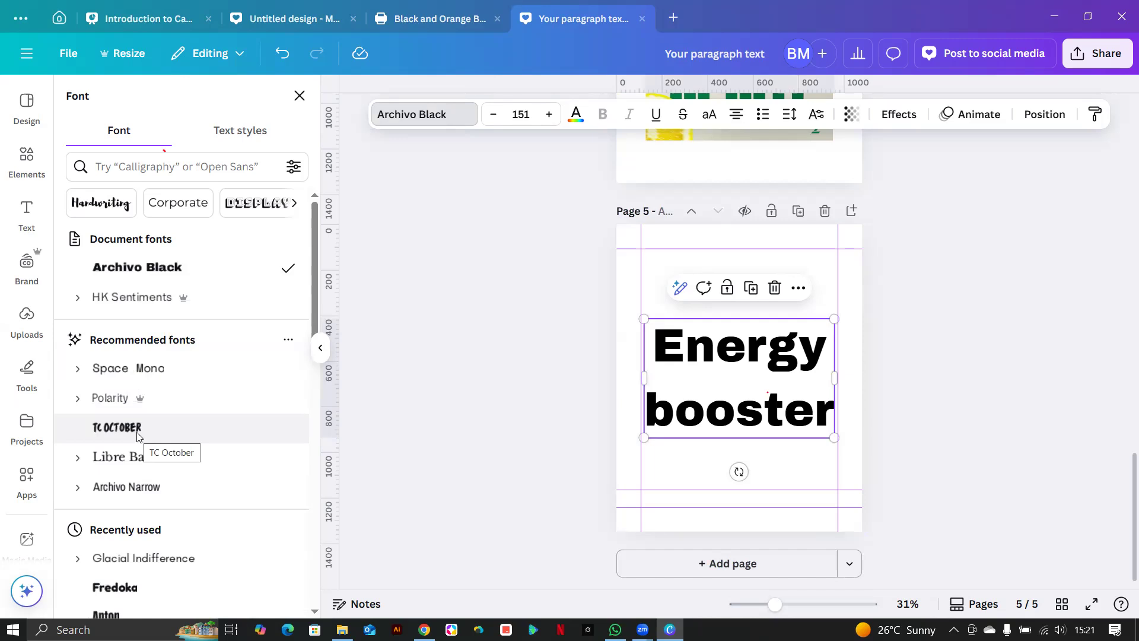
{"action": "left_click", "coordinate": [711, 116]}
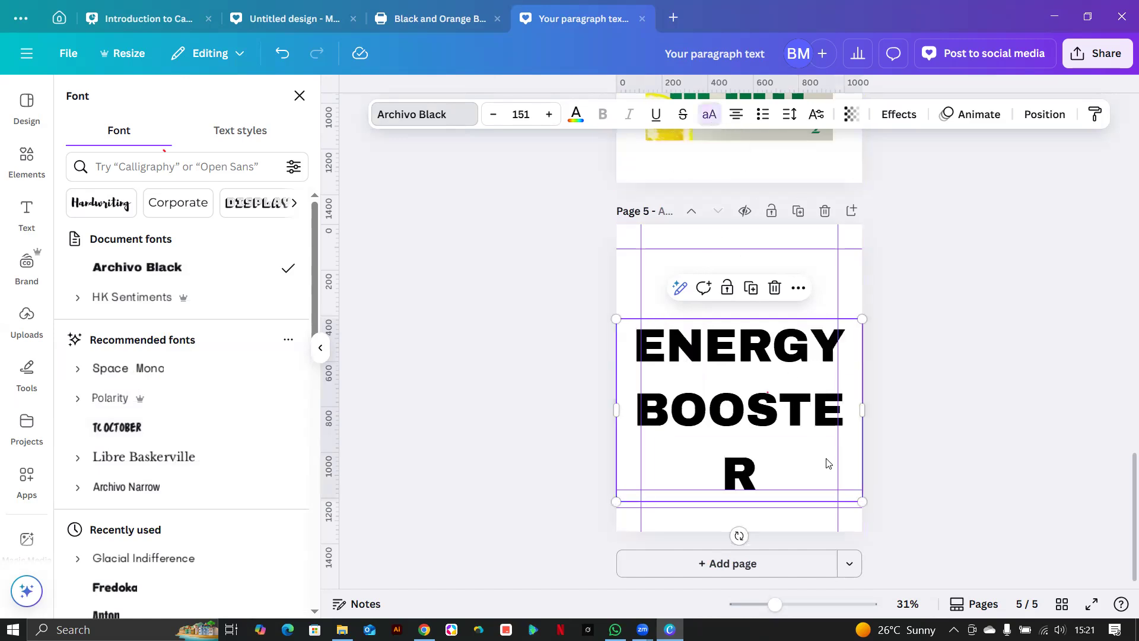
Change the font to Anton and resize ENERGY BOOSTER to size 187.
{"action": "left_click_drag", "start_coordinate": [864, 321], "coordinate": [826, 348]}
{"action": "left_click_drag", "start_coordinate": [834, 422], "coordinate": [865, 426]}
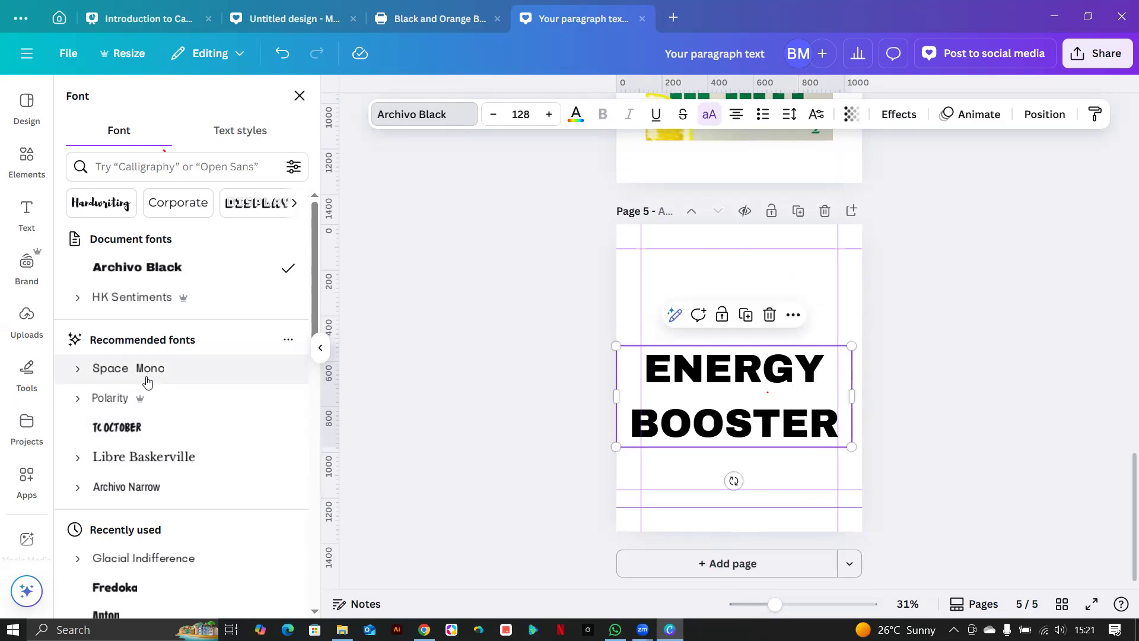
{"action": "scroll", "coordinate": [142, 442], "scroll_direction": "down", "scroll_amount": 5}
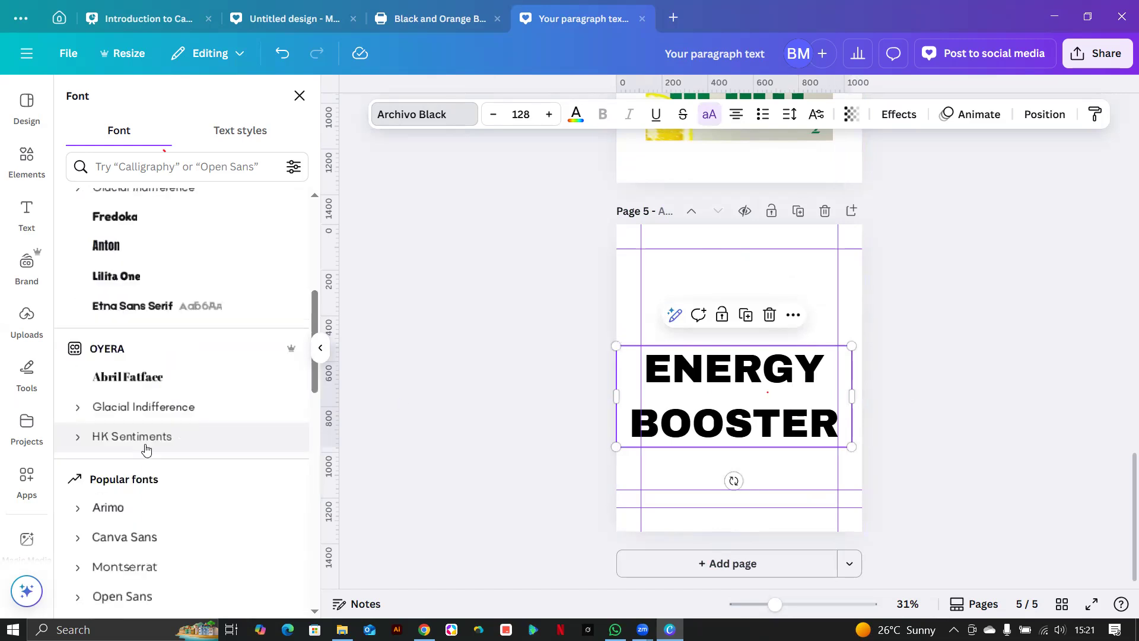
{"action": "left_click", "coordinate": [107, 251]}
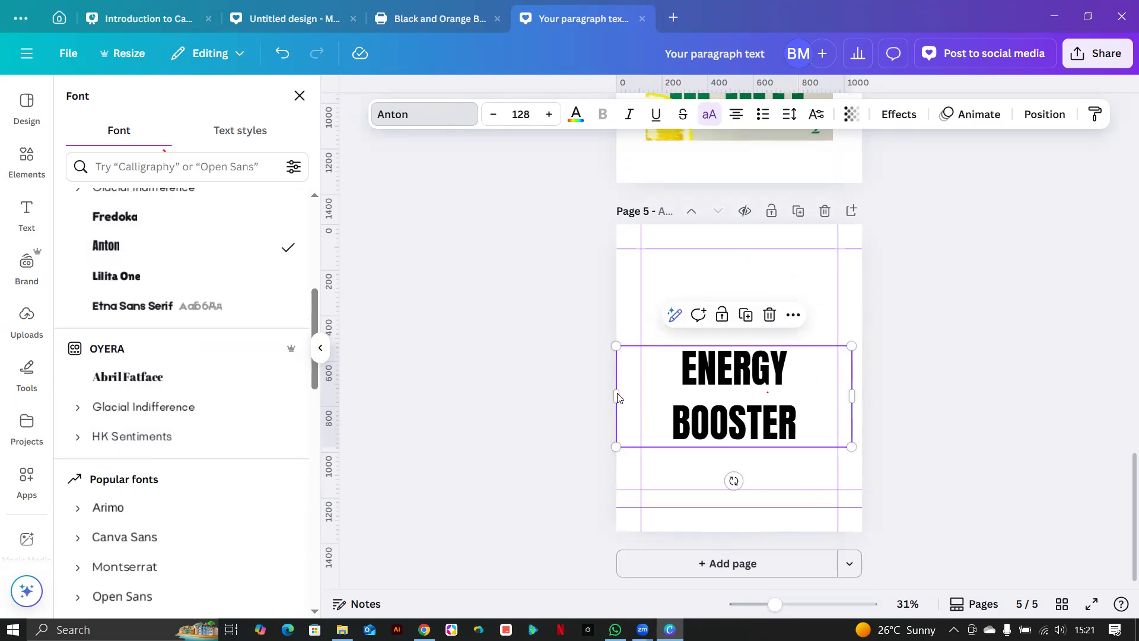
{"action": "left_click_drag", "start_coordinate": [614, 397], "coordinate": [696, 334]}
{"action": "left_click_drag", "start_coordinate": [806, 380], "coordinate": [875, 425]}
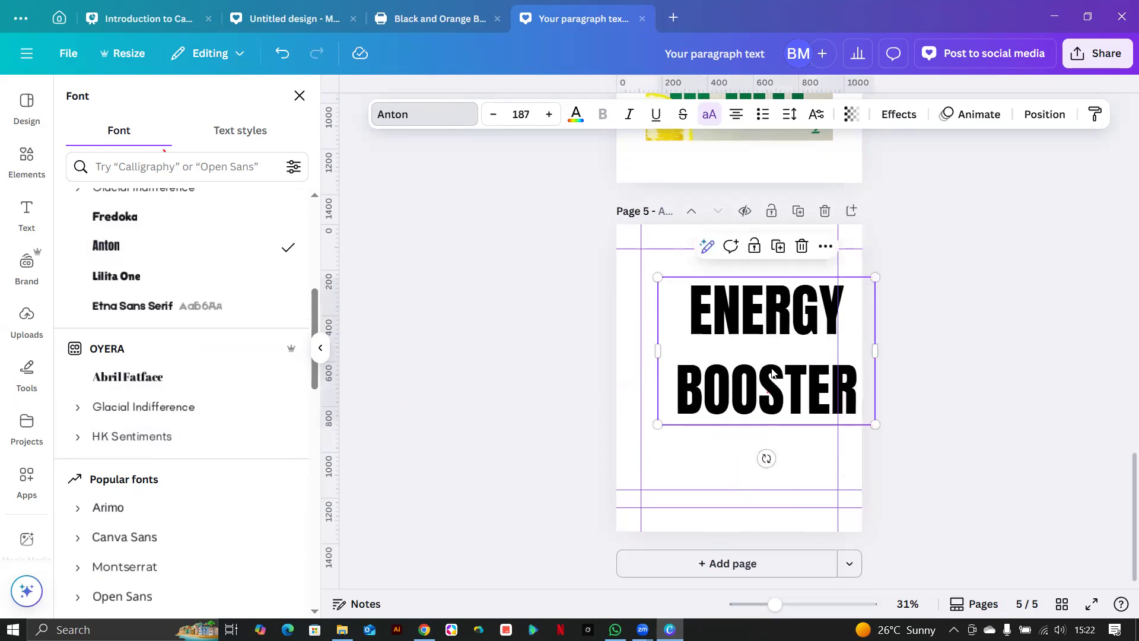
Centre the ENERGY BOOSTER text and settle its size at 170.
{"action": "left_click_drag", "start_coordinate": [737, 409], "coordinate": [745, 439]}
{"action": "left_click_drag", "start_coordinate": [631, 320], "coordinate": [592, 294]}
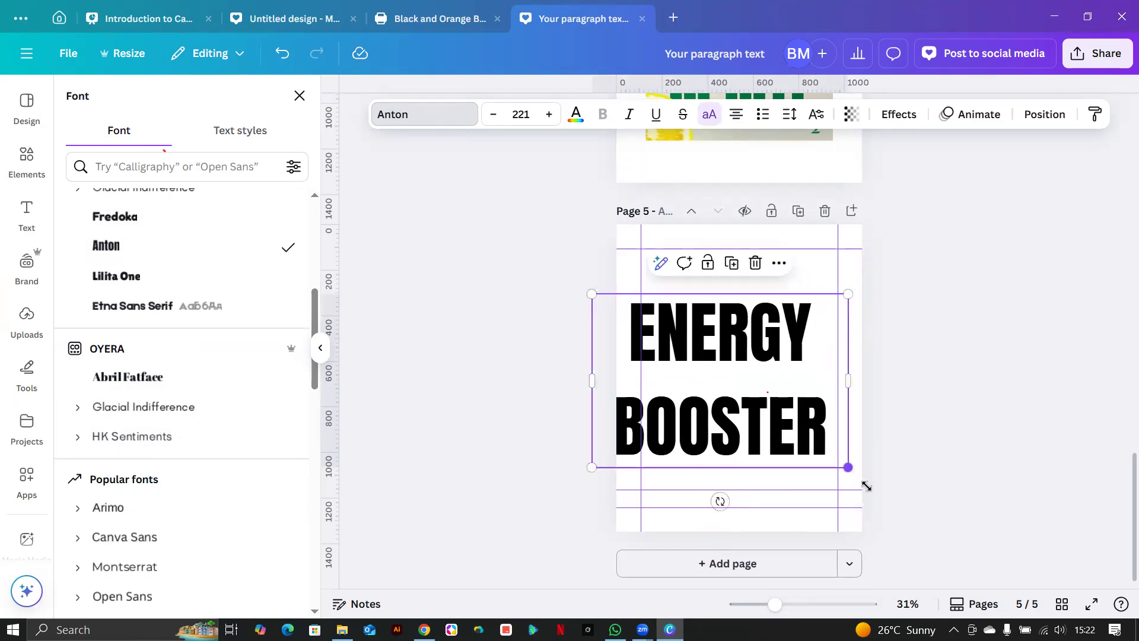
{"action": "left_click_drag", "start_coordinate": [866, 486], "coordinate": [891, 503]}
{"action": "mouse_move", "coordinate": [592, 390]}
{"action": "left_mouse_down"}
{"action": "mouse_move", "coordinate": [613, 389]}
{"action": "mouse_move", "coordinate": [606, 395]}
{"action": "left_mouse_up"}
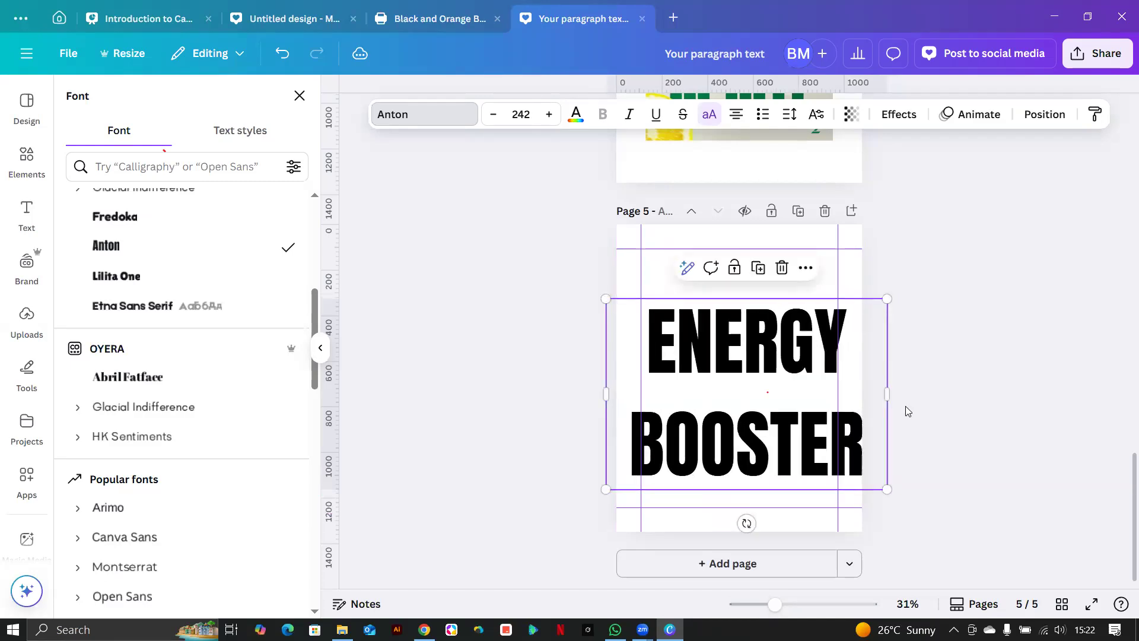
{"action": "left_click_drag", "start_coordinate": [887, 299], "coordinate": [838, 332]}
{"action": "left_click_drag", "start_coordinate": [608, 332], "coordinate": [646, 351]}
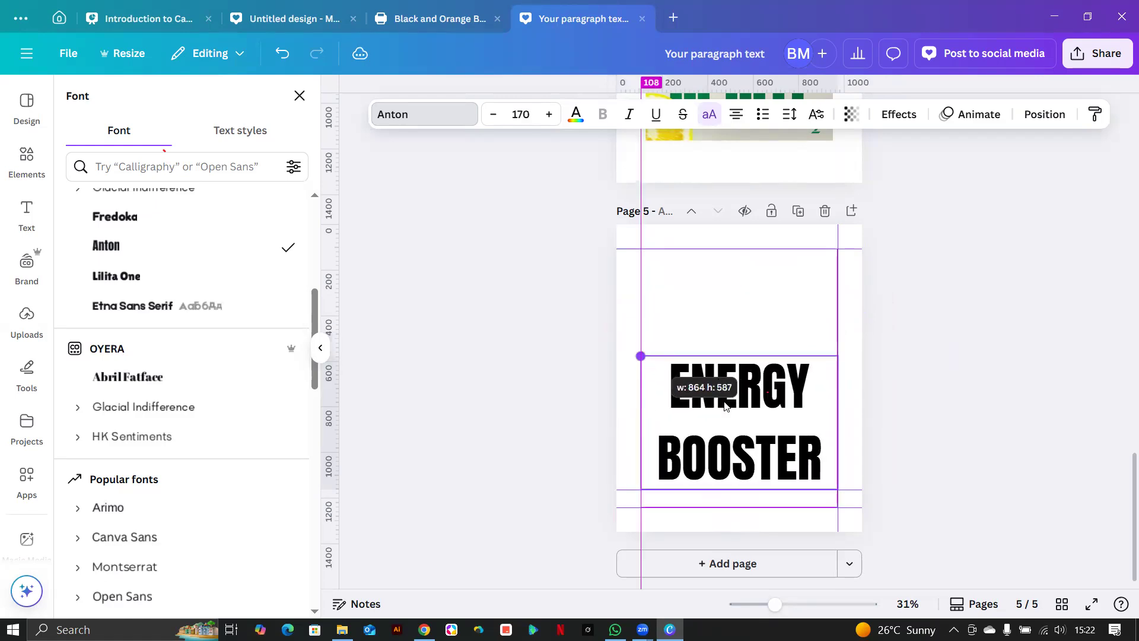
Duplicate the text, move the copy to the top, and delete BOOSTER from it.
{"action": "left_click", "coordinate": [749, 326]}
{"action": "left_click_drag", "start_coordinate": [745, 426], "coordinate": [644, 334]}
{"action": "double_click", "coordinate": [751, 330]}
{"action": "left_click", "coordinate": [813, 337]}
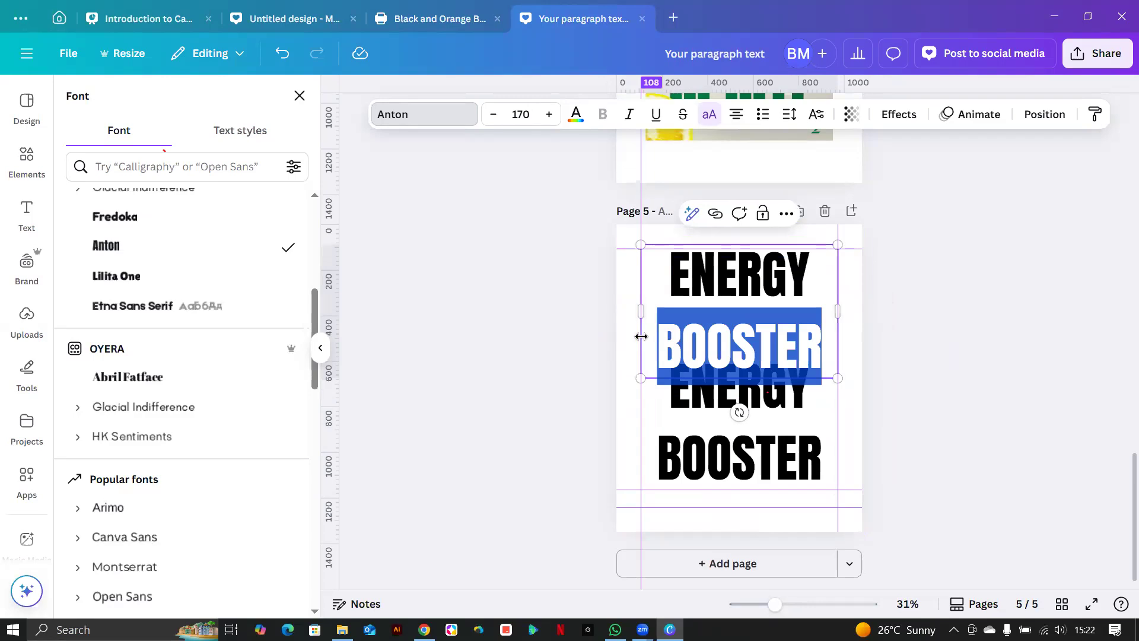
{"action": "key", "text": "BackSpace"}
Delete ENERGY and the empty line from the lower box, leaving only BOOSTER.
{"action": "left_click", "coordinate": [732, 407]}
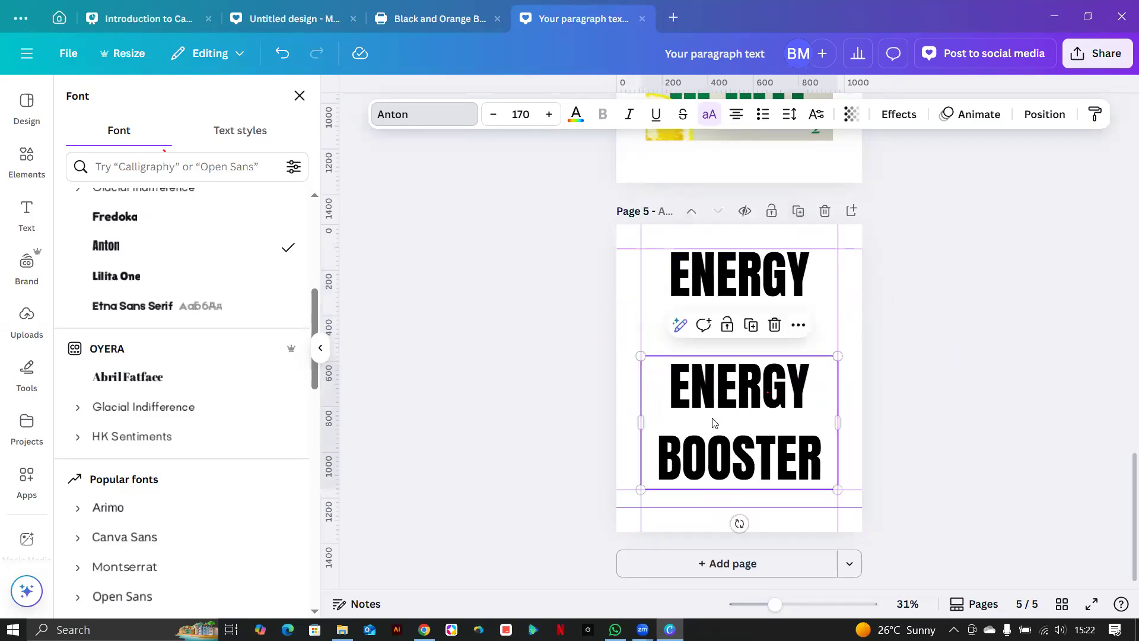
{"action": "left_click", "coordinate": [676, 428]}
{"action": "left_click", "coordinate": [663, 433]}
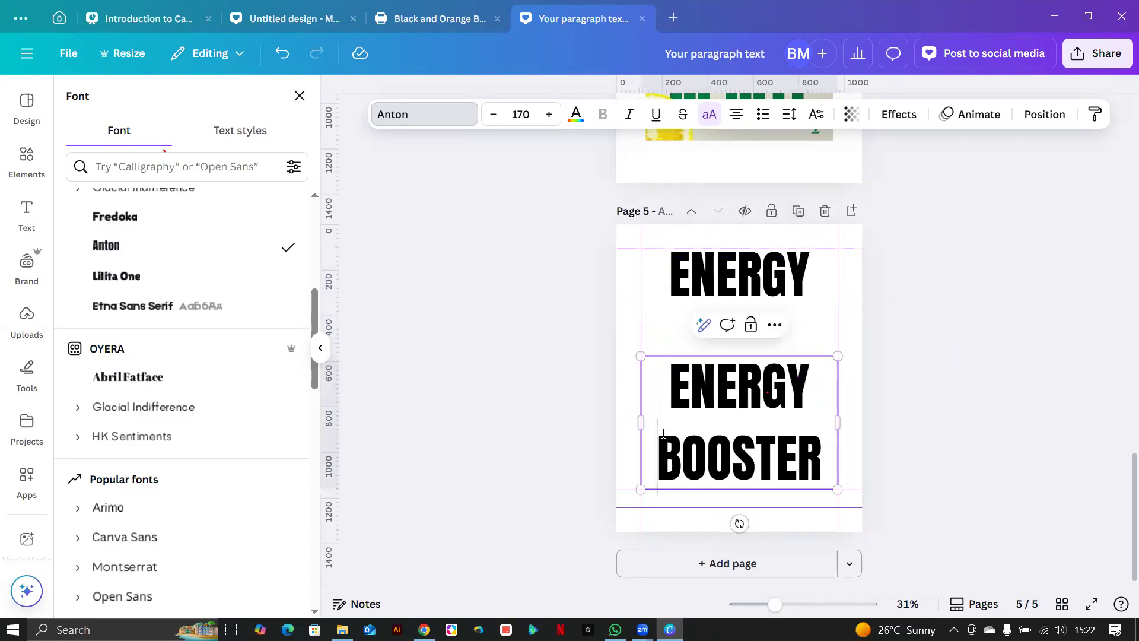
{"action": "left_click", "coordinate": [653, 420]}
{"action": "left_click_drag", "start_coordinate": [676, 391], "coordinate": [814, 401]}
{"action": "key", "text": "BackSpace"}
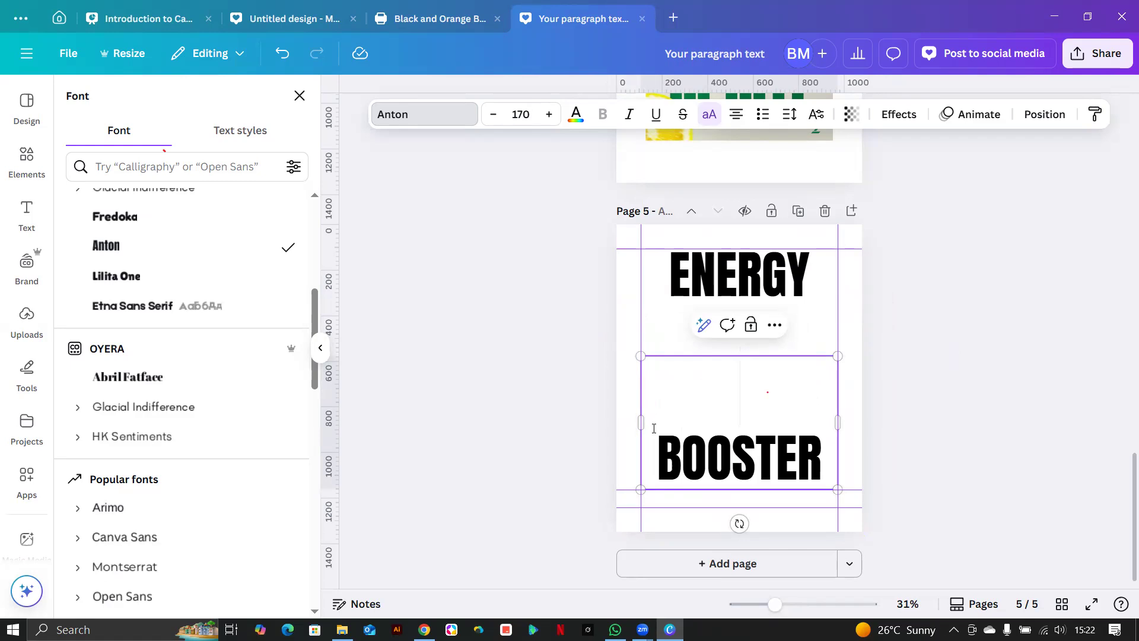
{"action": "left_click", "coordinate": [655, 439]}
{"action": "key", "text": "BackSpace"}
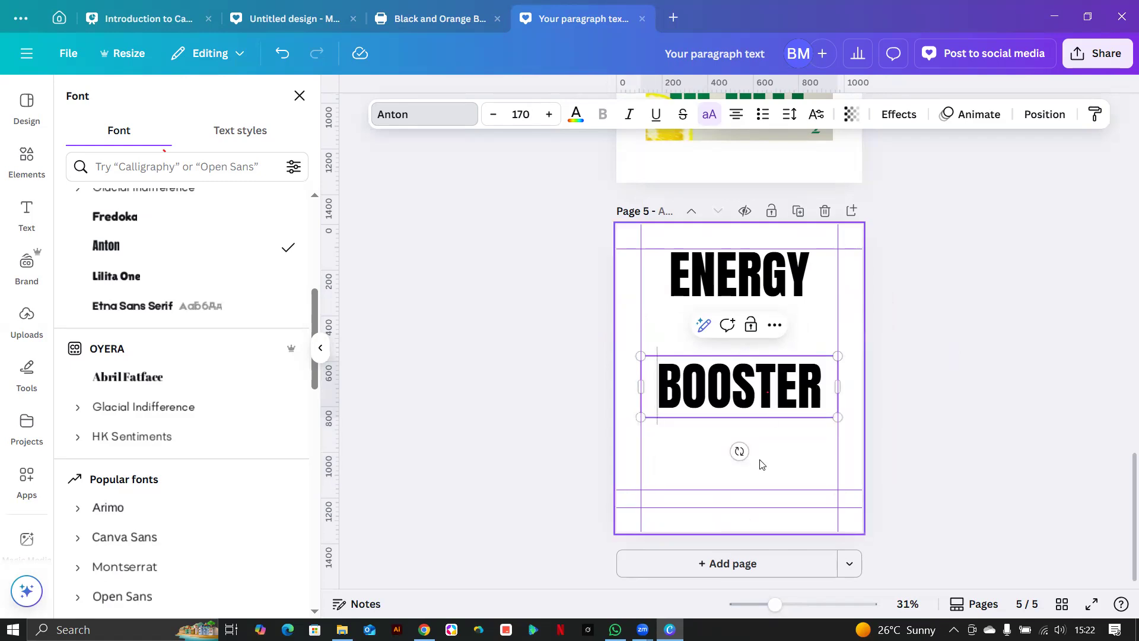
{"action": "left_click", "coordinate": [783, 428]}
Stack ENERGY above BOOSTER, tilt both to -18°, and enlarge ENERGY to size 233.
{"action": "left_click_drag", "start_coordinate": [724, 402], "coordinate": [728, 452]}
{"action": "left_click_drag", "start_coordinate": [740, 292], "coordinate": [751, 413]}
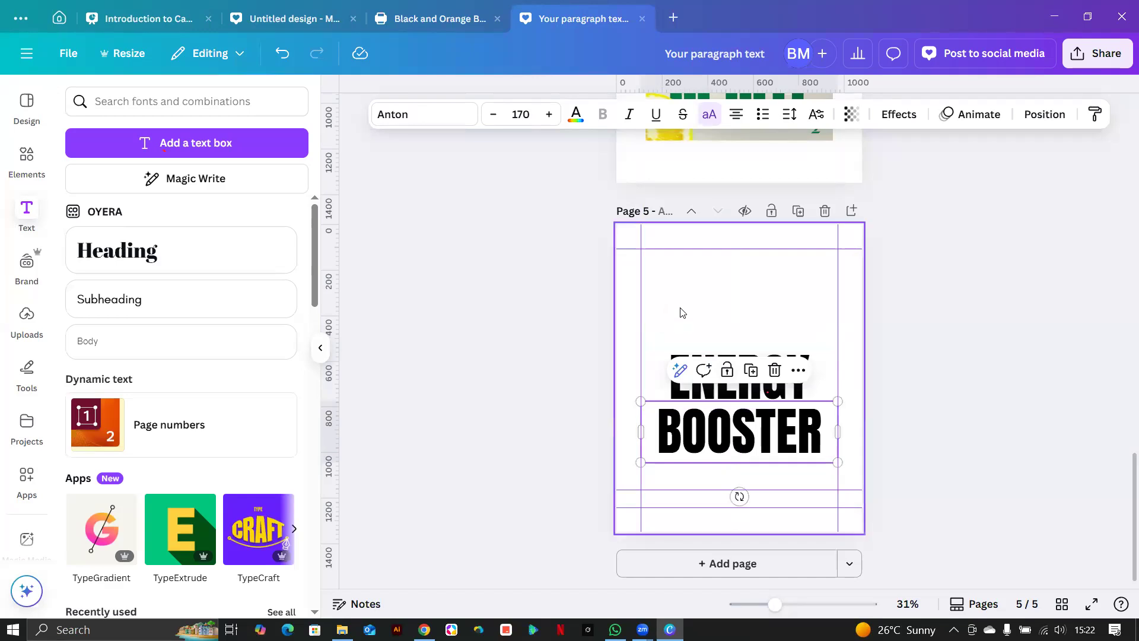
{"action": "left_click_drag", "start_coordinate": [688, 318], "coordinate": [771, 459]}
{"action": "left_click", "coordinate": [722, 387]}
{"action": "left_click_drag", "start_coordinate": [713, 356], "coordinate": [687, 294]}
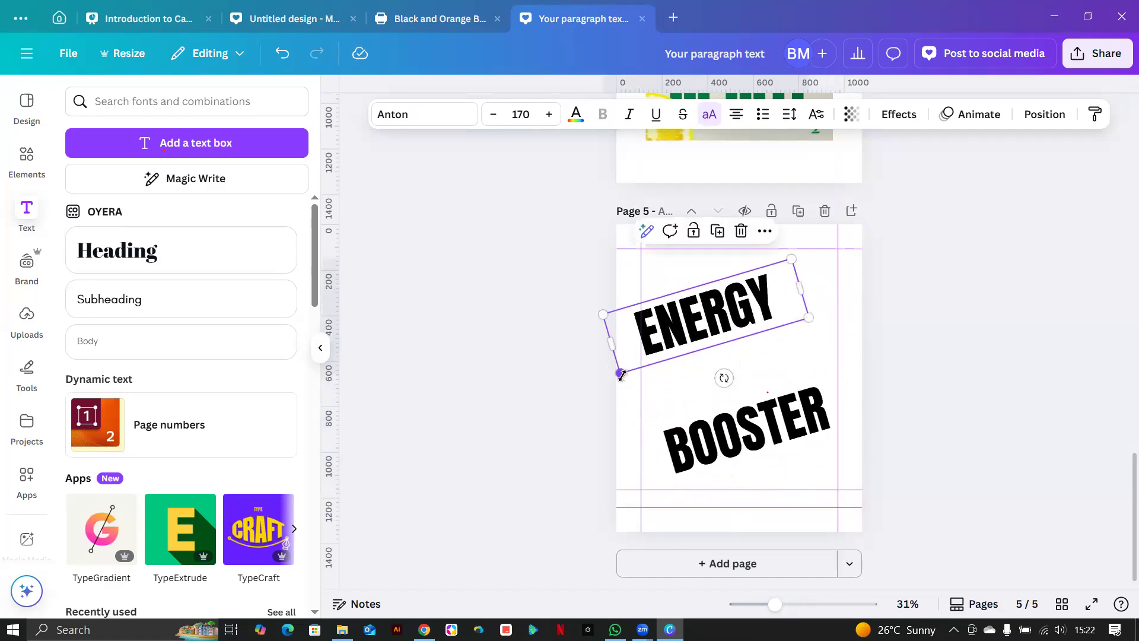
{"action": "left_click_drag", "start_coordinate": [635, 436], "coordinate": [620, 515]}
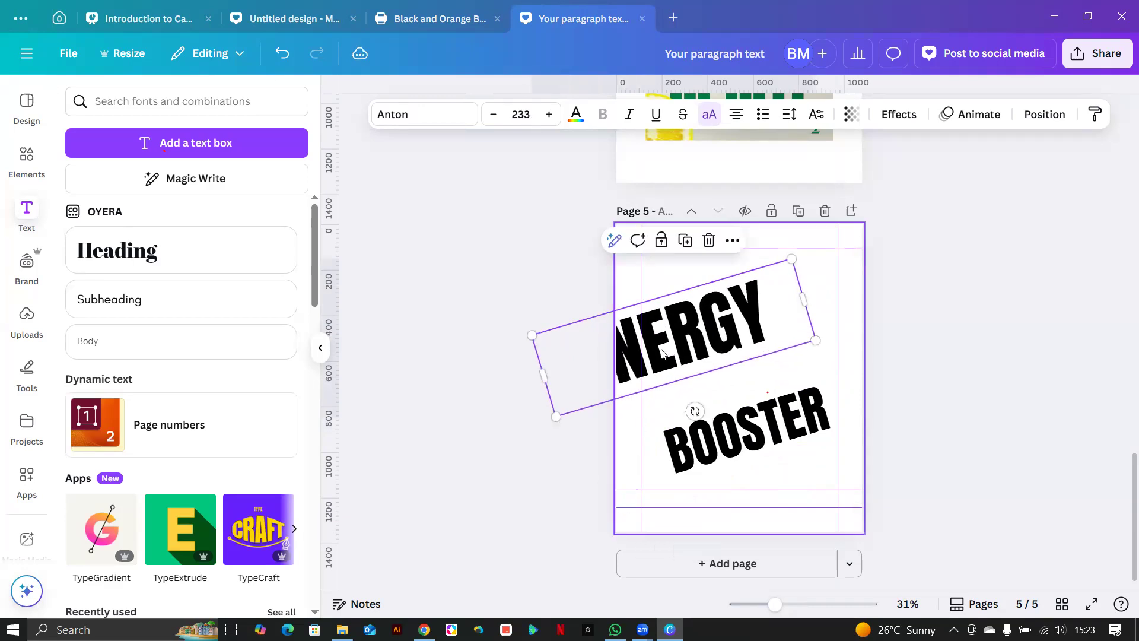
{"action": "left_click_drag", "start_coordinate": [728, 332], "coordinate": [737, 333]}
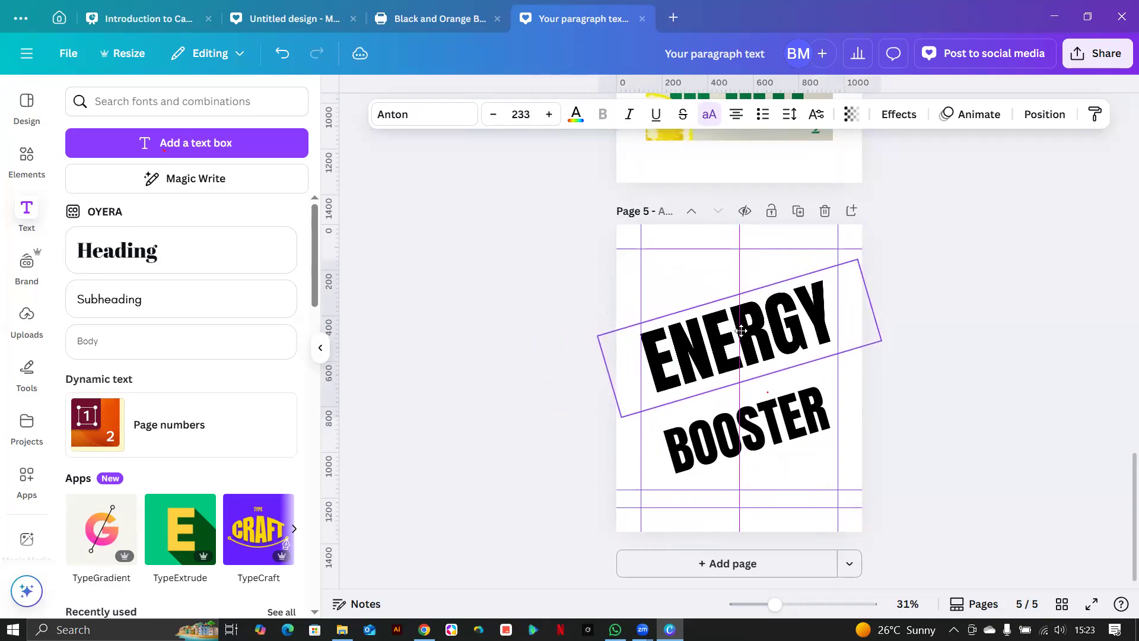
Enlarge BOOSTER to size 195 and tuck it just beneath ENERGY.
{"action": "left_click", "coordinate": [748, 439]}
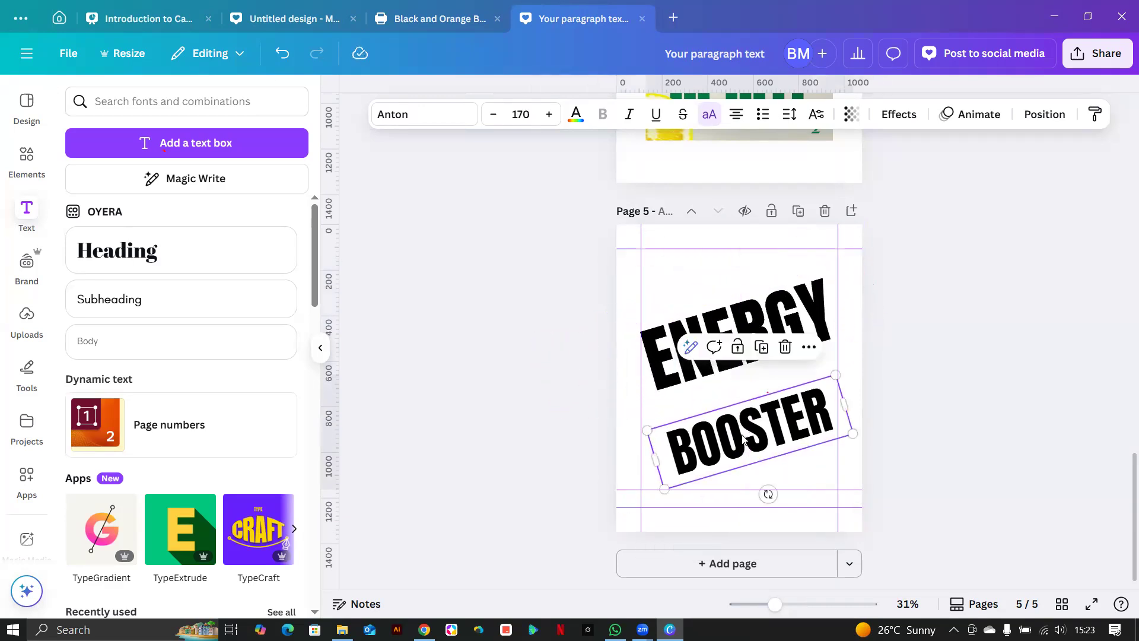
{"action": "left_click_drag", "start_coordinate": [642, 429], "coordinate": [614, 403]}
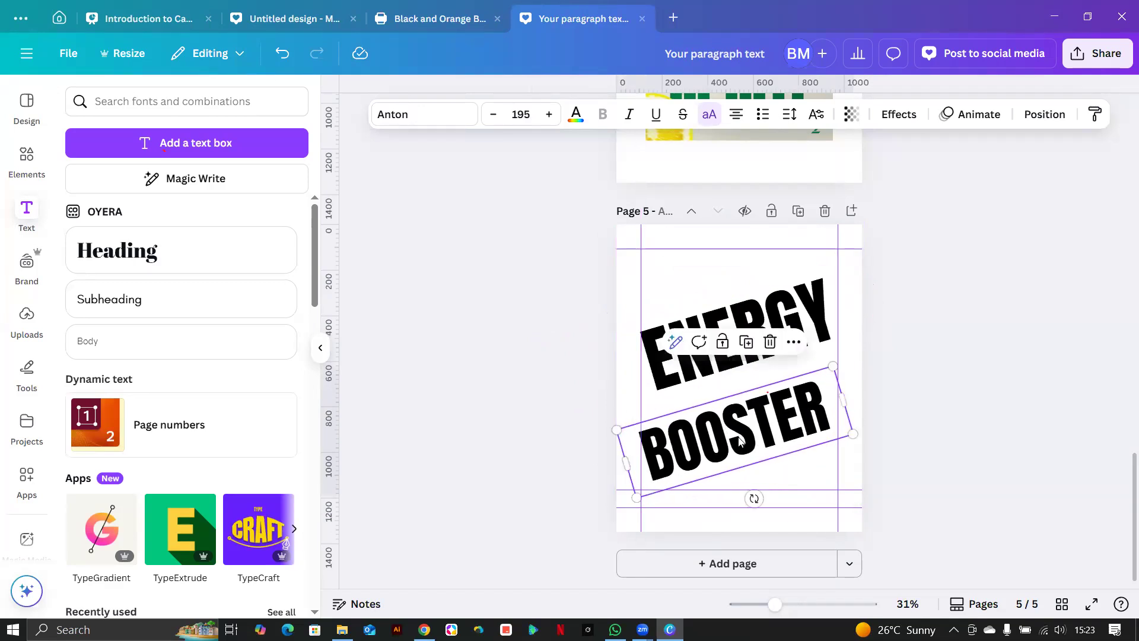
{"action": "left_click_drag", "start_coordinate": [732, 447], "coordinate": [748, 424]}
{"action": "scroll", "coordinate": [856, 398], "scroll_direction": "up", "scroll_amount": 2}
{"action": "scroll", "coordinate": [856, 398], "scroll_direction": "up", "scroll_amount": 3}
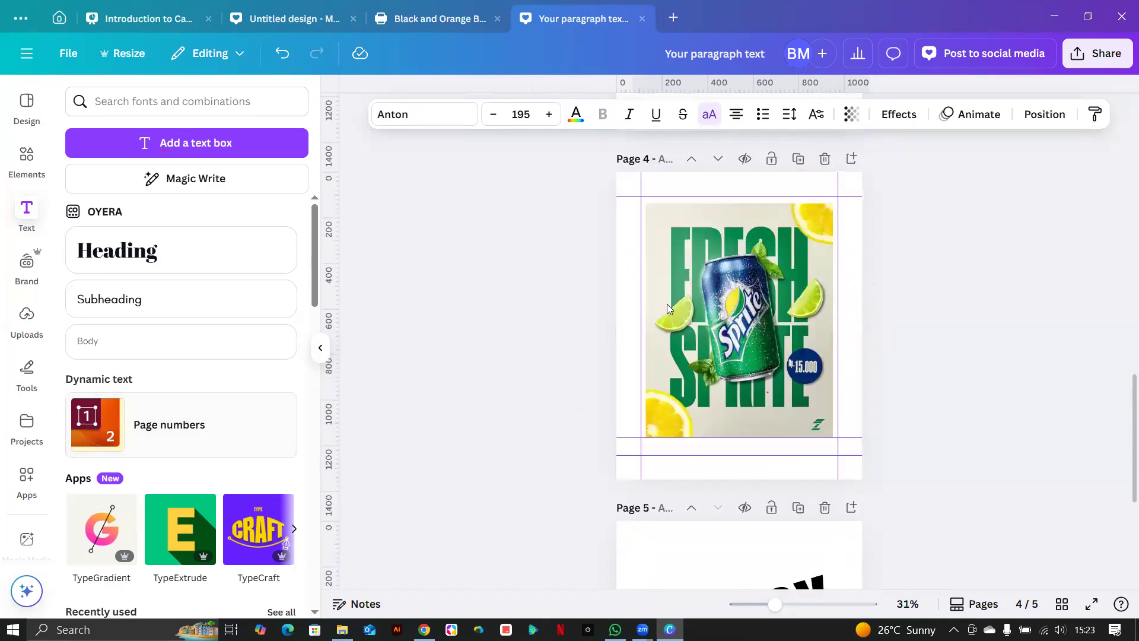
Search Elements for 'can of soda' and drag the orange can photo onto page 5.
{"action": "left_click", "coordinate": [24, 177]}
{"action": "left_click", "coordinate": [156, 101]}
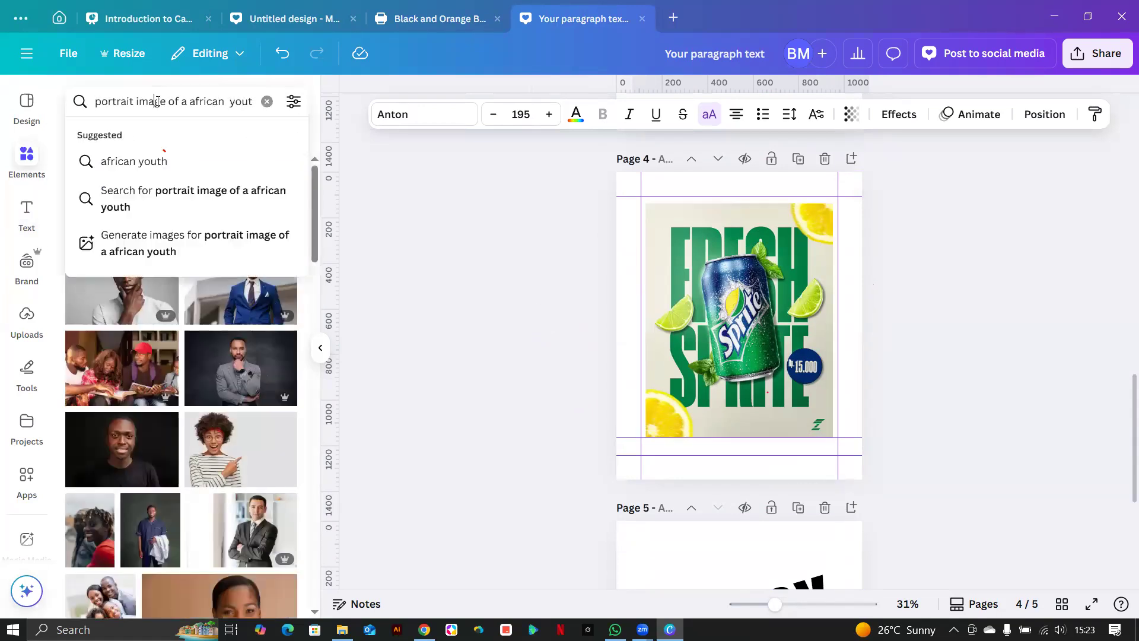
{"action": "key", "text": "ctrl+a"}
{"action": "type", "text": "c"}
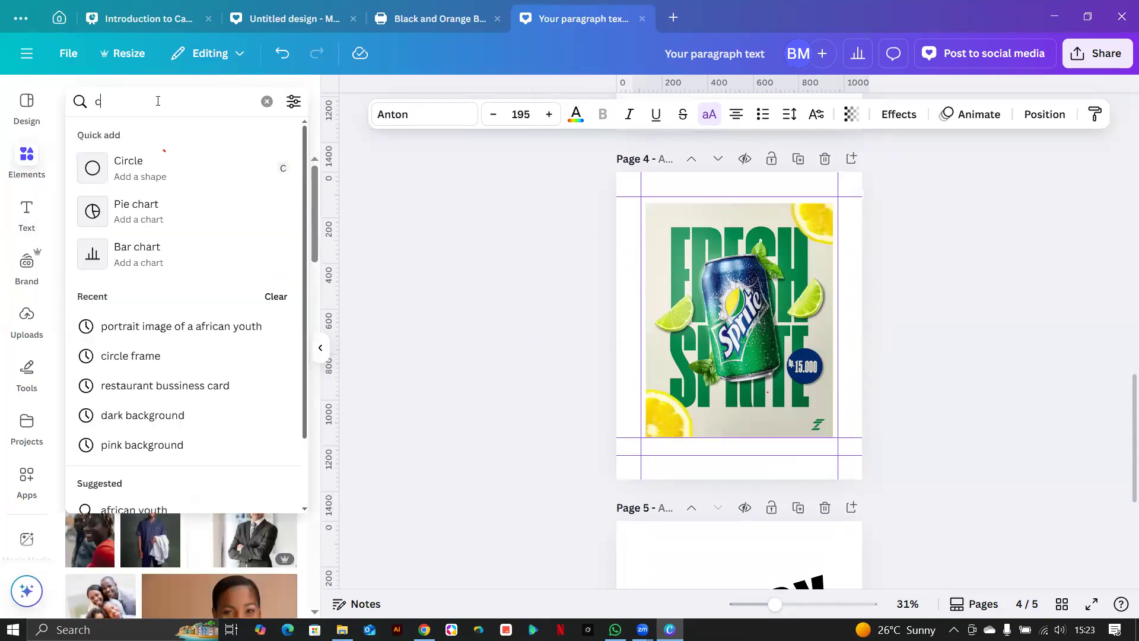
{"action": "type", "text": "an of soda"}
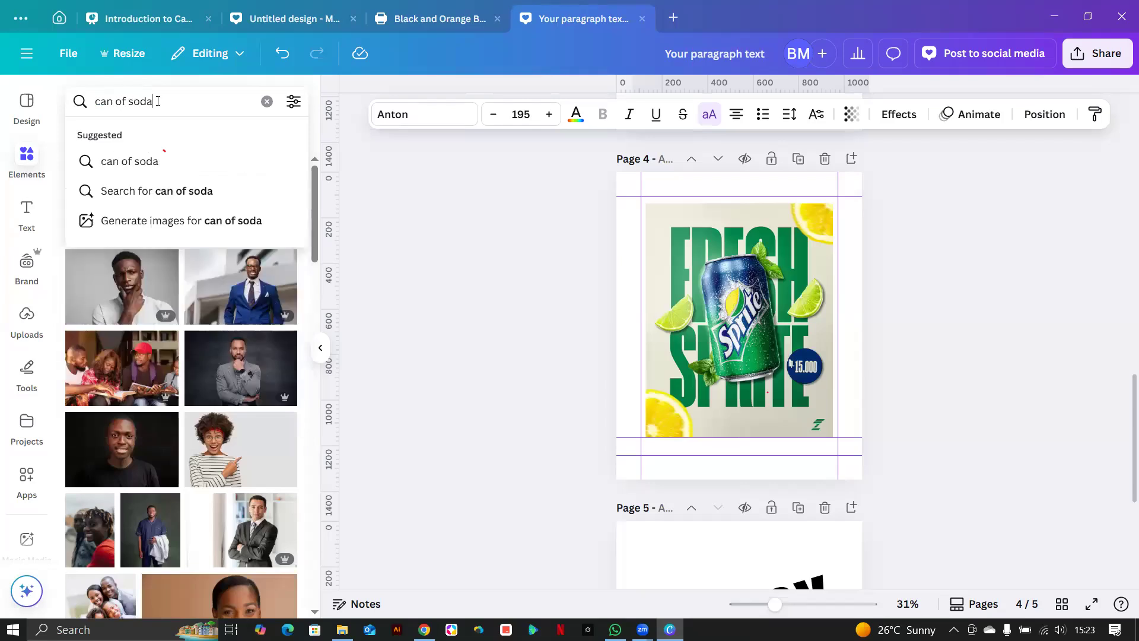
{"action": "key", "text": "Return"}
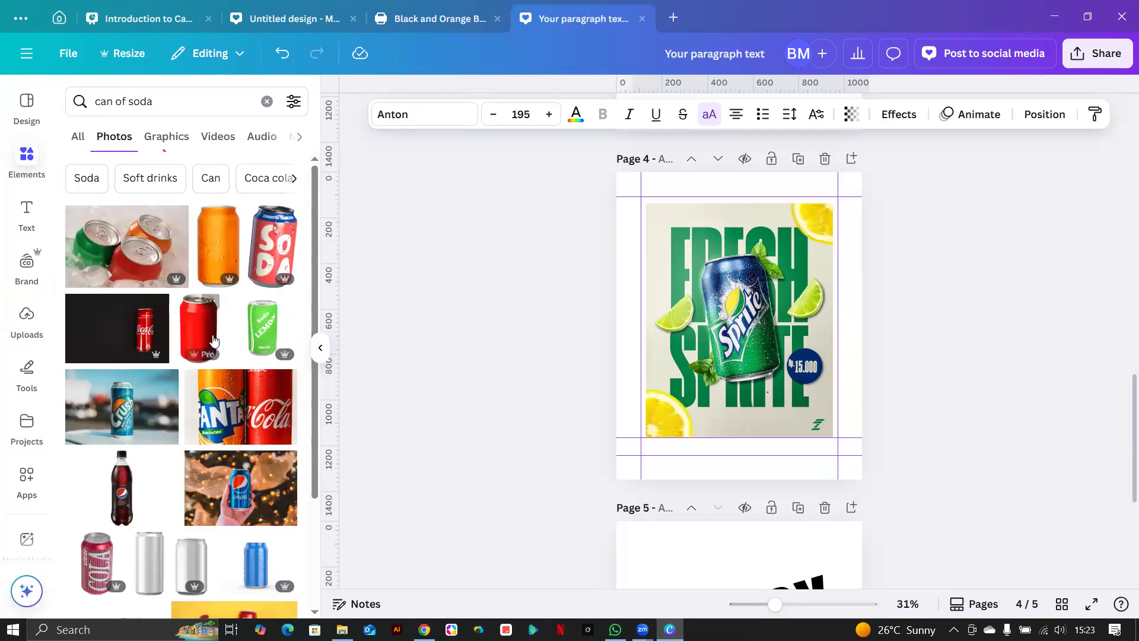
{"action": "scroll", "coordinate": [399, 335], "scroll_direction": "down", "scroll_amount": 4}
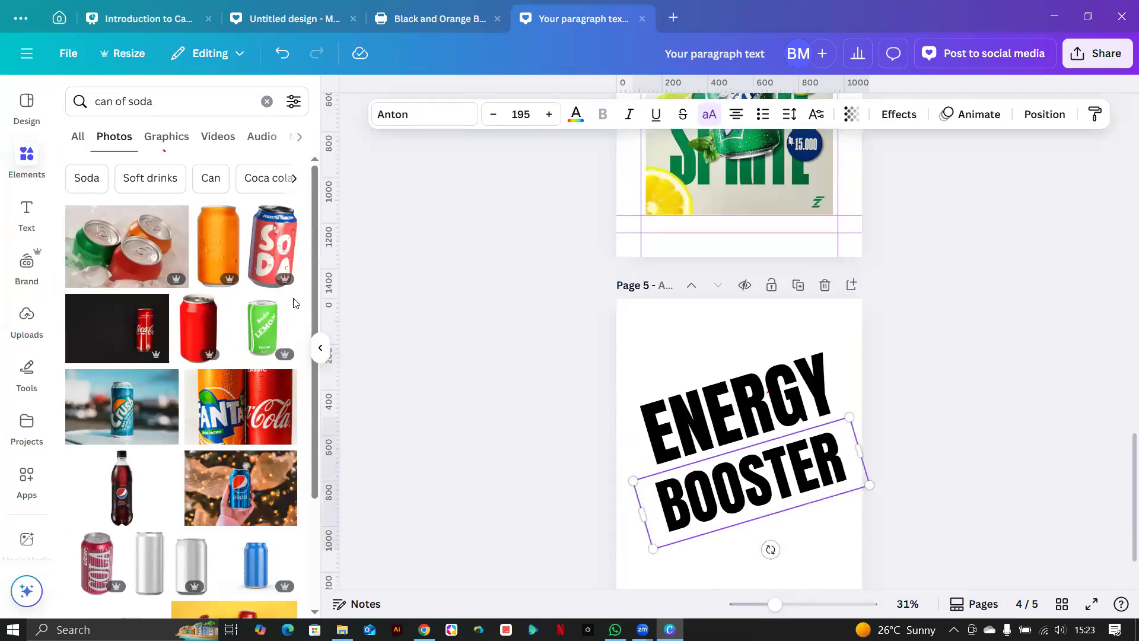
{"action": "left_click_drag", "start_coordinate": [217, 254], "coordinate": [697, 520]}
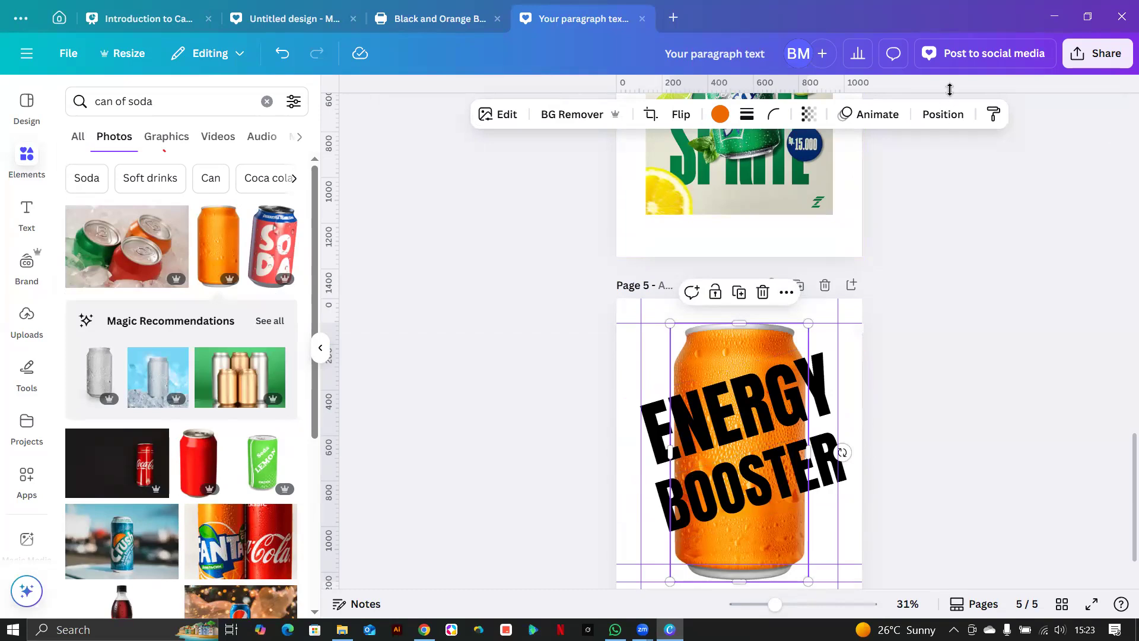
Bring the can layer to the top, then tilt it about 20°, shrink it and move it up.
{"action": "left_click", "coordinate": [943, 114]}
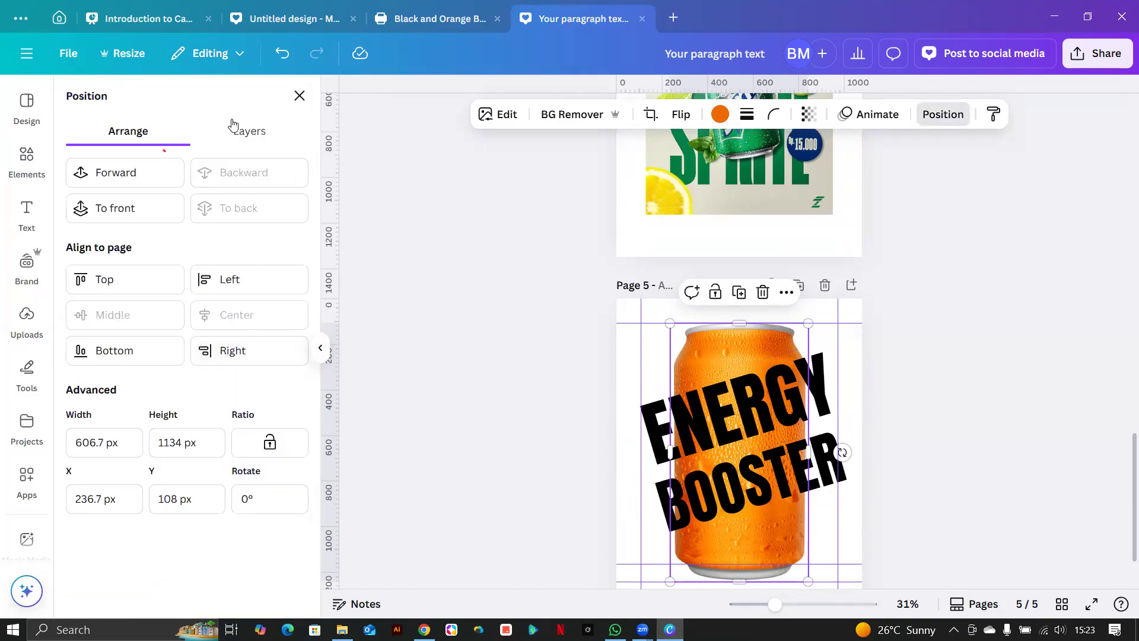
{"action": "left_click", "coordinate": [246, 131]}
{"action": "left_click_drag", "start_coordinate": [84, 323], "coordinate": [268, 310]}
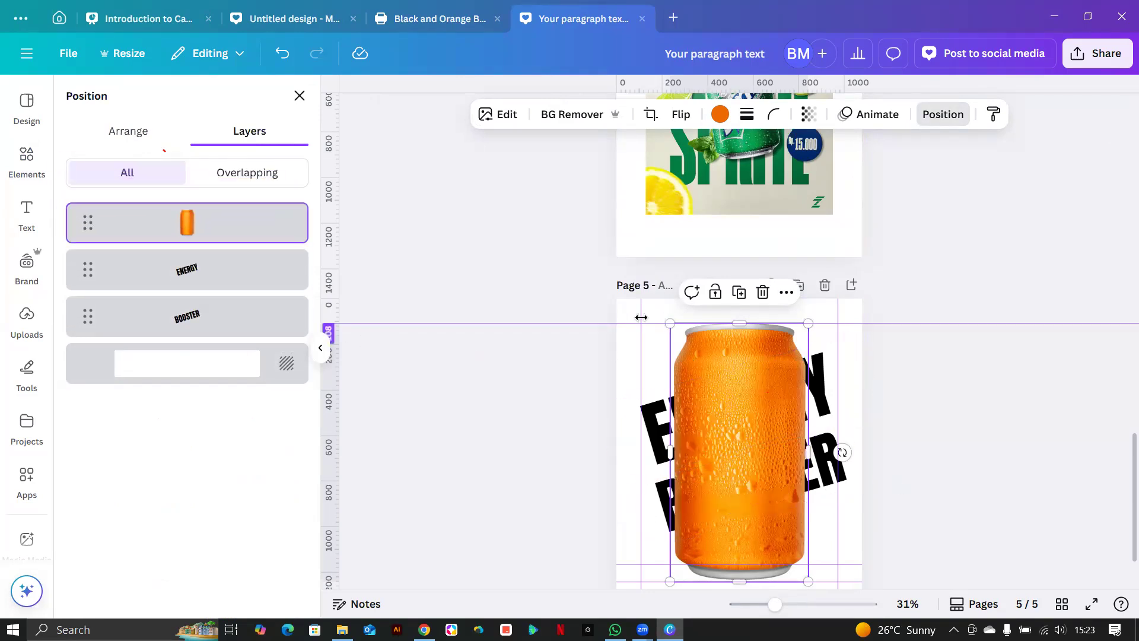
{"action": "scroll", "coordinate": [688, 386], "scroll_direction": "down", "scroll_amount": 1}
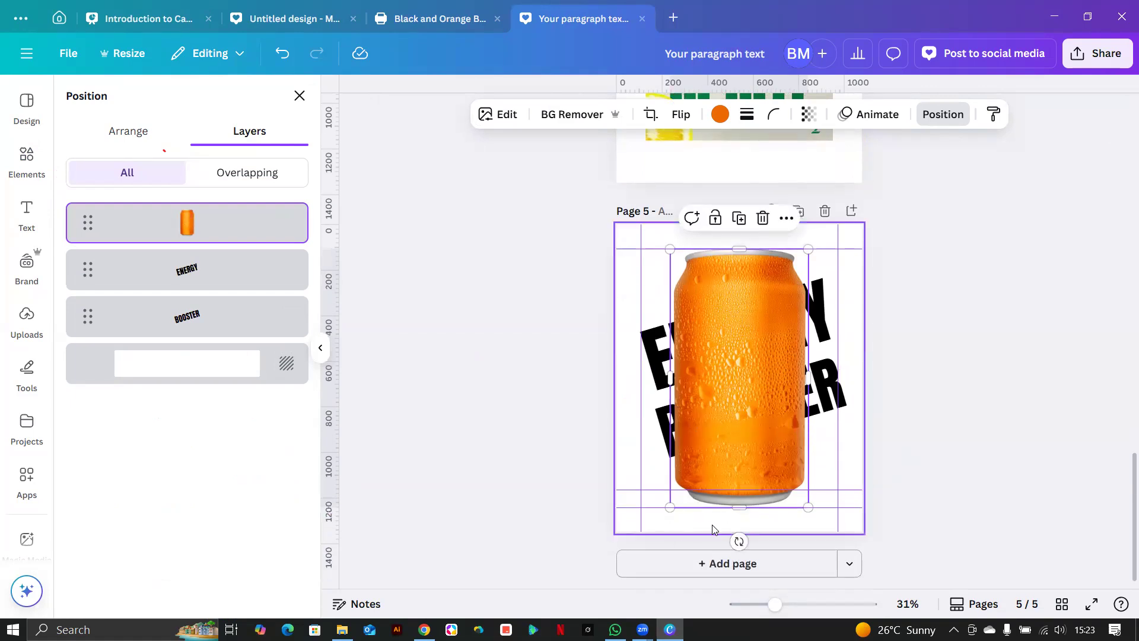
{"action": "left_click_drag", "start_coordinate": [807, 512], "coordinate": [789, 533]}
{"action": "left_click_drag", "start_coordinate": [630, 274], "coordinate": [665, 307]}
{"action": "left_click_drag", "start_coordinate": [736, 397], "coordinate": [788, 392]}
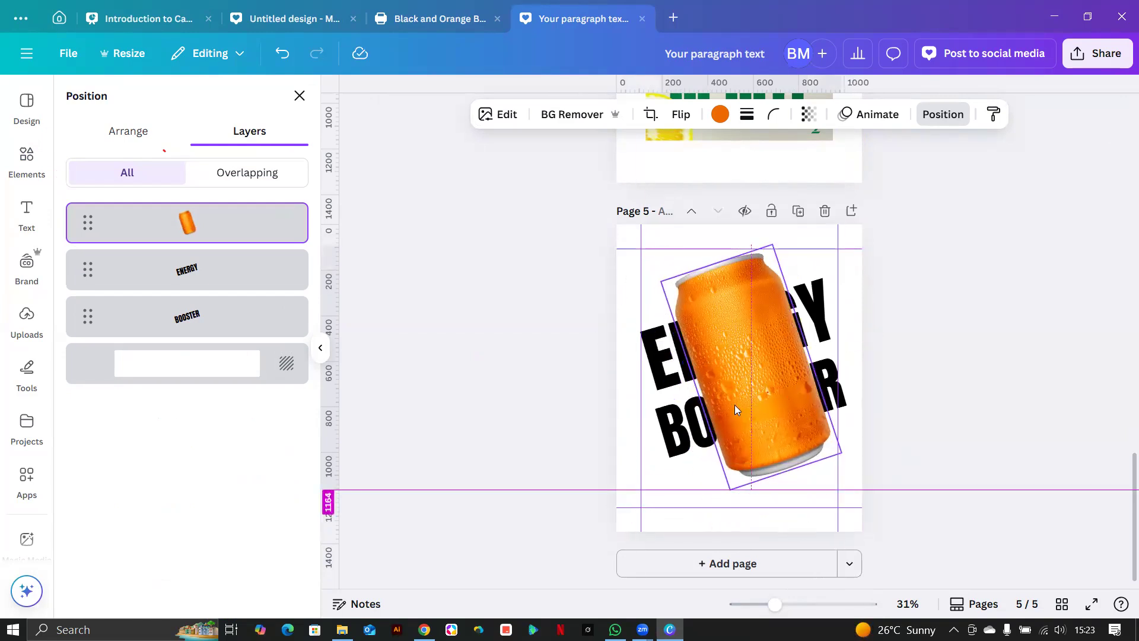
{"action": "left_click", "coordinate": [648, 380]}
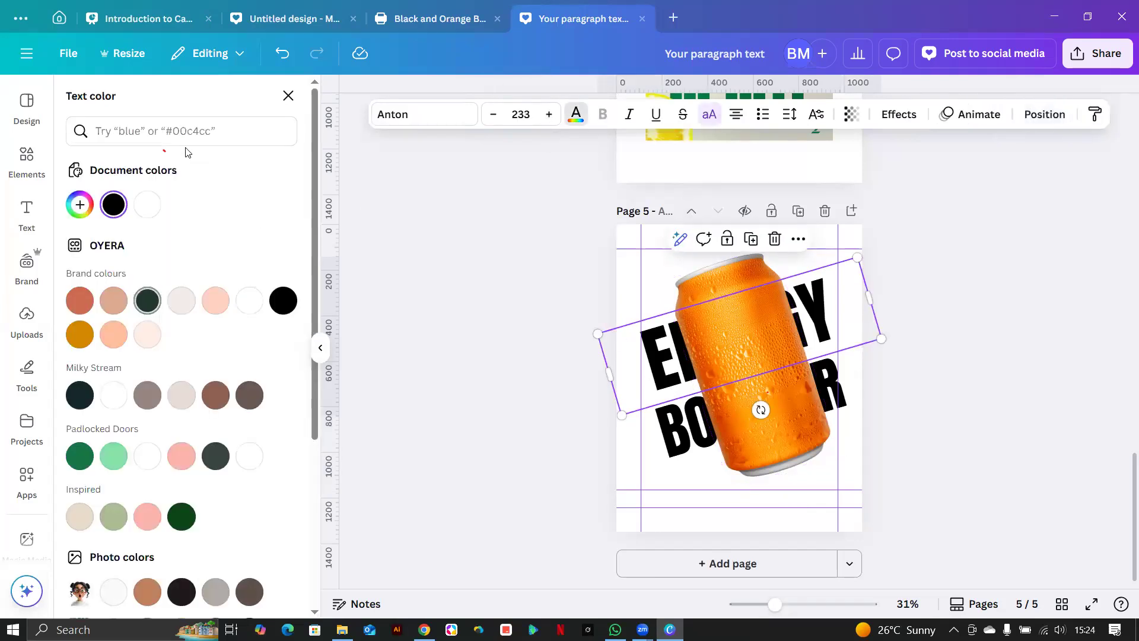
Color the ENERGY and BOOSTER text lemon yellow.
{"action": "left_click", "coordinate": [193, 130]}
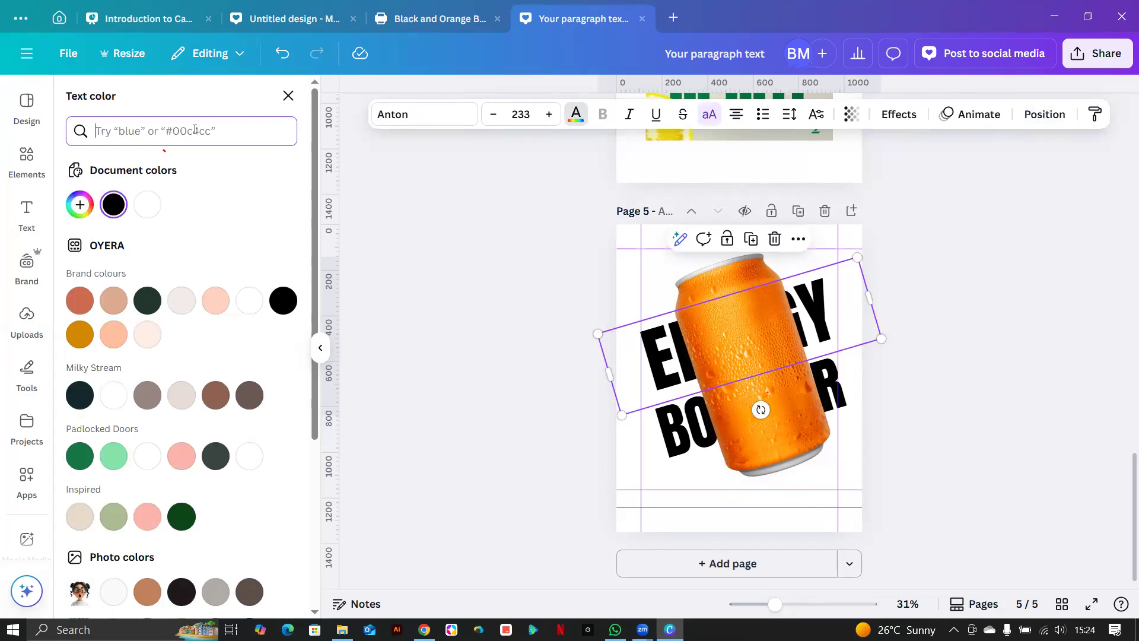
{"action": "type", "text": "gre"}
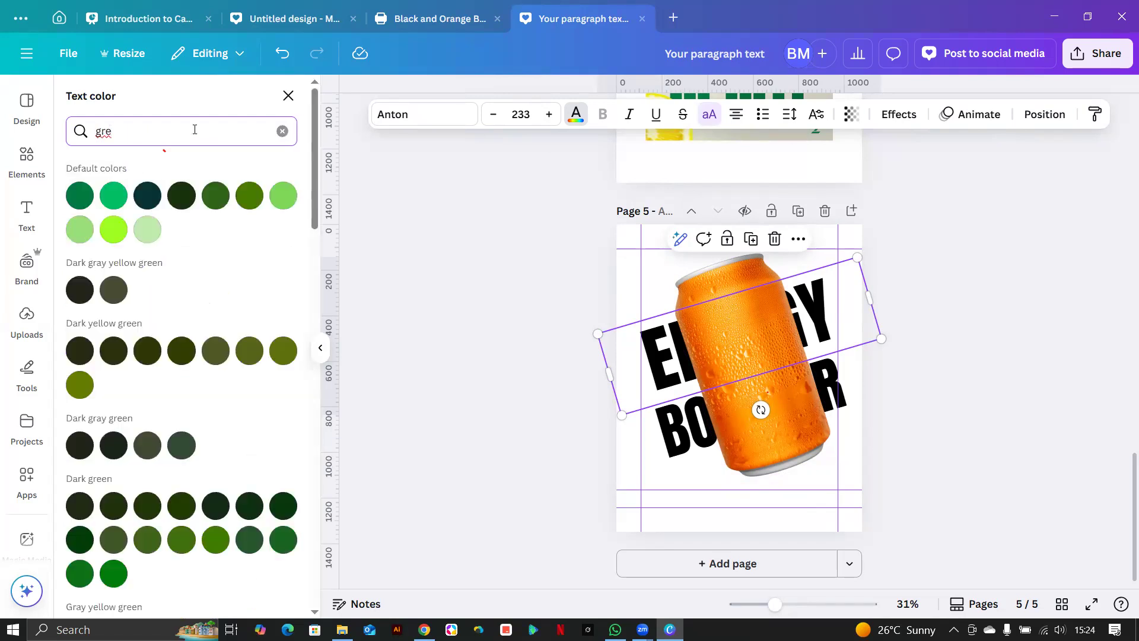
{"action": "key", "text": "BackSpace"}
{"action": "key", "text": "BackSpace"}
{"action": "key", "text": "BackSpace"}
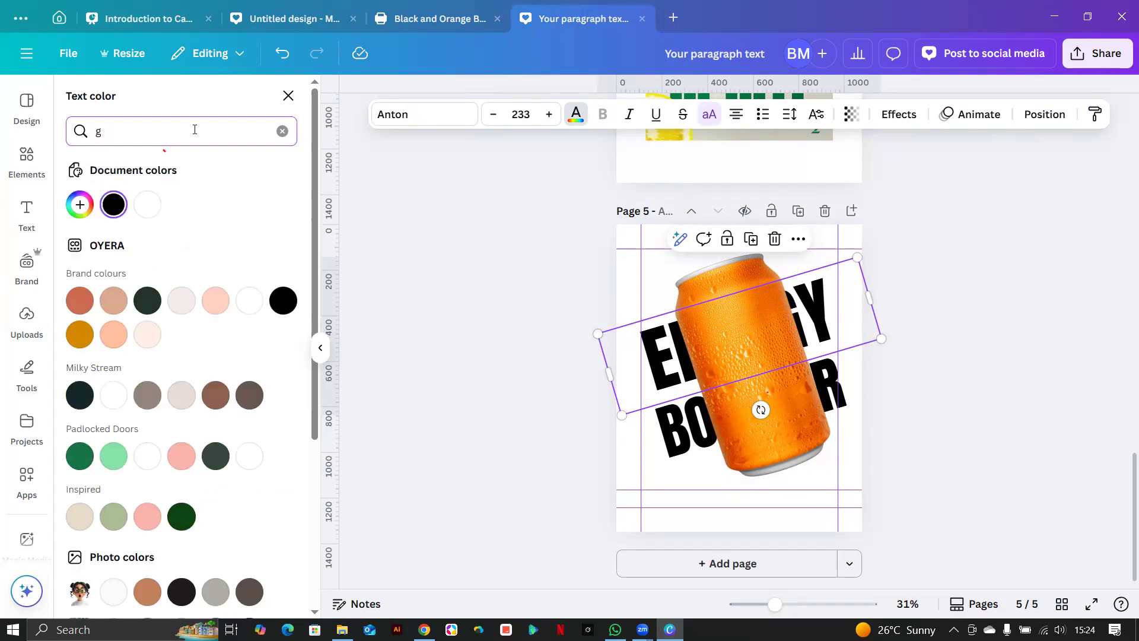
{"action": "type", "text": "lemon"}
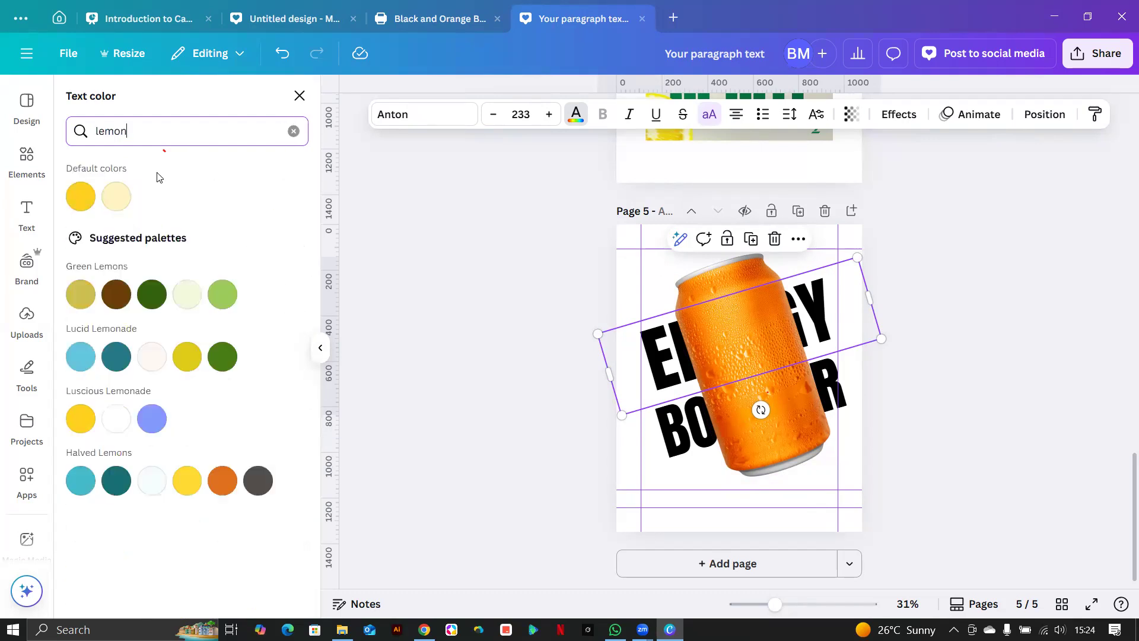
{"action": "left_click", "coordinate": [81, 197]}
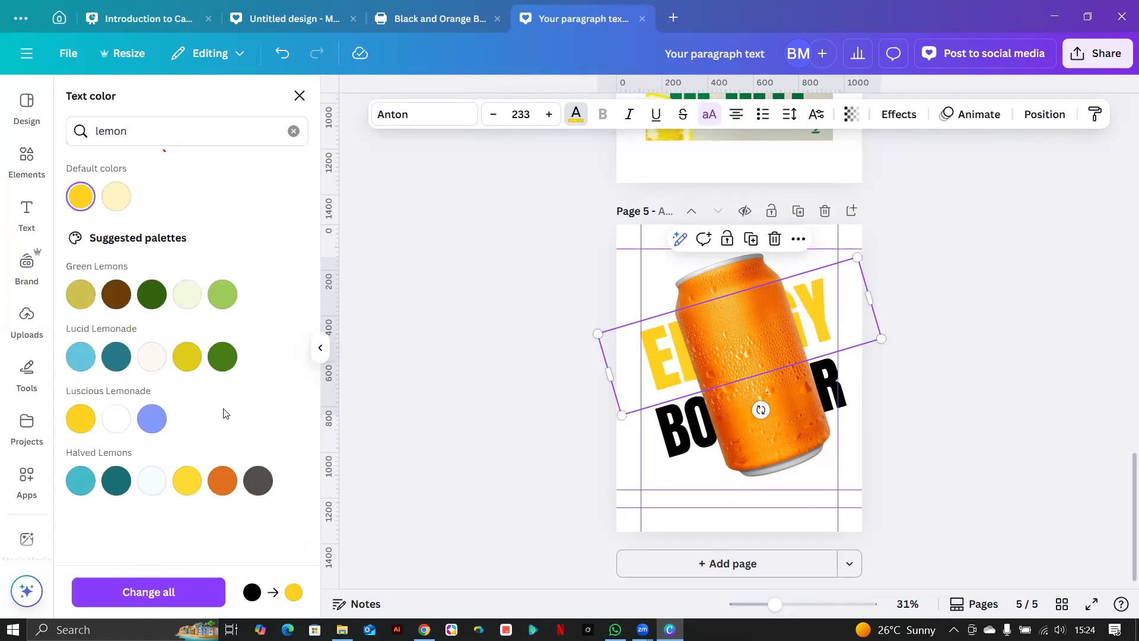
{"action": "left_click", "coordinate": [700, 448]}
{"action": "left_click", "coordinate": [81, 196]}
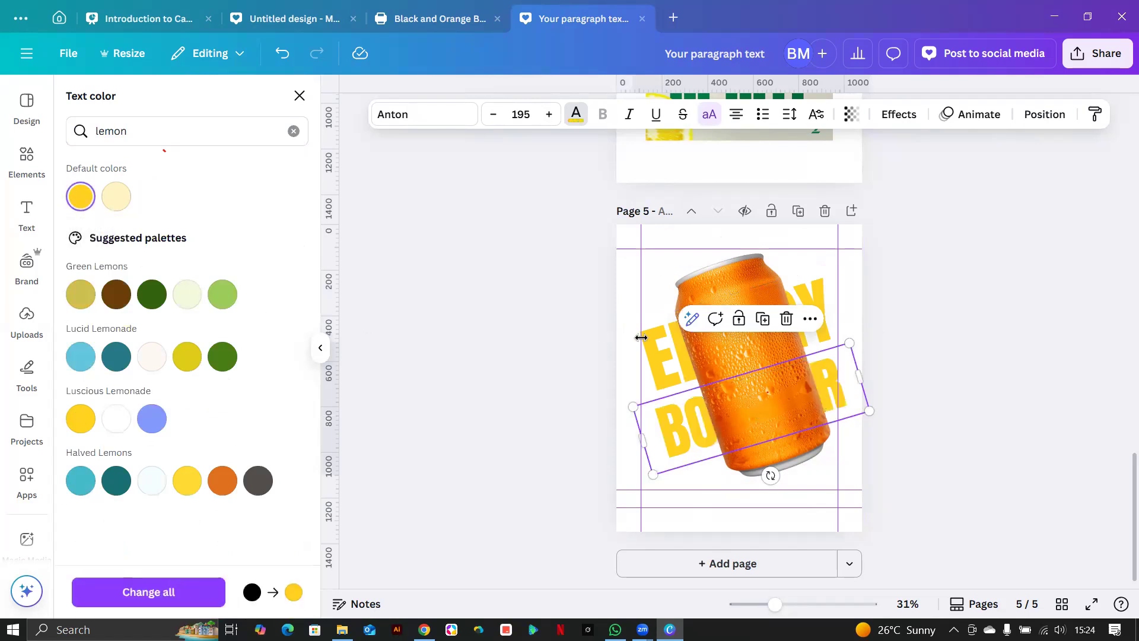
Enlarge the ENERGY and BOOSTER text and shift BOOSTER right to centre it.
{"action": "left_click_drag", "start_coordinate": [599, 336], "coordinate": [586, 333]}
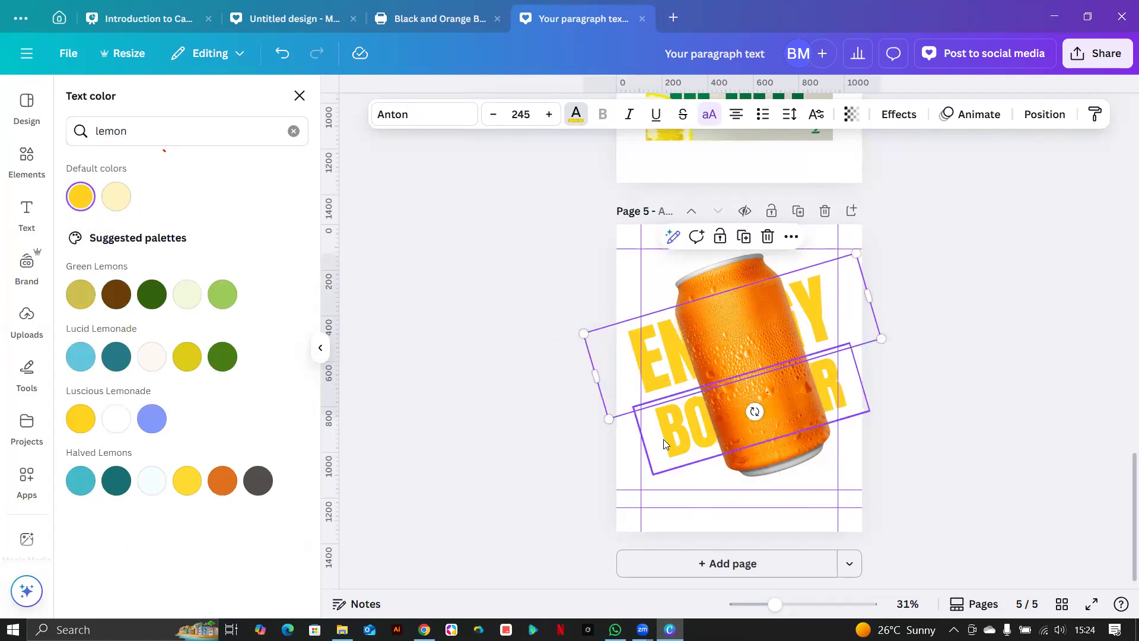
{"action": "left_click", "coordinate": [662, 469]}
{"action": "left_click_drag", "start_coordinate": [653, 474], "coordinate": [630, 489]}
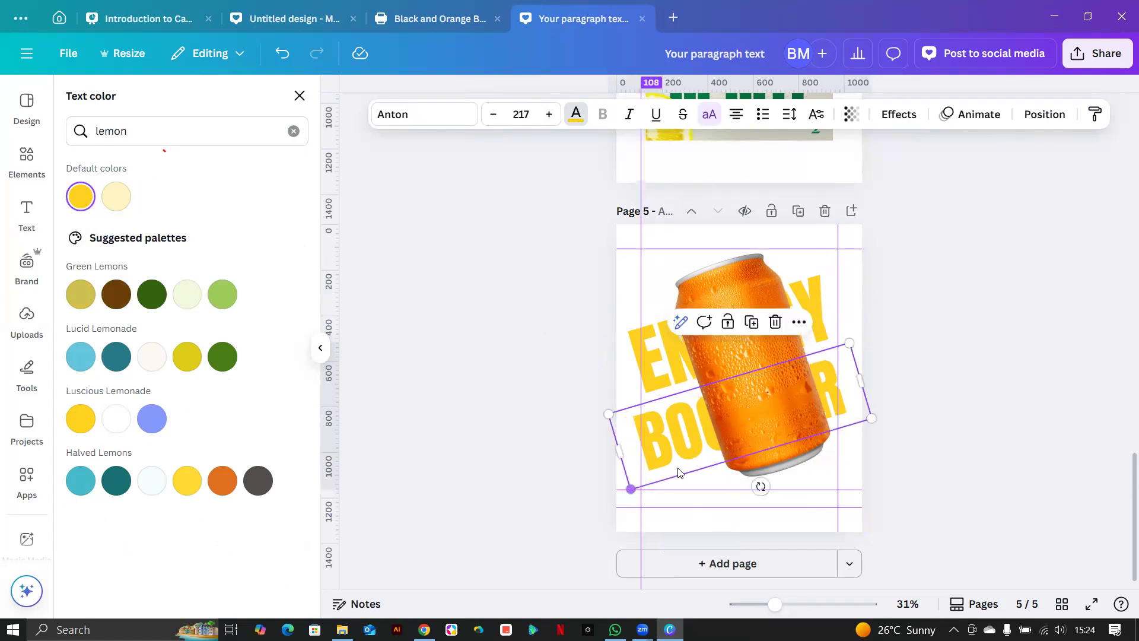
{"action": "left_click_drag", "start_coordinate": [674, 455], "coordinate": [685, 453]}
{"action": "left_click", "coordinate": [654, 371]}
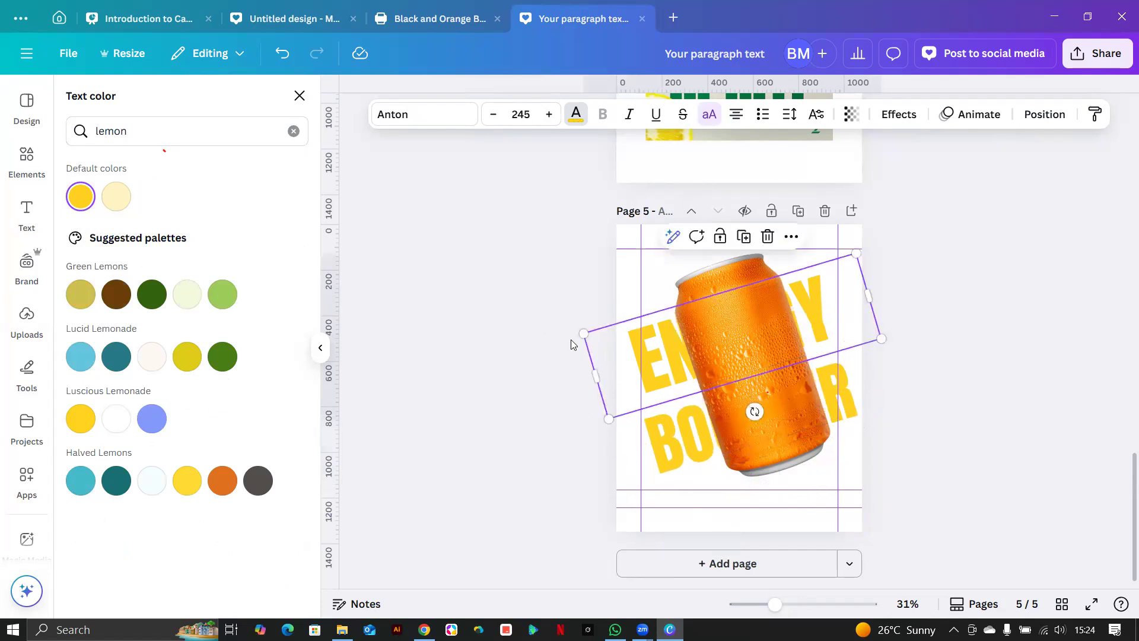
{"action": "mouse_move", "coordinate": [583, 333]}
{"action": "left_mouse_down"}
{"action": "mouse_move", "coordinate": [559, 324]}
{"action": "mouse_move", "coordinate": [585, 330]}
{"action": "left_mouse_up"}
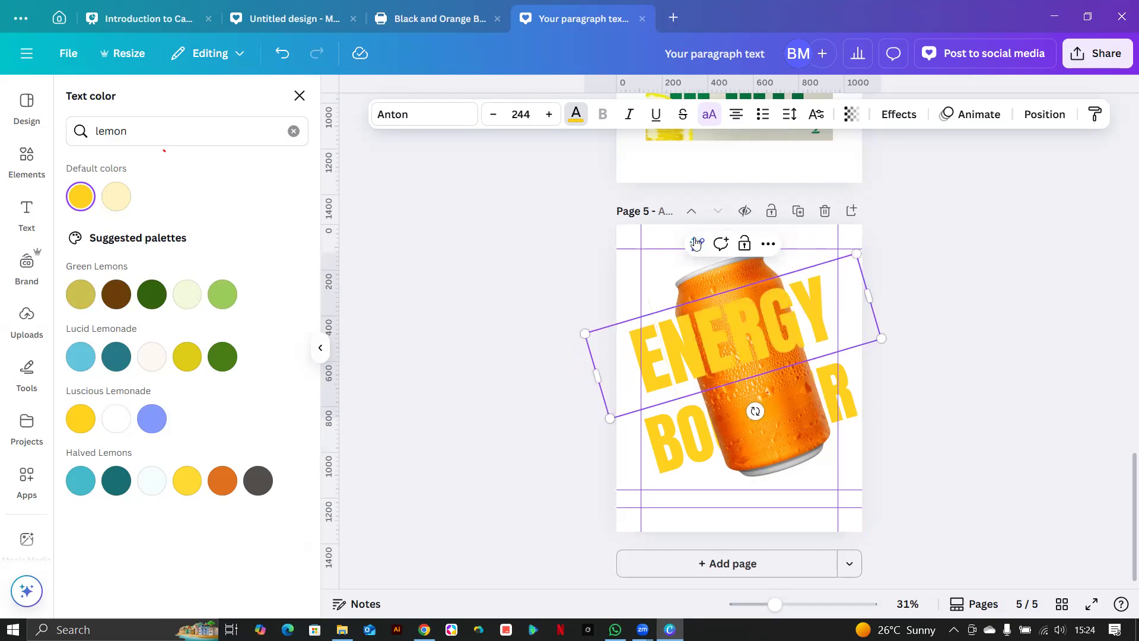
Duplicate the ENERGY text in front of the can and line the copy up over the original.
{"action": "left_click", "coordinate": [299, 95]}
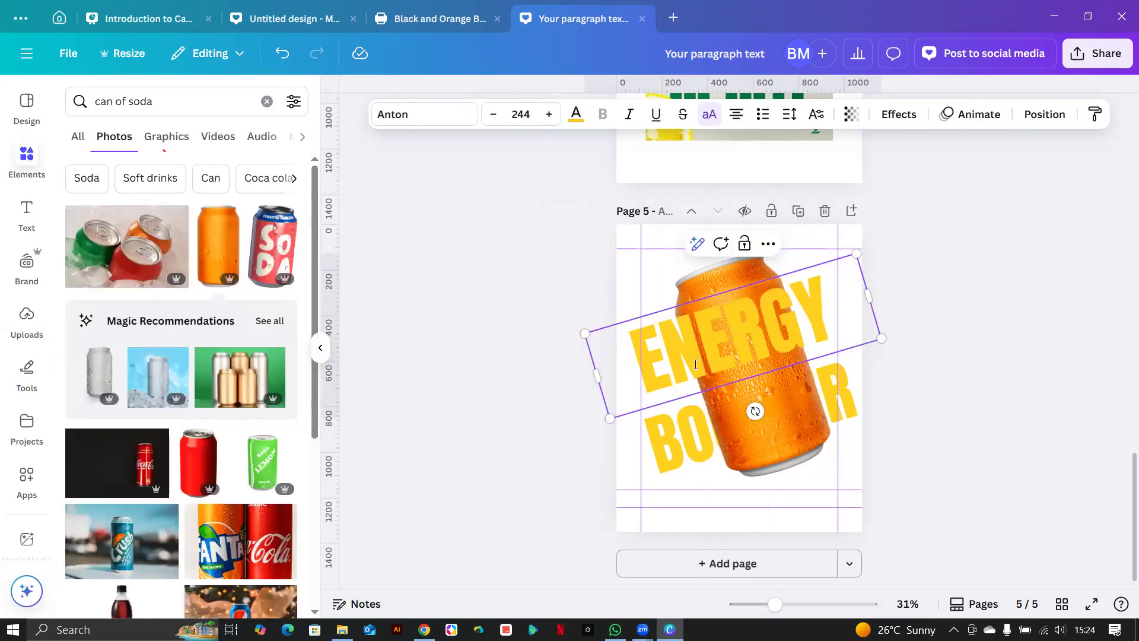
{"action": "left_click", "coordinate": [905, 404]}
{"action": "left_click", "coordinate": [664, 323]}
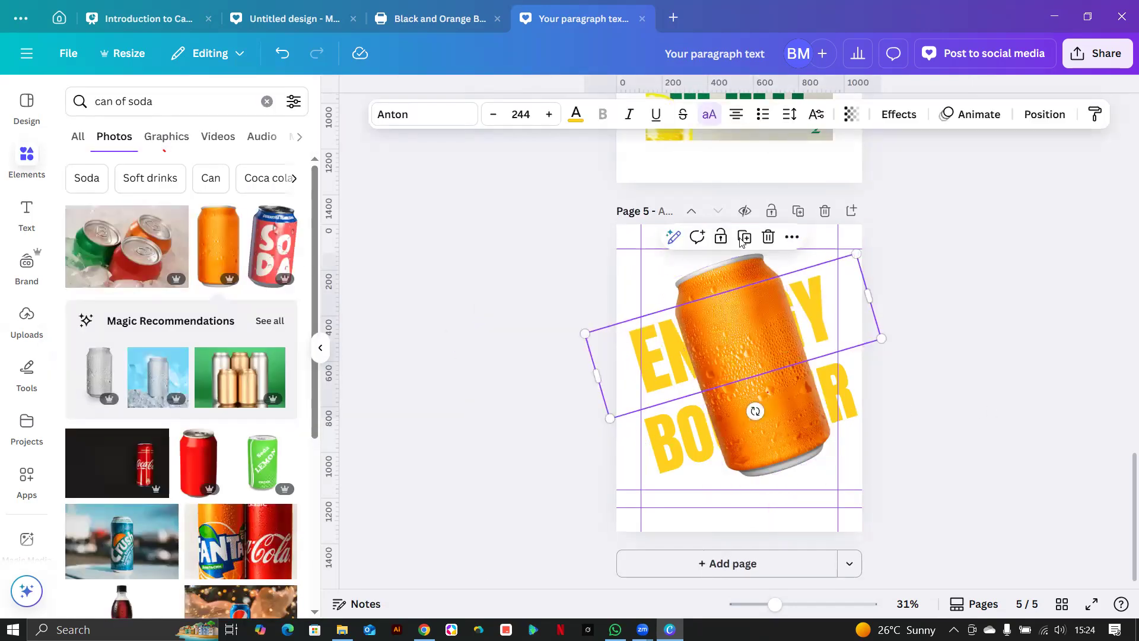
{"action": "left_click", "coordinate": [753, 237]}
{"action": "left_click_drag", "start_coordinate": [650, 351], "coordinate": [649, 359]}
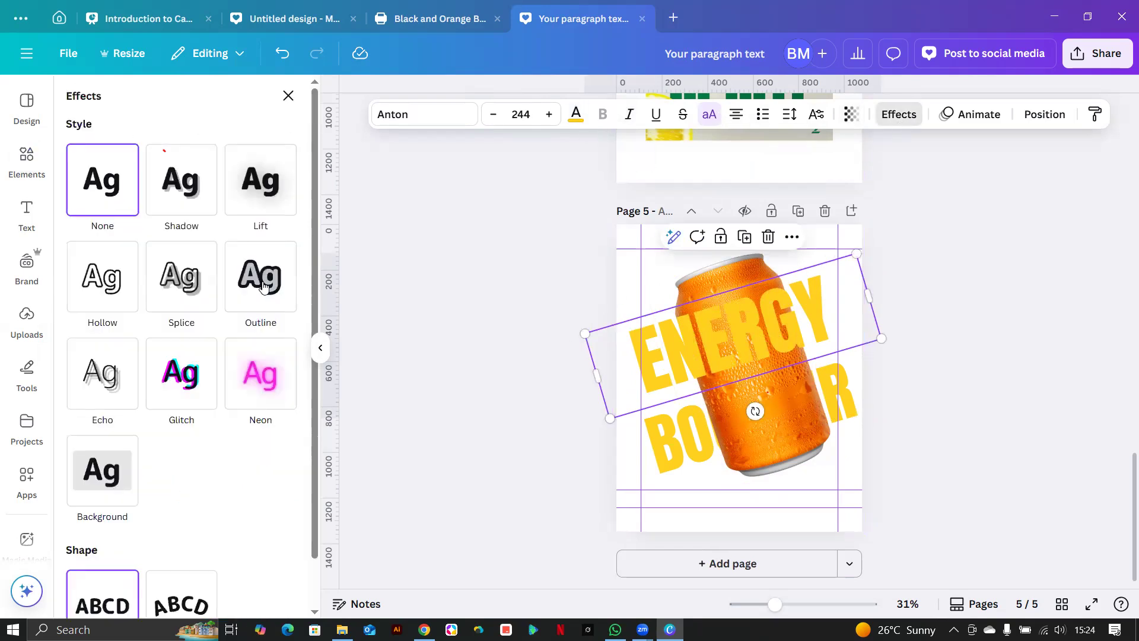
Make the ENERGY copy hollow with a thinner outline.
{"action": "left_click", "coordinate": [119, 284]}
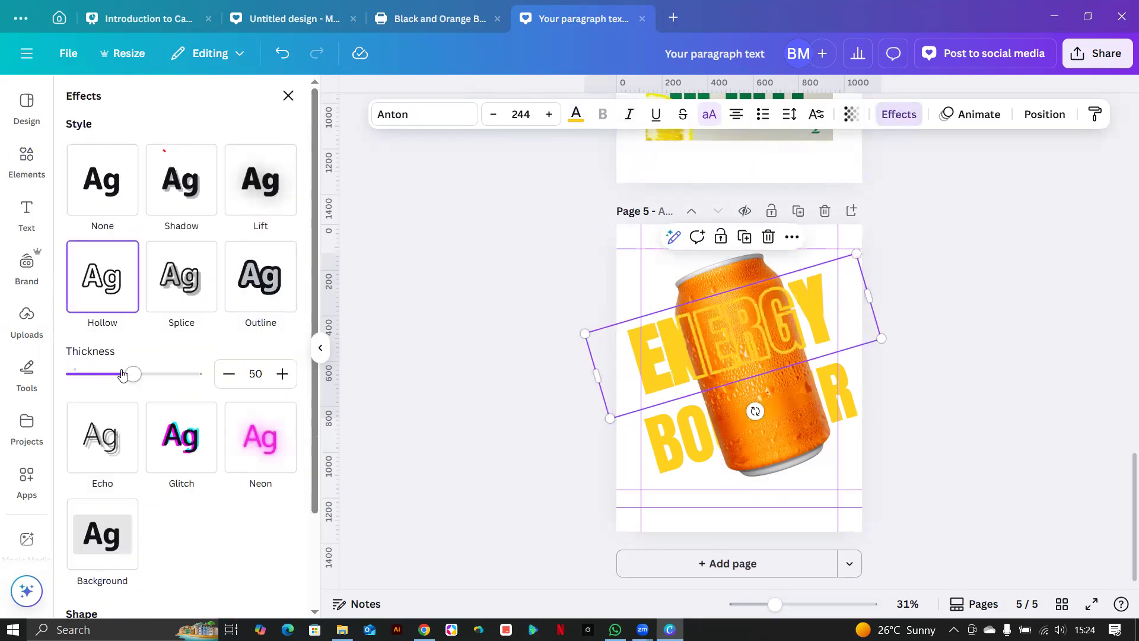
{"action": "left_click_drag", "start_coordinate": [133, 374], "coordinate": [87, 380]}
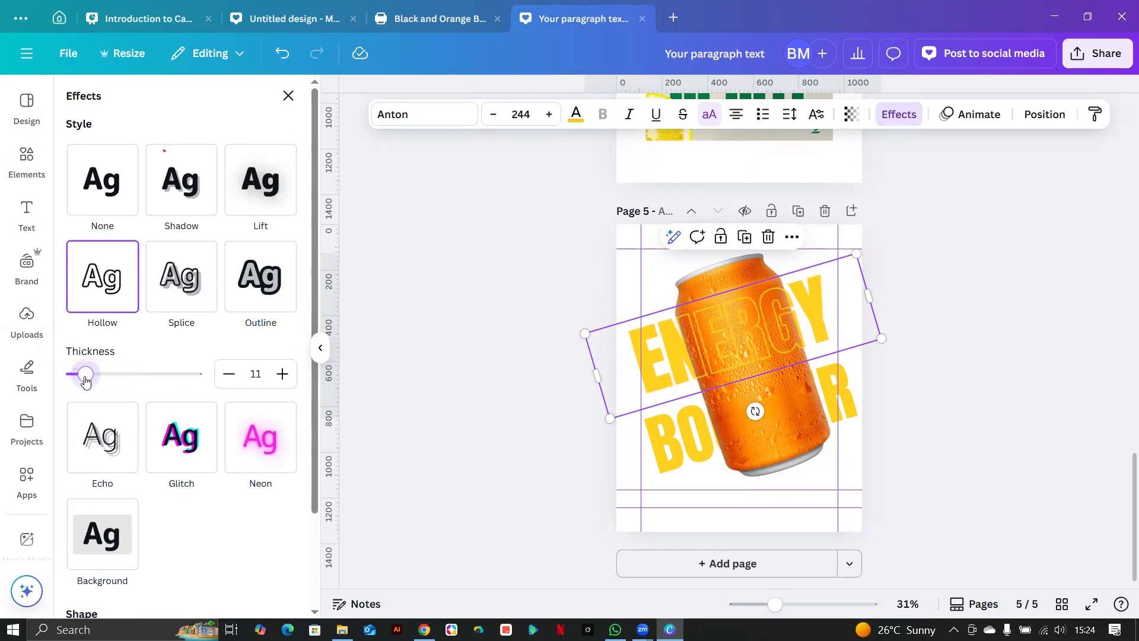
{"action": "left_click", "coordinate": [661, 455]}
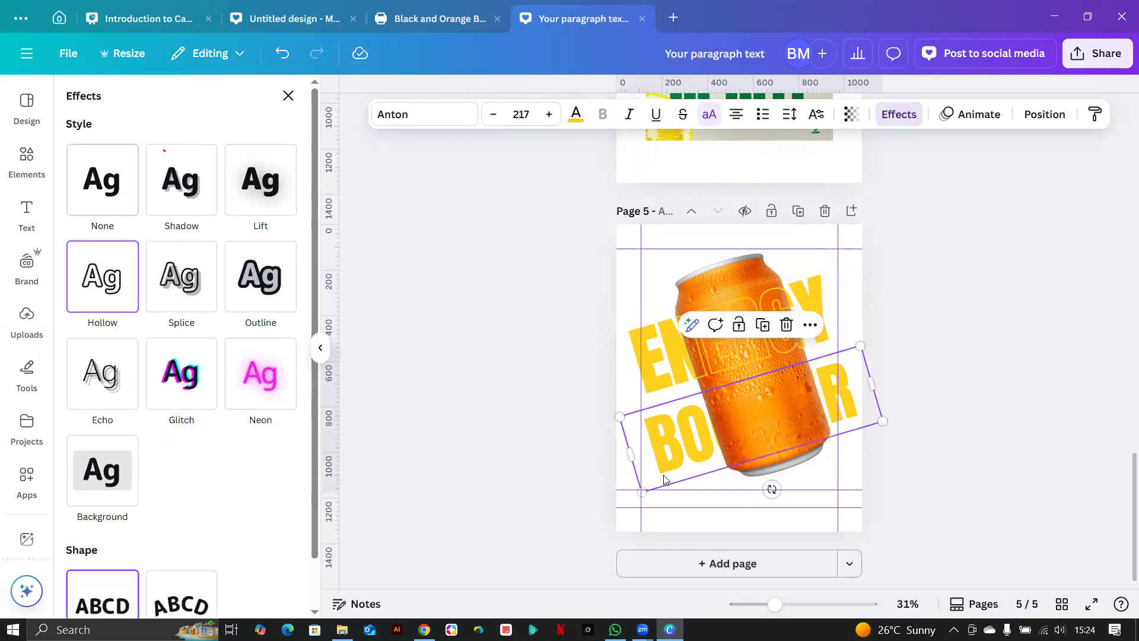
{"action": "left_click", "coordinate": [684, 446]}
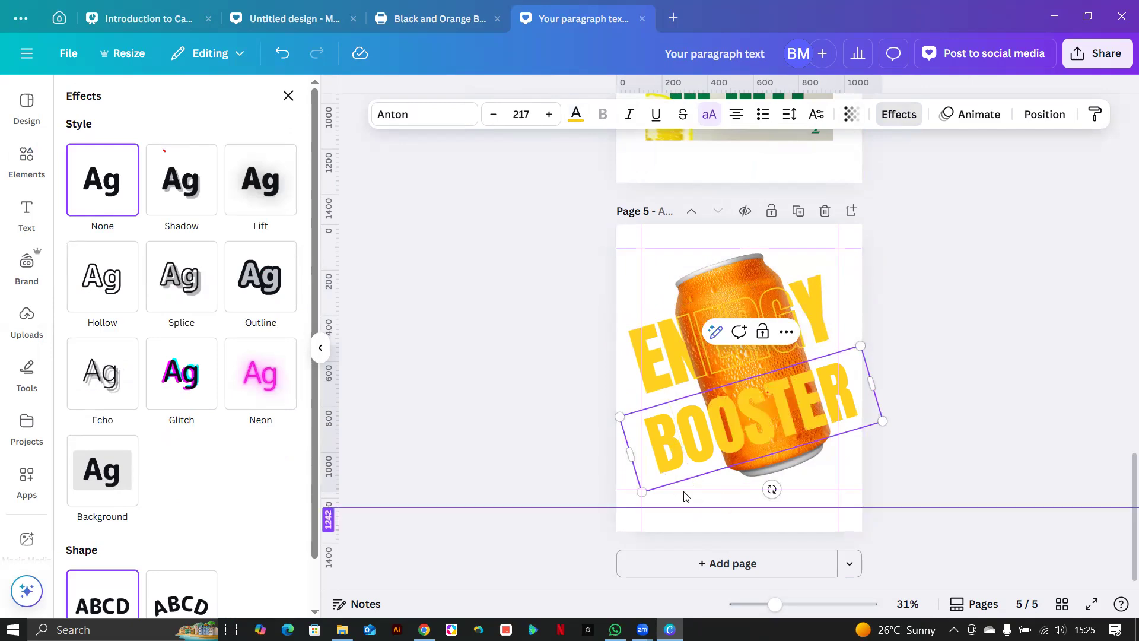
{"action": "left_click", "coordinate": [789, 455]}
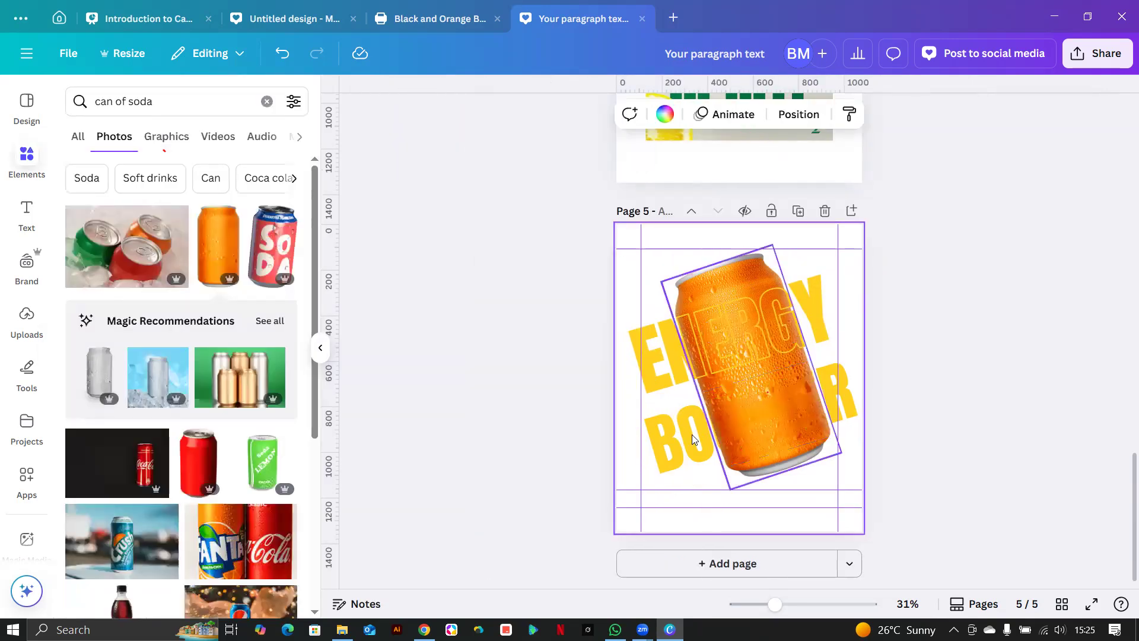
Duplicate the ENERGY BOOSTER text, nudge it up-left, and make it hollow with a thin outline.
{"action": "left_click", "coordinate": [692, 439]}
{"action": "left_click", "coordinate": [762, 326]}
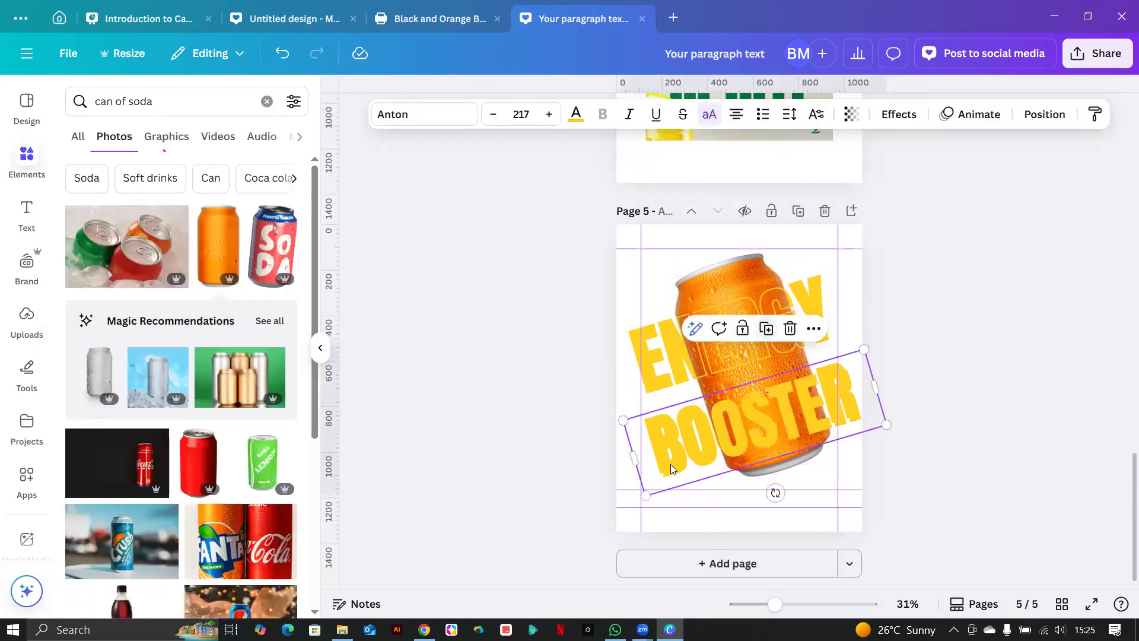
{"action": "left_click_drag", "start_coordinate": [662, 478], "coordinate": [656, 472]}
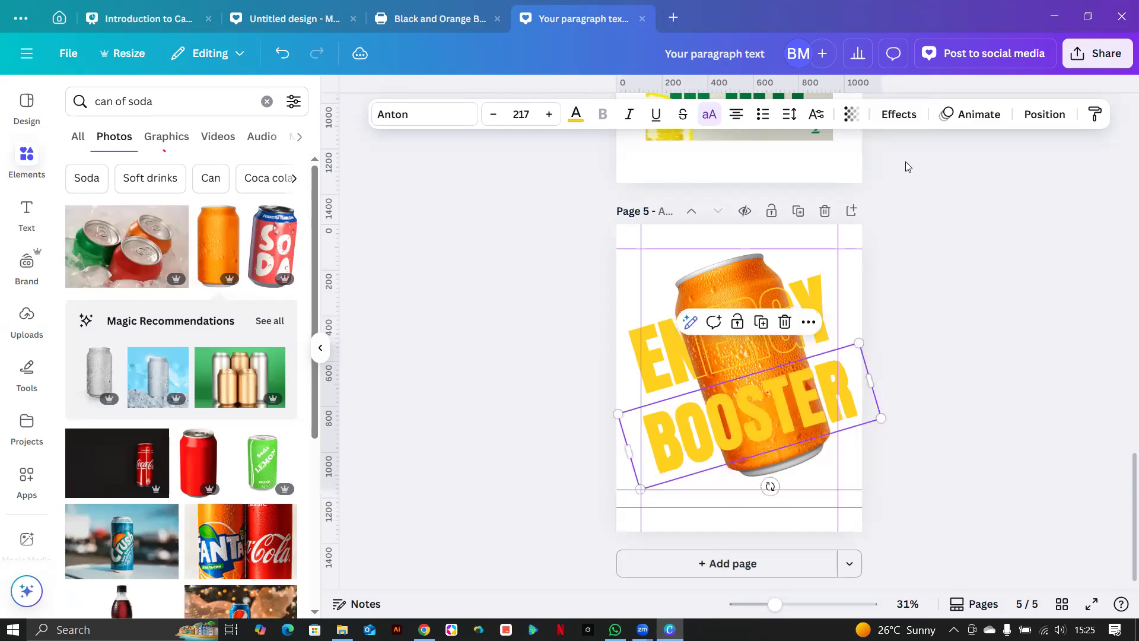
{"action": "left_click", "coordinate": [900, 115]}
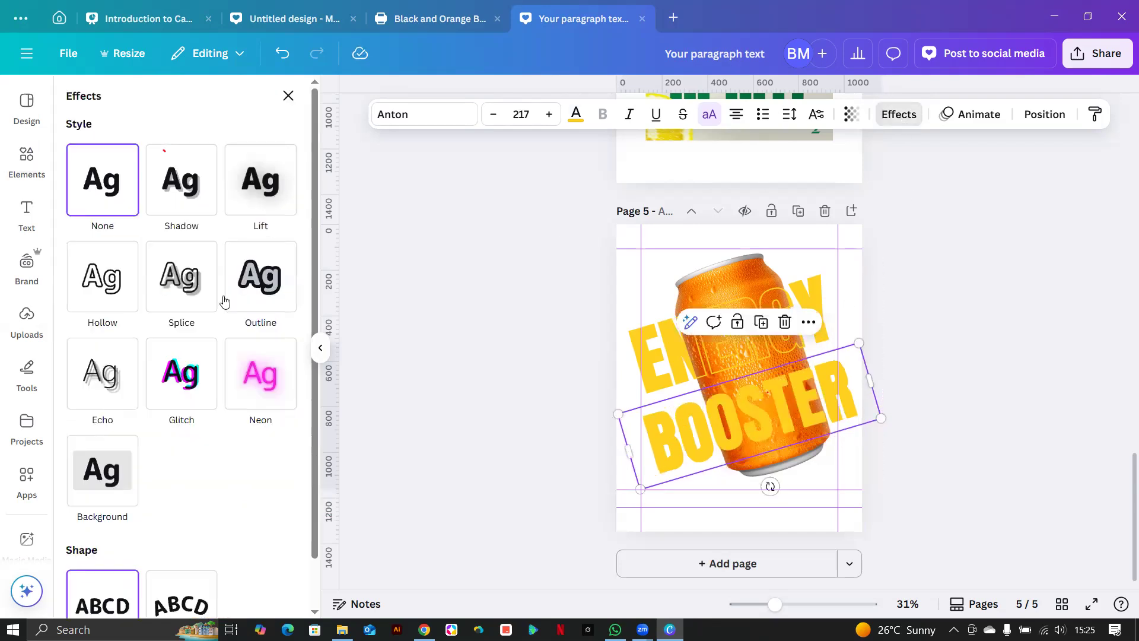
{"action": "left_click", "coordinate": [115, 299]}
{"action": "left_click_drag", "start_coordinate": [133, 374], "coordinate": [80, 372]}
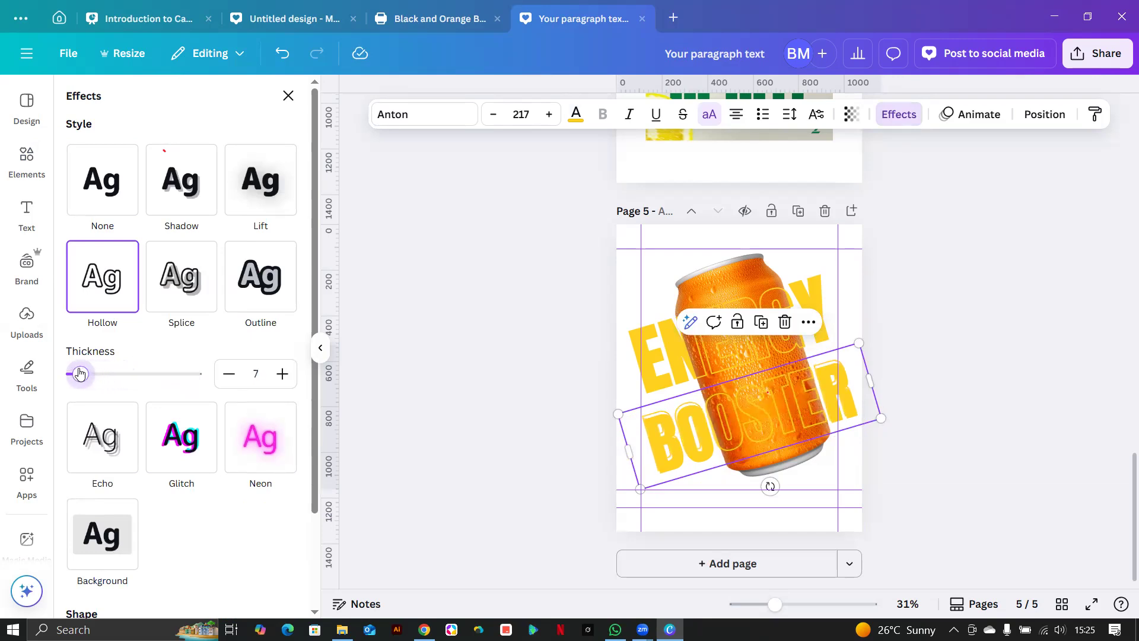
{"action": "left_click", "coordinate": [931, 484]}
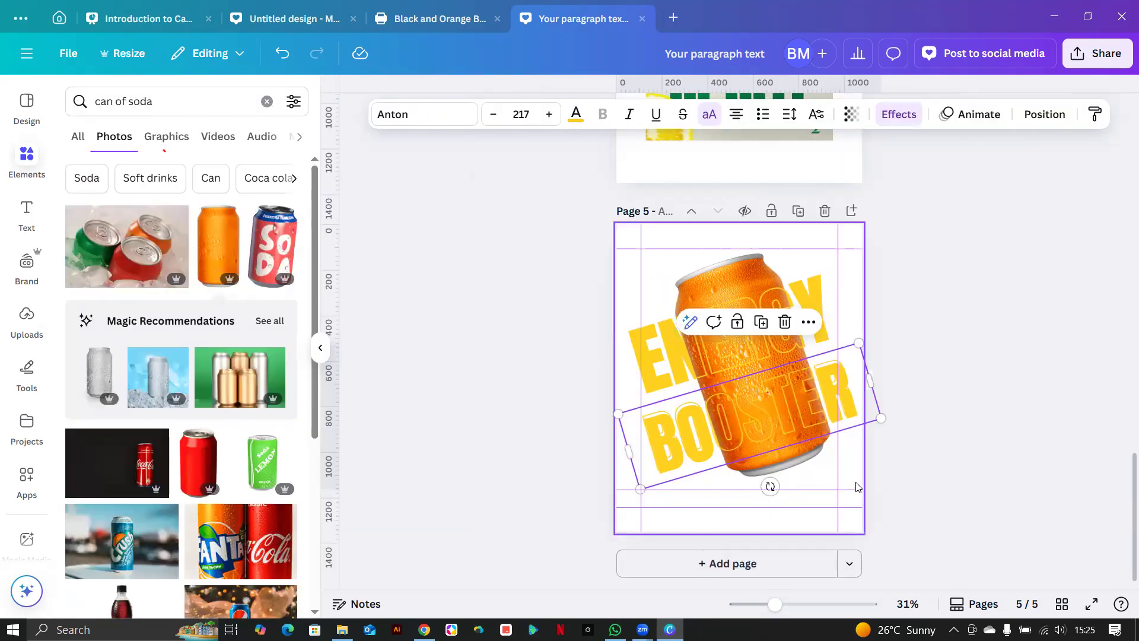
{"action": "left_click", "coordinate": [857, 485]}
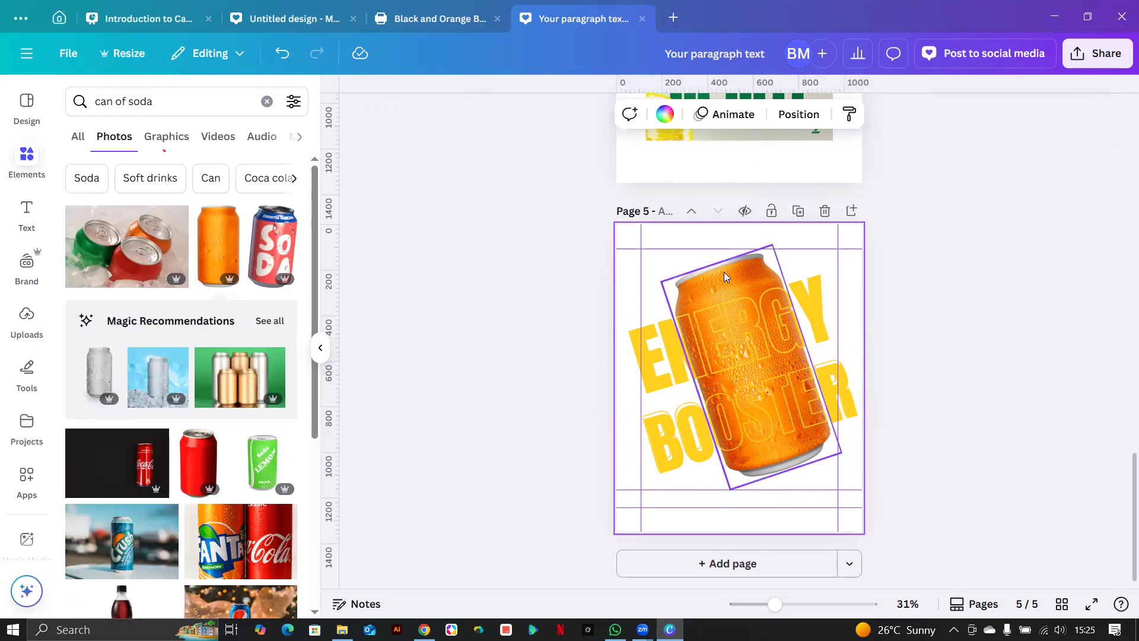
Nudge the orange can slightly up-left on page 5 and add a new blank page 6.
{"action": "mouse_move", "coordinate": [726, 273]}
{"action": "left_mouse_down"}
{"action": "mouse_move", "coordinate": [692, 280]}
{"action": "mouse_move", "coordinate": [718, 267]}
{"action": "mouse_move", "coordinate": [728, 284]}
{"action": "mouse_move", "coordinate": [717, 264]}
{"action": "left_mouse_up"}
{"action": "left_click", "coordinate": [350, 458]}
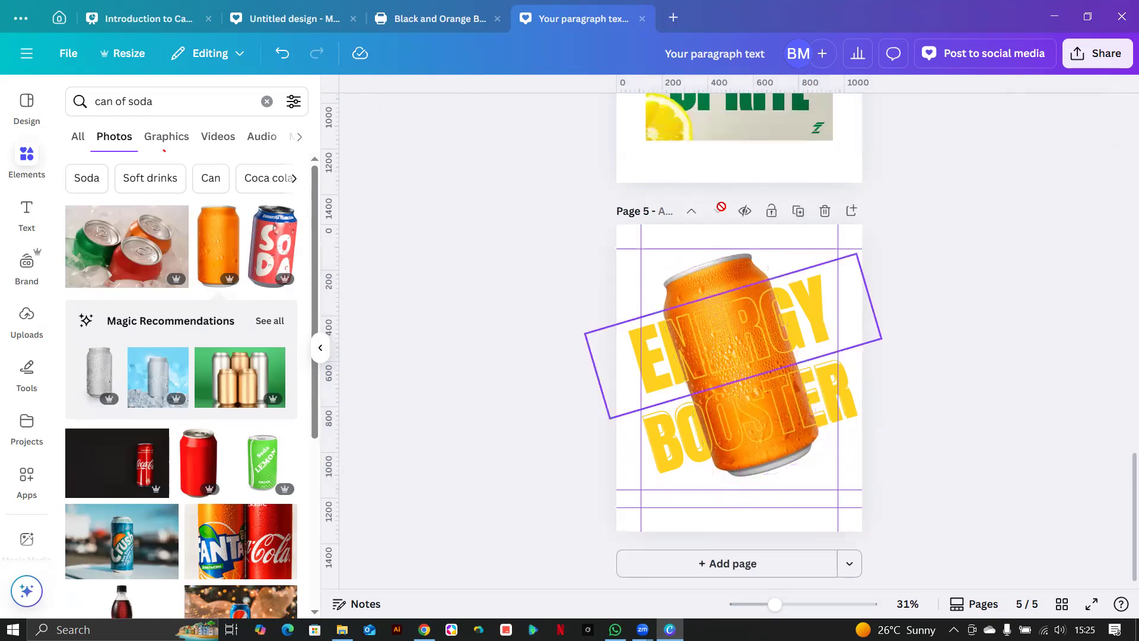
{"action": "scroll", "coordinate": [726, 220], "scroll_direction": "up", "scroll_amount": 5}
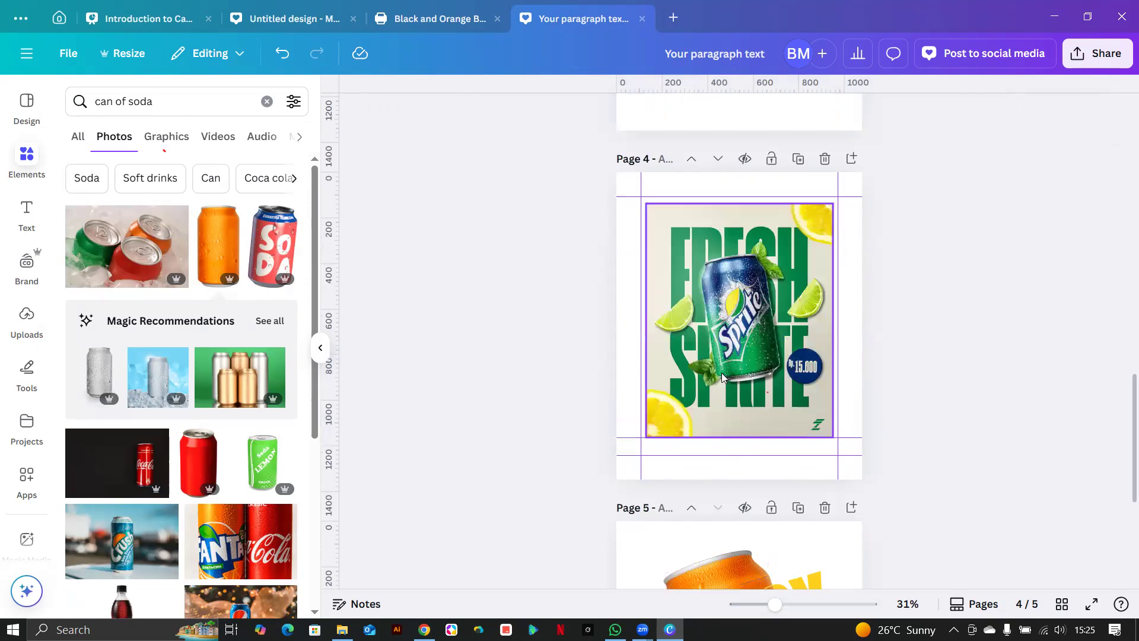
{"action": "scroll", "coordinate": [722, 377], "scroll_direction": "down", "scroll_amount": 3}
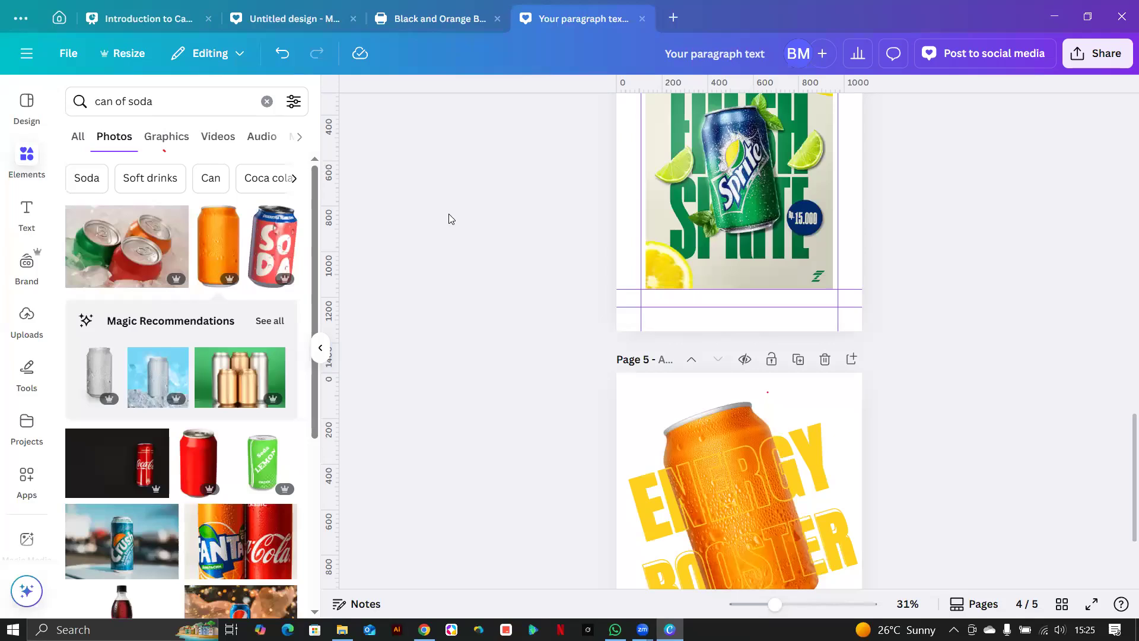
{"action": "scroll", "coordinate": [558, 227], "scroll_direction": "down", "scroll_amount": 3}
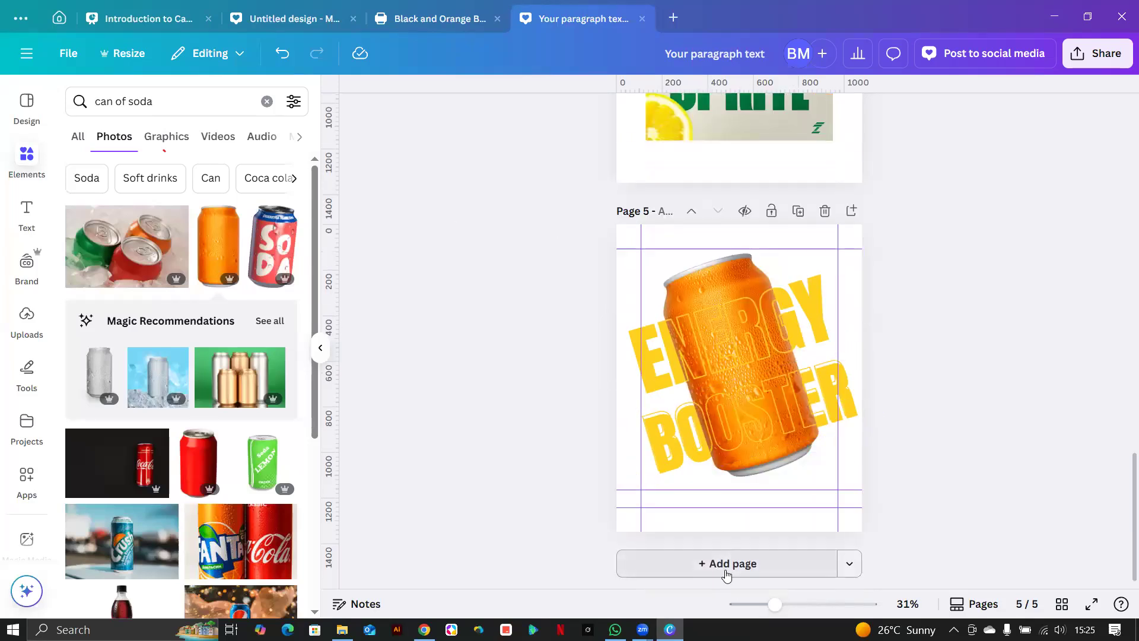
{"action": "left_click", "coordinate": [727, 564]}
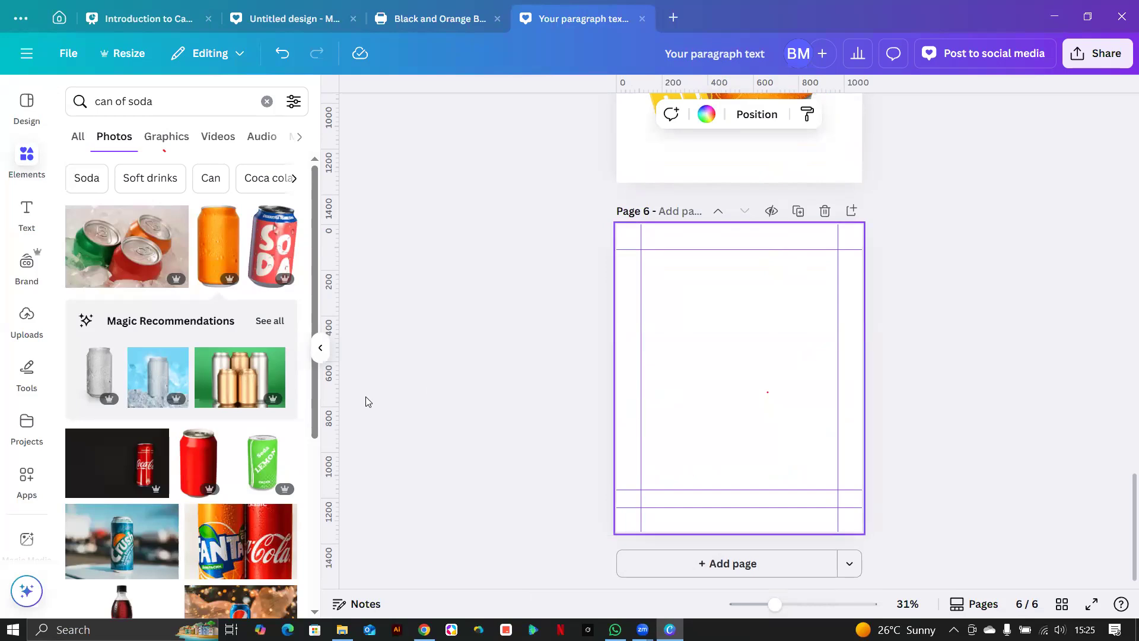
Add a text box to page 6 reading 'TEXT' in all capitals.
{"action": "scroll", "coordinate": [718, 291], "scroll_direction": "up", "scroll_amount": 2}
{"action": "left_click", "coordinate": [28, 215]}
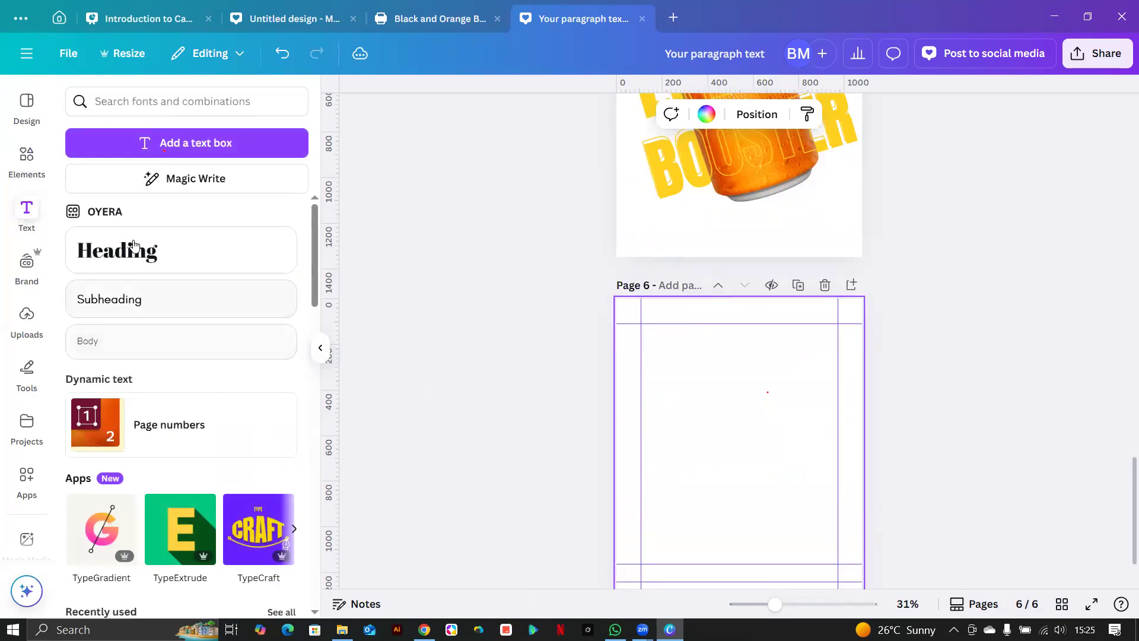
{"action": "left_click", "coordinate": [209, 150]}
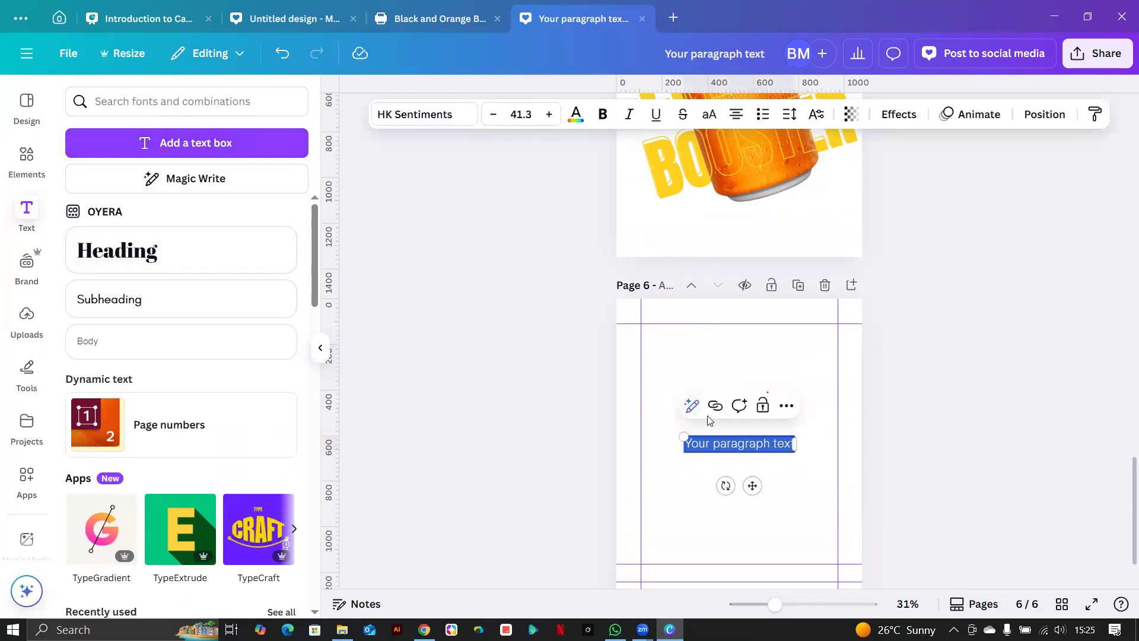
{"action": "double_click", "coordinate": [745, 440]}
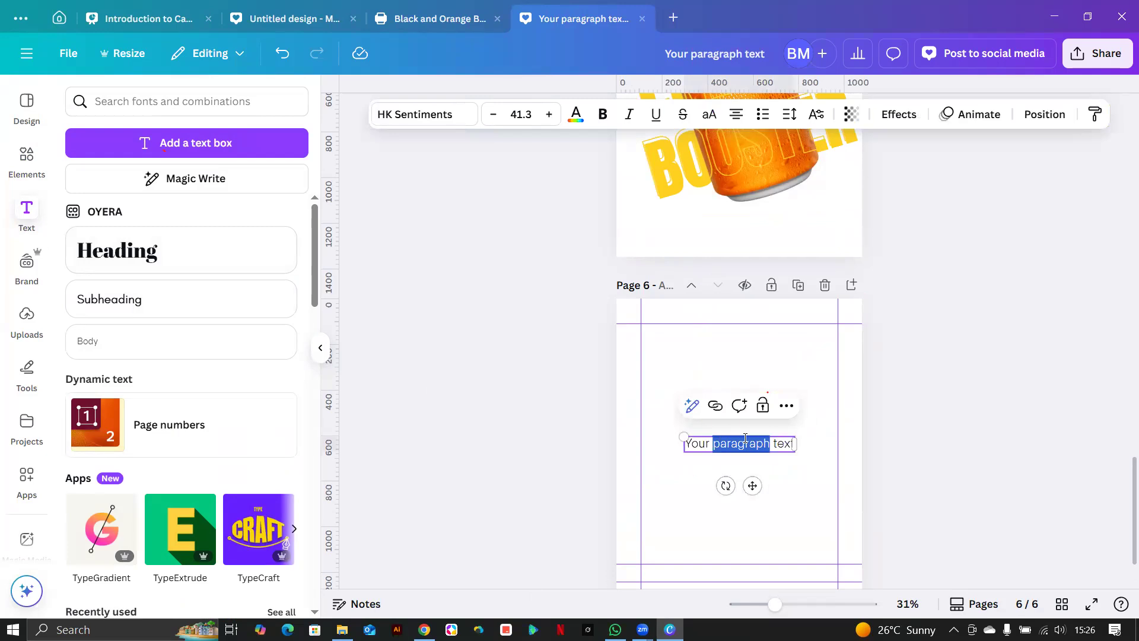
{"action": "triple_click", "coordinate": [745, 440]}
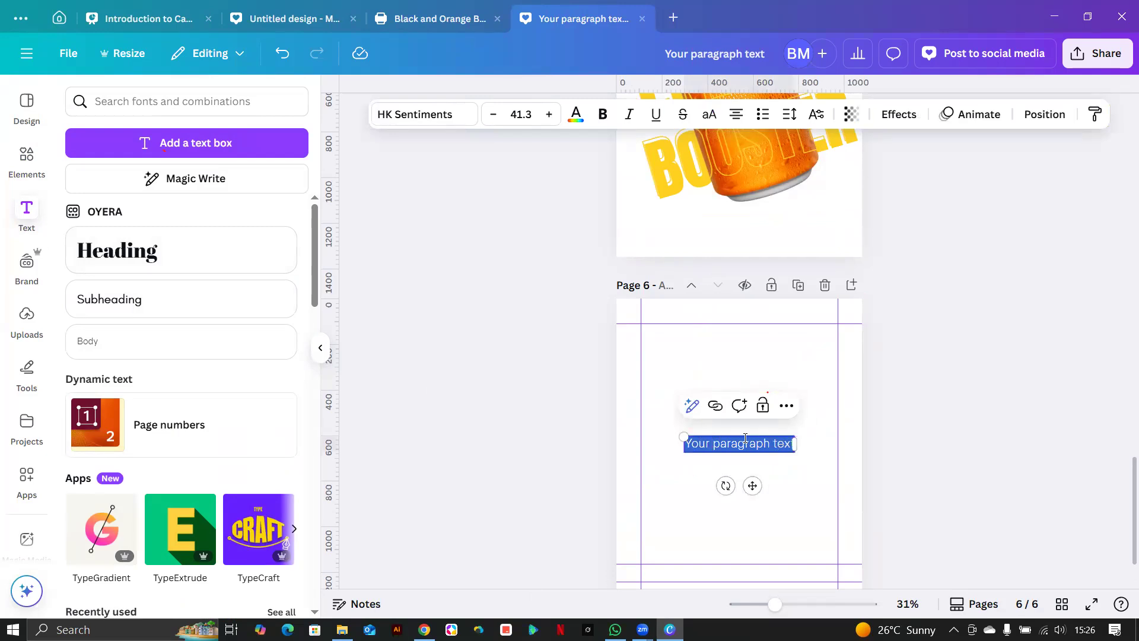
{"action": "type", "text": "te"}
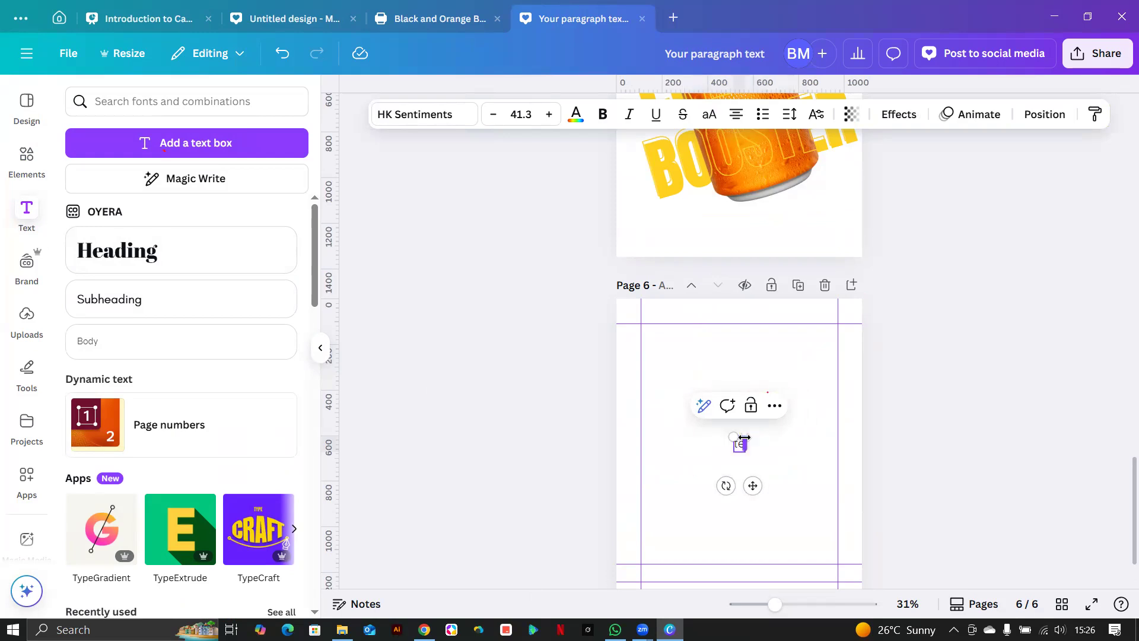
{"action": "type", "text": "x"}
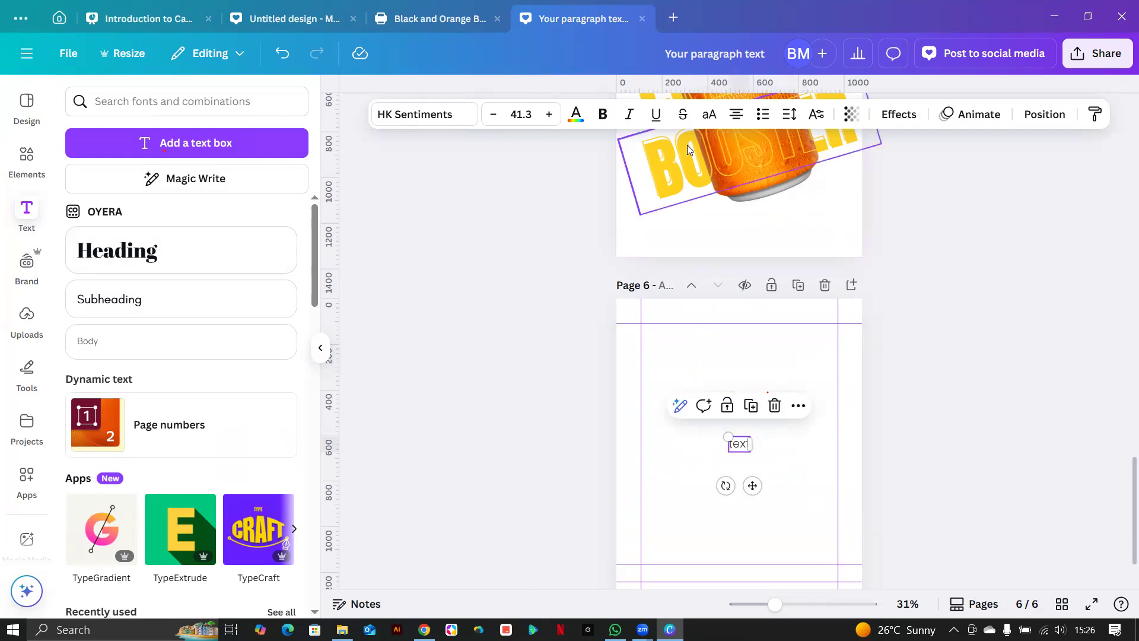
{"action": "left_click", "coordinate": [709, 117]}
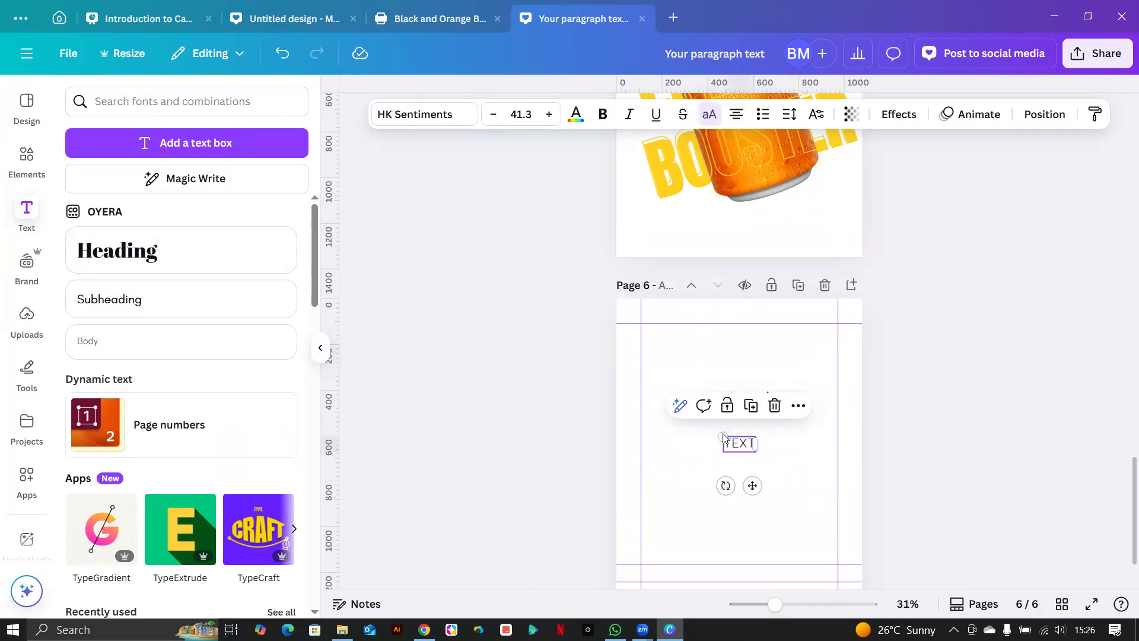
{"action": "left_click_drag", "start_coordinate": [723, 437], "coordinate": [657, 406]}
{"action": "left_click_drag", "start_coordinate": [733, 436], "coordinate": [758, 469]}
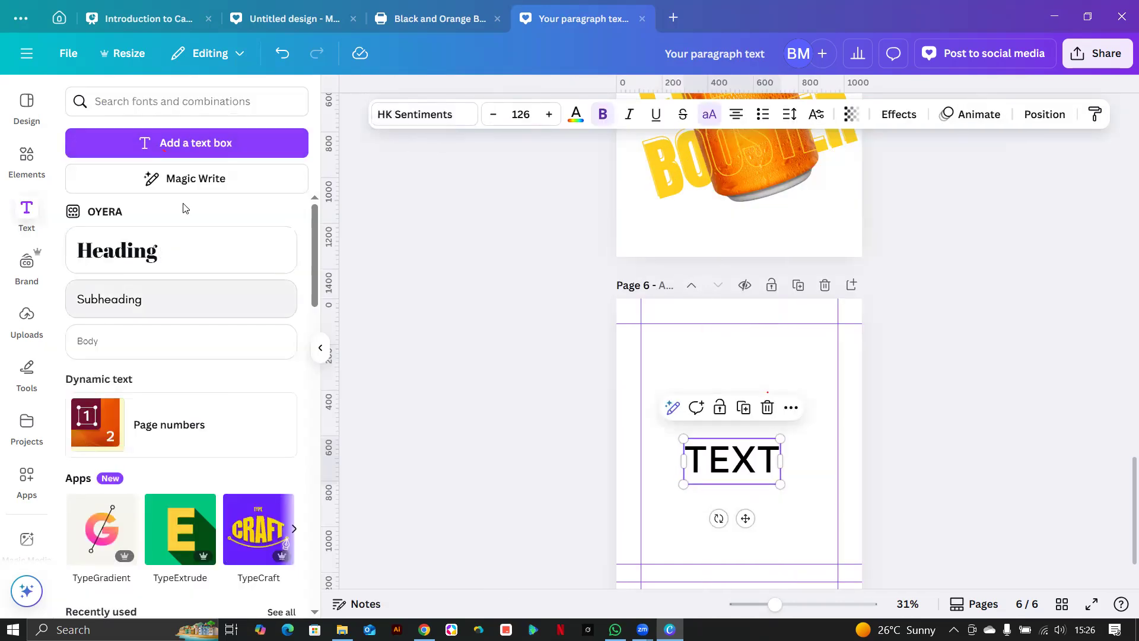
Set the TEXT heading to Anton, enlarge it to about size 384, and move it higher.
{"action": "left_click", "coordinate": [415, 116]}
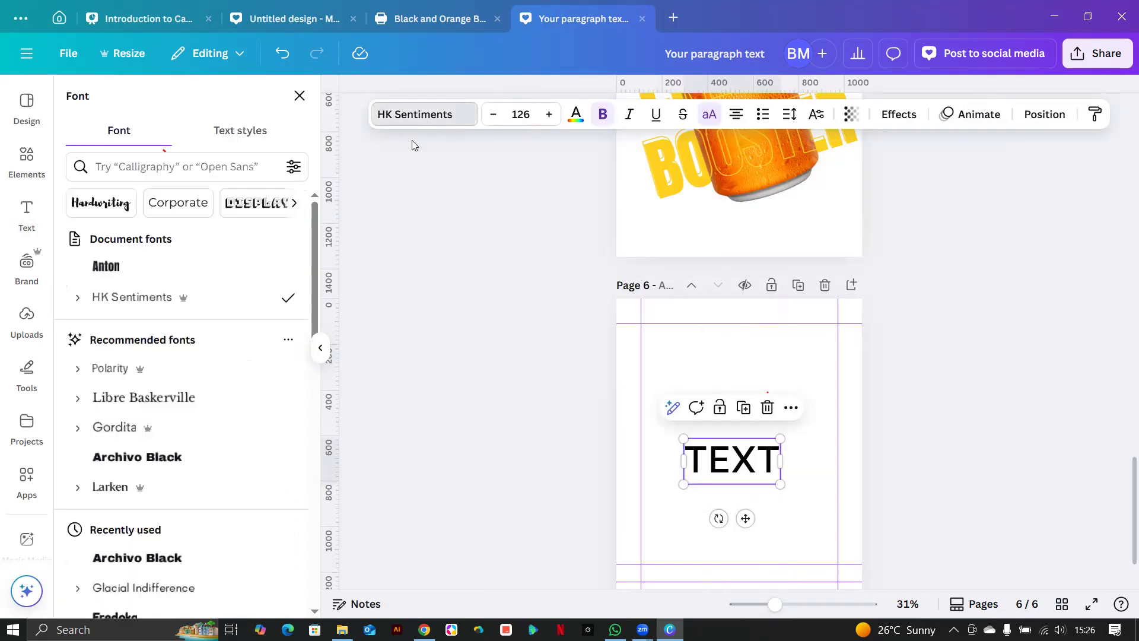
{"action": "left_click", "coordinate": [135, 266]}
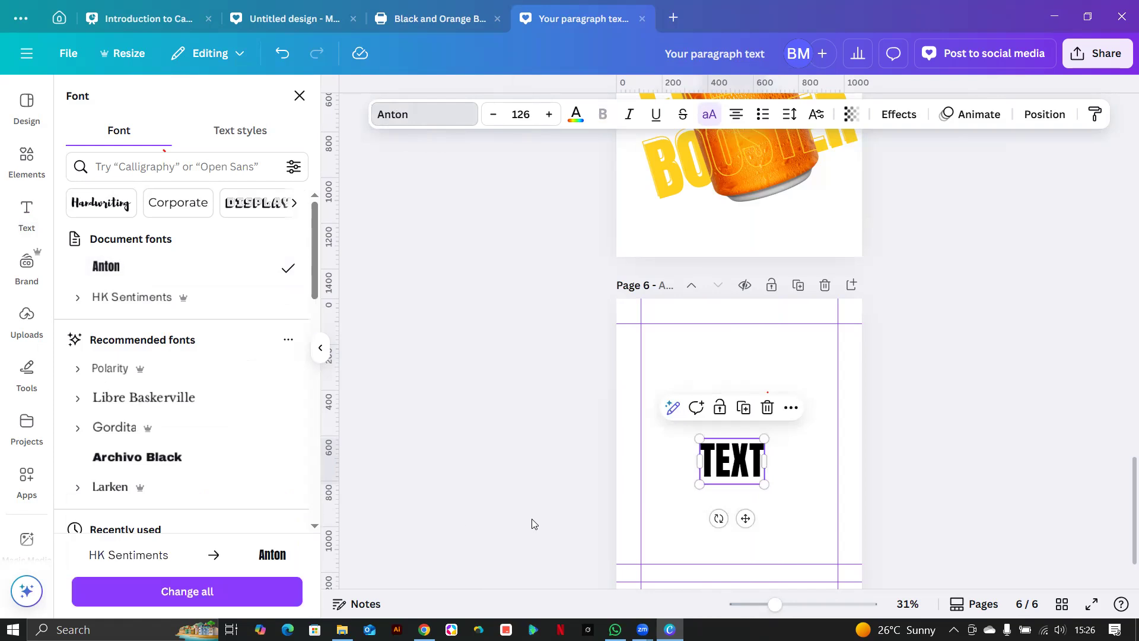
{"action": "left_click_drag", "start_coordinate": [763, 483], "coordinate": [838, 536]}
{"action": "left_click_drag", "start_coordinate": [701, 438], "coordinate": [633, 392]}
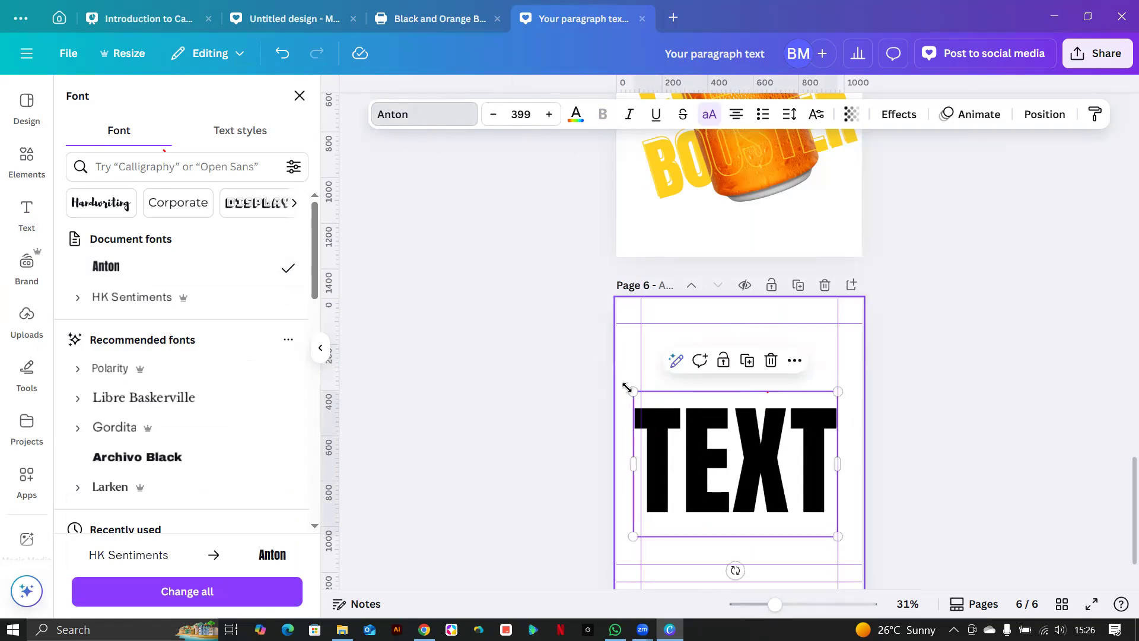
{"action": "left_click_drag", "start_coordinate": [630, 392], "coordinate": [641, 397]}
{"action": "mouse_move", "coordinate": [759, 470]}
{"action": "left_mouse_down"}
{"action": "mouse_move", "coordinate": [755, 439]}
{"action": "mouse_move", "coordinate": [762, 456]}
{"action": "left_mouse_up"}
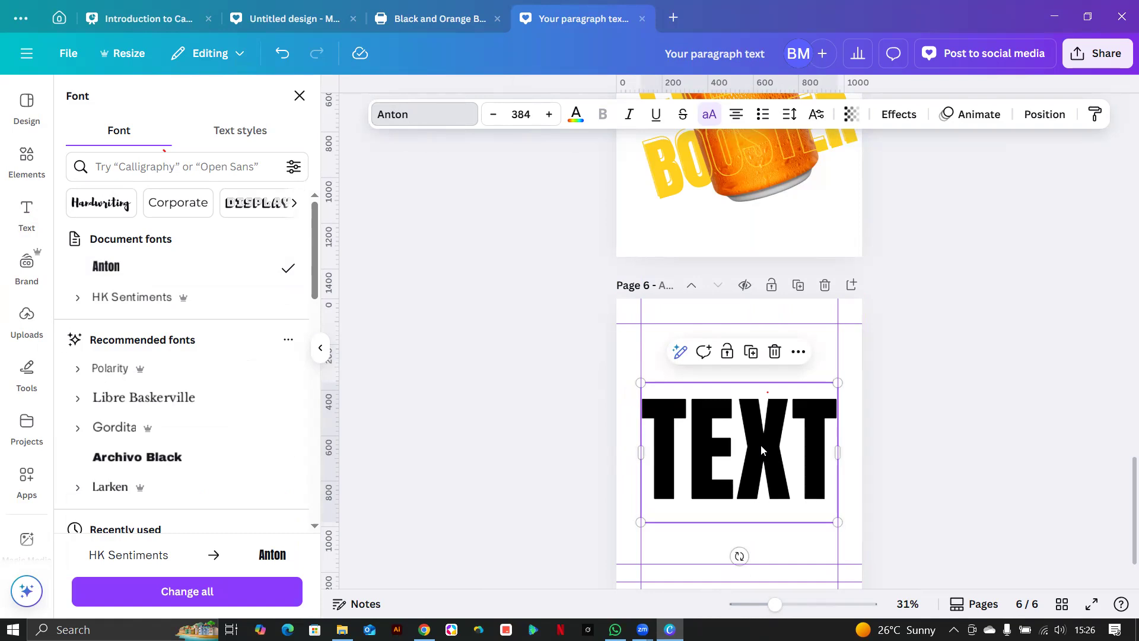
Give the TEXT heading a Hollow effect with outline thickness 24.
{"action": "scroll", "coordinate": [712, 237], "scroll_direction": "up", "scroll_amount": 5}
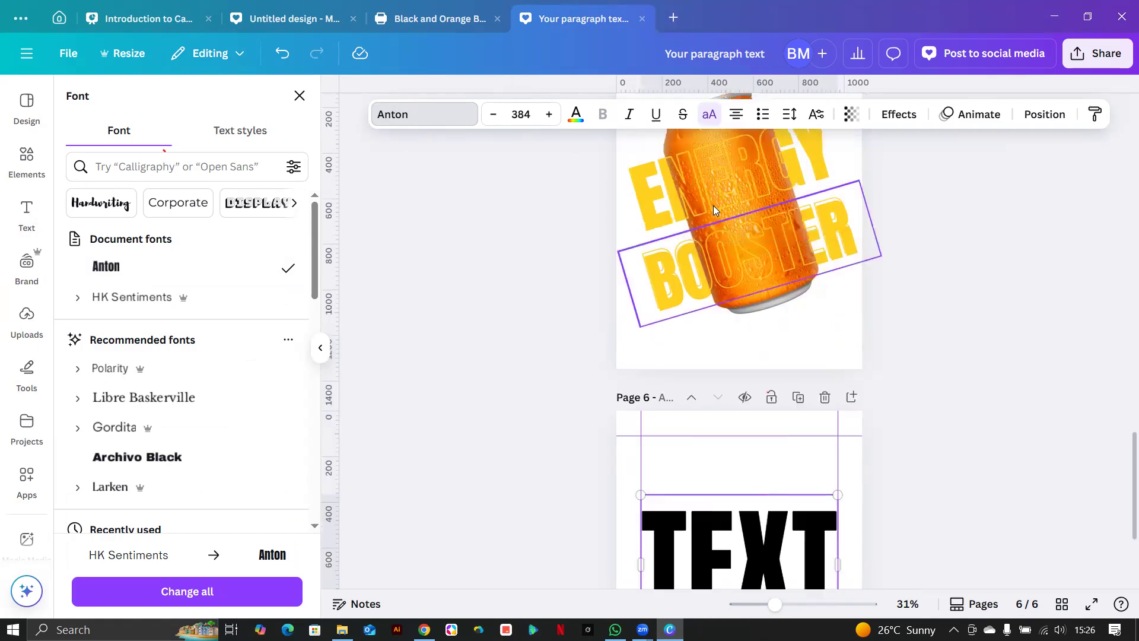
{"action": "scroll", "coordinate": [752, 220], "scroll_direction": "down", "scroll_amount": 5}
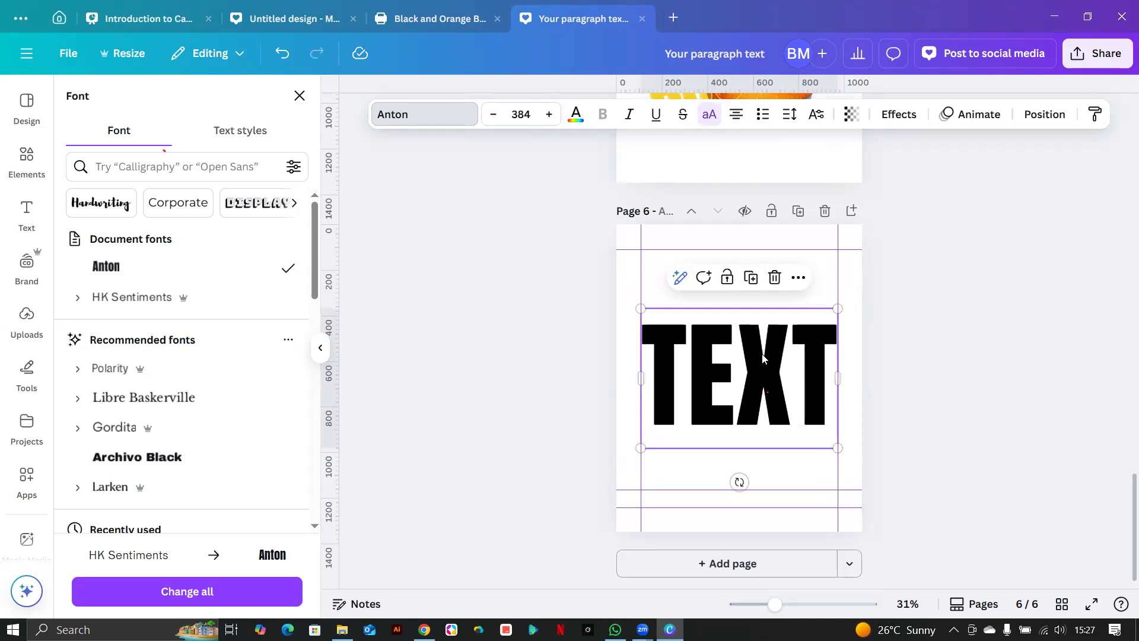
{"action": "left_click", "coordinate": [897, 116]}
{"action": "left_click", "coordinate": [102, 276]}
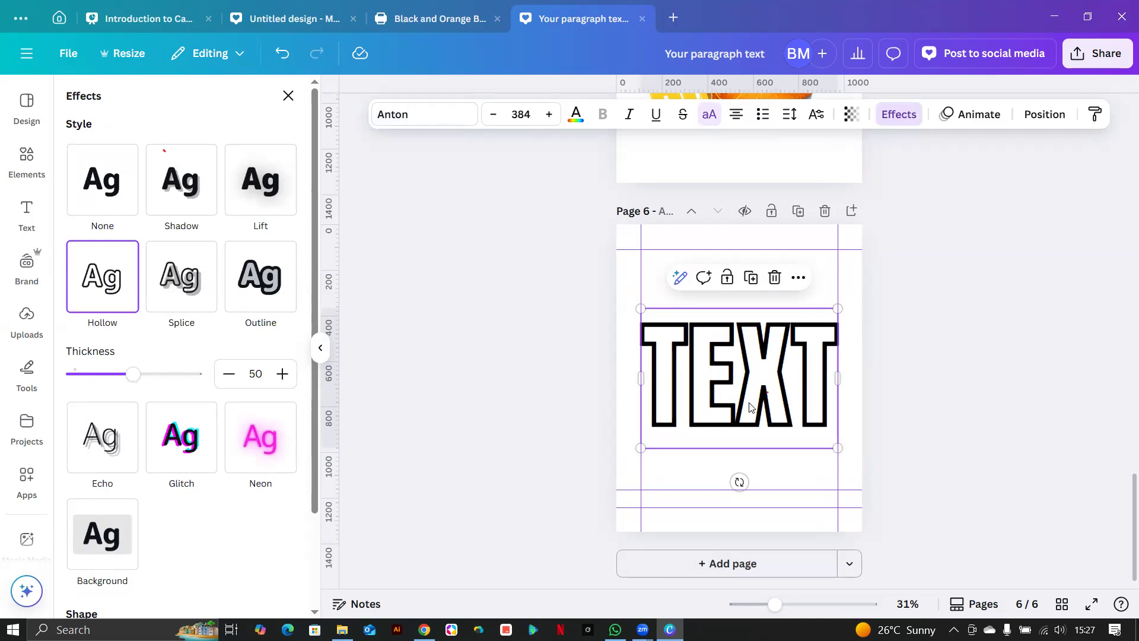
{"action": "left_click_drag", "start_coordinate": [125, 372], "coordinate": [103, 373]}
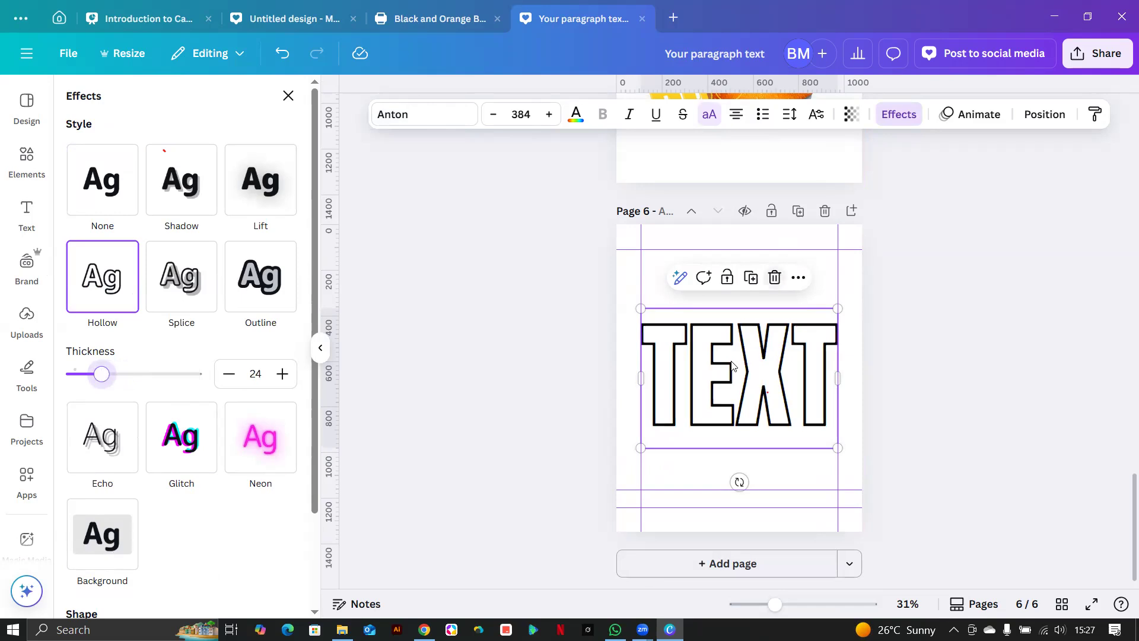
Move the hollow TEXT to the page bottom, duplicate it above, and make the copy solid black.
{"action": "left_click_drag", "start_coordinate": [713, 386], "coordinate": [731, 325]}
{"action": "left_click", "coordinate": [756, 382]}
{"action": "double_click", "coordinate": [731, 325]}
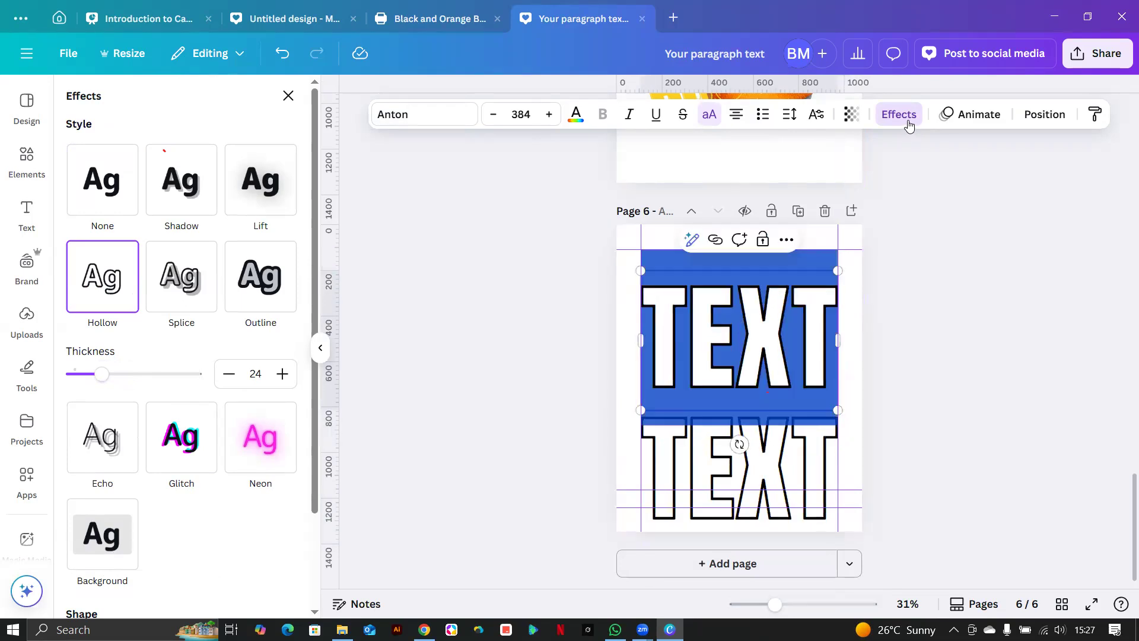
{"action": "left_click", "coordinate": [904, 118]}
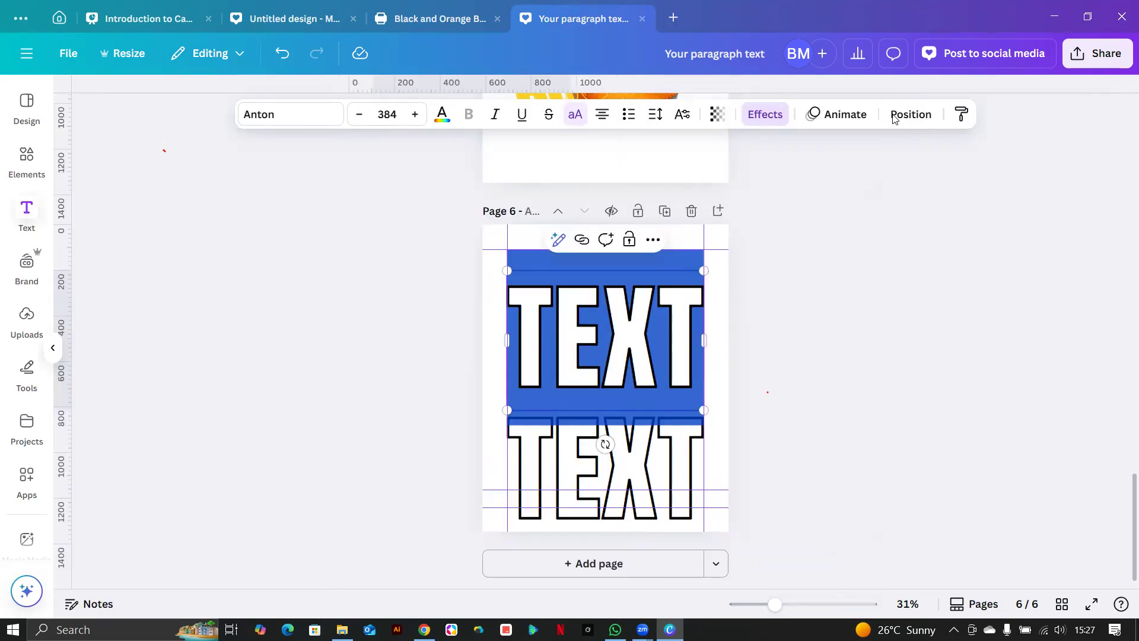
{"action": "left_click", "coordinate": [764, 114]}
{"action": "left_click", "coordinate": [127, 178]}
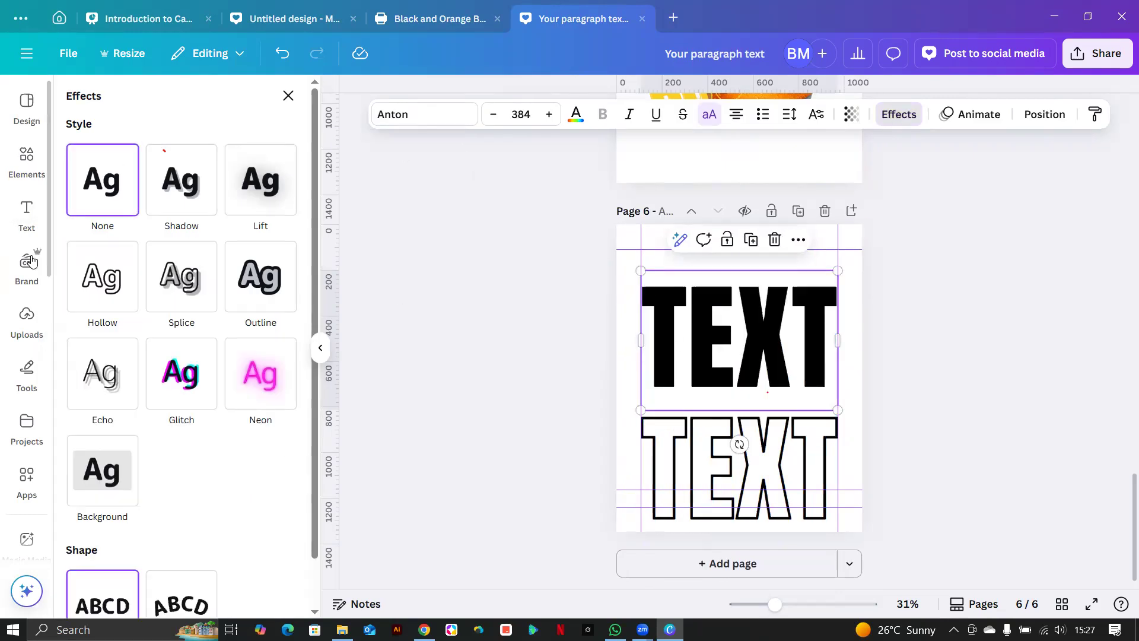
Paste a copy of the tilted orange can from page 5 onto page 6.
{"action": "scroll", "coordinate": [738, 437], "scroll_direction": "up", "scroll_amount": 3}
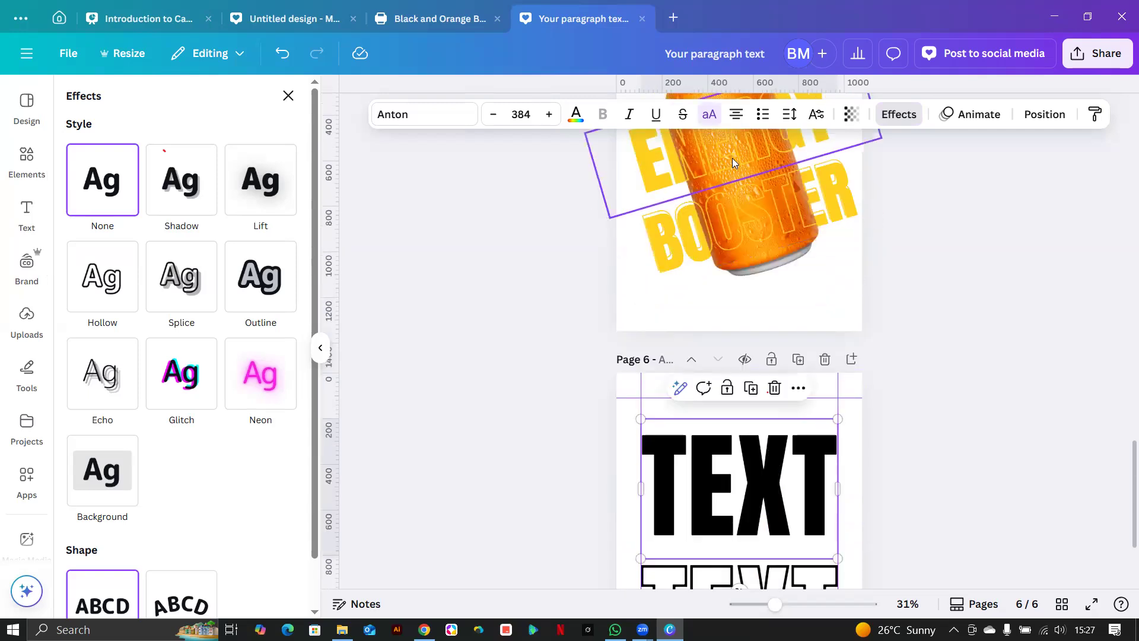
{"action": "left_click", "coordinate": [781, 265]}
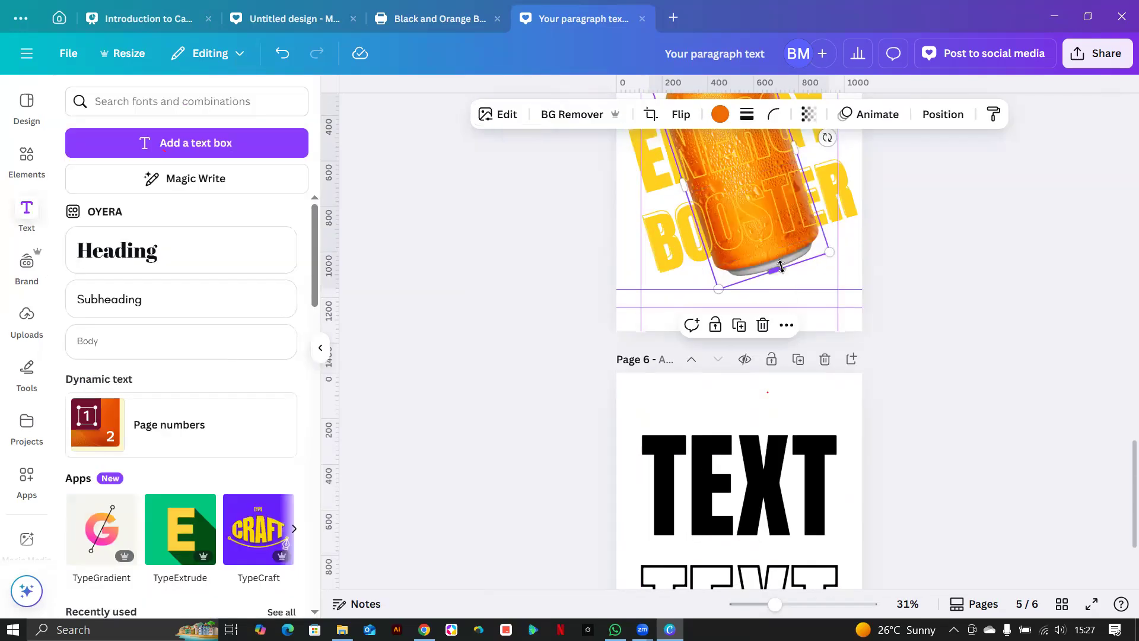
{"action": "scroll", "coordinate": [781, 265], "scroll_direction": "down", "scroll_amount": 3}
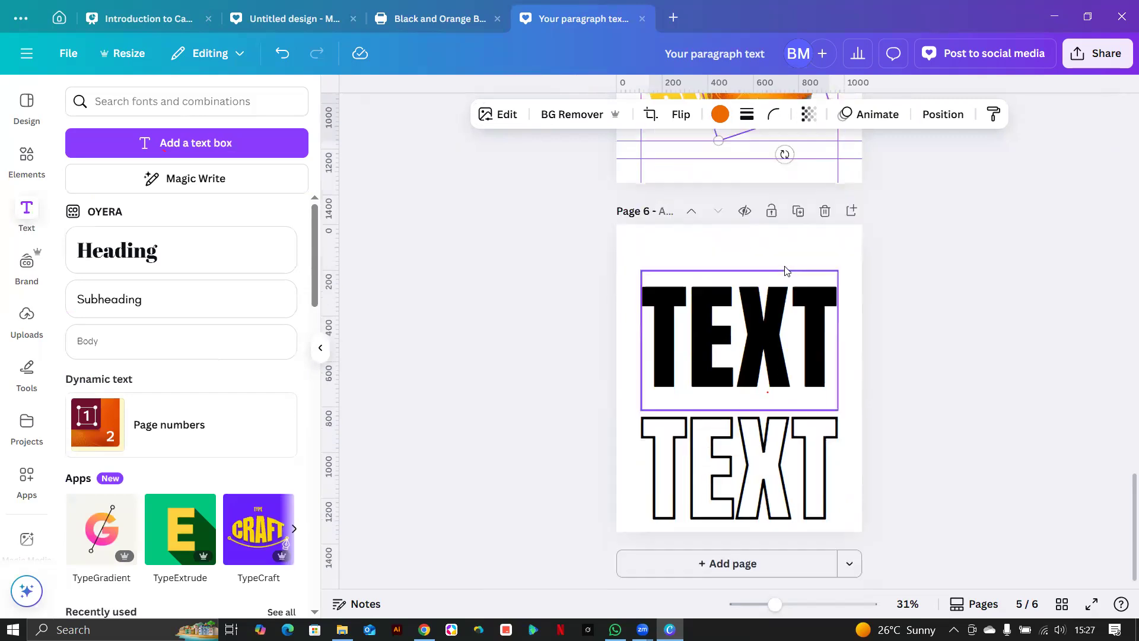
{"action": "left_click", "coordinate": [753, 323]}
{"action": "key", "text": "ctrl+v"}
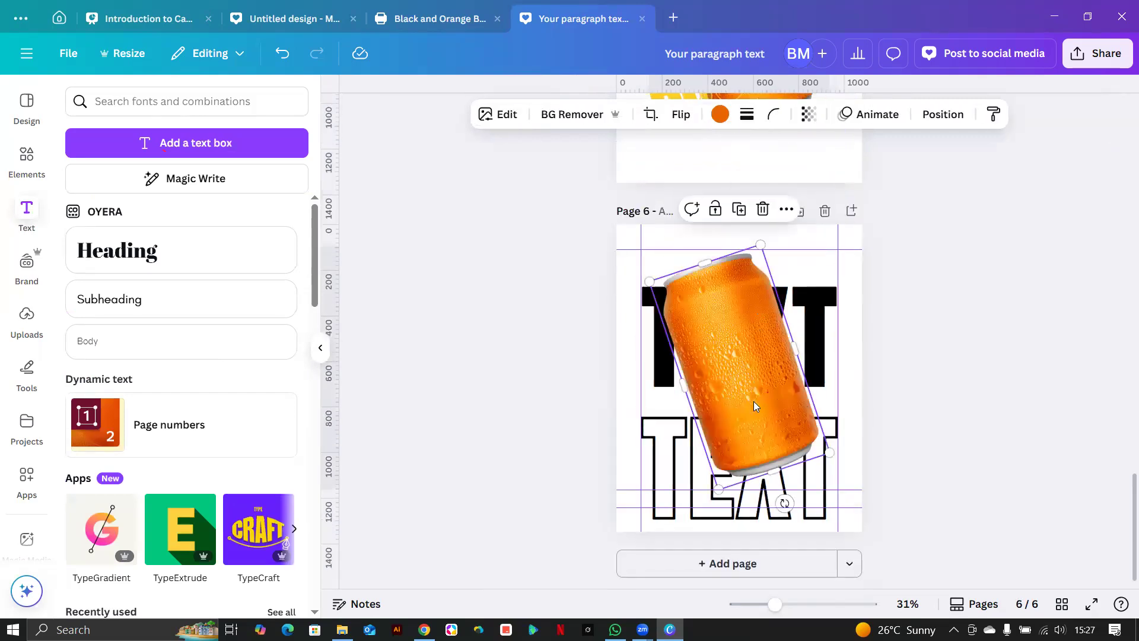
Bring the outlined TEXT forward and show the layer order list.
{"action": "left_click", "coordinate": [675, 481]}
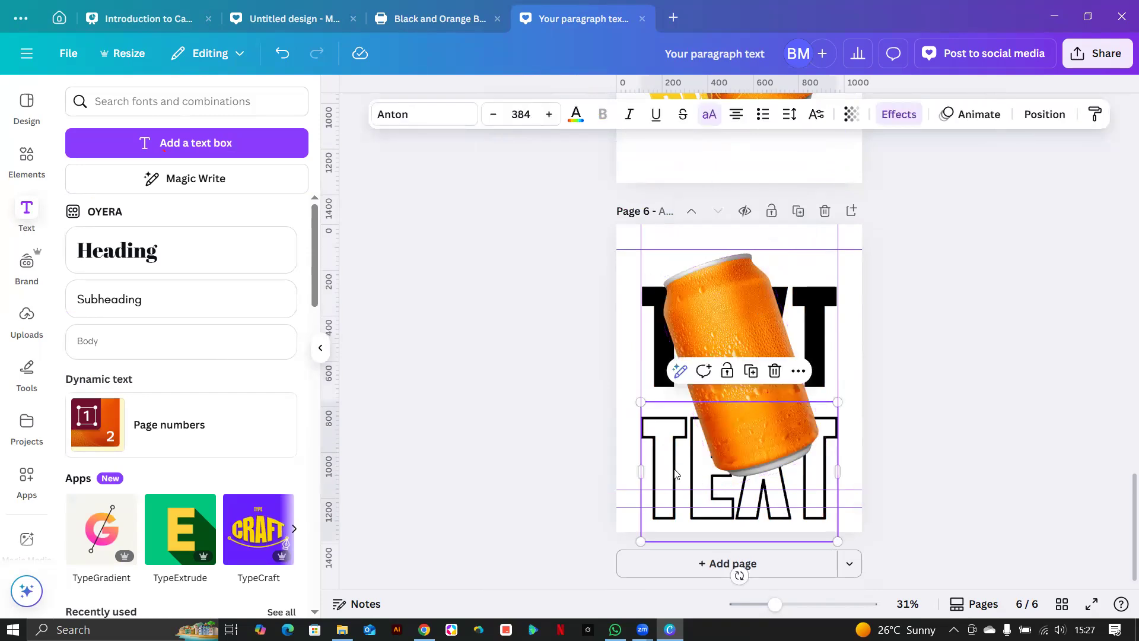
{"action": "key", "text": "ctrl+bracketright"}
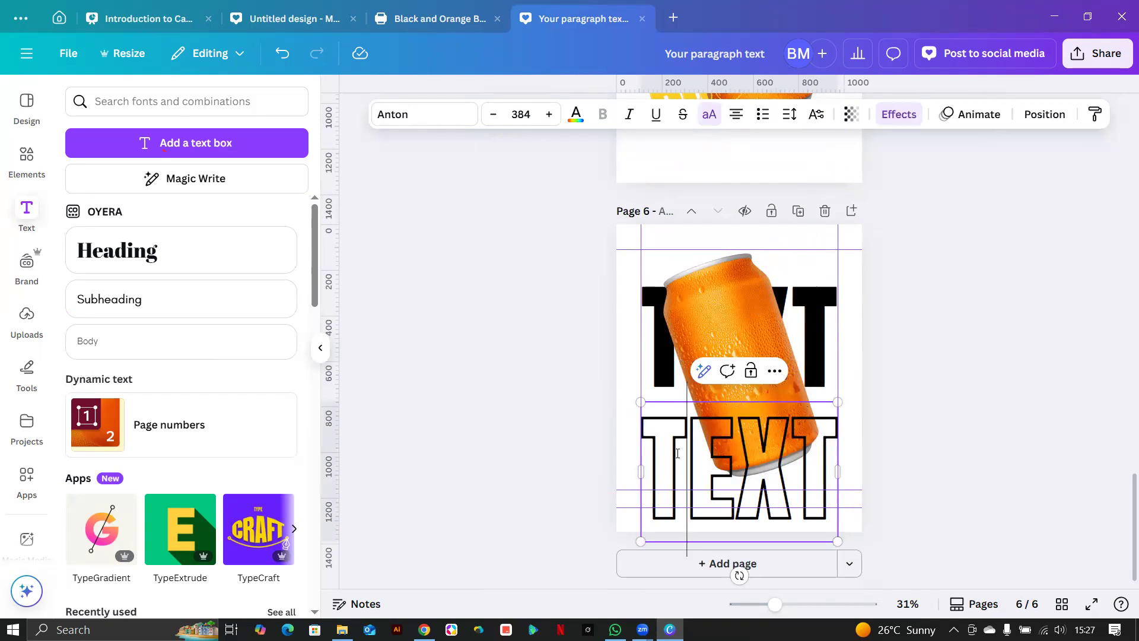
{"action": "left_click", "coordinate": [1042, 114]}
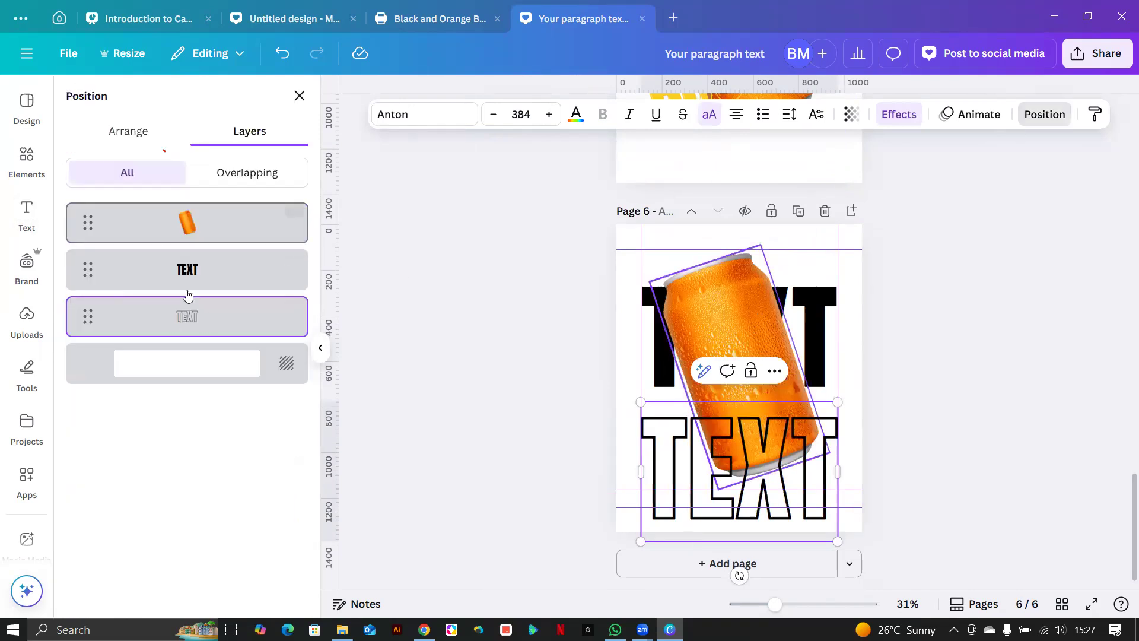
Move the outlined TEXT layer to the top of the layer order.
{"action": "left_click_drag", "start_coordinate": [87, 318], "coordinate": [84, 221]}
{"action": "left_click_drag", "start_coordinate": [84, 311], "coordinate": [115, 243]}
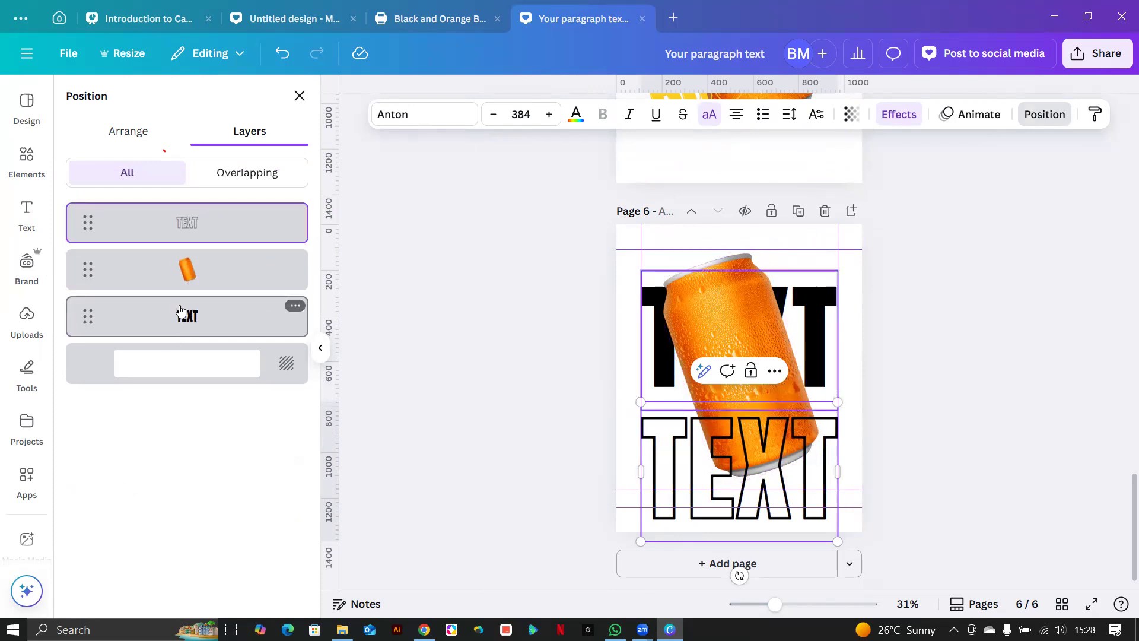
{"action": "left_click", "coordinate": [488, 386]}
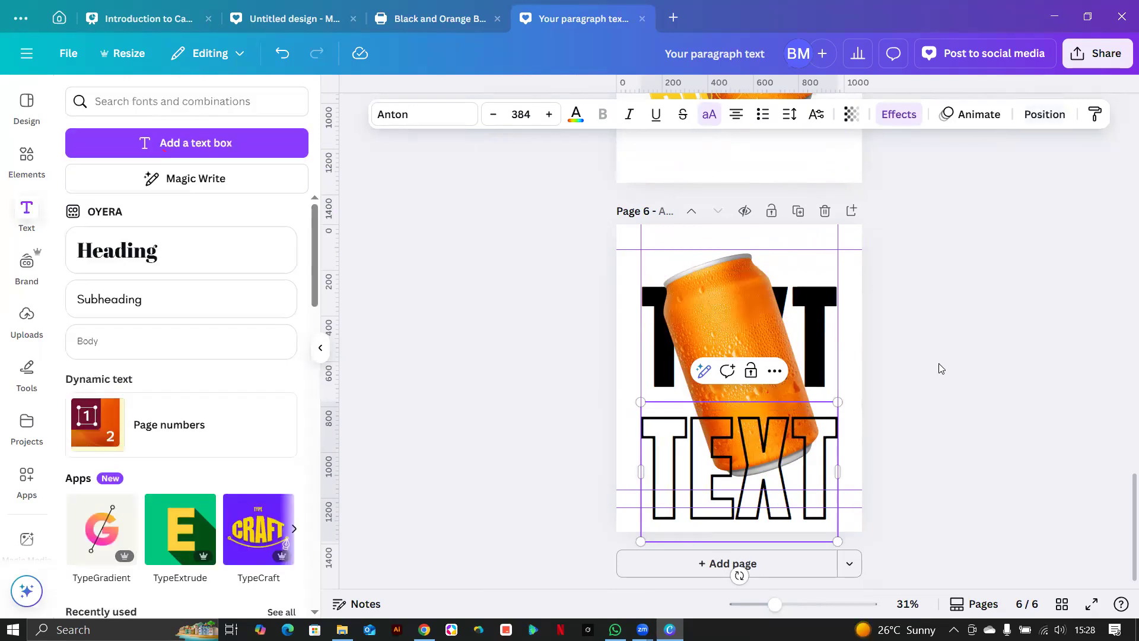
{"action": "left_click", "coordinate": [938, 364]}
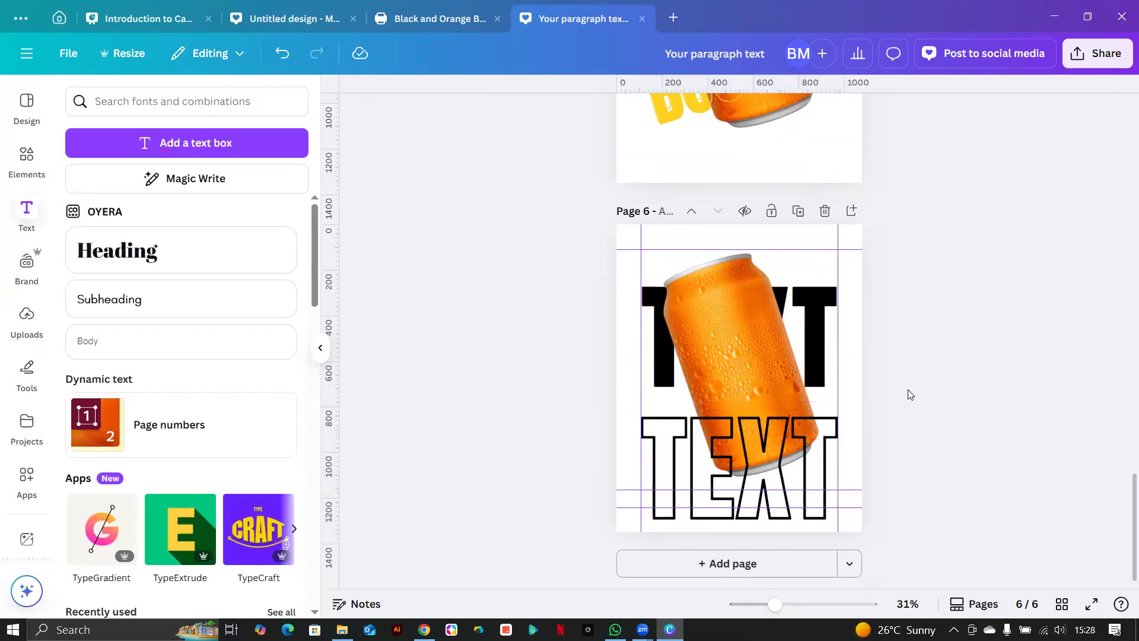
Centre the black TEXT, overlay the outlined TEXT on it, and centre the can between them.
{"action": "left_click_drag", "start_coordinate": [813, 369], "coordinate": [795, 375]}
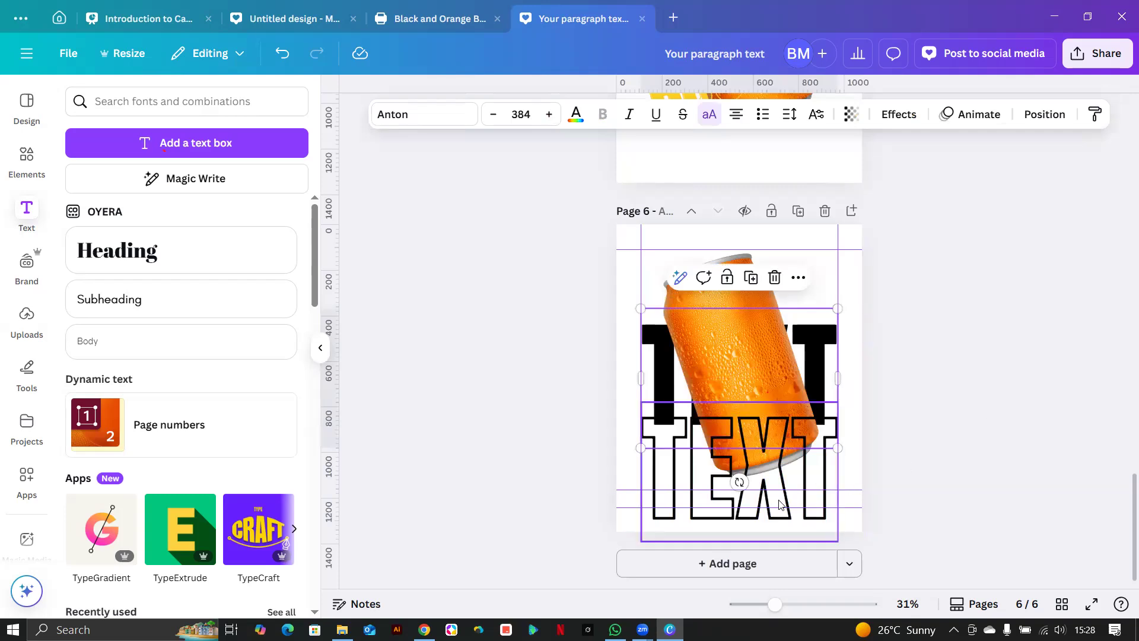
{"action": "left_click_drag", "start_coordinate": [779, 503], "coordinate": [778, 402]}
{"action": "left_click", "coordinate": [911, 383]}
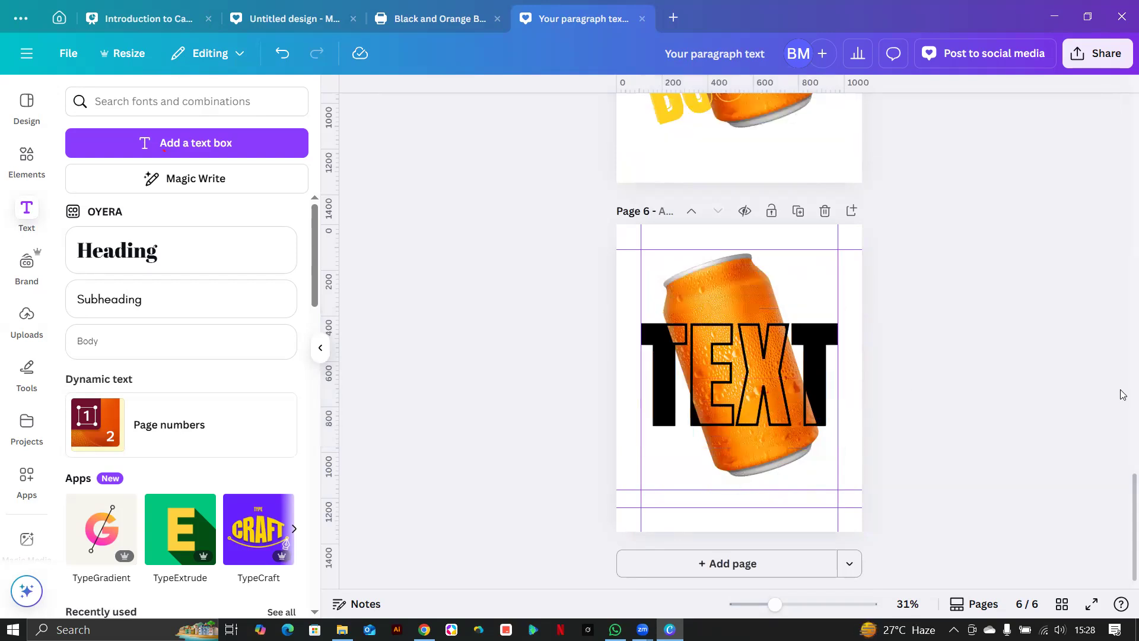
{"action": "mouse_move", "coordinate": [706, 275]}
{"action": "left_mouse_down"}
{"action": "mouse_move", "coordinate": [745, 277]}
{"action": "mouse_move", "coordinate": [693, 277]}
{"action": "left_mouse_up"}
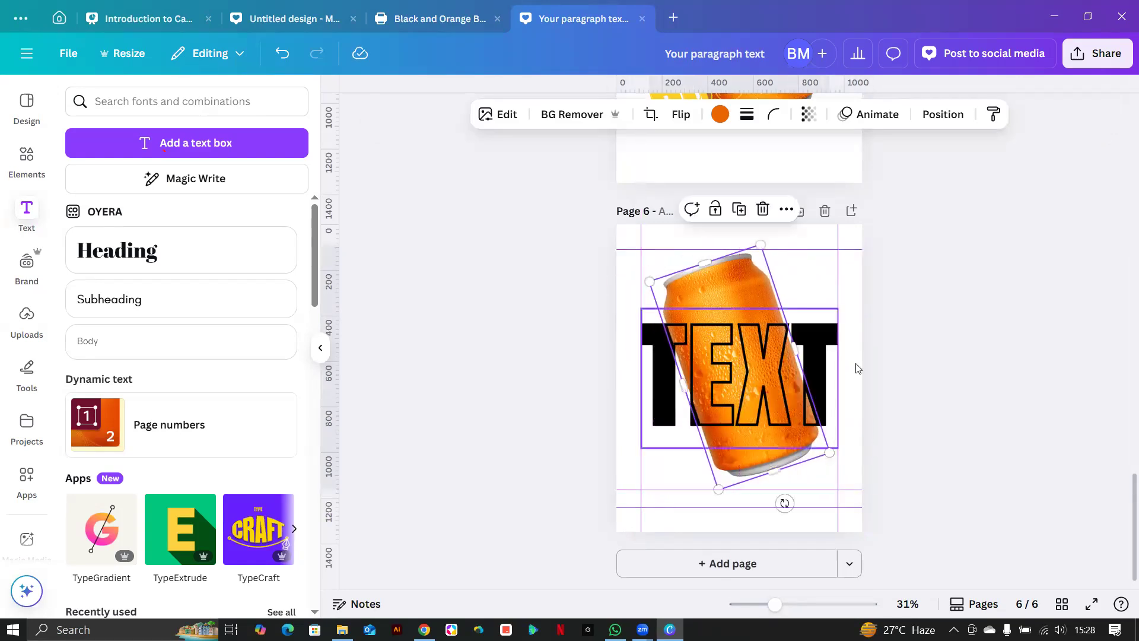
{"action": "left_click", "coordinate": [1045, 394]}
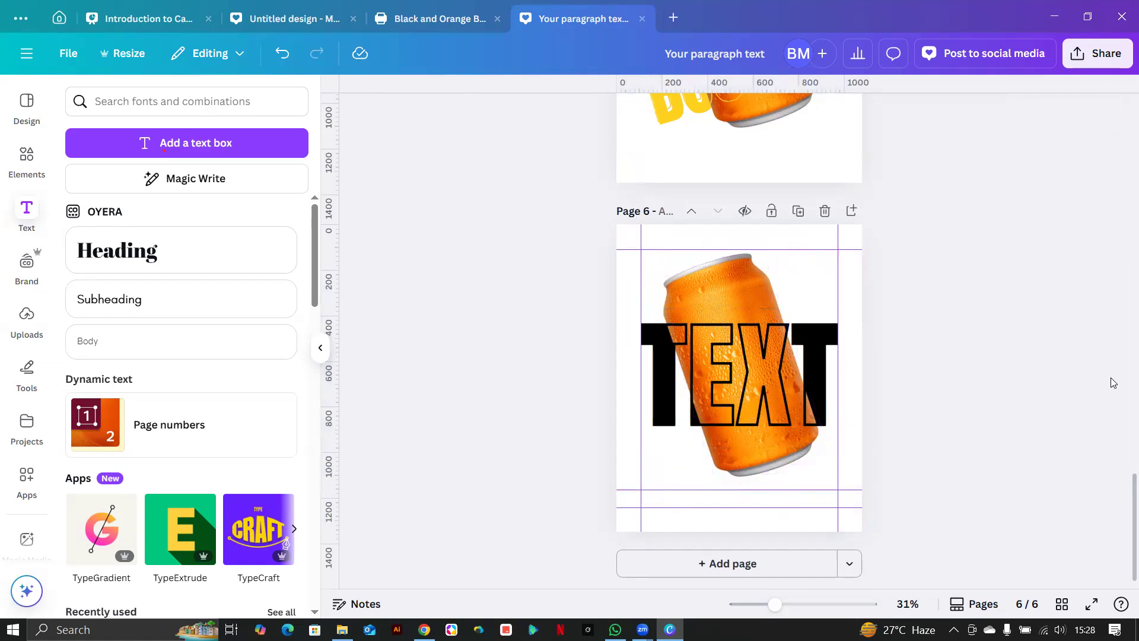
{"action": "scroll", "coordinate": [1113, 383], "scroll_direction": "up", "scroll_amount": 1}
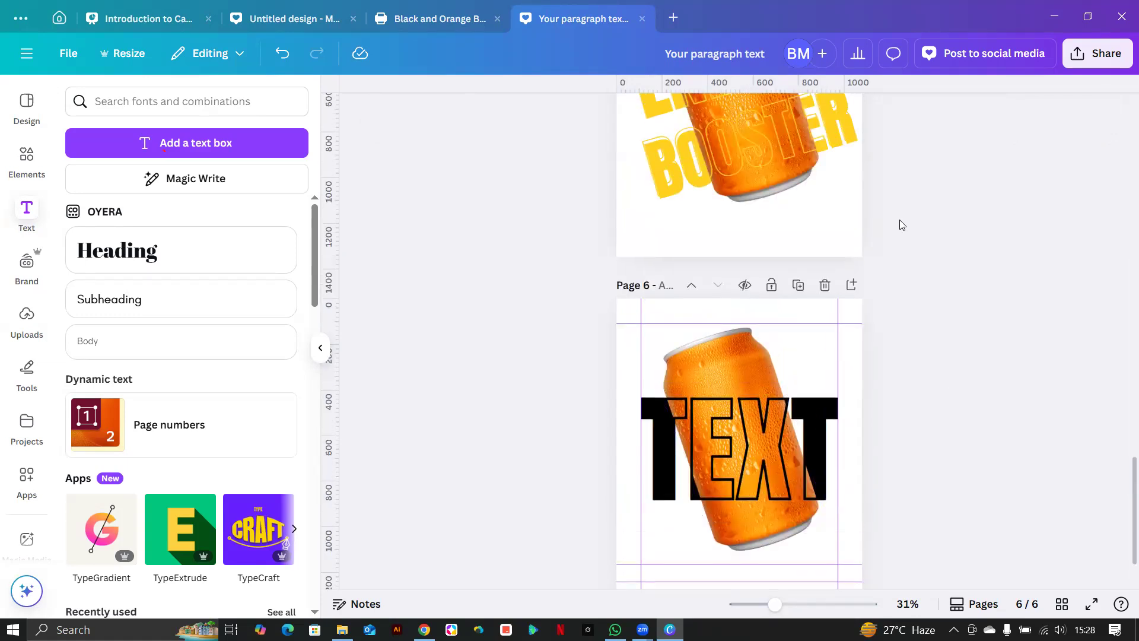
{"action": "scroll", "coordinate": [896, 294], "scroll_direction": "up", "scroll_amount": 2}
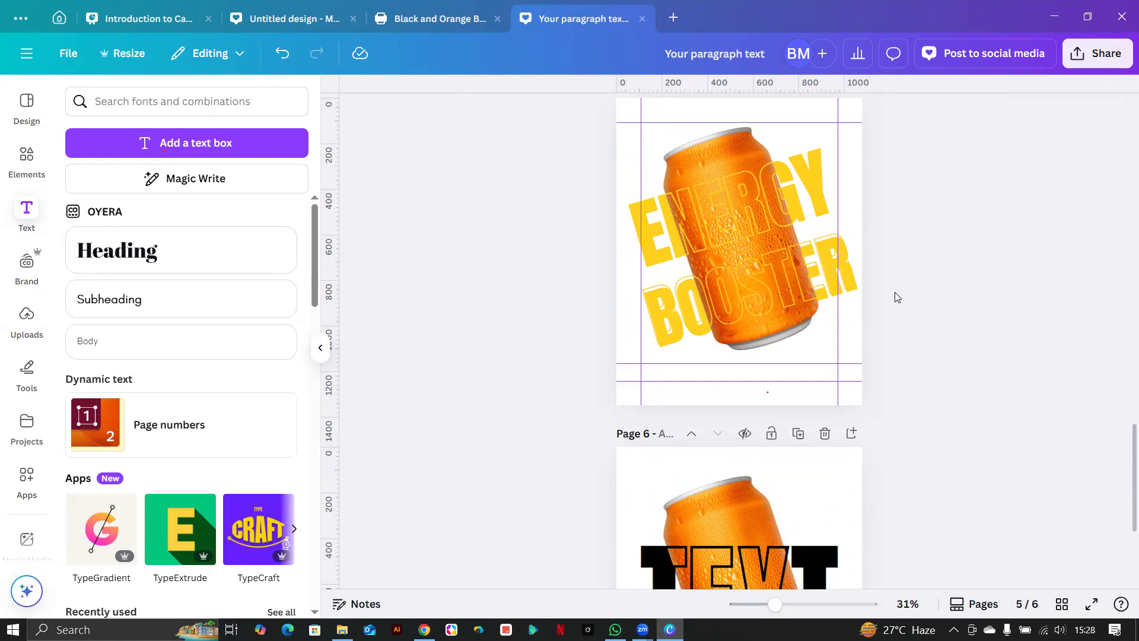
Replace the Elements search with 'splash background' and run it.
{"action": "left_click", "coordinate": [27, 159]}
{"action": "left_click", "coordinate": [134, 105]}
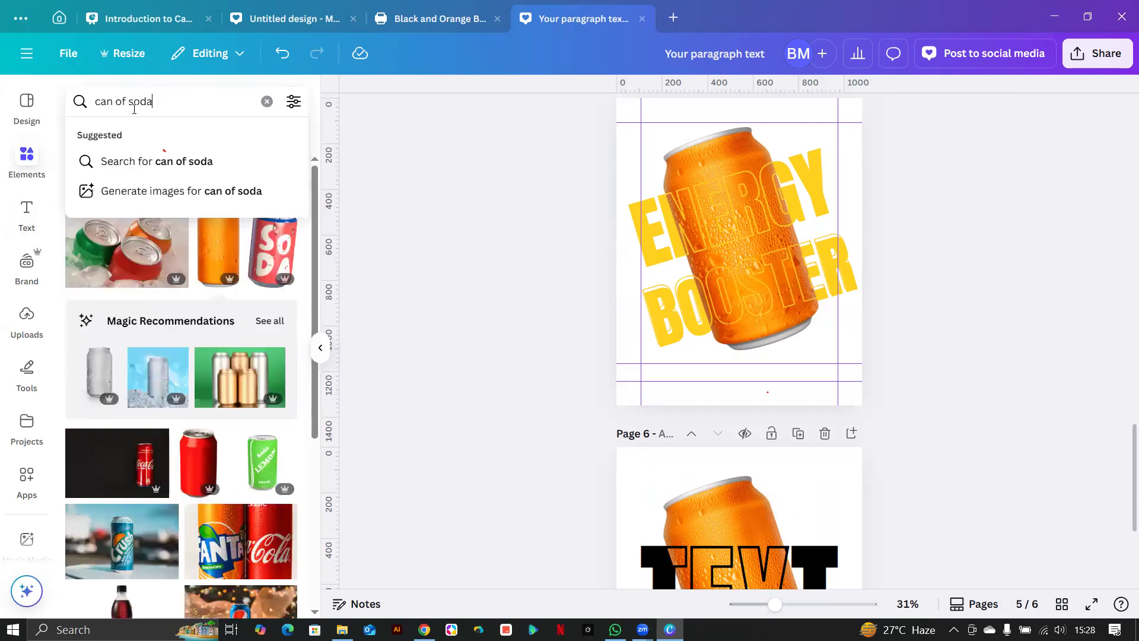
{"action": "triple_click", "coordinate": [135, 106]}
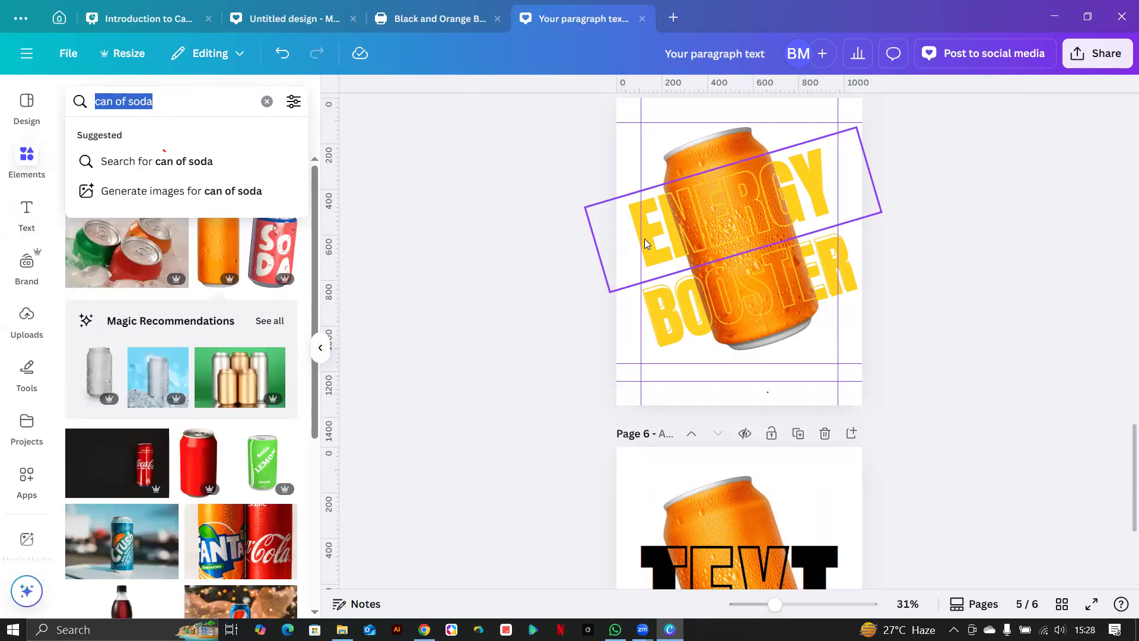
{"action": "type", "text": "spa"}
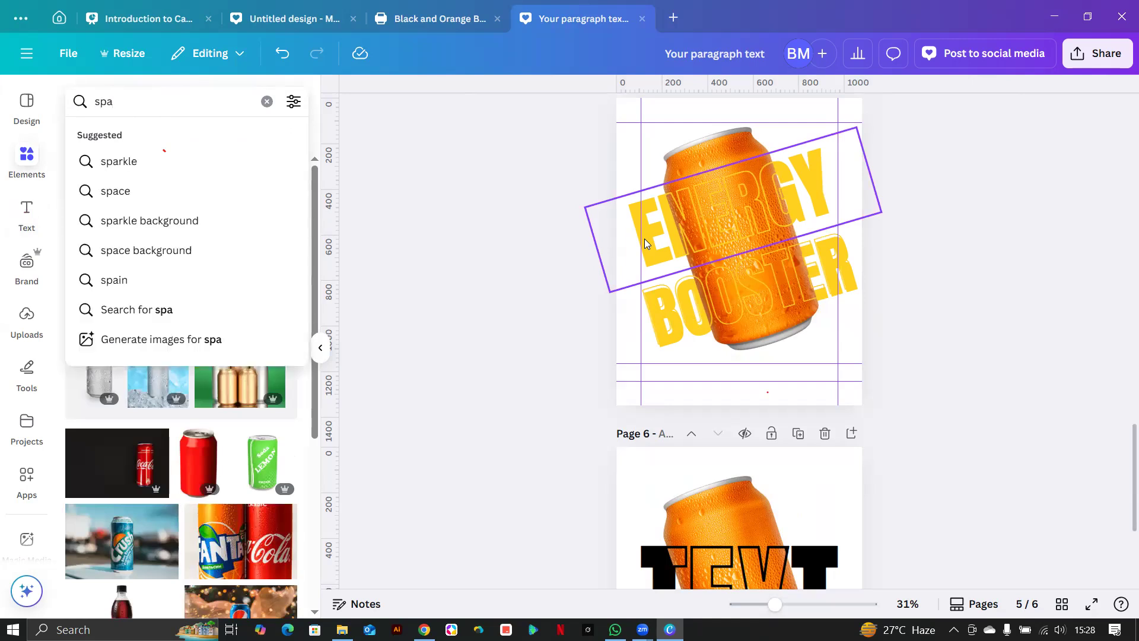
{"action": "type", "text": "sh "}
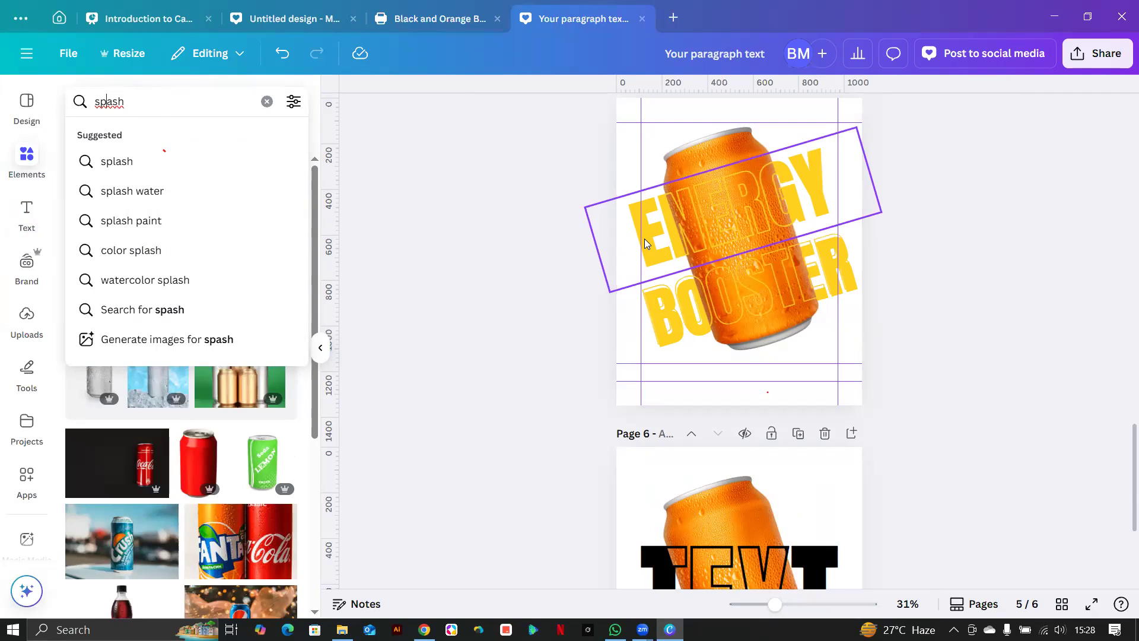
{"action": "type", "text": "l"}
{"action": "type", "text": "bac"}
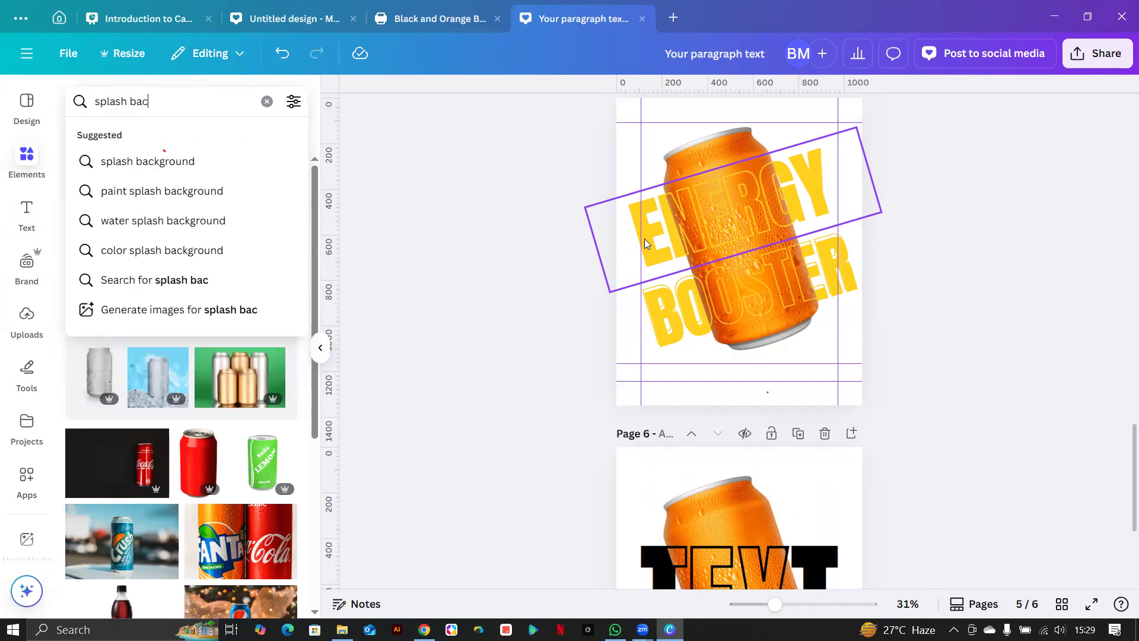
{"action": "type", "text": "kground"}
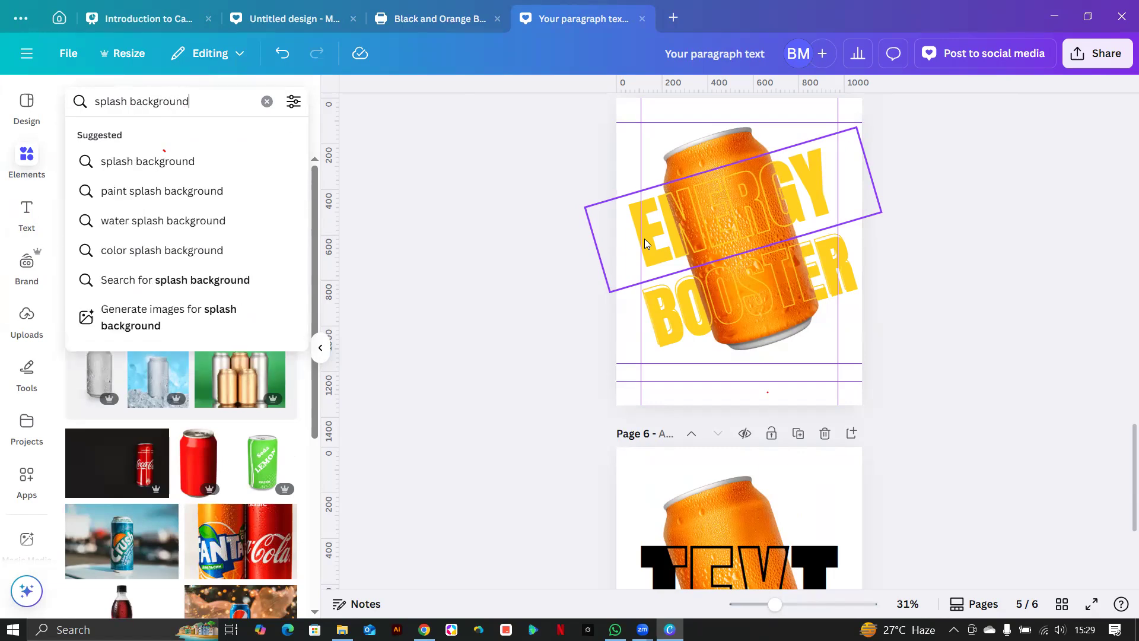
{"action": "key", "text": "Return"}
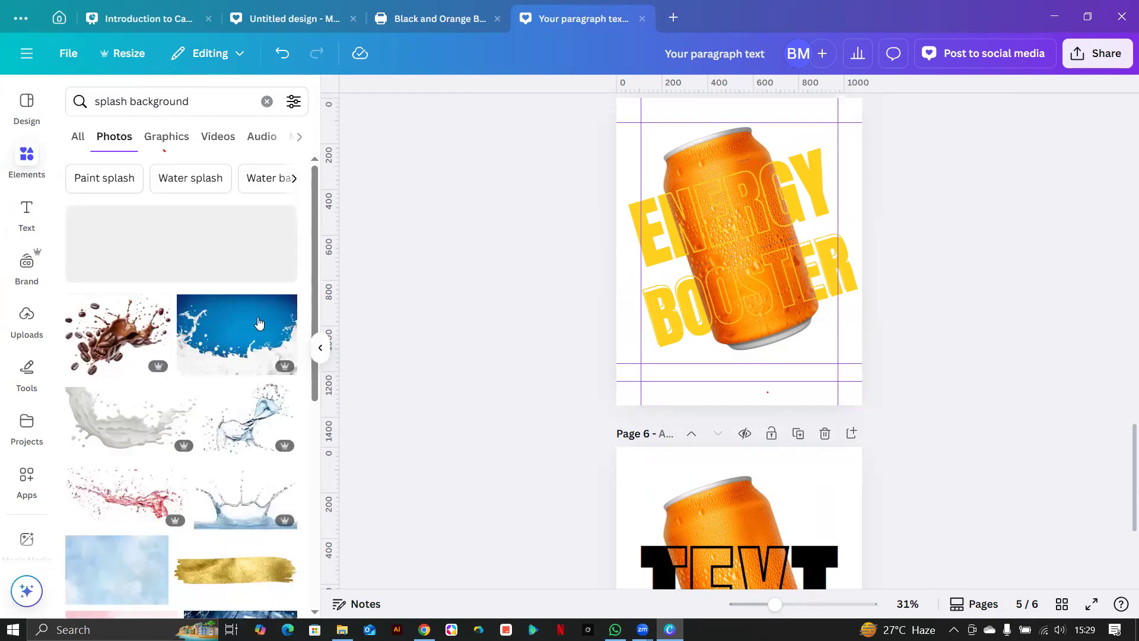
Add the milk-splash photo across page 5's lower half and recolour its blue Bright lemon.
{"action": "left_click", "coordinate": [236, 333]}
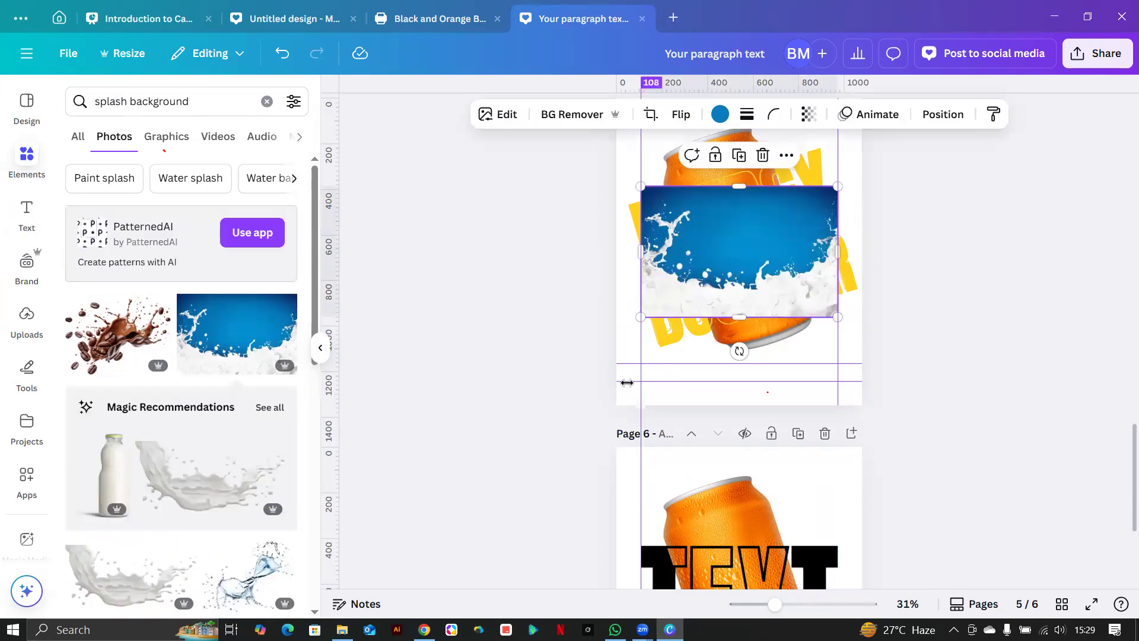
{"action": "left_click_drag", "start_coordinate": [640, 317], "coordinate": [645, 361]}
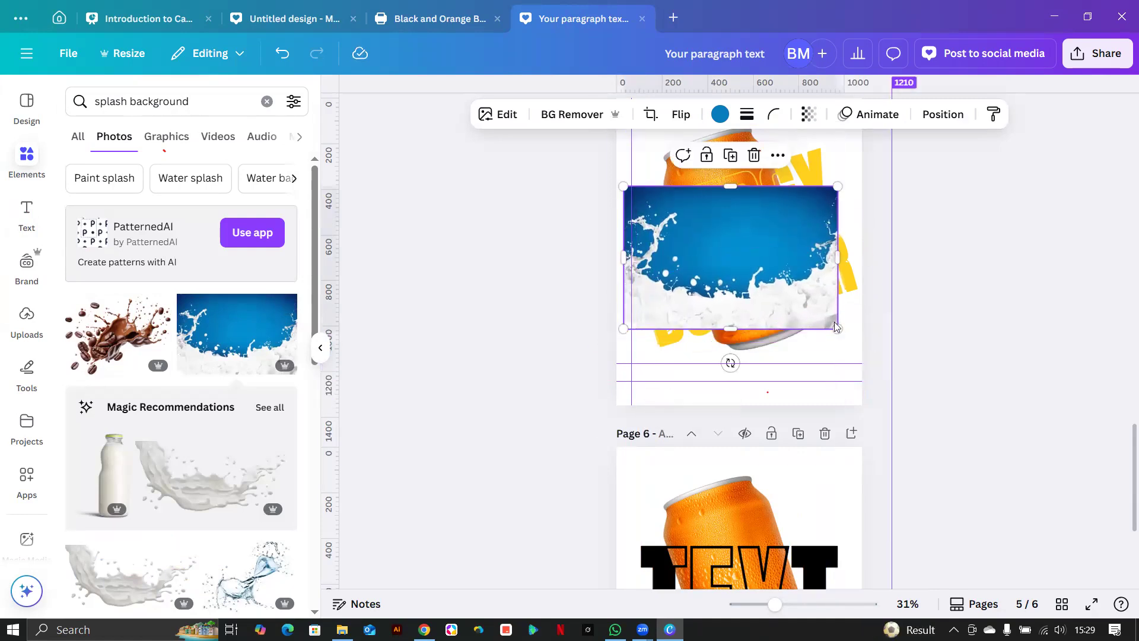
{"action": "left_click_drag", "start_coordinate": [737, 260], "coordinate": [736, 341]}
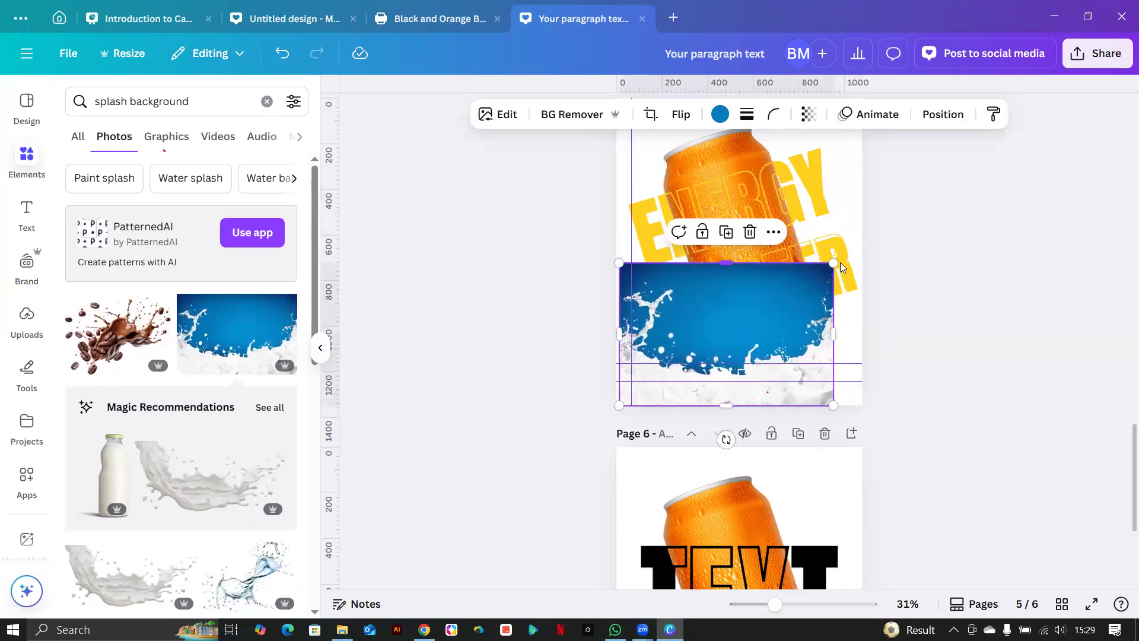
{"action": "left_click_drag", "start_coordinate": [835, 263], "coordinate": [880, 233]}
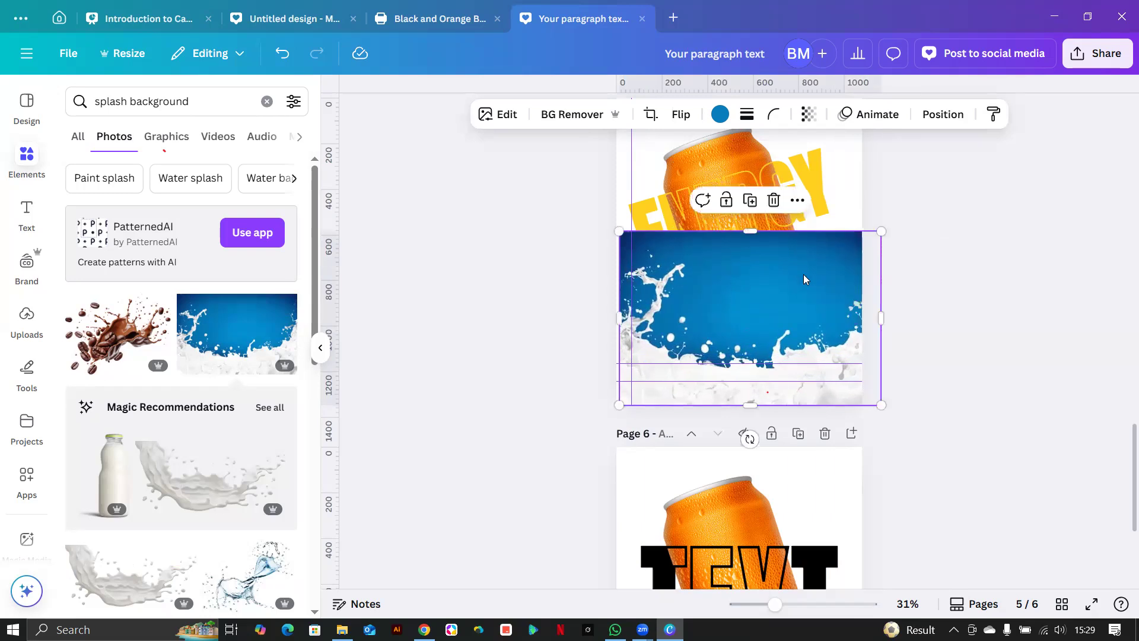
{"action": "left_click_drag", "start_coordinate": [758, 287], "coordinate": [763, 288]}
{"action": "left_click", "coordinate": [720, 114]}
{"action": "left_click", "coordinate": [155, 201]}
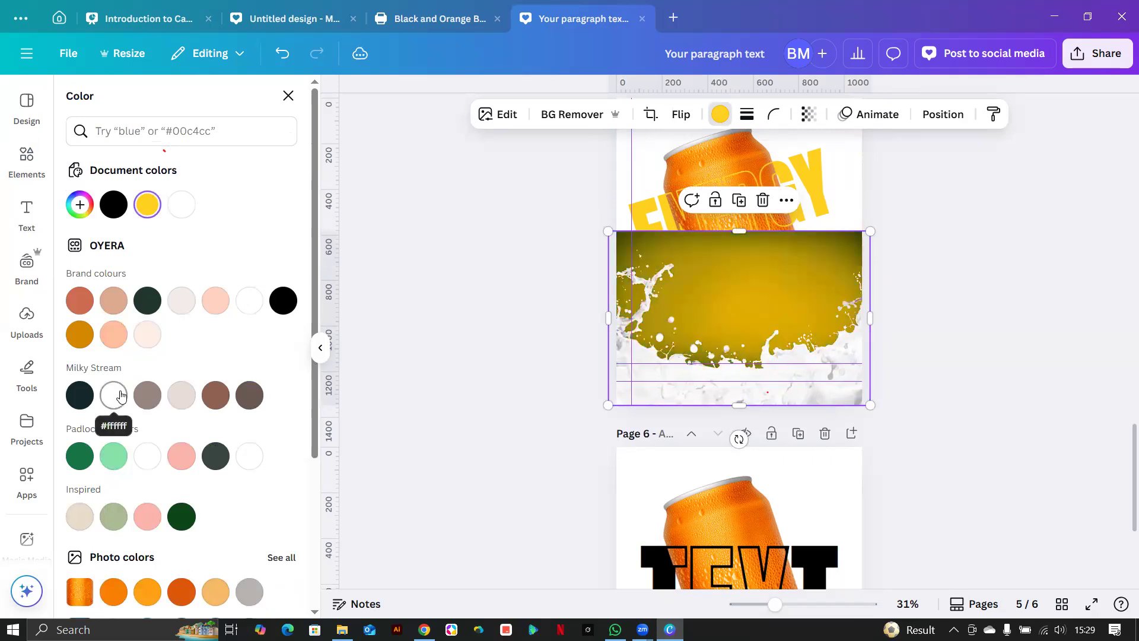
Send the yellow splash behind the can and ENERGY BOOSTER text and shift it slightly.
{"action": "right_click", "coordinate": [735, 325]}
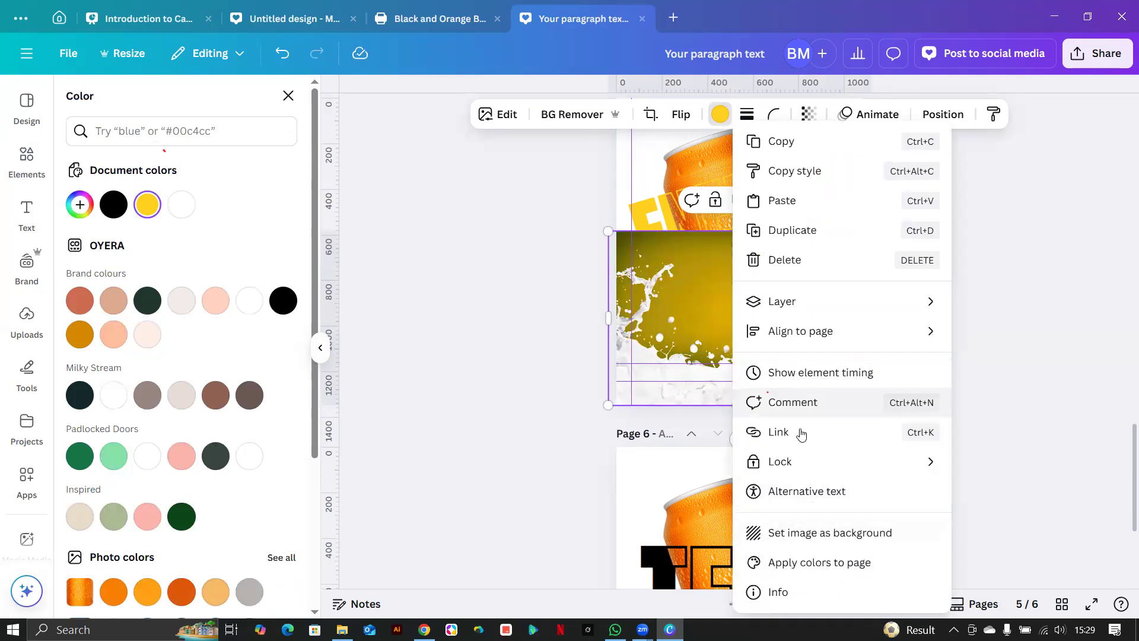
{"action": "left_click", "coordinate": [681, 320]}
{"action": "key", "text": "ctrl+["}
{"action": "key", "text": "ctrl+["}
{"action": "key", "text": "ctrl+["}
{"action": "key", "text": "ctrl+["}
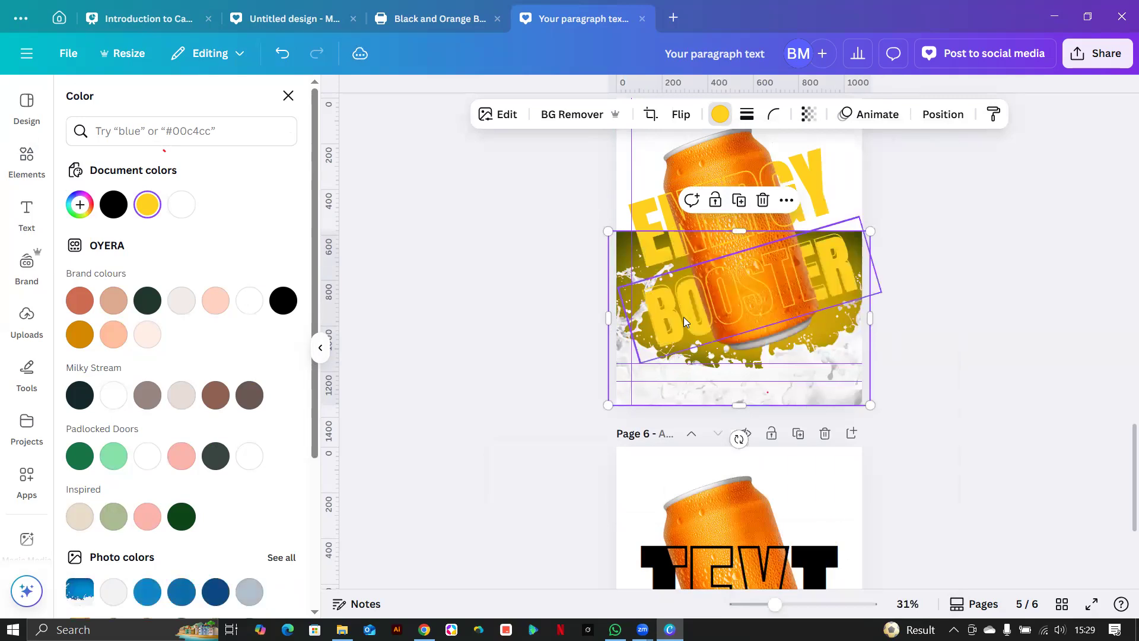
{"action": "left_click_drag", "start_coordinate": [820, 346], "coordinate": [816, 405]}
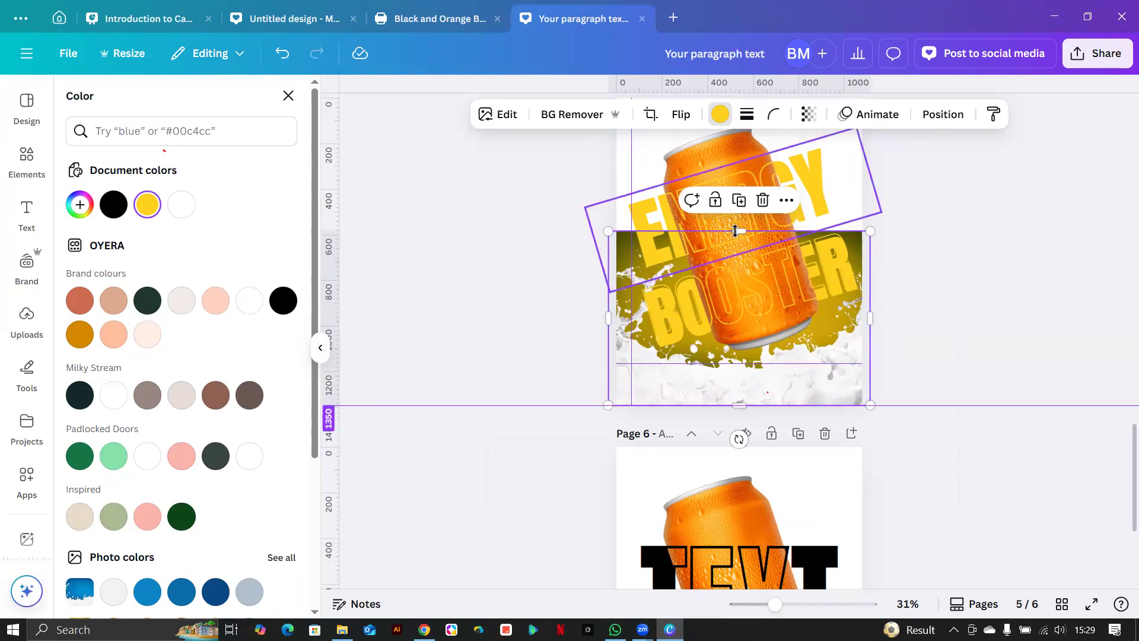
{"action": "left_click", "coordinate": [502, 114]}
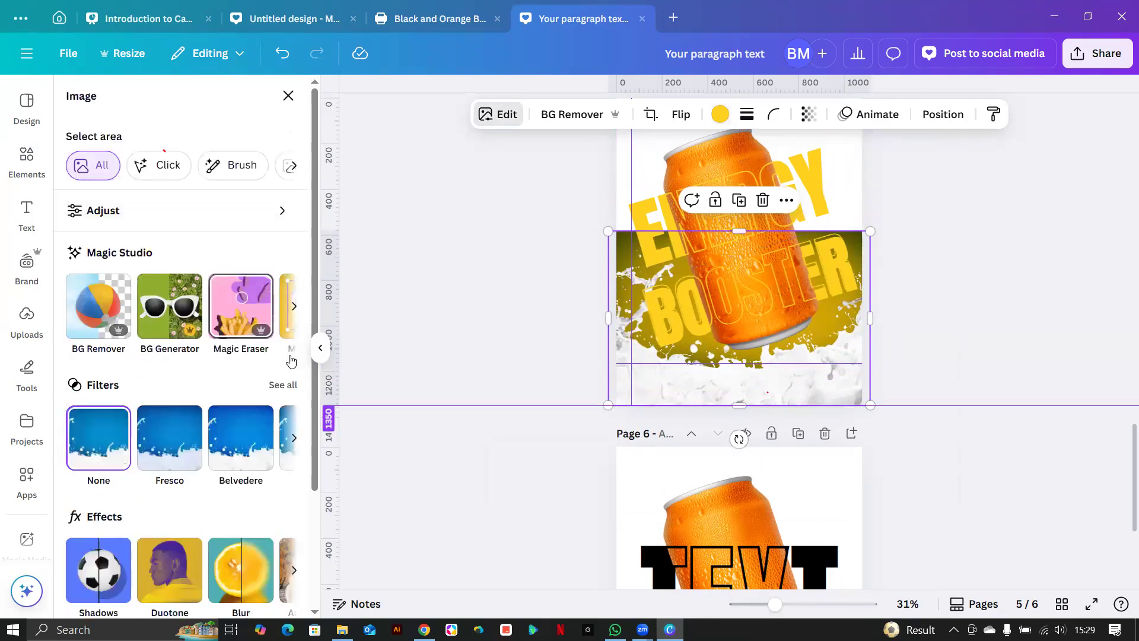
Magic Expand the splash photo to fill the whole page 5 and accept a result.
{"action": "left_click", "coordinate": [293, 308]}
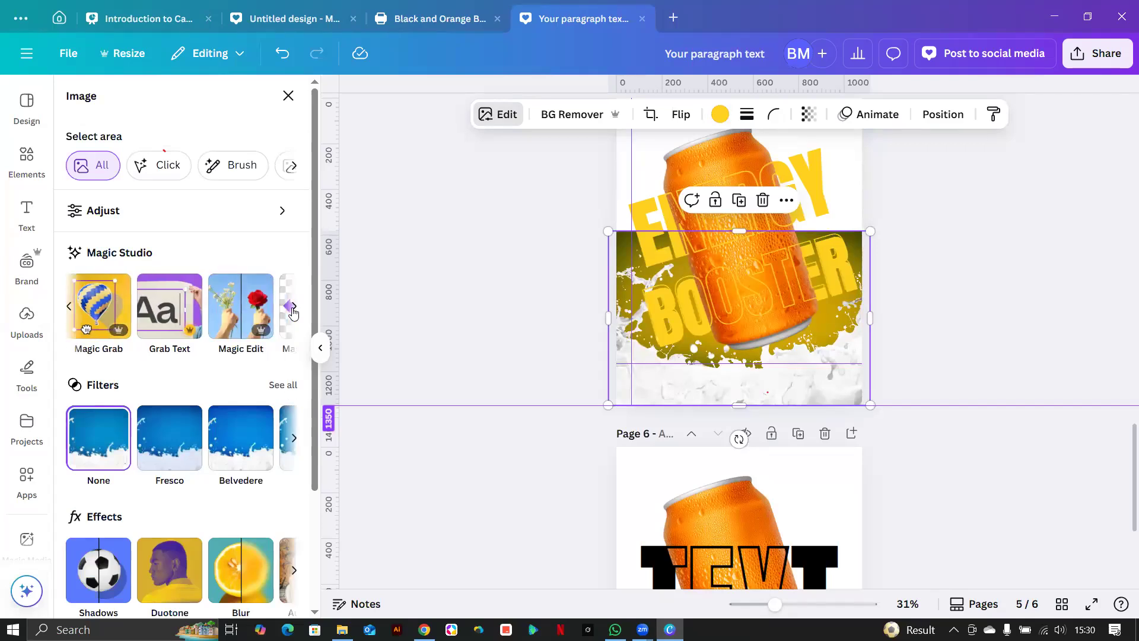
{"action": "left_click", "coordinate": [293, 310]}
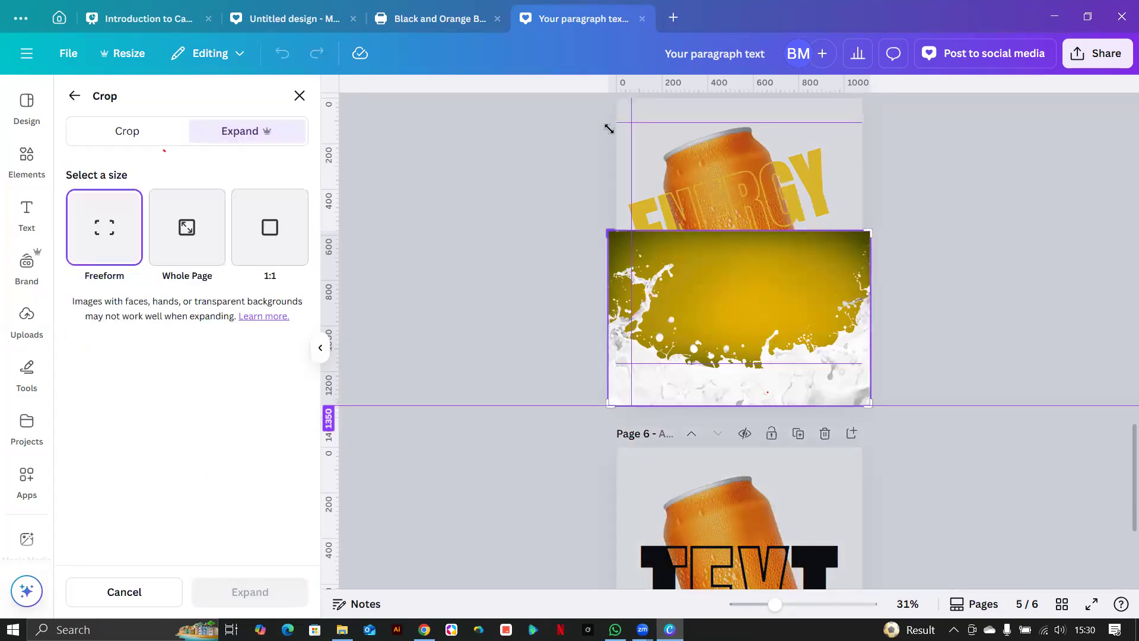
{"action": "left_click_drag", "start_coordinate": [609, 129], "coordinate": [619, 86]}
{"action": "left_click_drag", "start_coordinate": [735, 401], "coordinate": [736, 406]}
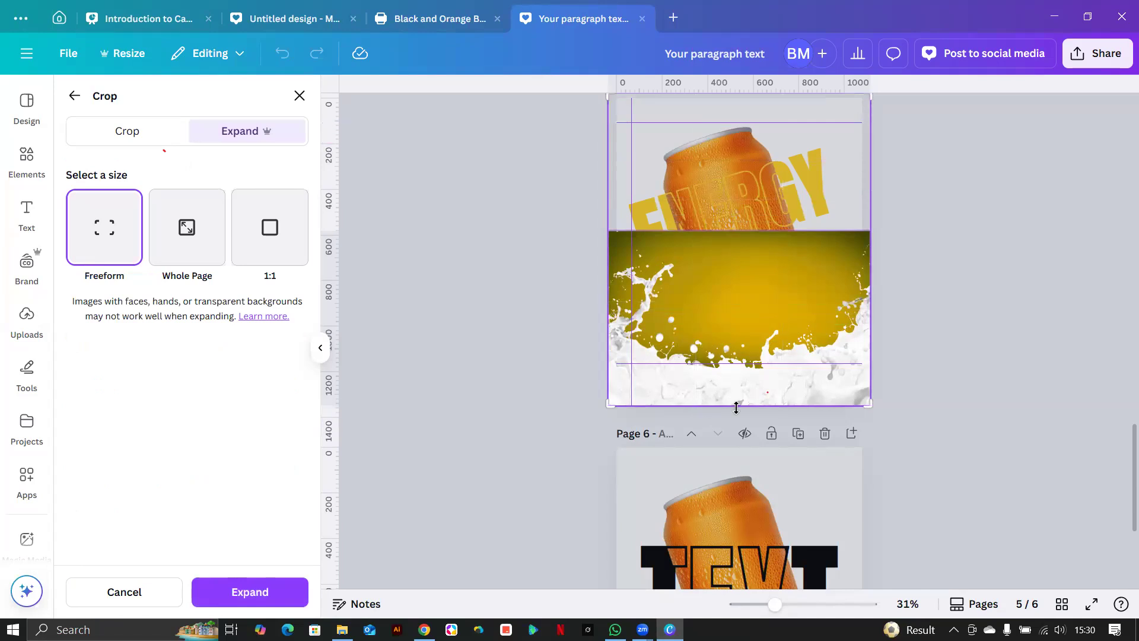
{"action": "left_click_drag", "start_coordinate": [610, 404], "coordinate": [603, 433]}
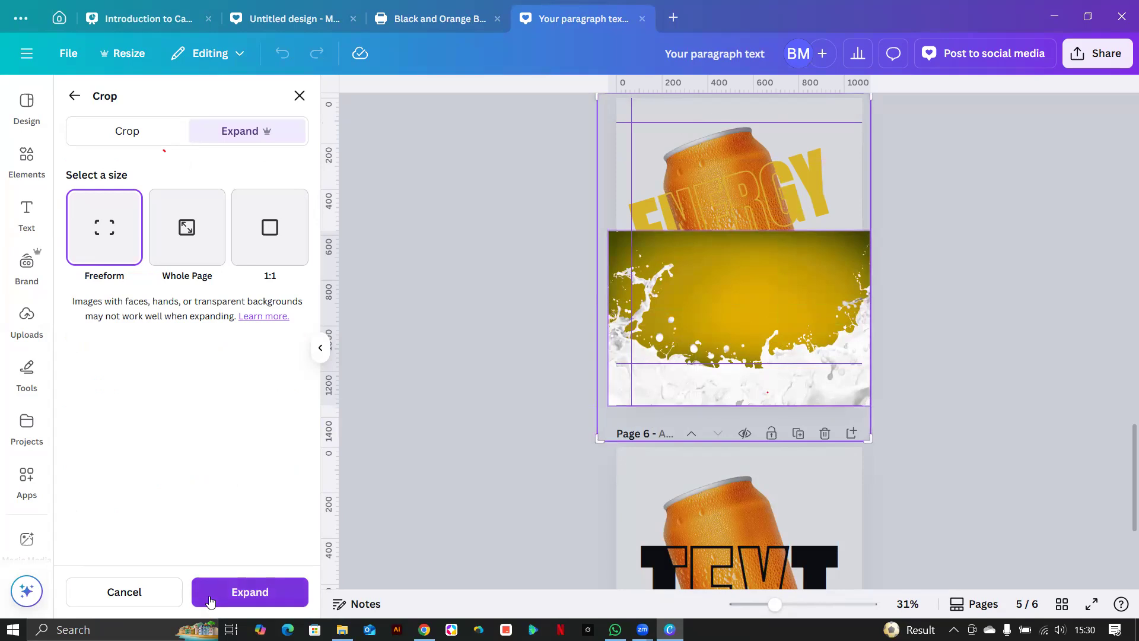
{"action": "left_click", "coordinate": [209, 593]}
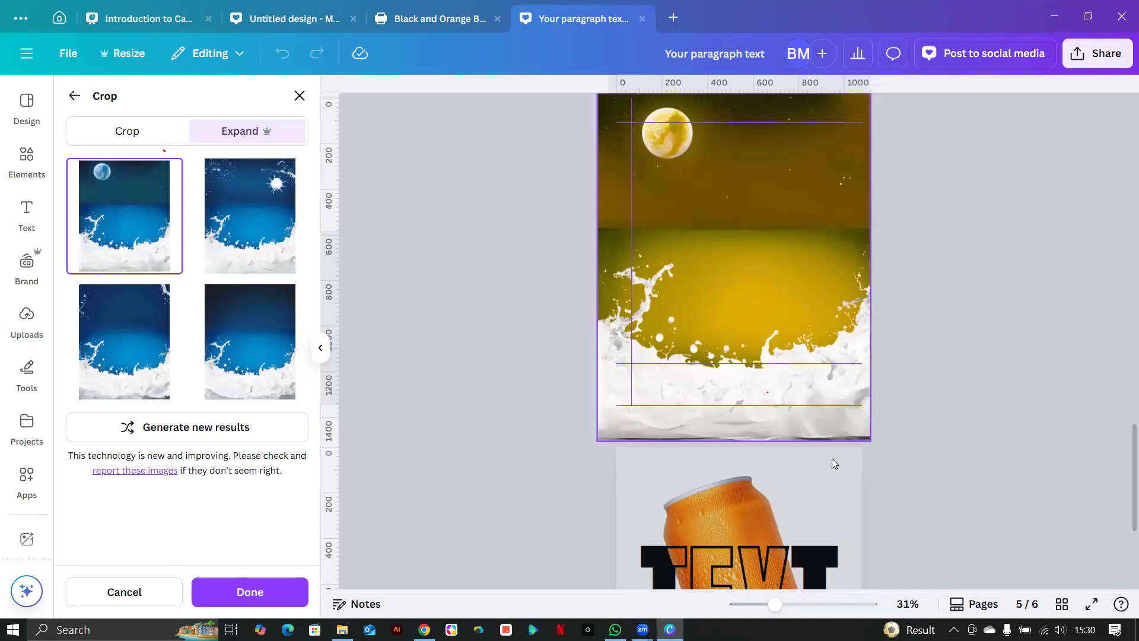
{"action": "left_click", "coordinate": [991, 354]}
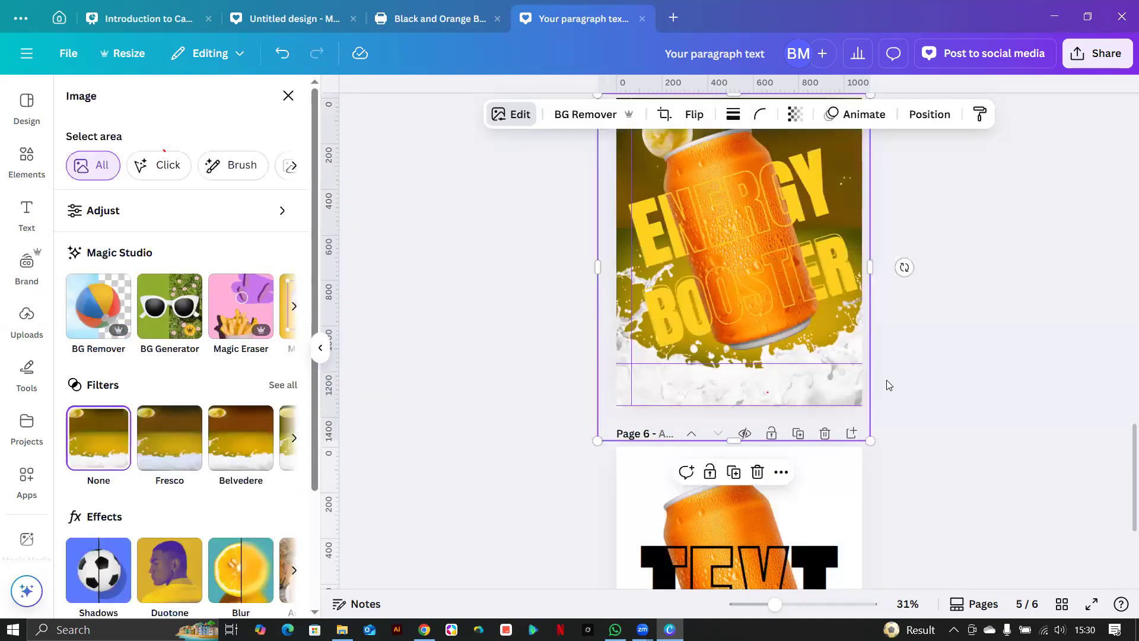
{"action": "scroll", "coordinate": [886, 385], "scroll_direction": "up", "scroll_amount": 2}
{"action": "left_click", "coordinate": [869, 478]}
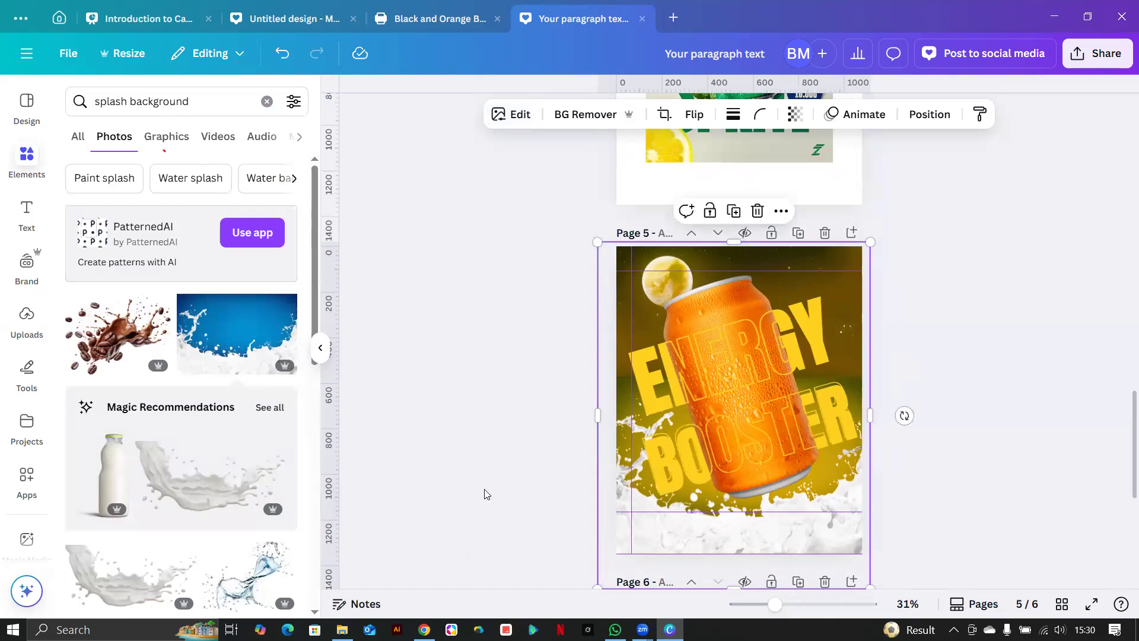
Remove the three ruler guides from page 5, undoing an accidental deletion of the splash.
{"action": "left_click_drag", "start_coordinate": [692, 507], "coordinate": [666, 512]}
{"action": "key", "text": "Delete"}
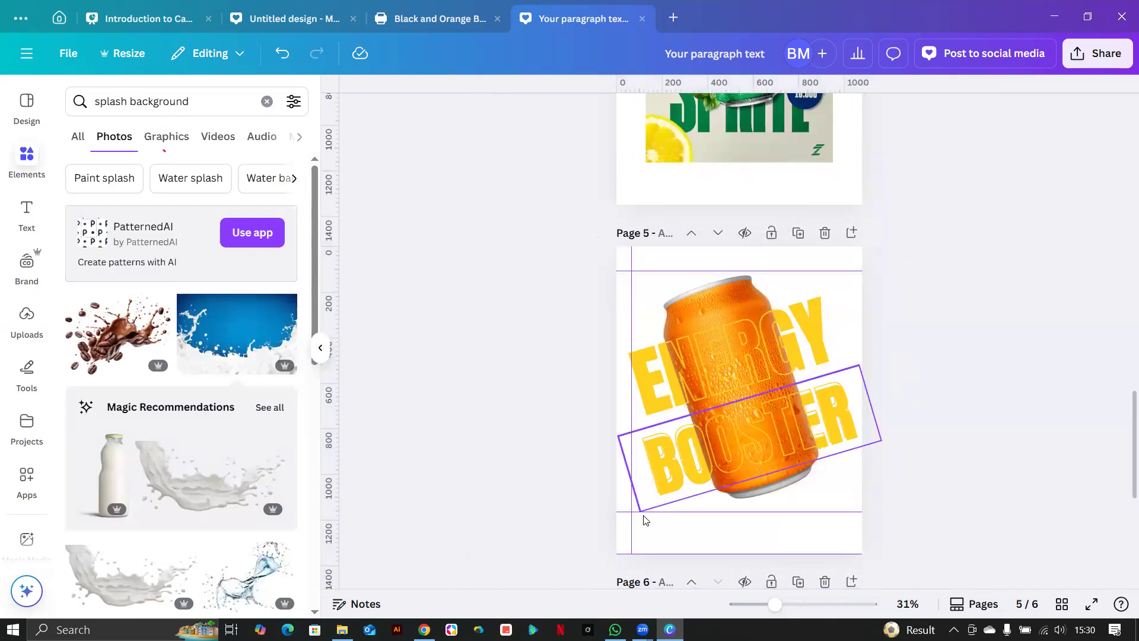
{"action": "key", "text": "ctrl+z"}
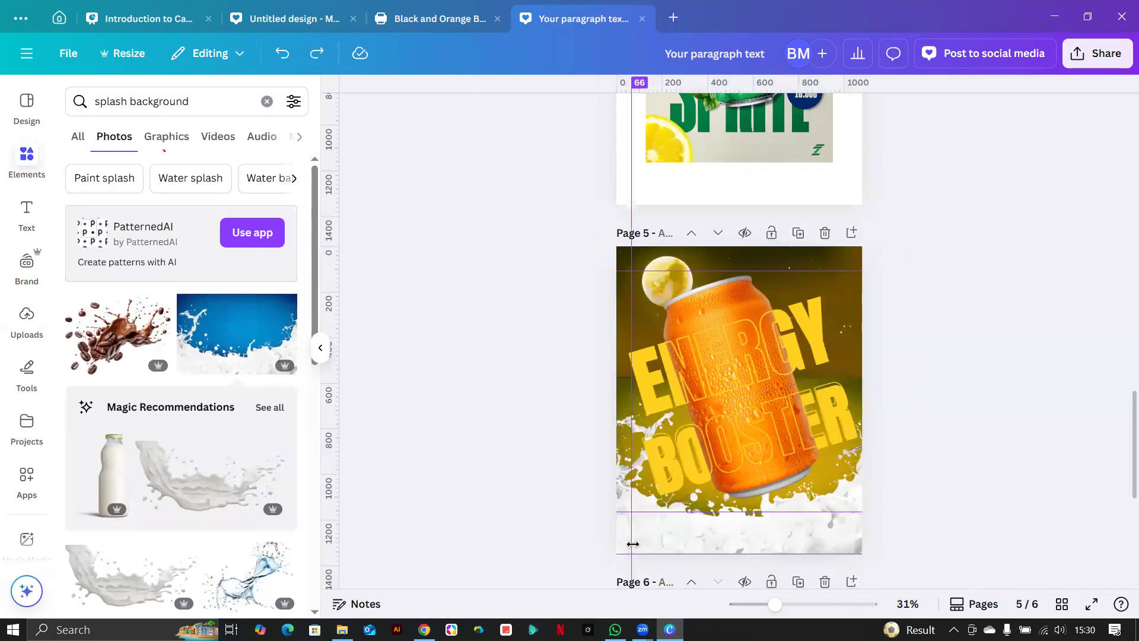
{"action": "left_click_drag", "start_coordinate": [634, 544], "coordinate": [448, 536]}
{"action": "left_click_drag", "start_coordinate": [758, 512], "coordinate": [759, 599]}
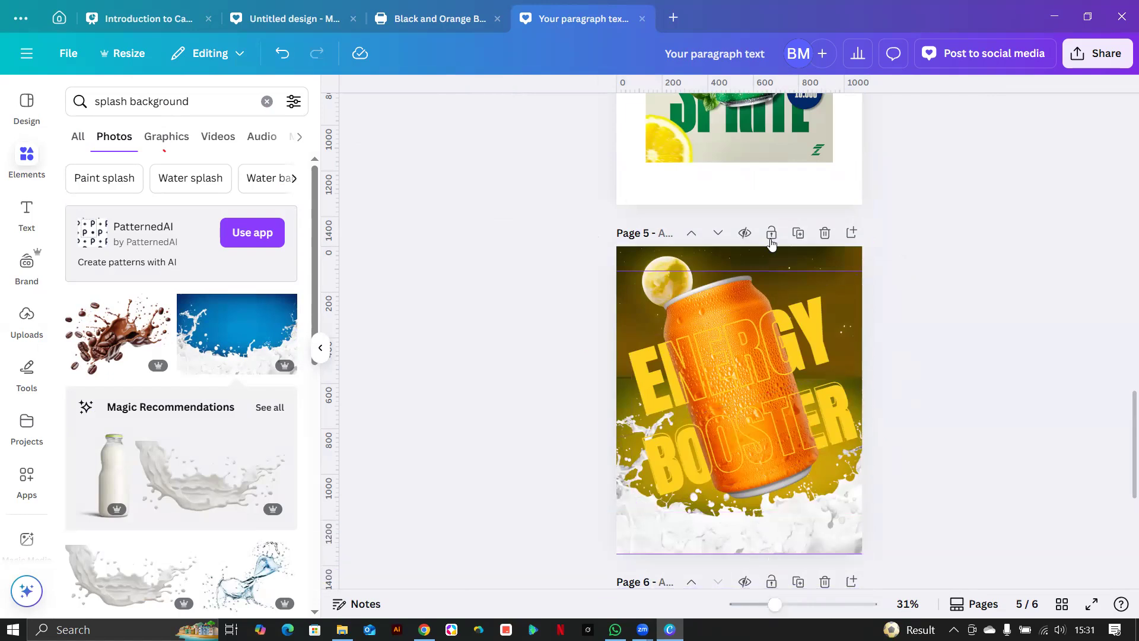
{"action": "left_click_drag", "start_coordinate": [768, 270], "coordinate": [749, 127]}
Zoom in to inspect the expanded splash background on page 5.
{"action": "scroll", "coordinate": [947, 473], "scroll_direction": "up", "scroll_amount": 5, "text": "ctrl"}
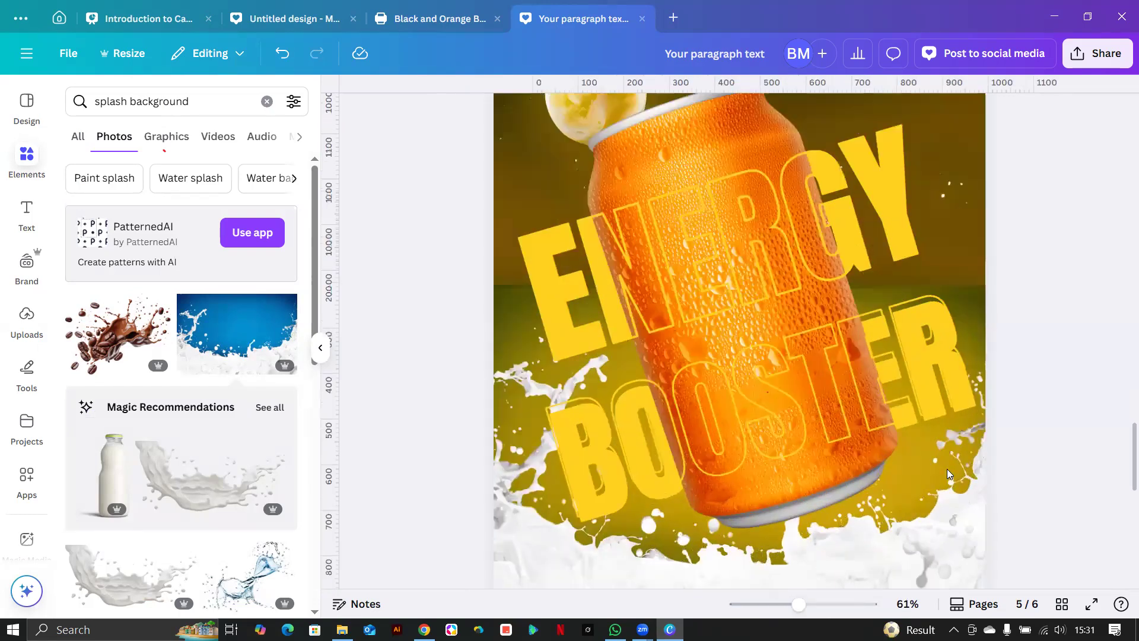
{"action": "scroll", "coordinate": [947, 469], "scroll_direction": "up", "scroll_amount": 1, "text": "ctrl"}
{"action": "scroll", "coordinate": [947, 467], "scroll_direction": "up", "scroll_amount": 3}
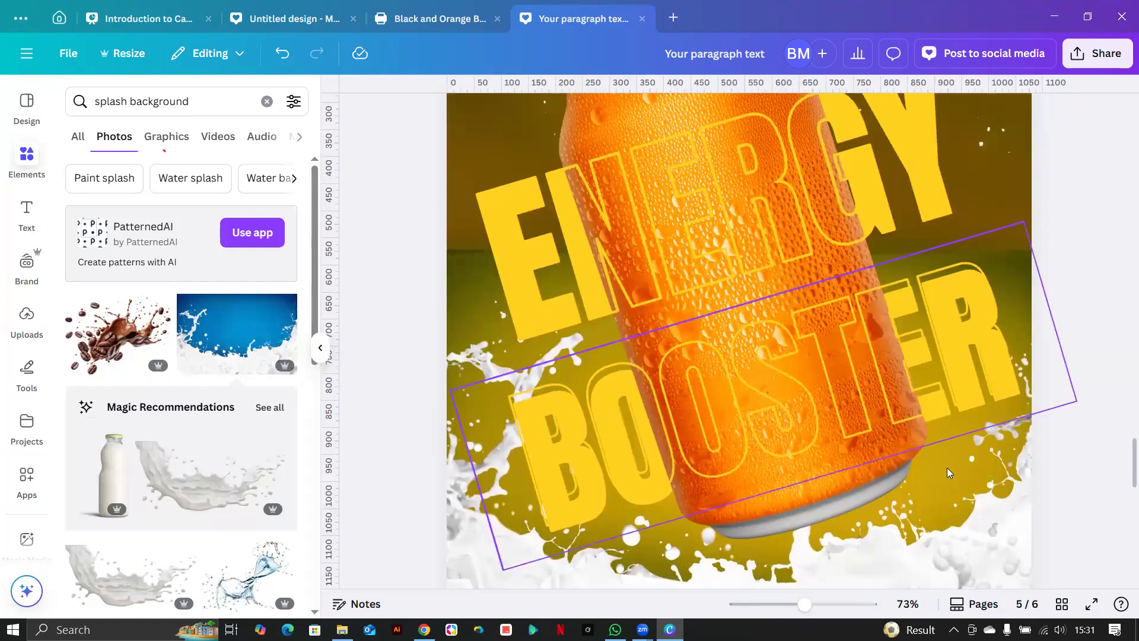
{"action": "scroll", "coordinate": [947, 473], "scroll_direction": "down", "scroll_amount": 3, "text": "ctrl"}
{"action": "scroll", "coordinate": [947, 473], "scroll_direction": "down", "scroll_amount": 4}
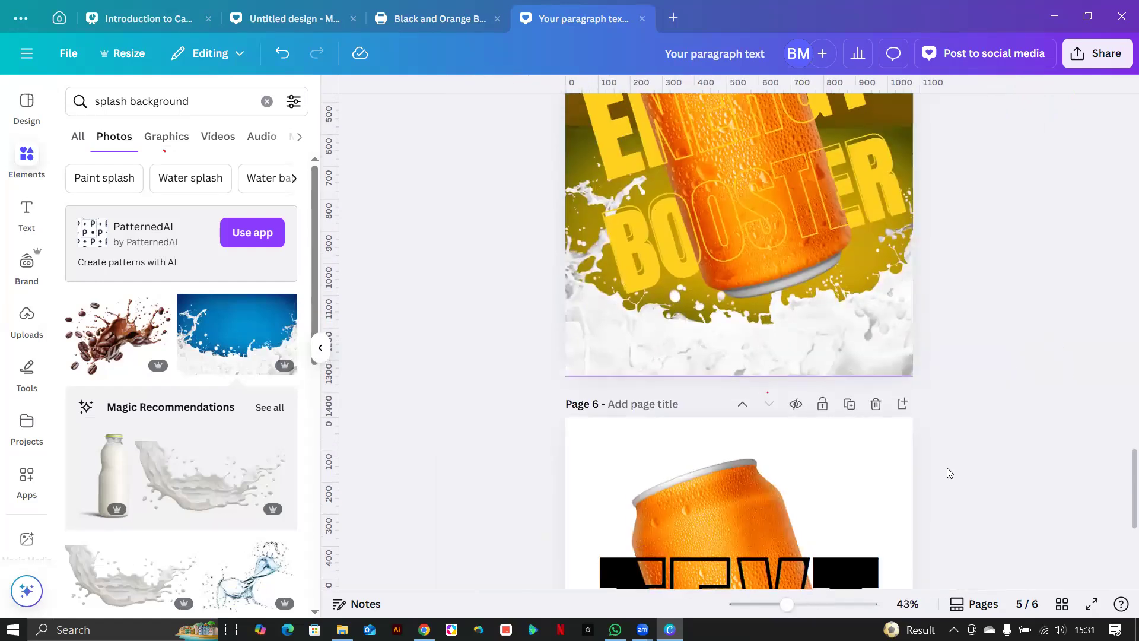
{"action": "scroll", "coordinate": [949, 472], "scroll_direction": "up", "scroll_amount": 5}
{"action": "scroll", "coordinate": [932, 471], "scroll_direction": "down", "scroll_amount": 2}
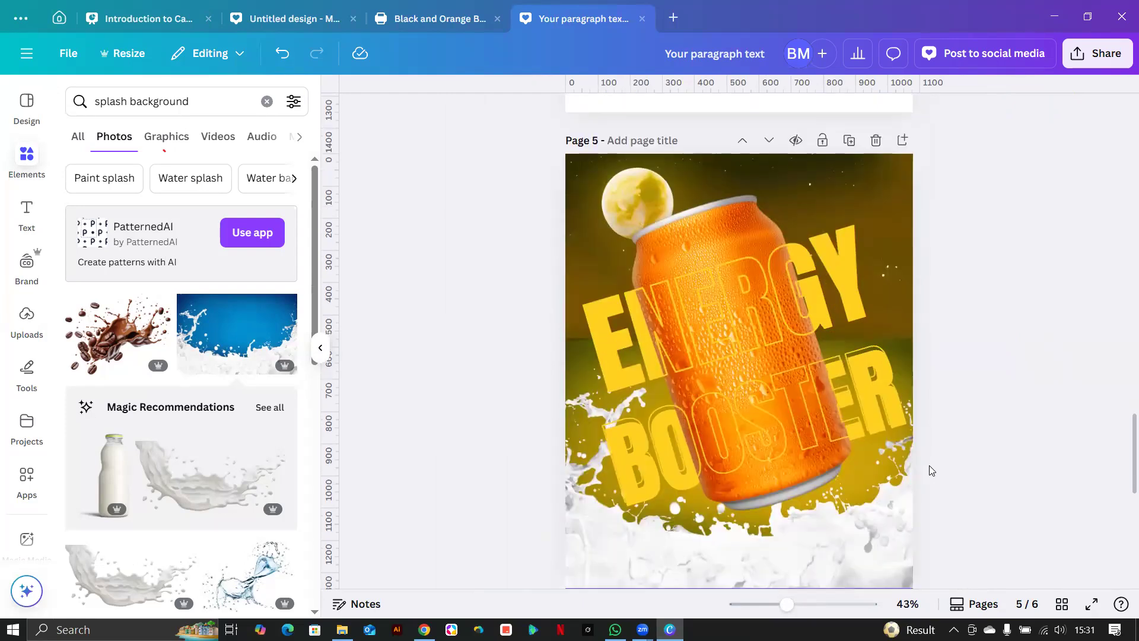
{"action": "scroll", "coordinate": [932, 470], "scroll_direction": "down", "scroll_amount": 2}
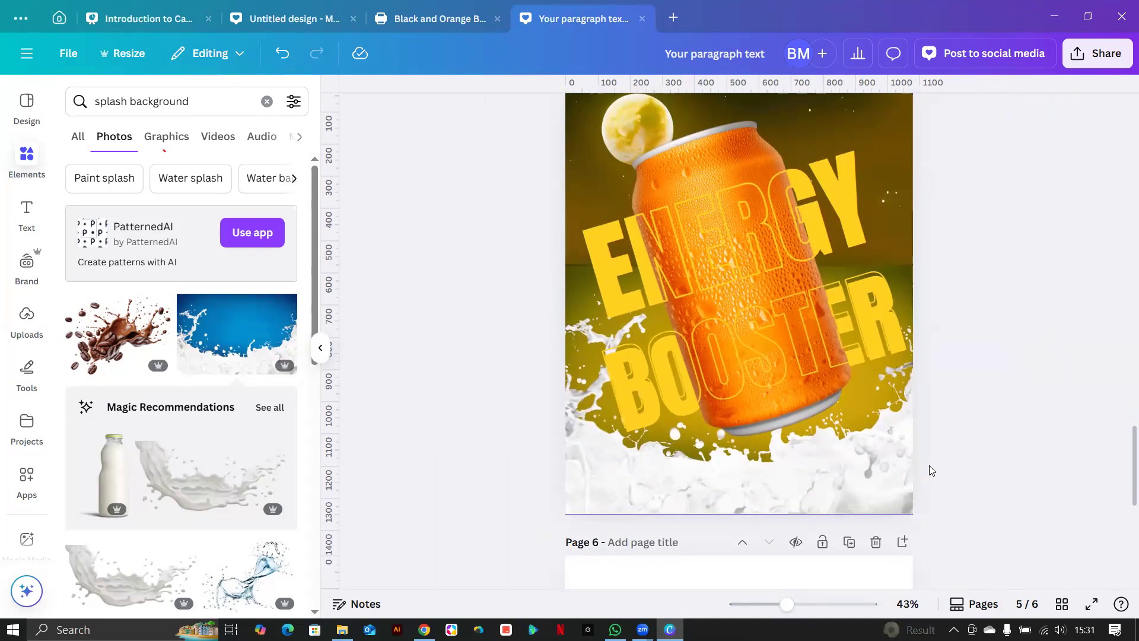
{"action": "left_click", "coordinate": [811, 497]}
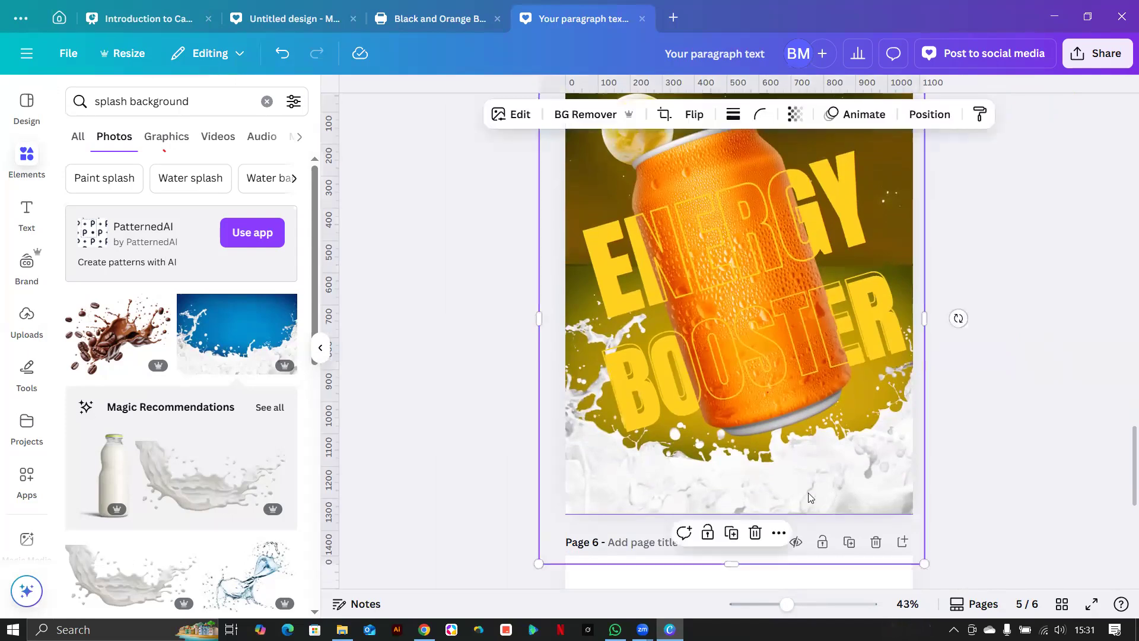
{"action": "scroll", "coordinate": [889, 463], "scroll_direction": "down", "scroll_amount": 5}
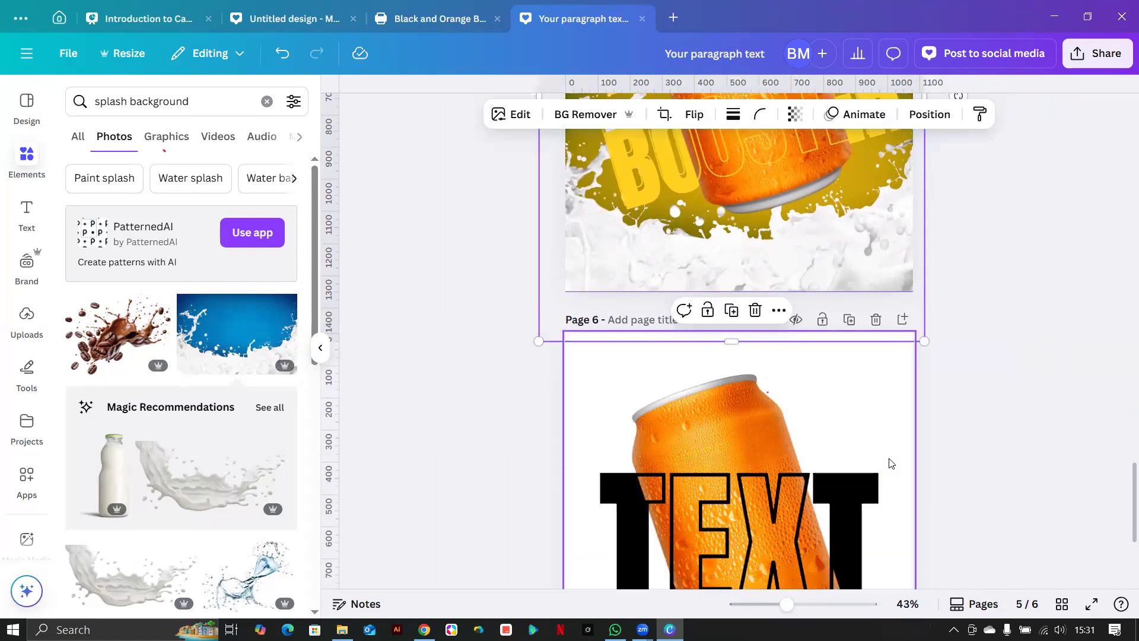
{"action": "scroll", "coordinate": [855, 578], "scroll_direction": "down", "scroll_amount": 4}
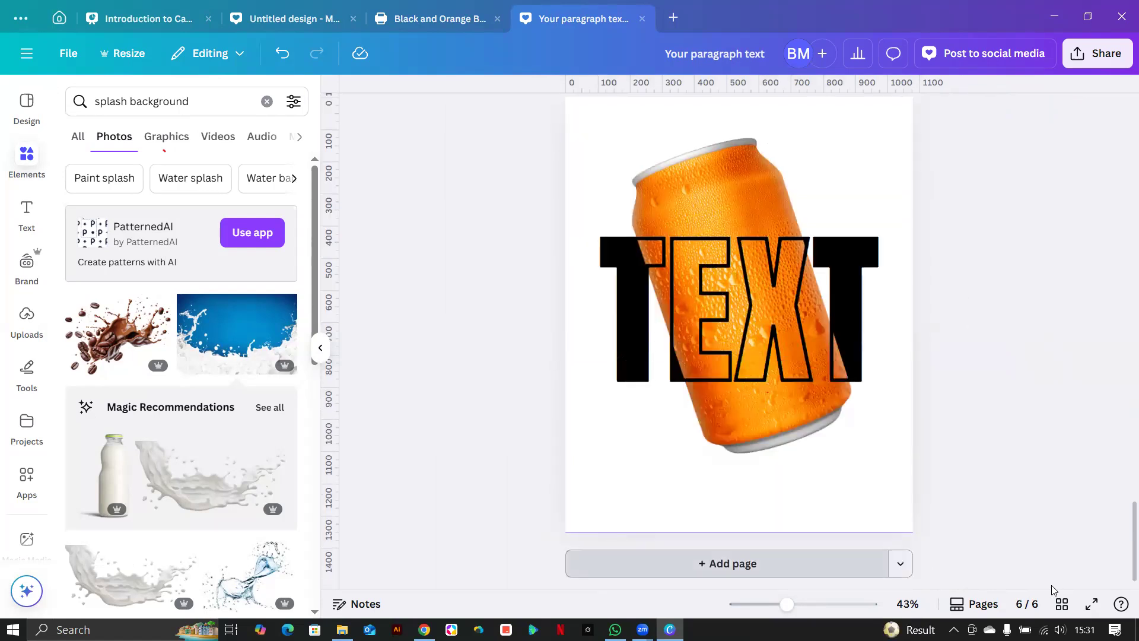
Add a blank page 7 and switch to the Pinterest poster reference in the browser.
{"action": "left_click", "coordinate": [745, 563]}
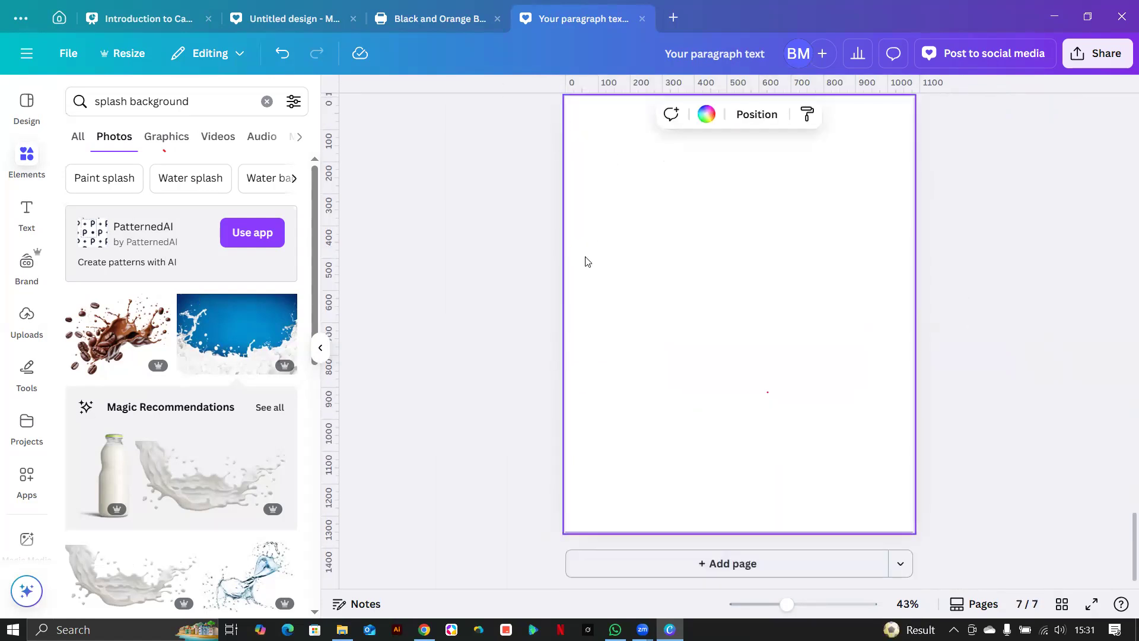
{"action": "scroll", "coordinate": [586, 262], "scroll_direction": "up", "scroll_amount": 15}
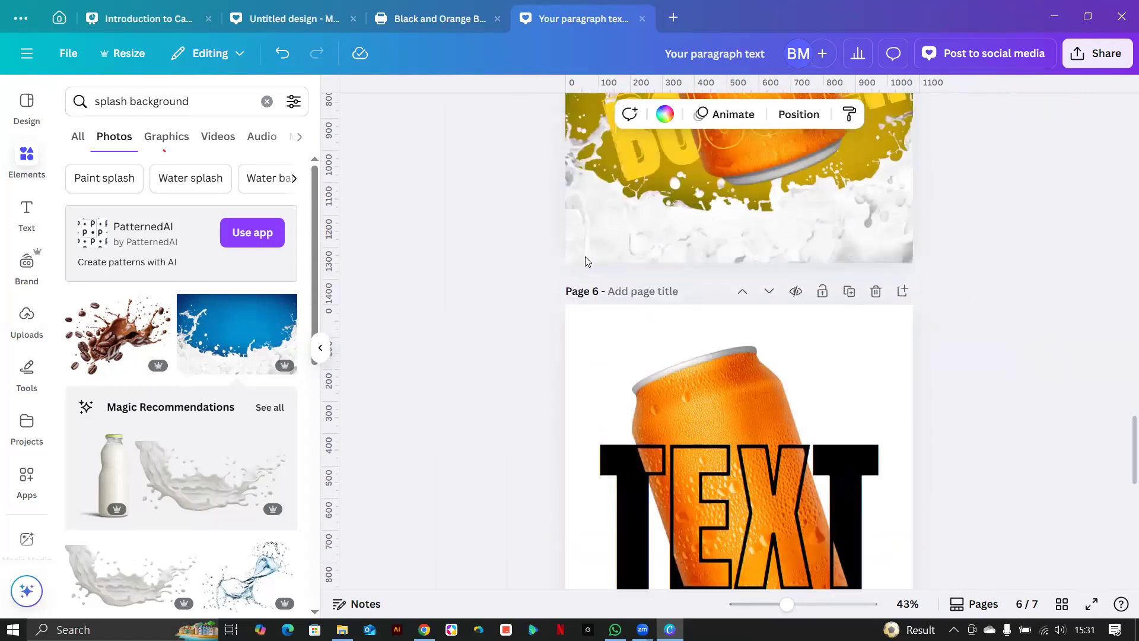
{"action": "scroll", "coordinate": [513, 398], "scroll_direction": "down", "scroll_amount": 5}
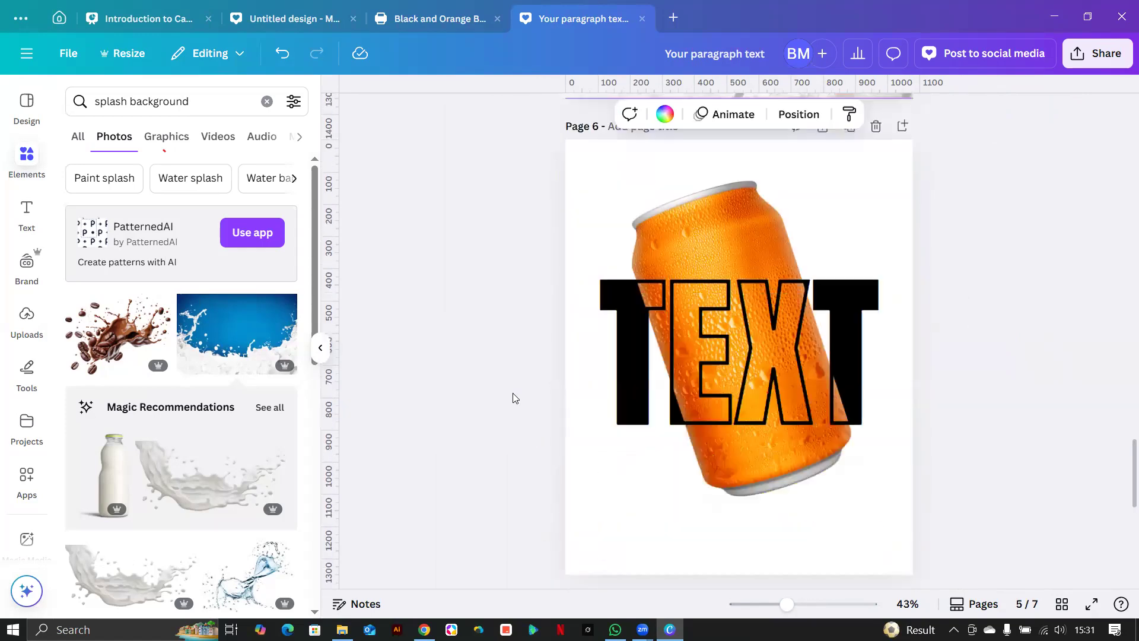
{"action": "scroll", "coordinate": [515, 397], "scroll_direction": "down", "scroll_amount": 7}
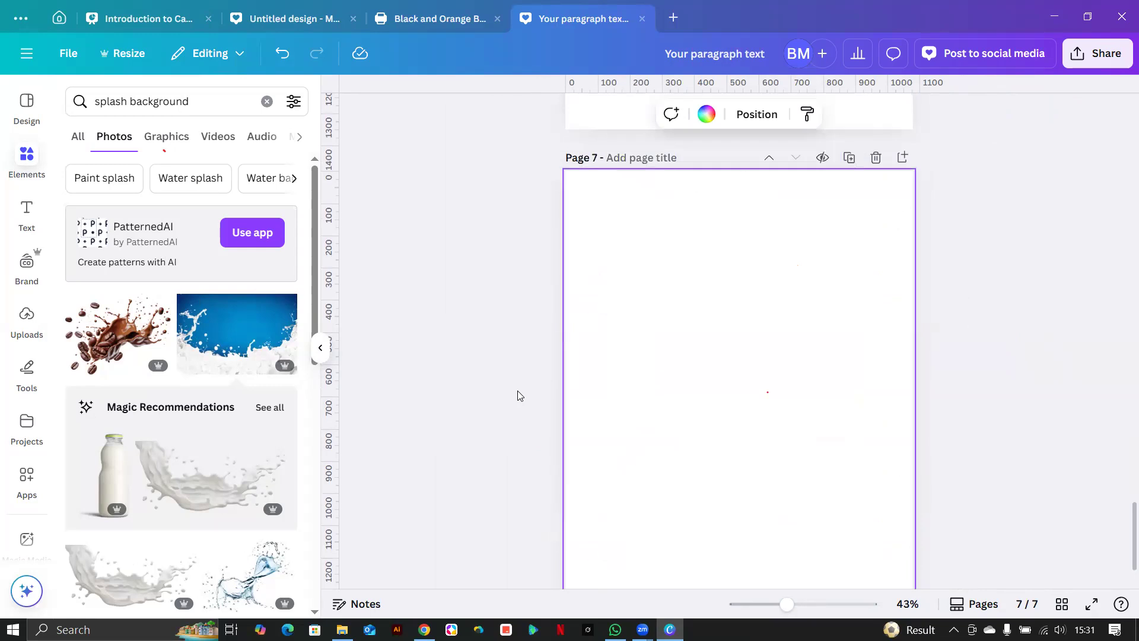
{"action": "left_click", "coordinate": [417, 628]}
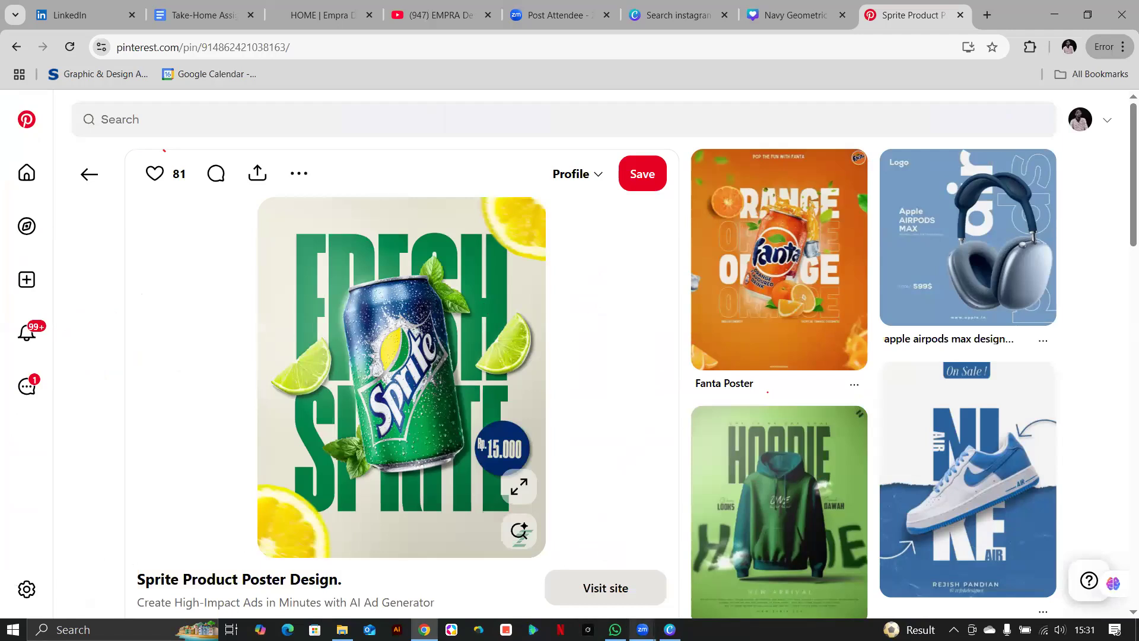
{"action": "left_click", "coordinate": [670, 629]}
{"action": "scroll", "coordinate": [889, 381], "scroll_direction": "up", "scroll_amount": 15}
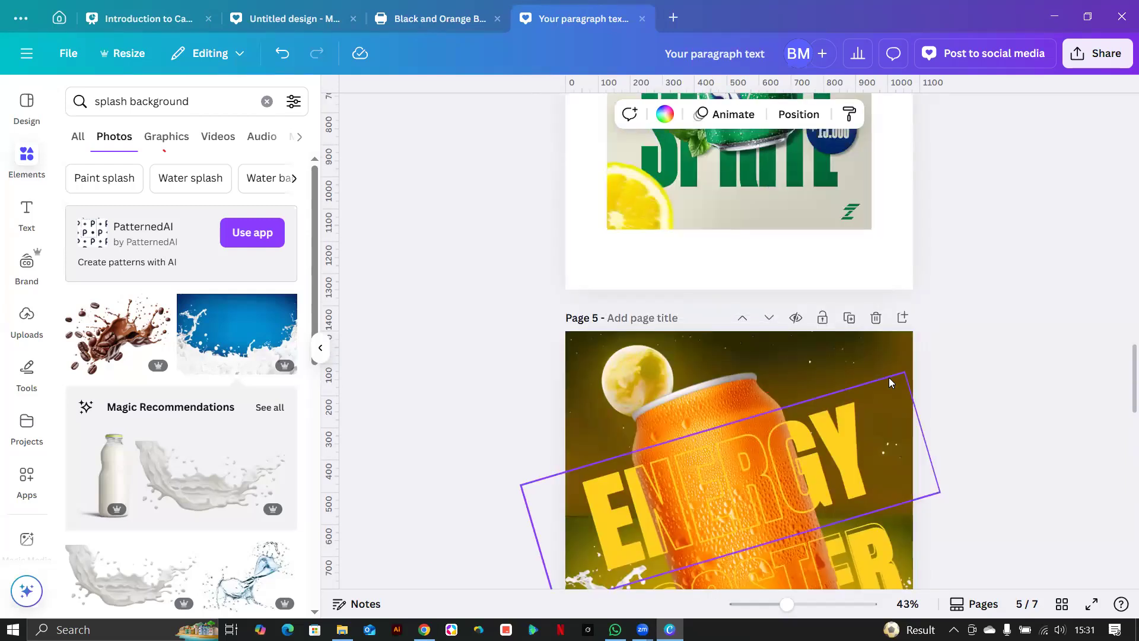
Replace the Elements search with 'orange slices' and run it.
{"action": "scroll", "coordinate": [889, 382], "scroll_direction": "up", "scroll_amount": 5}
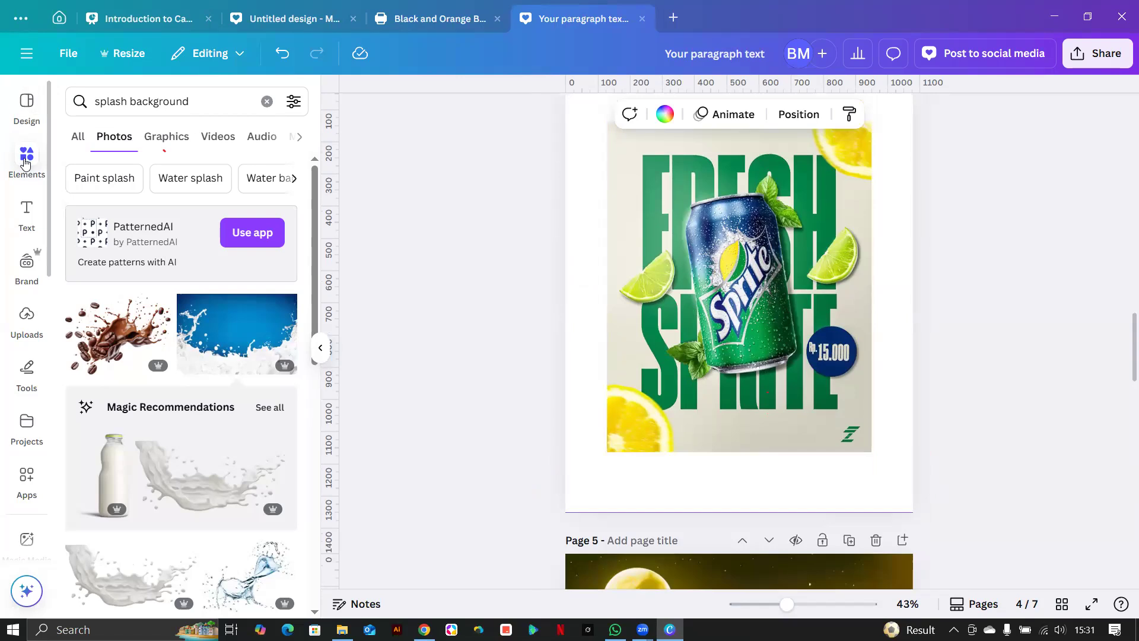
{"action": "left_click", "coordinate": [223, 106]}
{"action": "left_click_drag", "start_coordinate": [193, 107], "coordinate": [71, 111]}
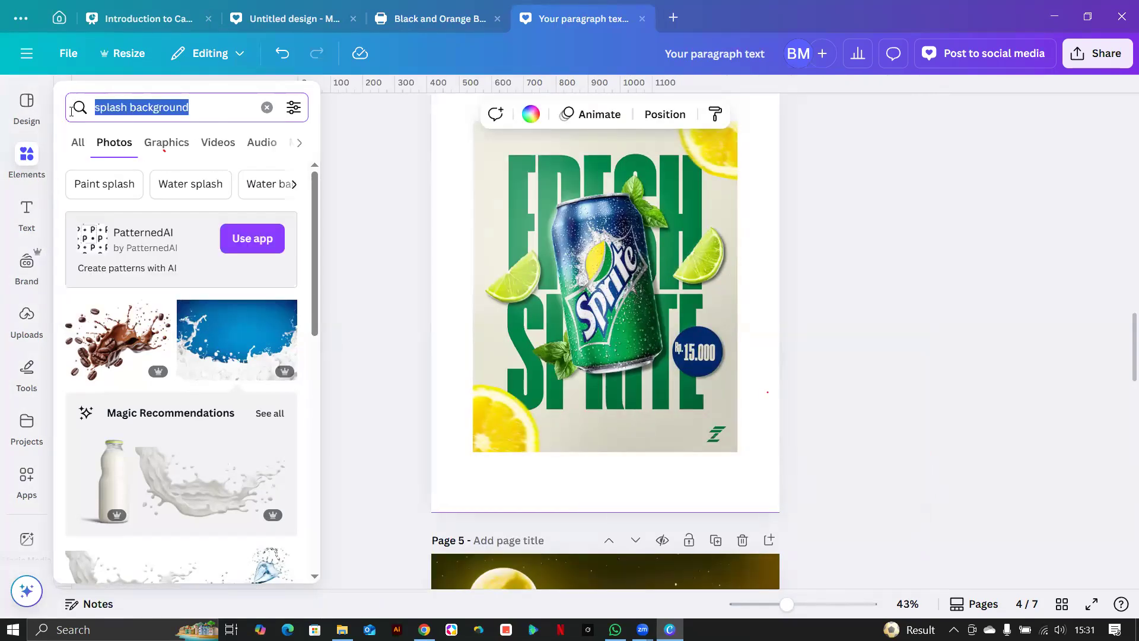
{"action": "type", "text": "orange"}
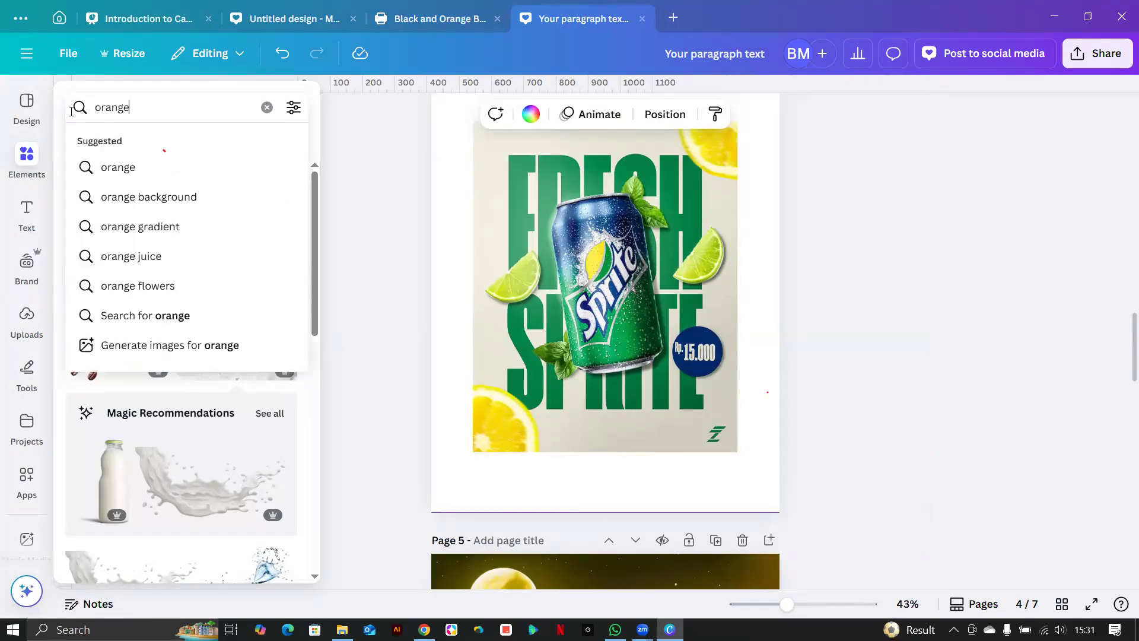
{"action": "type", "text": " slices"}
{"action": "key", "text": "Return"}
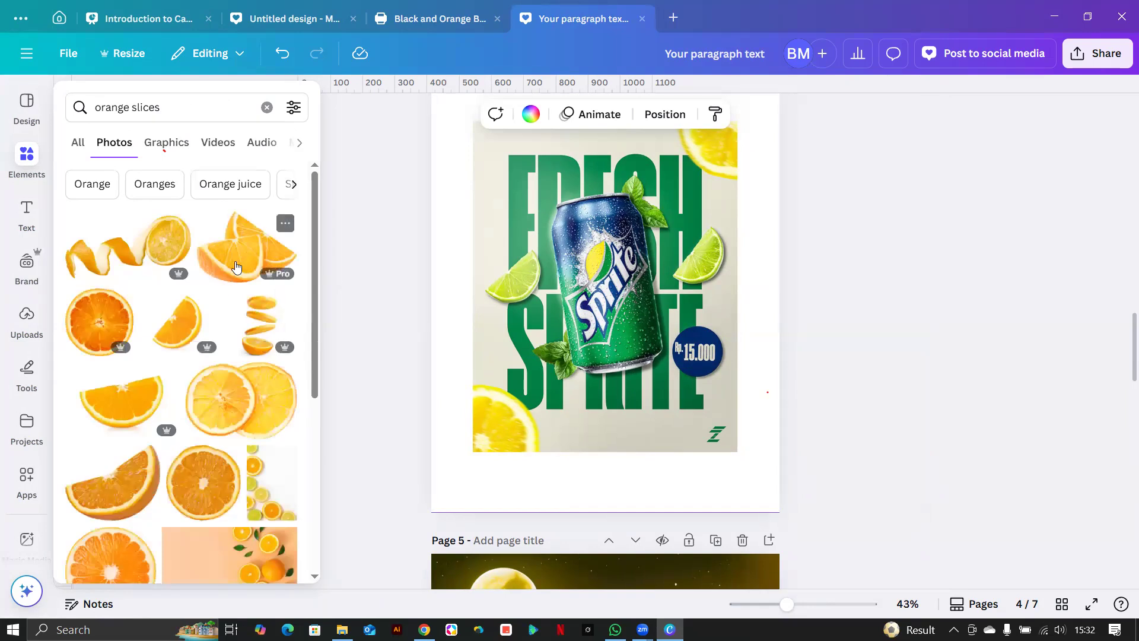
Delete page 5's dark moon-and-splash background image.
{"action": "scroll", "coordinate": [557, 434], "scroll_direction": "down", "scroll_amount": 5}
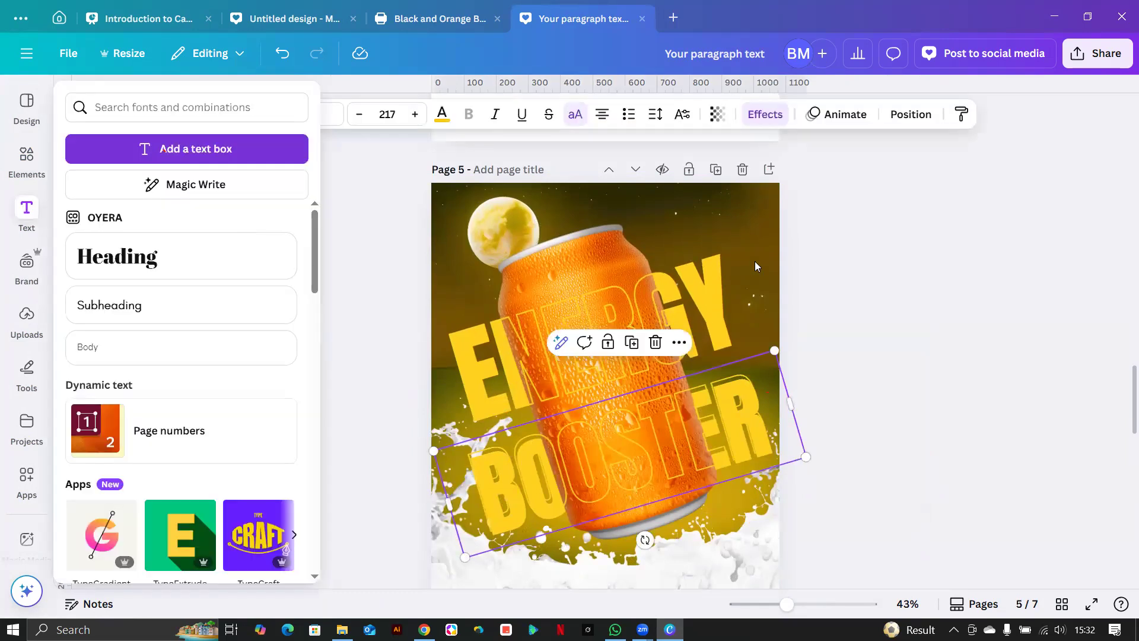
{"action": "left_click", "coordinate": [738, 203]}
{"action": "key", "text": "Delete"}
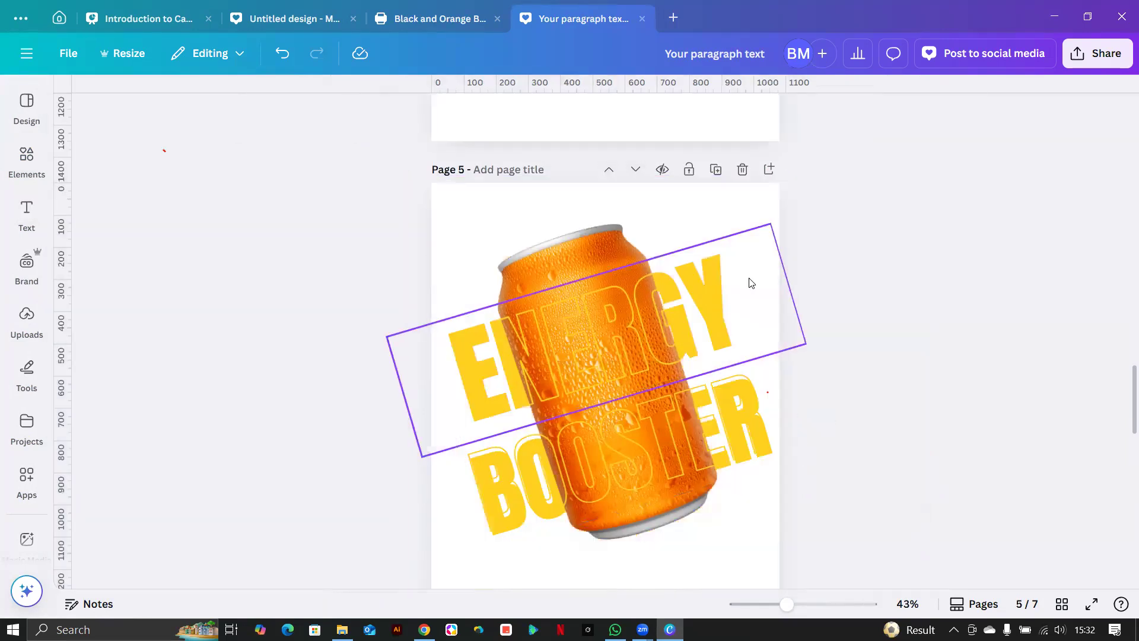
{"action": "scroll", "coordinate": [249, 220], "scroll_direction": "down", "scroll_amount": 5}
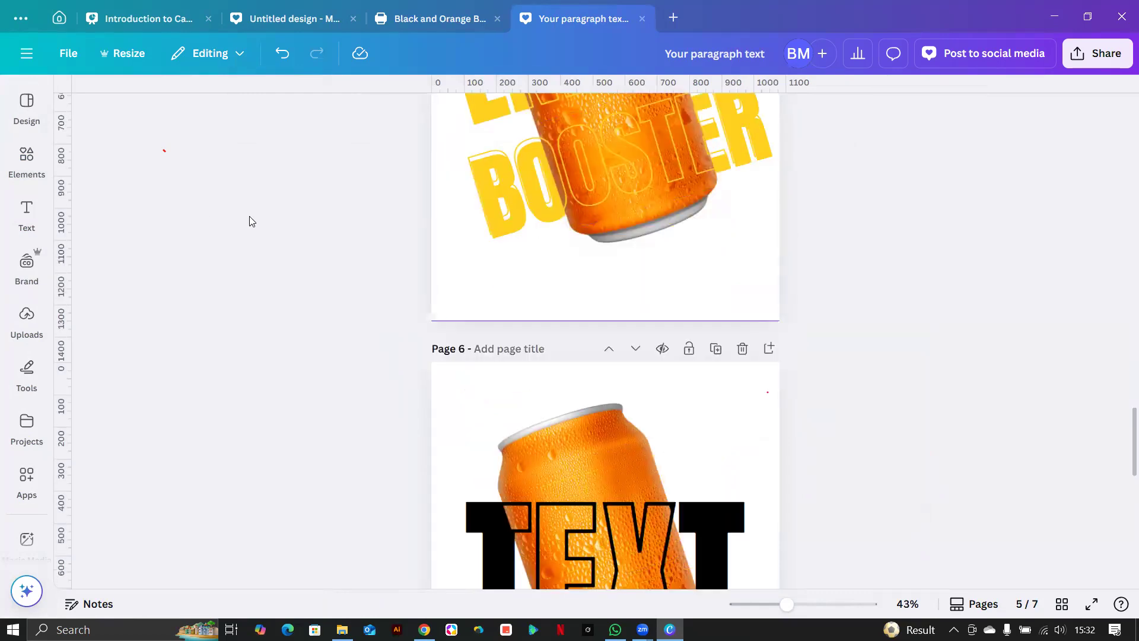
{"action": "scroll", "coordinate": [225, 219], "scroll_direction": "up", "scroll_amount": 3}
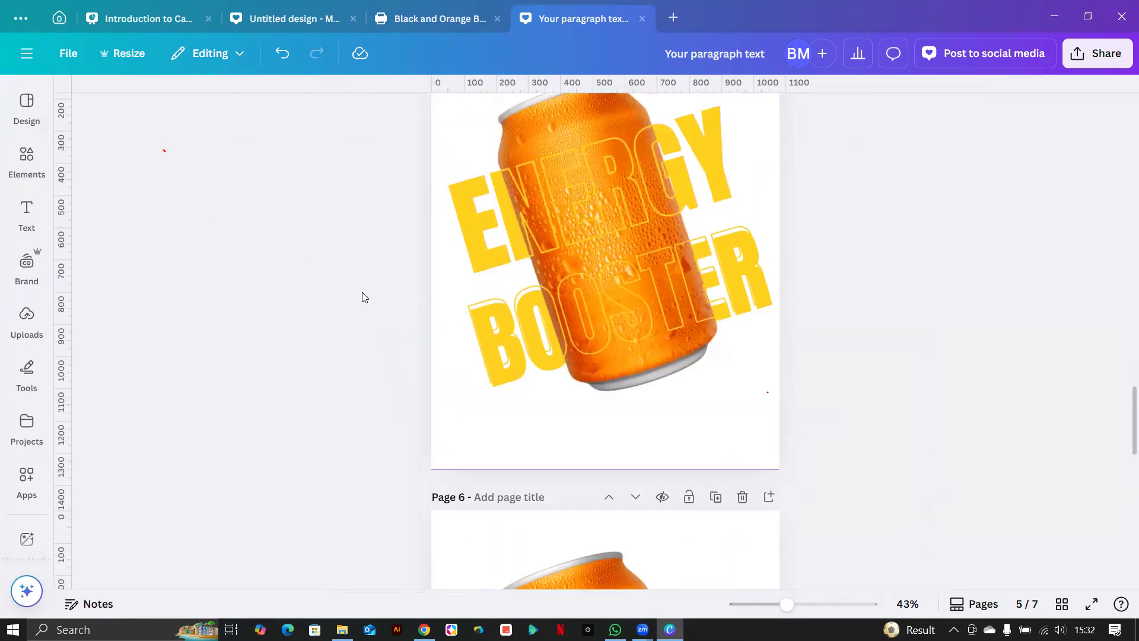
Add the orange wedges photo from the search results to page 5.
{"action": "left_click", "coordinate": [477, 444]}
{"action": "scroll", "coordinate": [486, 446], "scroll_direction": "up", "scroll_amount": 3}
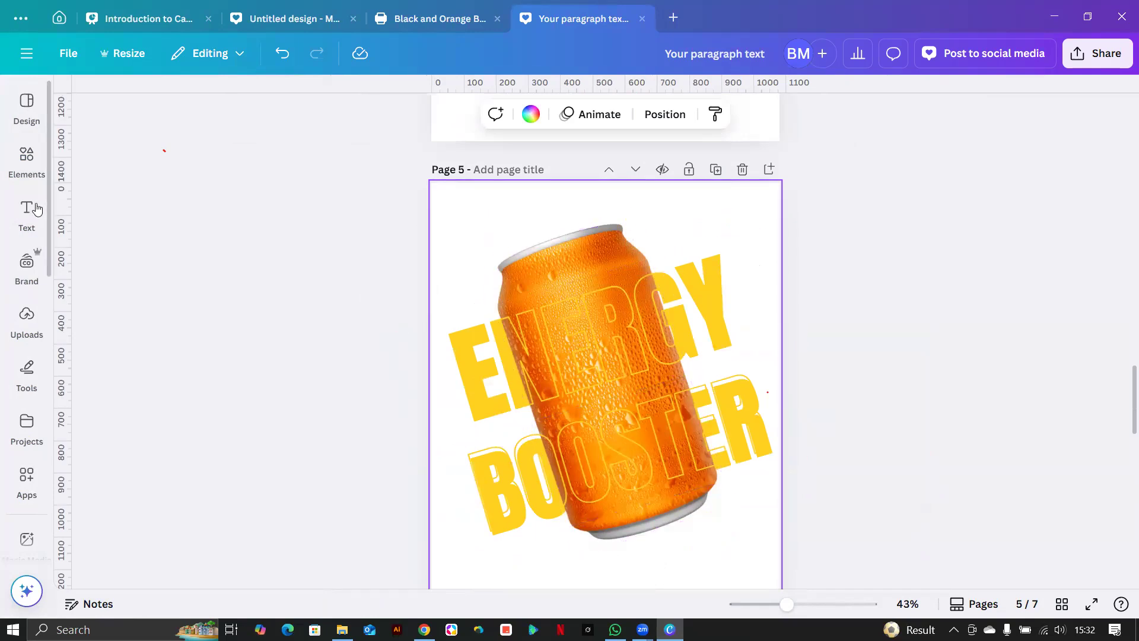
{"action": "left_click", "coordinate": [26, 159]}
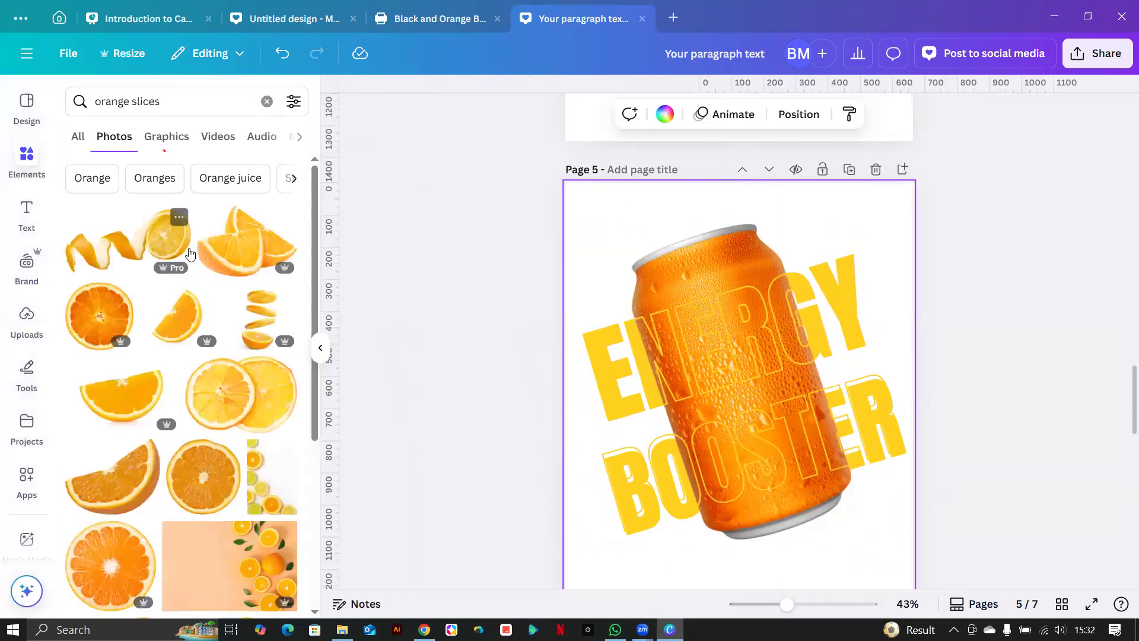
{"action": "left_click", "coordinate": [232, 254]}
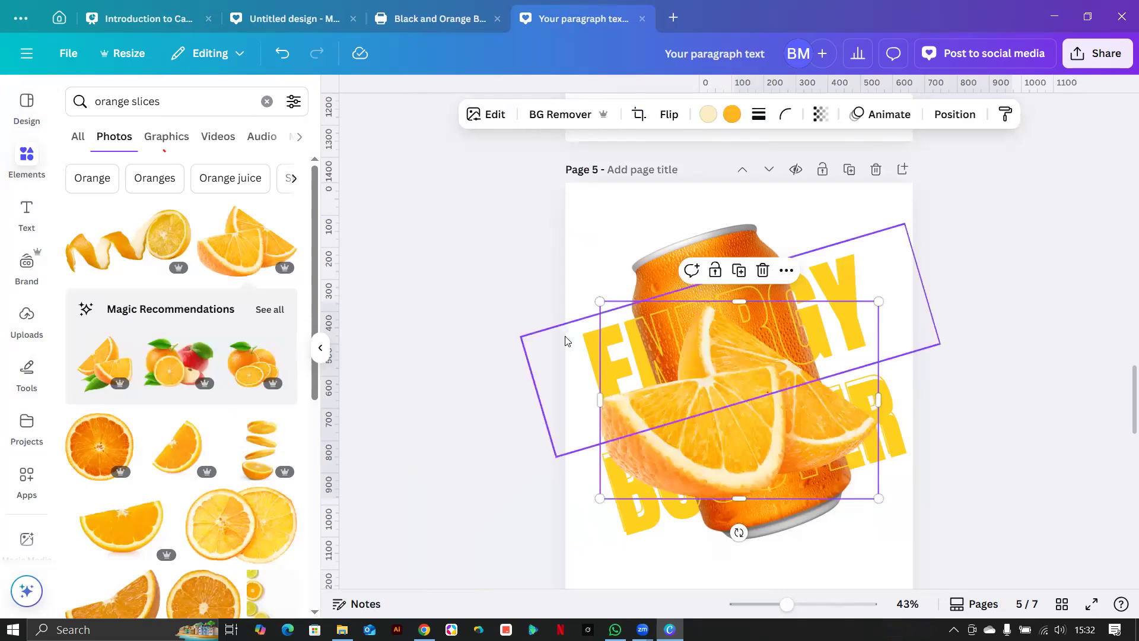
Move the orange wedges down and shrink them into page 5's bottom-left corner.
{"action": "left_click_drag", "start_coordinate": [753, 474], "coordinate": [805, 559]}
{"action": "scroll", "coordinate": [830, 356], "scroll_direction": "down", "scroll_amount": 5}
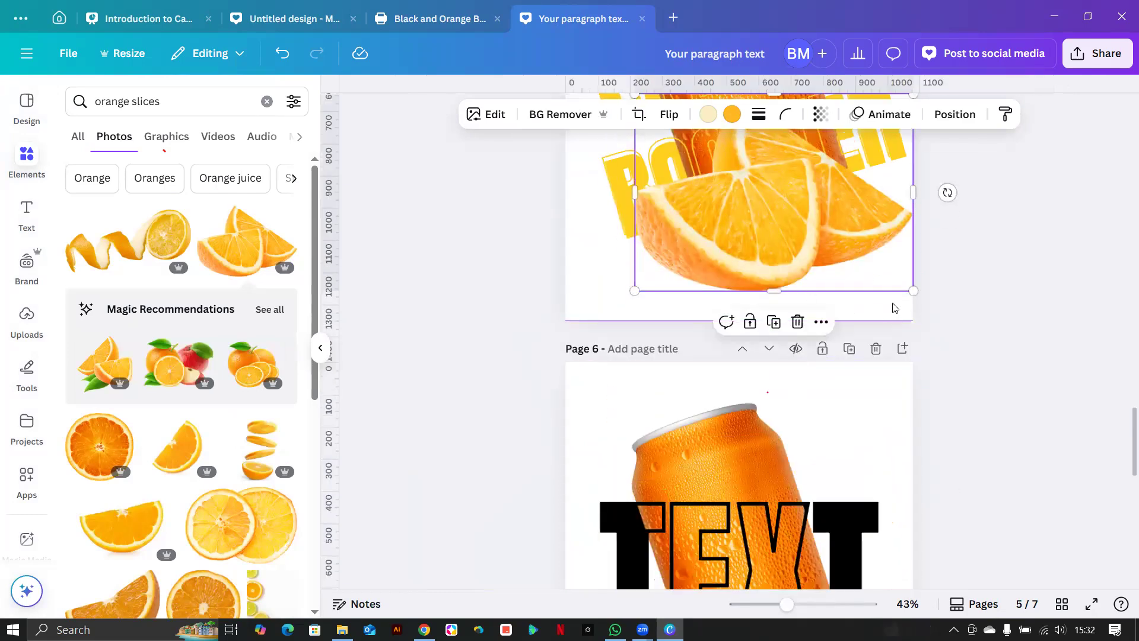
{"action": "left_click_drag", "start_coordinate": [912, 290], "coordinate": [620, 280]}
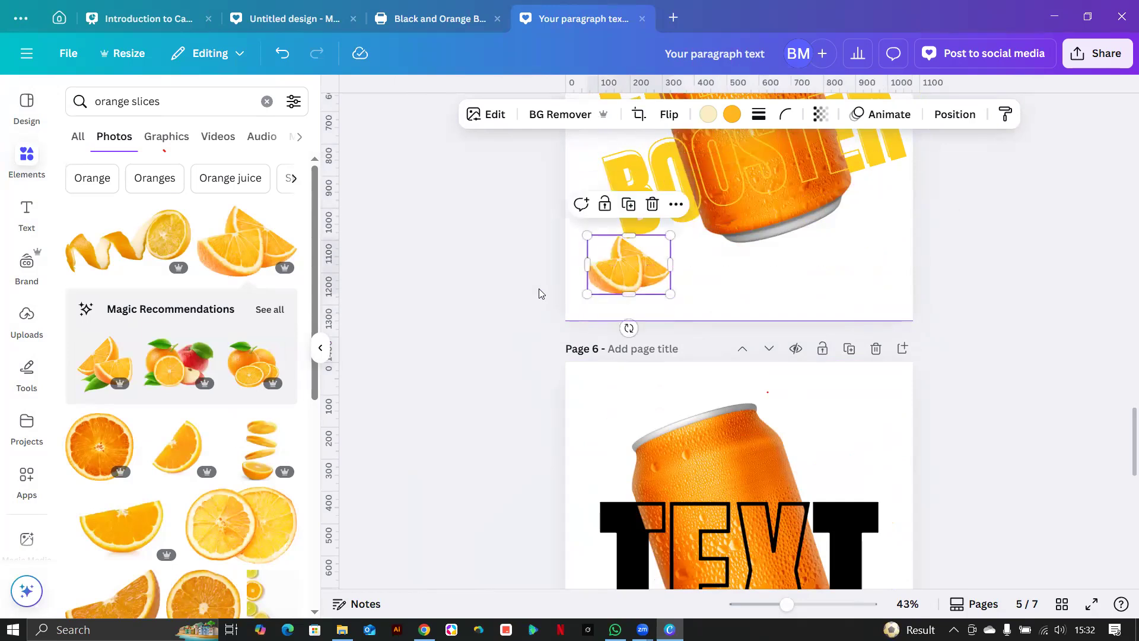
Add the falling orange slices photo and remove its white background with BG Remover.
{"action": "left_click", "coordinate": [252, 432]}
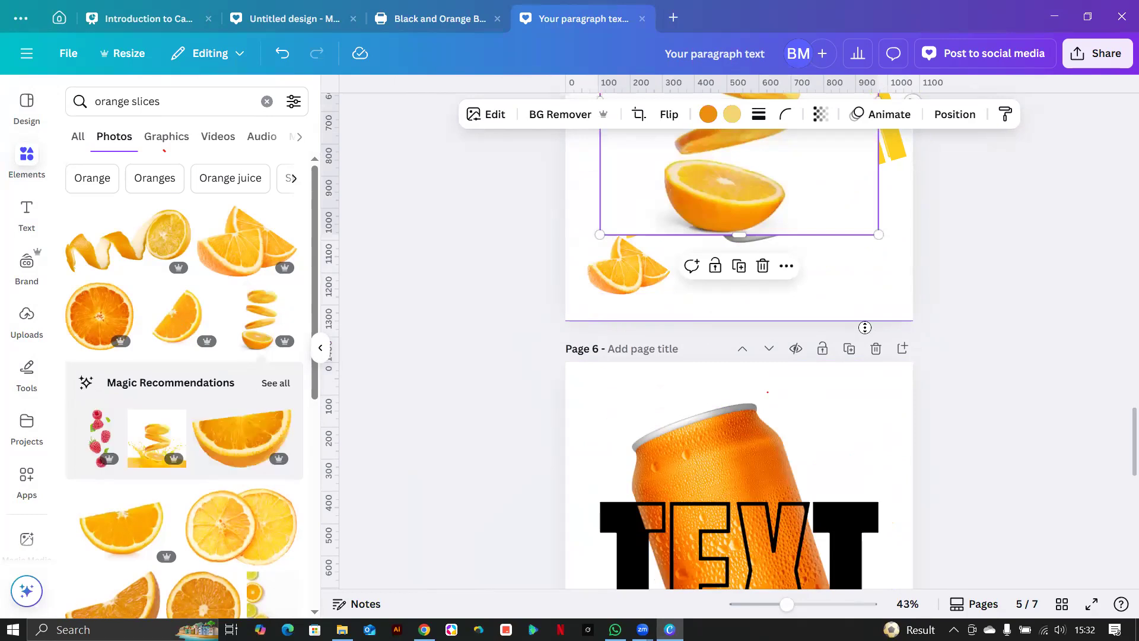
{"action": "scroll", "coordinate": [828, 361], "scroll_direction": "down", "scroll_amount": 2}
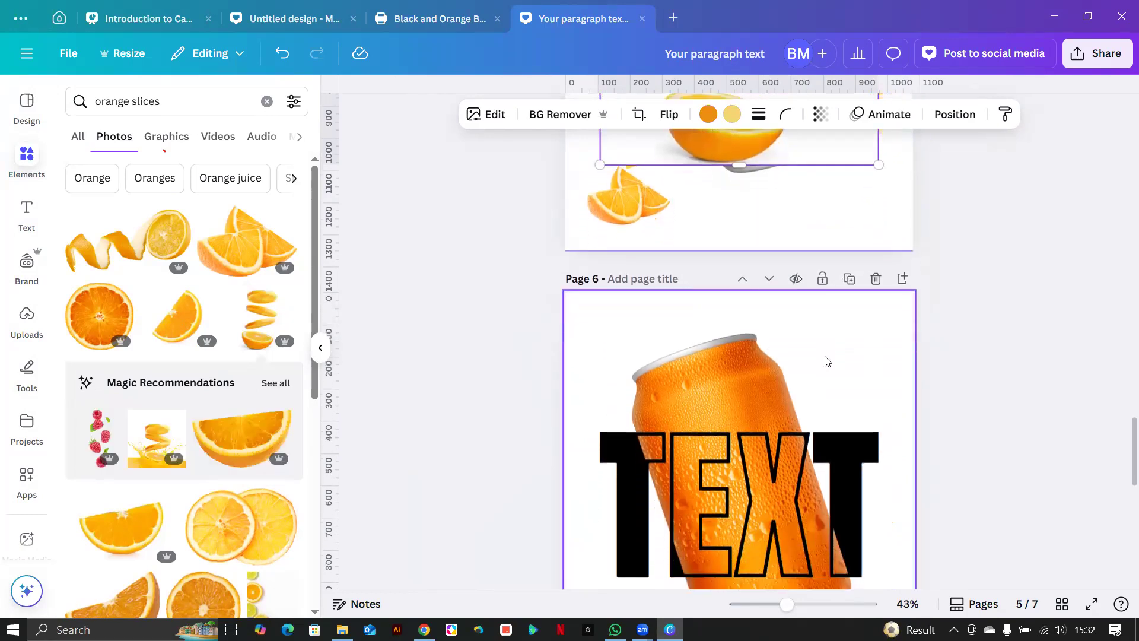
{"action": "scroll", "coordinate": [827, 361], "scroll_direction": "up", "scroll_amount": 8}
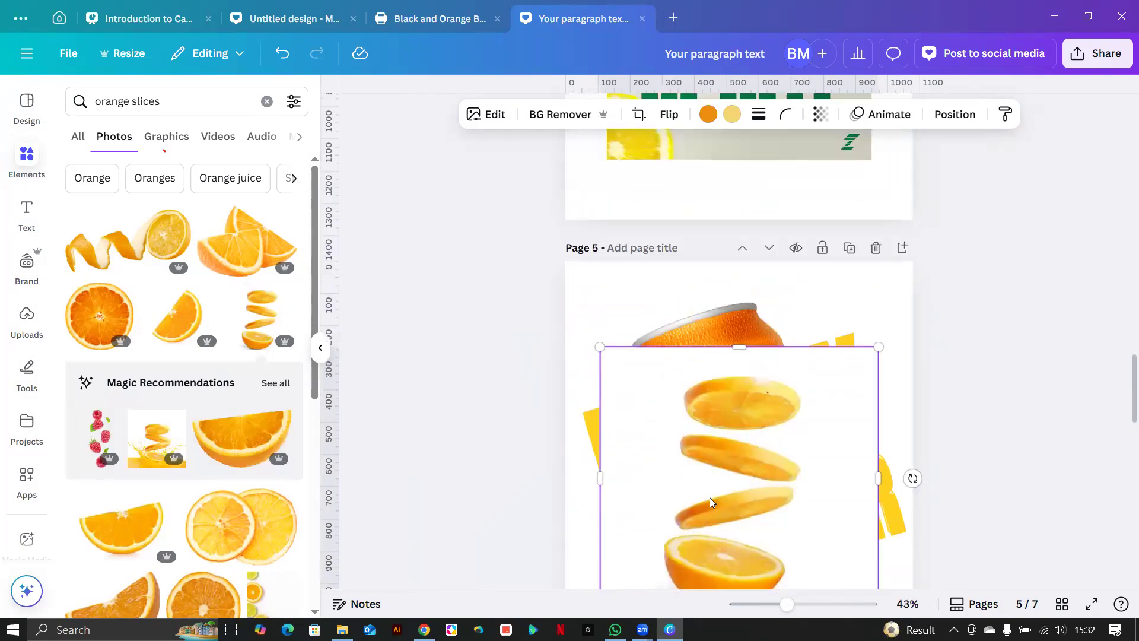
{"action": "scroll", "coordinate": [729, 486], "scroll_direction": "down", "scroll_amount": 3}
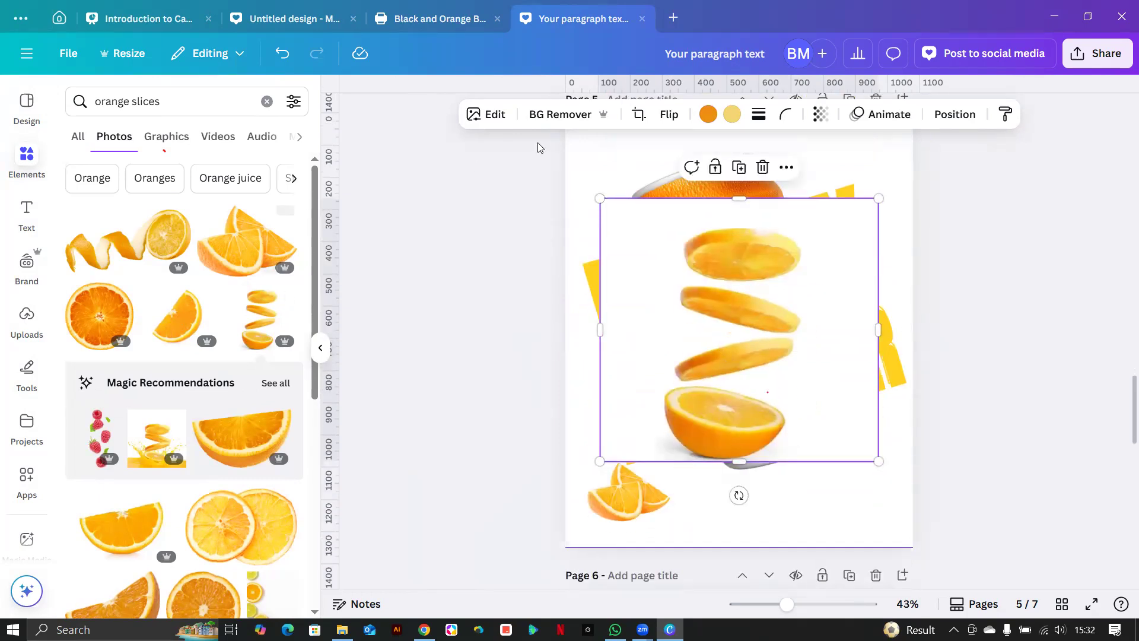
{"action": "left_click", "coordinate": [541, 114]}
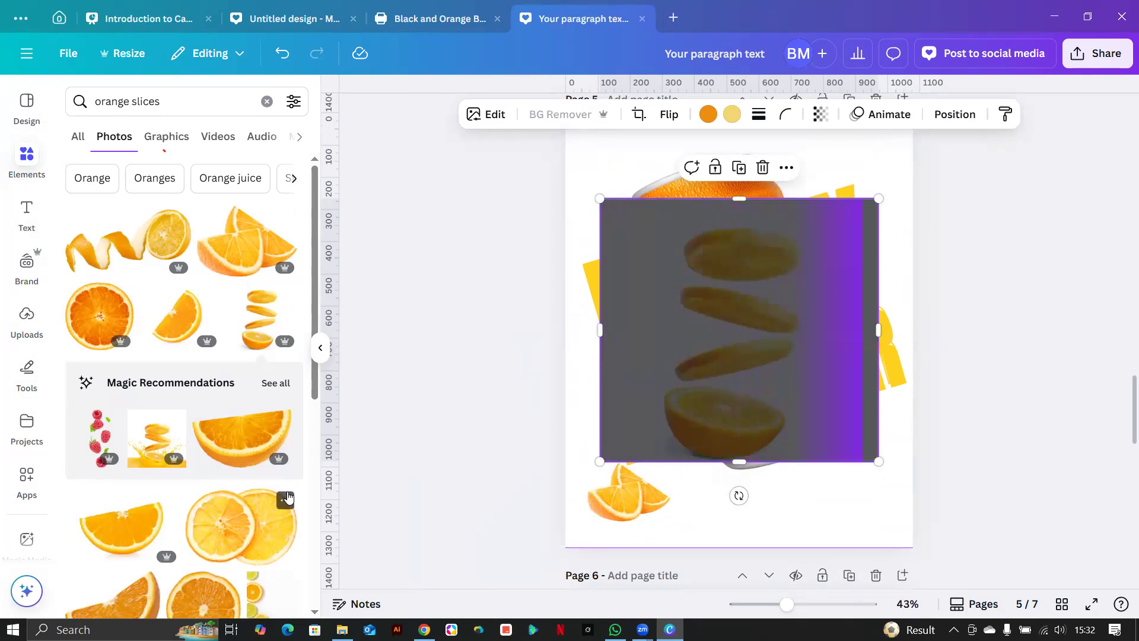
Shrink the falling orange slices and place them near the top of the page.
{"action": "left_click_drag", "start_coordinate": [855, 445], "coordinate": [933, 511]}
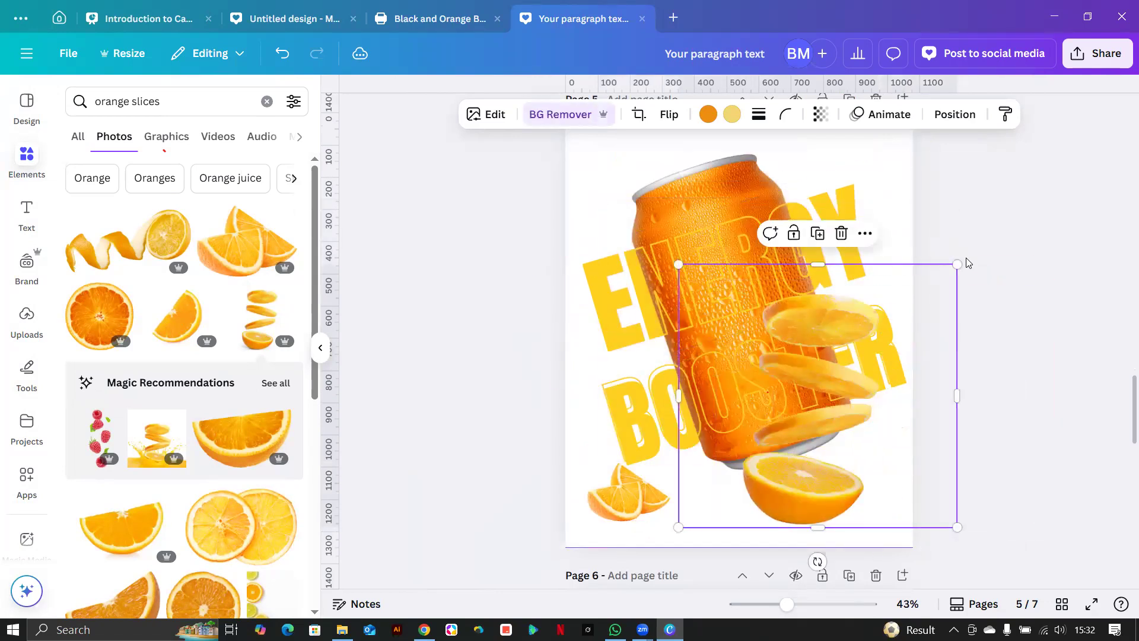
{"action": "left_click_drag", "start_coordinate": [861, 360], "coordinate": [912, 174]}
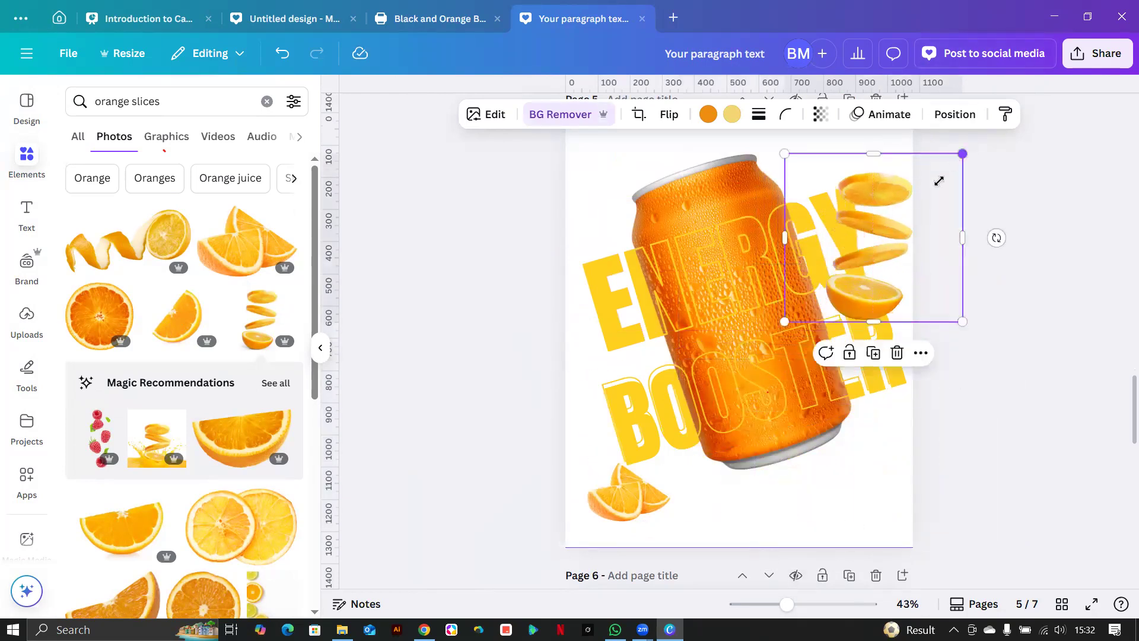
{"action": "left_click_drag", "start_coordinate": [939, 181], "coordinate": [927, 213]}
{"action": "left_click_drag", "start_coordinate": [846, 288], "coordinate": [810, 199]}
{"action": "scroll", "coordinate": [838, 188], "scroll_direction": "down", "scroll_amount": 2}
{"action": "scroll", "coordinate": [839, 188], "scroll_direction": "up", "scroll_amount": 5}
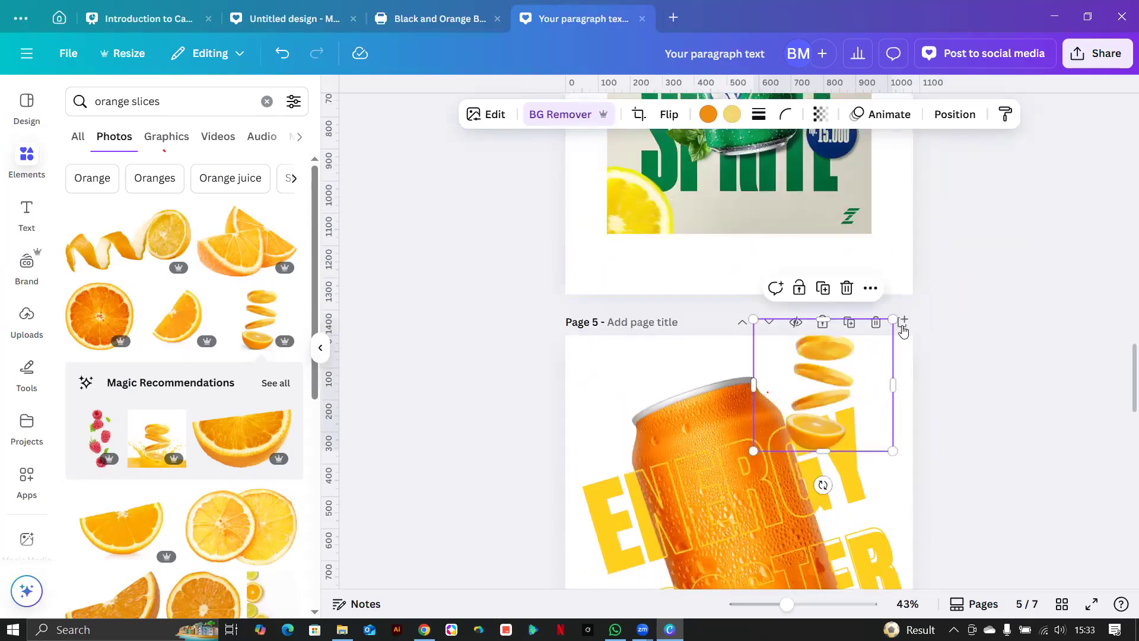
{"action": "left_click_drag", "start_coordinate": [893, 321], "coordinate": [871, 341]}
{"action": "left_click_drag", "start_coordinate": [792, 401], "coordinate": [583, 365]}
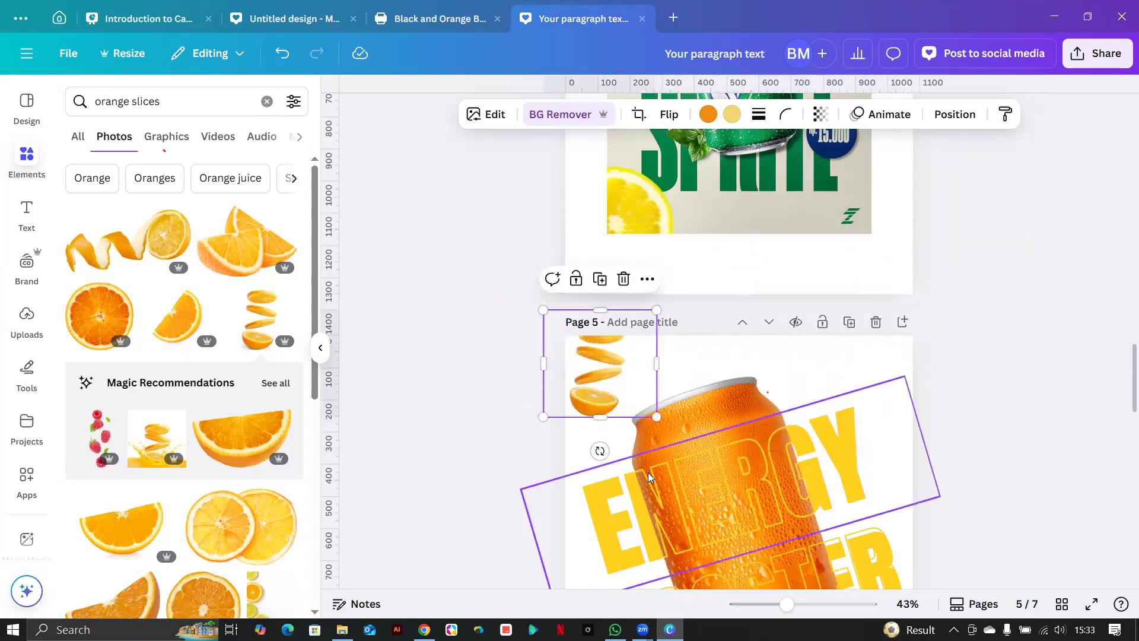
{"action": "scroll", "coordinate": [700, 415], "scroll_direction": "down", "scroll_amount": 4}
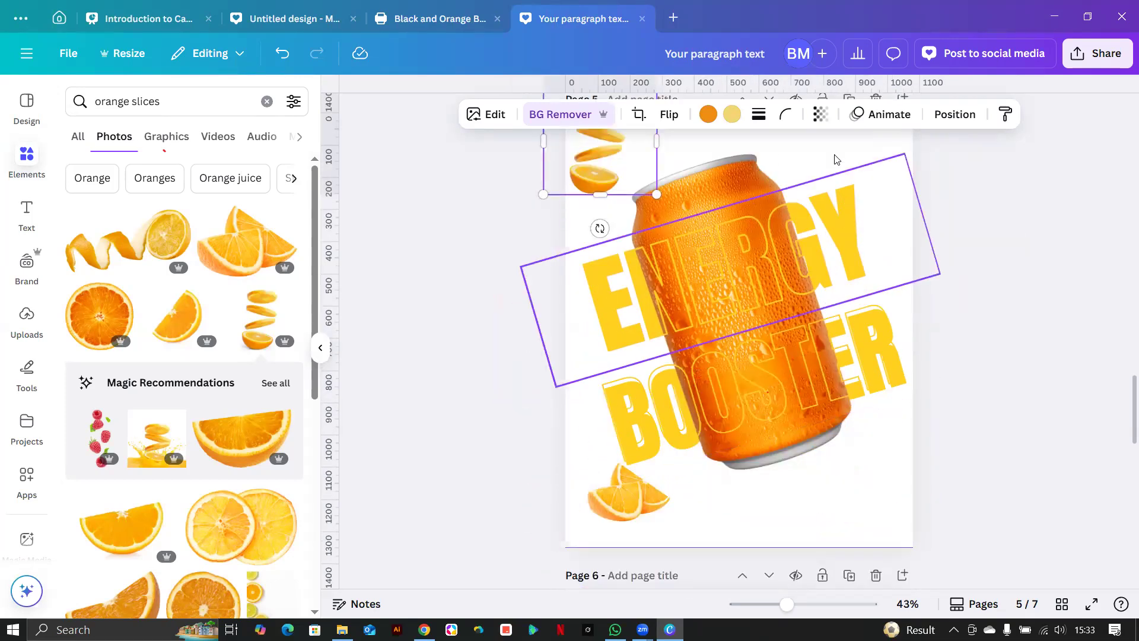
Group the can with the ENERGY BOOSTER text, then shrink and reposition the group.
{"action": "left_click_drag", "start_coordinate": [830, 147], "coordinate": [743, 382]}
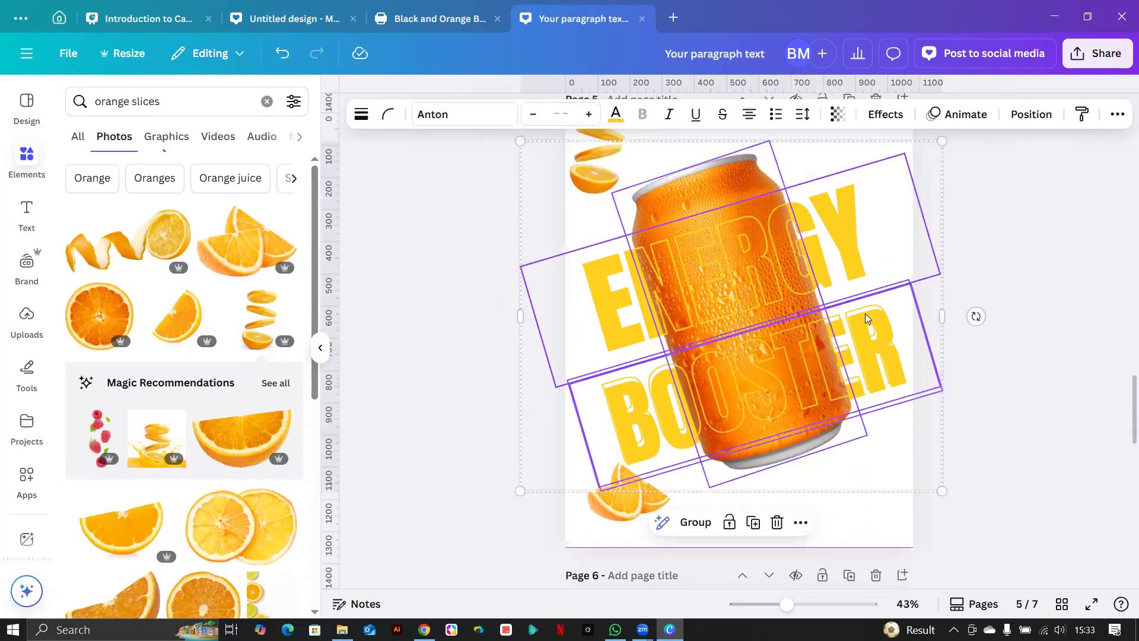
{"action": "scroll", "coordinate": [865, 317], "scroll_direction": "up", "scroll_amount": 3}
{"action": "scroll", "coordinate": [865, 318], "scroll_direction": "down", "scroll_amount": 6}
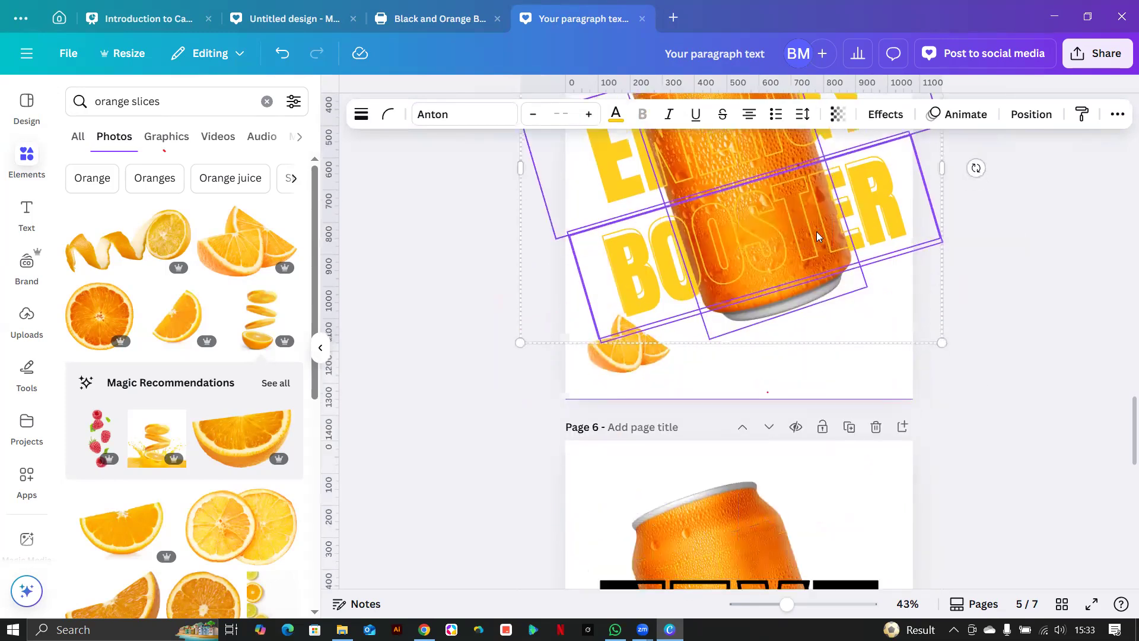
{"action": "left_click", "coordinate": [682, 387]}
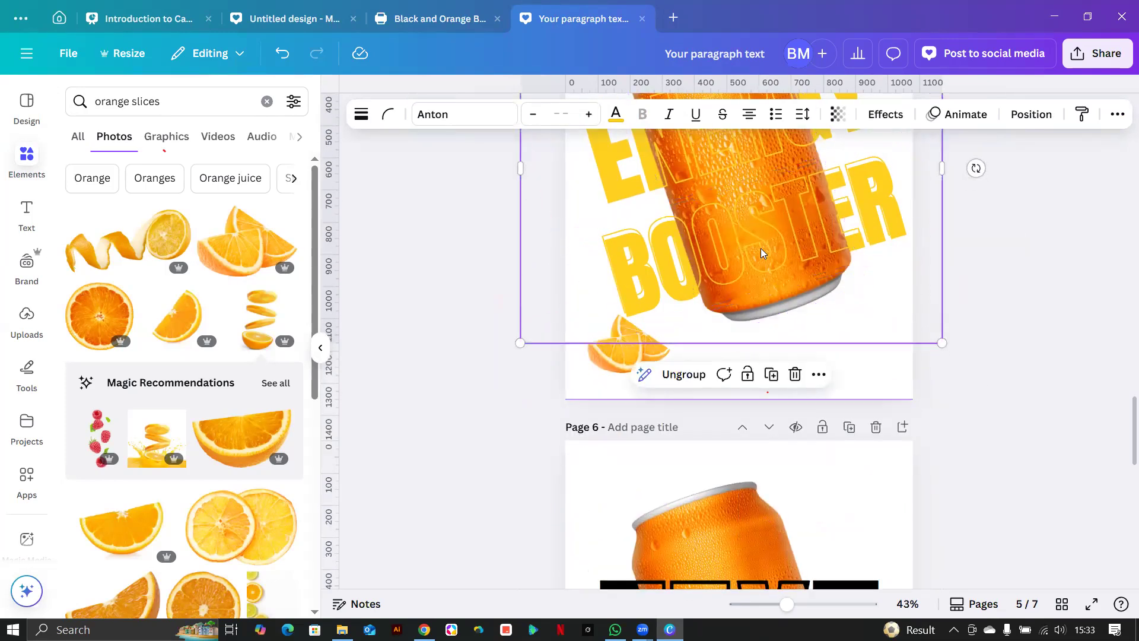
{"action": "scroll", "coordinate": [762, 253], "scroll_direction": "up", "scroll_amount": 2}
{"action": "scroll", "coordinate": [762, 253], "scroll_direction": "up", "scroll_amount": 3}
{"action": "left_click_drag", "start_coordinate": [521, 215], "coordinate": [577, 311]}
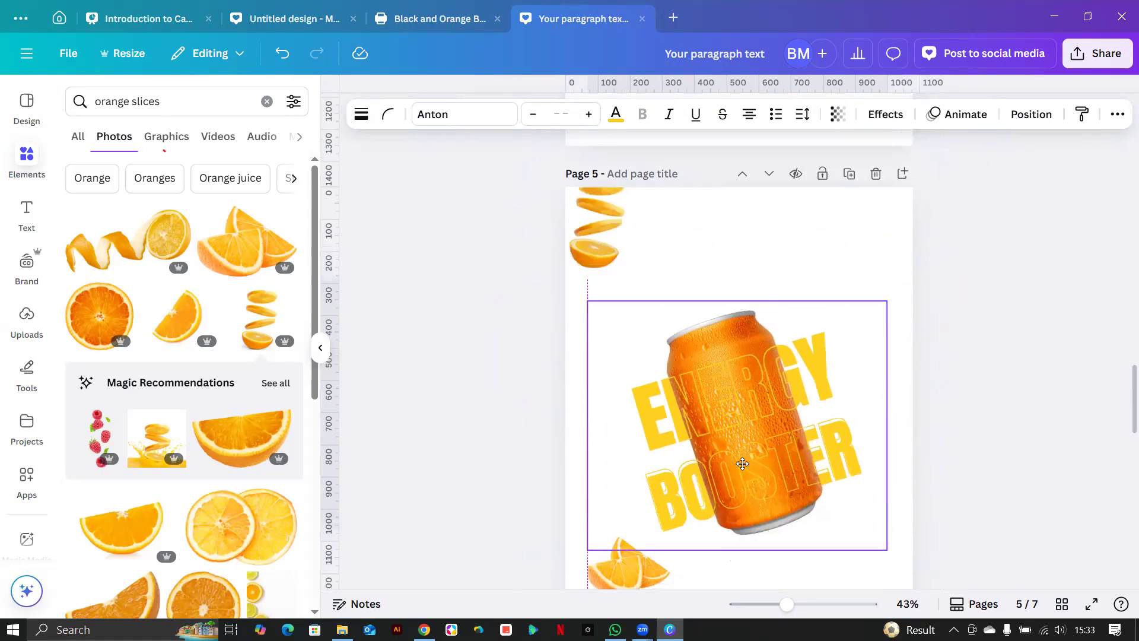
{"action": "left_click_drag", "start_coordinate": [742, 463], "coordinate": [718, 477]}
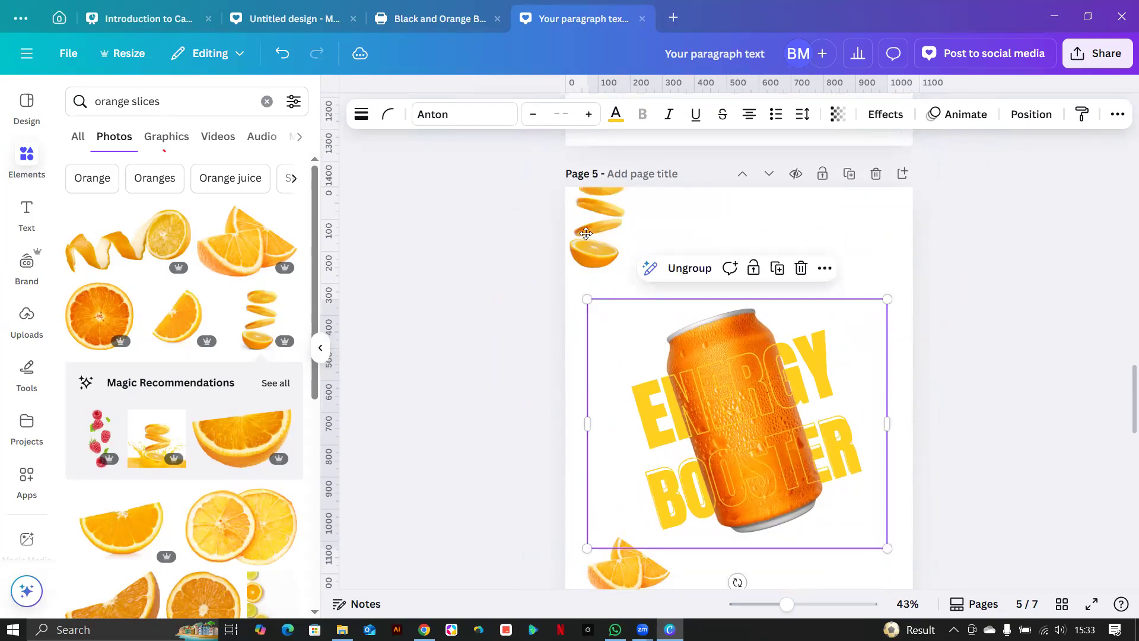
Shrink the falling slices, place them at the can's upper right and tilt them.
{"action": "left_click_drag", "start_coordinate": [605, 248], "coordinate": [650, 309]}
{"action": "left_click_drag", "start_coordinate": [701, 221], "coordinate": [826, 275]}
{"action": "left_click_drag", "start_coordinate": [828, 340], "coordinate": [862, 330]}
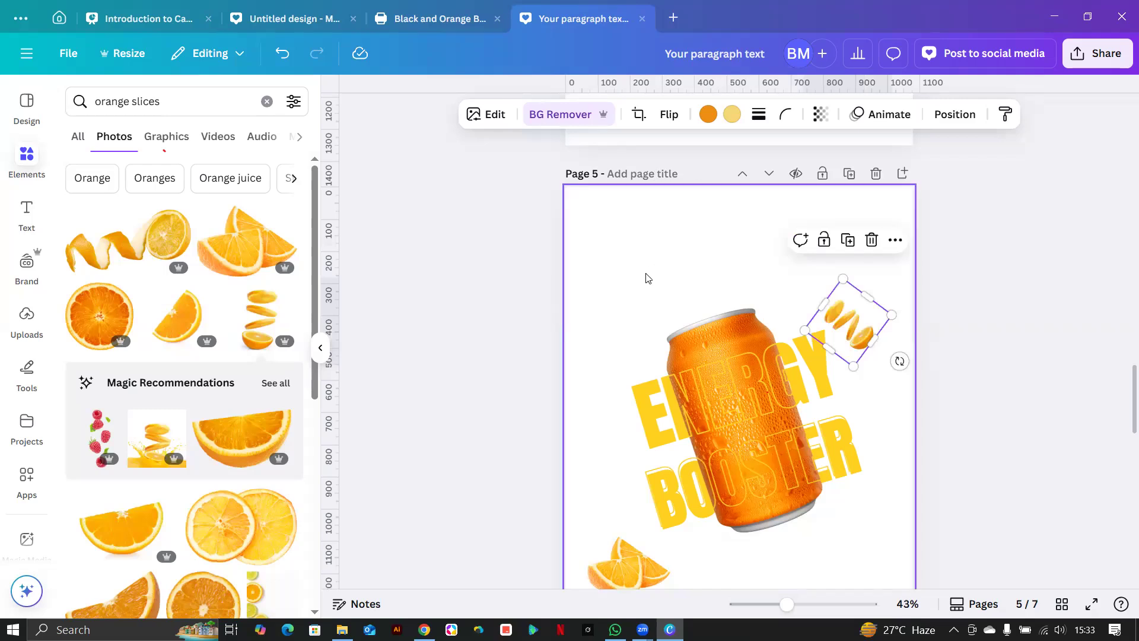
{"action": "left_click", "coordinate": [640, 292]}
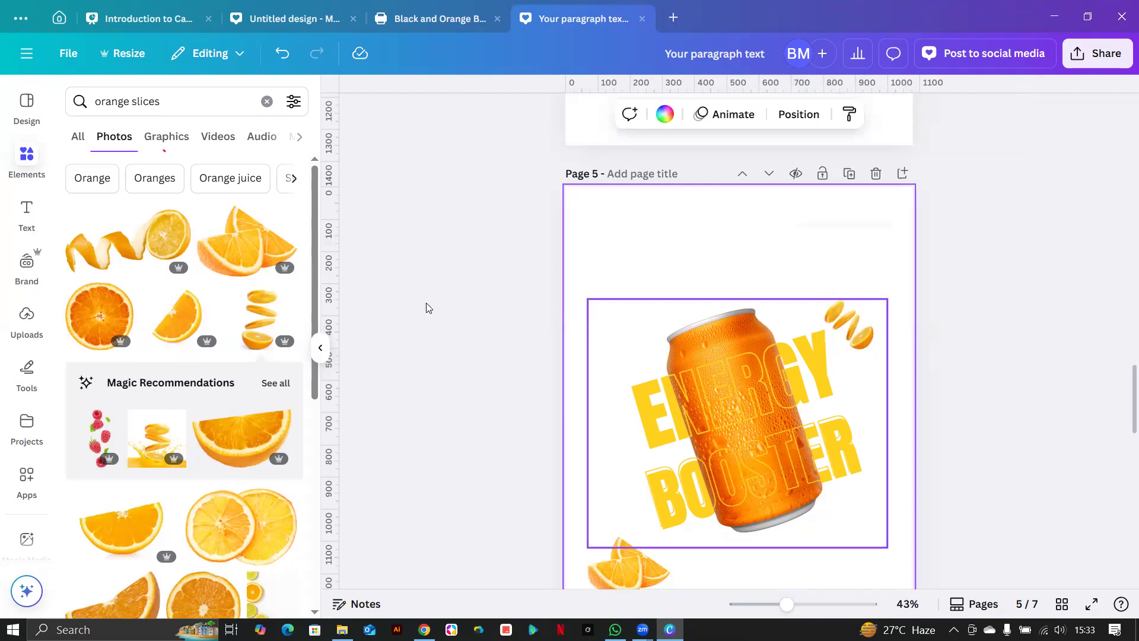
{"action": "left_click", "coordinate": [27, 217]}
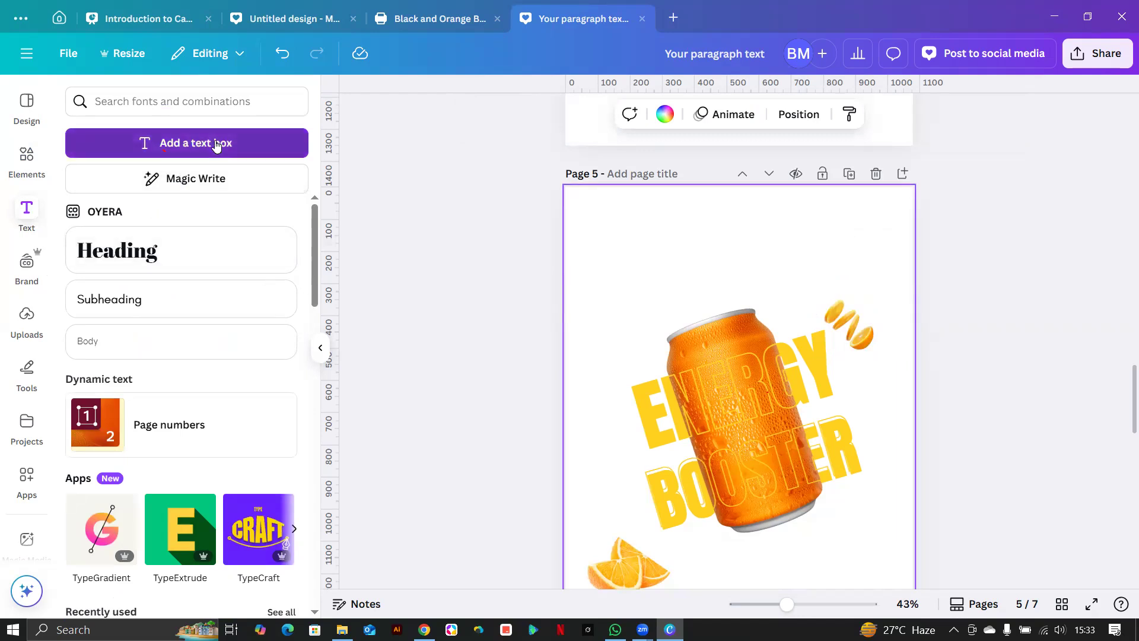
Add a text box and replace its placeholder text with 'YOUR BEST DRINK'.
{"action": "left_click", "coordinate": [782, 379]}
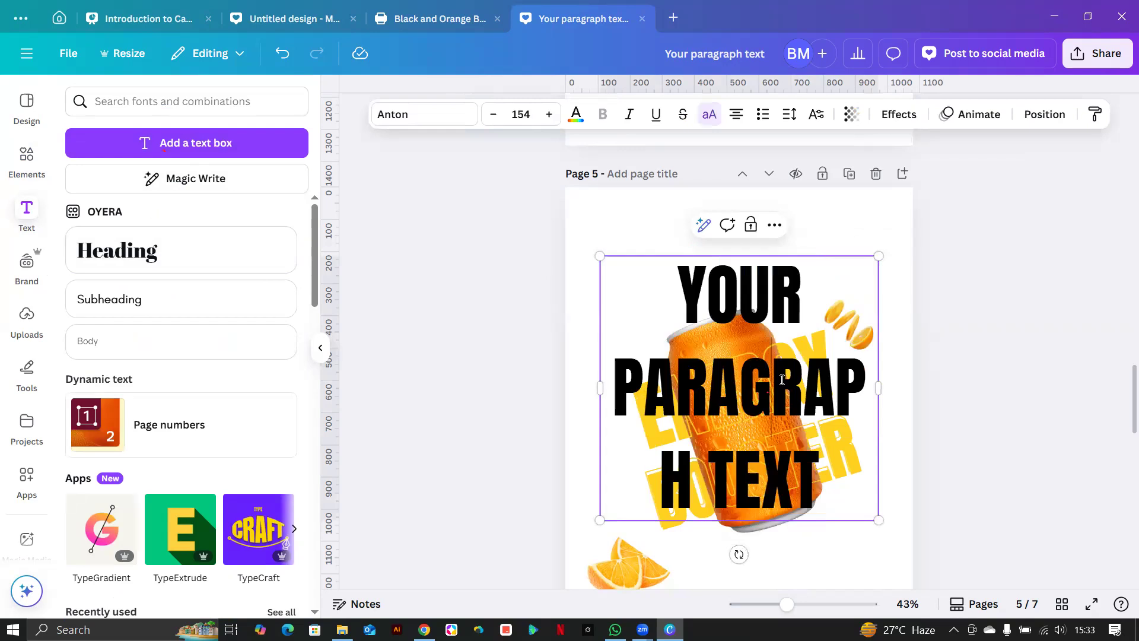
{"action": "double_click", "coordinate": [795, 399]}
{"action": "left_click", "coordinate": [821, 448]}
{"action": "key", "text": "ctrl+a"}
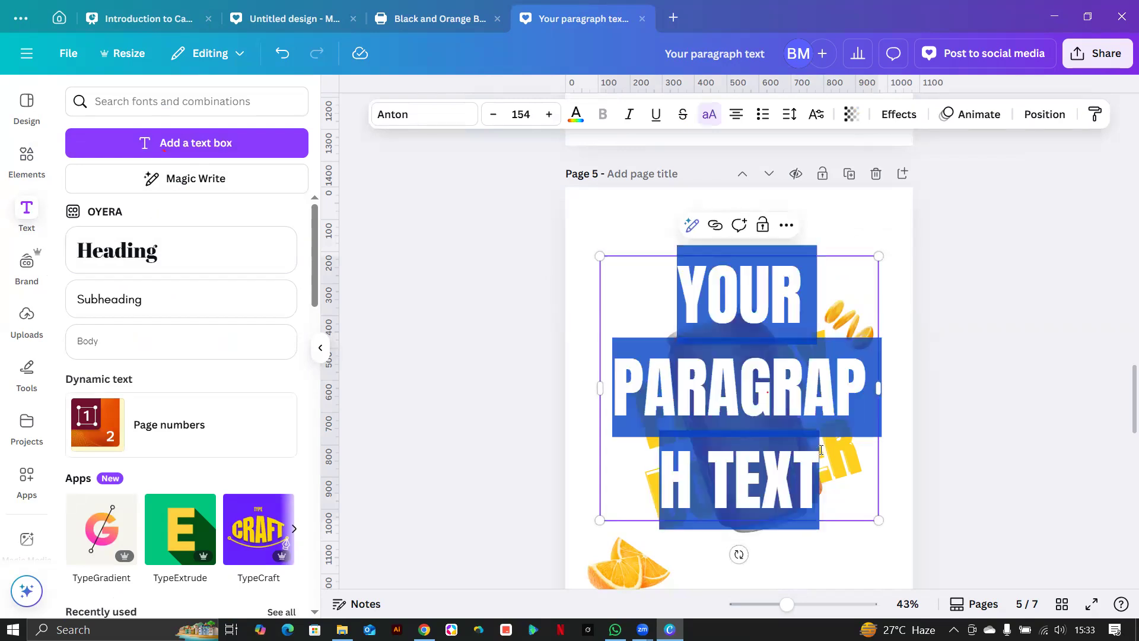
{"action": "type", "text": "Y"}
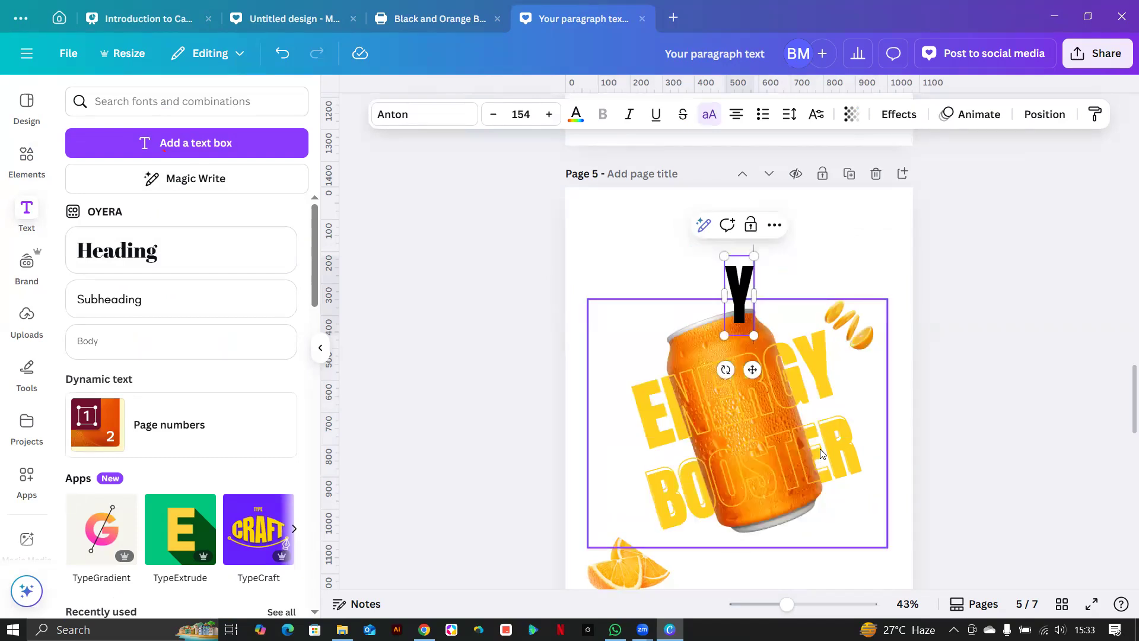
{"action": "type", "text": "OUR BES"}
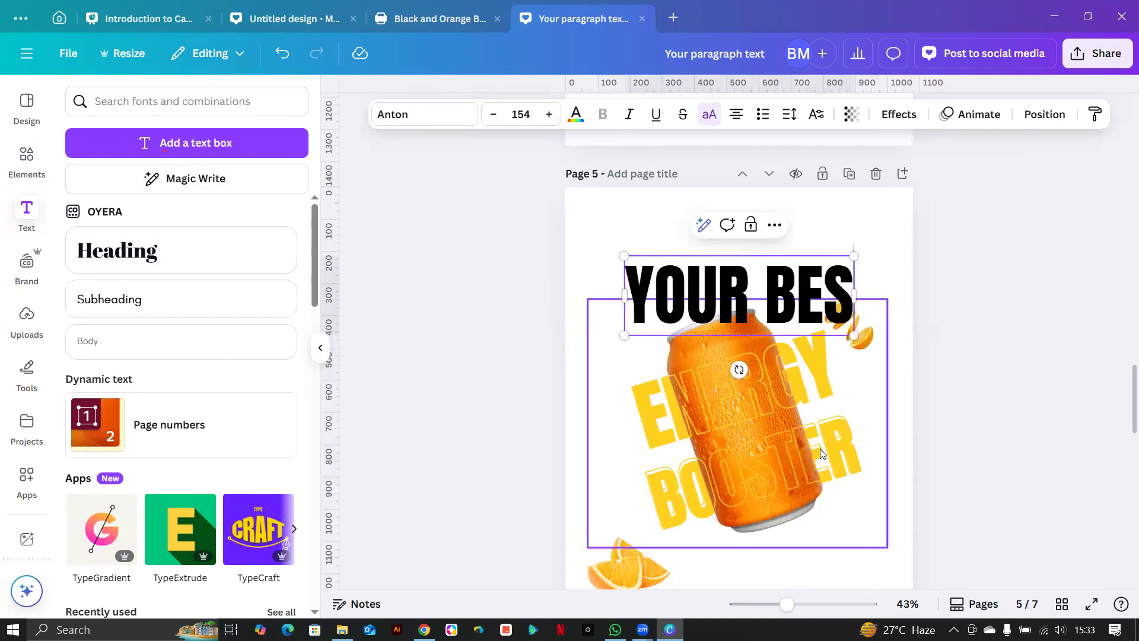
{"action": "type", "text": "T DR"}
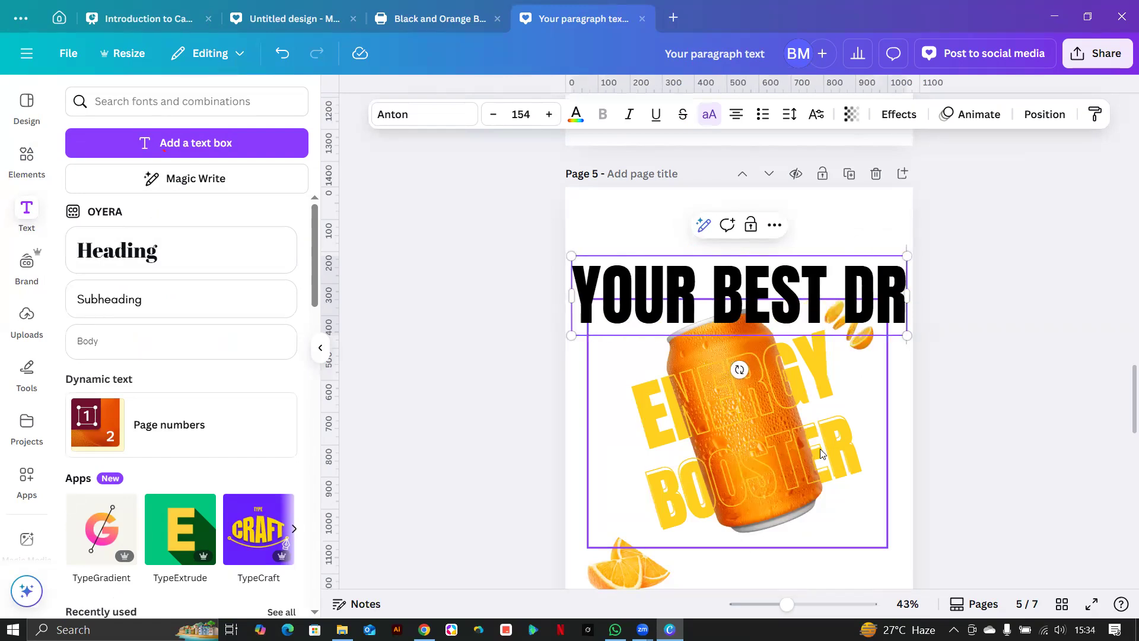
{"action": "type", "text": "INK"}
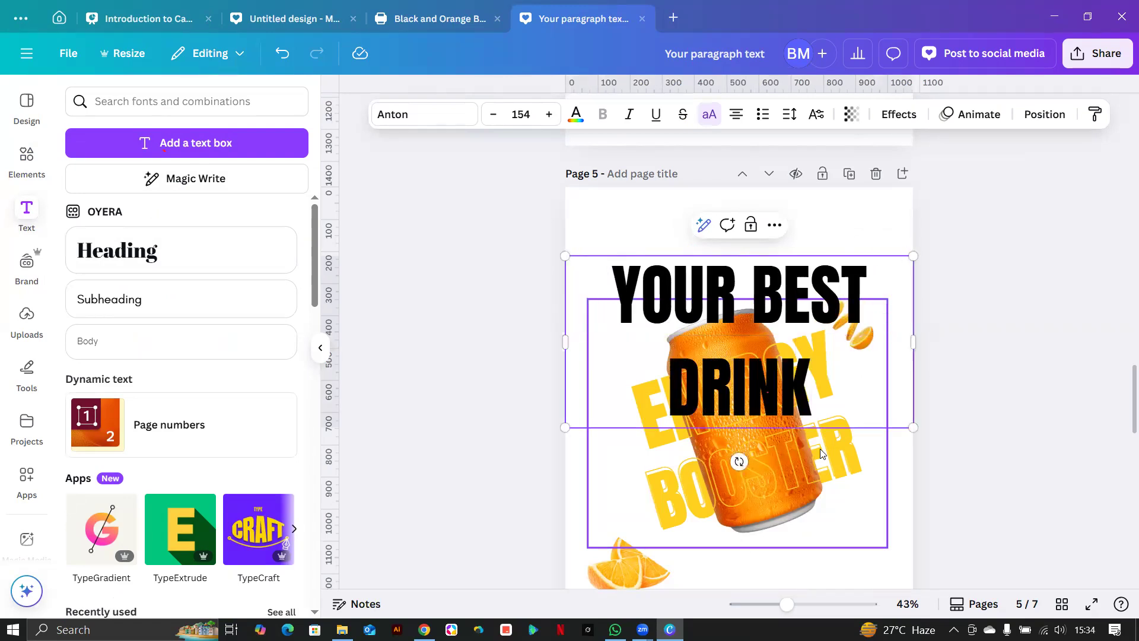
{"action": "left_click", "coordinate": [801, 533]}
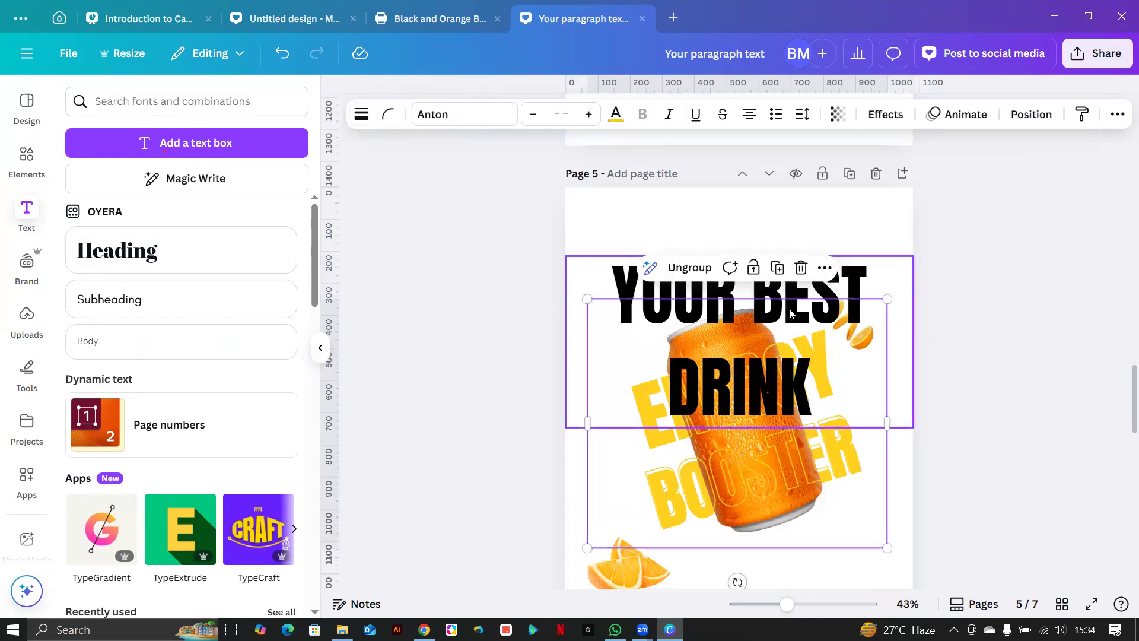
{"action": "left_click", "coordinate": [813, 288]}
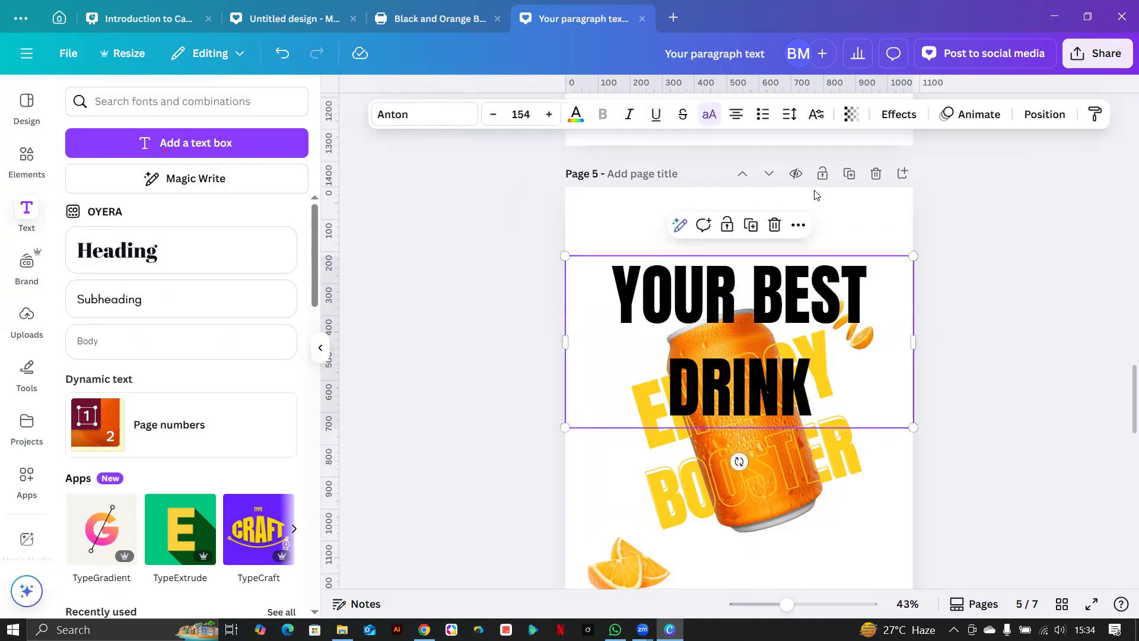
Apply the Curve effect to YOUR BEST DRINK, shrink it to 118 and raise it above the can.
{"action": "left_click", "coordinate": [899, 114]}
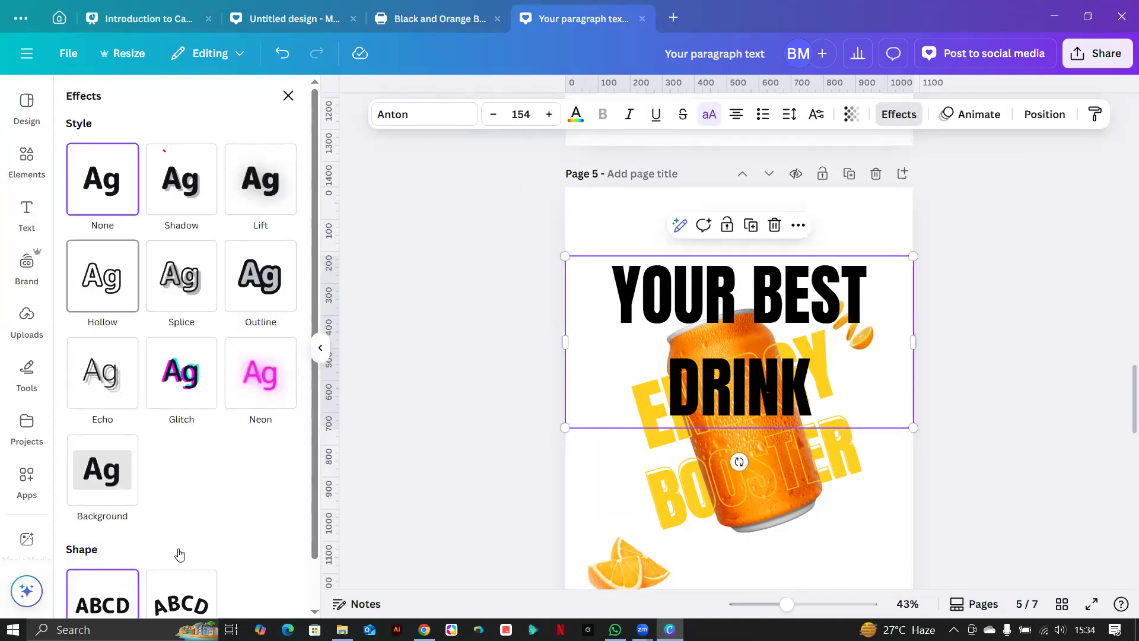
{"action": "scroll", "coordinate": [179, 554], "scroll_direction": "down", "scroll_amount": 1}
{"action": "left_click", "coordinate": [184, 582]}
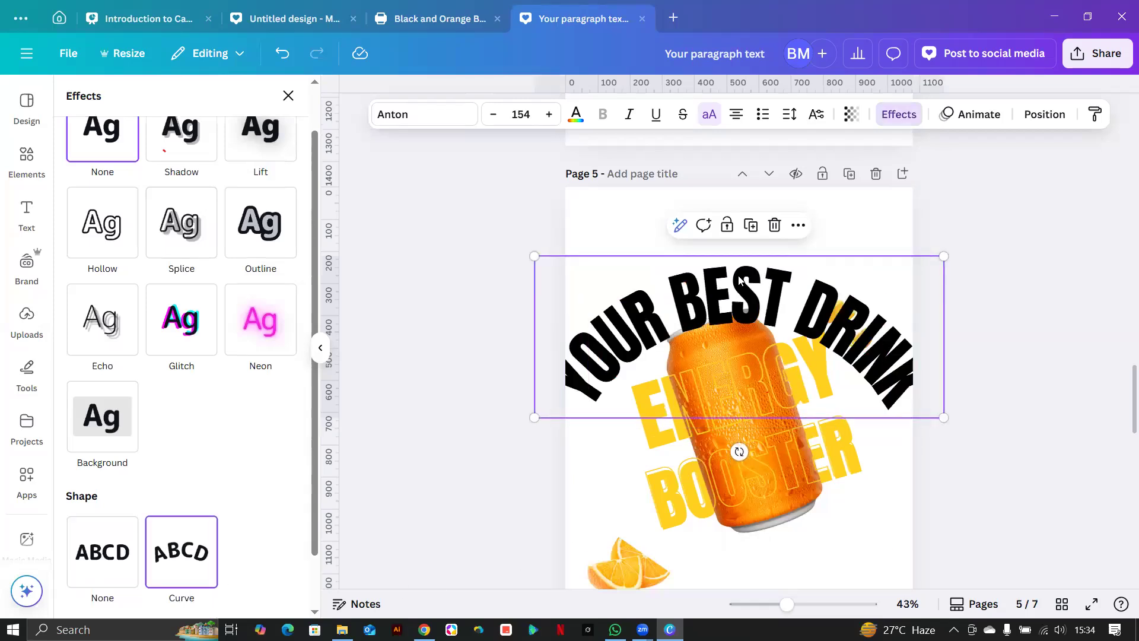
{"action": "left_click_drag", "start_coordinate": [745, 225], "coordinate": [744, 220]}
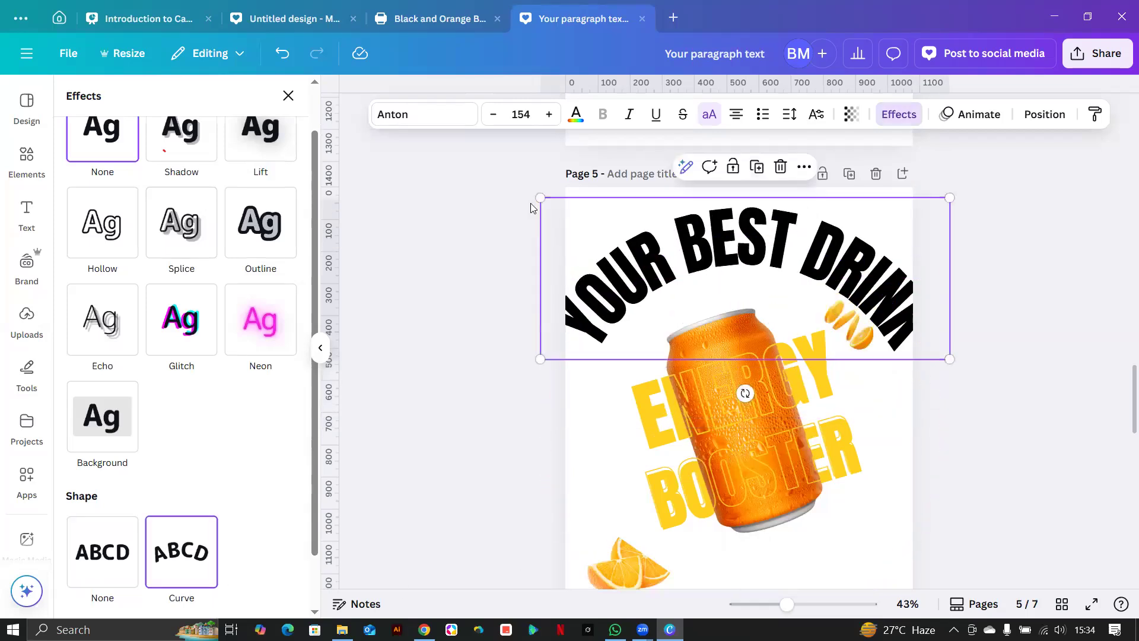
{"action": "left_click_drag", "start_coordinate": [541, 208], "coordinate": [571, 225]}
{"action": "left_click_drag", "start_coordinate": [950, 211], "coordinate": [888, 236]}
{"action": "left_click_drag", "start_coordinate": [681, 299], "coordinate": [702, 250]}
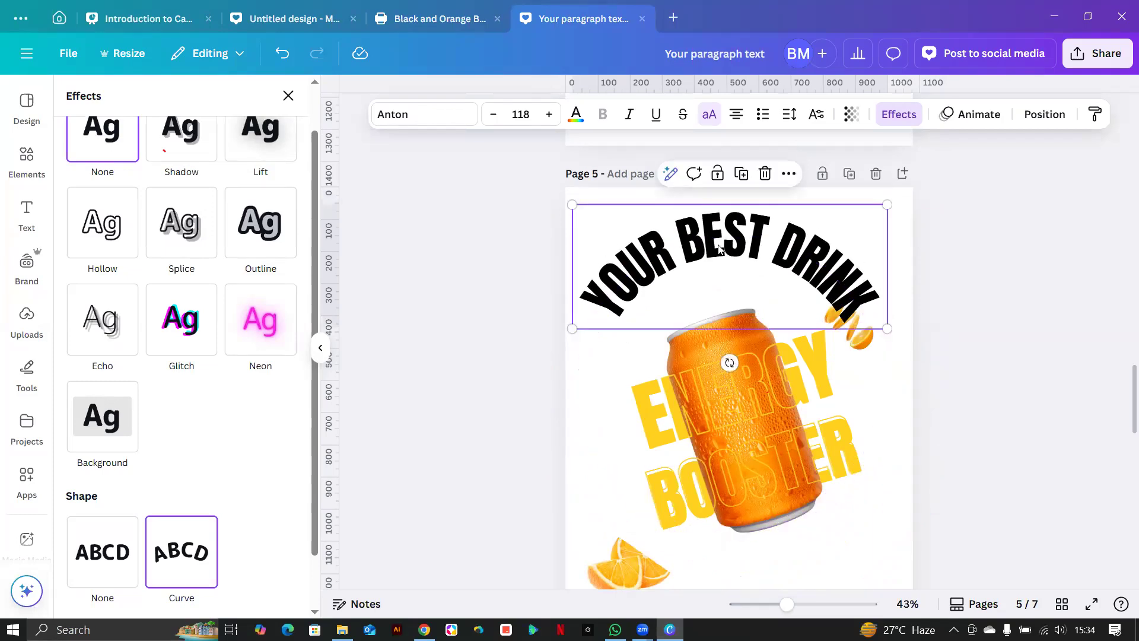
Try lemon yellow and then lime green as the heading's text colour.
{"action": "left_click", "coordinate": [577, 122]}
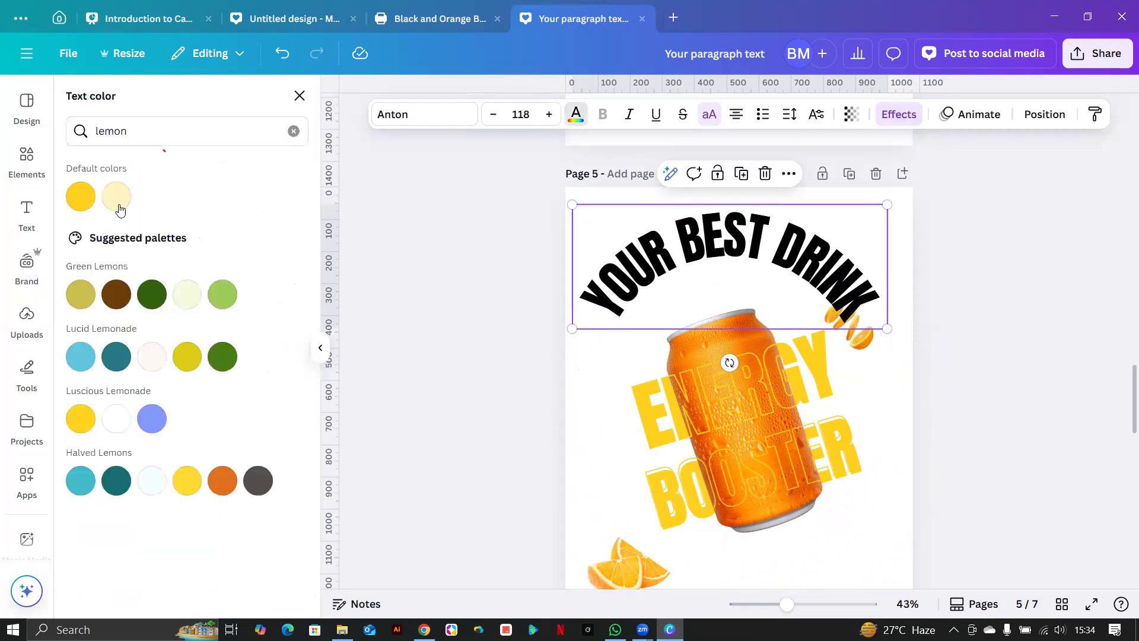
{"action": "left_click", "coordinate": [81, 196]}
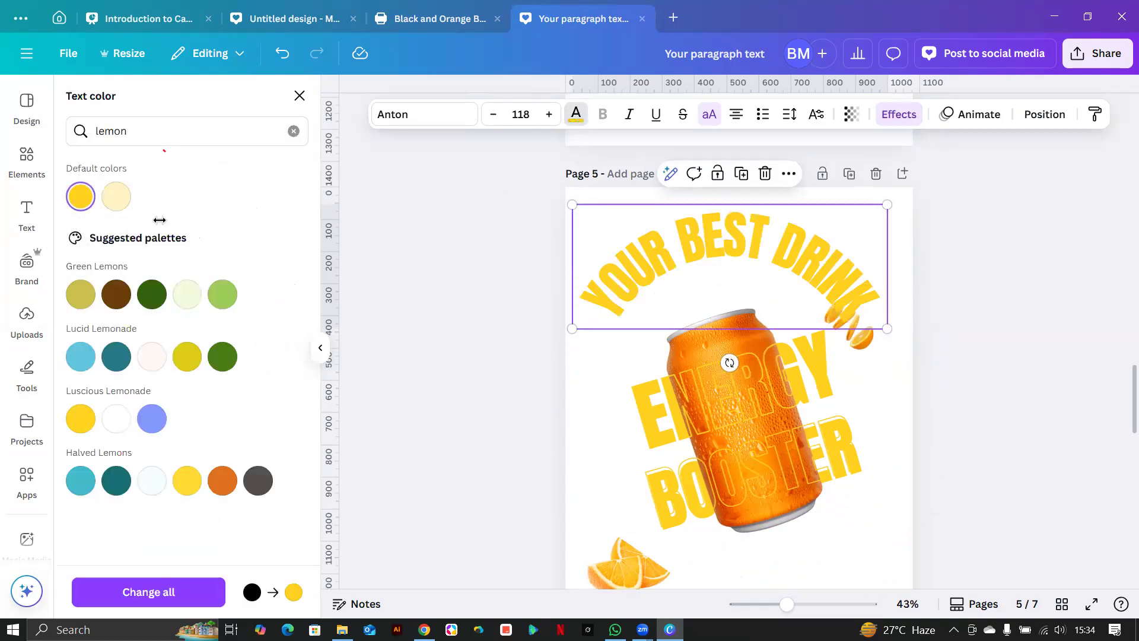
{"action": "left_click", "coordinate": [151, 135]}
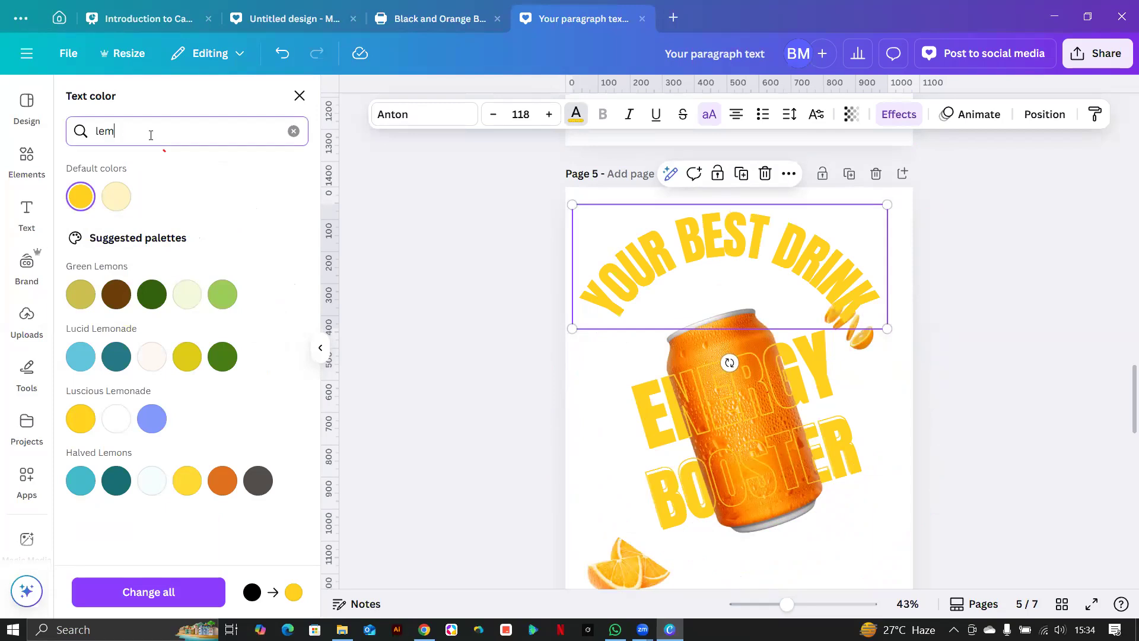
{"action": "key", "text": "BackSpace"}
{"action": "key", "text": "BackSpace"}
{"action": "key", "text": "BackSpace"}
{"action": "type", "text": "lime"}
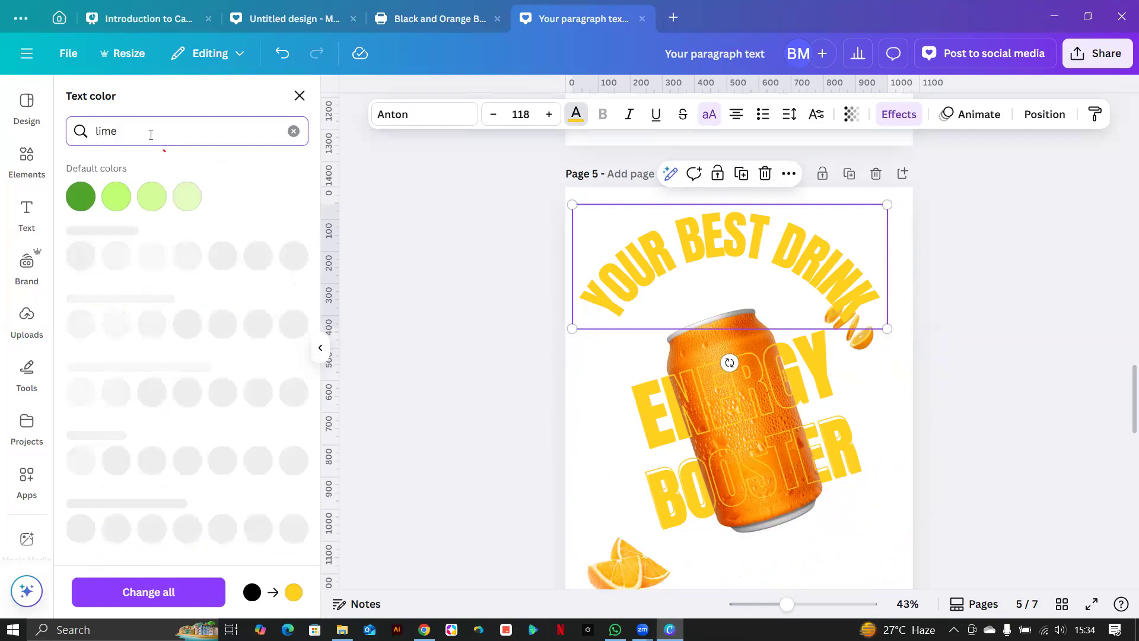
{"action": "left_click", "coordinate": [113, 200]}
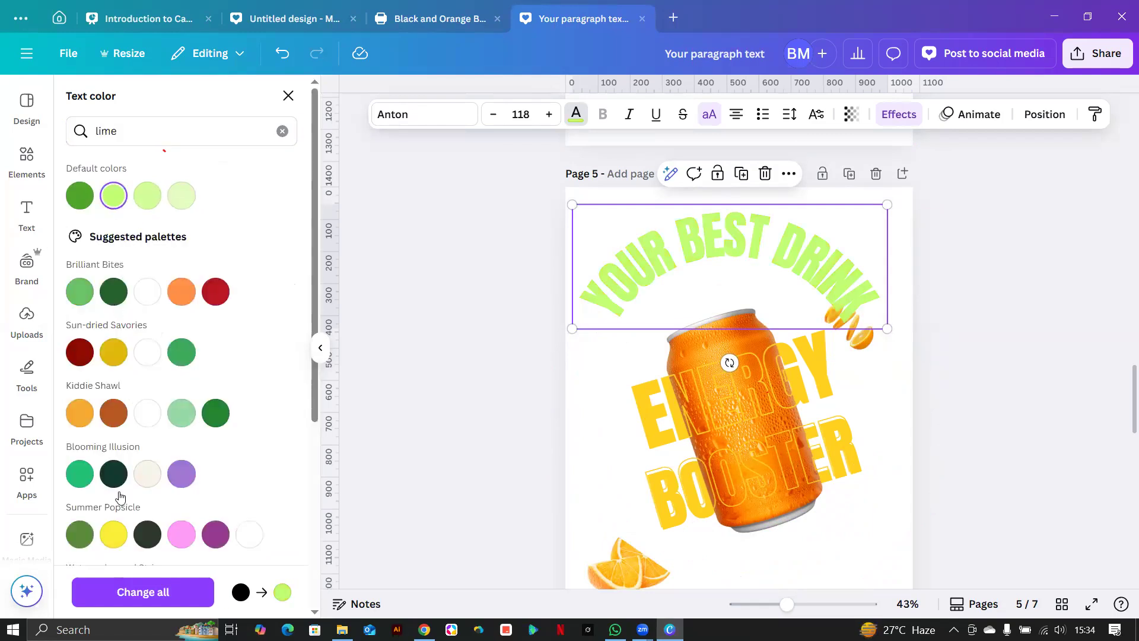
{"action": "scroll", "coordinate": [136, 462], "scroll_direction": "down", "scroll_amount": 5}
{"action": "scroll", "coordinate": [136, 441], "scroll_direction": "up", "scroll_amount": 4}
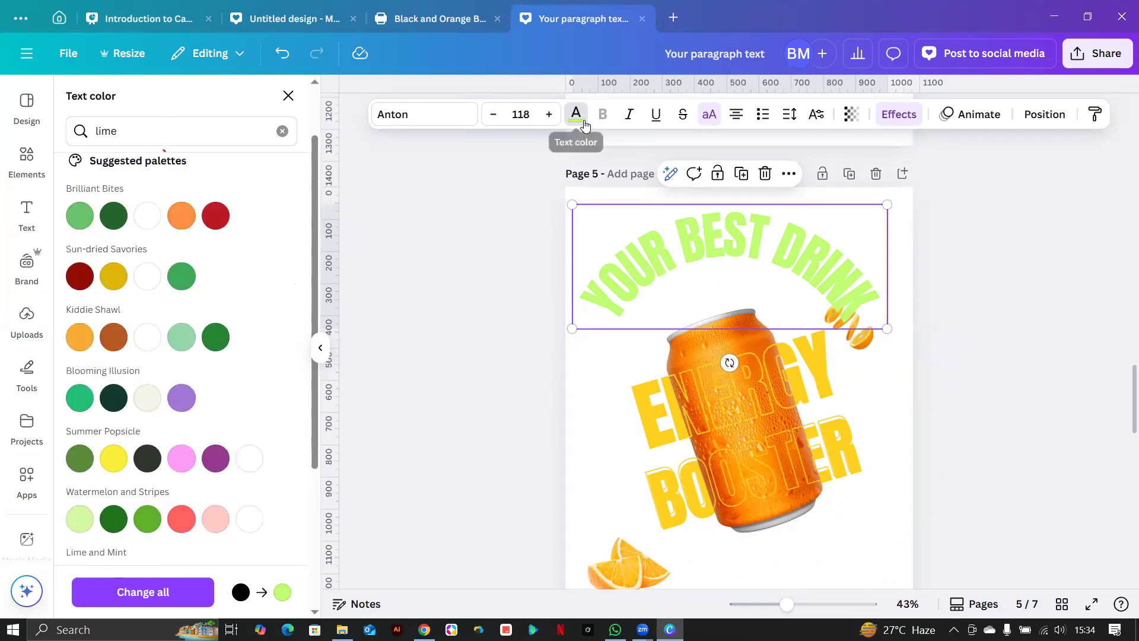
{"action": "left_click", "coordinate": [576, 114]}
Adjust the heading's green in the colour picker to #8FE029.
{"action": "left_click", "coordinate": [609, 268]}
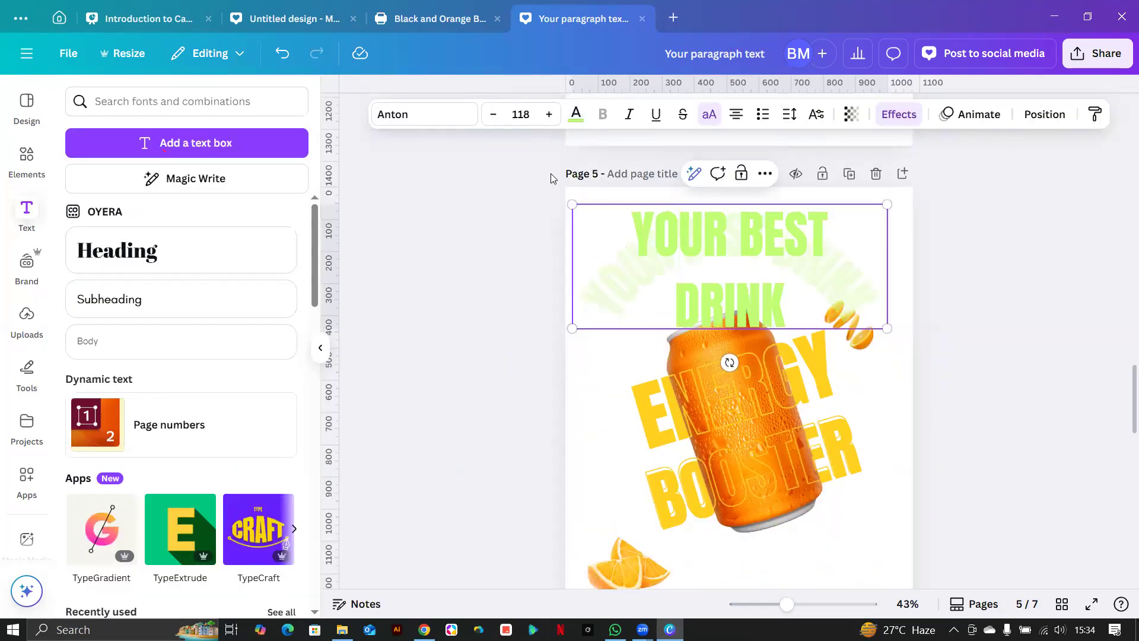
{"action": "left_click", "coordinate": [575, 118]}
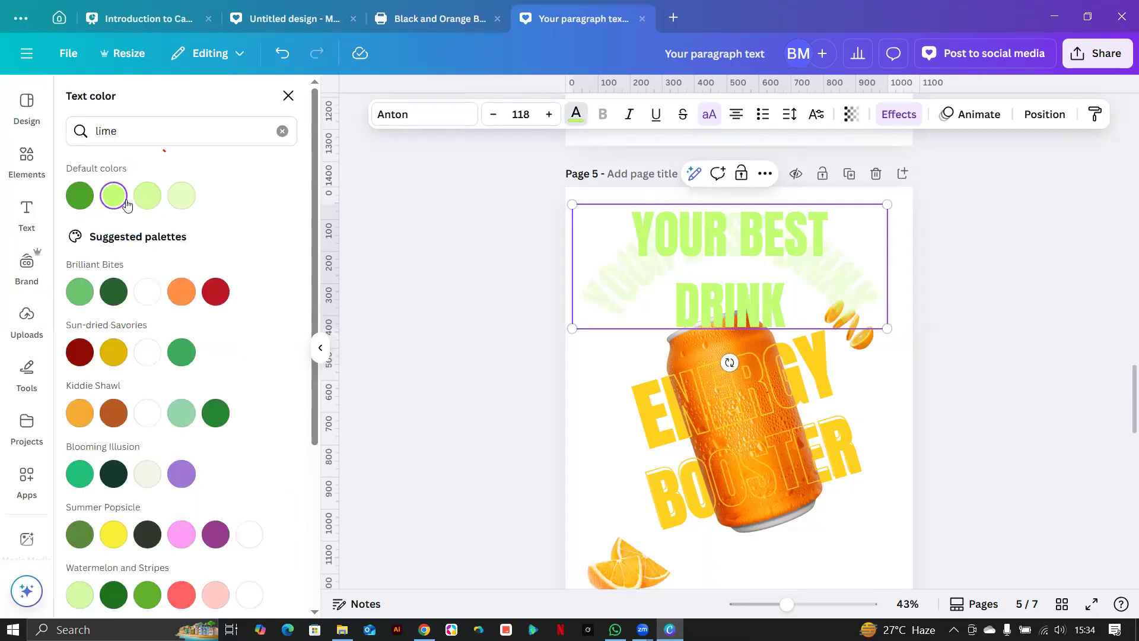
{"action": "left_click", "coordinate": [281, 132]}
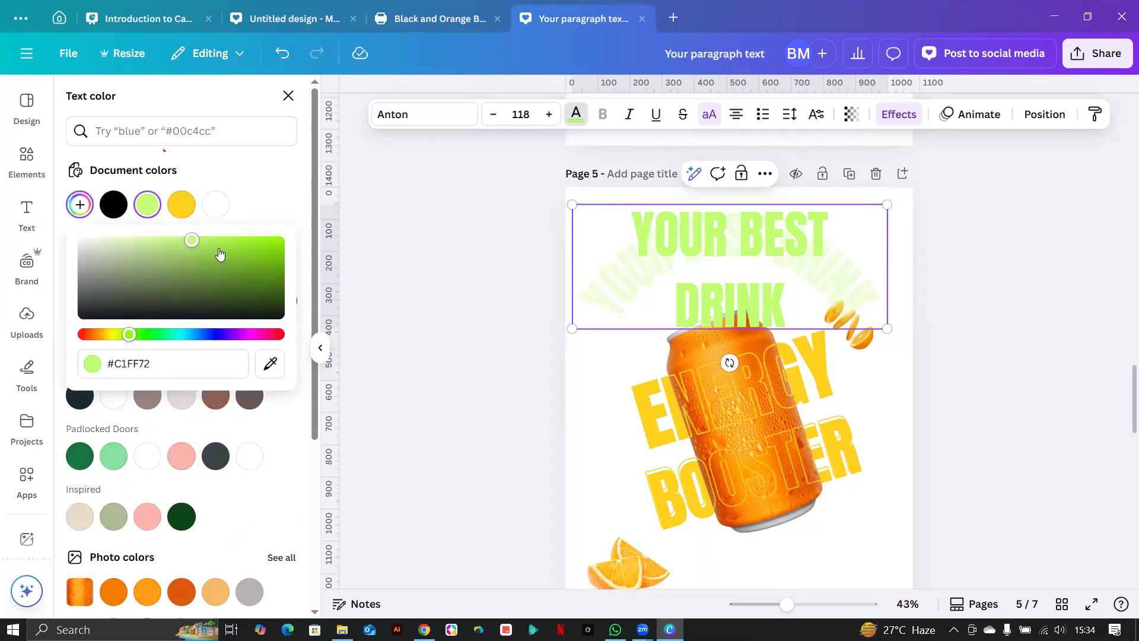
{"action": "left_click_drag", "start_coordinate": [191, 239], "coordinate": [262, 253]}
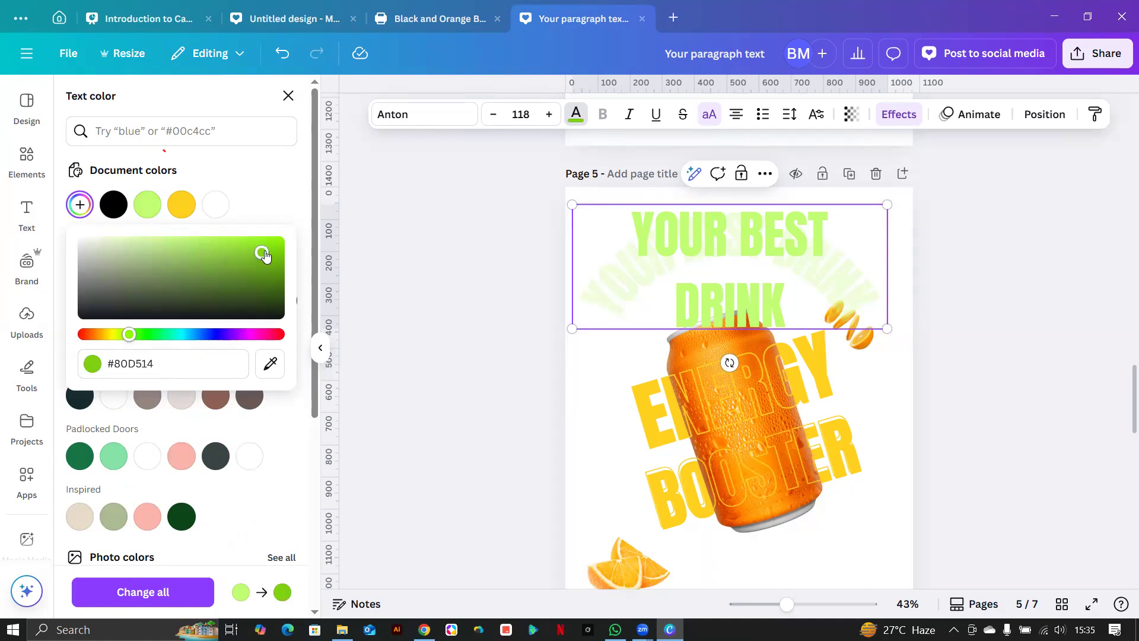
{"action": "left_click", "coordinate": [433, 285]}
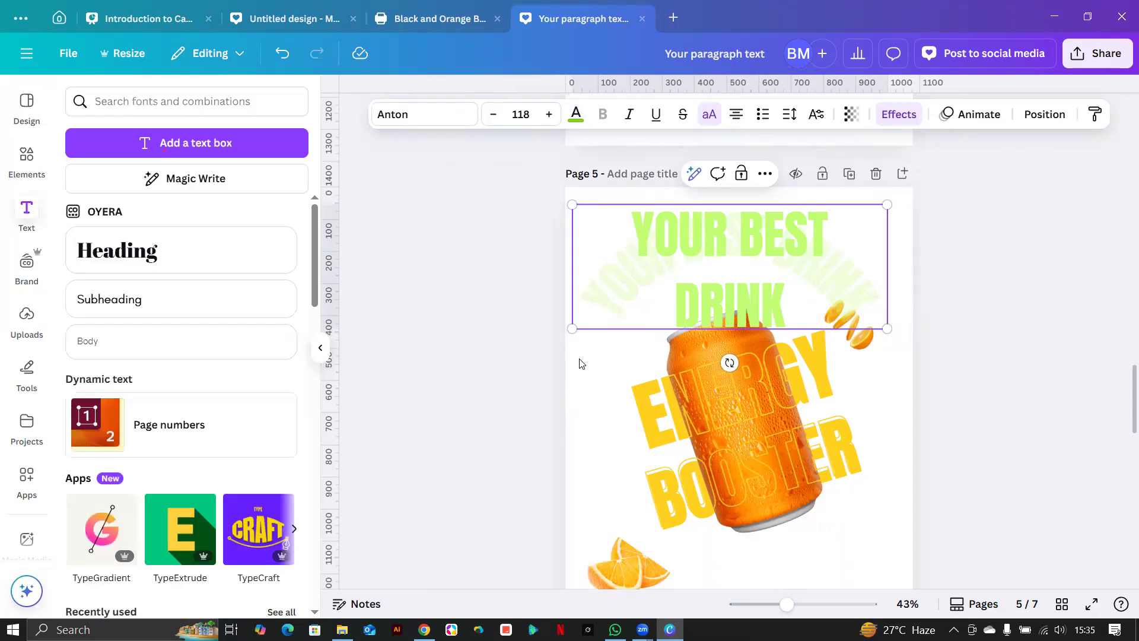
{"action": "left_click", "coordinate": [390, 366]}
{"action": "left_click", "coordinate": [574, 275]}
{"action": "left_click", "coordinate": [575, 118]}
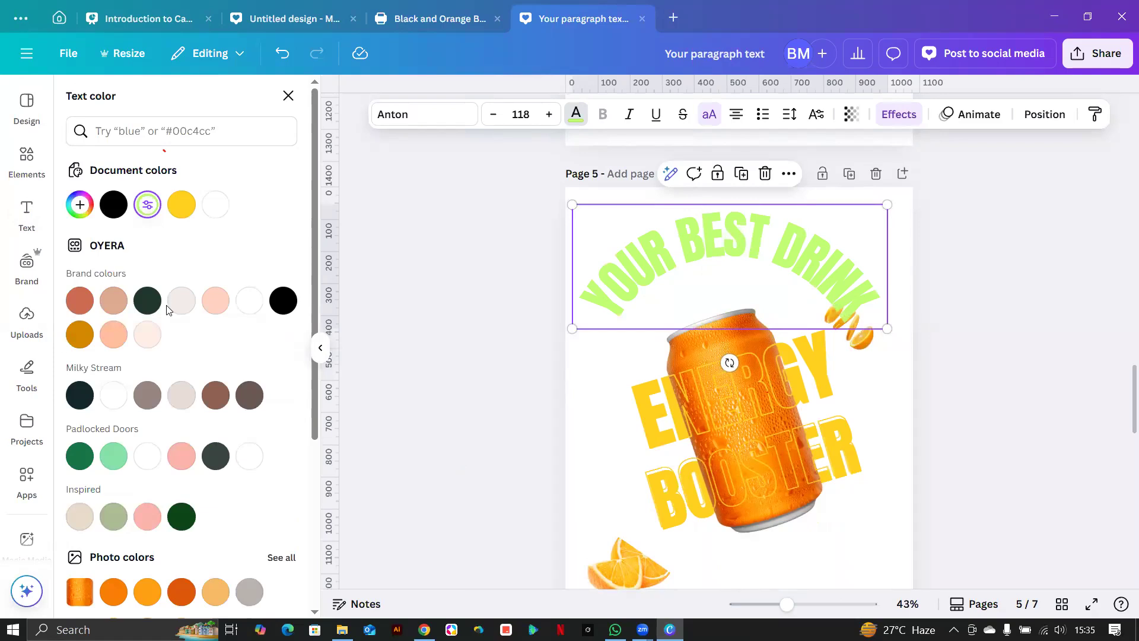
{"action": "left_click", "coordinate": [146, 213]}
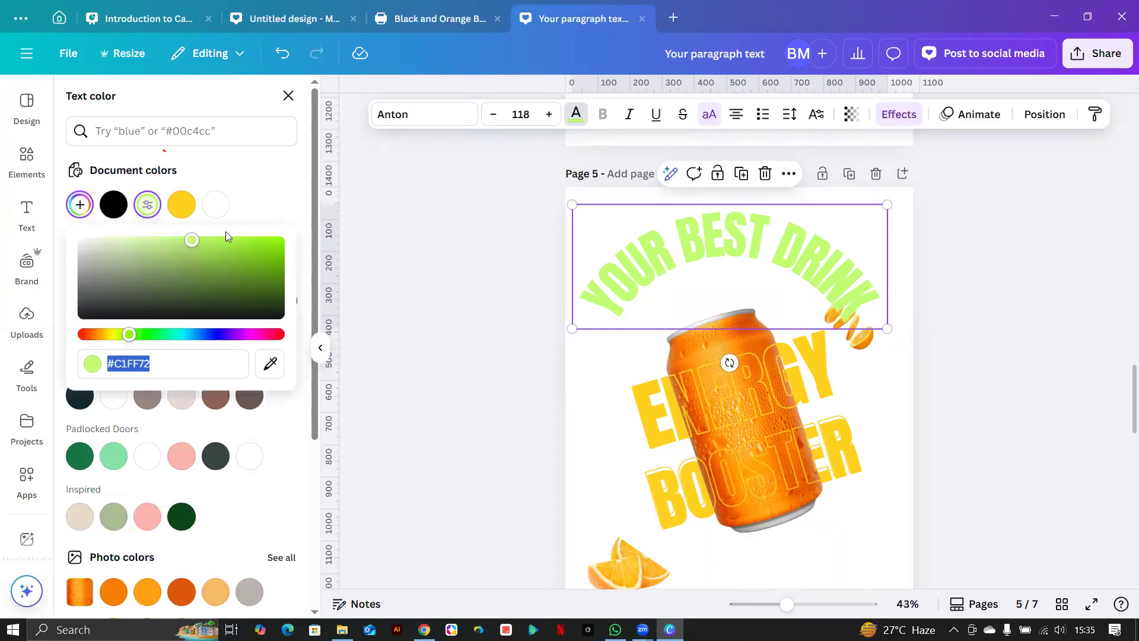
{"action": "left_click_drag", "start_coordinate": [192, 243], "coordinate": [245, 249]}
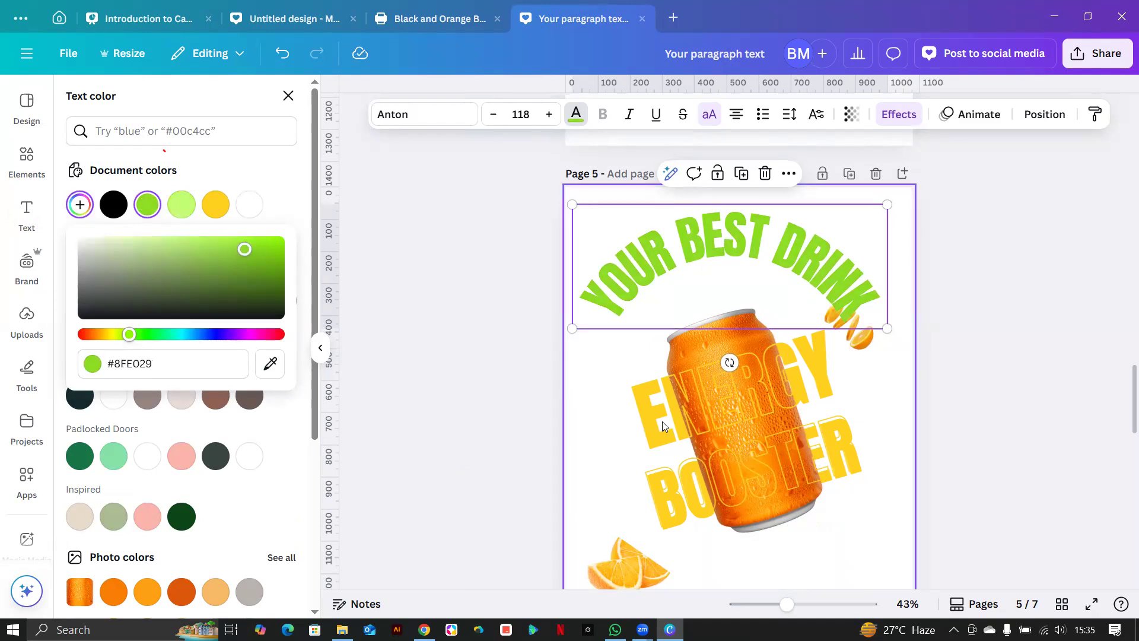
{"action": "left_click", "coordinate": [27, 214]}
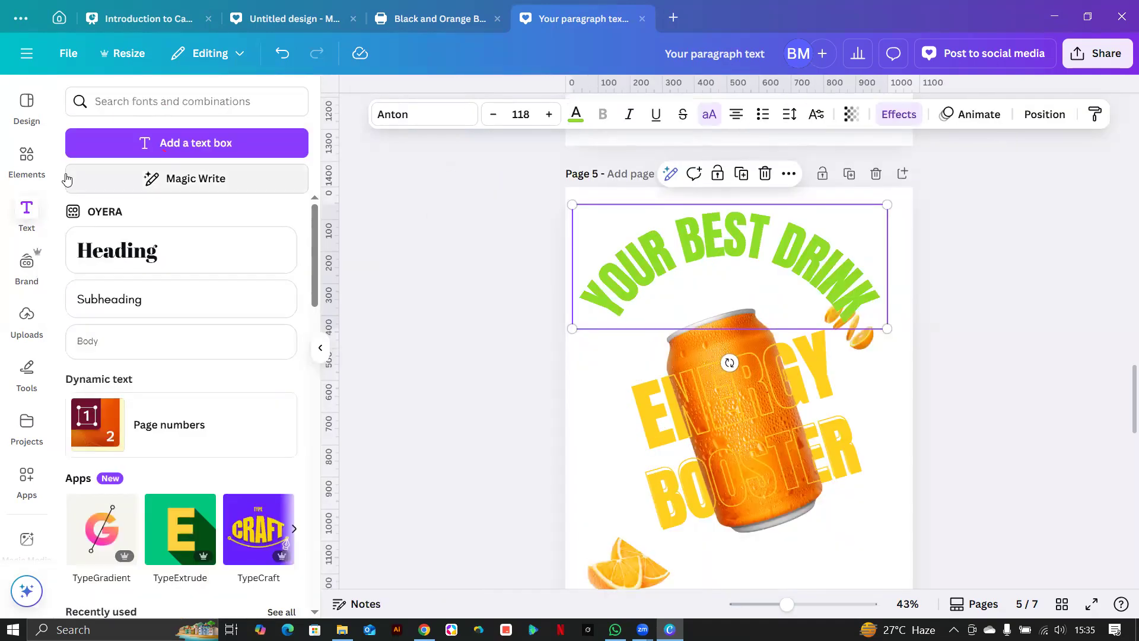
{"action": "left_click", "coordinate": [27, 156]}
Add a square shape from Elements and stretch it to cover page 5.
{"action": "left_click", "coordinate": [205, 113]}
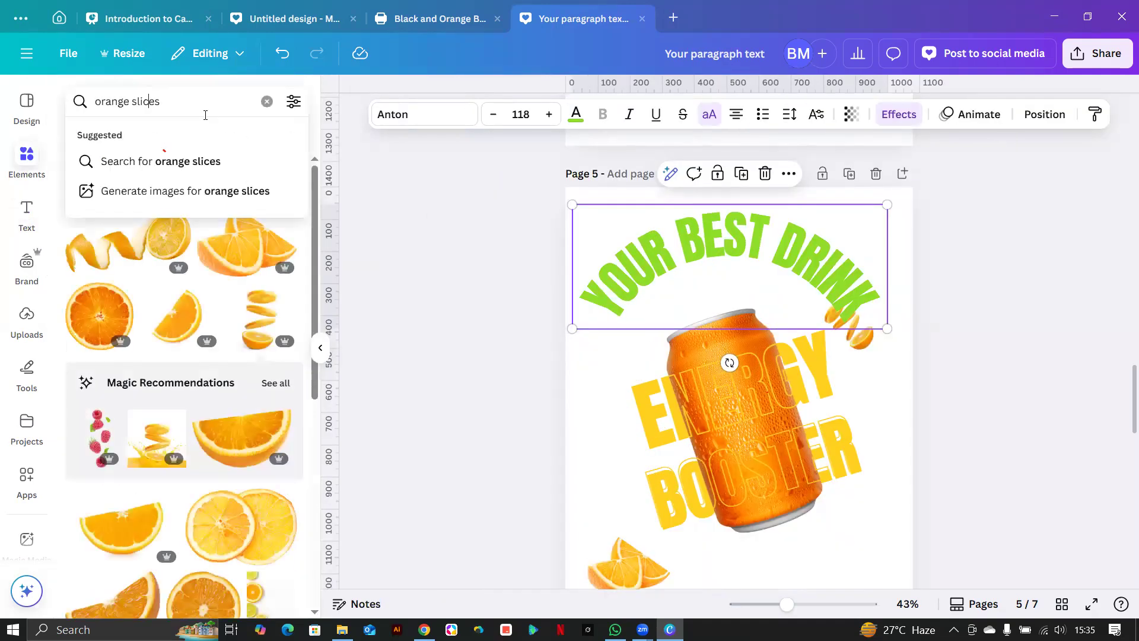
{"action": "triple_click", "coordinate": [190, 113]}
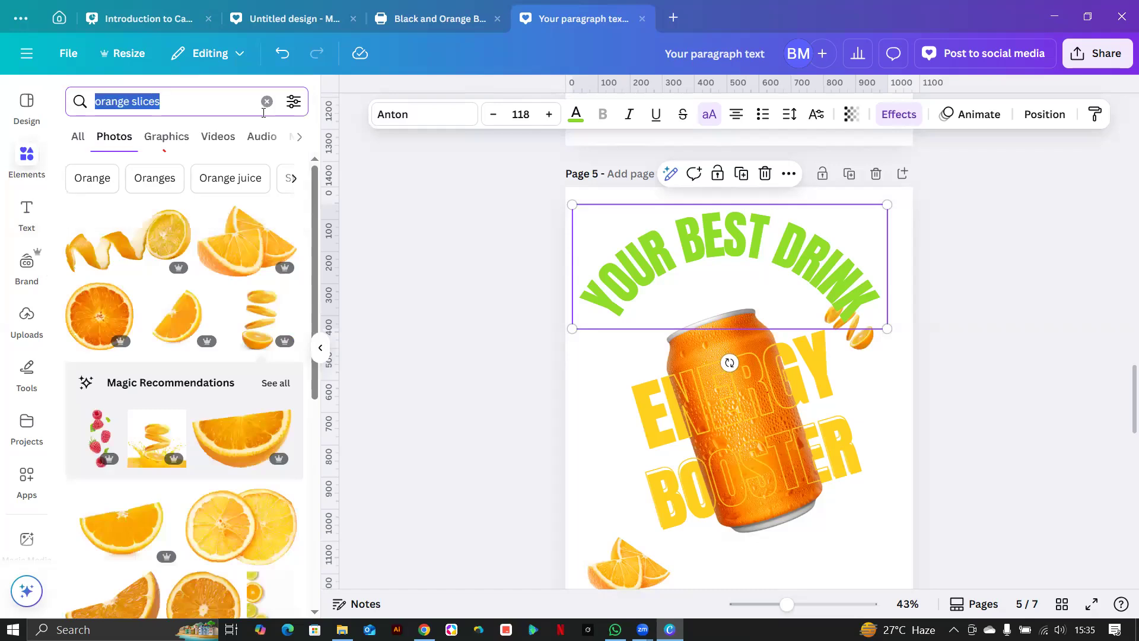
{"action": "key", "text": "BackSpace"}
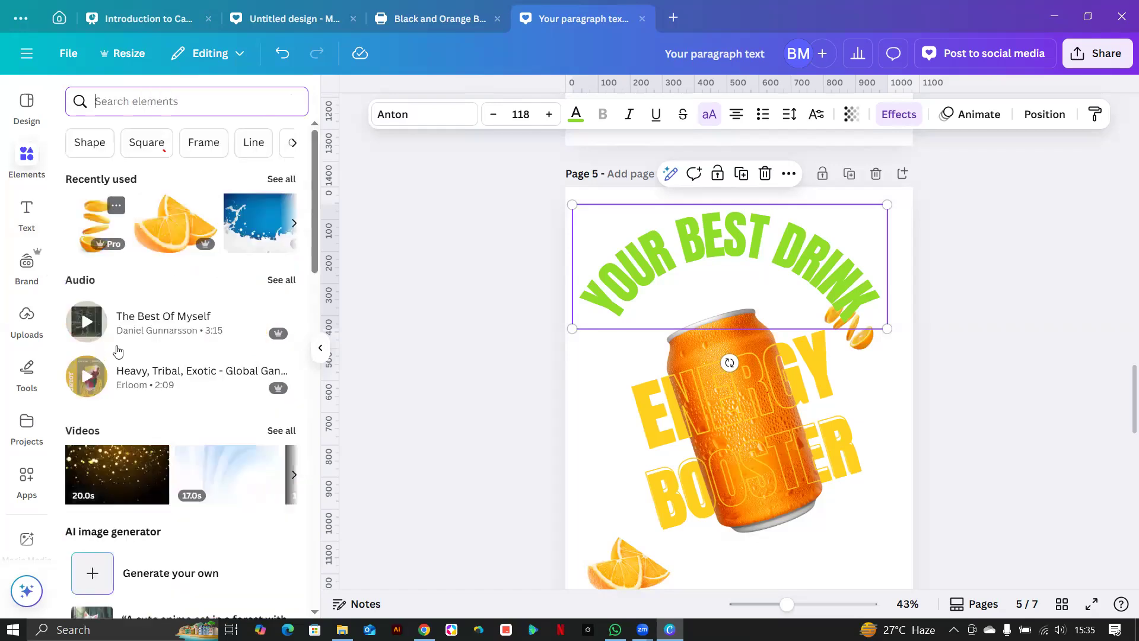
{"action": "left_click", "coordinate": [89, 143]}
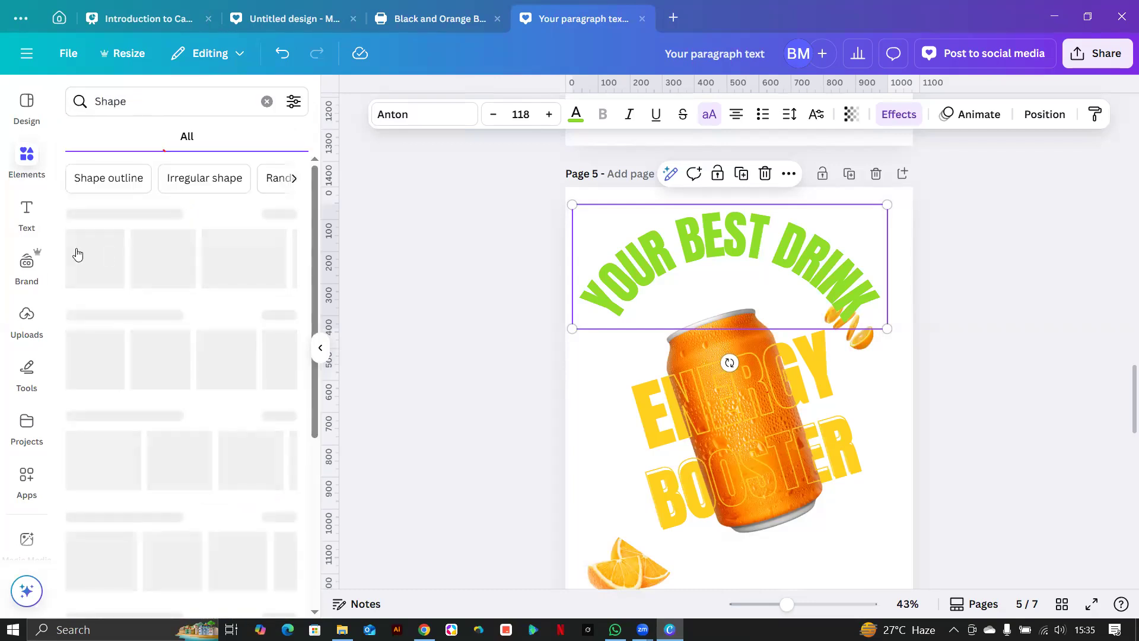
{"action": "left_click", "coordinate": [78, 254]}
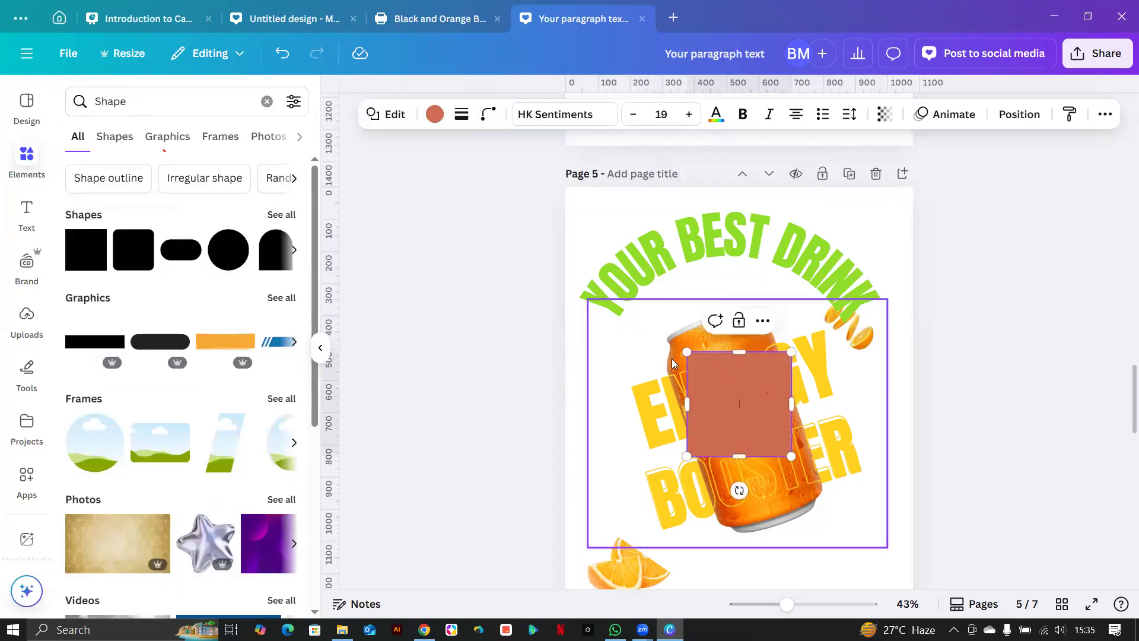
{"action": "left_click_drag", "start_coordinate": [687, 352], "coordinate": [525, 184]}
{"action": "left_click_drag", "start_coordinate": [792, 455], "coordinate": [913, 583]}
Switch the square's fill to a gradient.
{"action": "scroll", "coordinate": [855, 493], "scroll_direction": "down", "scroll_amount": 3}
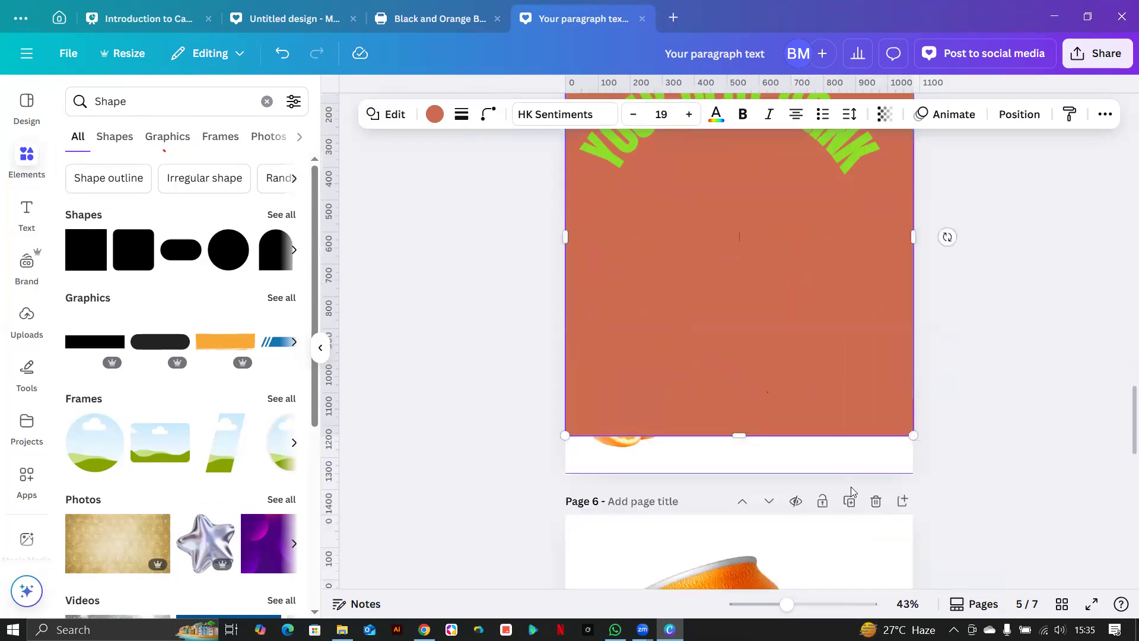
{"action": "left_click", "coordinate": [434, 114]}
{"action": "scroll", "coordinate": [589, 387], "scroll_direction": "down", "scroll_amount": 10}
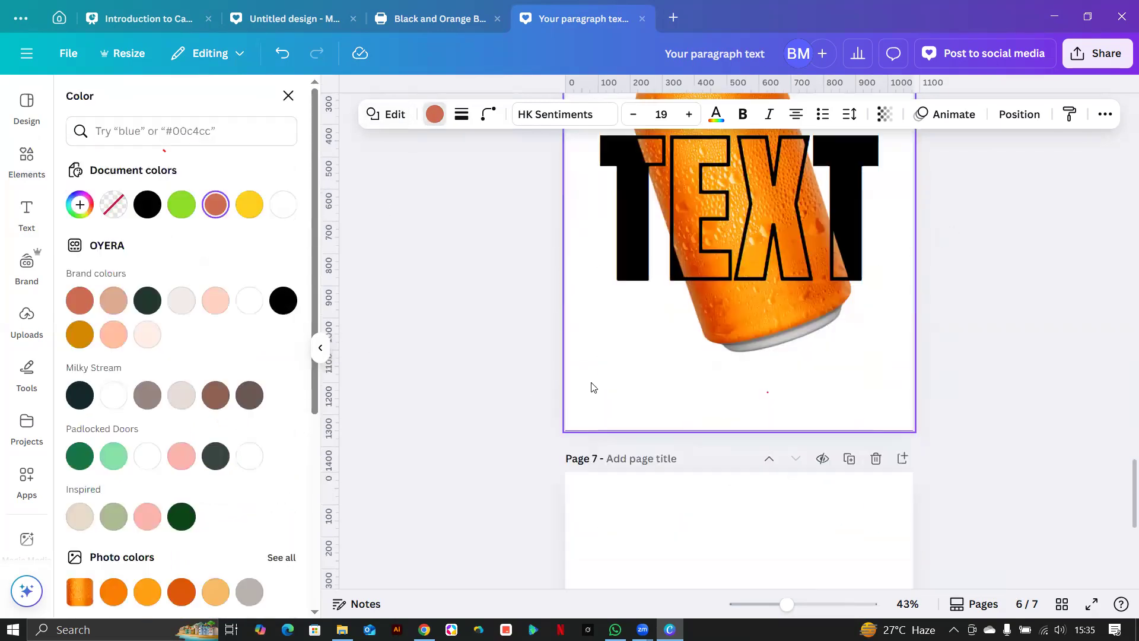
{"action": "scroll", "coordinate": [591, 382], "scroll_direction": "up", "scroll_amount": 7}
{"action": "scroll", "coordinate": [592, 385], "scroll_direction": "up", "scroll_amount": 5}
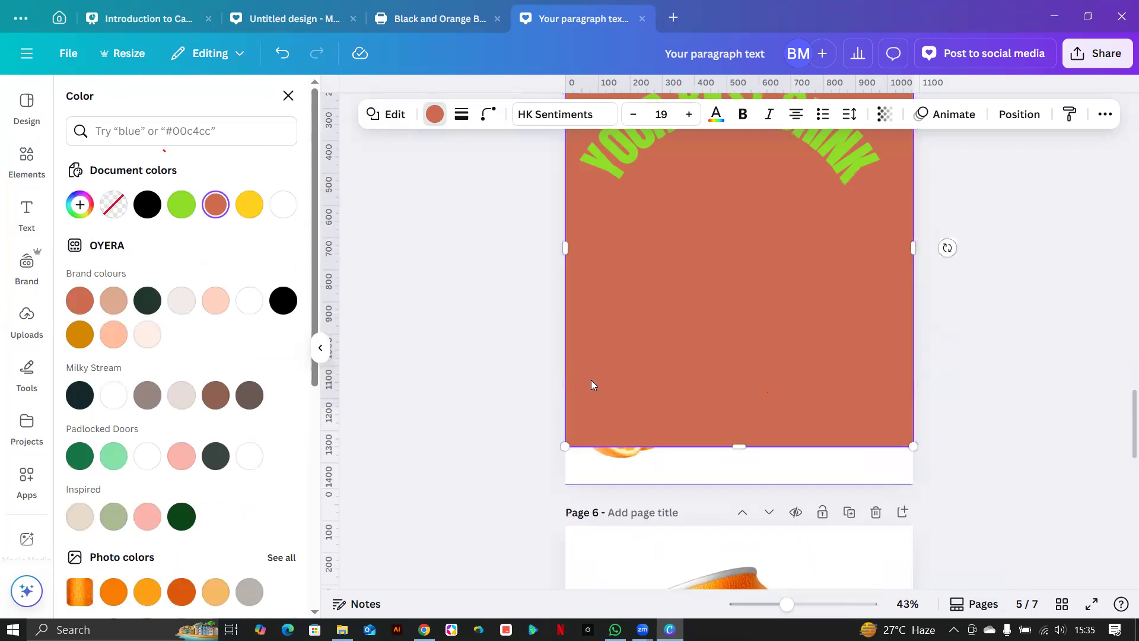
{"action": "scroll", "coordinate": [591, 380], "scroll_direction": "up", "scroll_amount": 5}
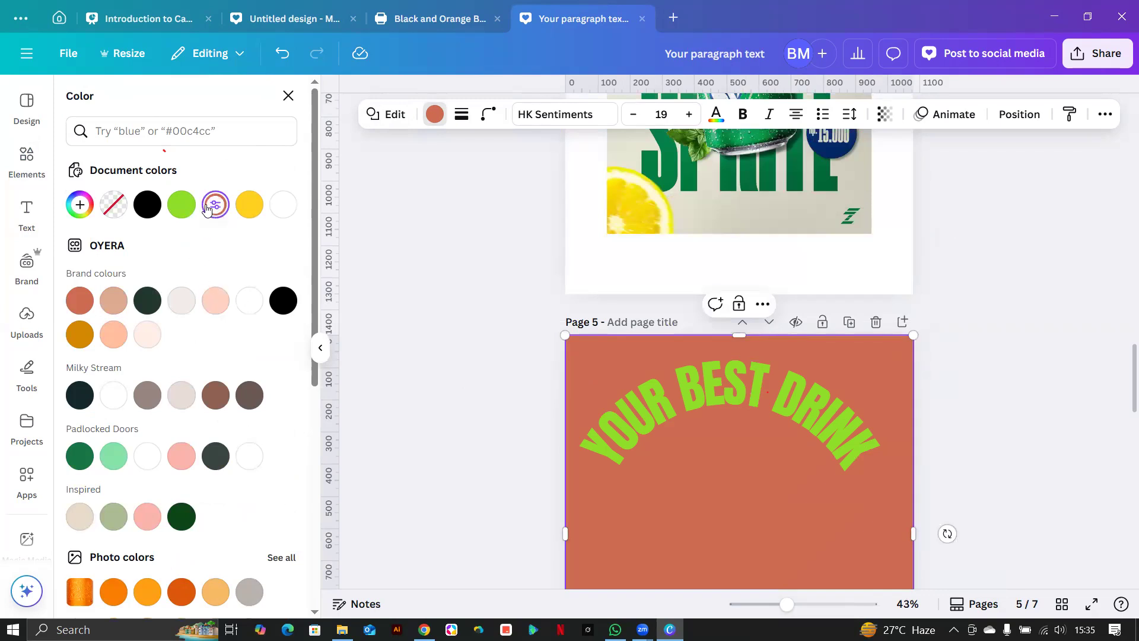
{"action": "left_click", "coordinate": [218, 207]}
{"action": "left_click", "coordinate": [231, 245]}
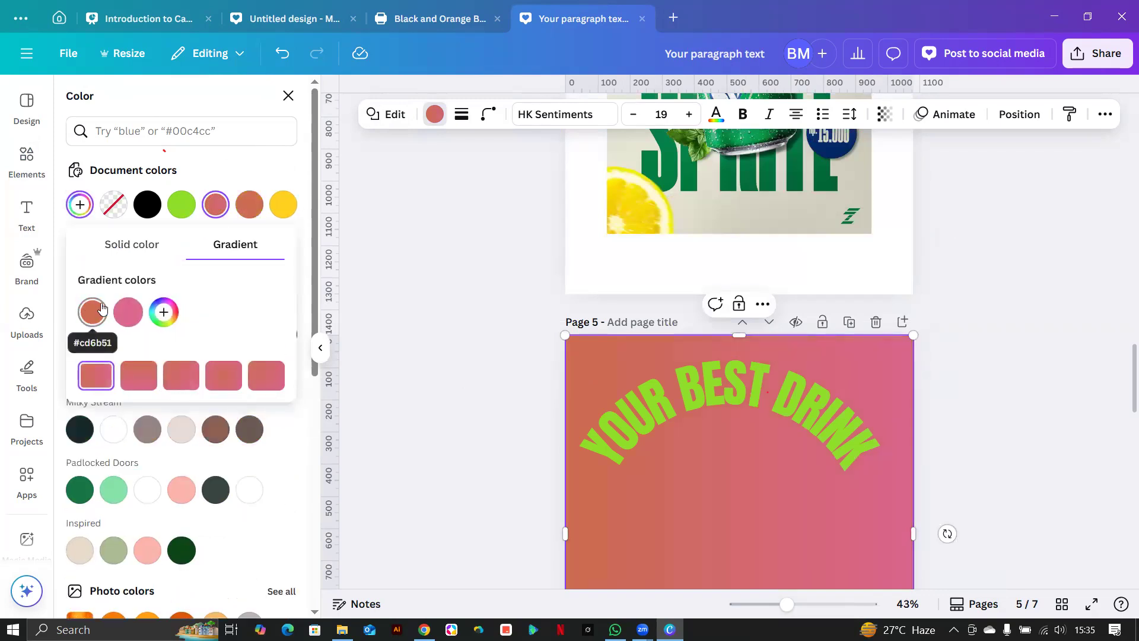
{"action": "scroll", "coordinate": [472, 371], "scroll_direction": "down", "scroll_amount": 3}
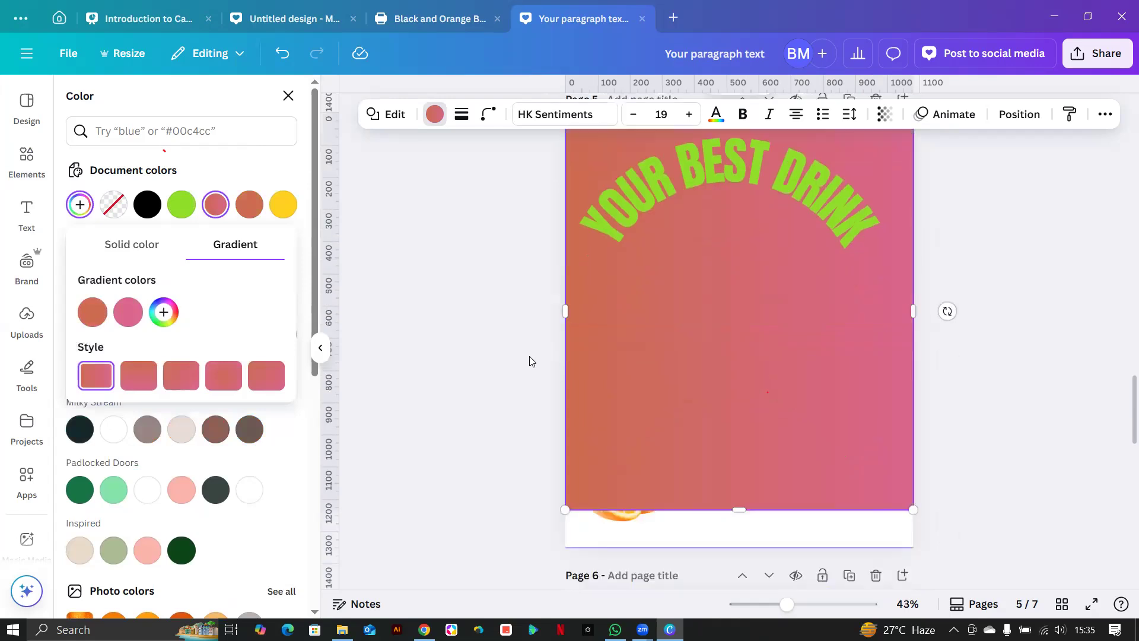
{"action": "scroll", "coordinate": [529, 361], "scroll_direction": "up", "scroll_amount": 1}
Try a diagonal gradient running from pale pink to pale cream yellow.
{"action": "left_click", "coordinate": [93, 312]}
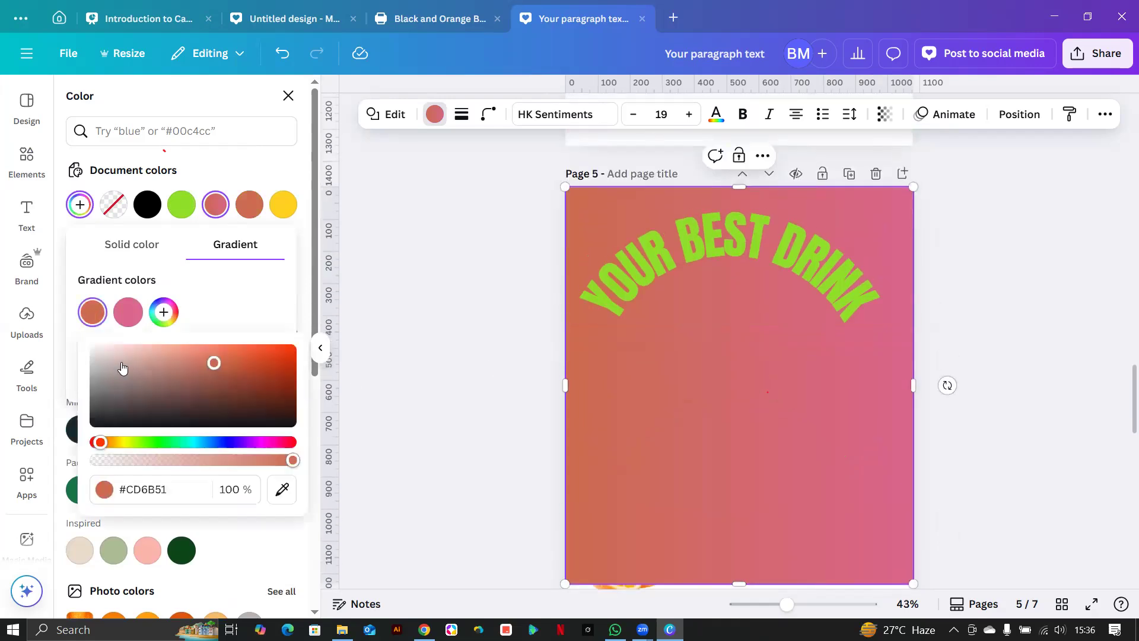
{"action": "left_click", "coordinate": [110, 357]}
{"action": "left_click", "coordinate": [129, 312]}
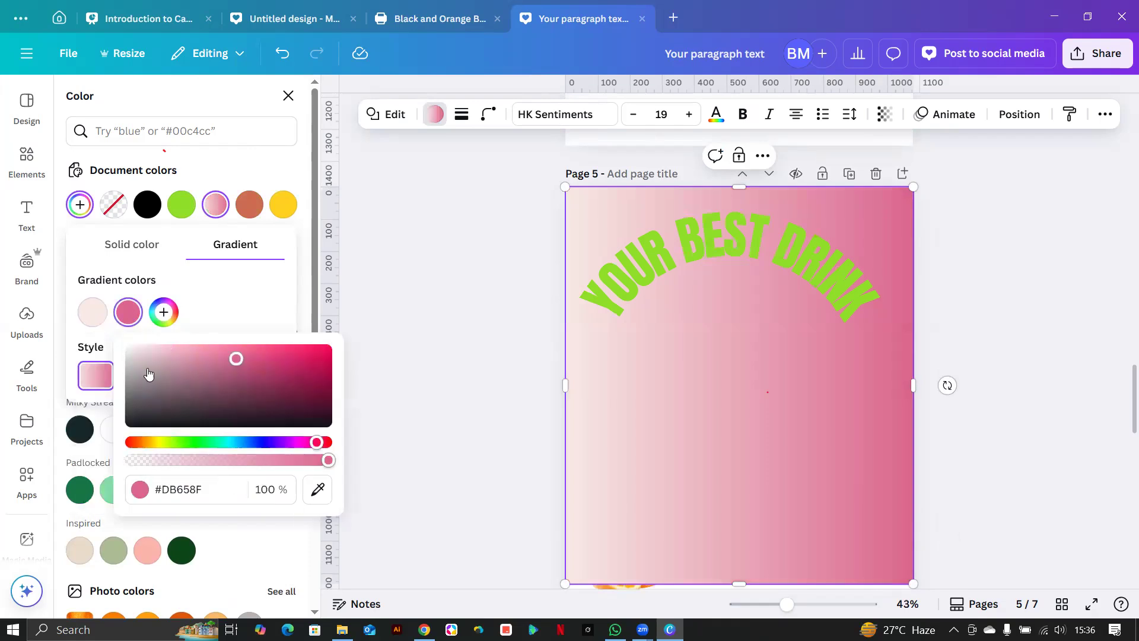
{"action": "left_click", "coordinate": [317, 489]}
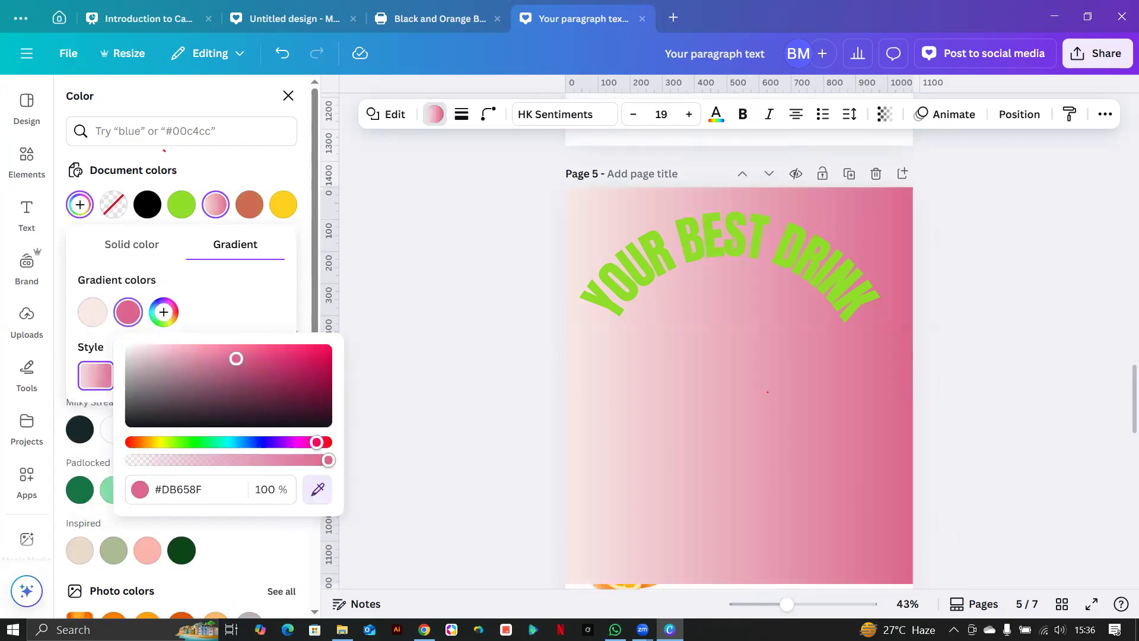
{"action": "left_click", "coordinate": [283, 205]}
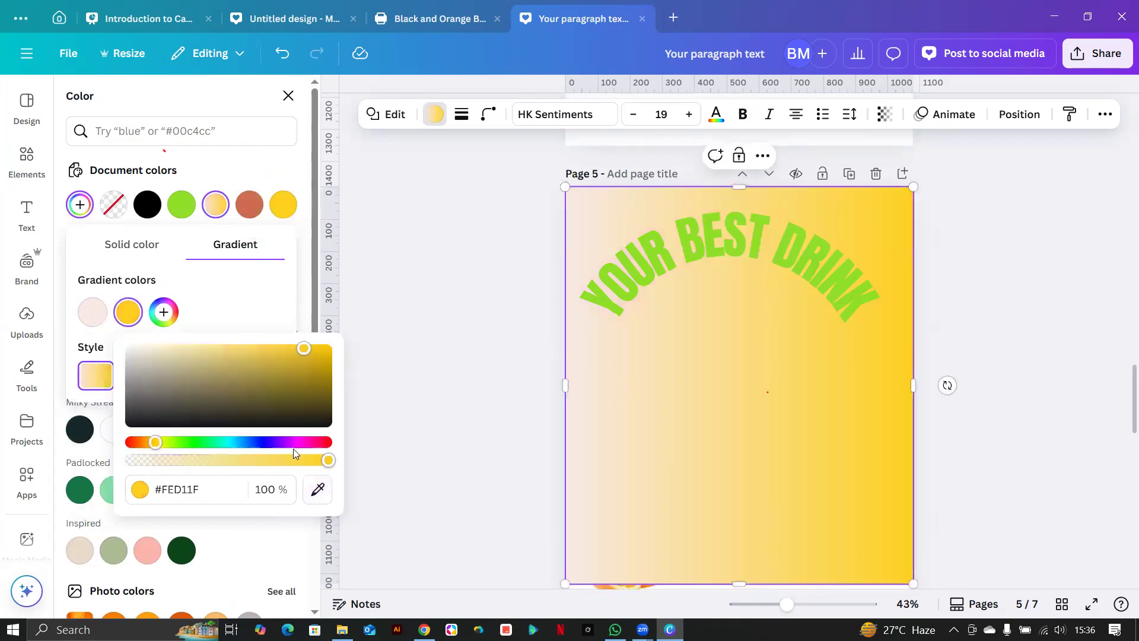
{"action": "left_click", "coordinate": [241, 309]}
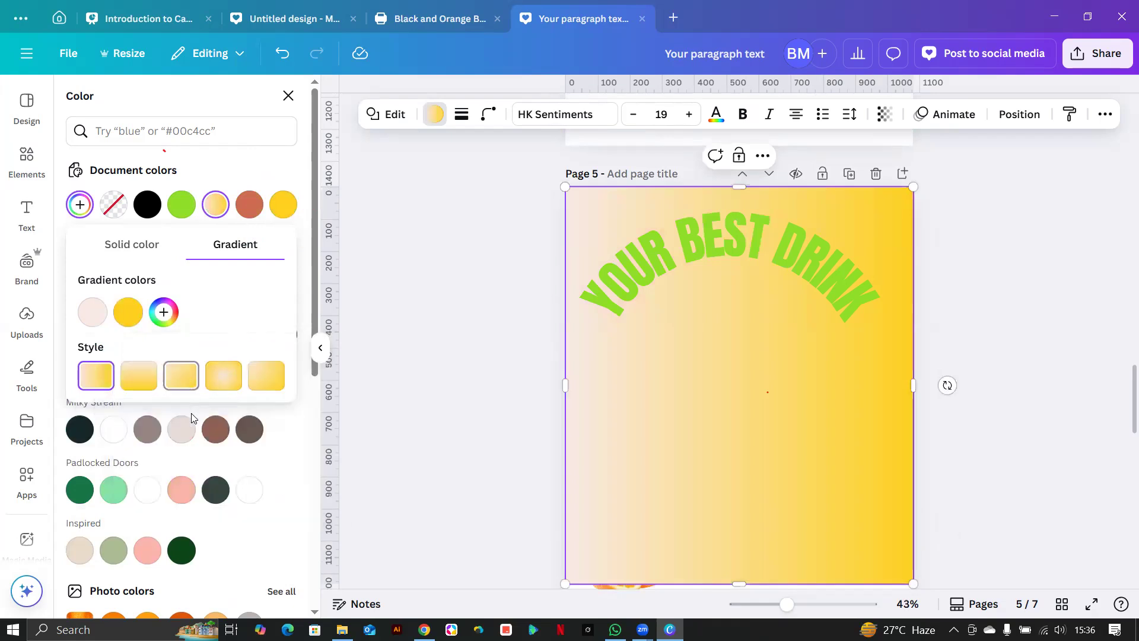
{"action": "left_click", "coordinate": [181, 375]}
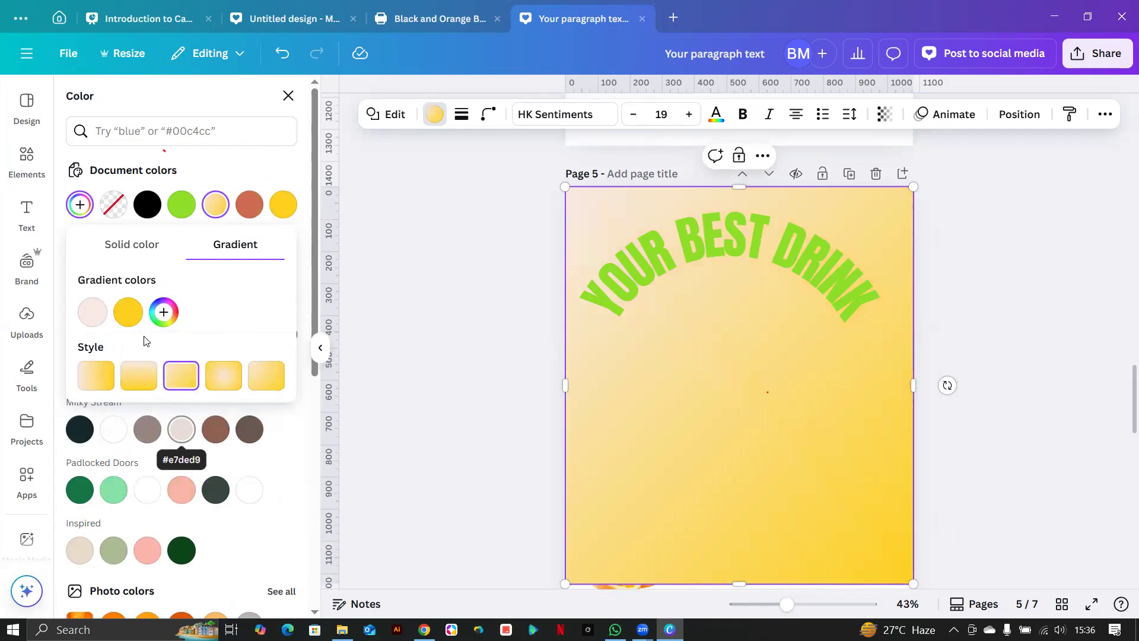
{"action": "left_click", "coordinate": [128, 312]}
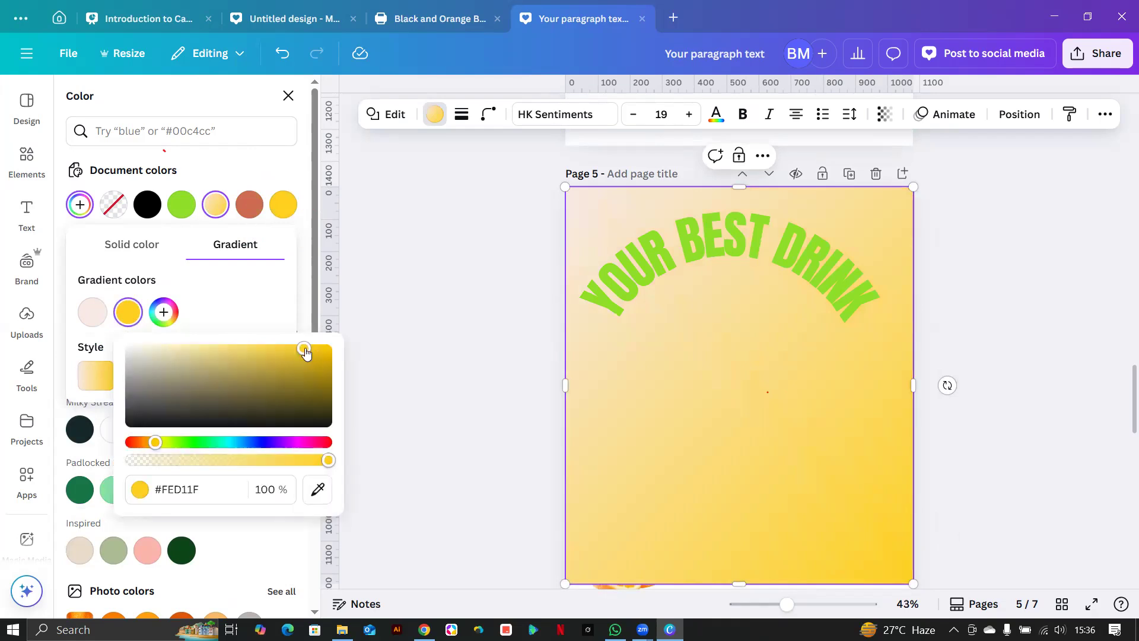
{"action": "left_click_drag", "start_coordinate": [305, 352], "coordinate": [194, 352]}
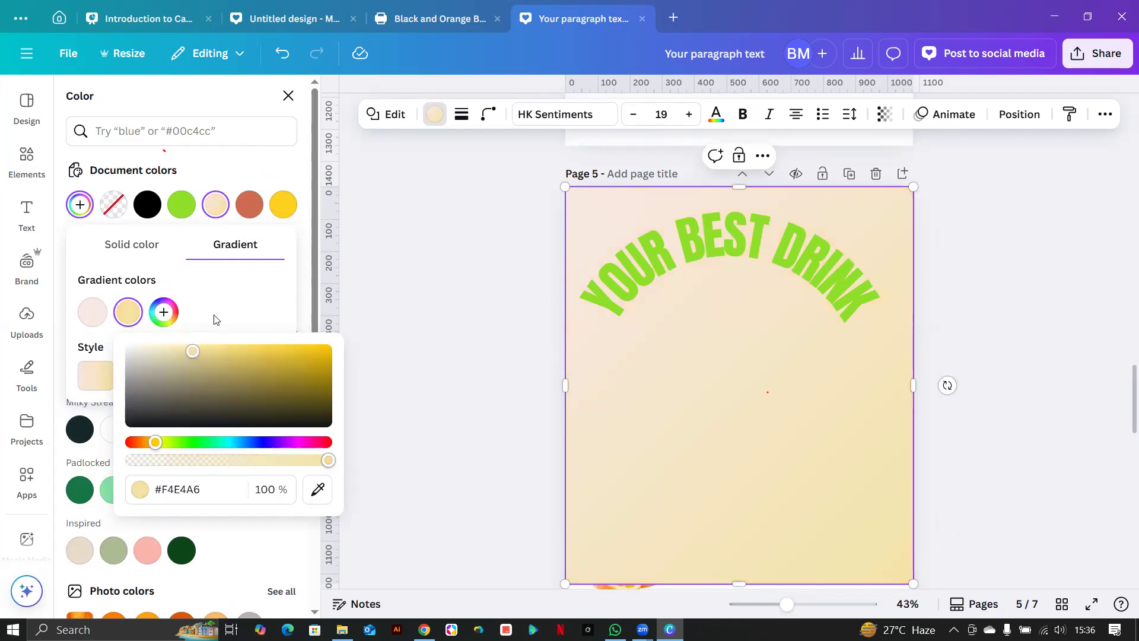
Make the fill green and turn it into a gradient, trying diagonal and radial styles.
{"action": "left_click", "coordinate": [181, 204]}
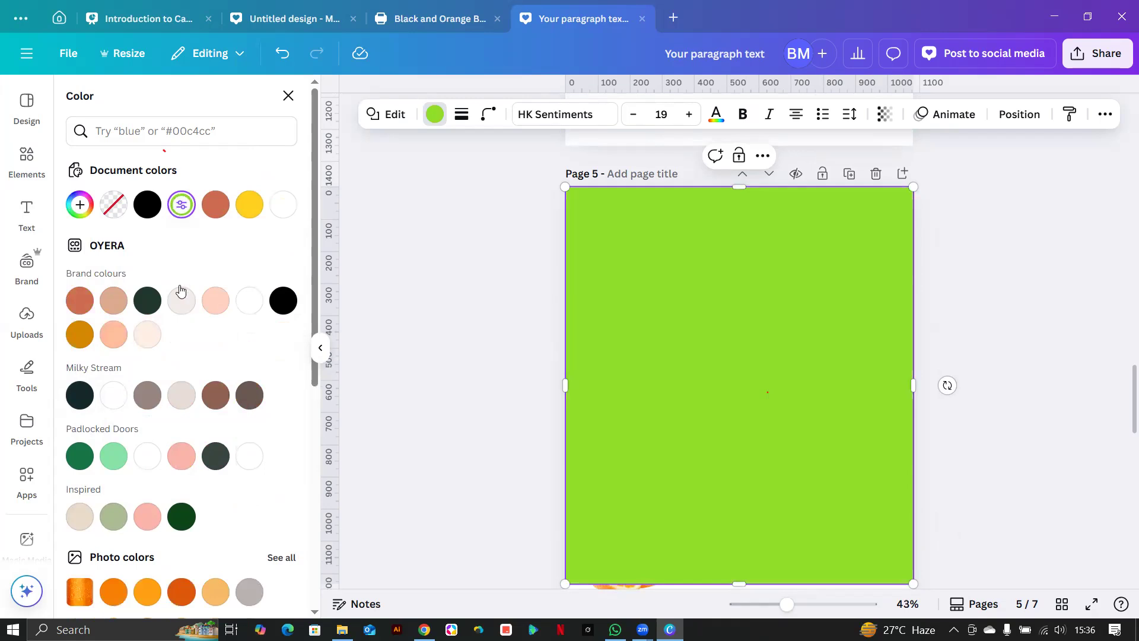
{"action": "left_click", "coordinate": [185, 212]}
{"action": "left_click", "coordinate": [232, 246]}
{"action": "left_click", "coordinate": [187, 383]}
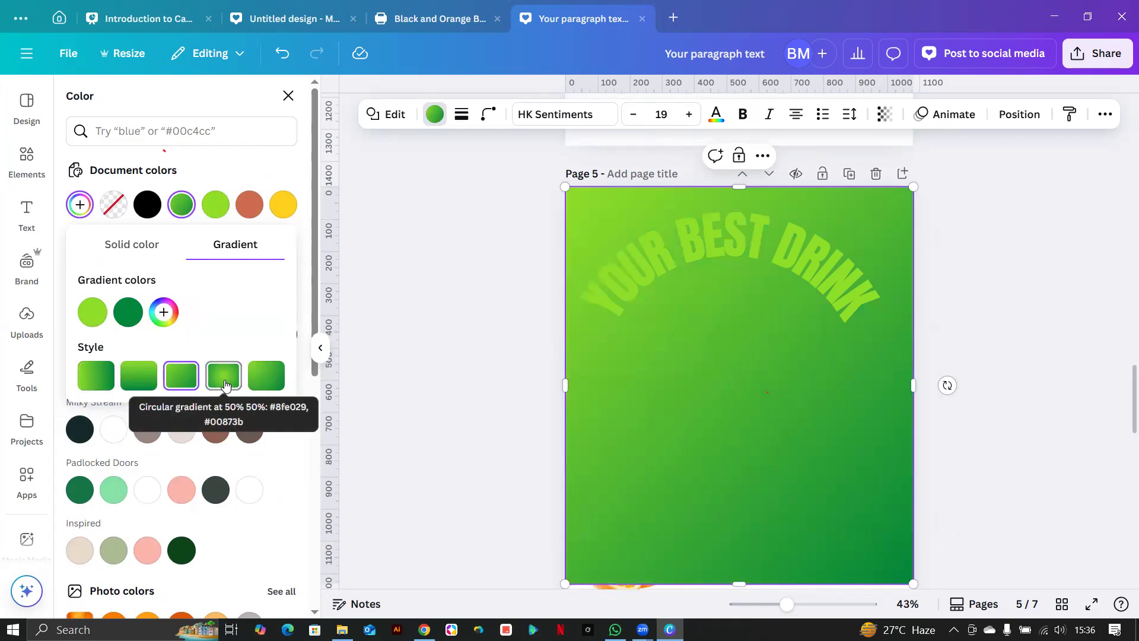
{"action": "left_click", "coordinate": [223, 385]}
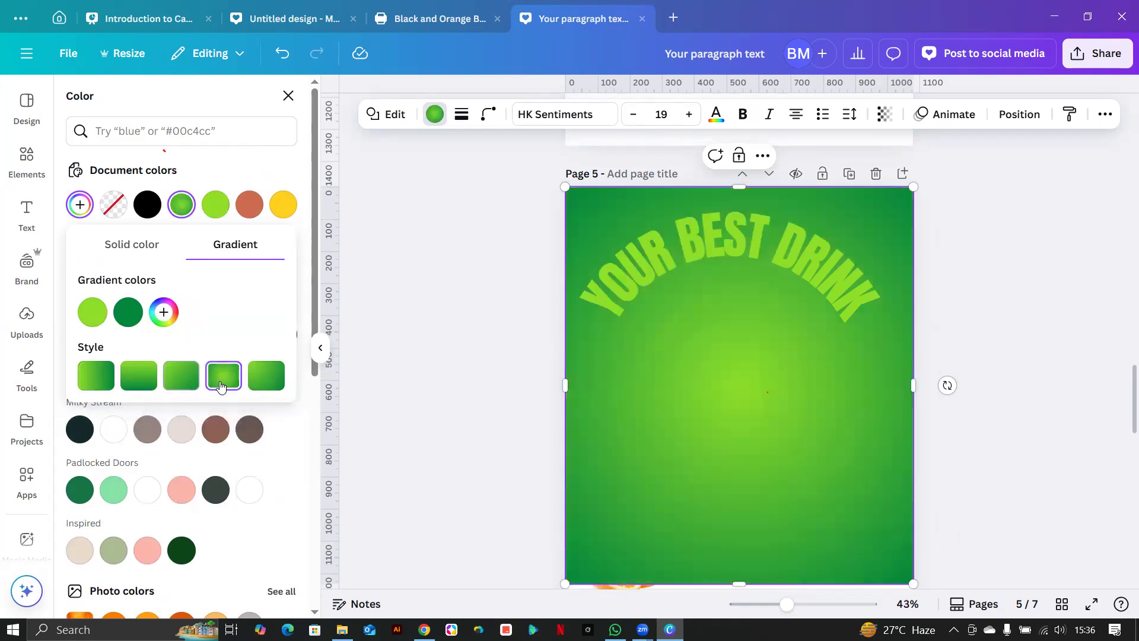
Set the dark green stop to #006404 at full opacity and restore the diagonal style.
{"action": "left_click", "coordinate": [129, 313]}
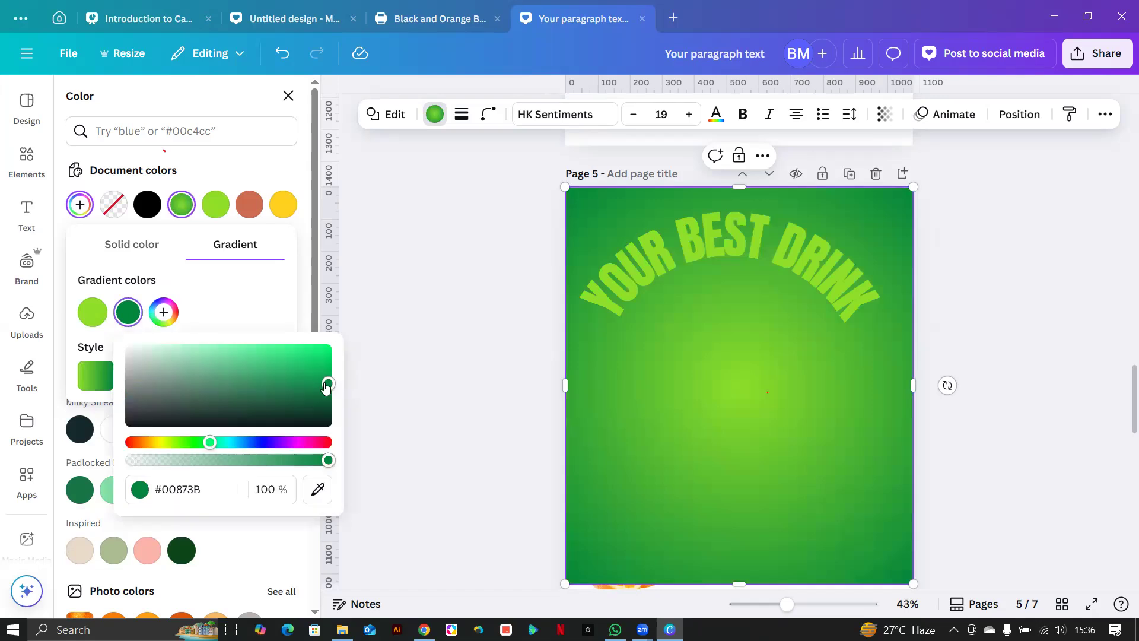
{"action": "mouse_move", "coordinate": [324, 463]}
{"action": "left_mouse_down"}
{"action": "mouse_move", "coordinate": [280, 465]}
{"action": "mouse_move", "coordinate": [304, 463]}
{"action": "left_mouse_up"}
{"action": "mouse_move", "coordinate": [328, 389]}
{"action": "left_mouse_down"}
{"action": "mouse_move", "coordinate": [286, 366]}
{"action": "mouse_move", "coordinate": [327, 376]}
{"action": "mouse_move", "coordinate": [325, 364]}
{"action": "mouse_move", "coordinate": [287, 371]}
{"action": "mouse_move", "coordinate": [275, 400]}
{"action": "mouse_move", "coordinate": [213, 371]}
{"action": "mouse_move", "coordinate": [328, 394]}
{"action": "left_mouse_up"}
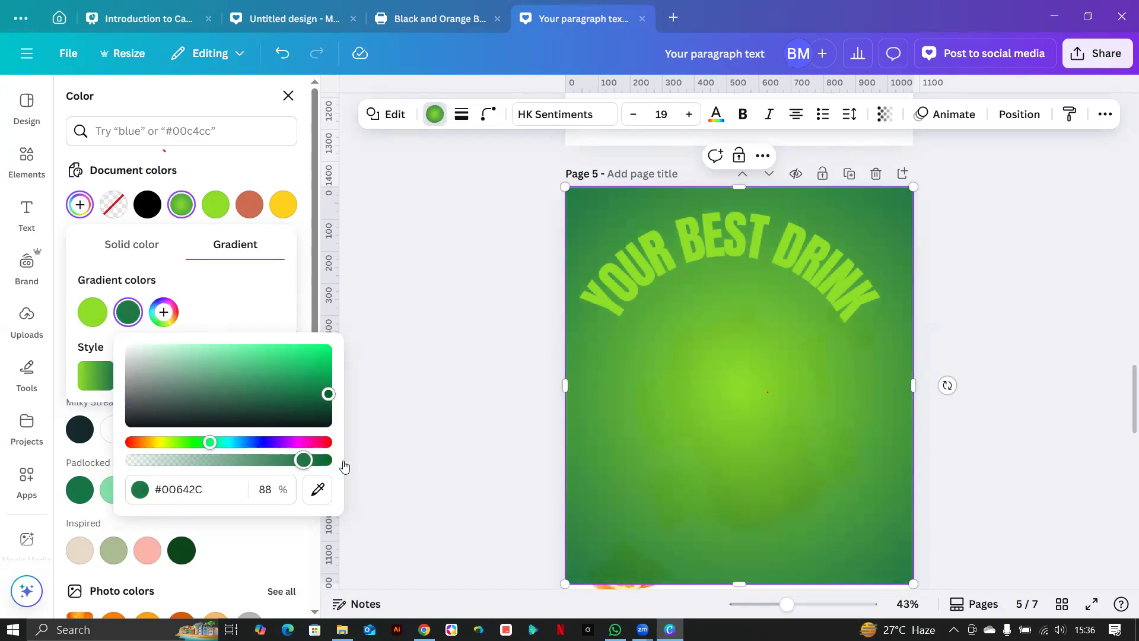
{"action": "left_click_drag", "start_coordinate": [304, 460], "coordinate": [329, 461]}
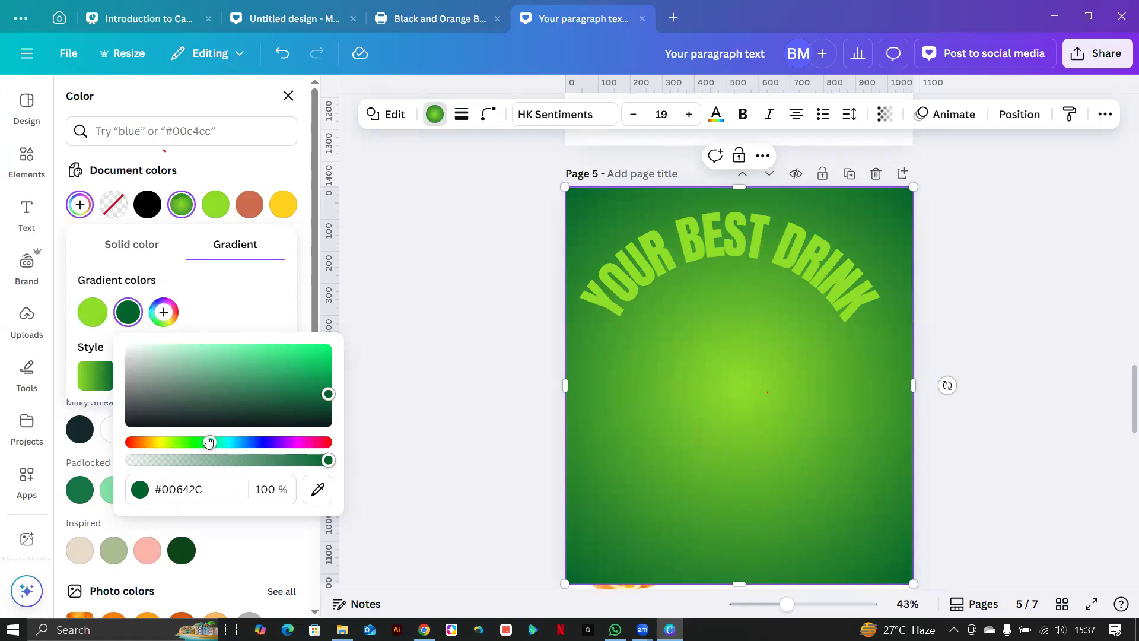
{"action": "left_click_drag", "start_coordinate": [201, 441], "coordinate": [207, 440]}
{"action": "left_click", "coordinate": [242, 328]}
{"action": "left_click", "coordinate": [181, 375]}
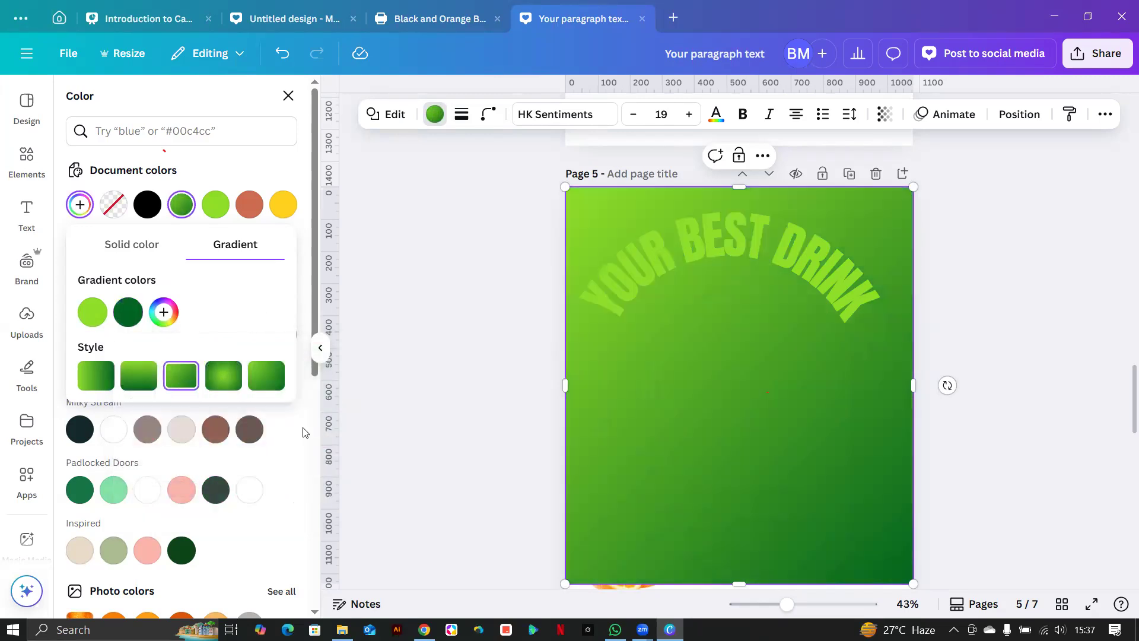
{"action": "left_click", "coordinate": [766, 432]}
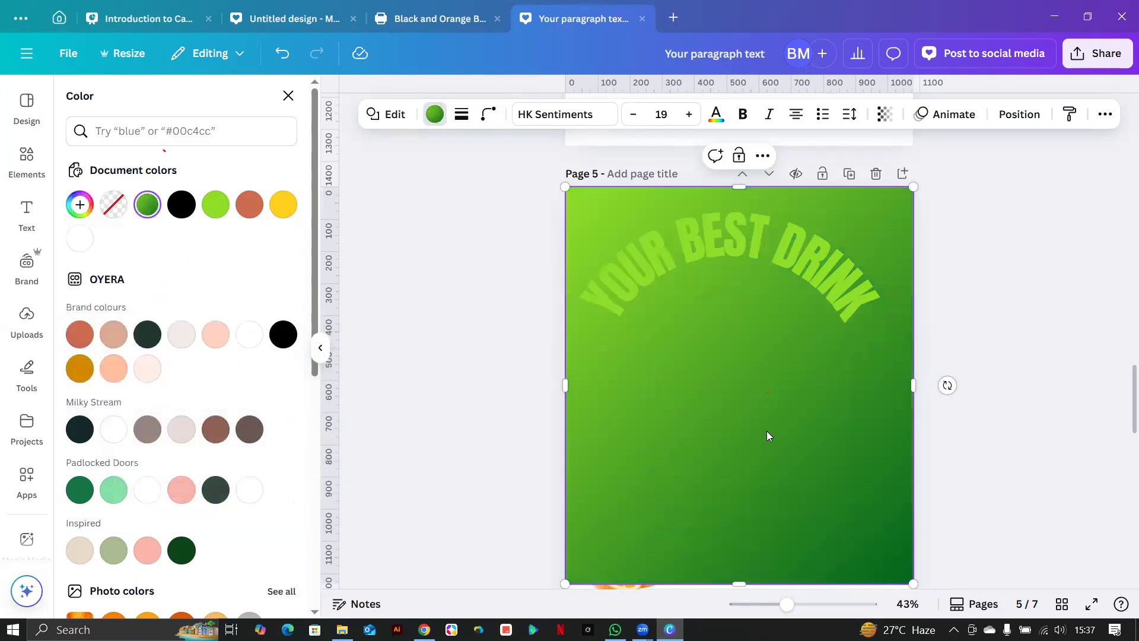
{"action": "scroll", "coordinate": [768, 421], "scroll_direction": "down", "scroll_amount": 3}
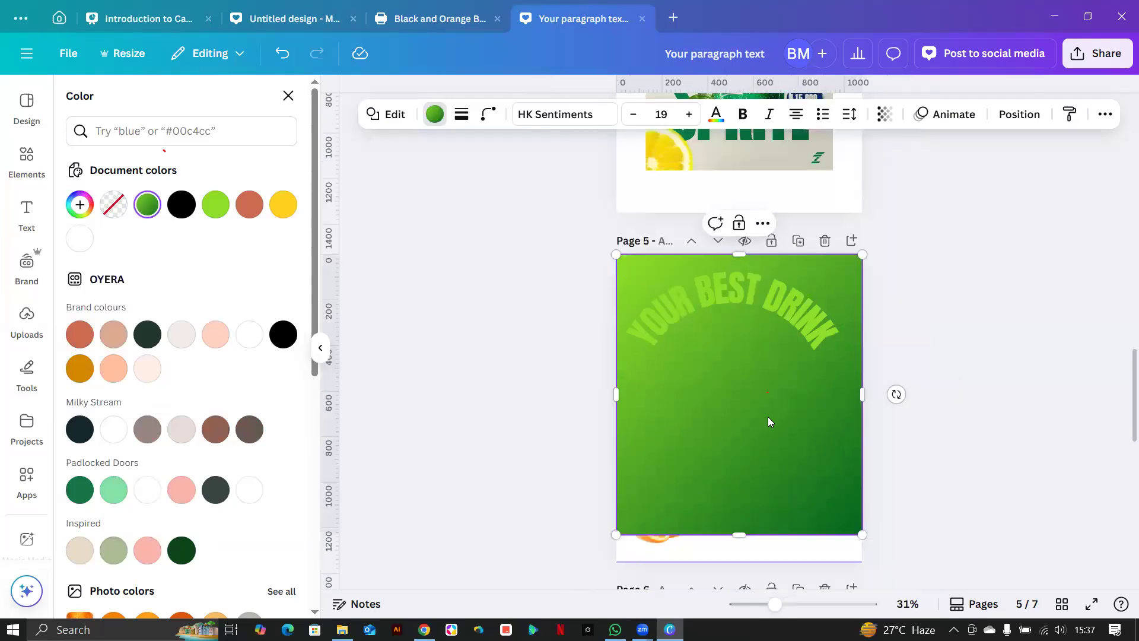
Stretch the green square to the page bottom and layer it beneath the can, text and slices.
{"action": "scroll", "coordinate": [759, 380], "scroll_direction": "down", "scroll_amount": 3}
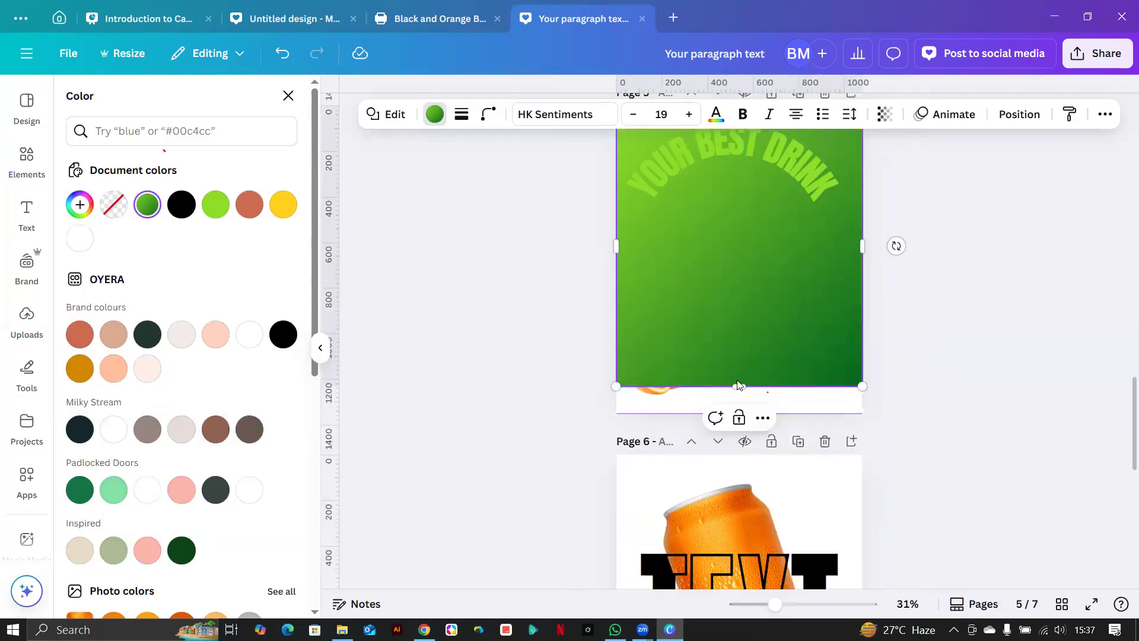
{"action": "left_click_drag", "start_coordinate": [738, 387], "coordinate": [734, 415]}
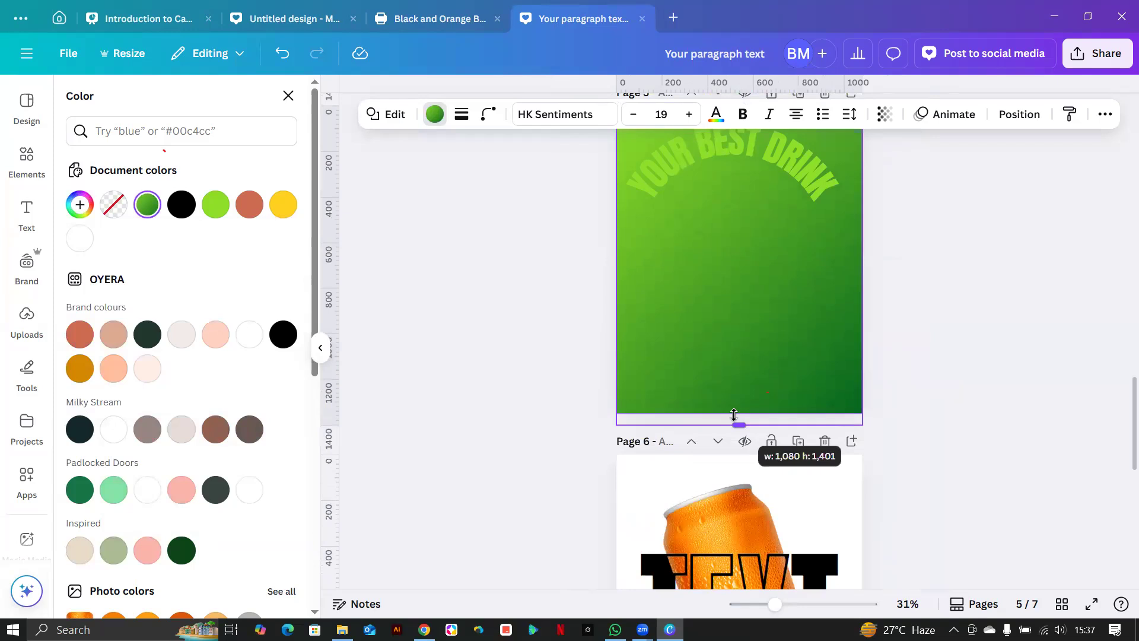
{"action": "right_click", "coordinate": [733, 406]}
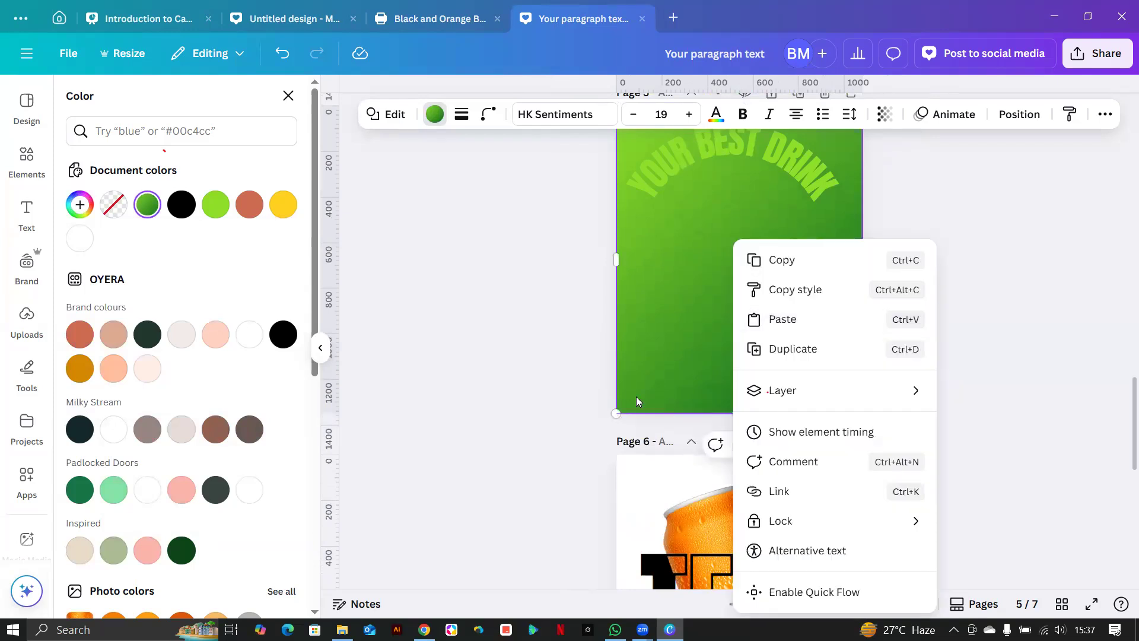
{"action": "left_click", "coordinate": [1031, 122]}
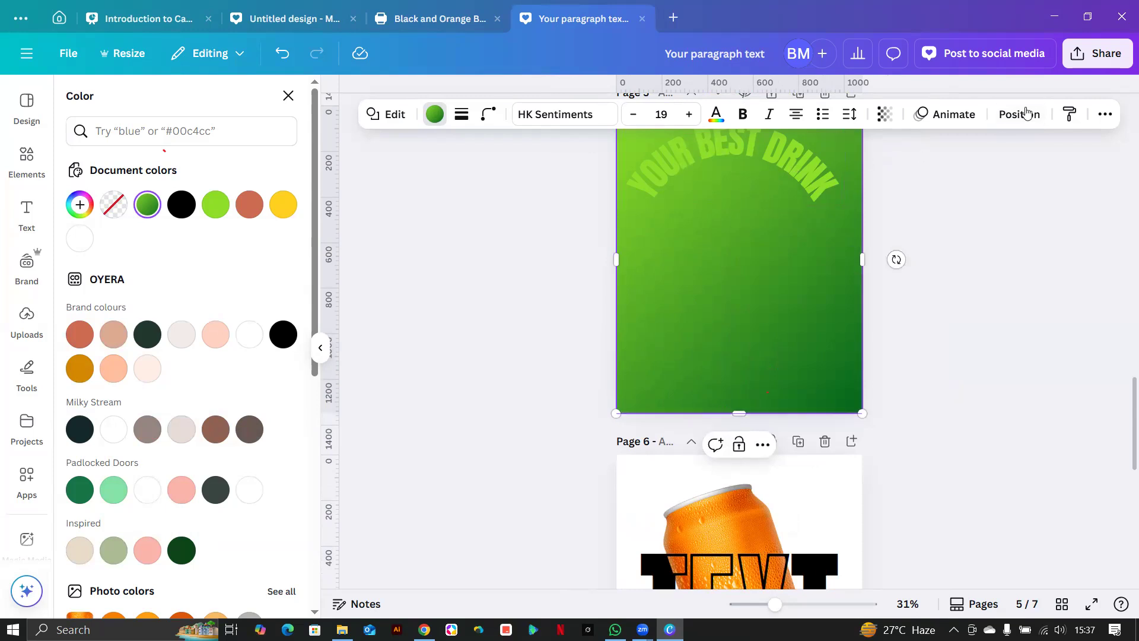
{"action": "left_click_drag", "start_coordinate": [89, 267], "coordinate": [80, 415]}
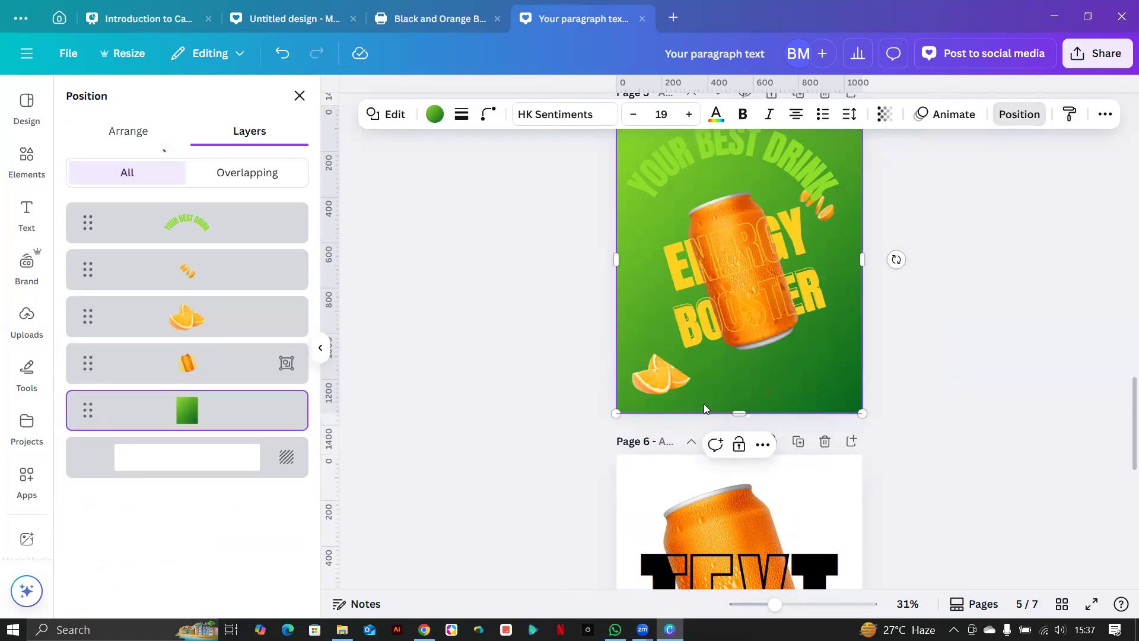
{"action": "scroll", "coordinate": [842, 384], "scroll_direction": "up", "scroll_amount": 3}
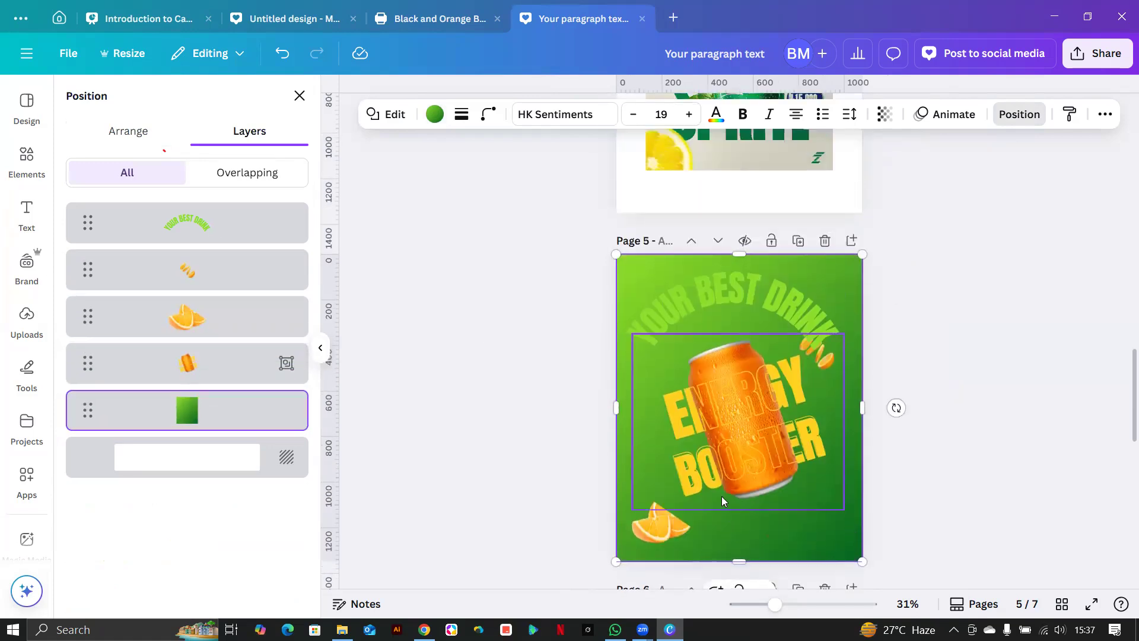
{"action": "left_click", "coordinate": [24, 176]}
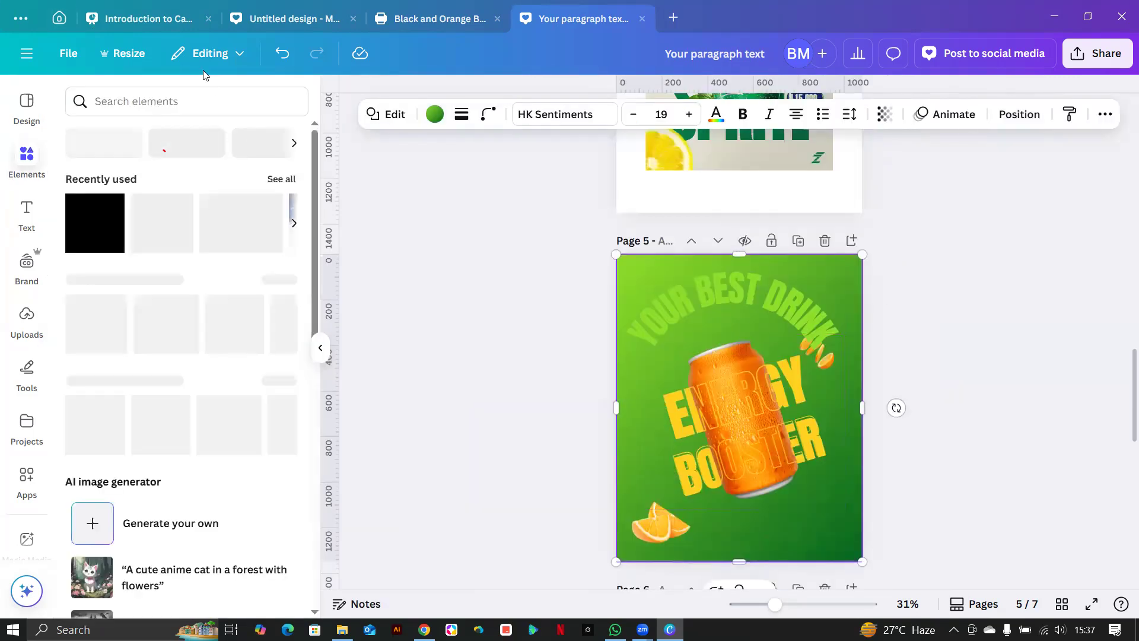
Search Elements for 'juice splash' and add the splash graphic to page 5.
{"action": "left_click", "coordinate": [203, 101]}
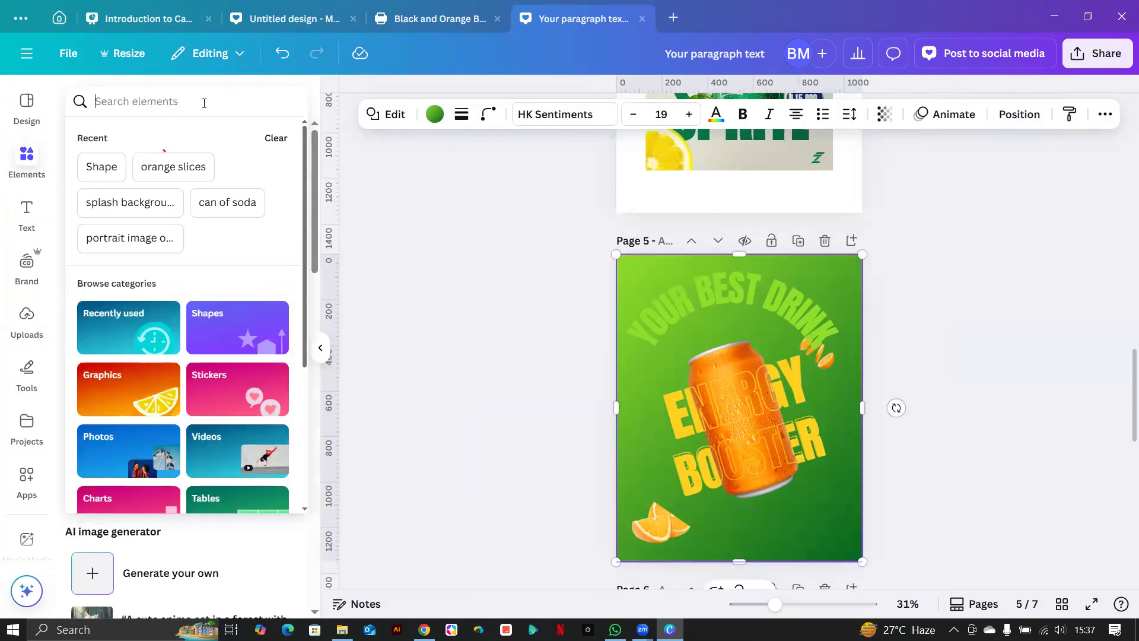
{"action": "type", "text": "juice"}
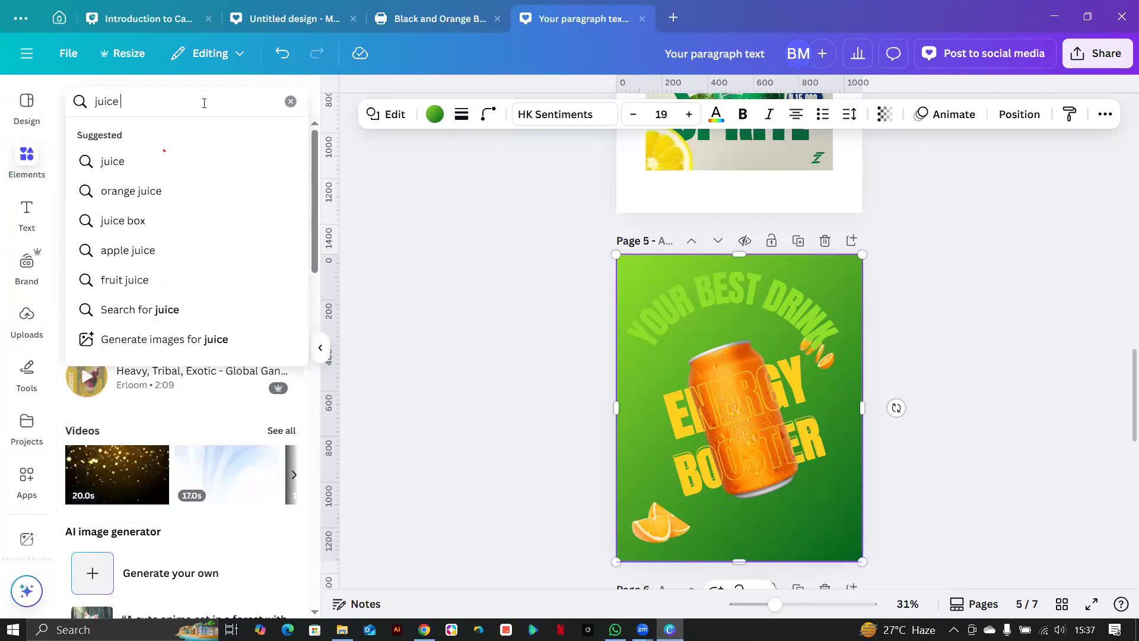
{"action": "type", "text": "splash"}
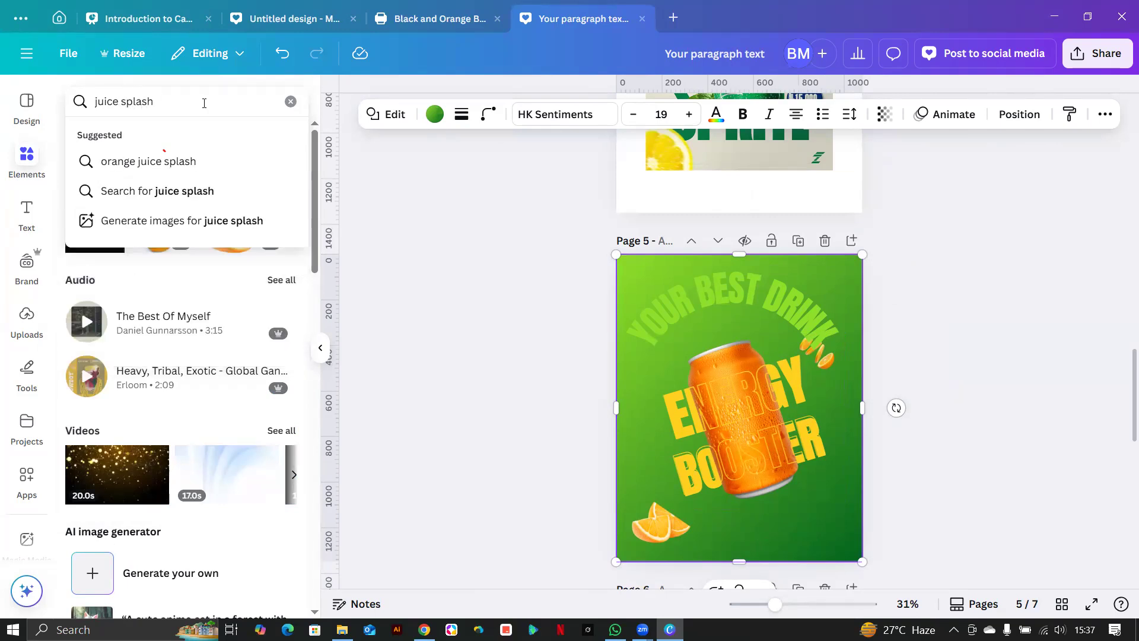
{"action": "key", "text": "Return"}
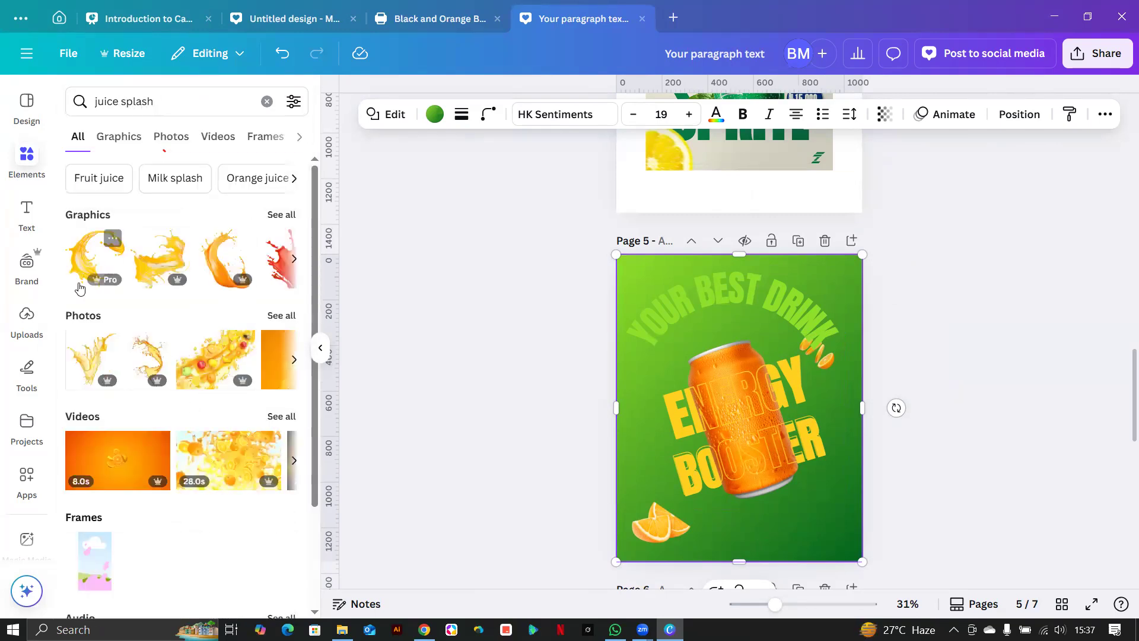
{"action": "left_click", "coordinate": [166, 270]}
{"action": "left_click_drag", "start_coordinate": [742, 474], "coordinate": [742, 560]}
Recolour the splash to the document green, enlarge it and move it to the bottom-right.
{"action": "scroll", "coordinate": [738, 494], "scroll_direction": "down", "scroll_amount": 5}
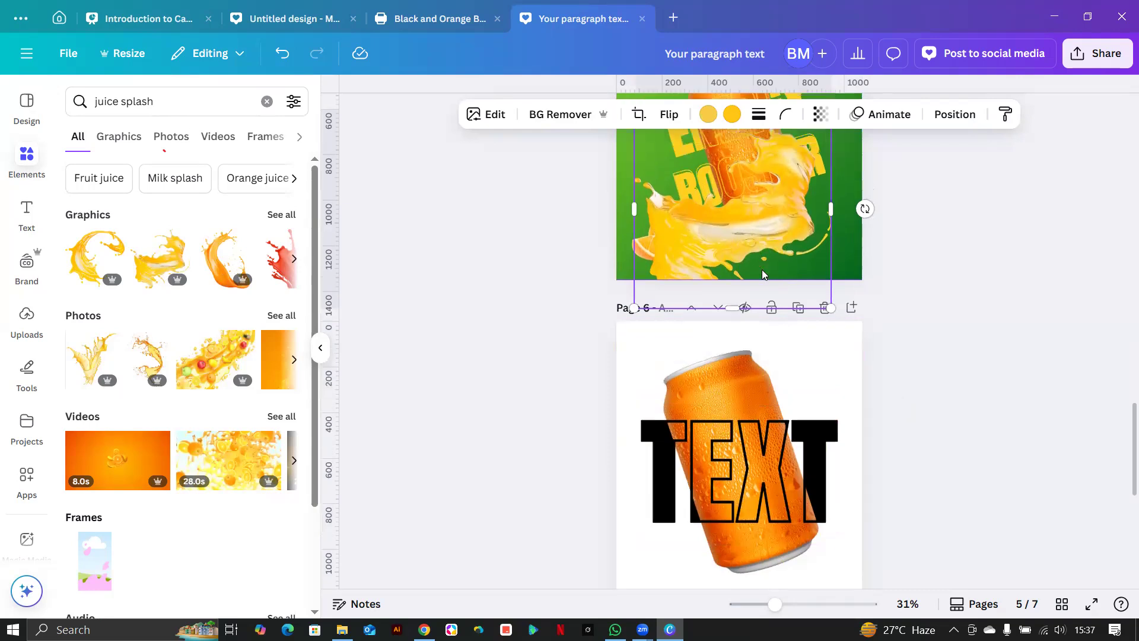
{"action": "scroll", "coordinate": [762, 343], "scroll_direction": "up", "scroll_amount": 3}
{"action": "left_click_drag", "start_coordinate": [801, 364], "coordinate": [844, 374]}
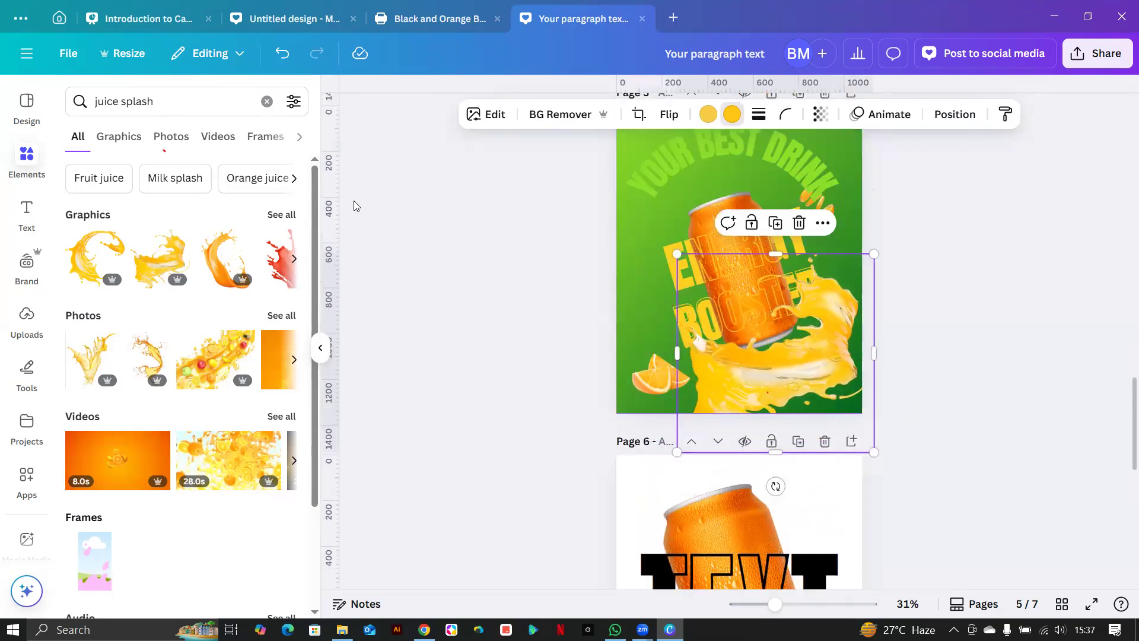
{"action": "left_click", "coordinate": [147, 204]}
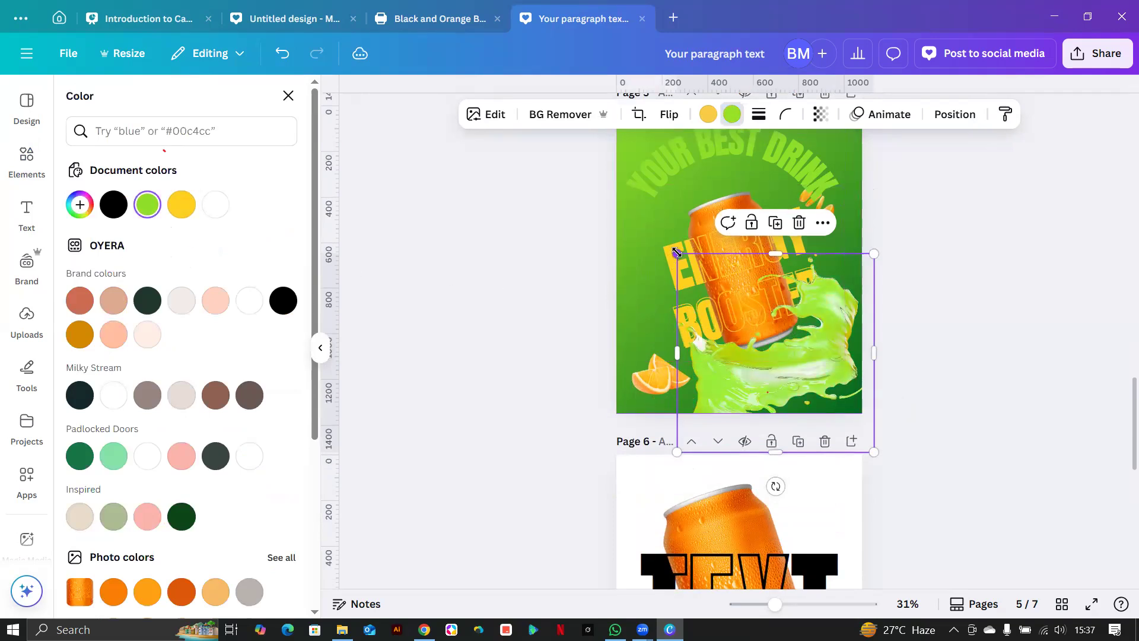
{"action": "left_click_drag", "start_coordinate": [677, 253], "coordinate": [657, 233]}
{"action": "left_click_drag", "start_coordinate": [776, 388], "coordinate": [808, 442]}
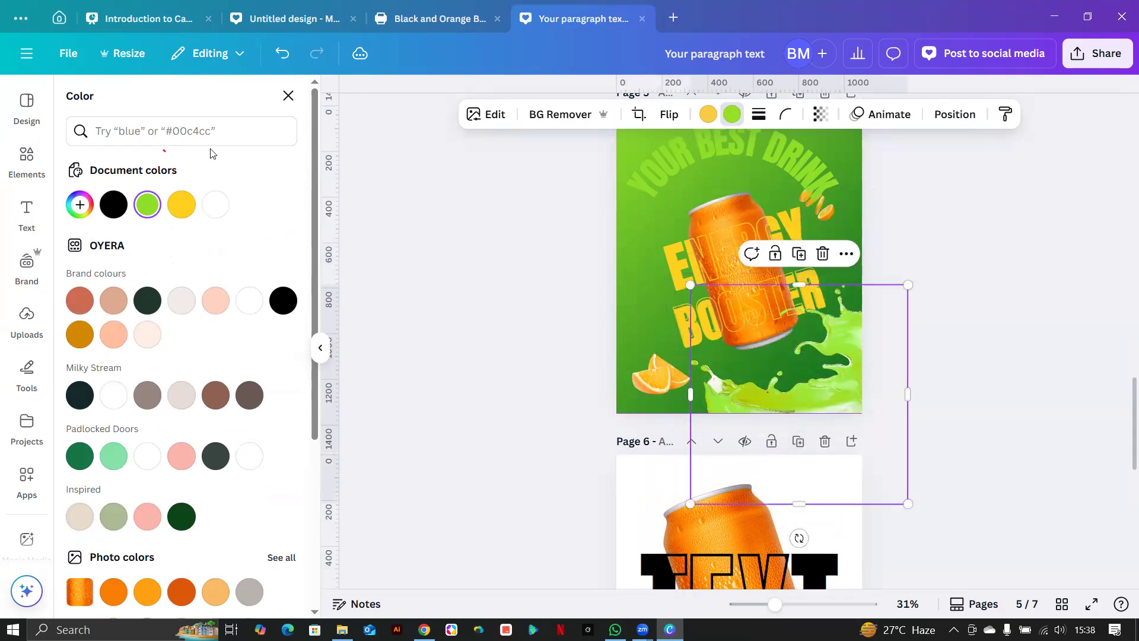
{"action": "left_click", "coordinate": [27, 160]}
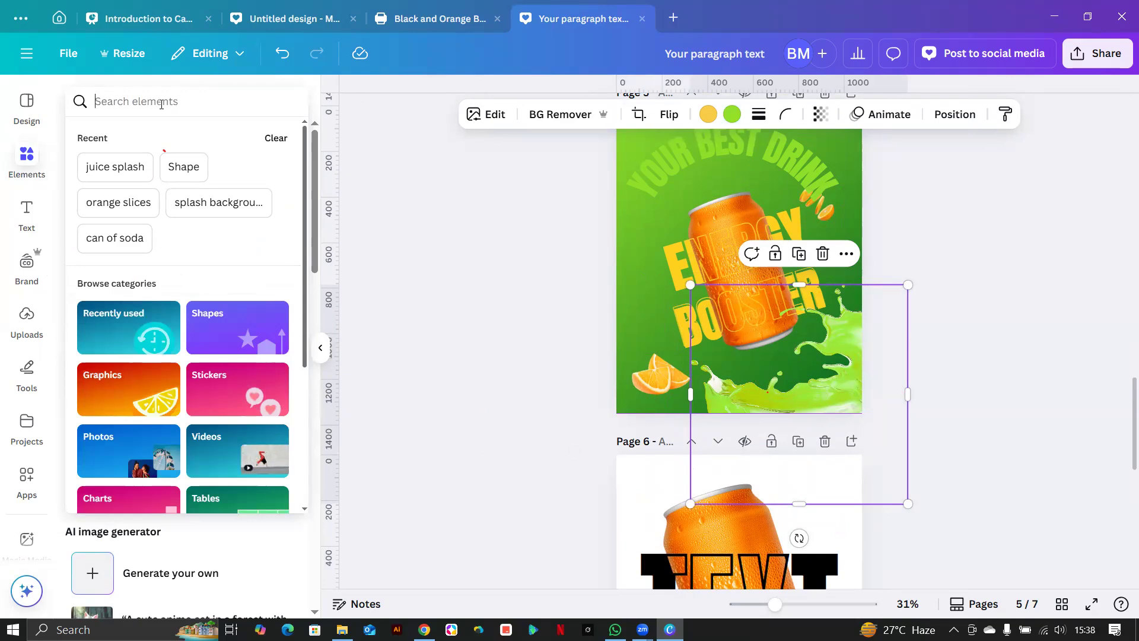
Search Elements for 'milkshake splash' and generate two sets of AI images.
{"action": "type", "text": "juise"}
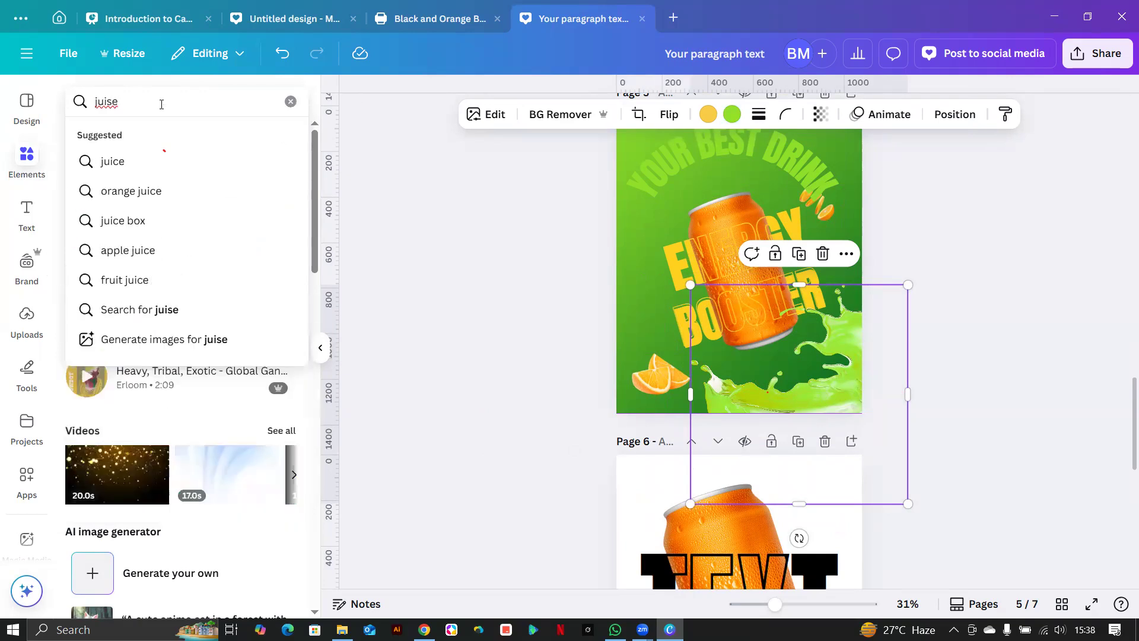
{"action": "key", "text": "BackSpace"}
{"action": "key", "text": "BackSpace"}
{"action": "type", "text": "ce"}
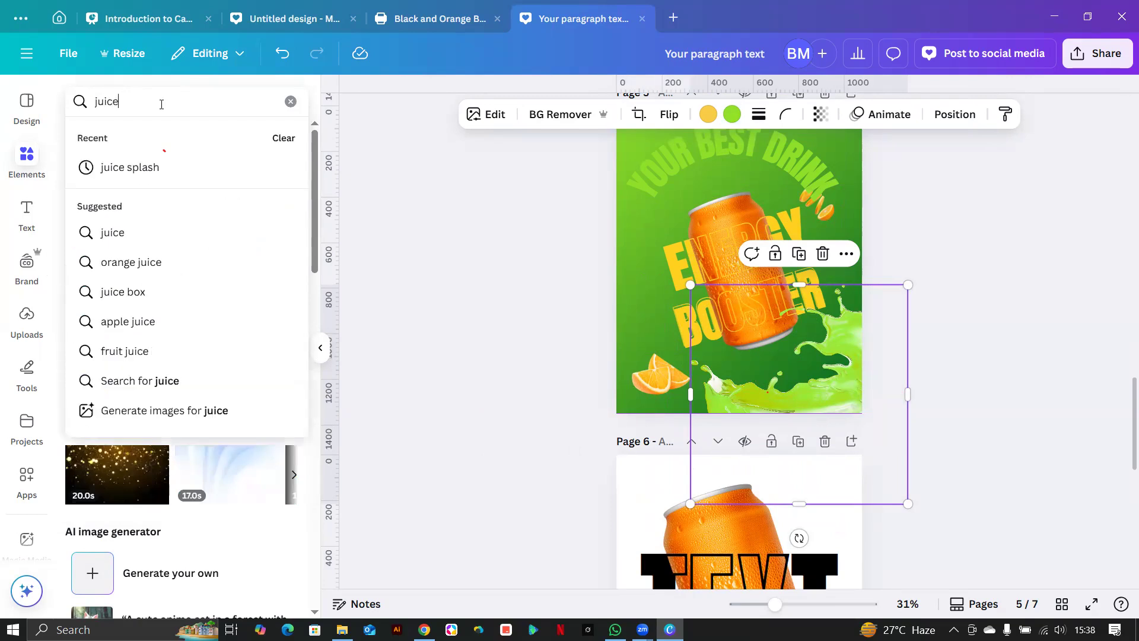
{"action": "key", "text": "BackSpace"}
{"action": "key", "text": "BackSpace"}
{"action": "key", "text": "BackSpace"}
{"action": "key", "text": "BackSpace"}
{"action": "key", "text": "BackSpace"}
{"action": "type", "text": "mil"}
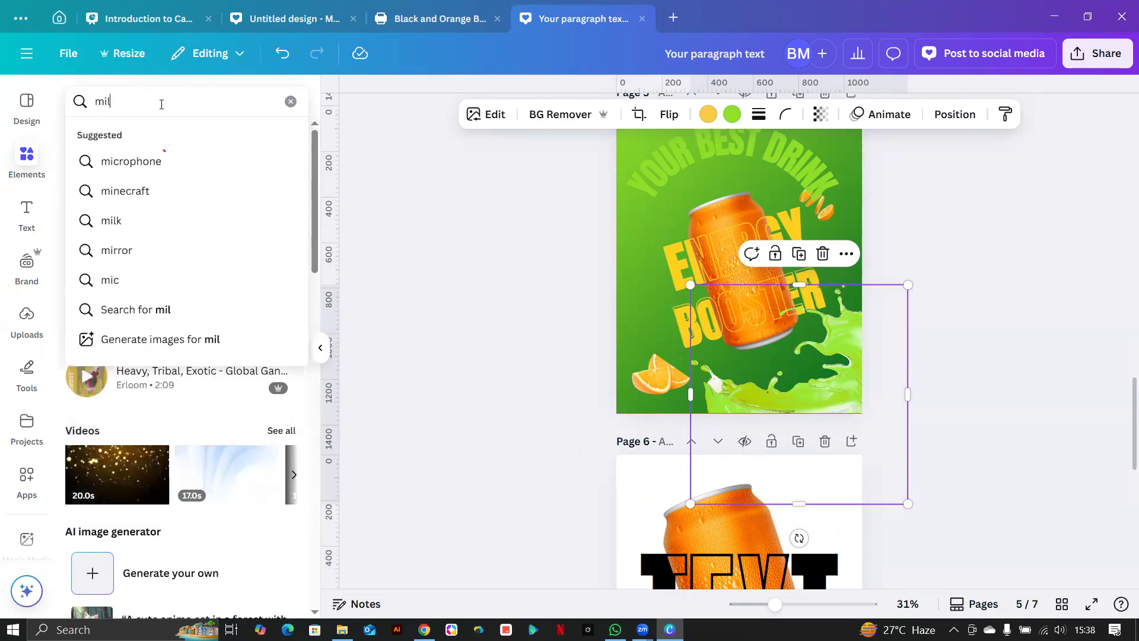
{"action": "type", "text": "kshake s"}
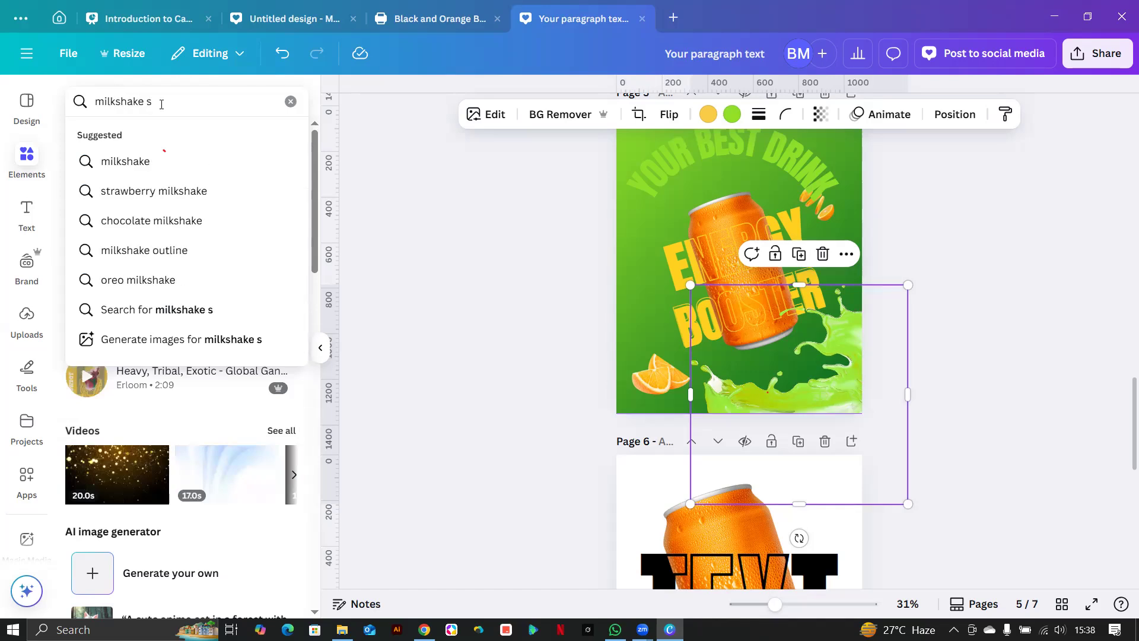
{"action": "type", "text": "plash"}
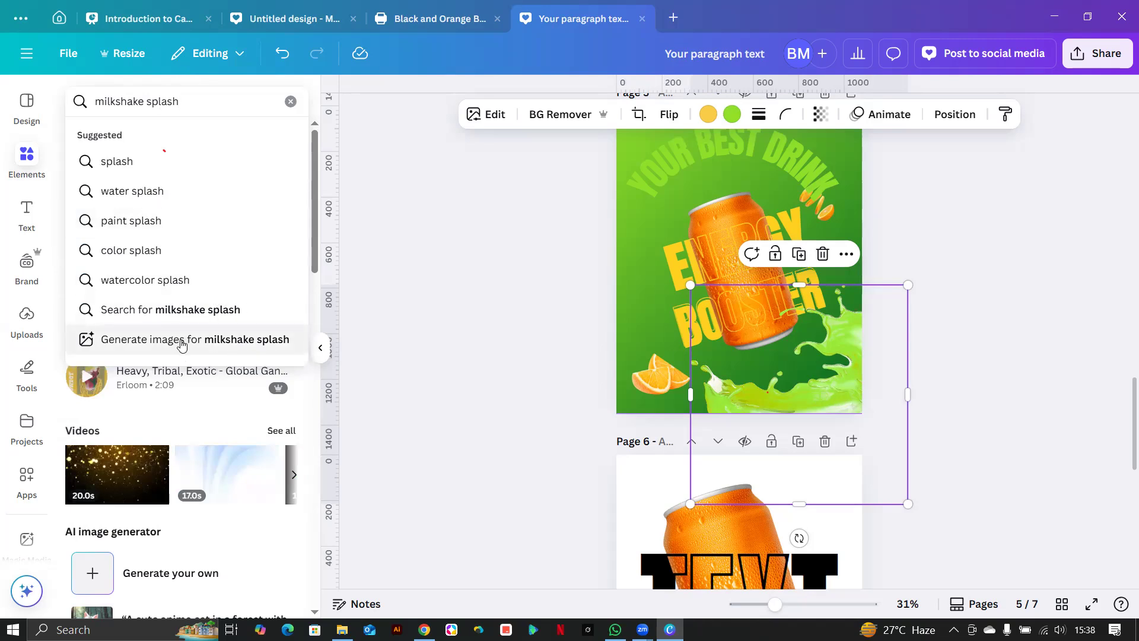
{"action": "left_click", "coordinate": [231, 341]}
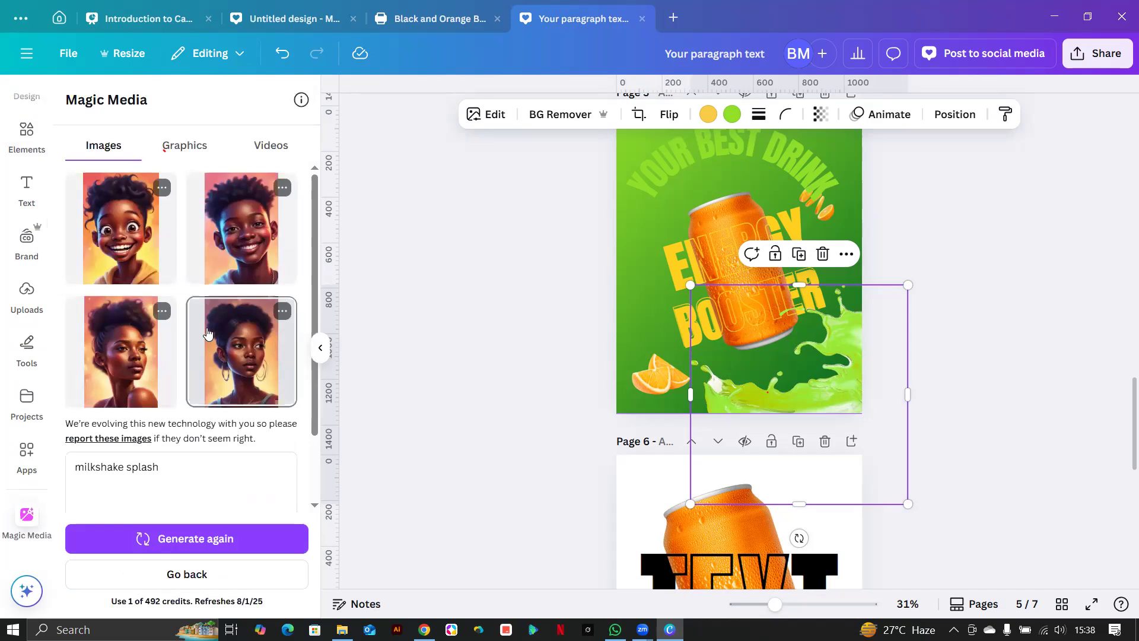
{"action": "left_click", "coordinate": [191, 538]}
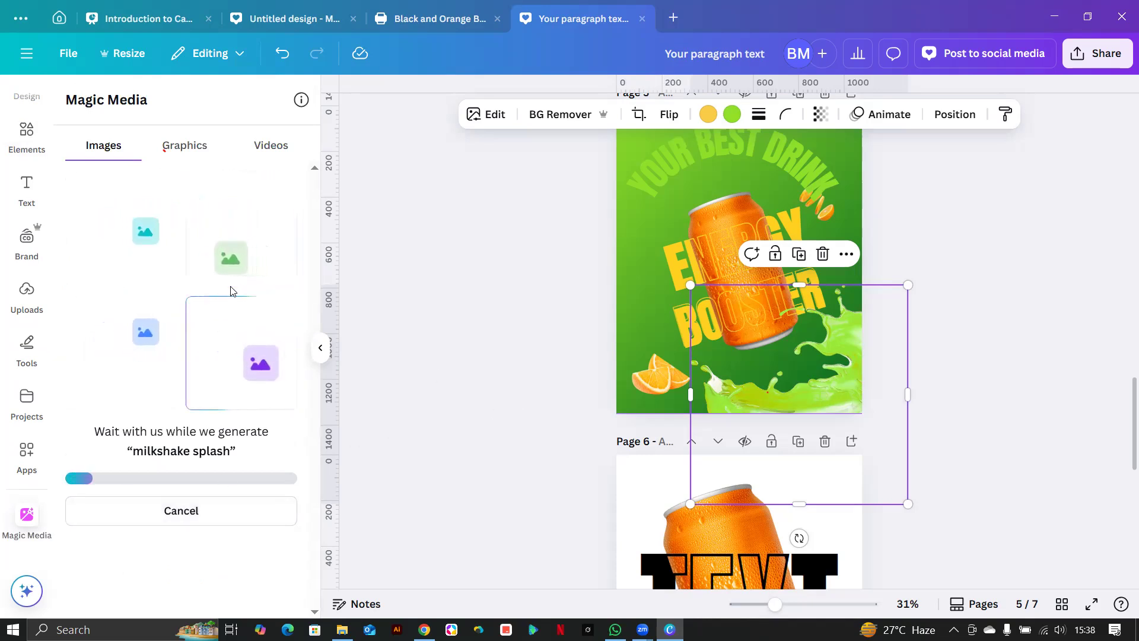
Make the YOUR BEST DRINK headline white, then return to the milkshake splash prompt.
{"action": "left_click", "coordinate": [691, 168]}
{"action": "left_click", "coordinate": [576, 114]}
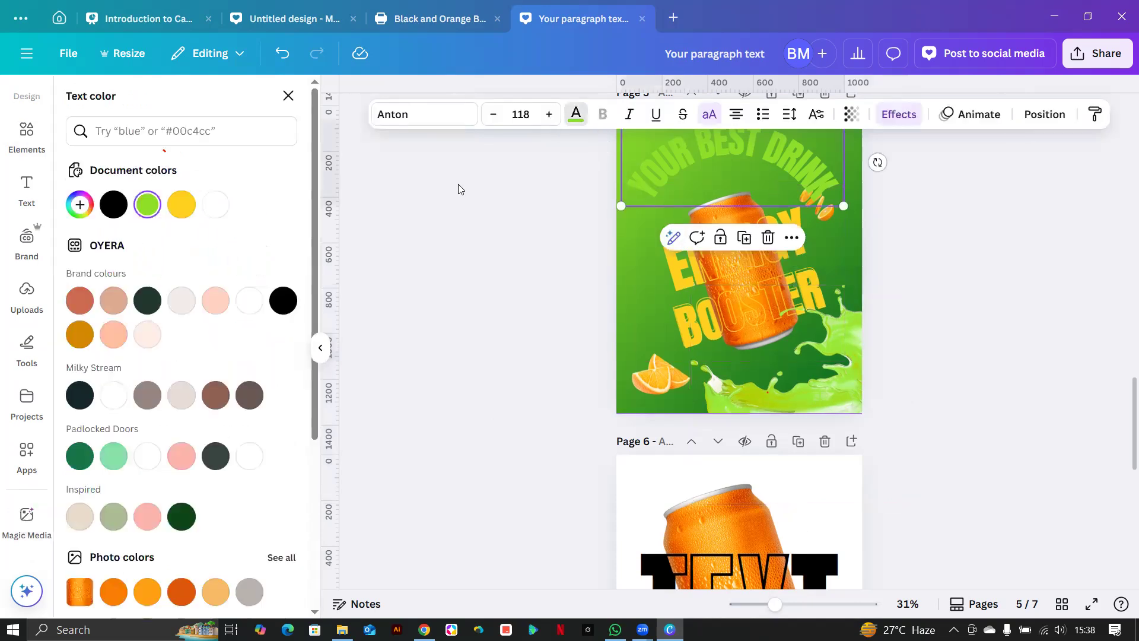
{"action": "left_click", "coordinate": [215, 204]}
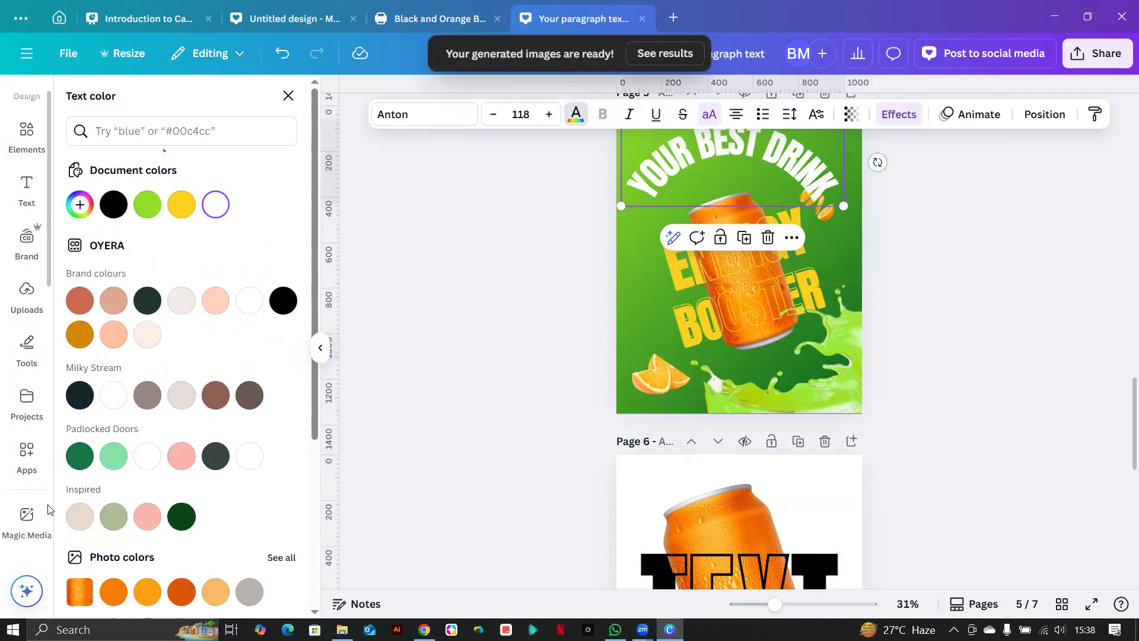
{"action": "left_click", "coordinate": [30, 519]}
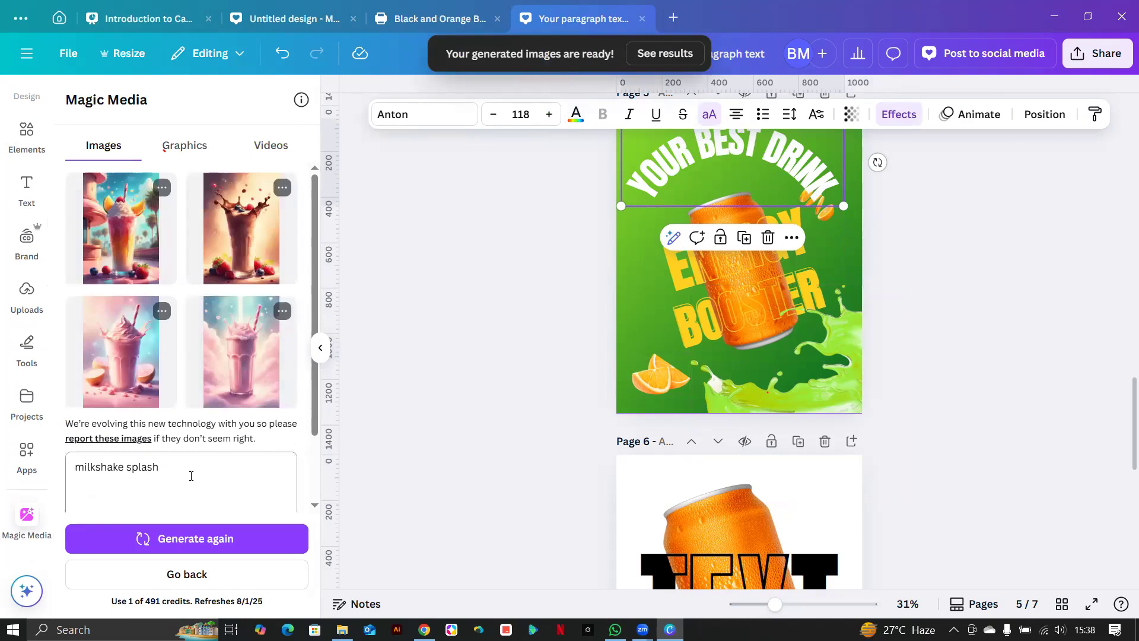
{"action": "left_click", "coordinate": [187, 476]}
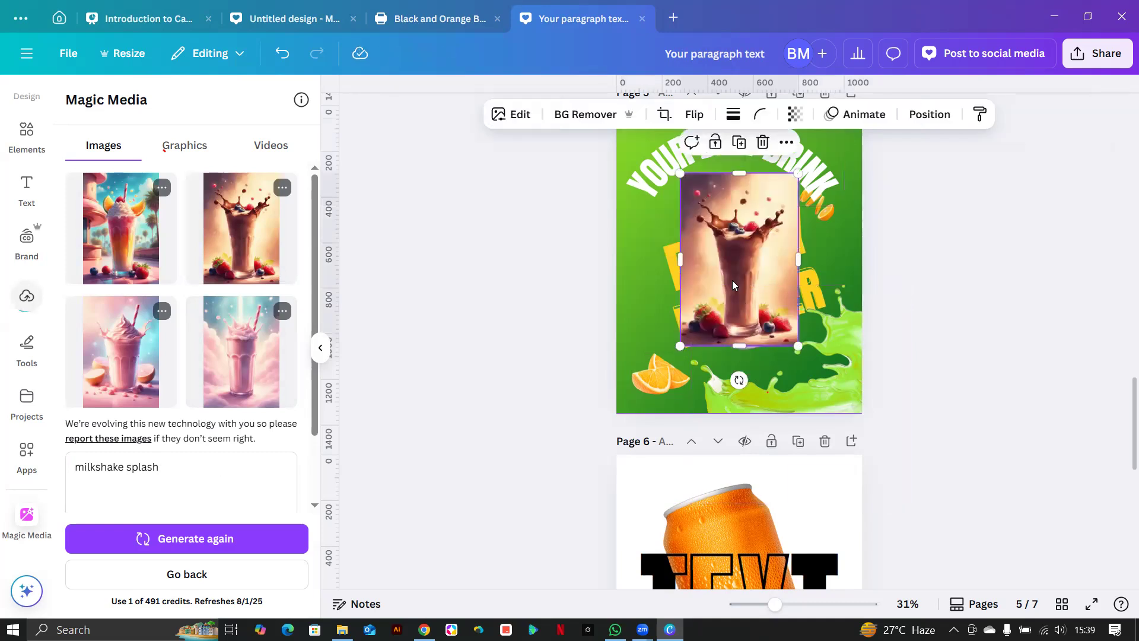
Place the chocolate milkshake image on page 5, enlarge and centre it over the can, and remove its background.
{"action": "left_click_drag", "start_coordinate": [734, 284], "coordinate": [744, 316]}
{"action": "left_click_drag", "start_coordinate": [689, 381], "coordinate": [657, 426]}
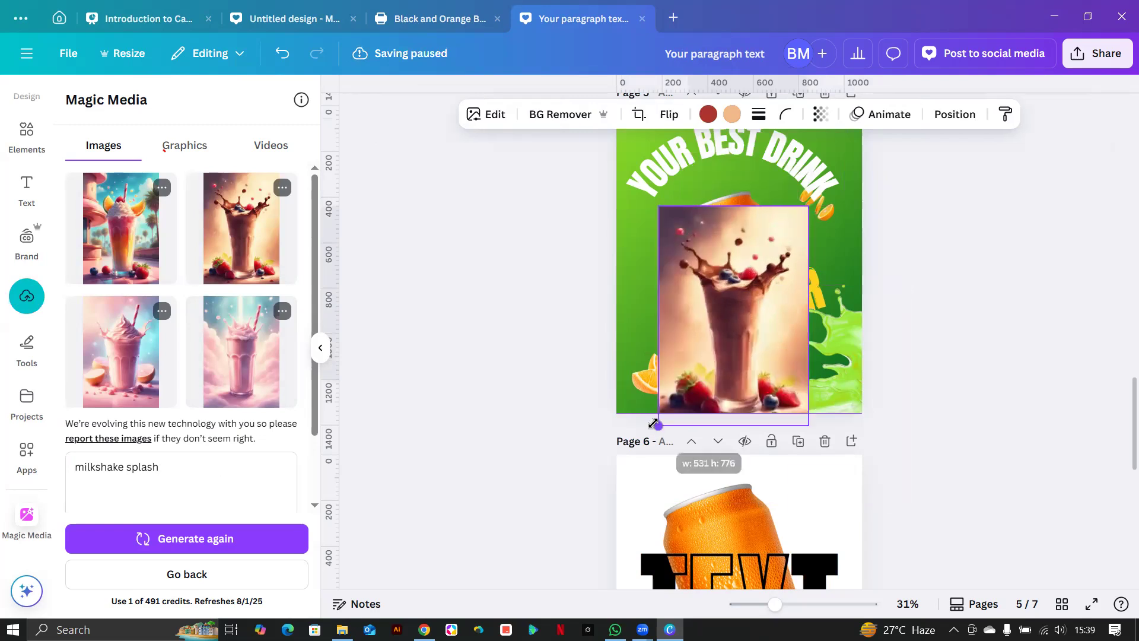
{"action": "left_click_drag", "start_coordinate": [723, 329], "coordinate": [735, 286]}
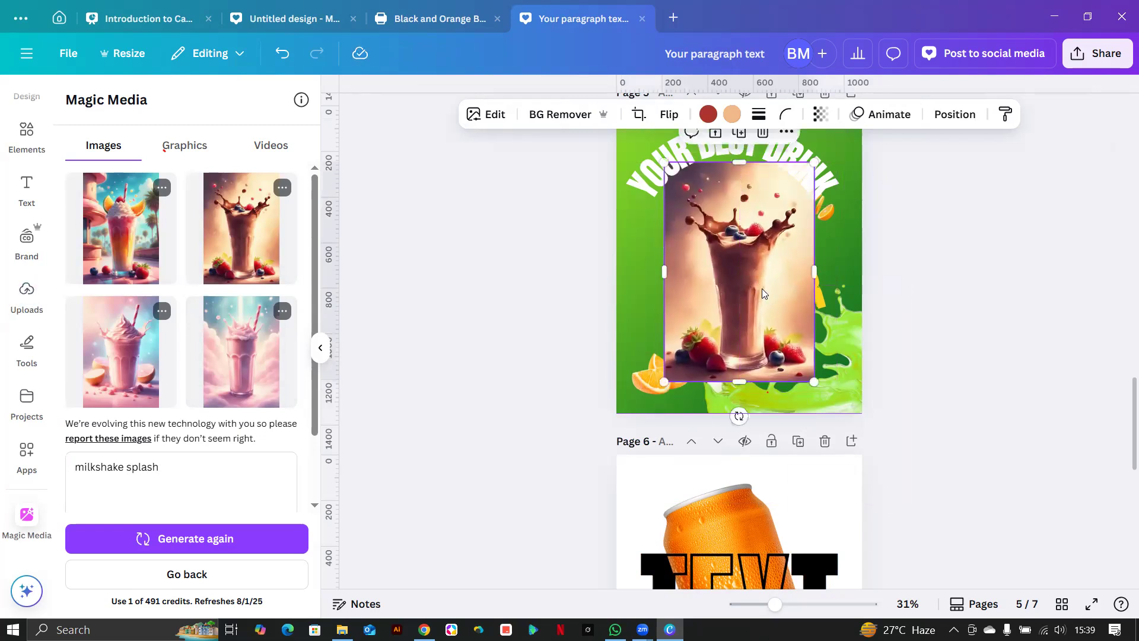
{"action": "left_click_drag", "start_coordinate": [755, 300], "coordinate": [760, 298]}
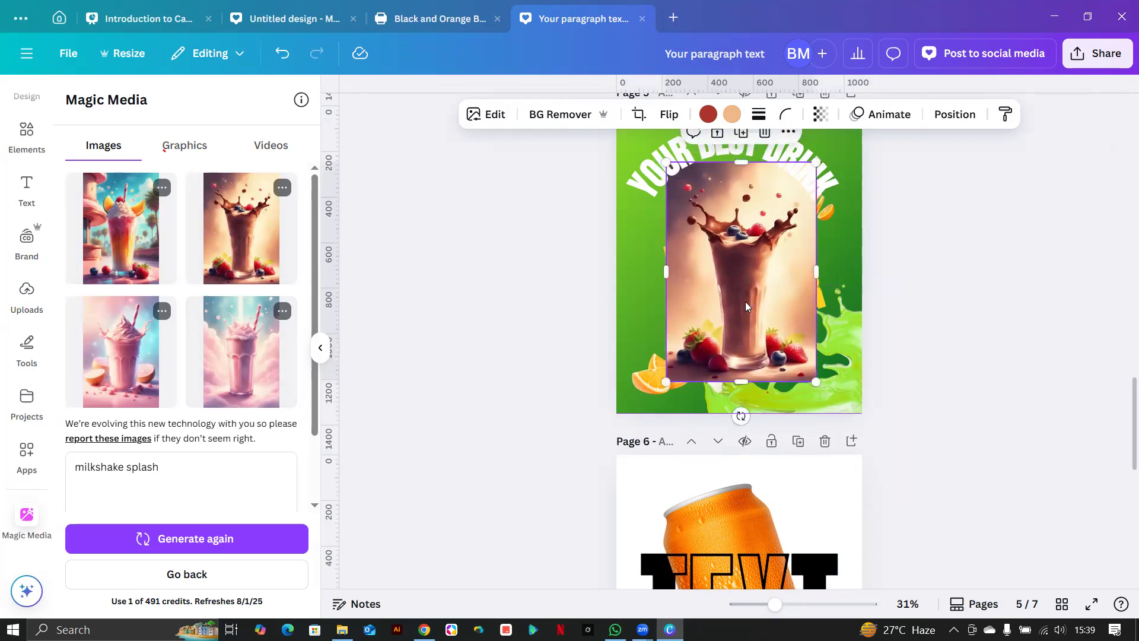
{"action": "left_click", "coordinate": [552, 112]}
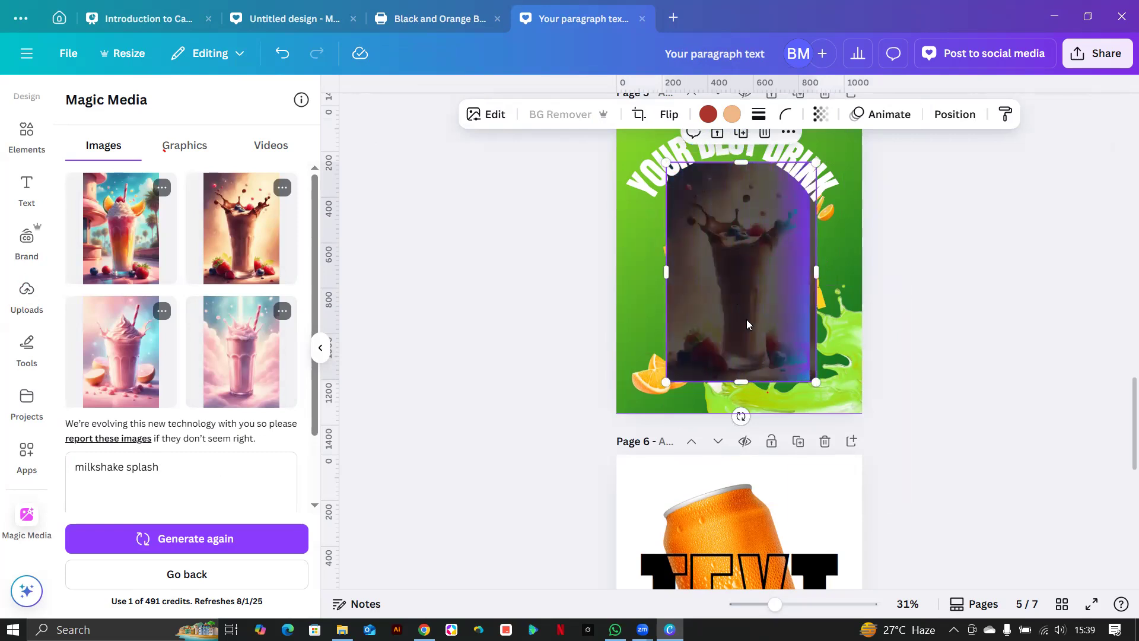
{"action": "scroll", "coordinate": [745, 342], "scroll_direction": "up", "scroll_amount": 3}
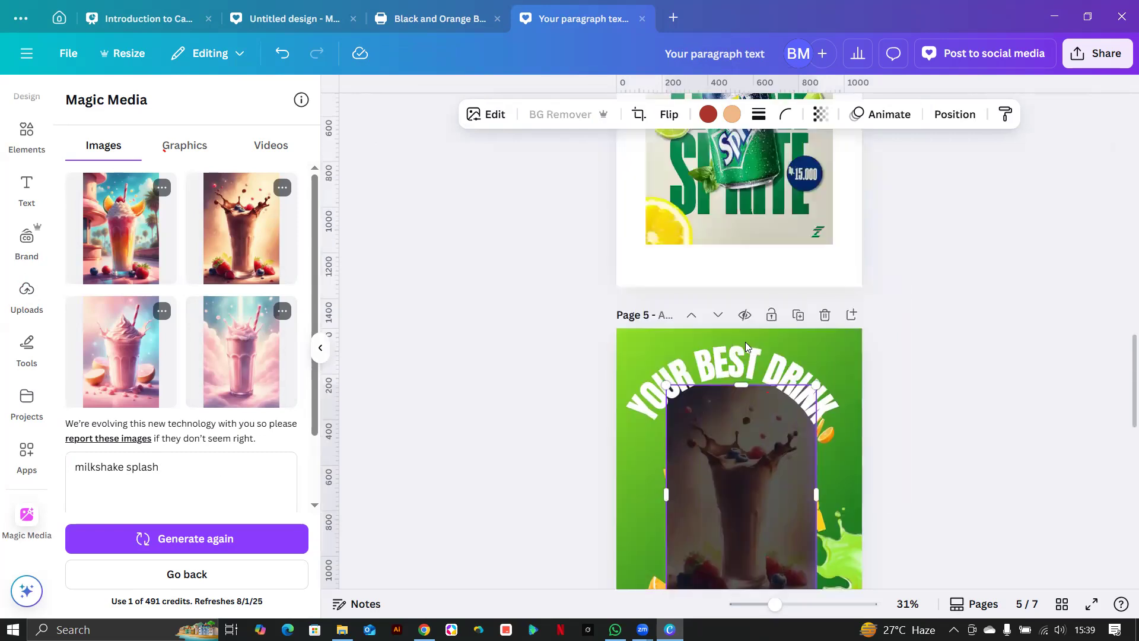
Duplicate page 5 as page 6 and move the milkshake glass to the left edge.
{"action": "left_click", "coordinate": [798, 314]}
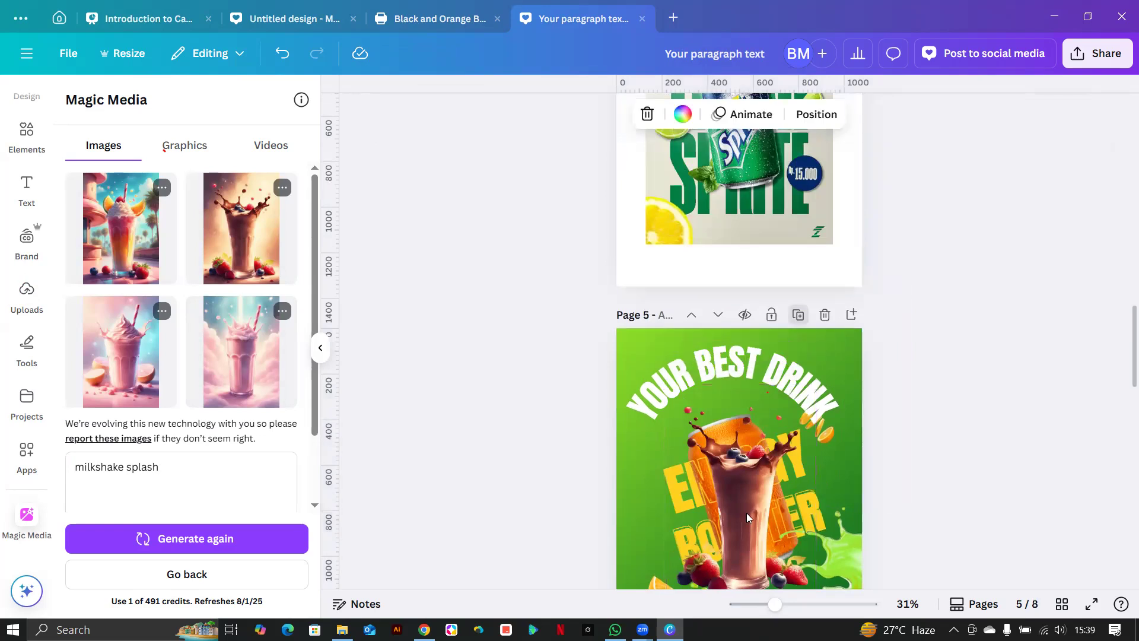
{"action": "left_click", "coordinate": [789, 484]}
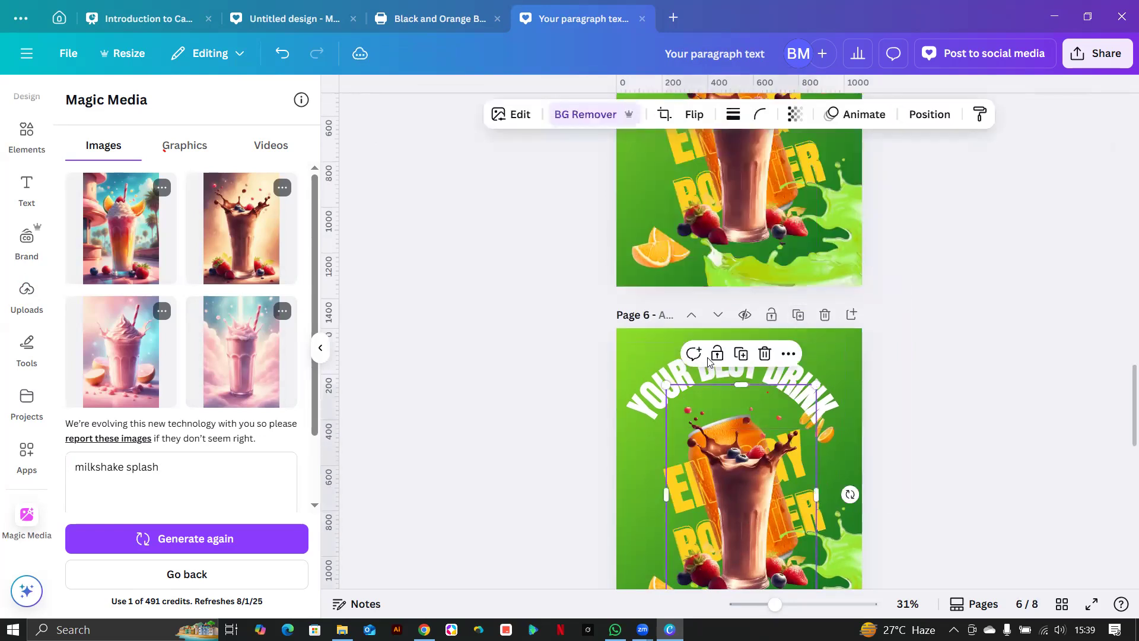
{"action": "scroll", "coordinate": [763, 305], "scroll_direction": "down", "scroll_amount": 3}
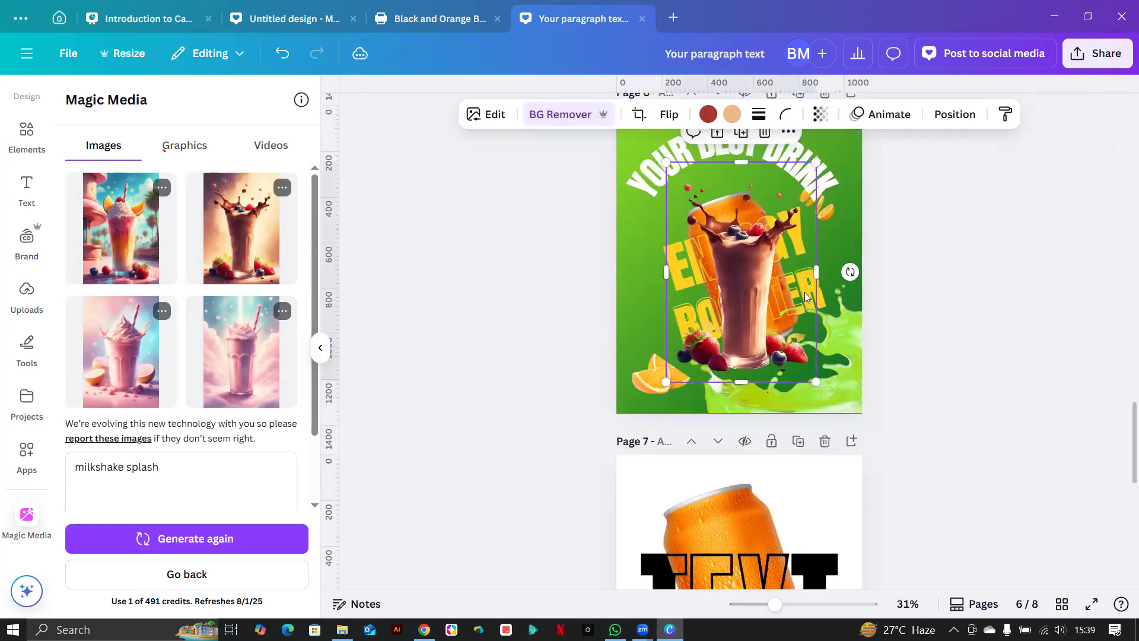
{"action": "left_click_drag", "start_coordinate": [716, 314], "coordinate": [633, 318]}
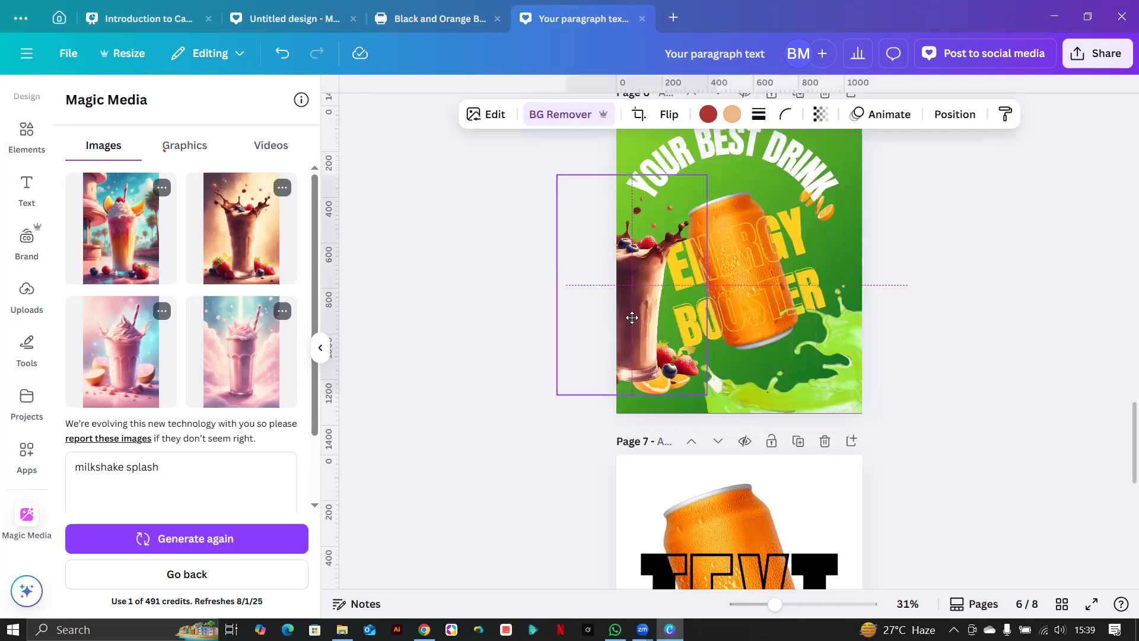
Ungroup the can from the ENERGY BOOSTER text and move YOUR BEST DRINK higher up.
{"action": "left_click", "coordinate": [796, 268]}
{"action": "left_click", "coordinate": [714, 164]}
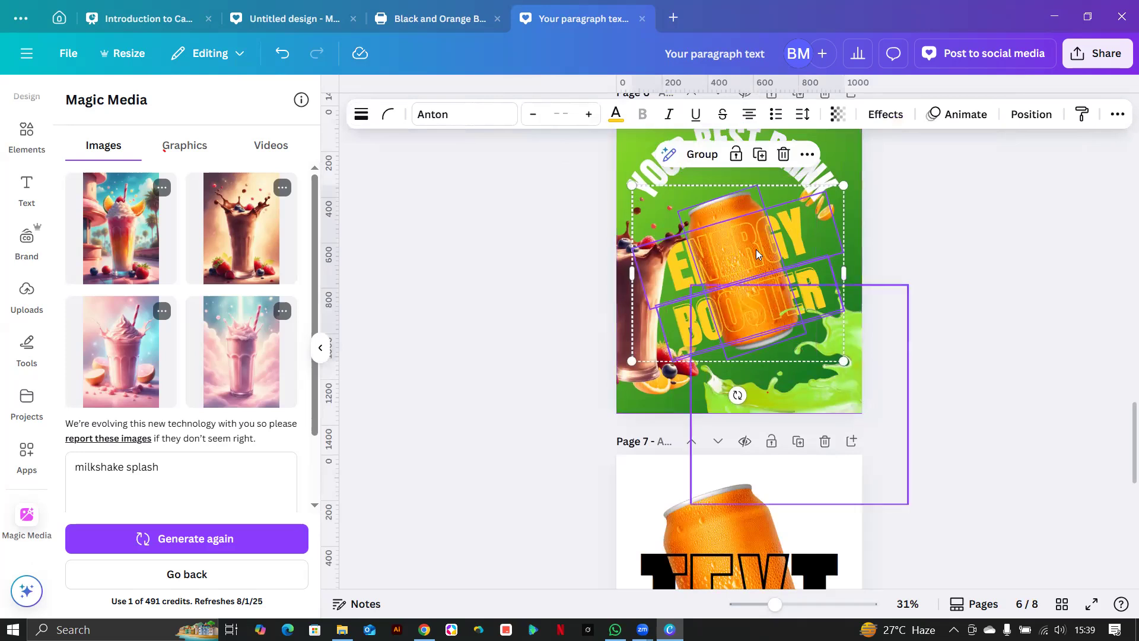
{"action": "left_click", "coordinate": [864, 237]}
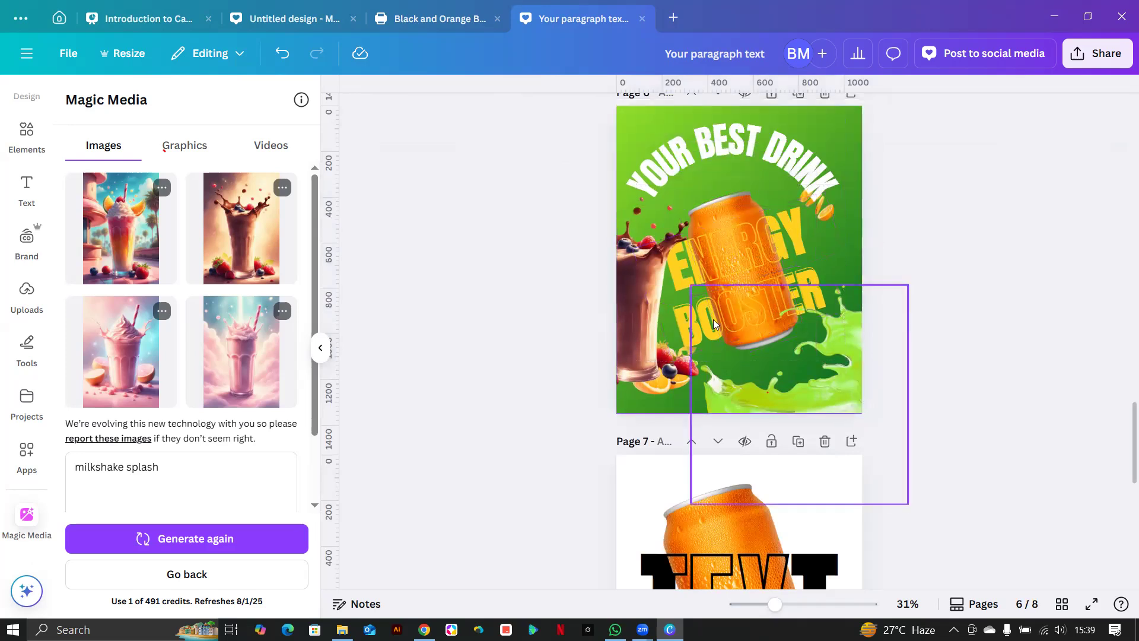
{"action": "left_click", "coordinate": [721, 157]}
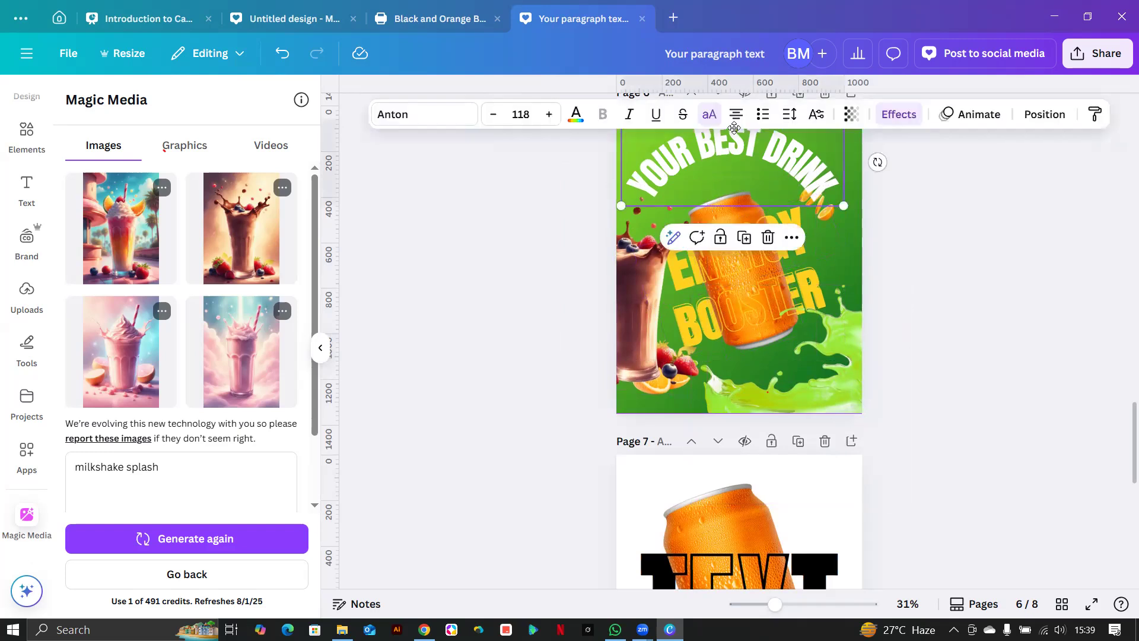
{"action": "left_click_drag", "start_coordinate": [720, 156], "coordinate": [728, 121]}
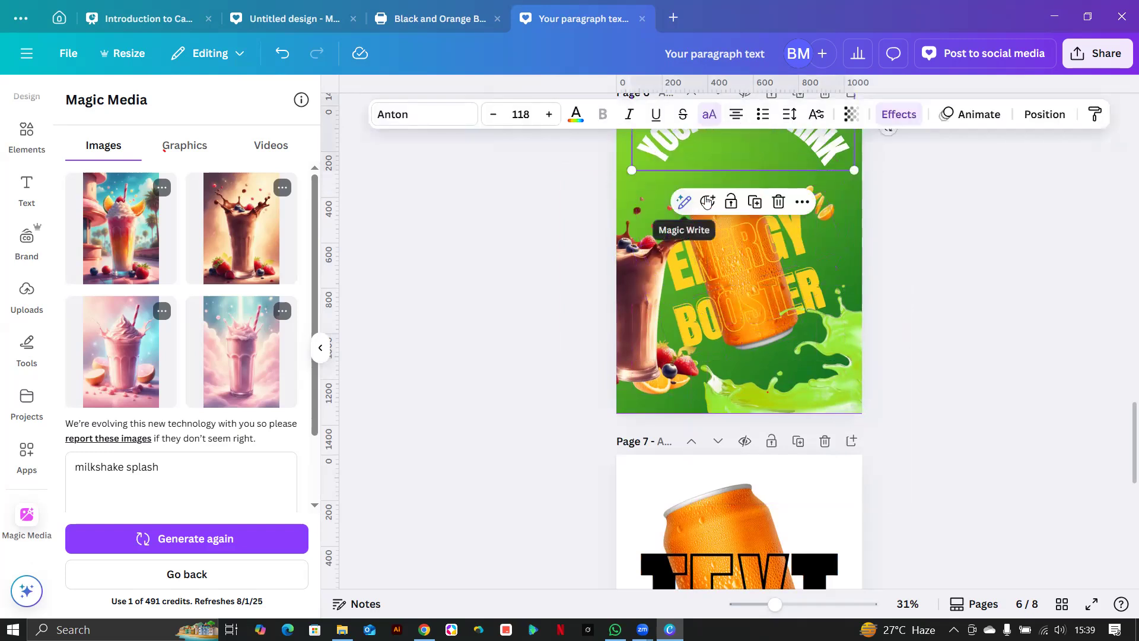
{"action": "left_click", "coordinate": [732, 260]}
{"action": "left_click", "coordinate": [1049, 120]}
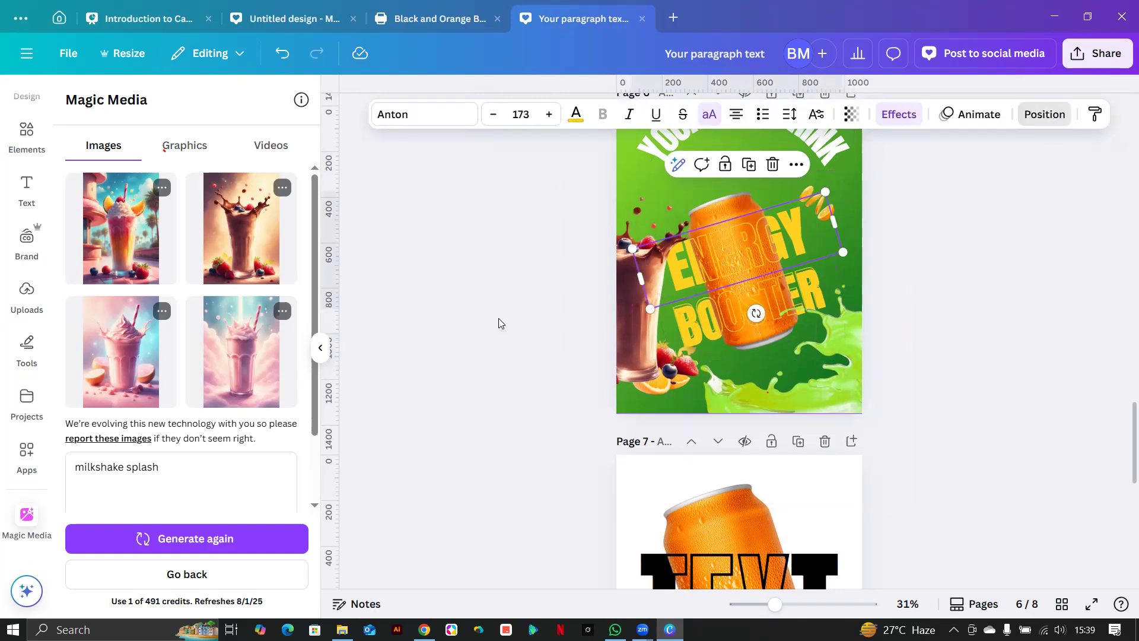
Delete the orange can, then centre and enlarge the milkshake glass on page 6.
{"action": "left_click", "coordinate": [178, 552]}
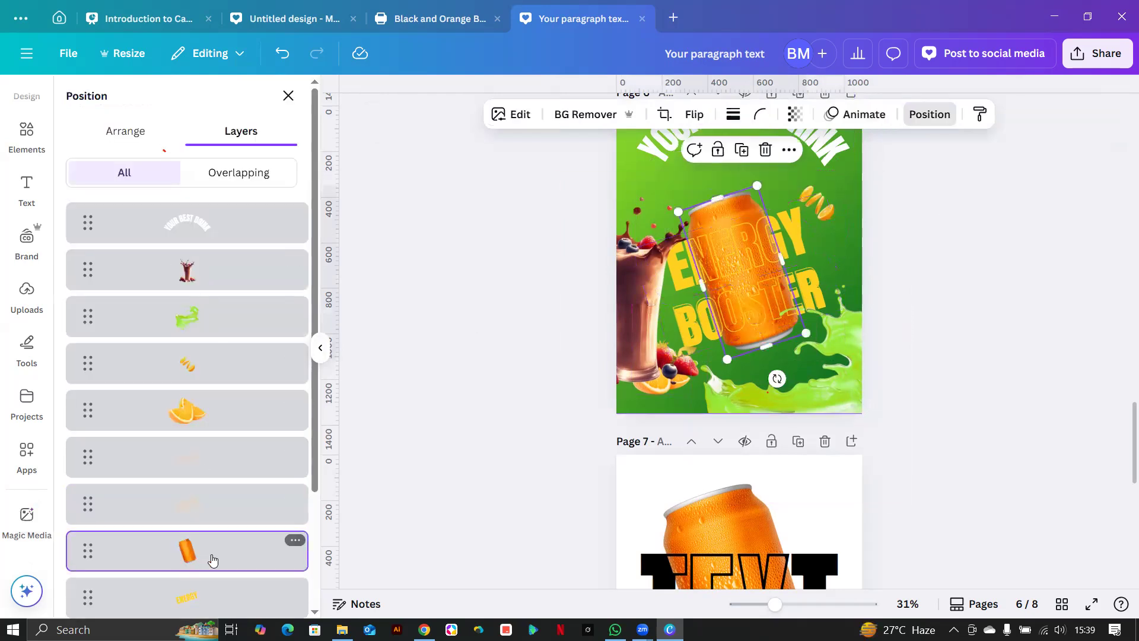
{"action": "key", "text": "Delete"}
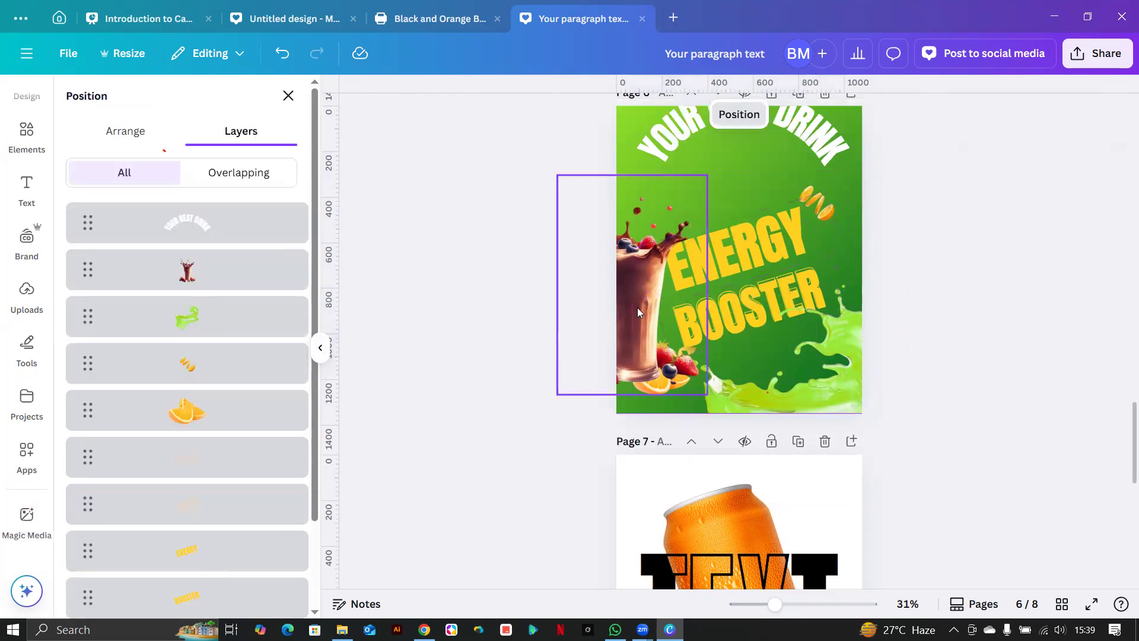
{"action": "left_click", "coordinate": [608, 326]}
{"action": "left_click_drag", "start_coordinate": [632, 323], "coordinate": [745, 292]}
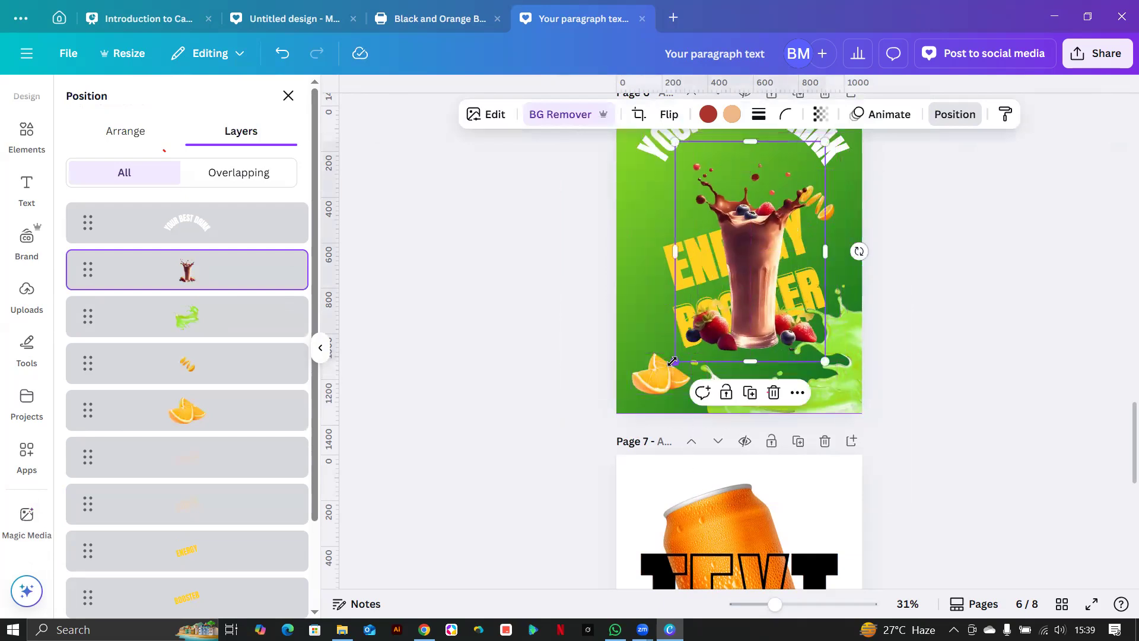
{"action": "left_click_drag", "start_coordinate": [671, 357], "coordinate": [663, 405]}
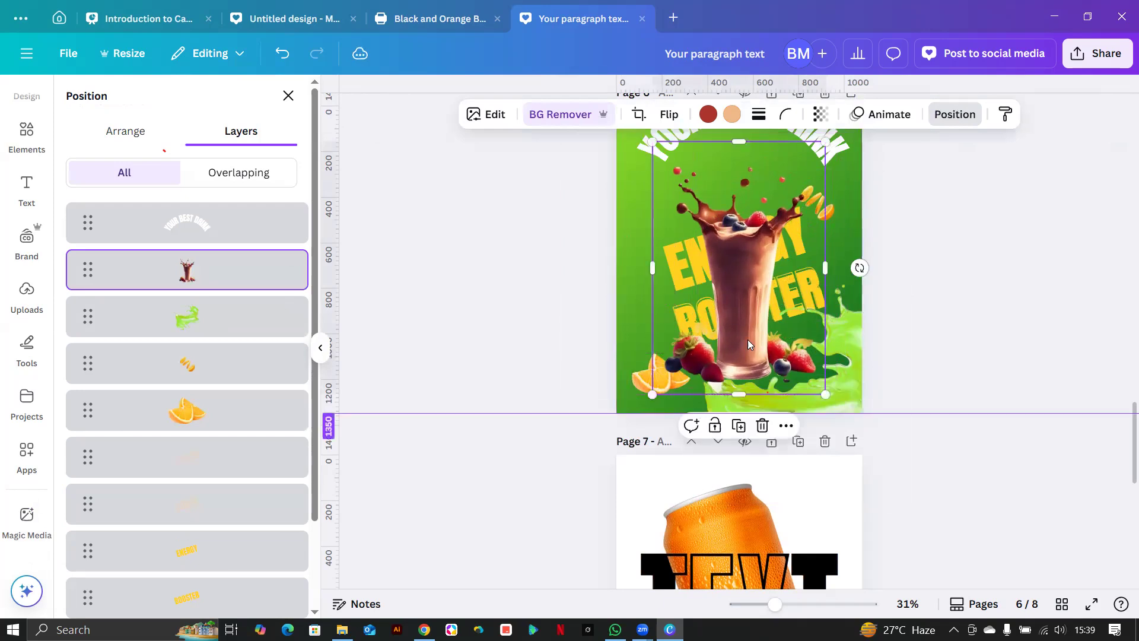
{"action": "left_click_drag", "start_coordinate": [741, 315], "coordinate": [738, 304]}
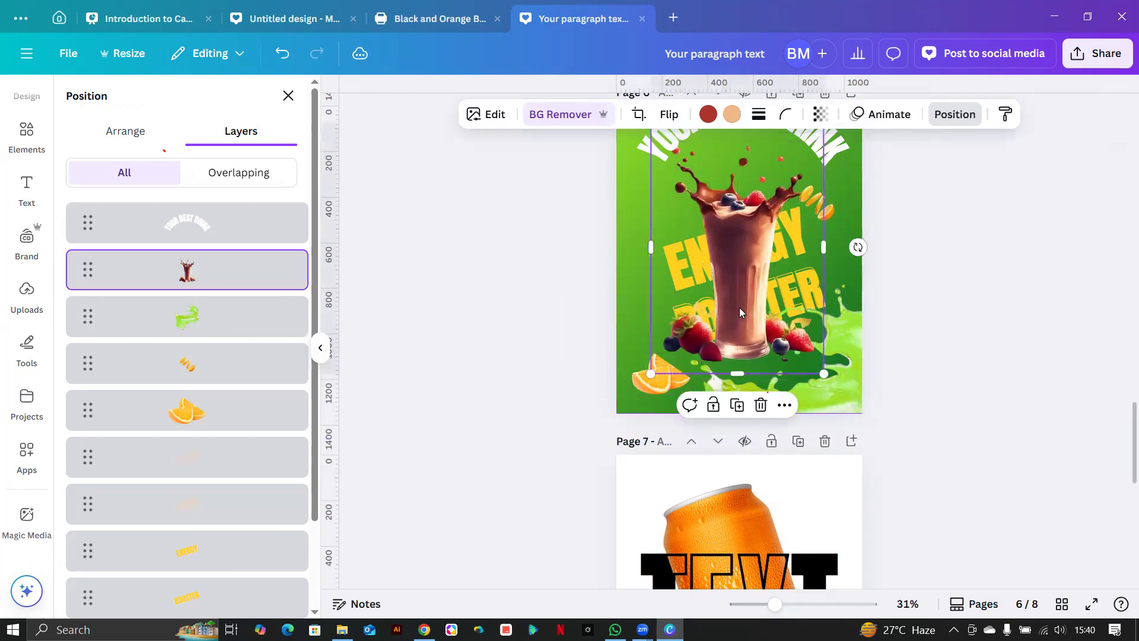
{"action": "key", "text": "ctrl+z"}
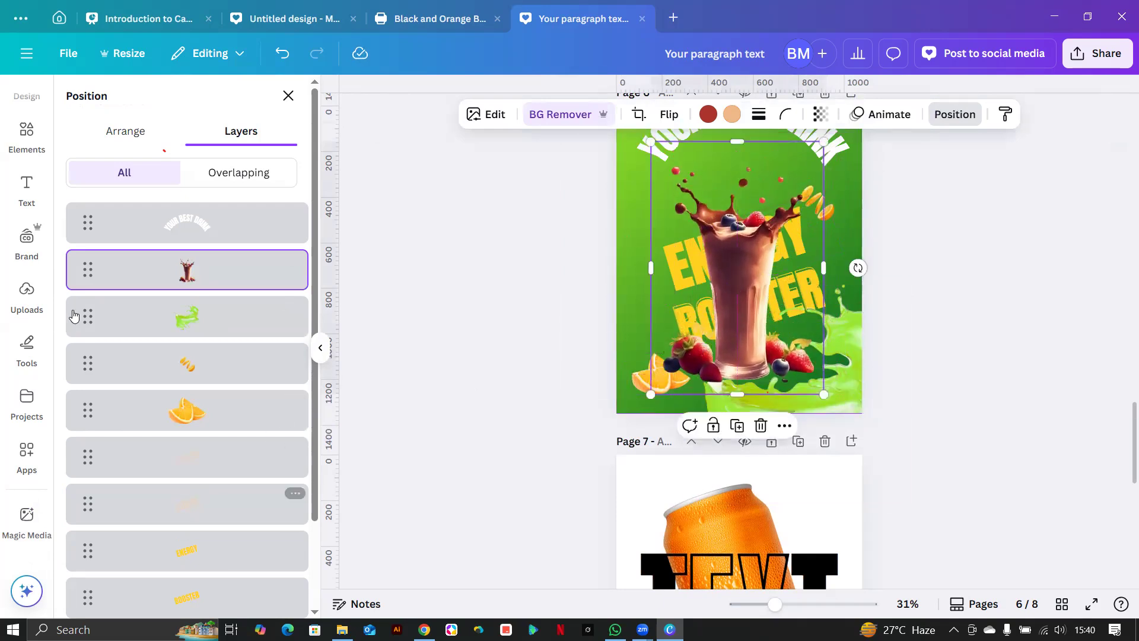
Layer the milkshake glass in front of the ENERGY text and raise it slightly.
{"action": "left_click_drag", "start_coordinate": [88, 269], "coordinate": [73, 479]}
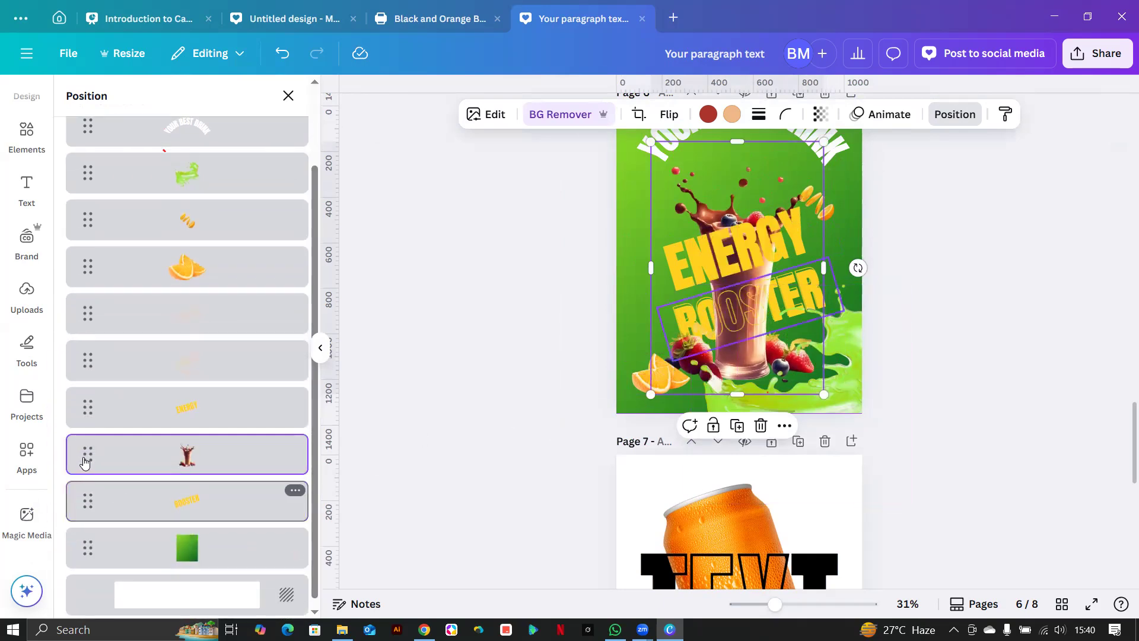
{"action": "left_click_drag", "start_coordinate": [87, 457], "coordinate": [82, 402]}
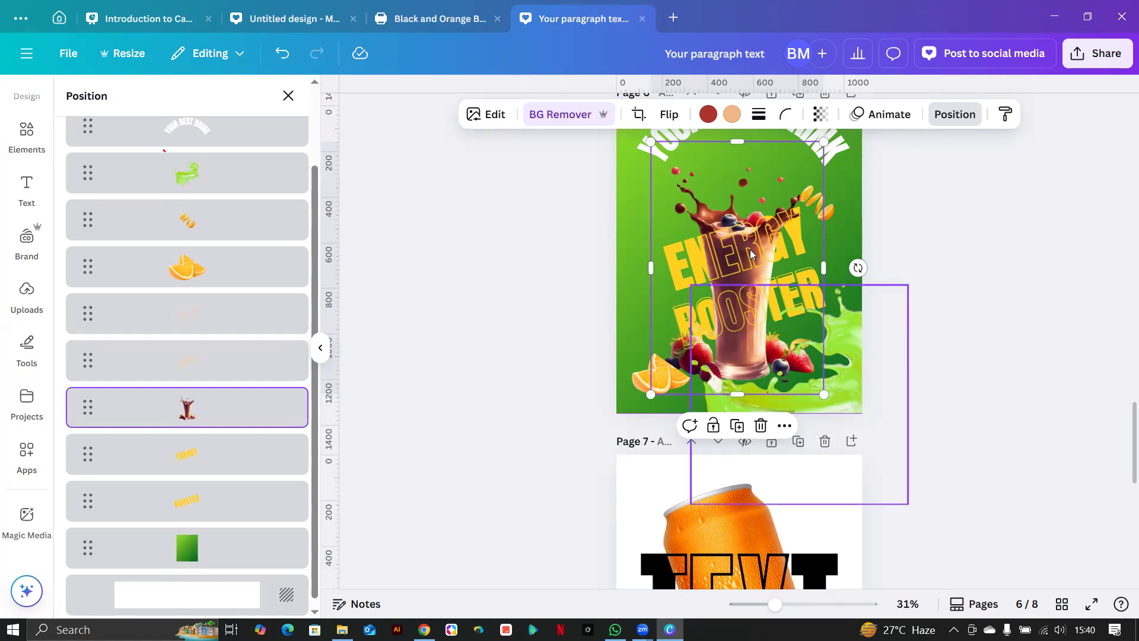
{"action": "left_click_drag", "start_coordinate": [751, 180], "coordinate": [751, 159]}
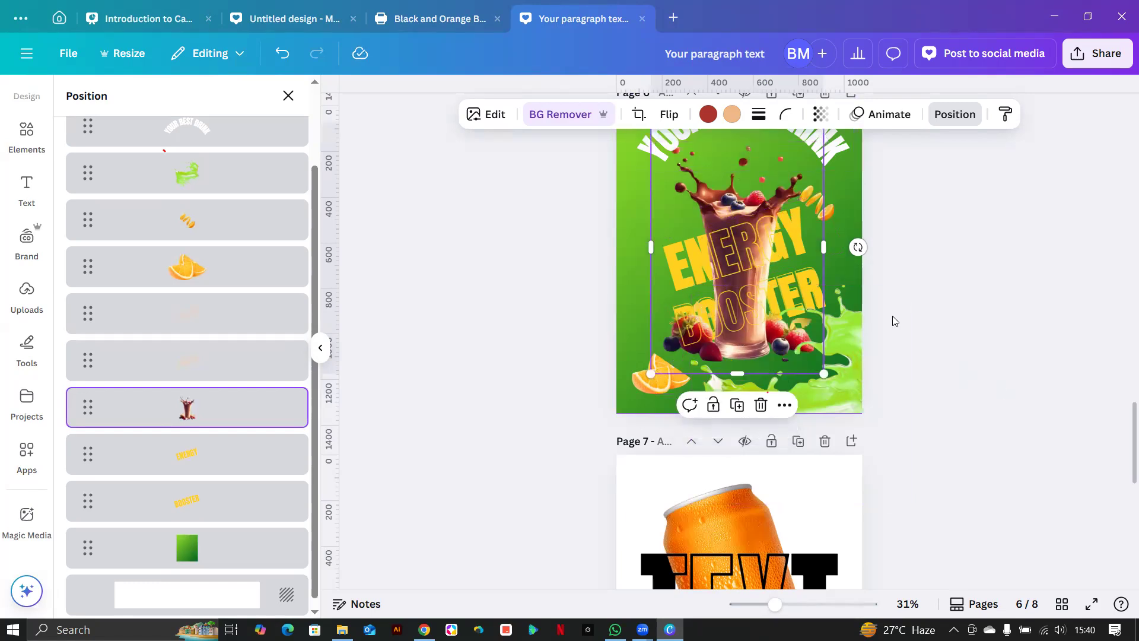
{"action": "left_click", "coordinate": [914, 407]}
{"action": "scroll", "coordinate": [915, 407], "scroll_direction": "up", "scroll_amount": 7}
{"action": "scroll", "coordinate": [915, 407], "scroll_direction": "up", "scroll_amount": 6}
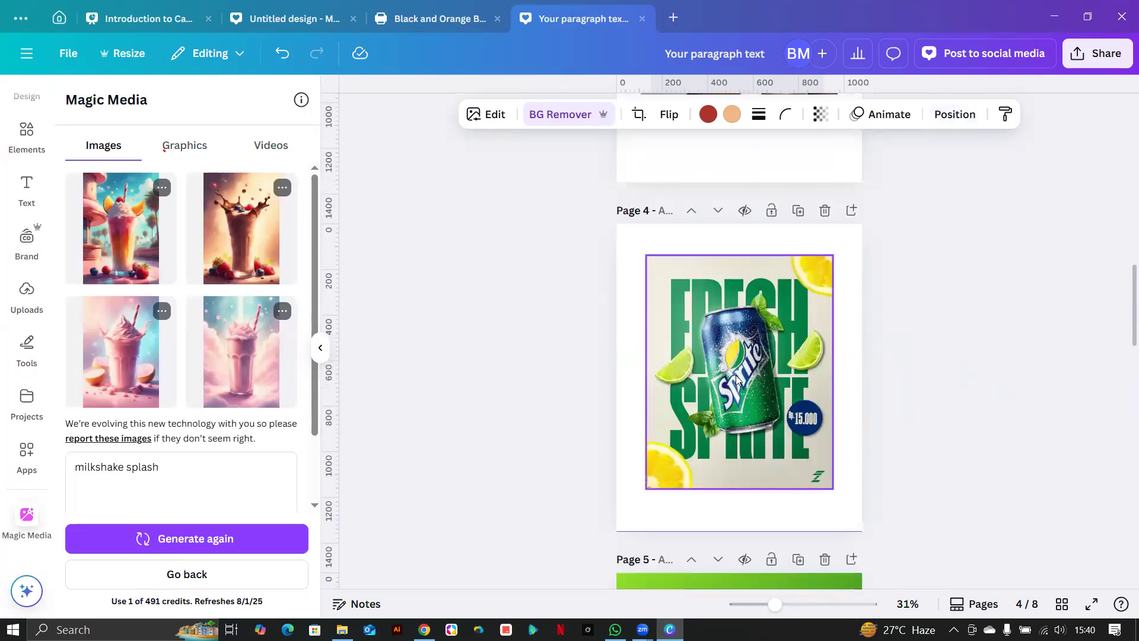
{"action": "scroll", "coordinate": [668, 284], "scroll_direction": "down", "scroll_amount": 5}
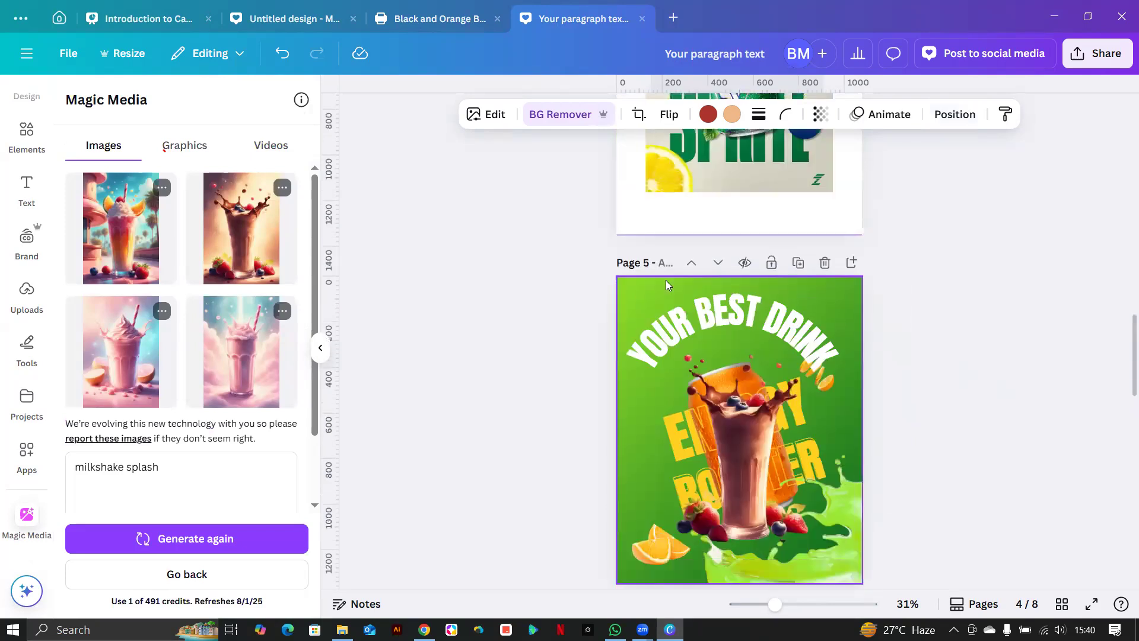
{"action": "scroll", "coordinate": [665, 280], "scroll_direction": "down", "scroll_amount": 8}
{"action": "scroll", "coordinate": [699, 269], "scroll_direction": "up", "scroll_amount": 3}
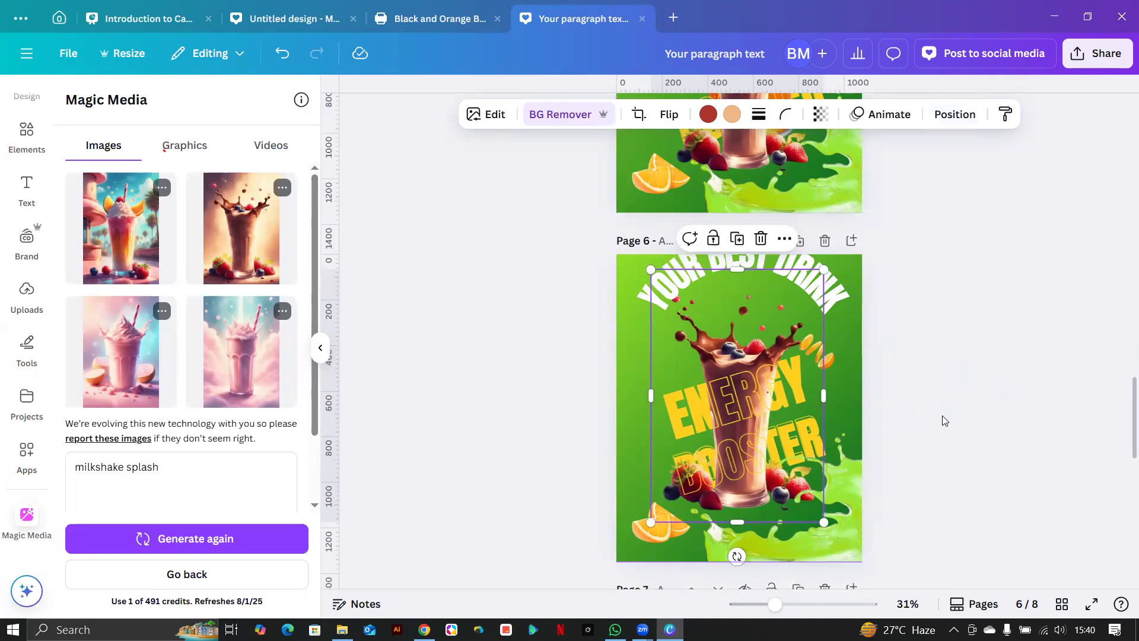
{"action": "scroll", "coordinate": [945, 420], "scroll_direction": "down", "scroll_amount": 1}
{"action": "scroll", "coordinate": [945, 421], "scroll_direction": "up", "scroll_amount": 2}
{"action": "scroll", "coordinate": [944, 421], "scroll_direction": "down", "scroll_amount": 2}
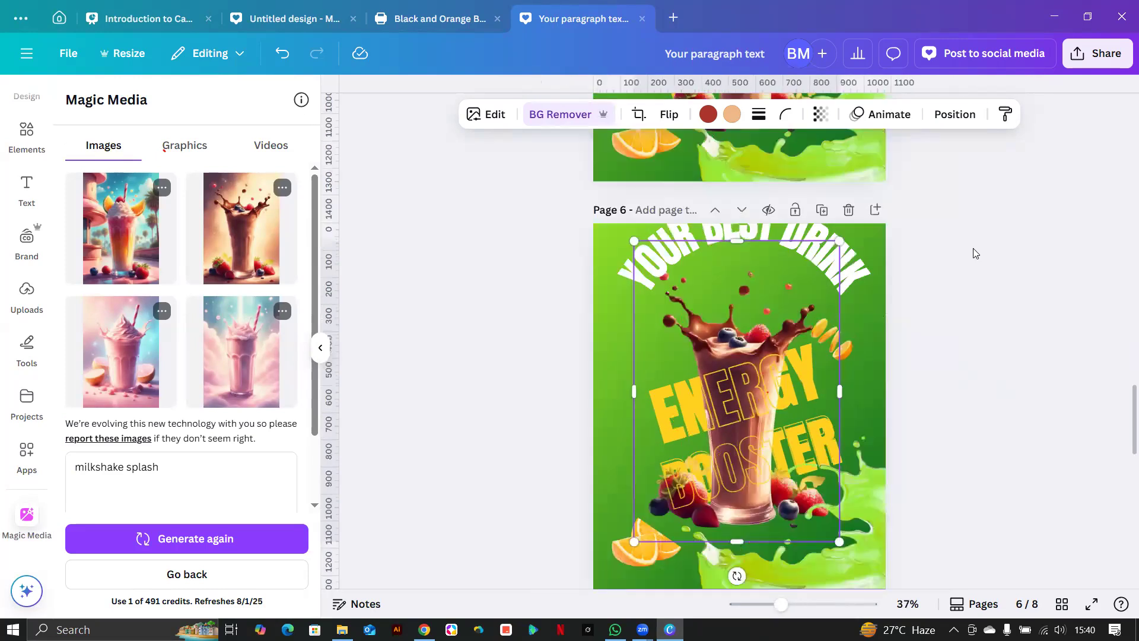
Set the PNG download size to the maximum 3.125.
{"action": "left_click", "coordinate": [1103, 56]}
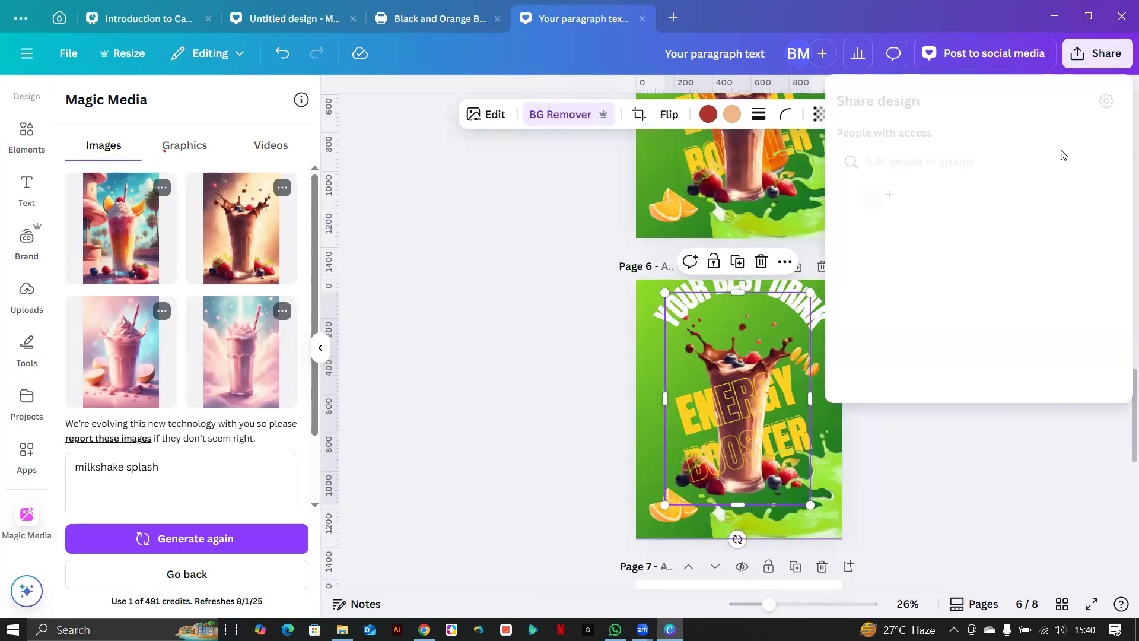
{"action": "left_click", "coordinate": [887, 364]}
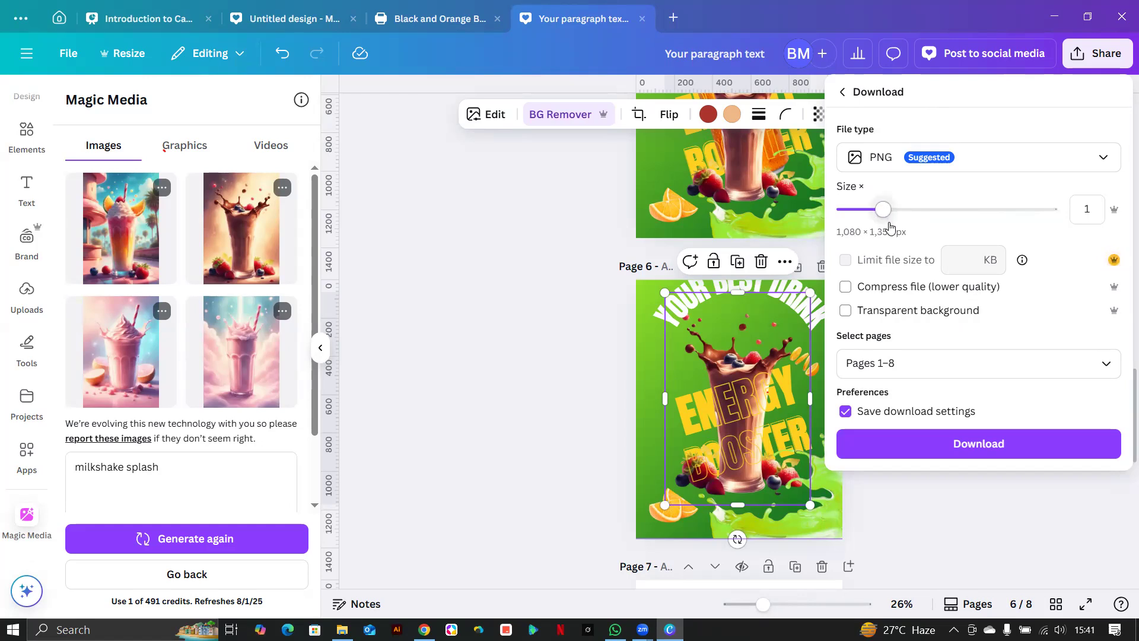
{"action": "left_click_drag", "start_coordinate": [884, 216], "coordinate": [1055, 212]}
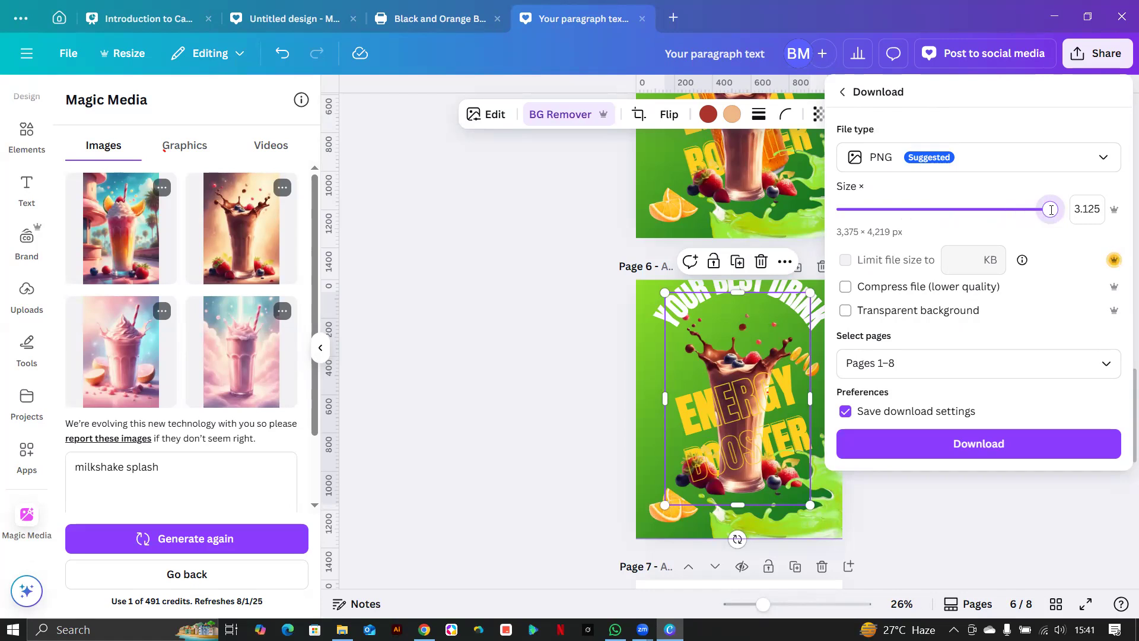
Try entering larger export sizes, 7 and then 4, in the size field.
{"action": "left_click", "coordinate": [1096, 209]}
{"action": "left_click", "coordinate": [1097, 209]}
{"action": "key", "text": "BackSpace"}
{"action": "key", "text": "BackSpace"}
{"action": "key", "text": "BackSpace"}
{"action": "key", "text": "BackSpace"}
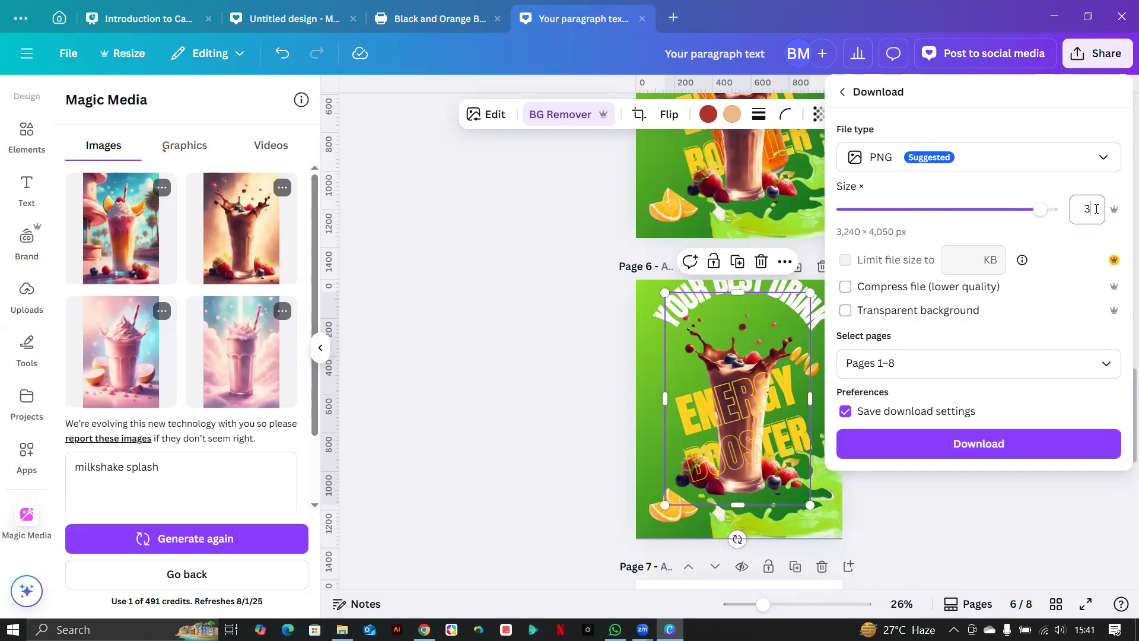
{"action": "key", "text": "BackSpace"}
{"action": "type", "text": "7"}
{"action": "key", "text": "Return"}
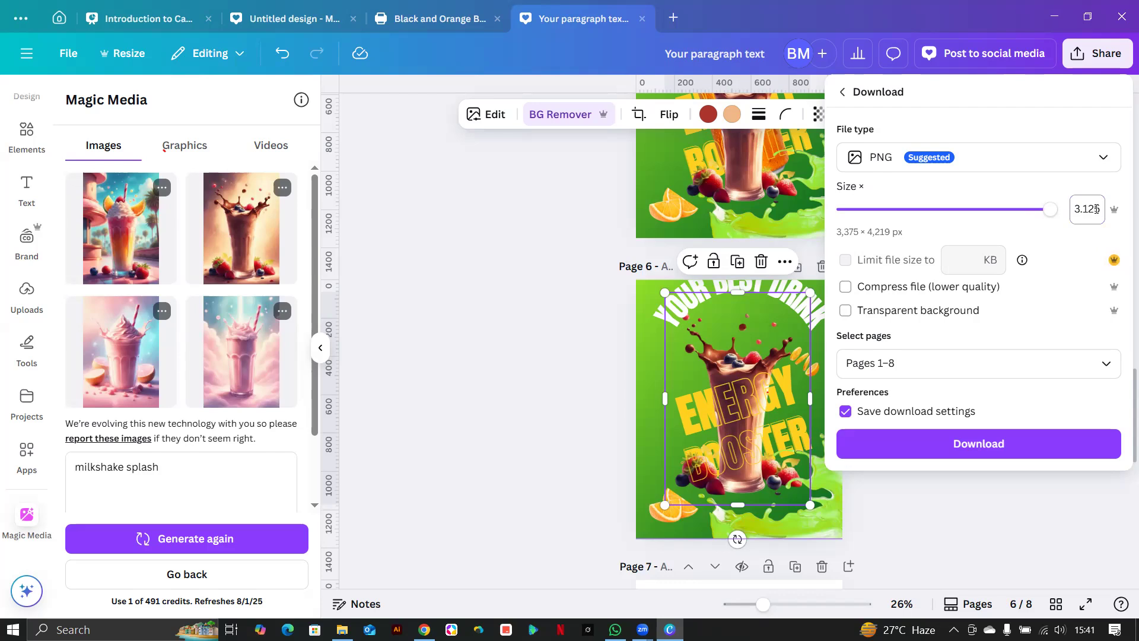
{"action": "left_click", "coordinate": [1096, 209]}
{"action": "type", "text": "4"}
{"action": "key", "text": "Return"}
Close the download settings, review the pages with nothing selected, and return to the Canva home page.
{"action": "left_click", "coordinate": [623, 358]}
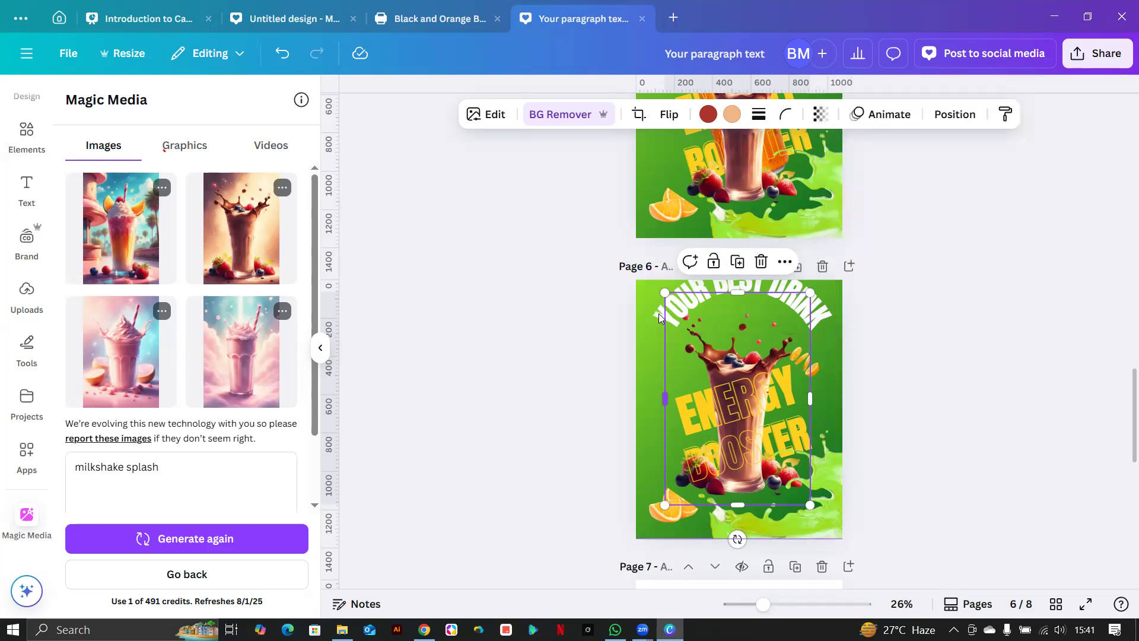
{"action": "left_click", "coordinate": [651, 339]}
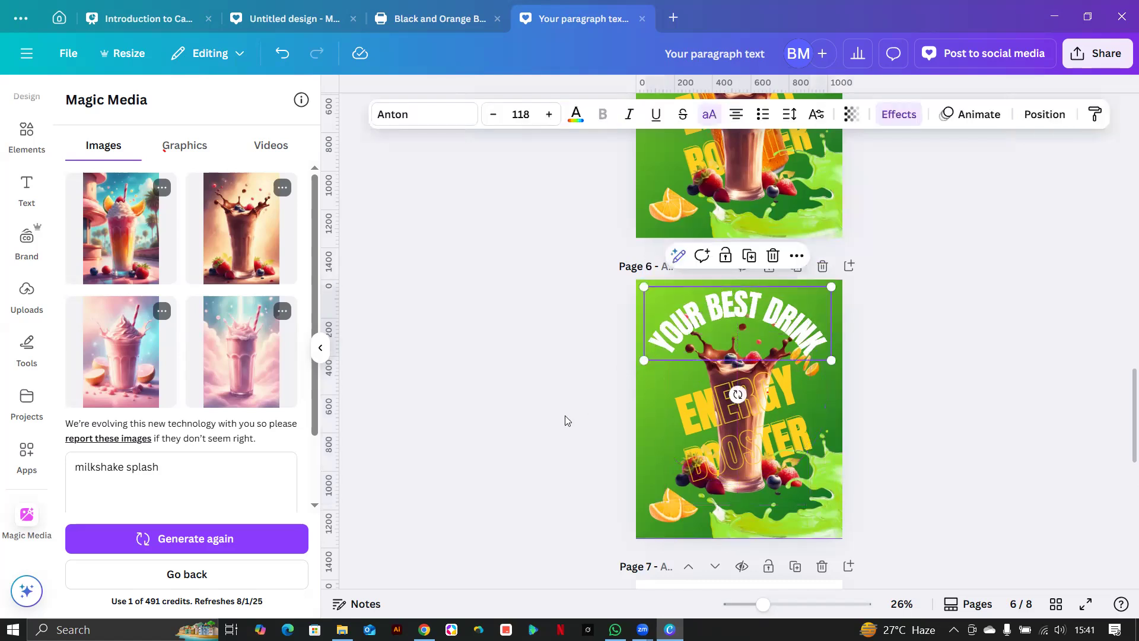
{"action": "left_click", "coordinate": [515, 397]}
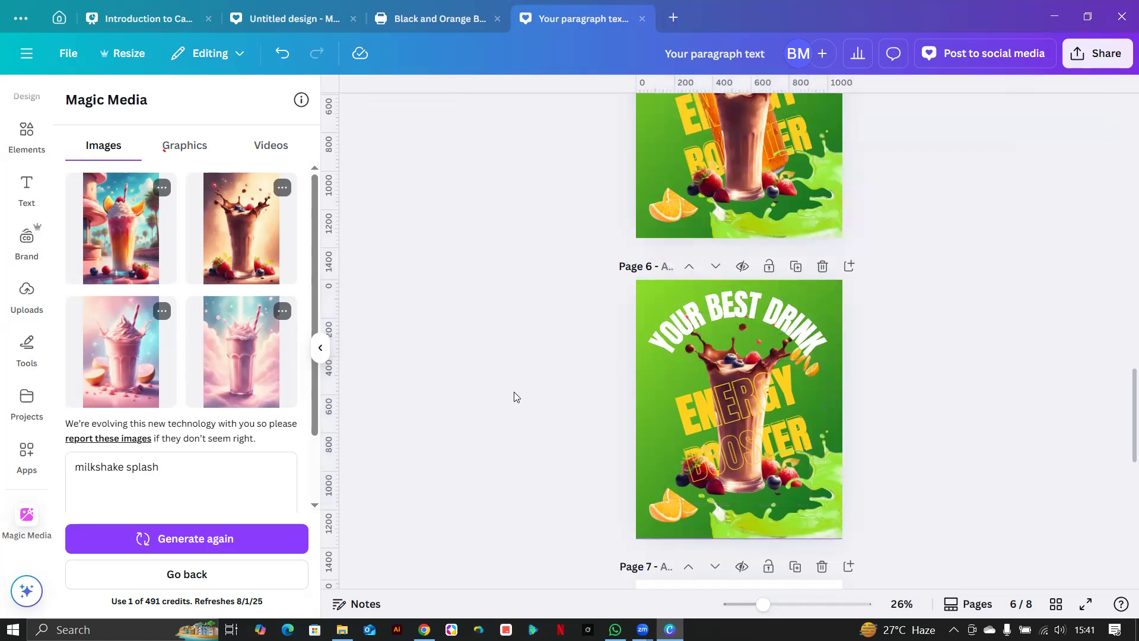
{"action": "scroll", "coordinate": [513, 396], "scroll_direction": "down", "scroll_amount": 6}
{"action": "scroll", "coordinate": [514, 396], "scroll_direction": "up", "scroll_amount": 8}
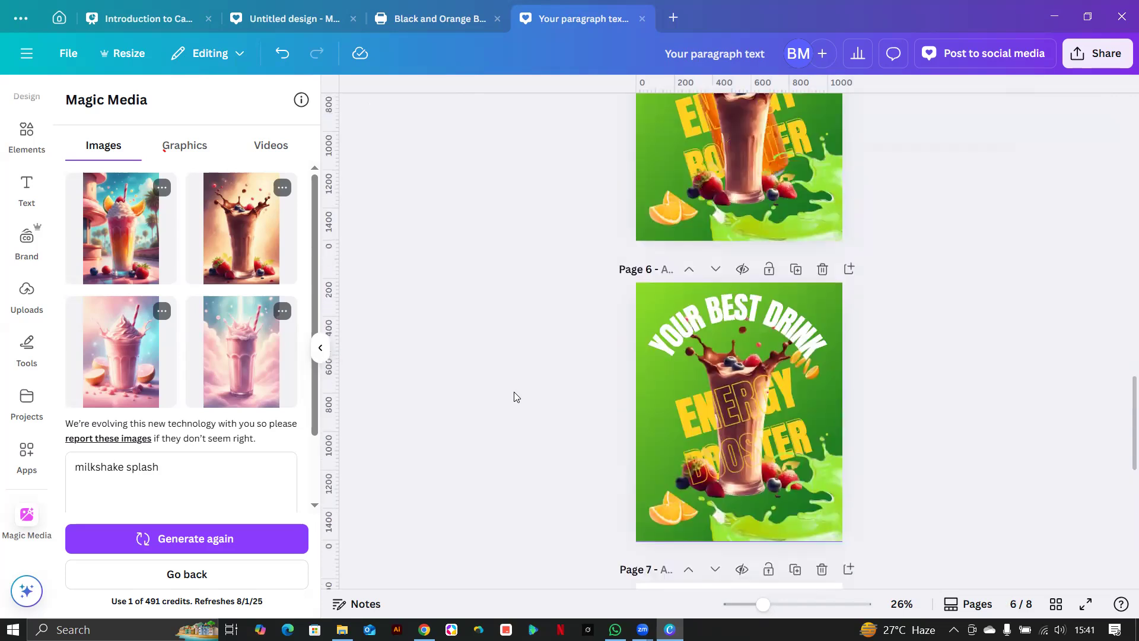
{"action": "scroll", "coordinate": [515, 397], "scroll_direction": "down", "scroll_amount": 3}
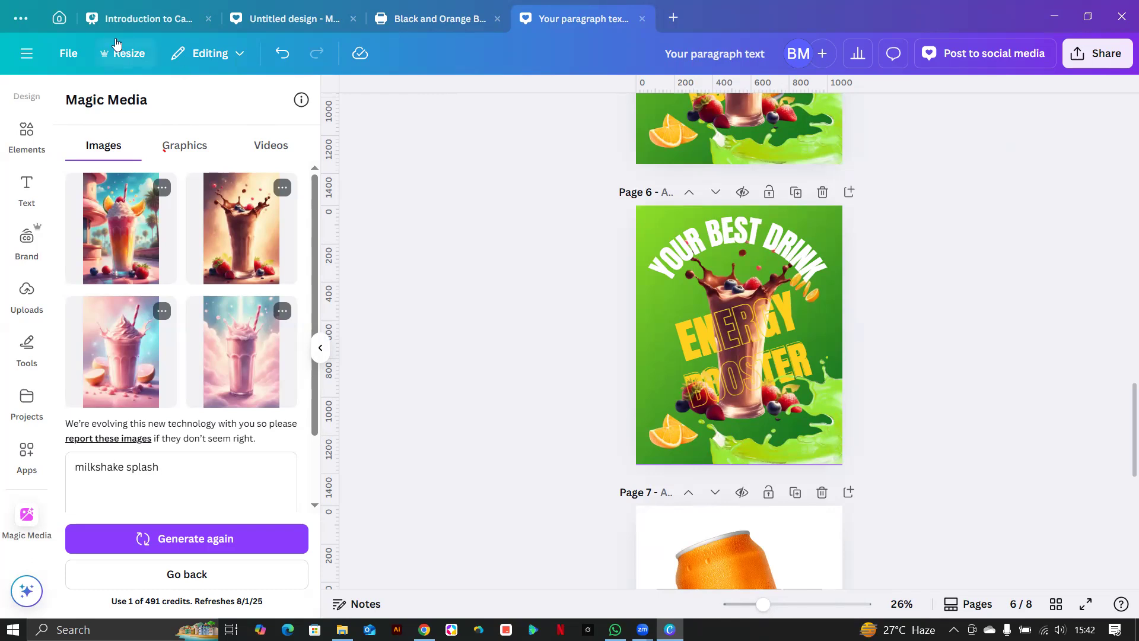
{"action": "left_click", "coordinate": [59, 18]}
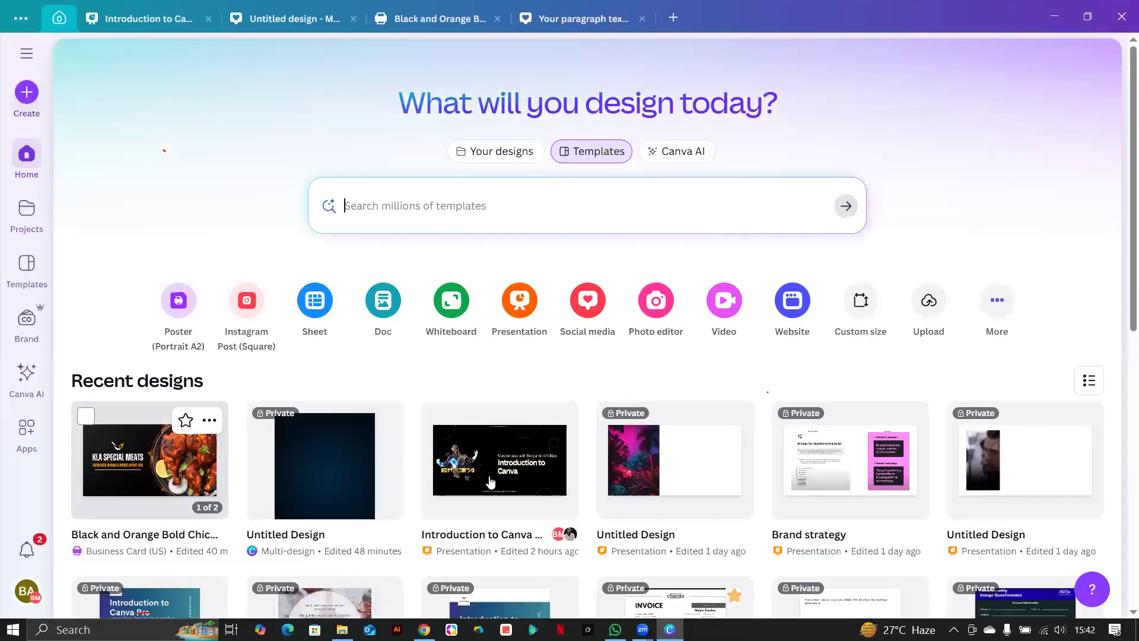
Present the Introduction to Canva Masterclass deck full screen and advance to the Navigating the Dashboard slide.
{"action": "left_click", "coordinate": [500, 460]}
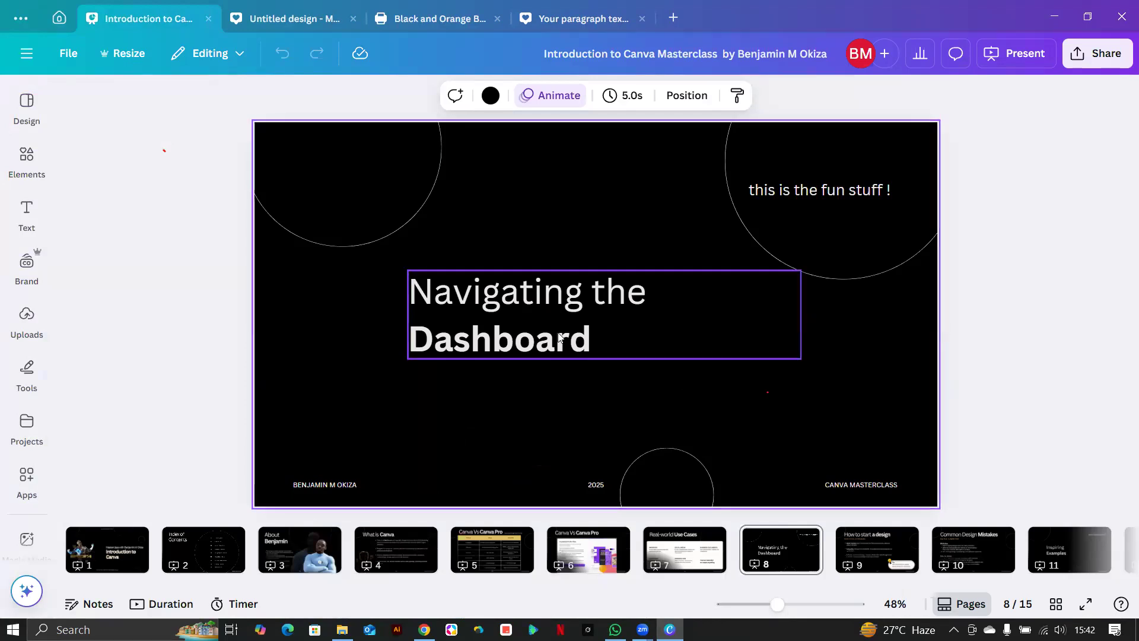
{"action": "left_click", "coordinate": [1016, 61]}
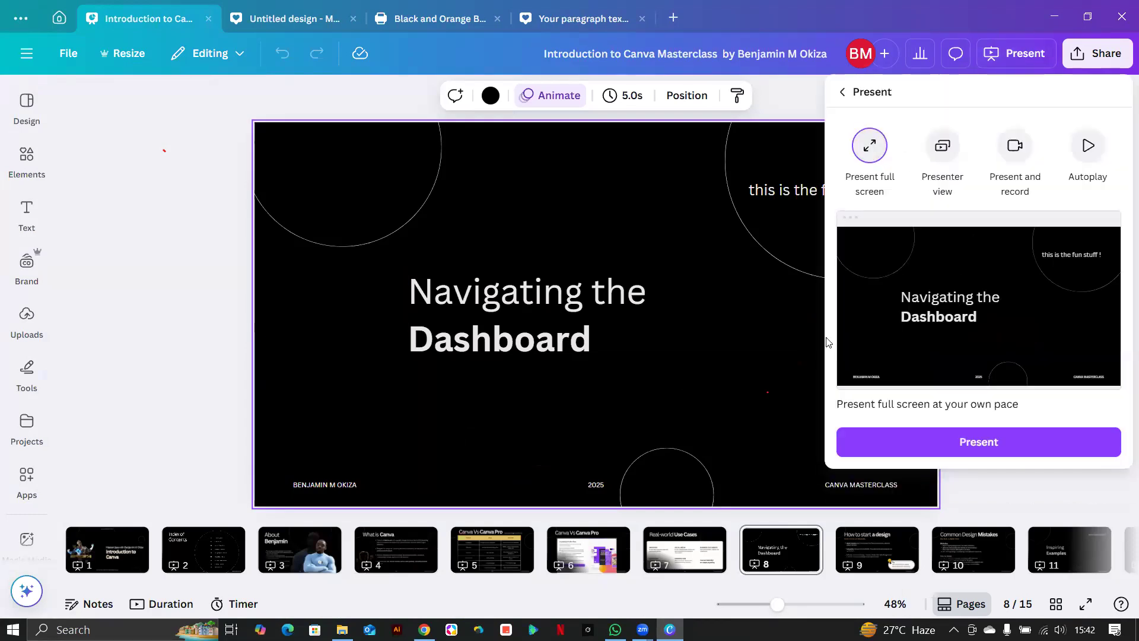
{"action": "left_click", "coordinate": [945, 444]}
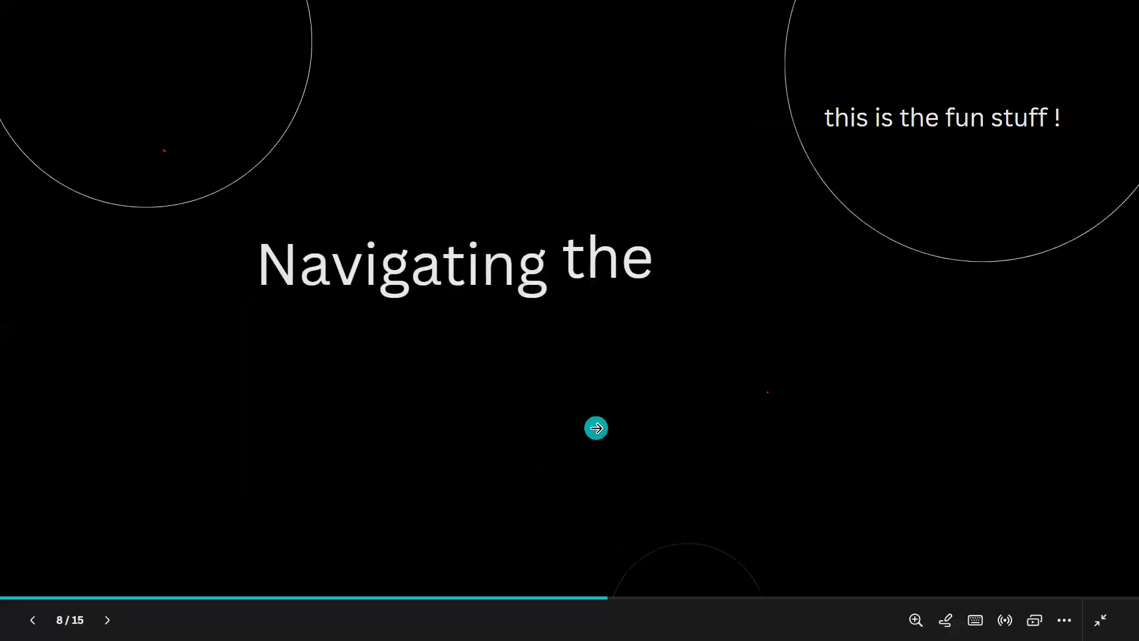
{"action": "left_click", "coordinate": [596, 428]}
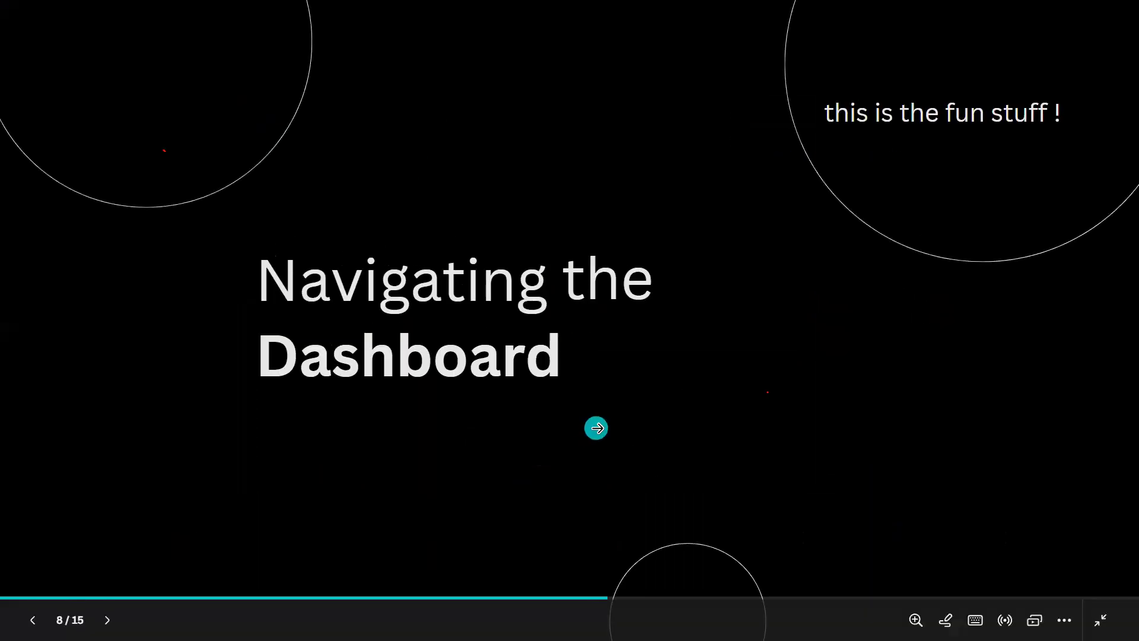
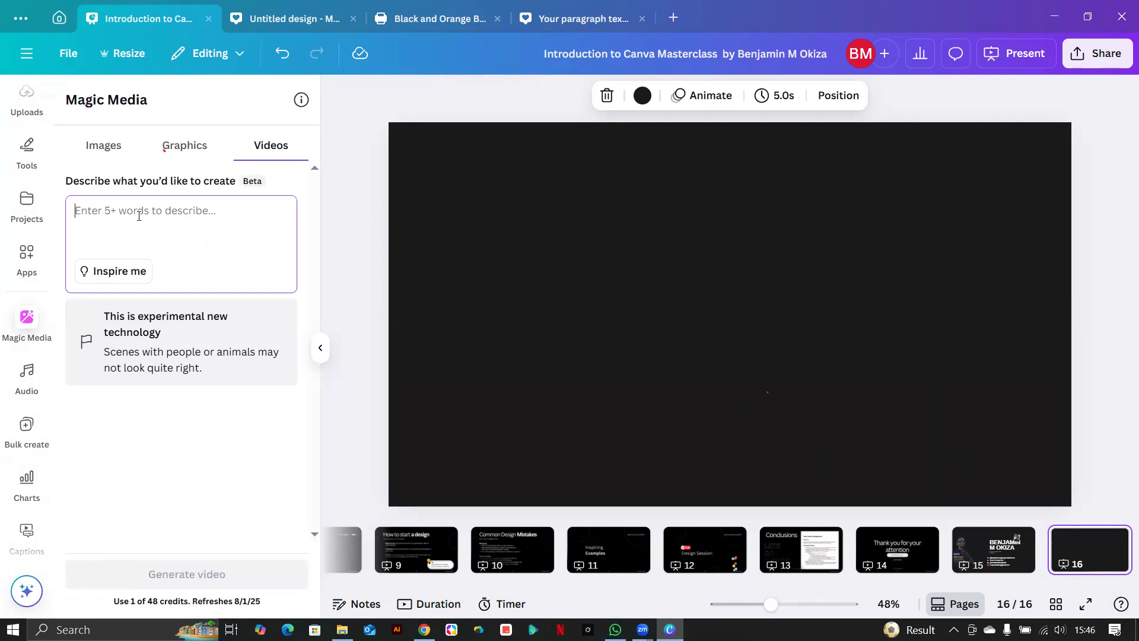
Write the Magic Media prompt 'generate a video of a child while playing with building blocks', fixing typos.
{"action": "type", "text": "generat"}
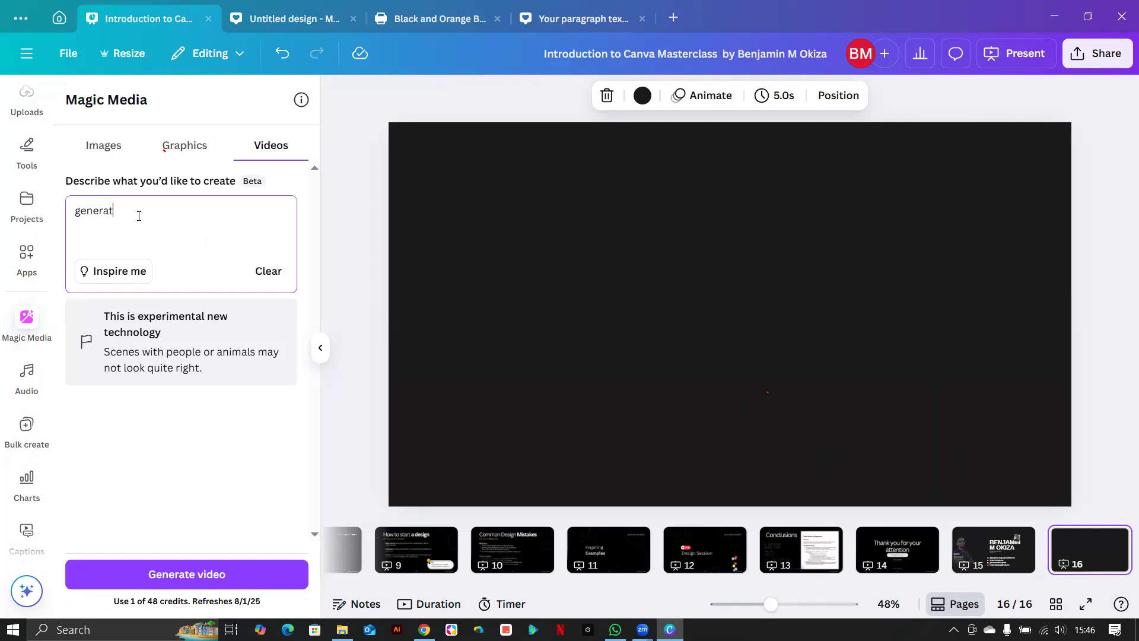
{"action": "type", "text": "e a video of a bab"}
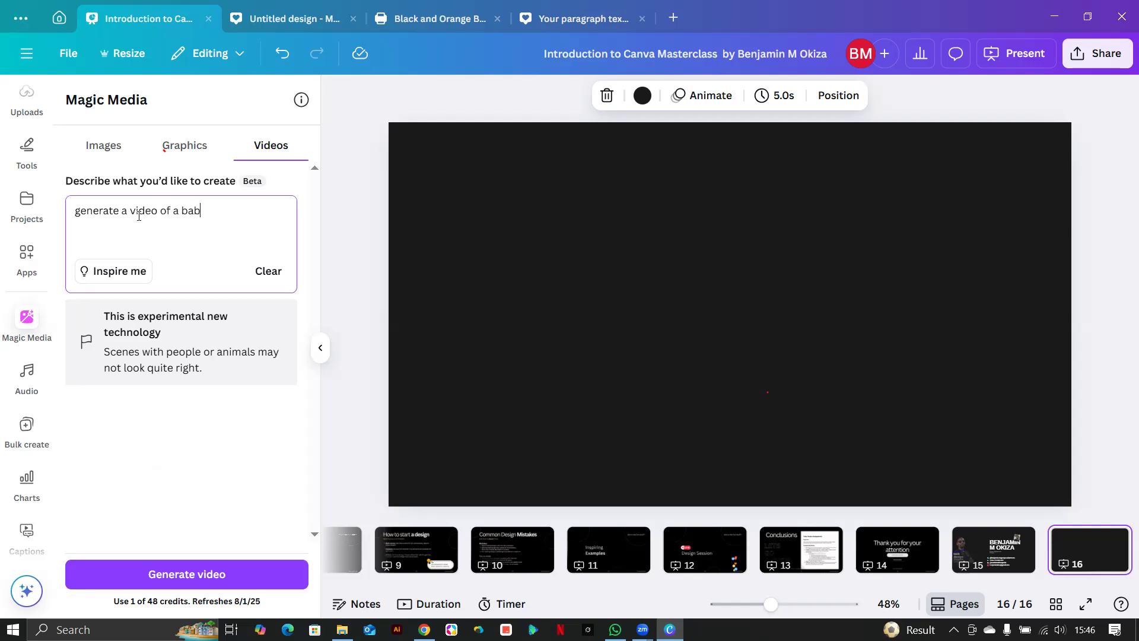
{"action": "type", "text": "y laughing while palaying wit"}
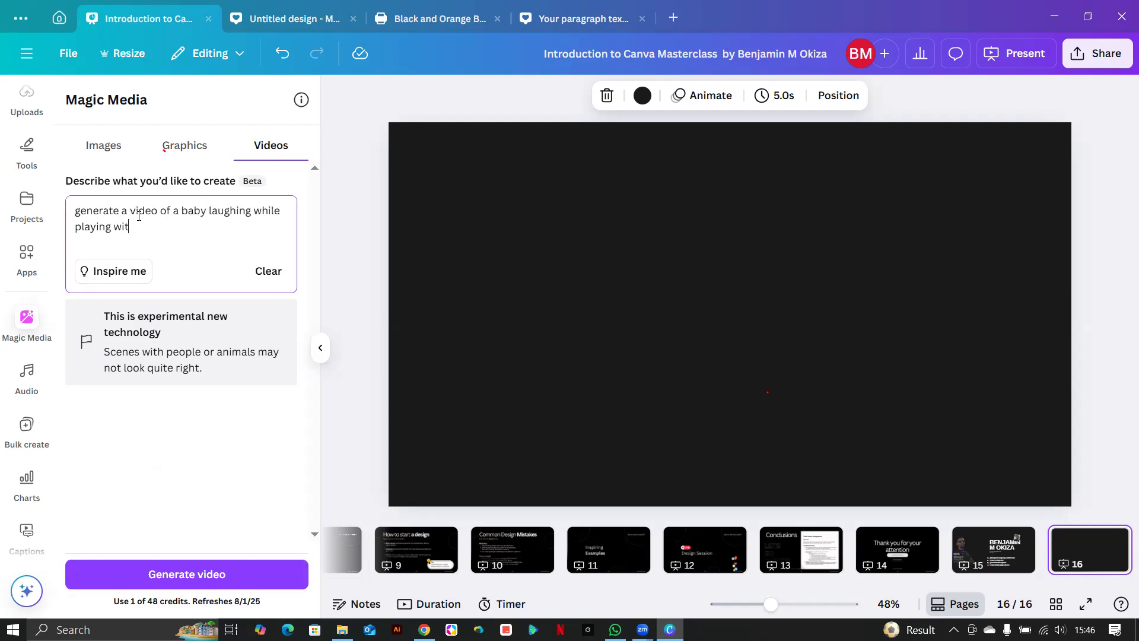
{"action": "type", "text": "h"}
{"action": "left_click", "coordinate": [249, 211]}
{"action": "key", "text": "BackSpace"}
{"action": "key", "text": "BackSpace"}
{"action": "key", "text": "BackSpace"}
{"action": "key", "text": "BackSpace"}
{"action": "key", "text": "BackSpace"}
{"action": "key", "text": "BackSpace"}
{"action": "key", "text": "BackSpace"}
{"action": "key", "text": "BackSpace"}
{"action": "key", "text": "BackSpace"}
{"action": "key", "text": "BackSpace"}
{"action": "key", "text": "BackSpace"}
{"action": "key", "text": "BackSpace"}
{"action": "key", "text": "BackSpace"}
{"action": "key", "text": "BackSpace"}
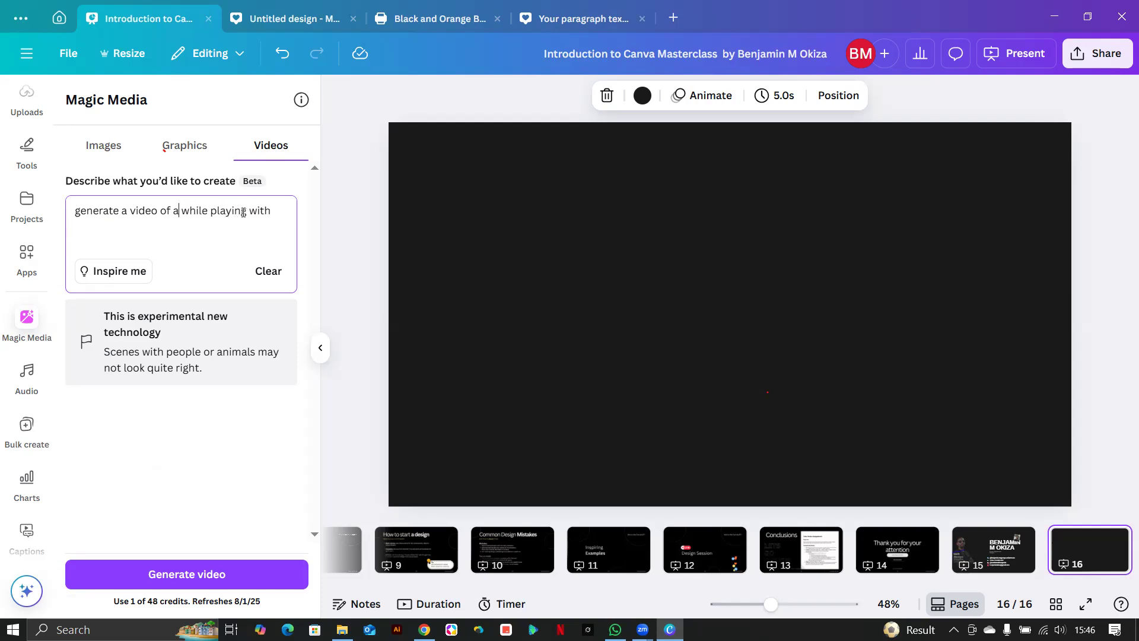
{"action": "type", "text": "chile"}
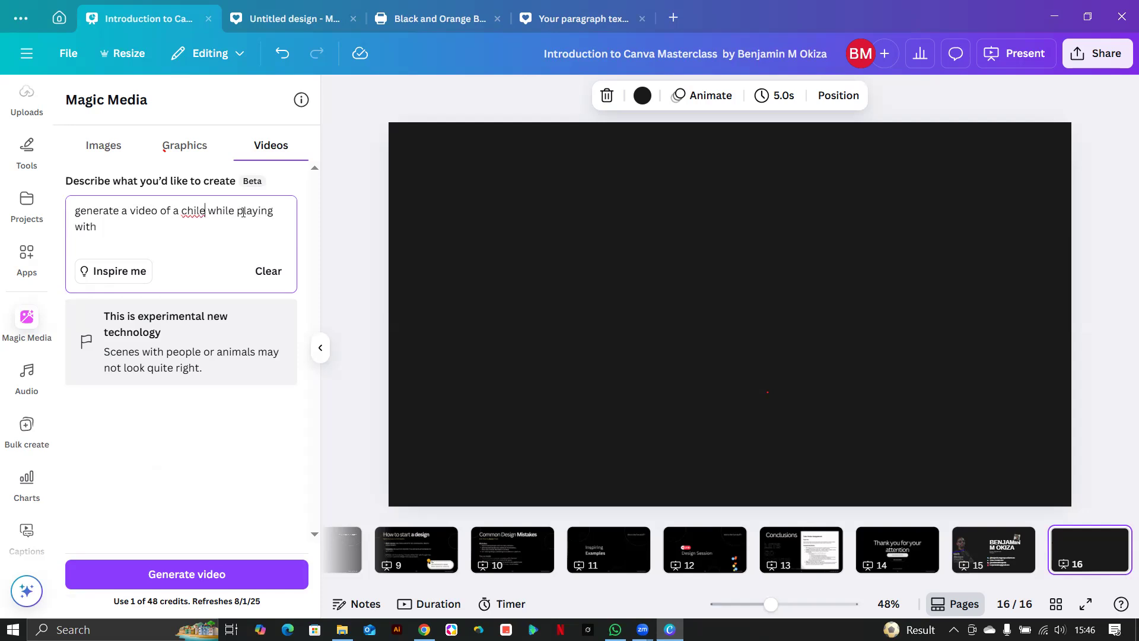
{"action": "key", "text": "BackSpace"}
{"action": "type", "text": "d"}
{"action": "type", "text": "b"}
{"action": "type", "text": "uilding bl"}
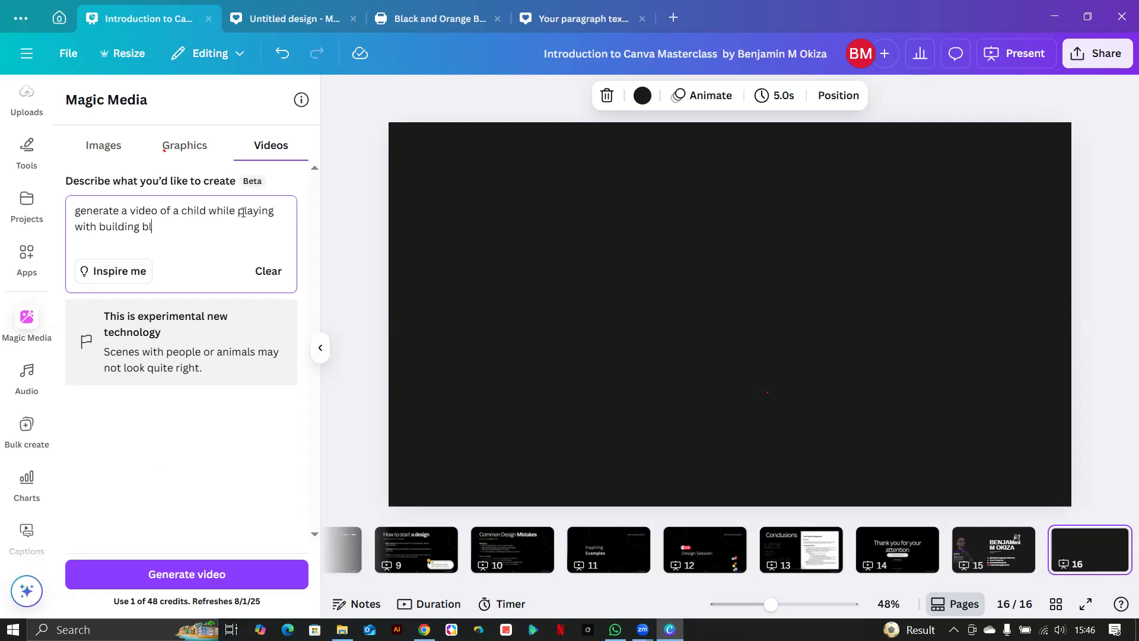
{"action": "type", "text": "ocks"}
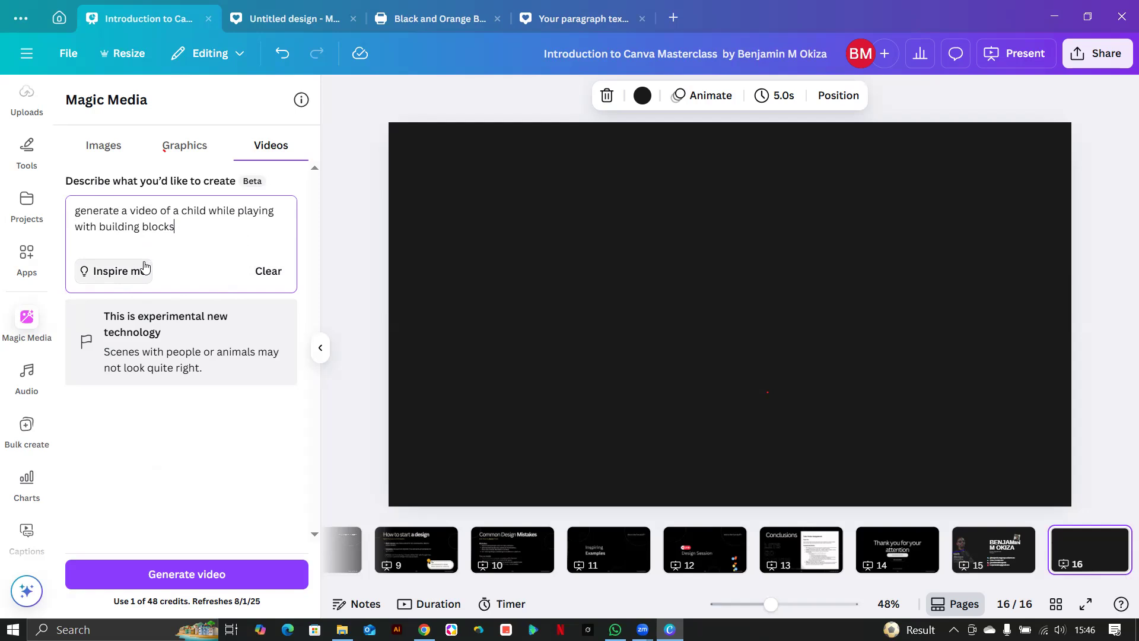
Generate the building-blocks video and raise the speaker volume to 100.
{"action": "left_click", "coordinate": [209, 576]}
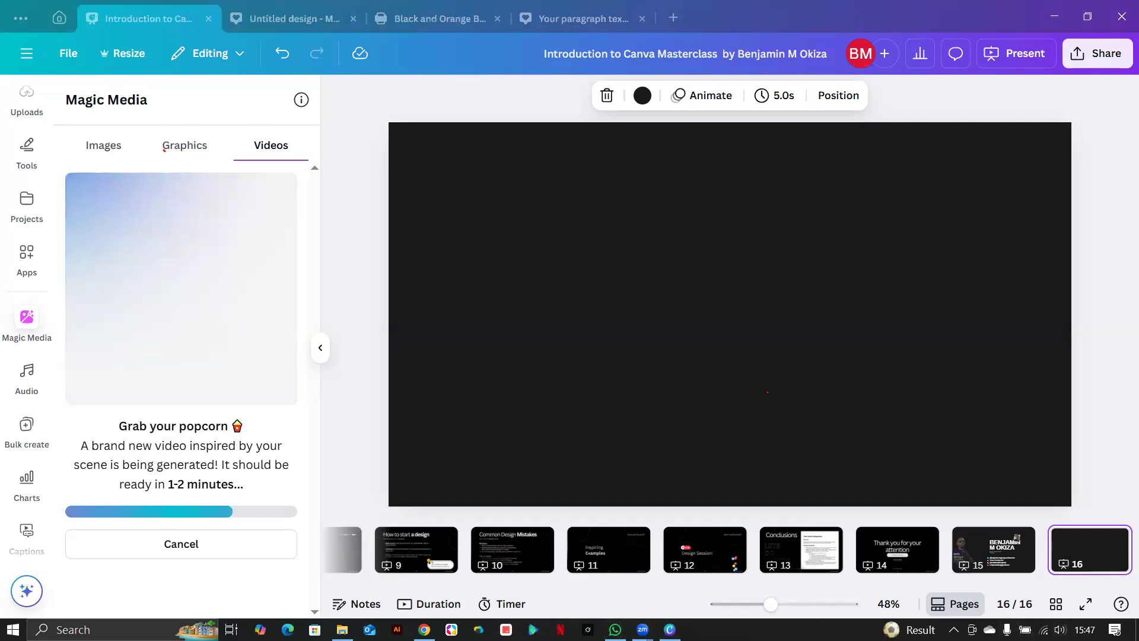
{"action": "left_click", "coordinate": [1060, 629]}
{"action": "left_click_drag", "start_coordinate": [1014, 601], "coordinate": [1092, 598]}
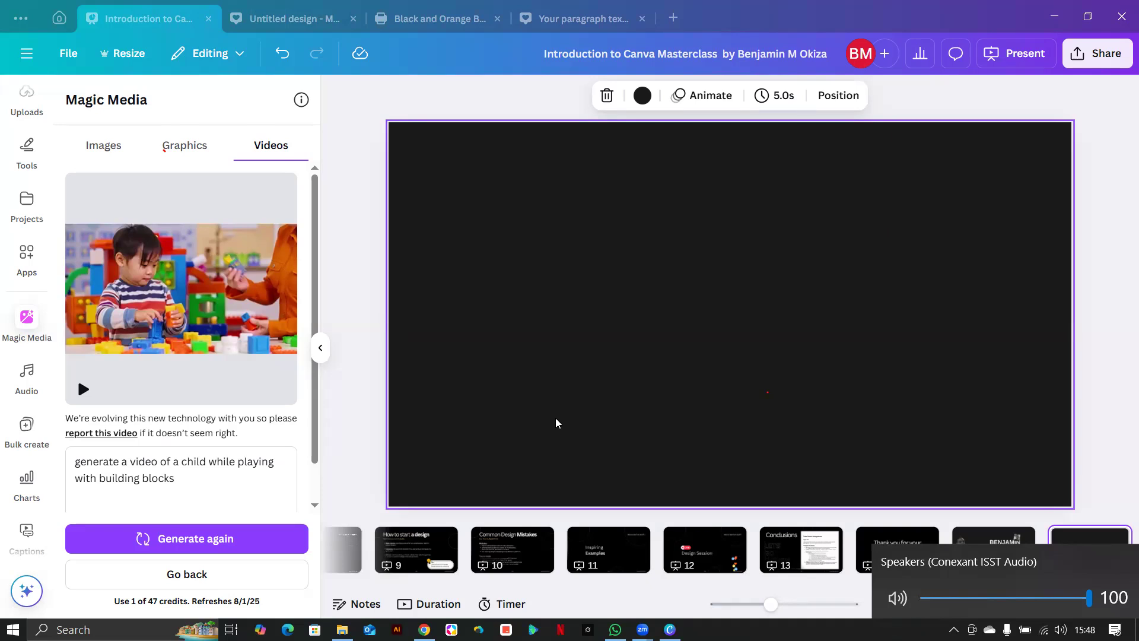
Preview the generated building-blocks clip, then insert it onto slide 16.
{"action": "left_click", "coordinate": [214, 356]}
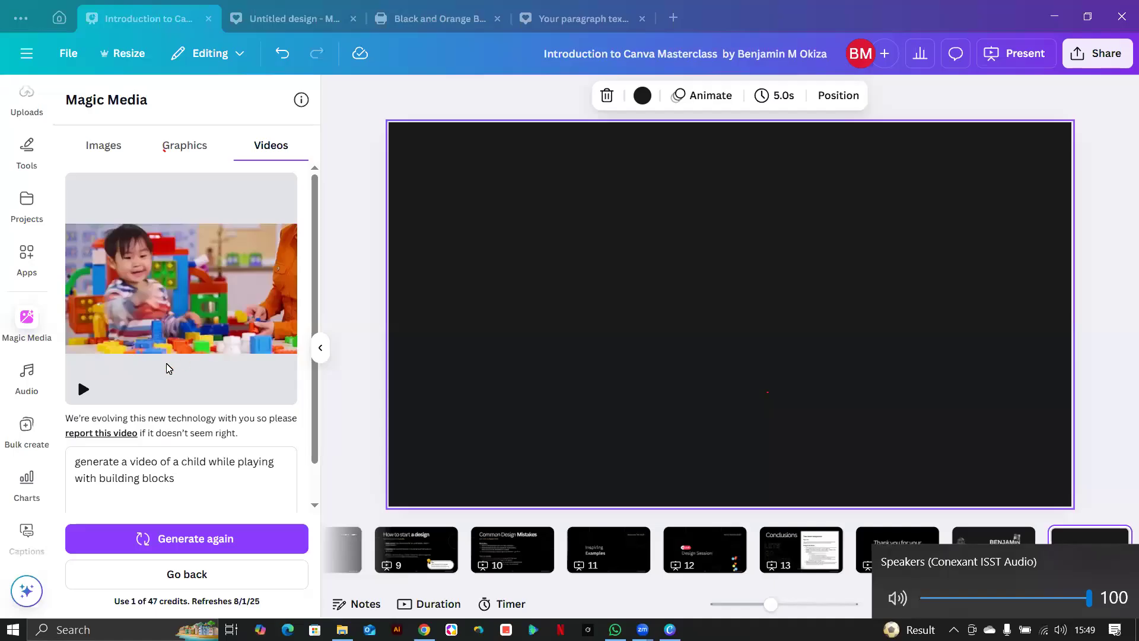
{"action": "left_click", "coordinate": [168, 369]}
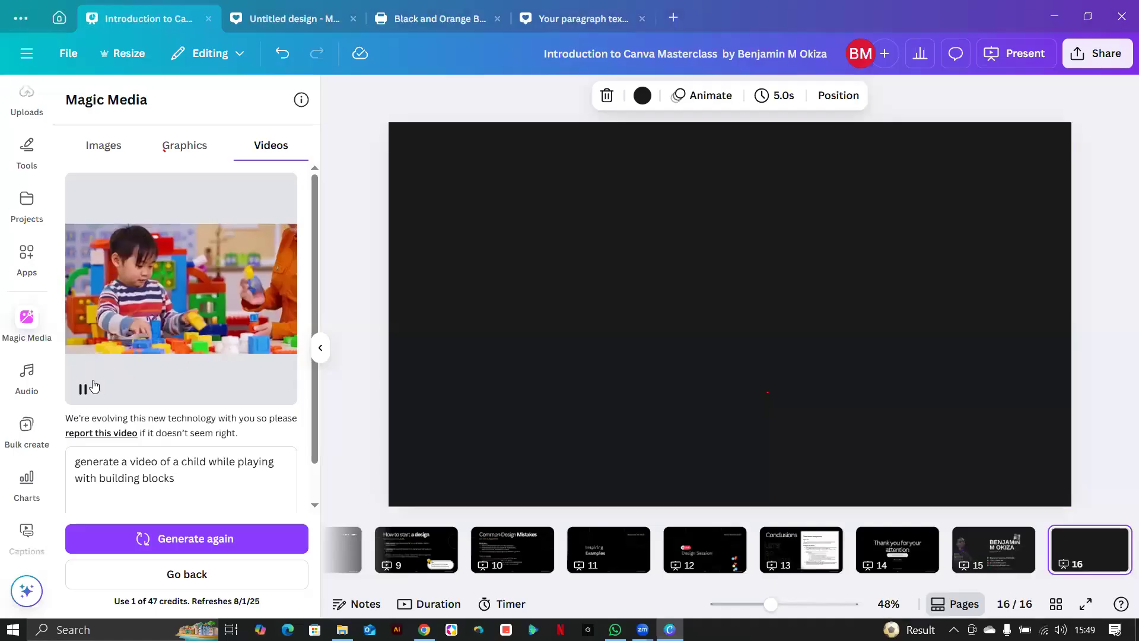
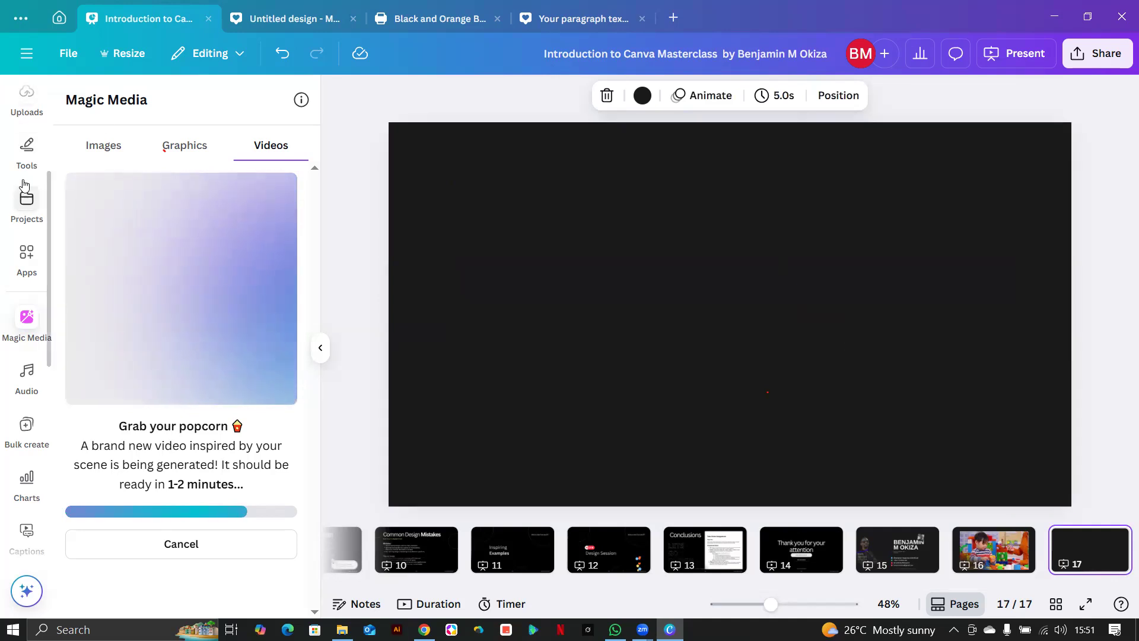
Leave Magic Media's generating video and return to the Elements panel.
{"action": "scroll", "coordinate": [9, 127], "scroll_direction": "up", "scroll_amount": 2}
{"action": "scroll", "coordinate": [9, 127], "scroll_direction": "up", "scroll_amount": 3}
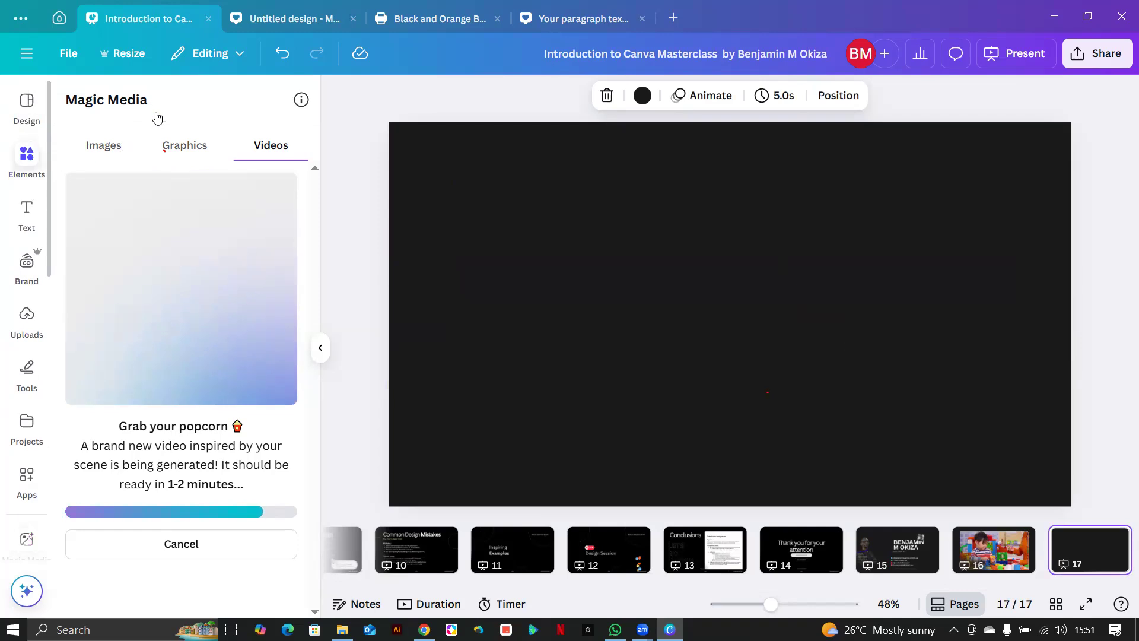
{"action": "left_click", "coordinate": [157, 117]}
Search Elements for 'portrait of a black man'.
{"action": "left_click", "coordinate": [146, 103]}
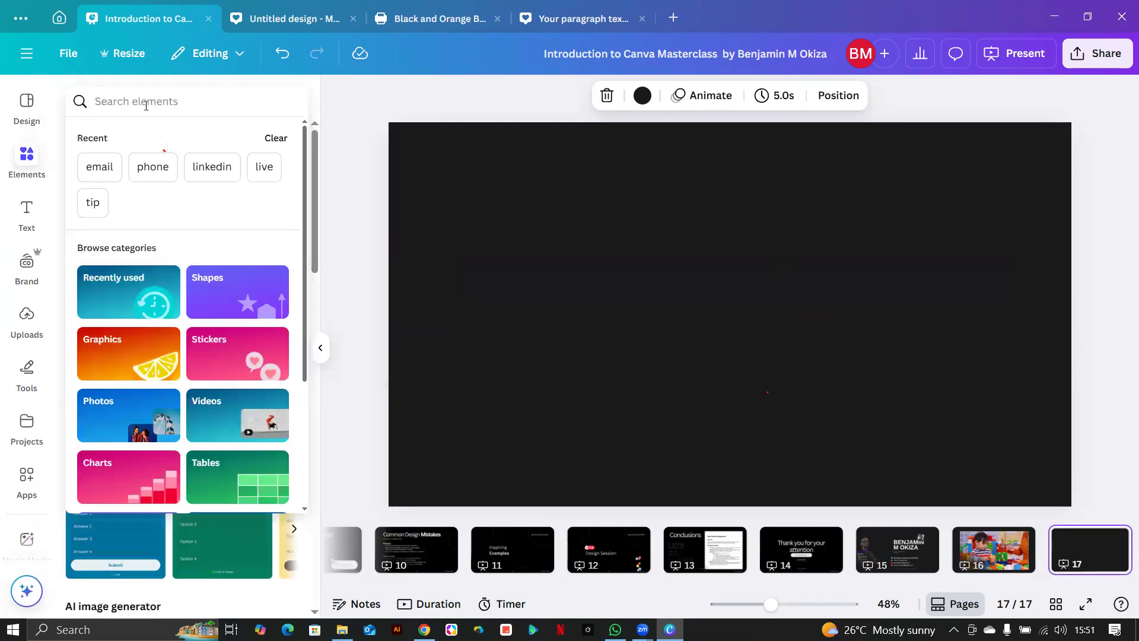
{"action": "type", "text": "portrait of a"}
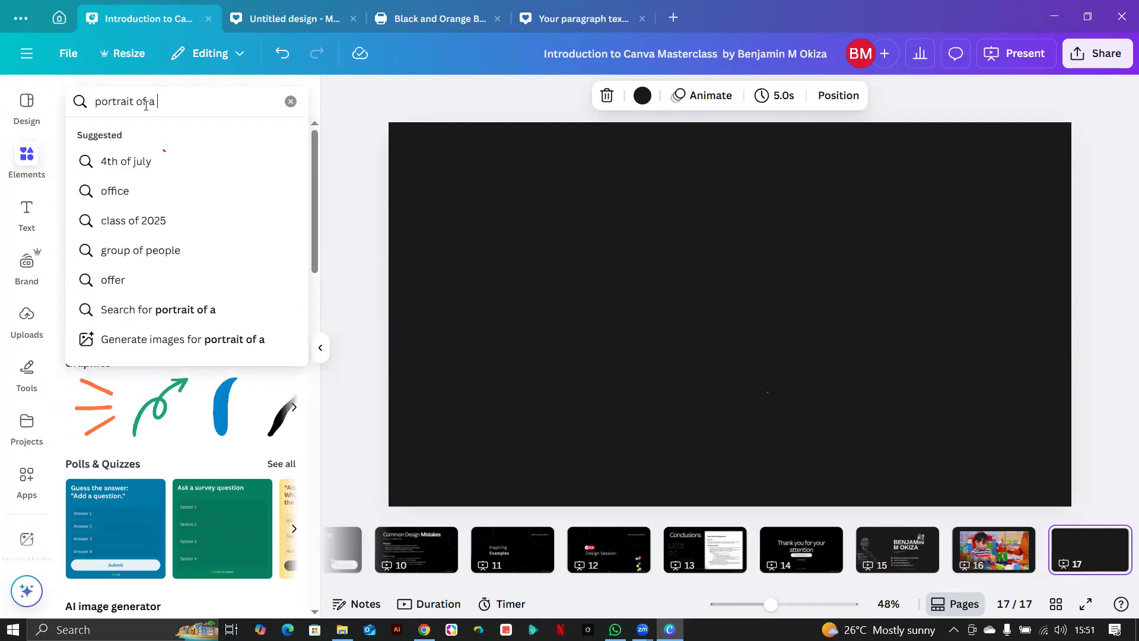
{"action": "type", "text": " black man"}
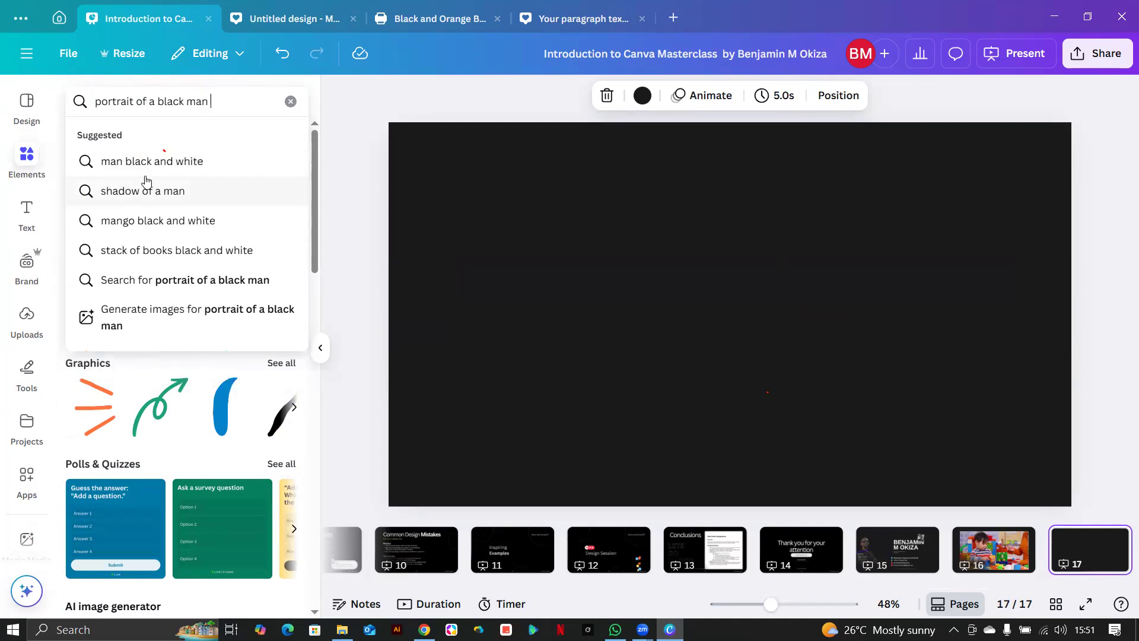
{"action": "key", "text": "Return"}
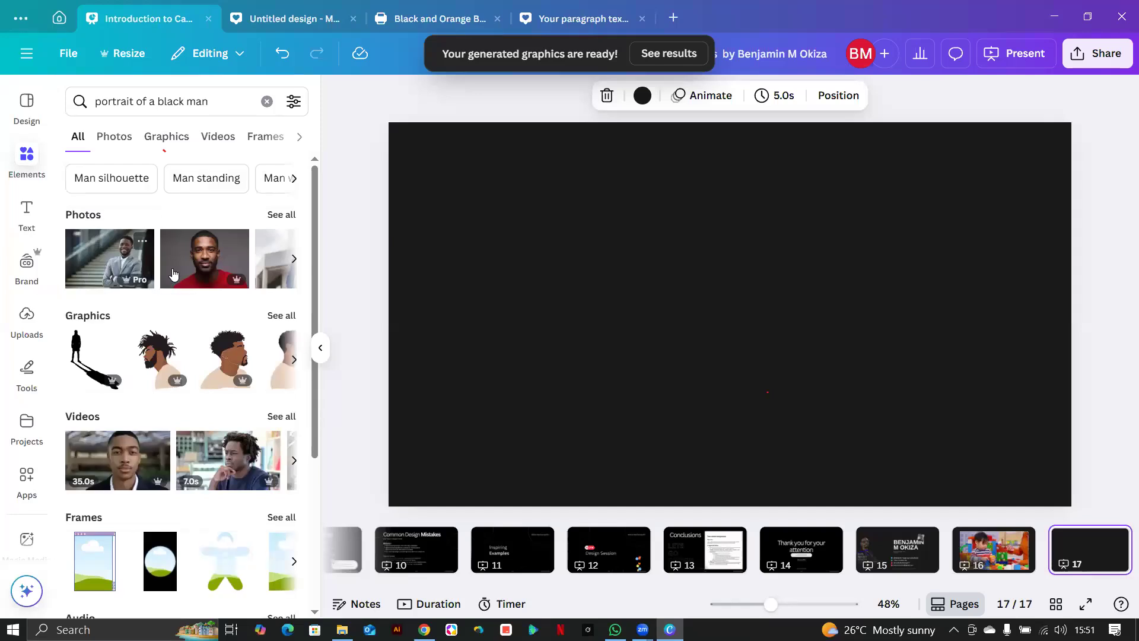
Place the smiling yellow-jacket man photo on slide 17, shrink it and crop its left edge.
{"action": "left_click", "coordinate": [275, 216]}
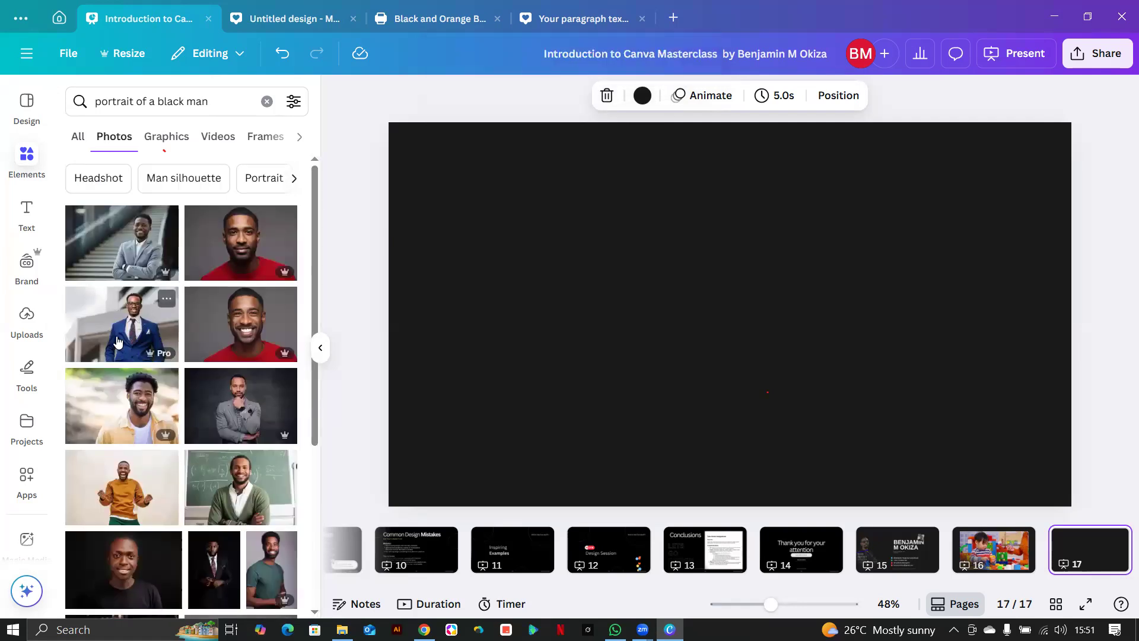
{"action": "left_click_drag", "start_coordinate": [498, 359], "coordinate": [738, 373]}
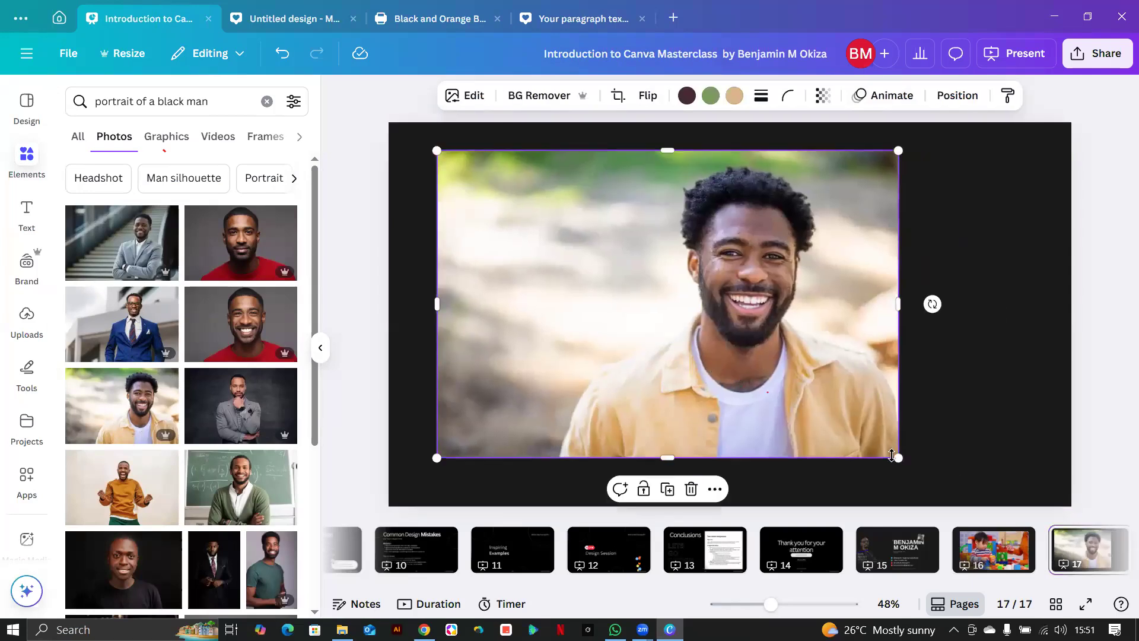
{"action": "left_click_drag", "start_coordinate": [898, 458], "coordinate": [786, 415]}
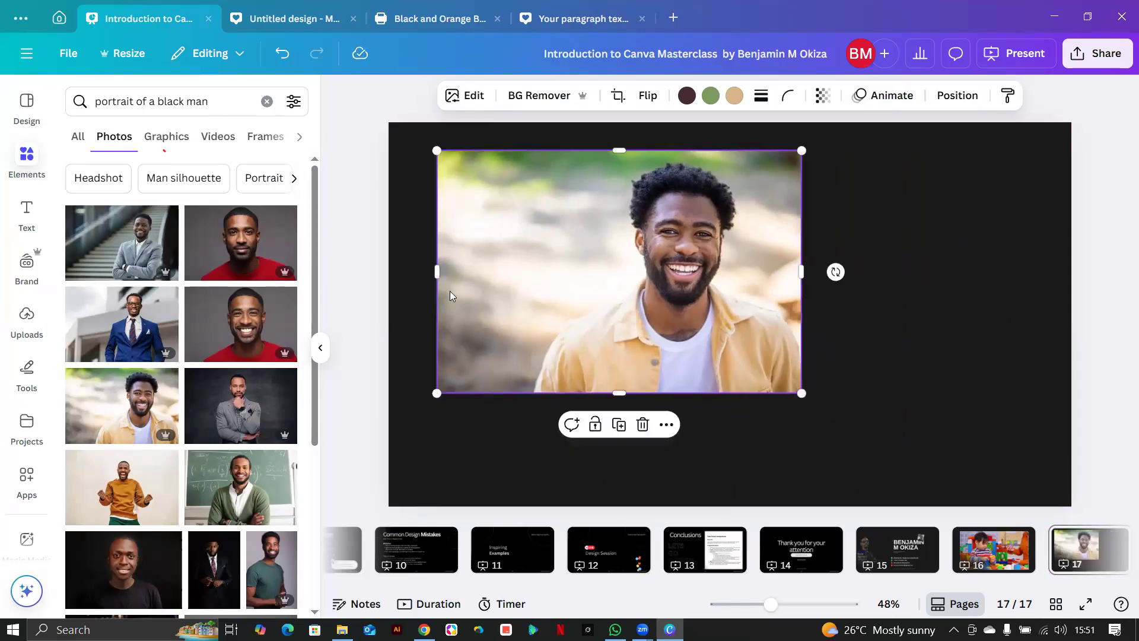
{"action": "left_click_drag", "start_coordinate": [438, 271], "coordinate": [514, 271]}
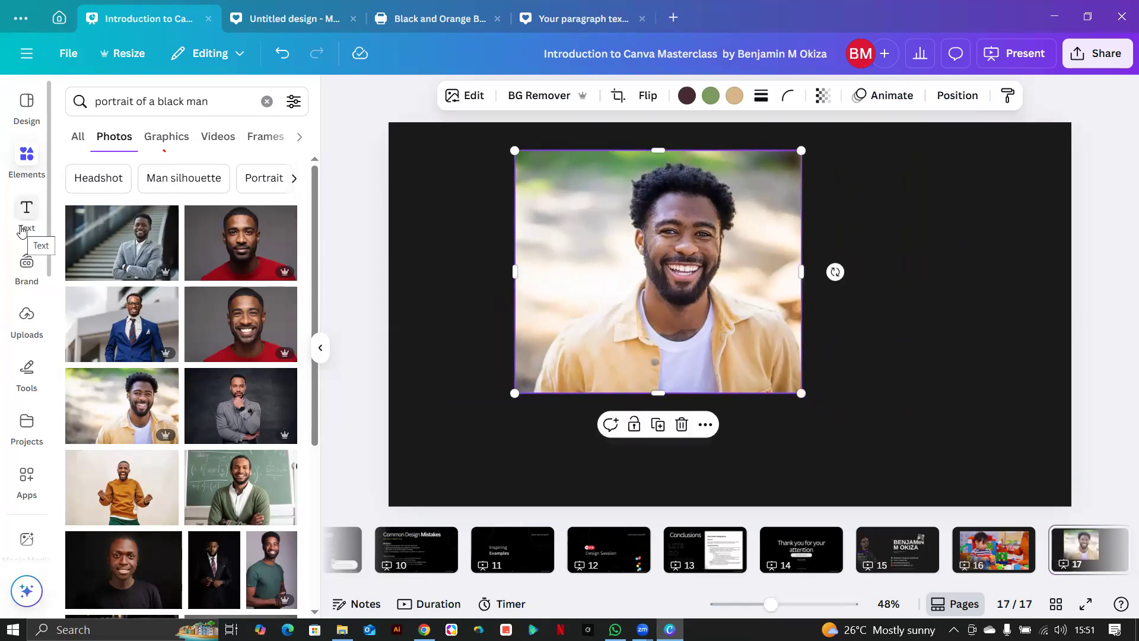
Switch the search results to Frames and browse the frame options.
{"action": "left_click", "coordinate": [221, 104]}
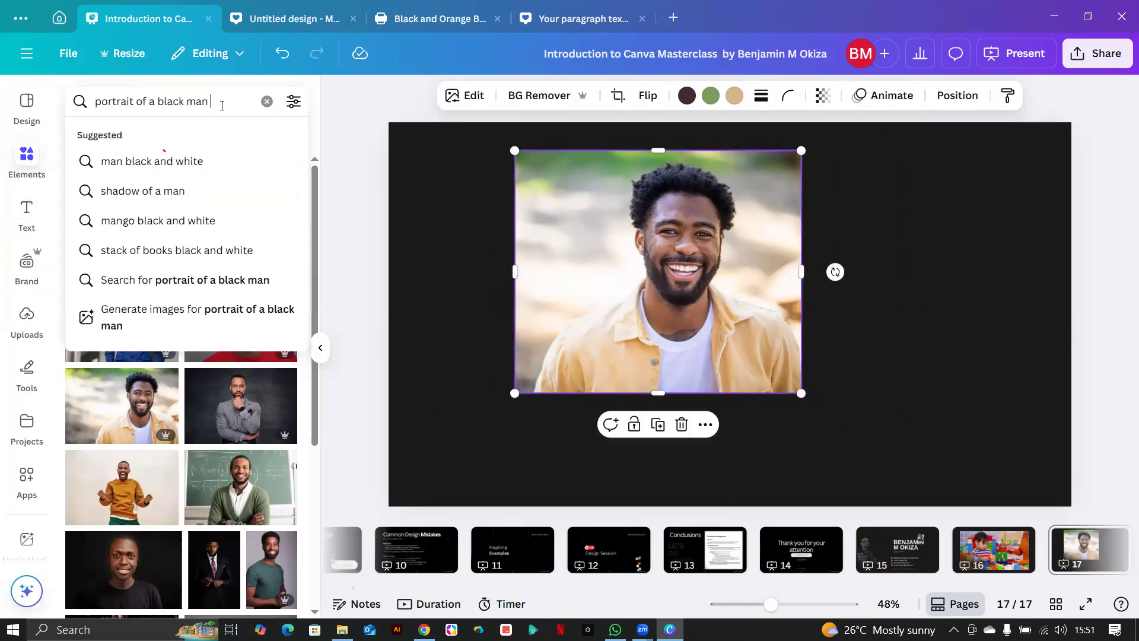
{"action": "left_click_drag", "start_coordinate": [222, 106], "coordinate": [69, 99]}
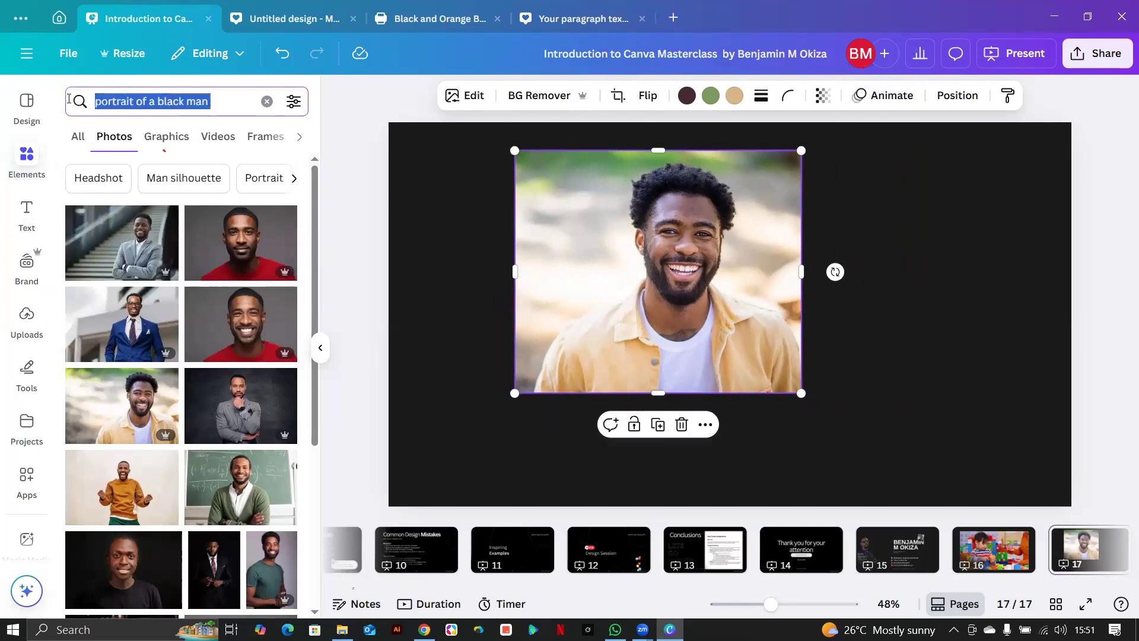
{"action": "left_click", "coordinate": [269, 138]}
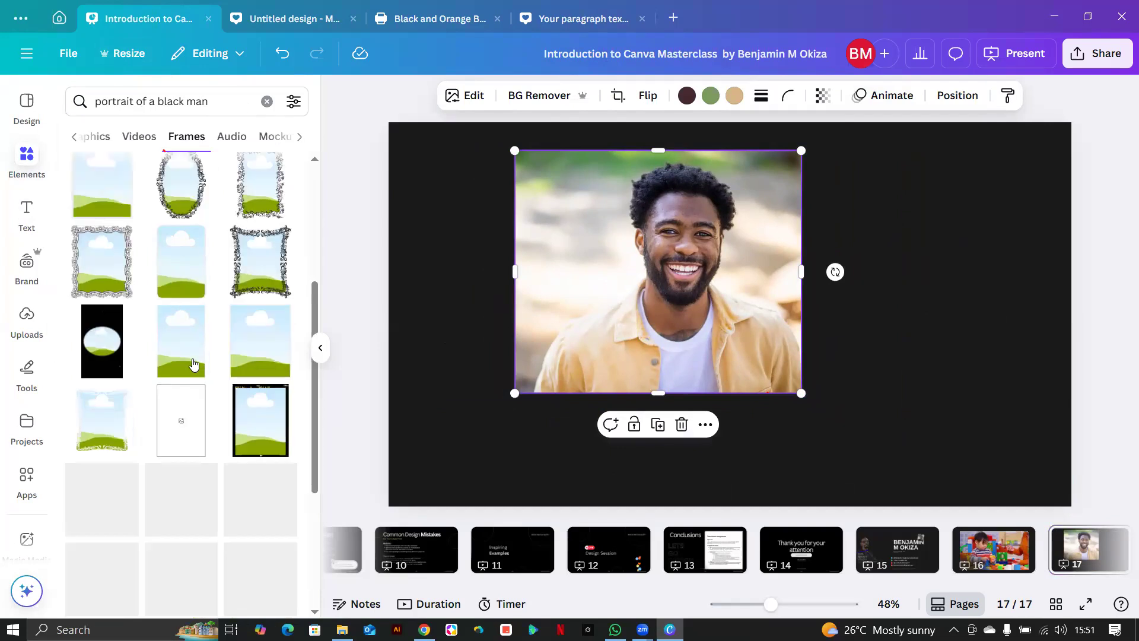
{"action": "scroll", "coordinate": [190, 364], "scroll_direction": "down", "scroll_amount": 5}
{"action": "scroll", "coordinate": [193, 362], "scroll_direction": "down", "scroll_amount": 3}
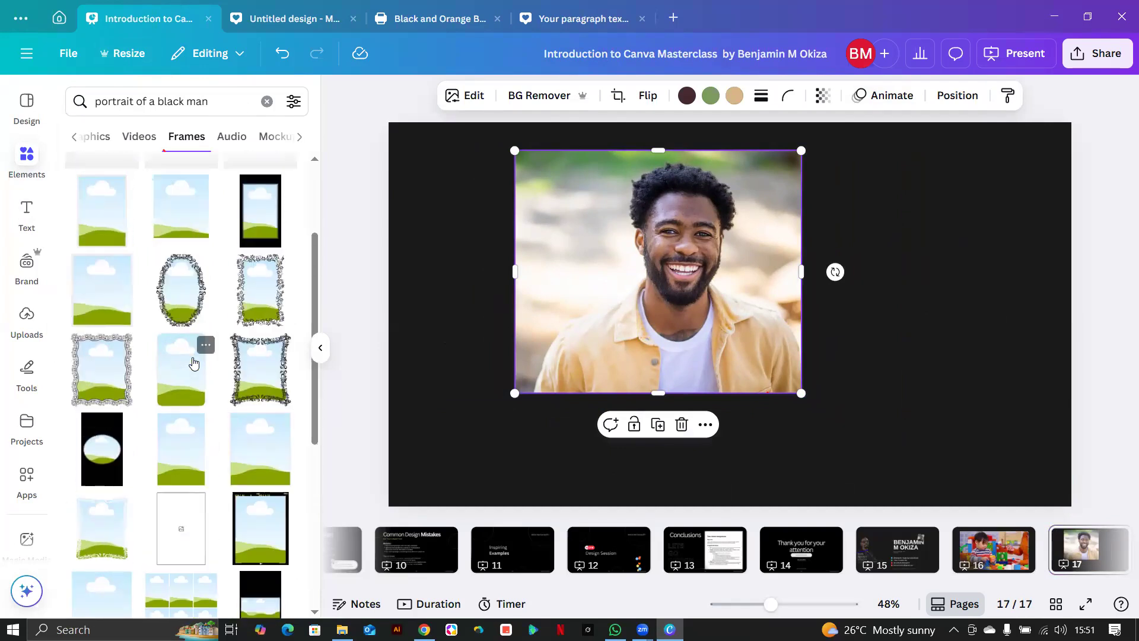
{"action": "scroll", "coordinate": [194, 362], "scroll_direction": "down", "scroll_amount": 3}
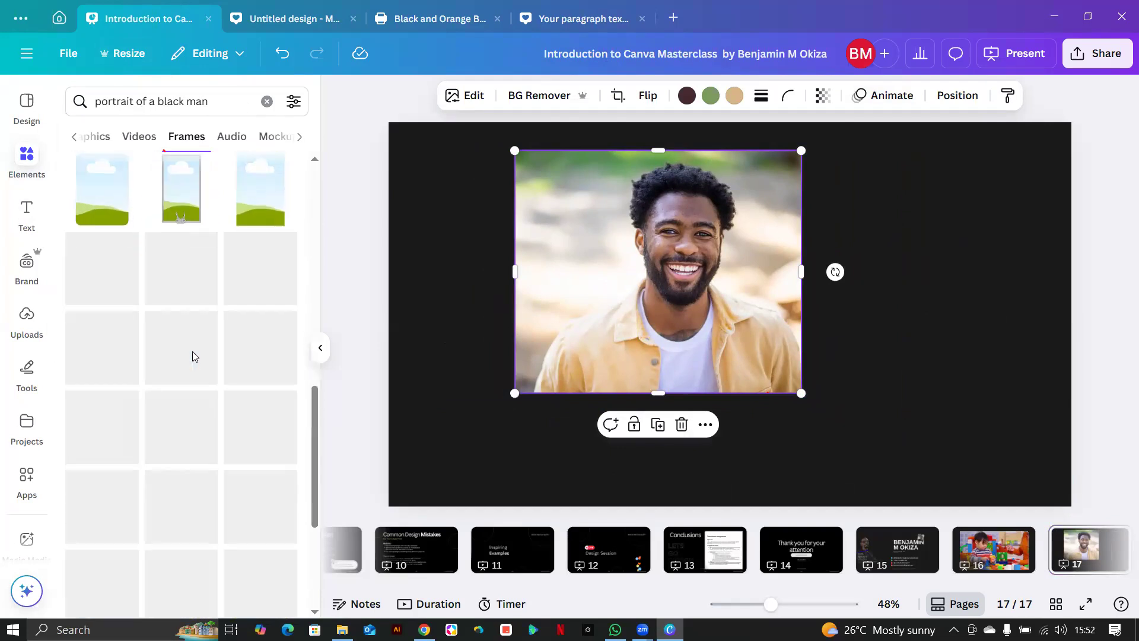
{"action": "scroll", "coordinate": [194, 356], "scroll_direction": "down", "scroll_amount": 3}
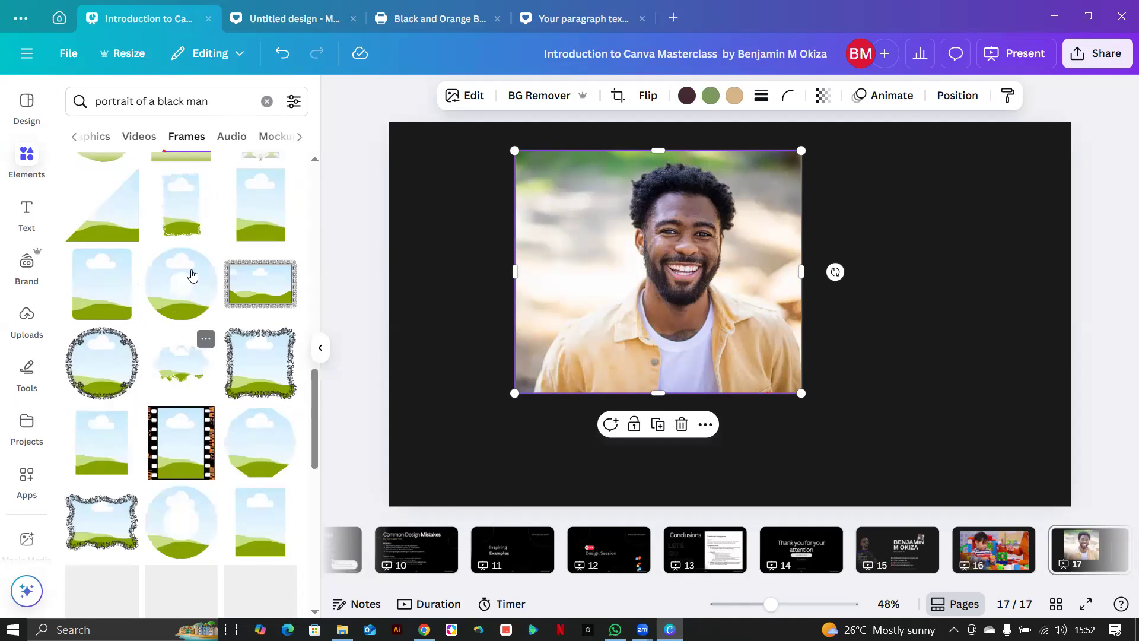
Try a torn-edge frame and a floral cloud frame on the photo, deleting both.
{"action": "left_click_drag", "start_coordinate": [184, 225], "coordinate": [755, 336]}
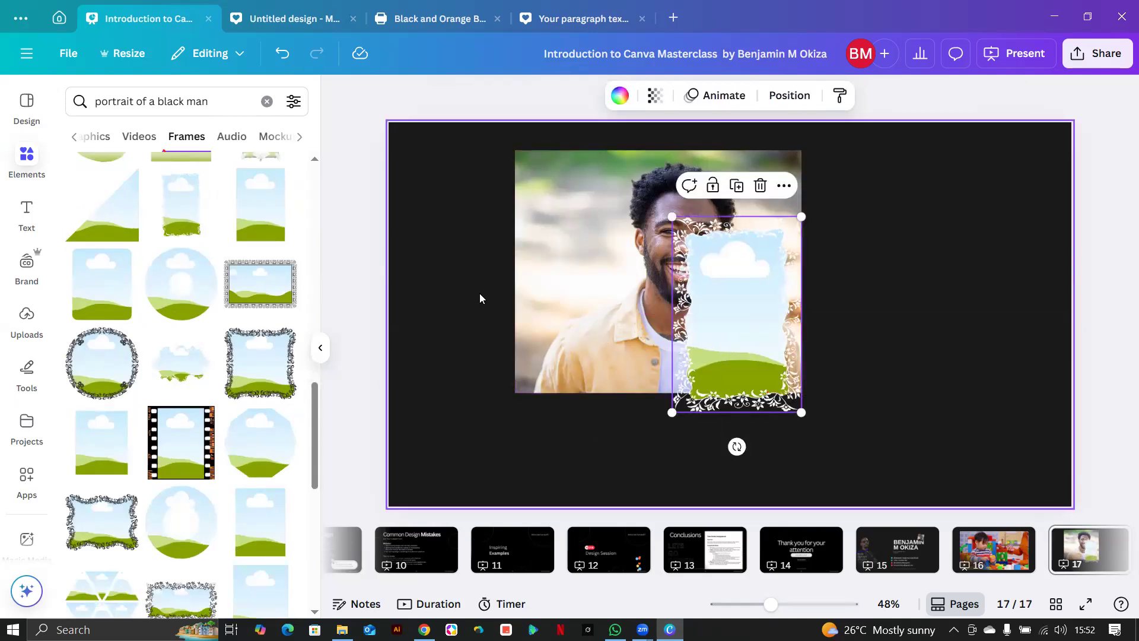
{"action": "key", "text": "Delete"}
{"action": "scroll", "coordinate": [176, 227], "scroll_direction": "down", "scroll_amount": 3}
{"action": "left_click", "coordinate": [175, 228]}
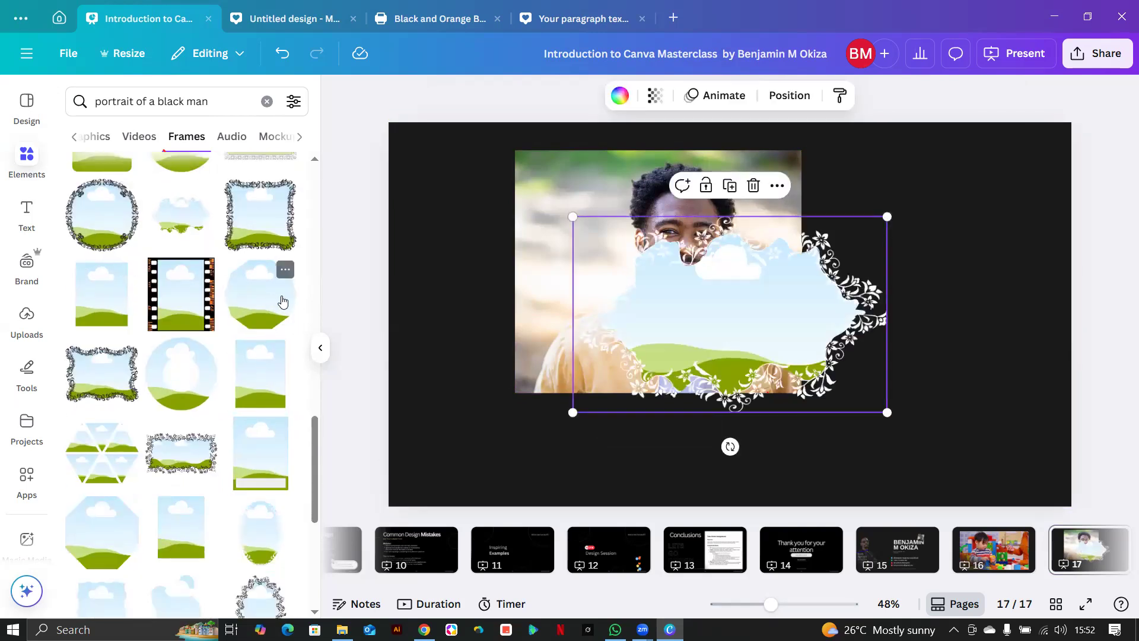
{"action": "key", "text": "Delete"}
Browse further frames, then erase the element search query.
{"action": "scroll", "coordinate": [178, 293], "scroll_direction": "down", "scroll_amount": 4}
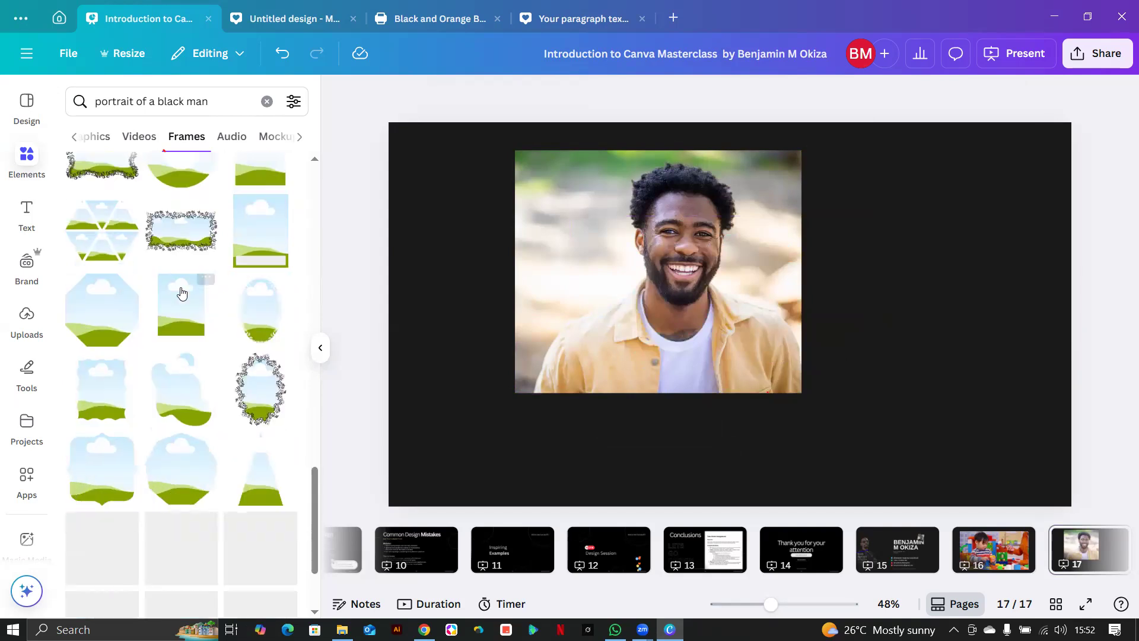
{"action": "scroll", "coordinate": [181, 293], "scroll_direction": "down", "scroll_amount": 3}
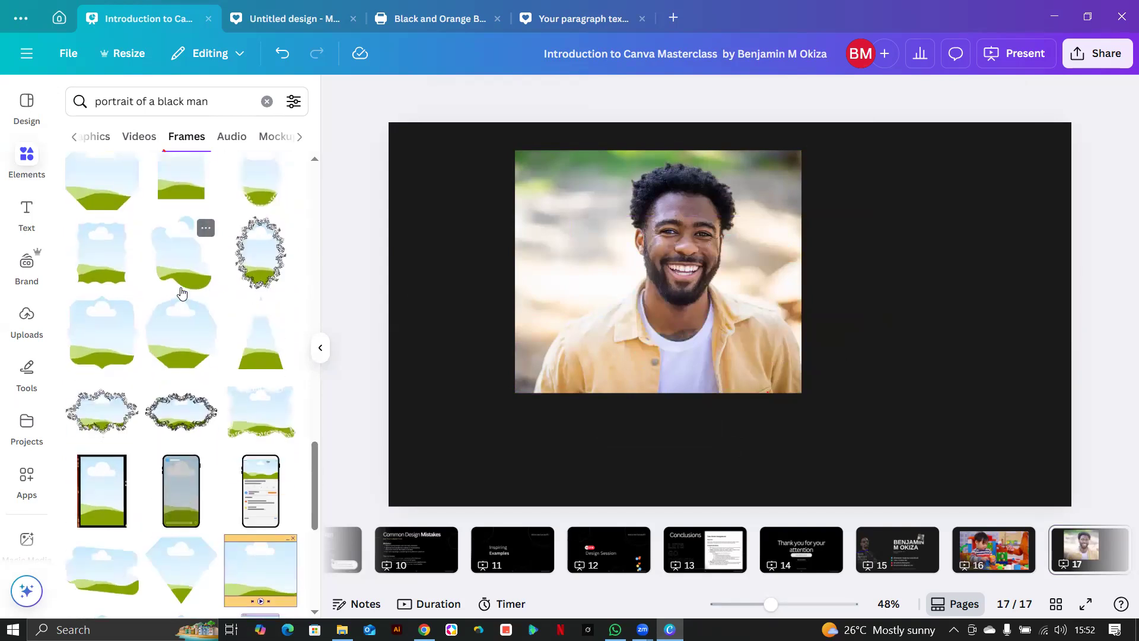
{"action": "scroll", "coordinate": [182, 292], "scroll_direction": "down", "scroll_amount": 4}
{"action": "scroll", "coordinate": [181, 292], "scroll_direction": "down", "scroll_amount": 1}
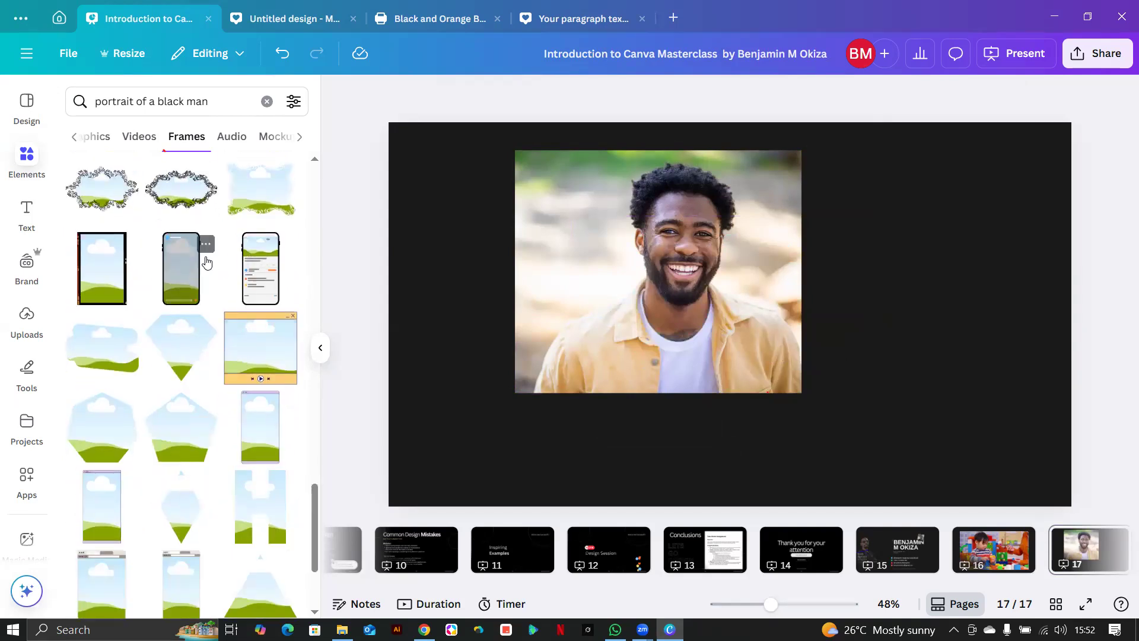
{"action": "scroll", "coordinate": [207, 262], "scroll_direction": "down", "scroll_amount": 3}
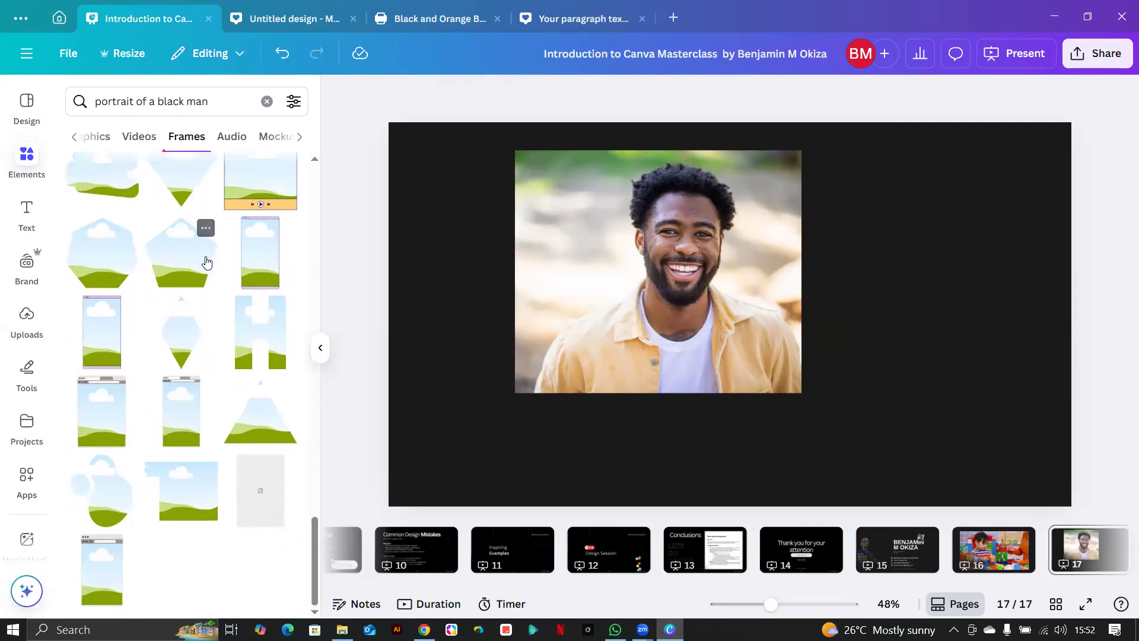
{"action": "scroll", "coordinate": [193, 325], "scroll_direction": "up", "scroll_amount": 3}
{"action": "left_click", "coordinate": [216, 101]}
{"action": "left_click_drag", "start_coordinate": [216, 102], "coordinate": [83, 96]}
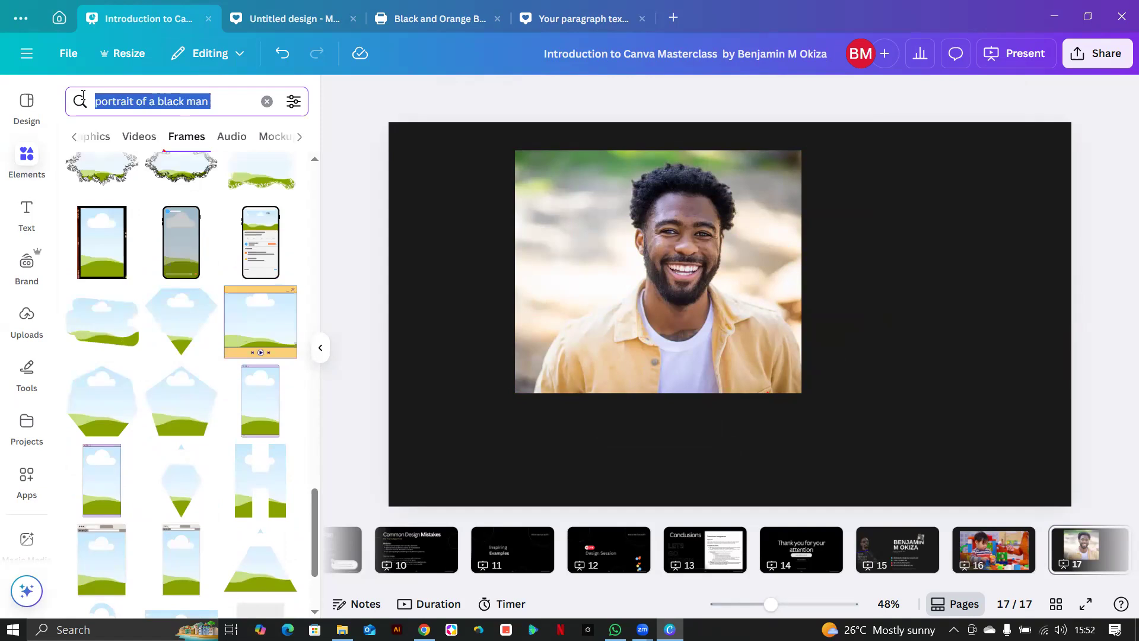
{"action": "key", "text": "BackSpace"}
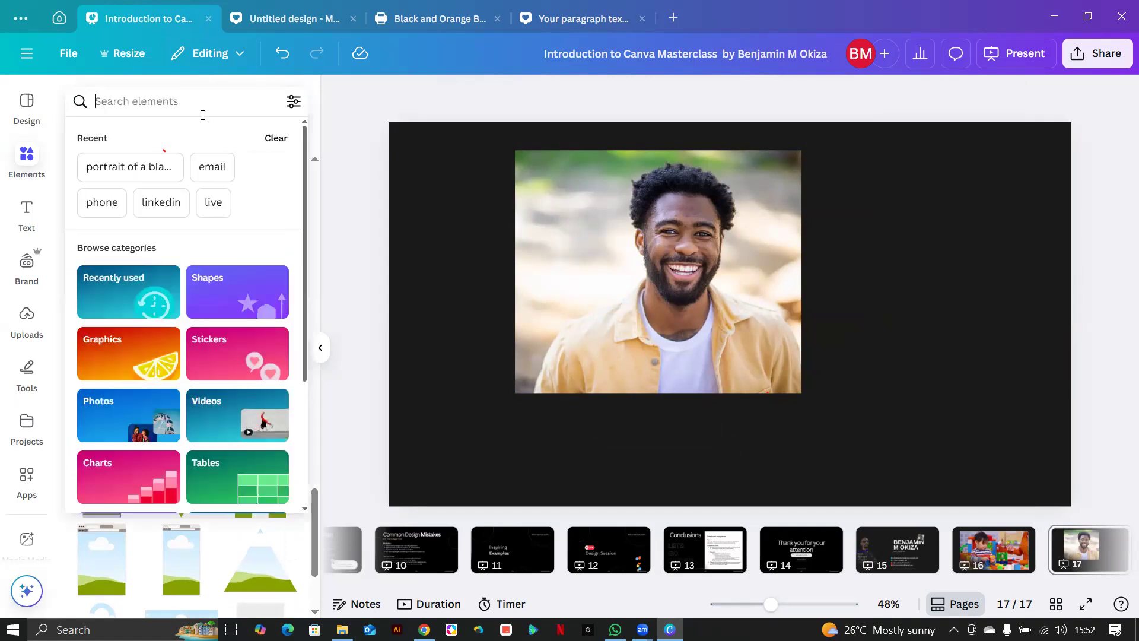
Filter Elements to frames and fill a torn-paper frame with the man's photo.
{"action": "key", "text": "Return"}
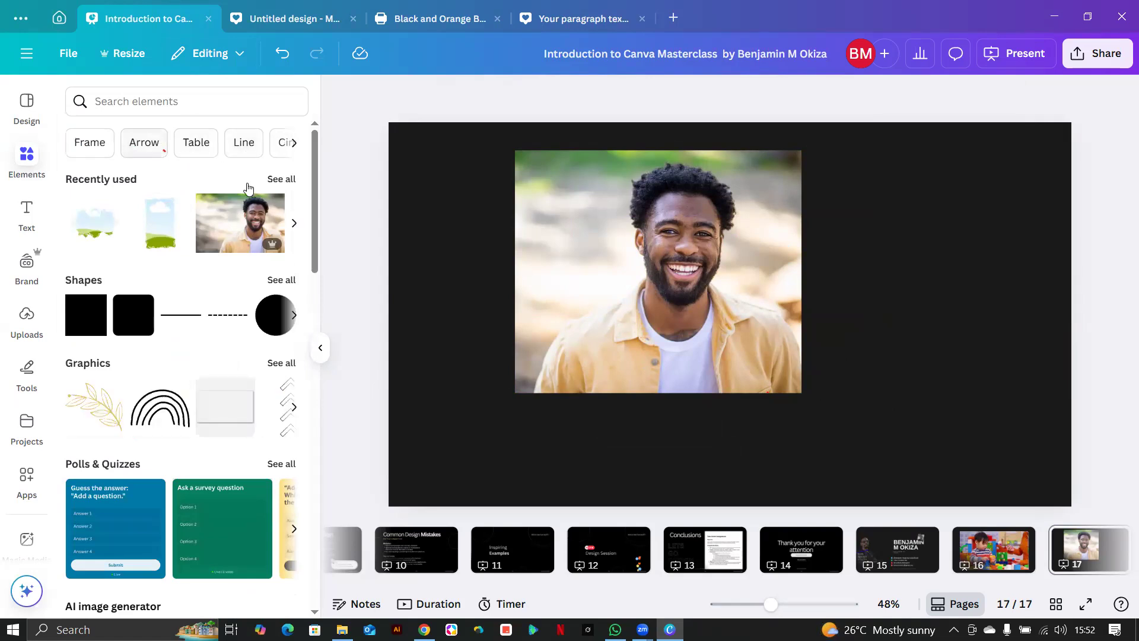
{"action": "left_click", "coordinate": [89, 143]}
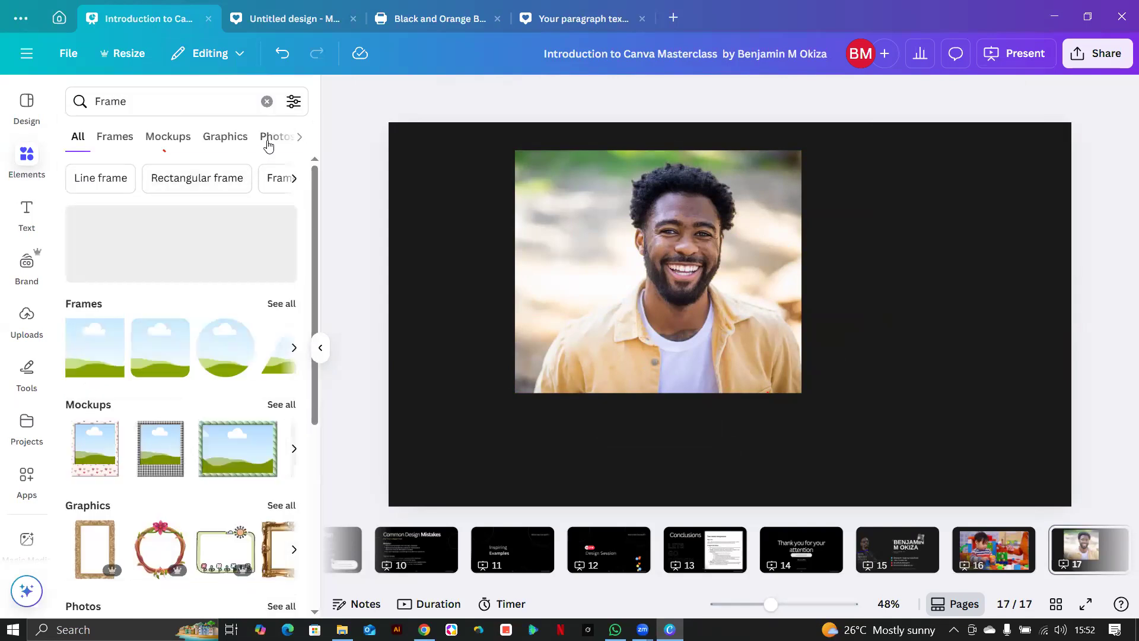
{"action": "left_click", "coordinate": [116, 138]}
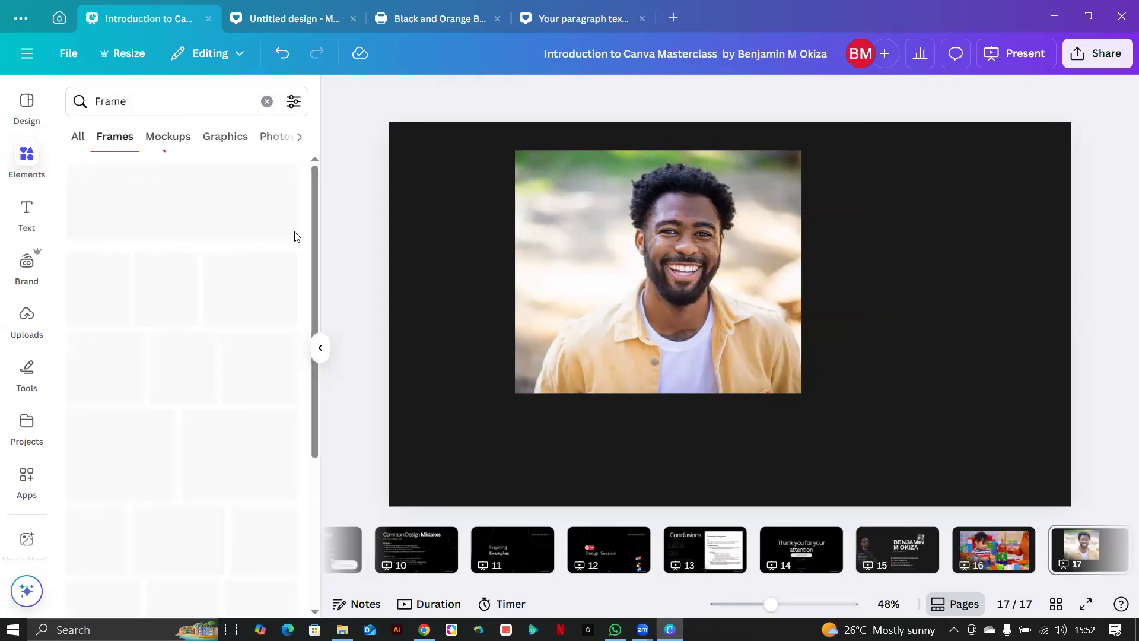
{"action": "scroll", "coordinate": [211, 282], "scroll_direction": "down", "scroll_amount": 6}
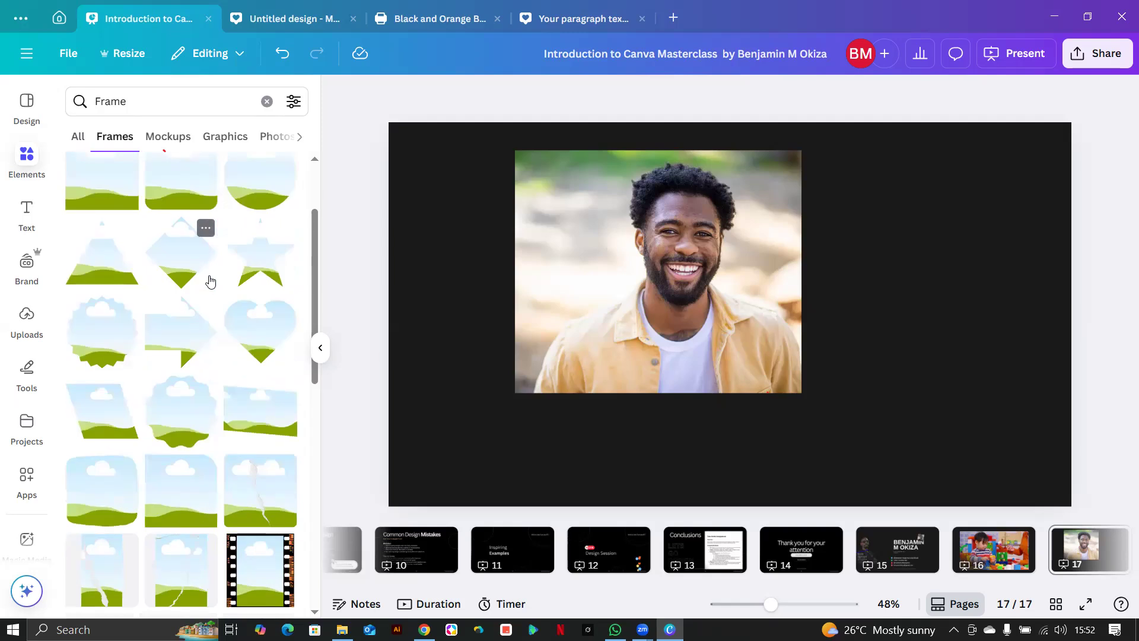
{"action": "scroll", "coordinate": [210, 274], "scroll_direction": "down", "scroll_amount": 10}
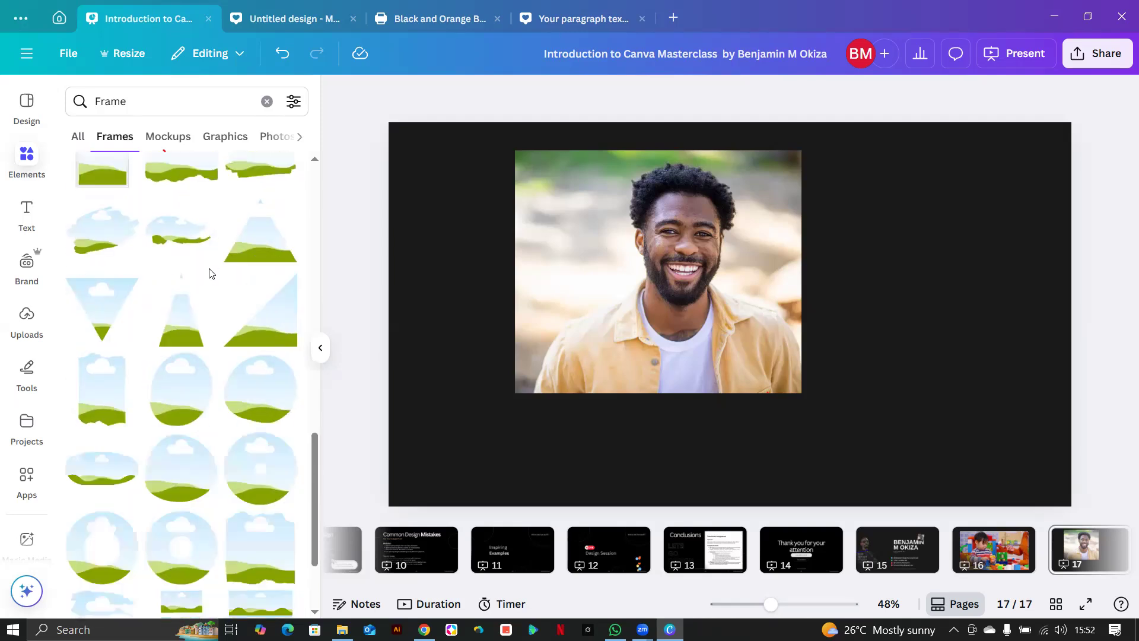
{"action": "scroll", "coordinate": [204, 249], "scroll_direction": "up", "scroll_amount": 4}
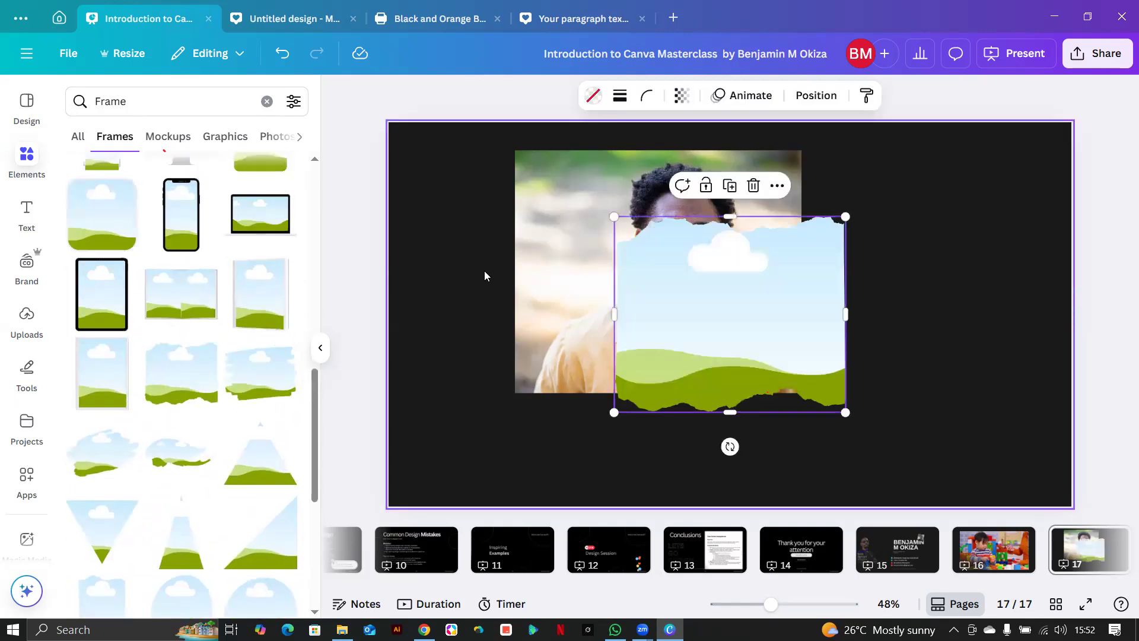
{"action": "left_click_drag", "start_coordinate": [552, 290], "coordinate": [652, 311]}
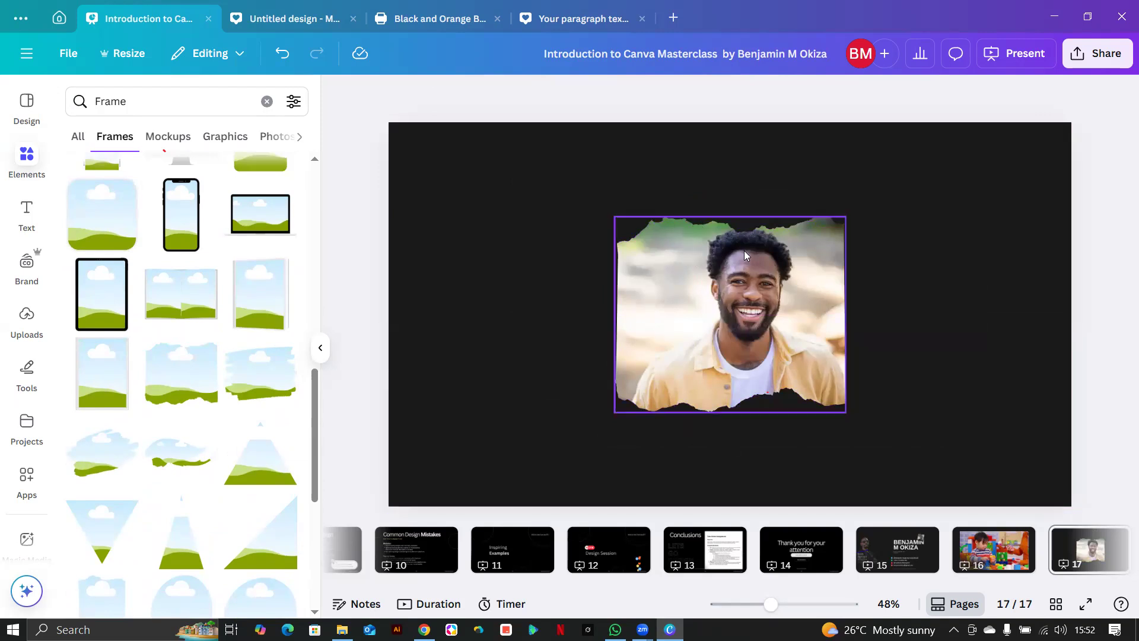
Enlarge the man's photo inside the torn frame and shift its position within it.
{"action": "left_click", "coordinate": [730, 292]}
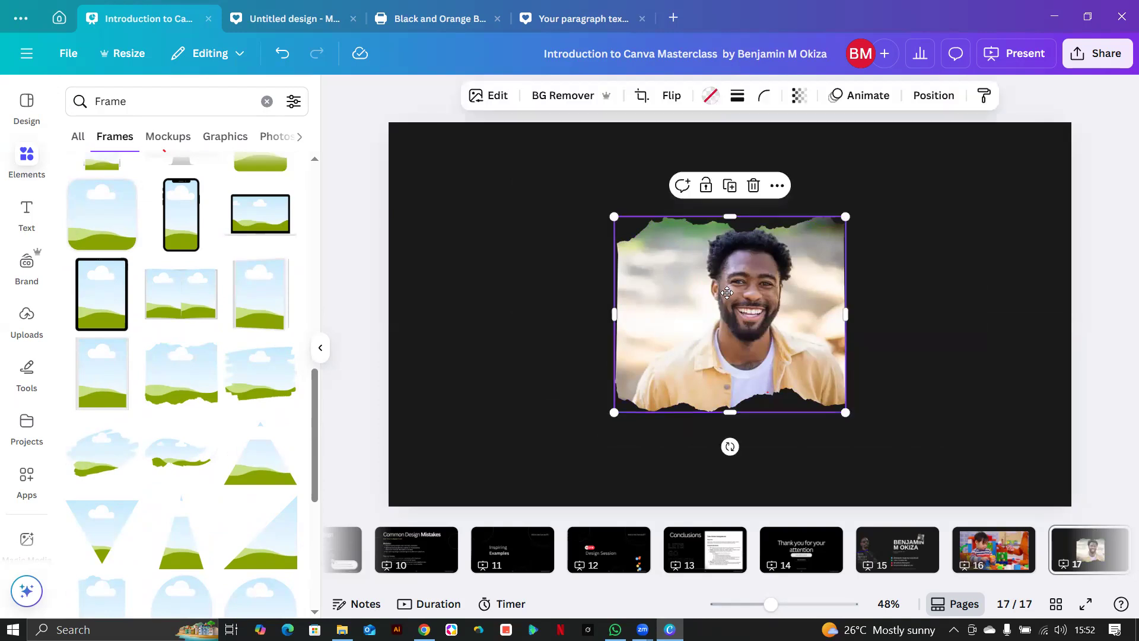
{"action": "double_click", "coordinate": [727, 292]}
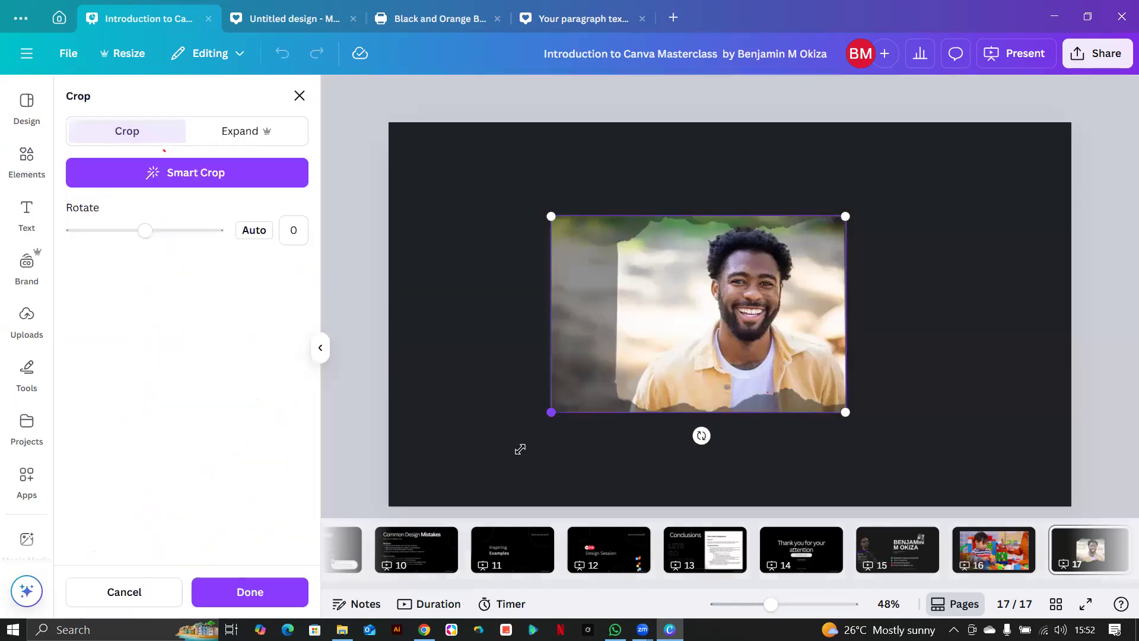
{"action": "left_click_drag", "start_coordinate": [551, 412], "coordinate": [521, 449]}
{"action": "left_click", "coordinate": [506, 368]}
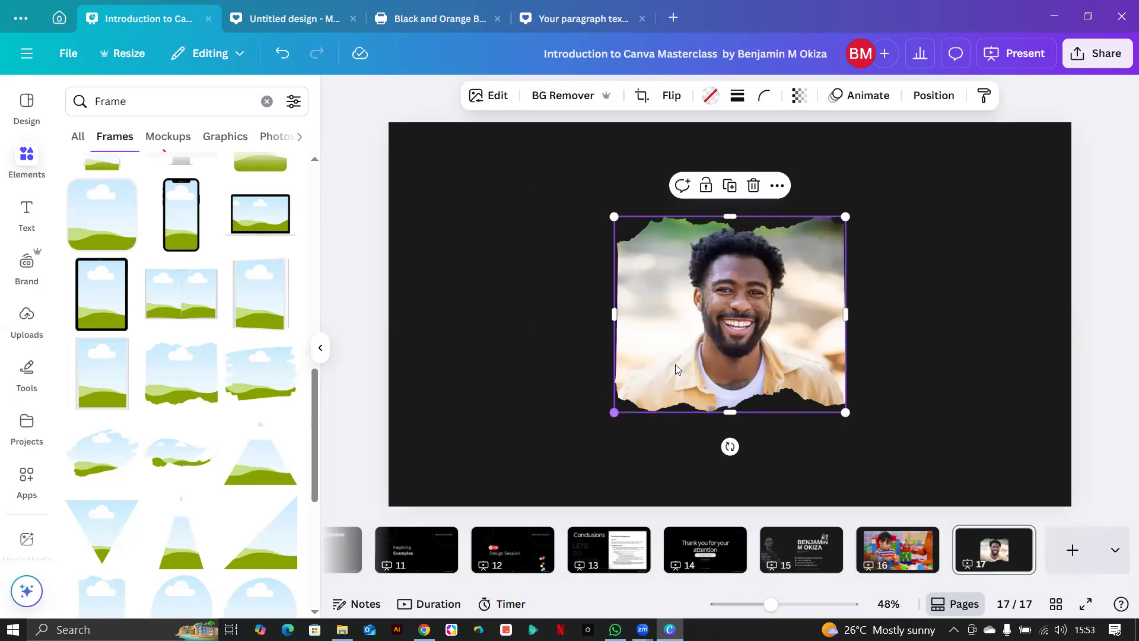
{"action": "double_click", "coordinate": [704, 346]}
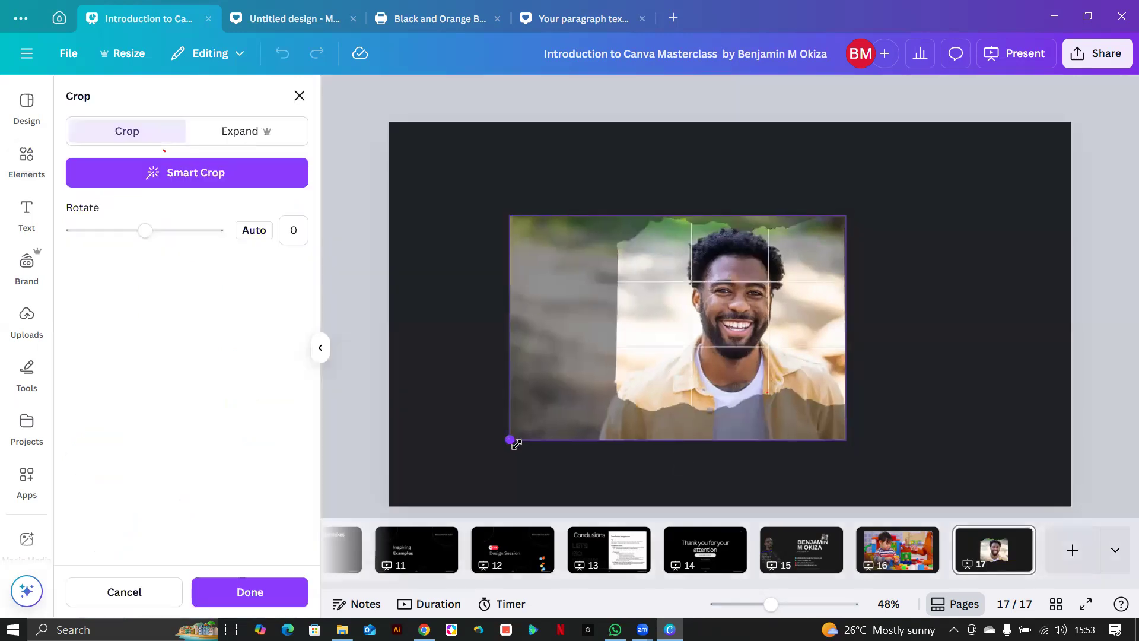
{"action": "left_click_drag", "start_coordinate": [763, 330], "coordinate": [655, 434]}
{"action": "left_click", "coordinate": [662, 164]}
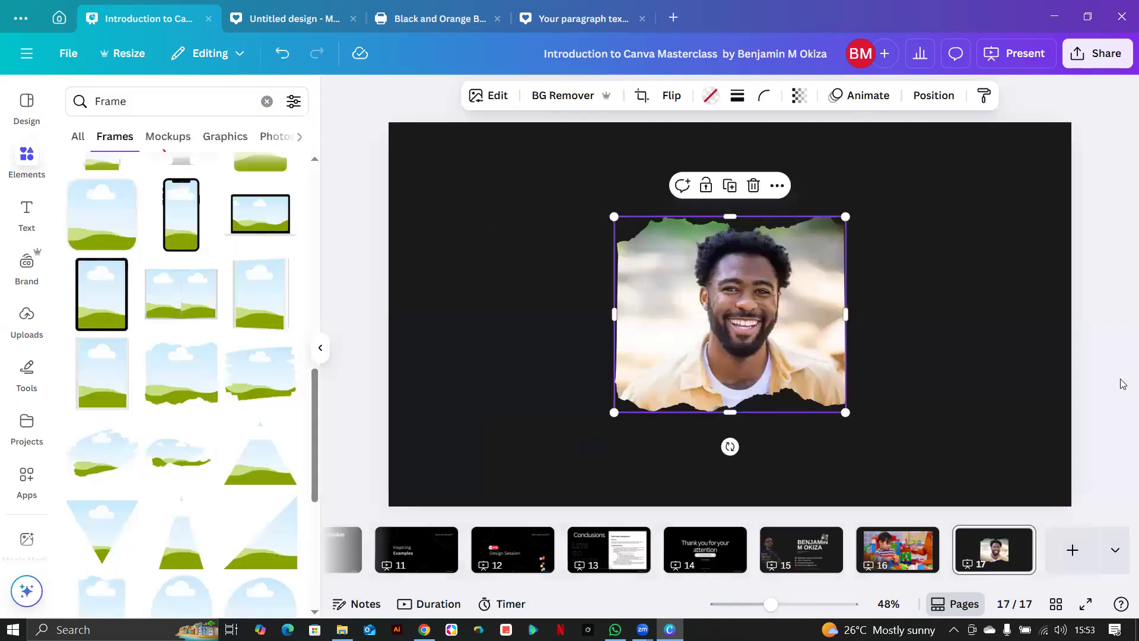
{"action": "left_click", "coordinate": [1120, 386]}
{"action": "left_click", "coordinate": [147, 99]}
Search graphics for 'shadows' and add a soft black shadow at the photo's lower right.
{"action": "left_click_drag", "start_coordinate": [178, 111], "coordinate": [79, 105]}
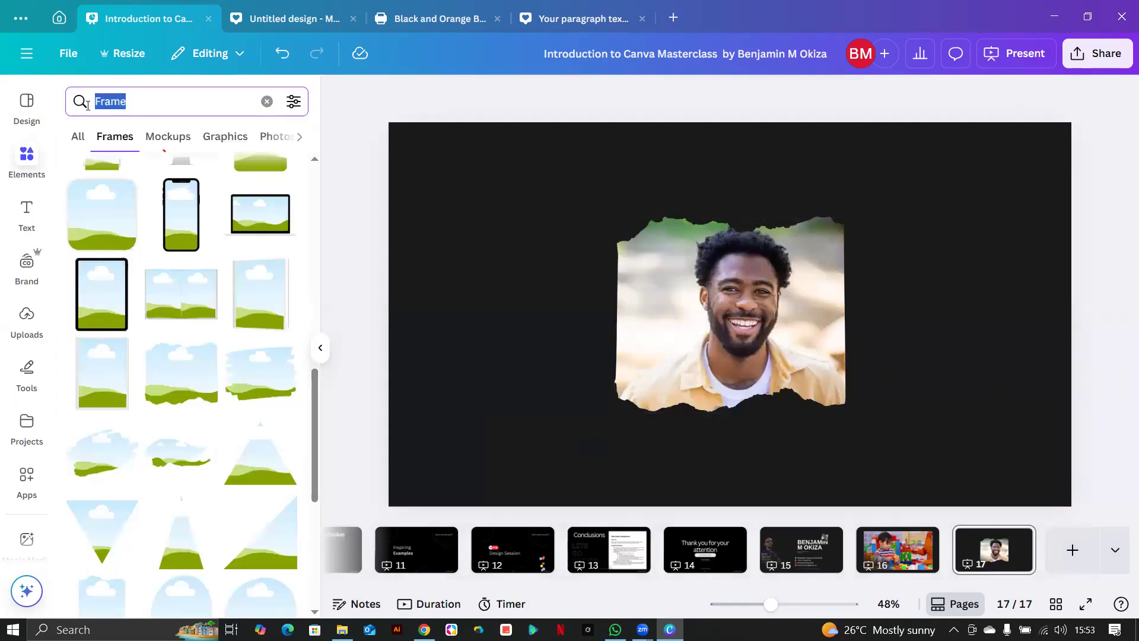
{"action": "type", "text": "shadows"}
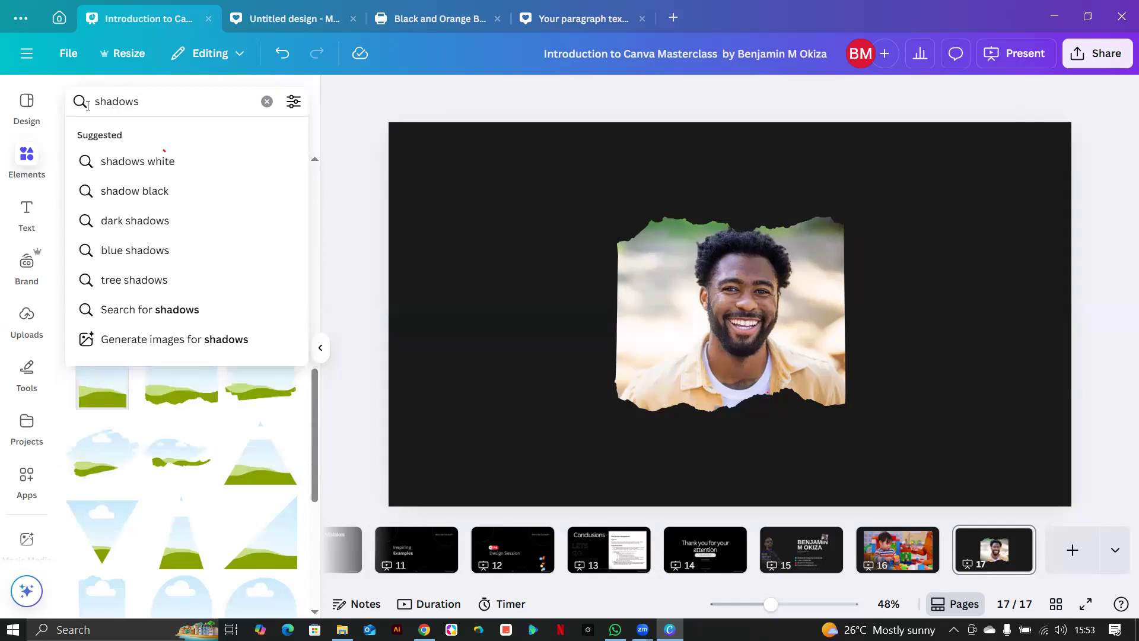
{"action": "key", "text": "Return"}
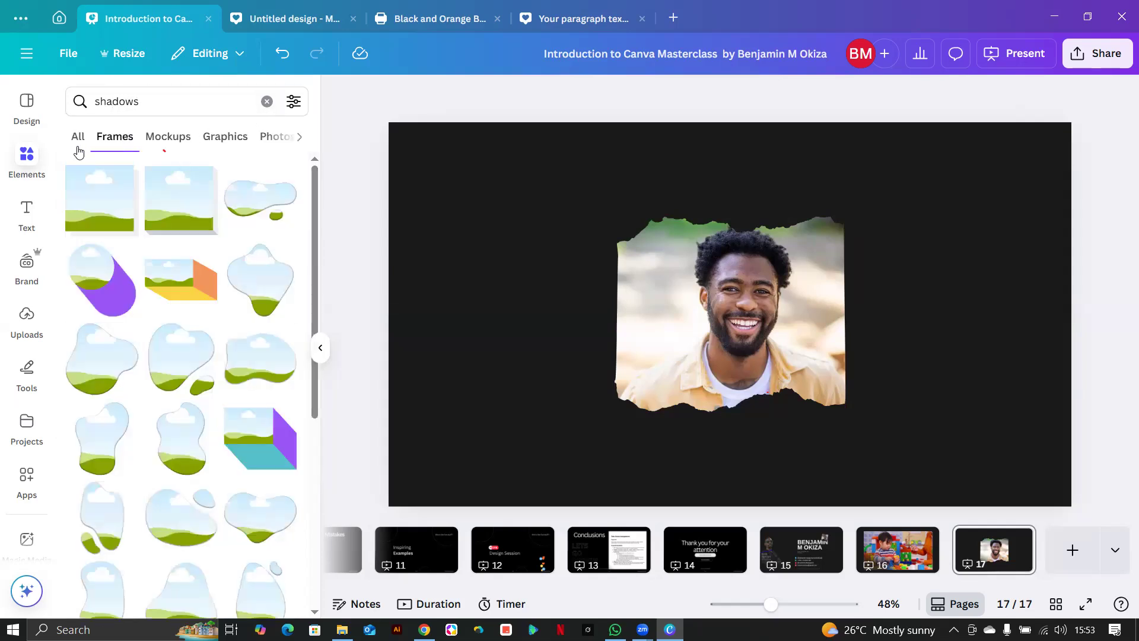
{"action": "left_click", "coordinate": [217, 140]}
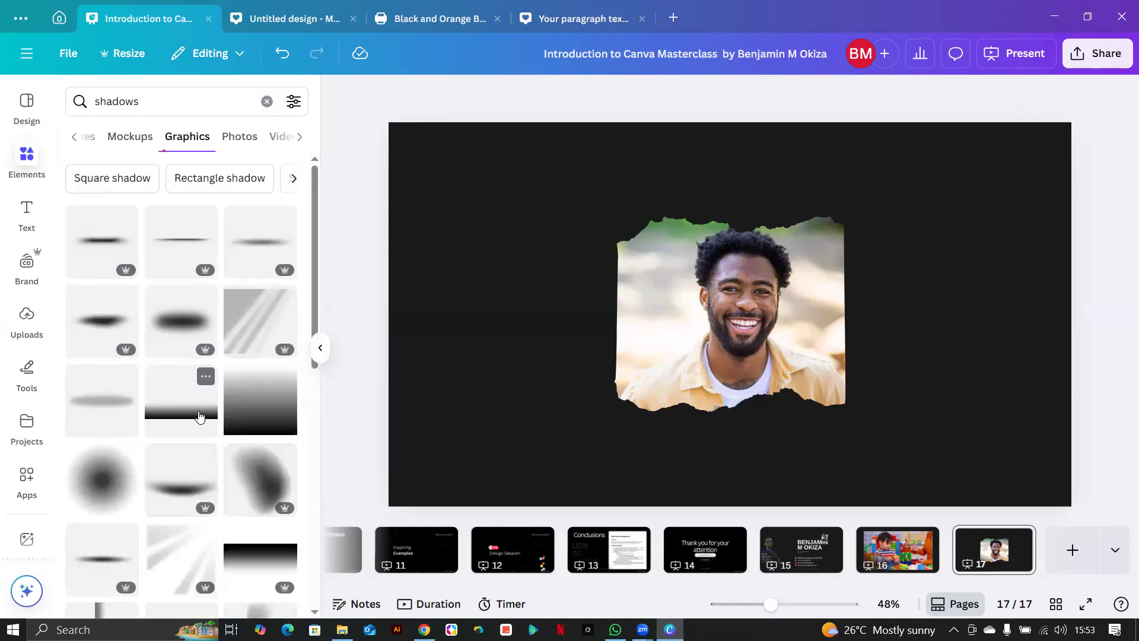
{"action": "left_click", "coordinate": [282, 494]}
{"action": "left_click_drag", "start_coordinate": [742, 321], "coordinate": [910, 407]}
{"action": "left_click", "coordinate": [765, 372]}
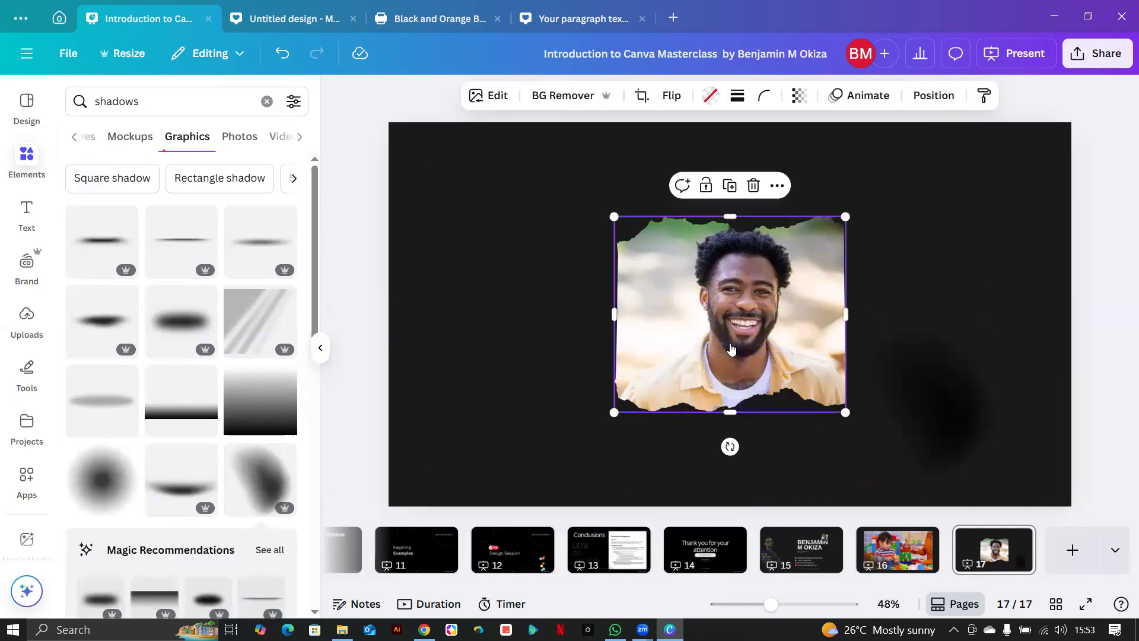
{"action": "right_click", "coordinate": [731, 349]}
Detach the man from the torn frame, move the frame upper right, and narrow and reposition him.
{"action": "left_click", "coordinate": [786, 537]}
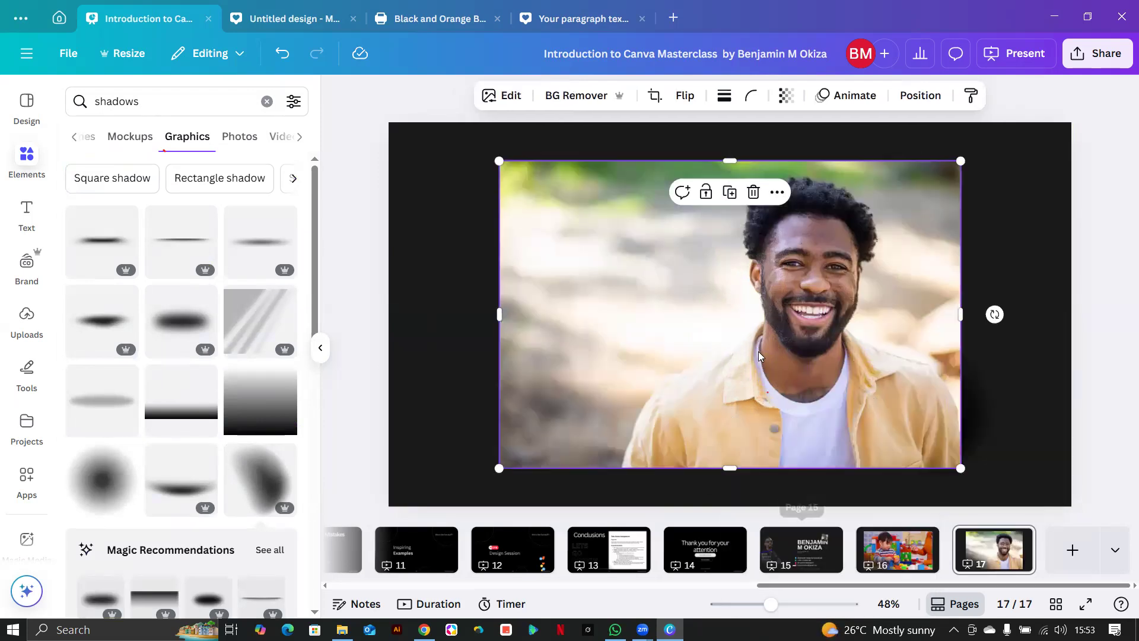
{"action": "left_click_drag", "start_coordinate": [641, 342], "coordinate": [584, 359]}
{"action": "left_click_drag", "start_coordinate": [755, 324], "coordinate": [1085, 233]}
{"action": "left_click_drag", "start_coordinate": [556, 322], "coordinate": [721, 250]}
{"action": "left_click_drag", "start_coordinate": [560, 246], "coordinate": [573, 312]}
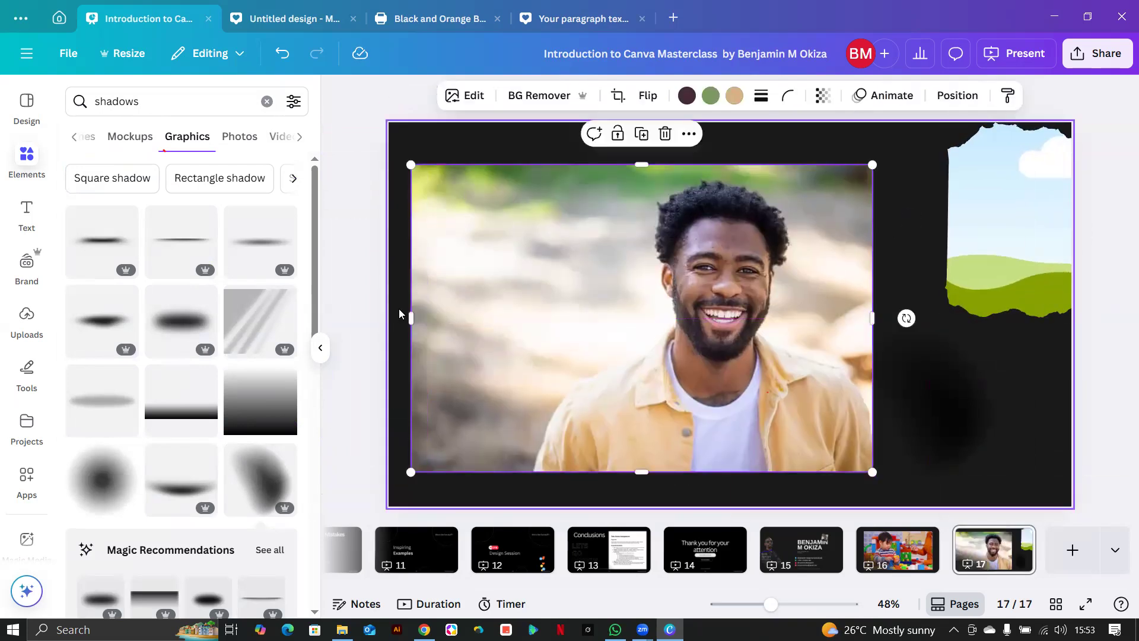
{"action": "left_click_drag", "start_coordinate": [429, 317], "coordinate": [537, 314]}
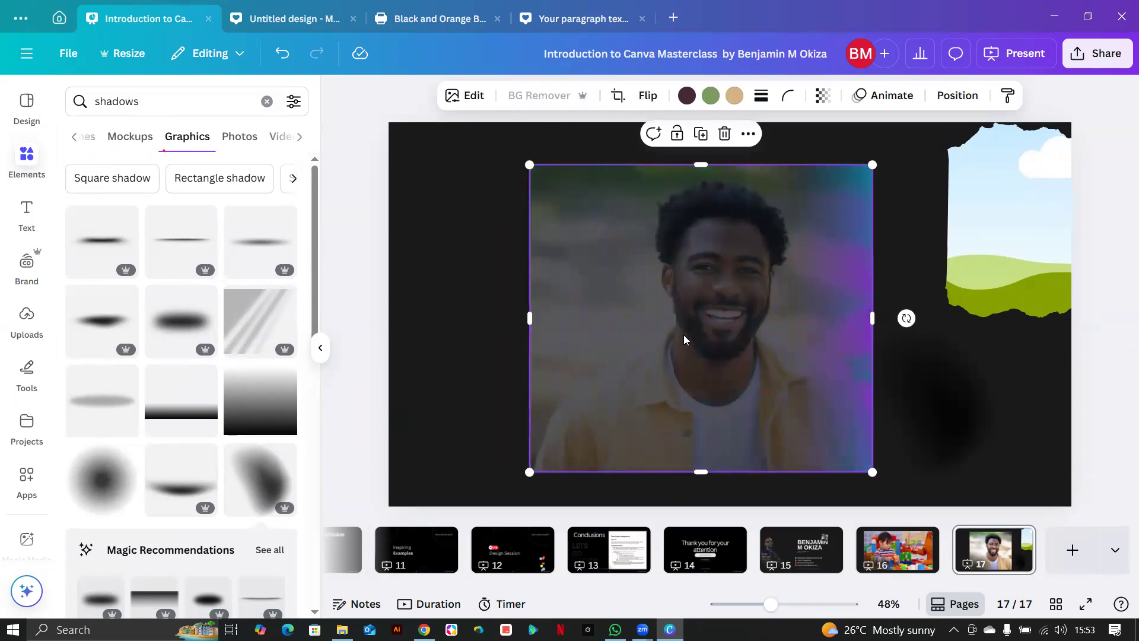
{"action": "left_click_drag", "start_coordinate": [705, 336], "coordinate": [684, 286]}
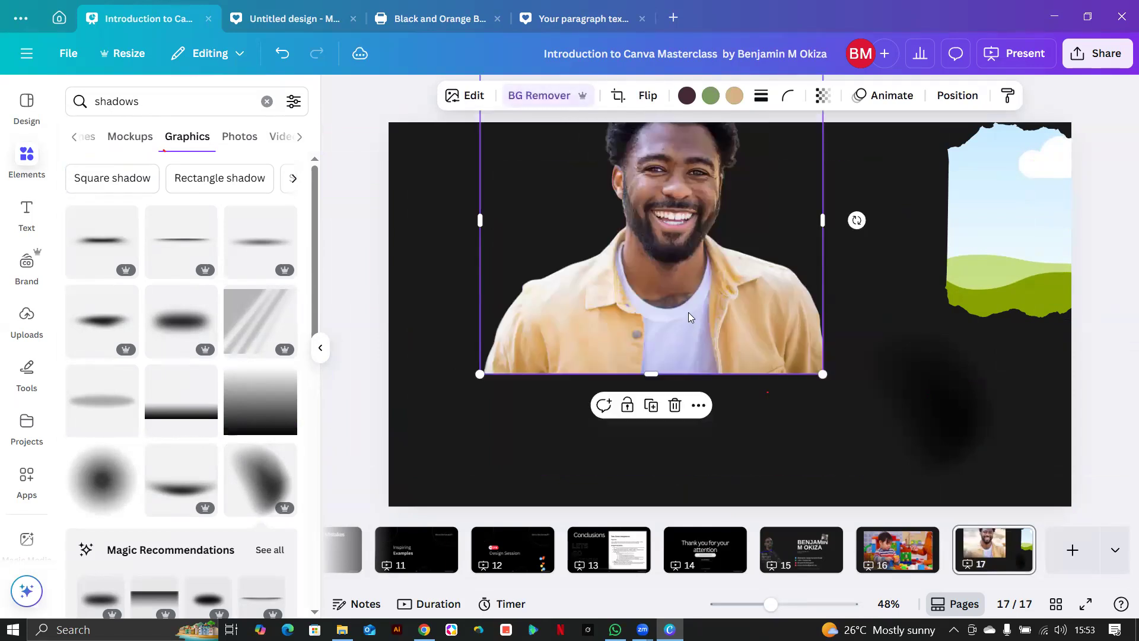
Tilt the shadow onto the man's left shoulder and send his photo behind it.
{"action": "left_click", "coordinate": [945, 435]}
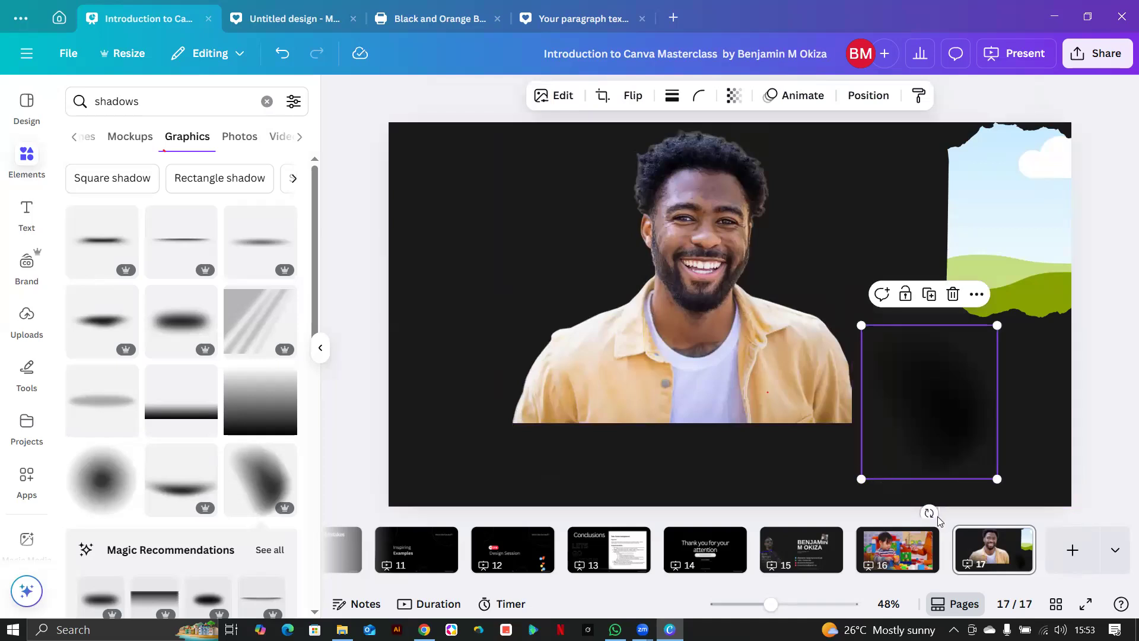
{"action": "left_click_drag", "start_coordinate": [930, 511], "coordinate": [547, 406]}
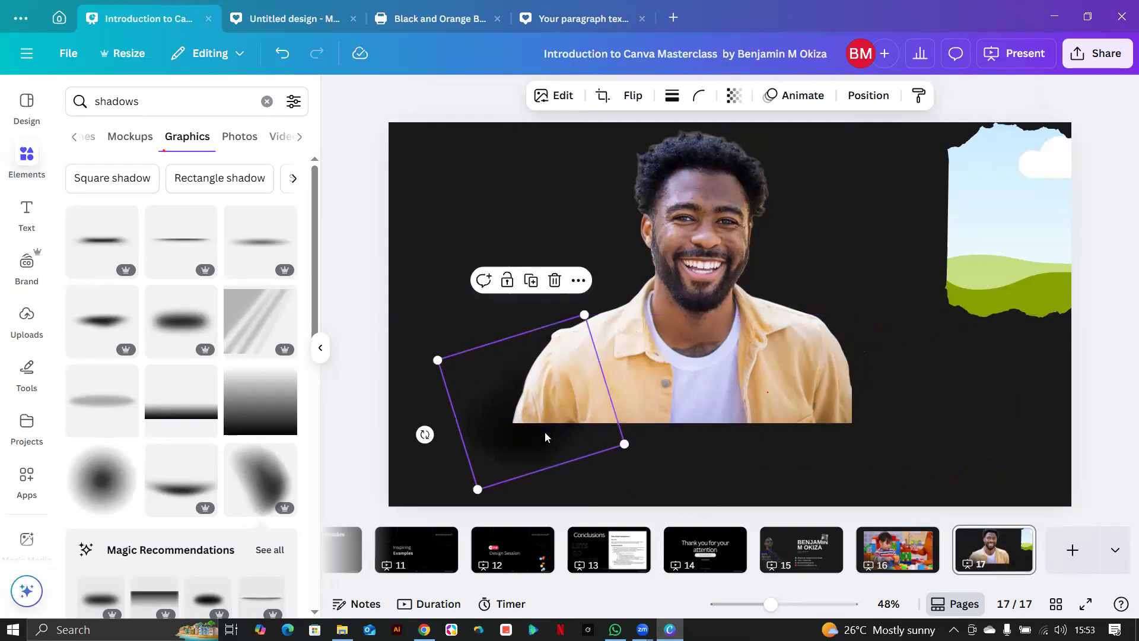
{"action": "left_click", "coordinate": [733, 354]}
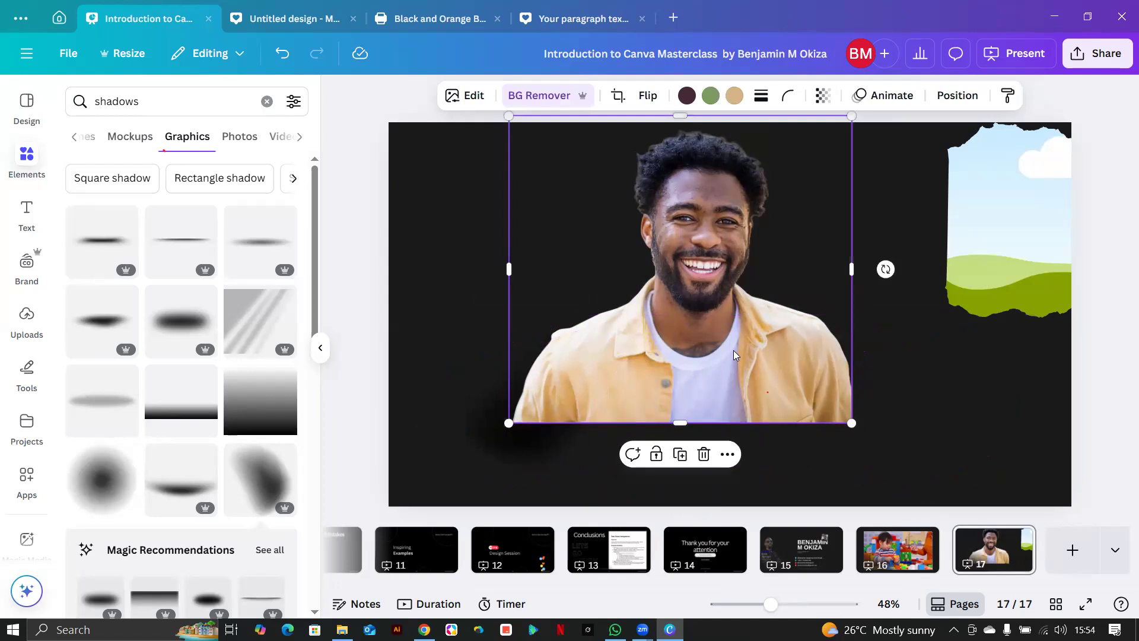
{"action": "key", "text": "ctrl+["}
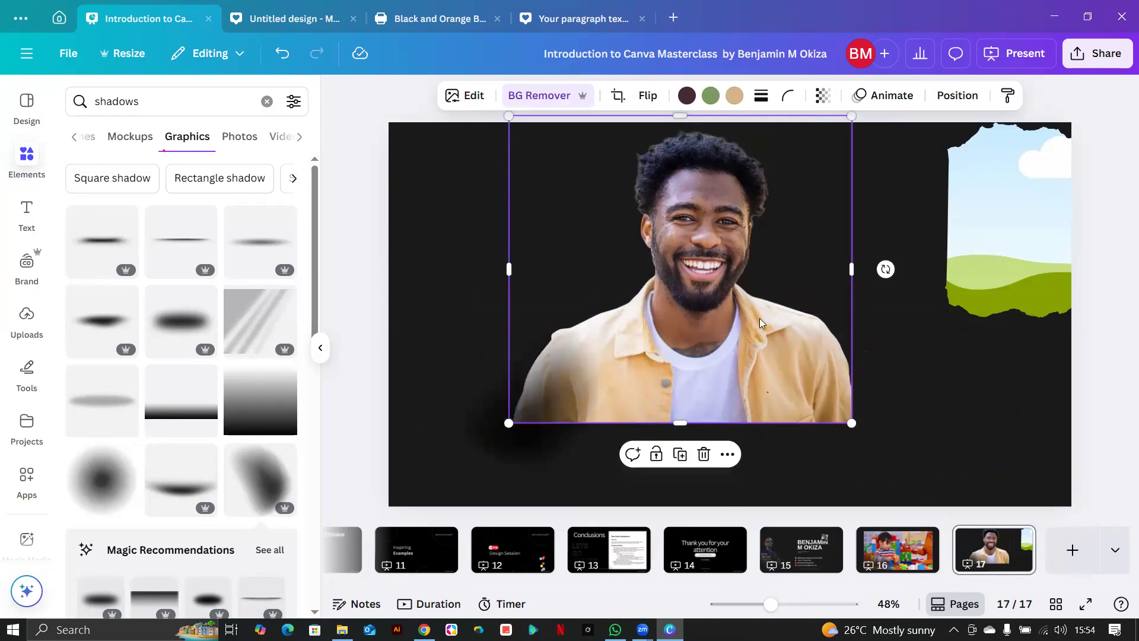
{"action": "left_click", "coordinate": [482, 416]}
{"action": "mouse_move", "coordinate": [481, 416]}
{"action": "left_mouse_down"}
{"action": "mouse_move", "coordinate": [502, 419]}
{"action": "mouse_move", "coordinate": [488, 422]}
{"action": "left_mouse_up"}
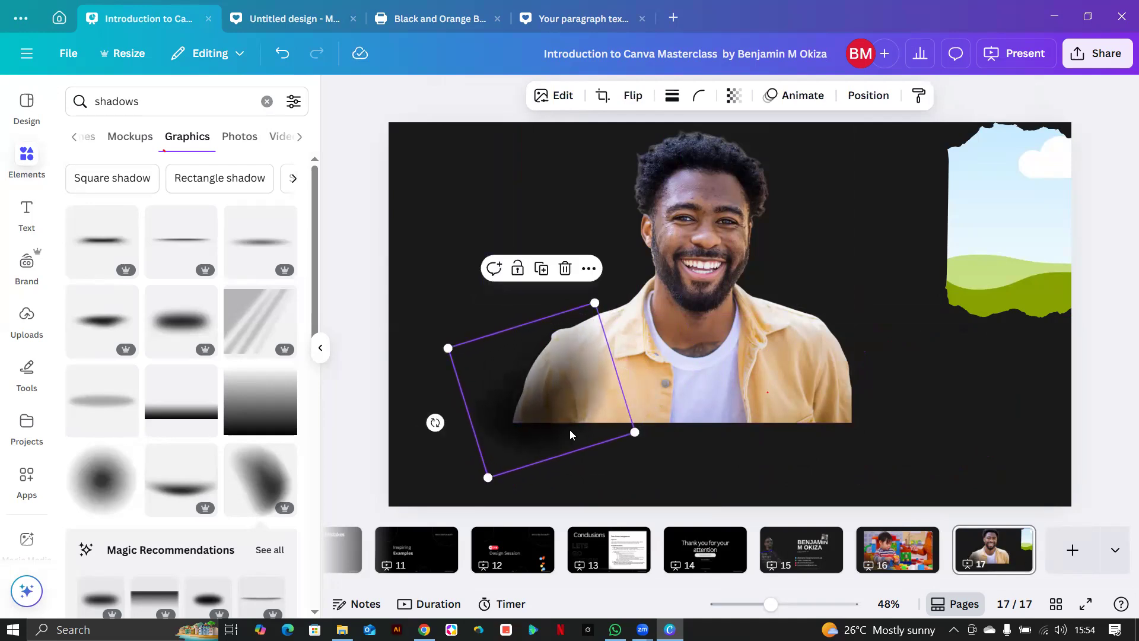
Duplicate the shadow twice and spread the copies around the man's lower torso.
{"action": "left_click", "coordinate": [540, 274]}
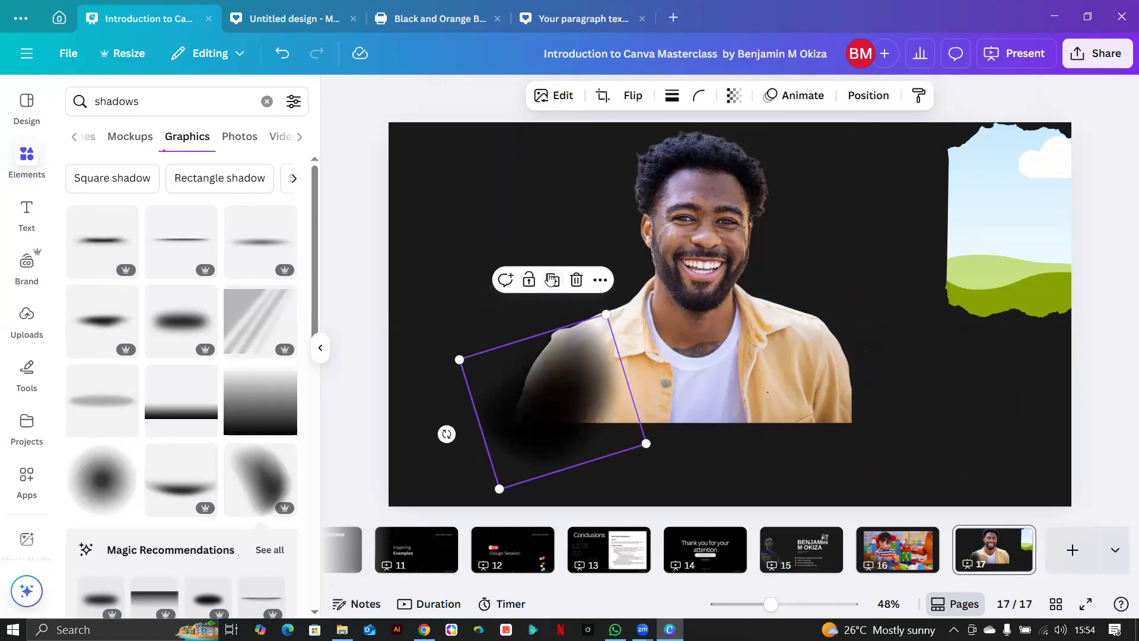
{"action": "left_click", "coordinate": [553, 280]}
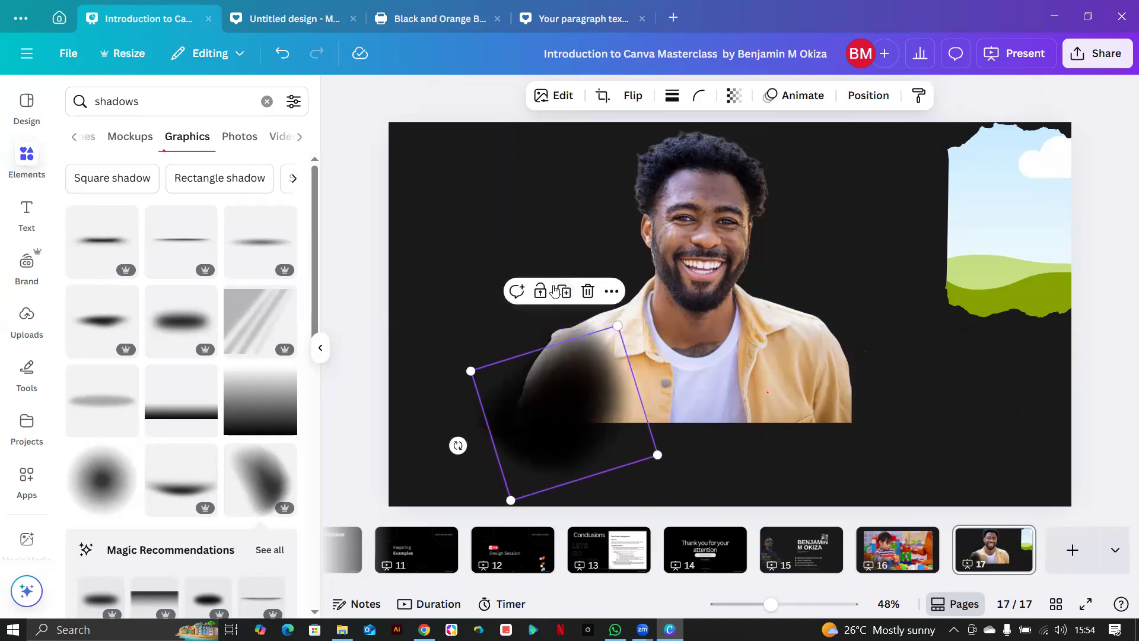
{"action": "left_click_drag", "start_coordinate": [554, 435], "coordinate": [514, 411]}
{"action": "left_click_drag", "start_coordinate": [568, 440], "coordinate": [594, 401]}
{"action": "left_click_drag", "start_coordinate": [587, 493], "coordinate": [580, 461]}
Group the shadow copies, then duplicate the group and move it under the man's chest.
{"action": "left_click_drag", "start_coordinate": [404, 427], "coordinate": [552, 483]}
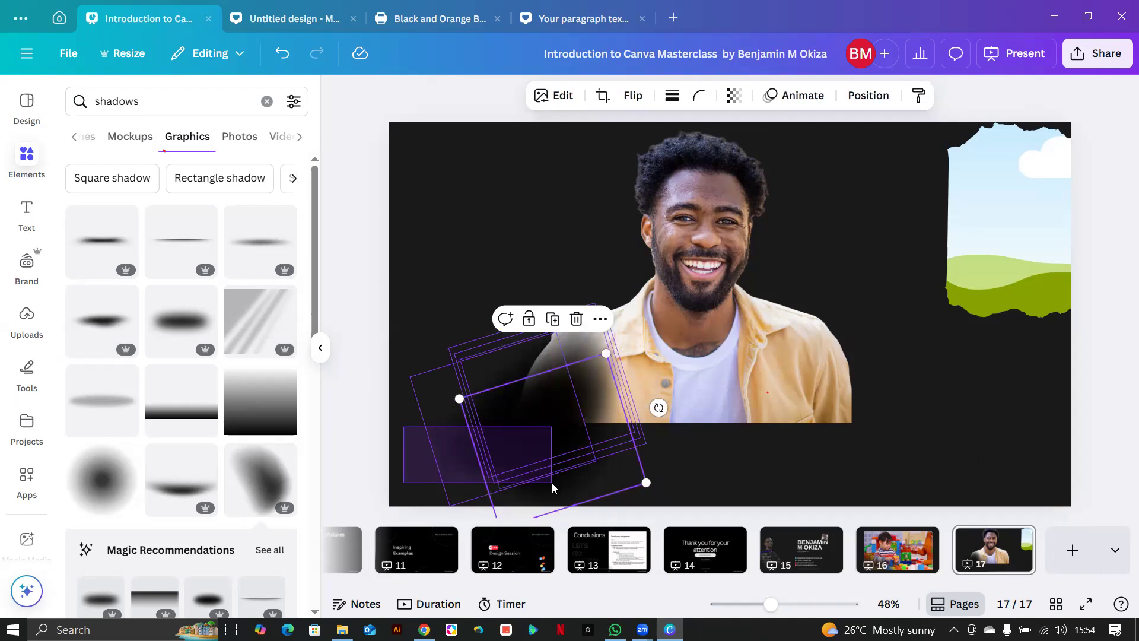
{"action": "left_click_drag", "start_coordinate": [552, 483], "coordinate": [552, 483]}
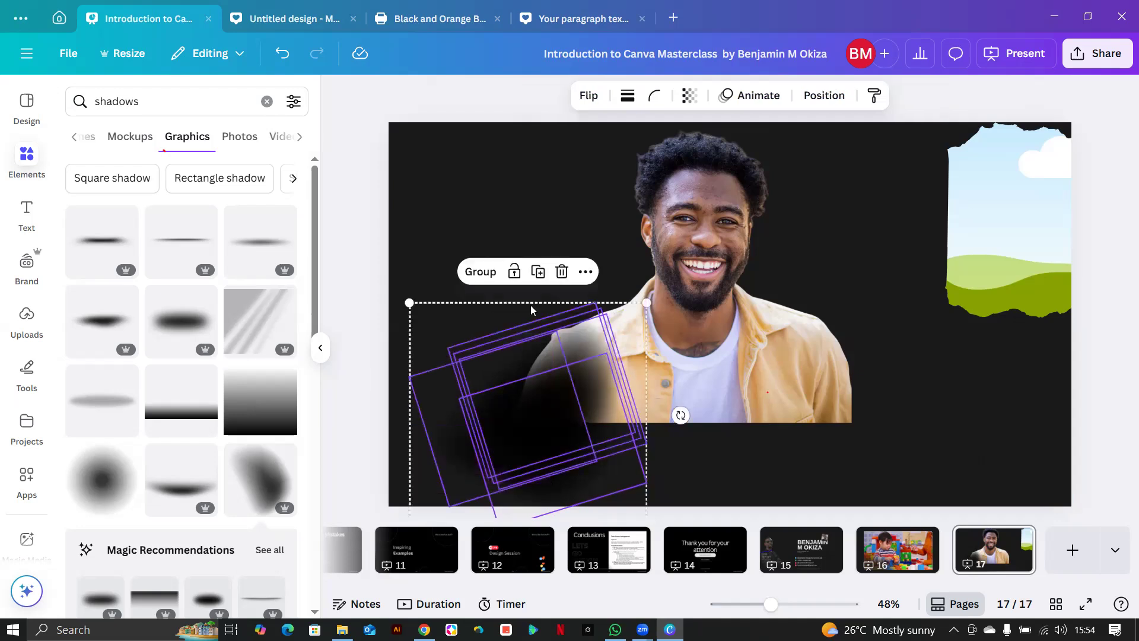
{"action": "left_click", "coordinate": [491, 281]}
{"action": "left_click_drag", "start_coordinate": [556, 408], "coordinate": [617, 426]}
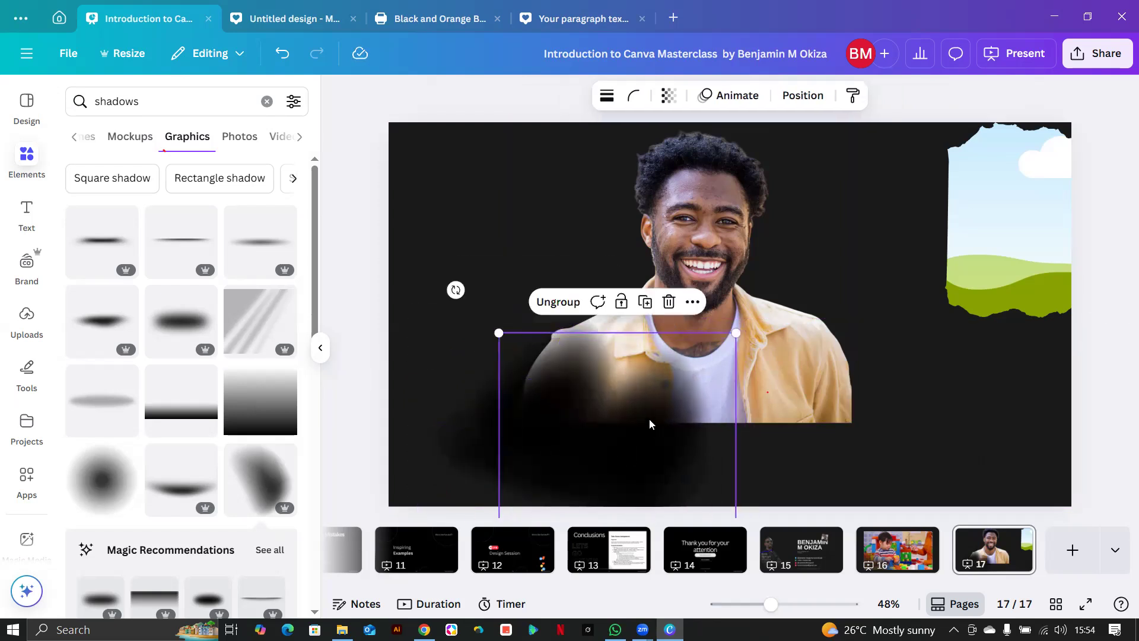
{"action": "left_click", "coordinate": [645, 302]}
{"action": "left_click_drag", "start_coordinate": [670, 481], "coordinate": [676, 431]}
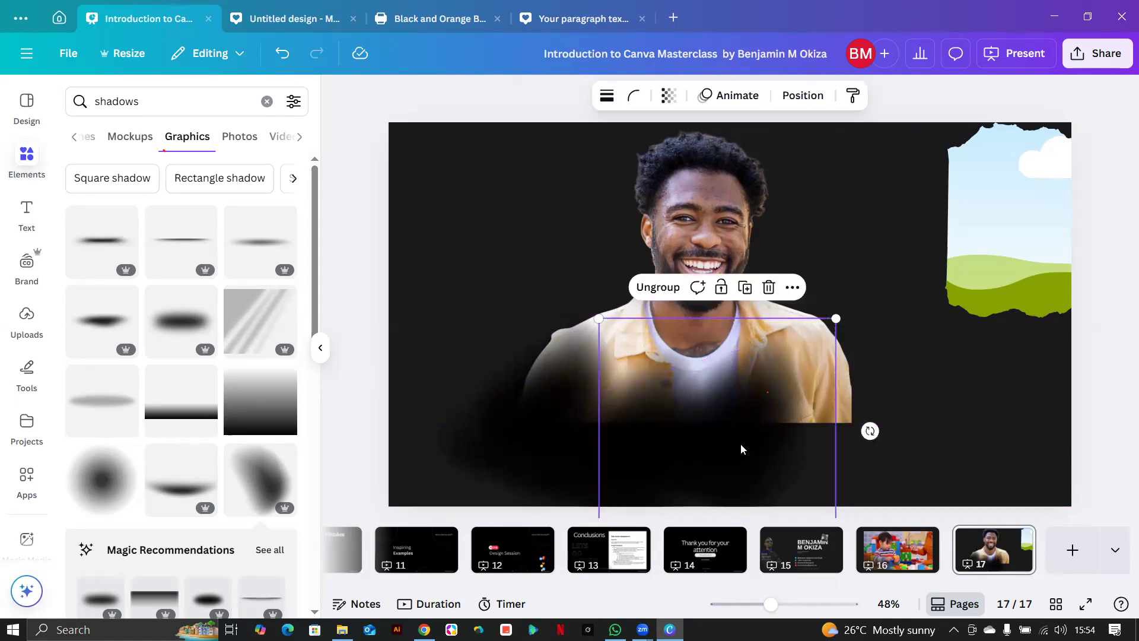
{"action": "left_click", "coordinate": [752, 418]}
{"action": "left_click", "coordinate": [952, 411]}
{"action": "left_click", "coordinate": [737, 420]}
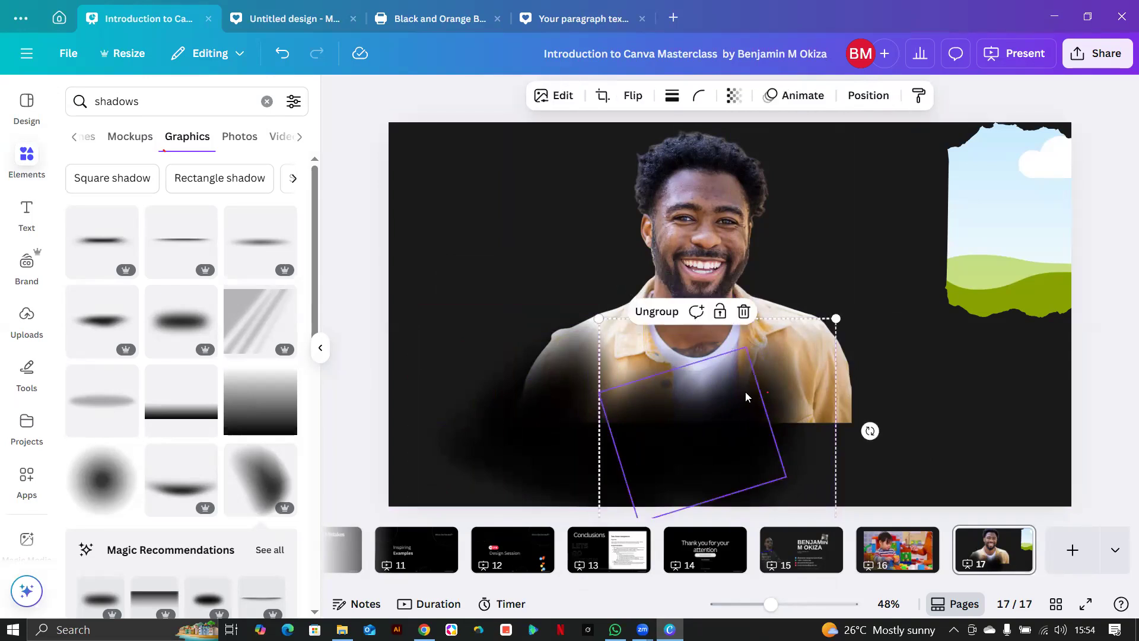
Duplicate the shadow group with Ctrl+D and arrange the copies to the right beneath the man.
{"action": "left_click", "coordinate": [861, 404]}
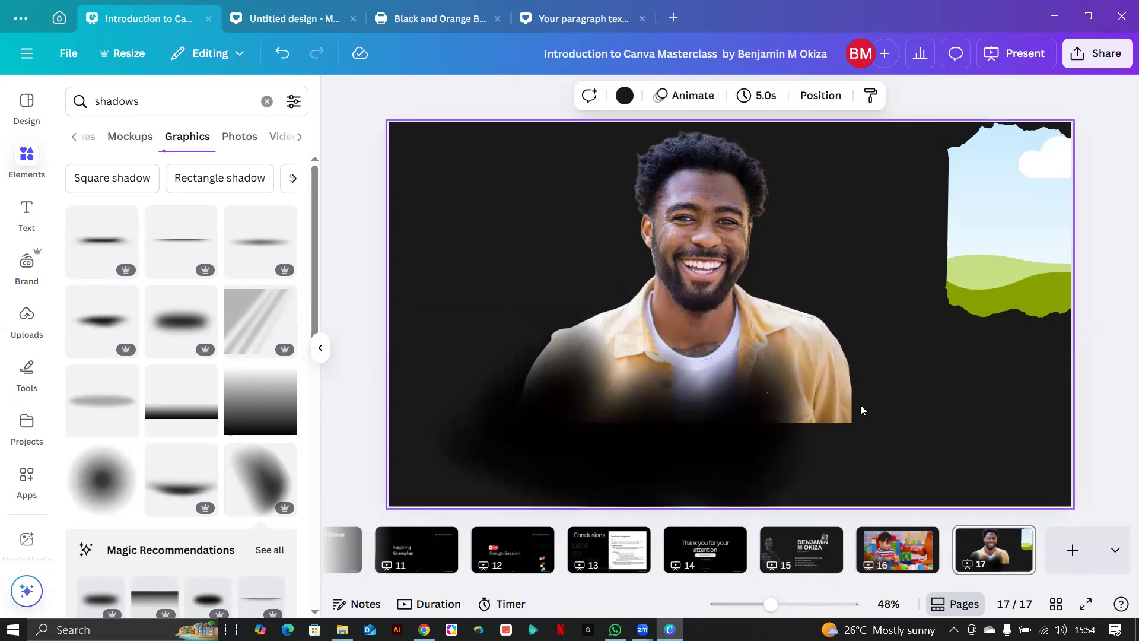
{"action": "left_click", "coordinate": [742, 438]}
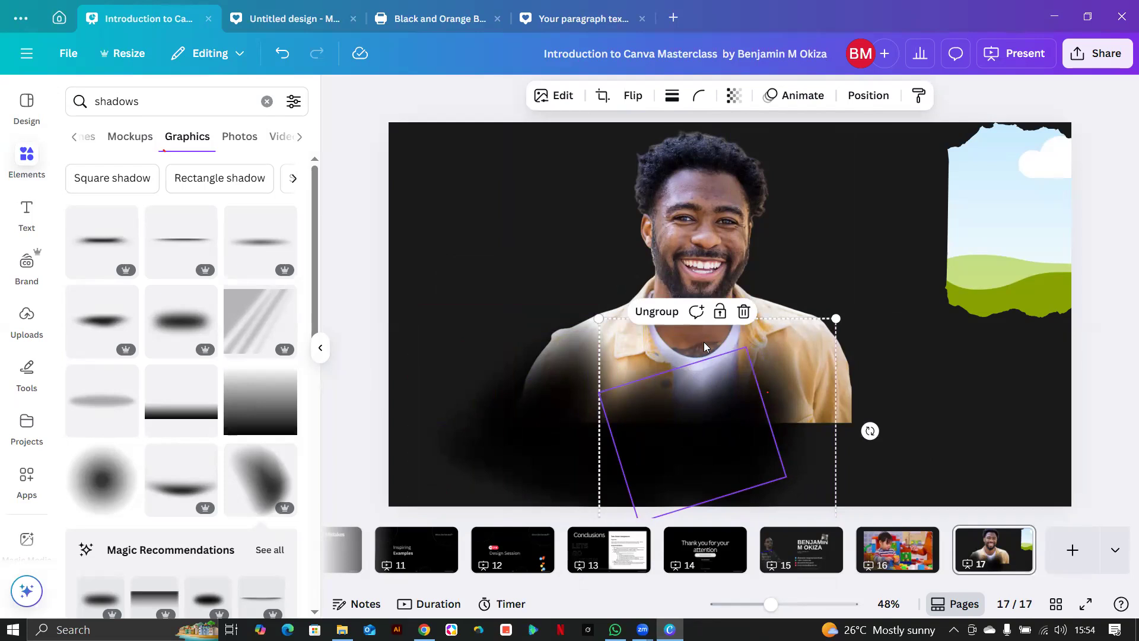
{"action": "left_click", "coordinate": [929, 397]}
{"action": "left_click", "coordinate": [735, 425]}
{"action": "key", "text": "ctrl+d"}
{"action": "key", "text": "ctrl+d"}
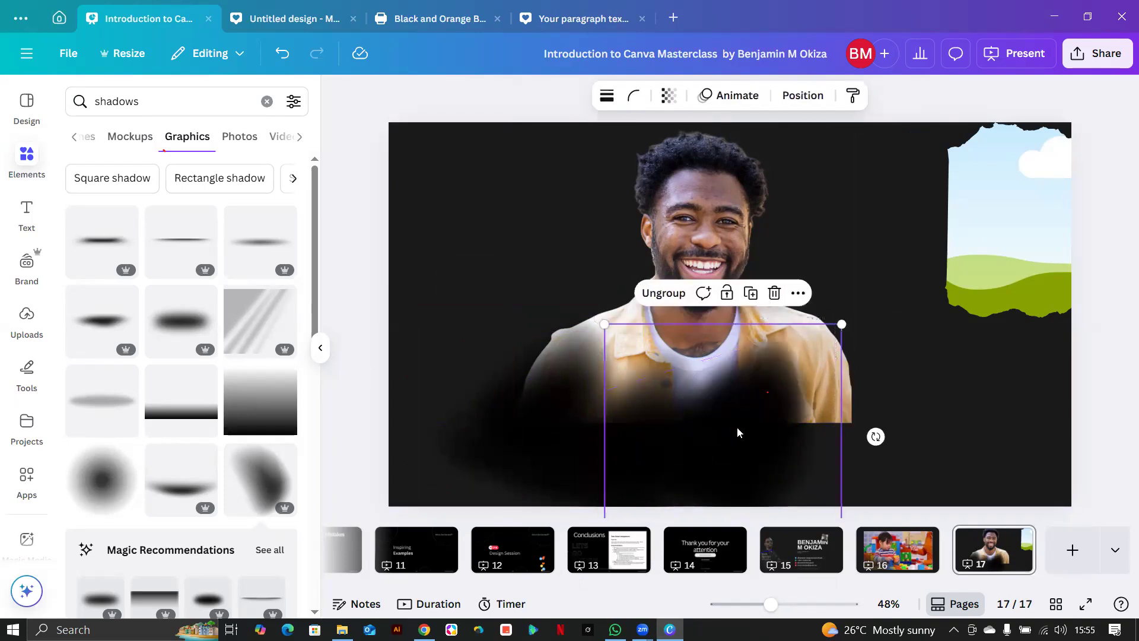
{"action": "left_click_drag", "start_coordinate": [791, 445], "coordinate": [904, 433]}
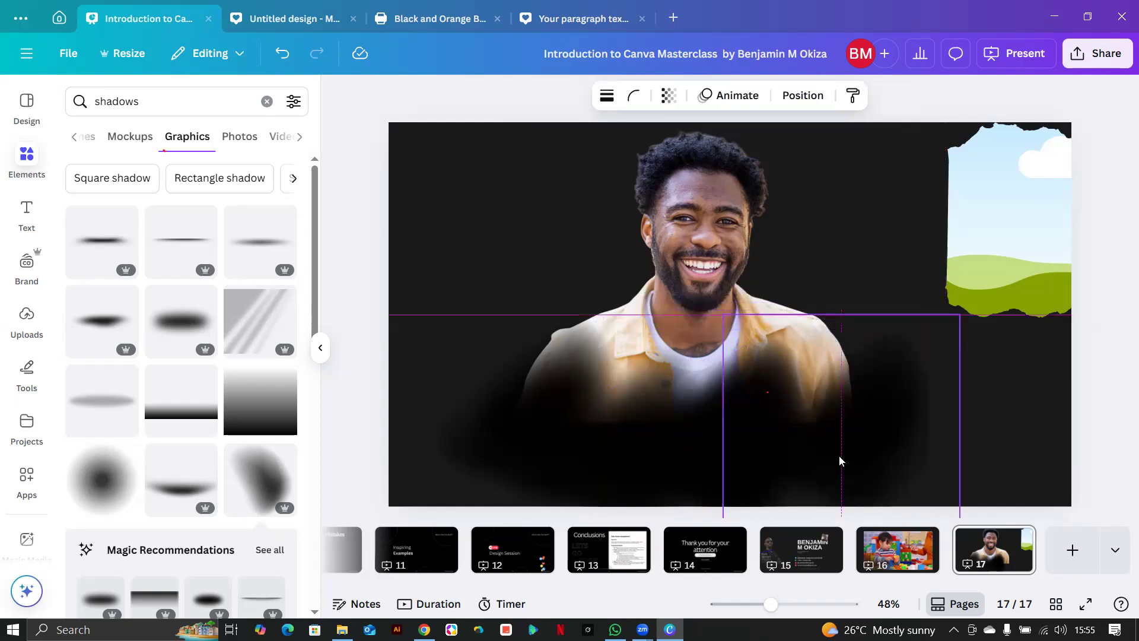
{"action": "left_click_drag", "start_coordinate": [725, 451], "coordinate": [775, 453]}
{"action": "left_click_drag", "start_coordinate": [745, 489], "coordinate": [791, 468]}
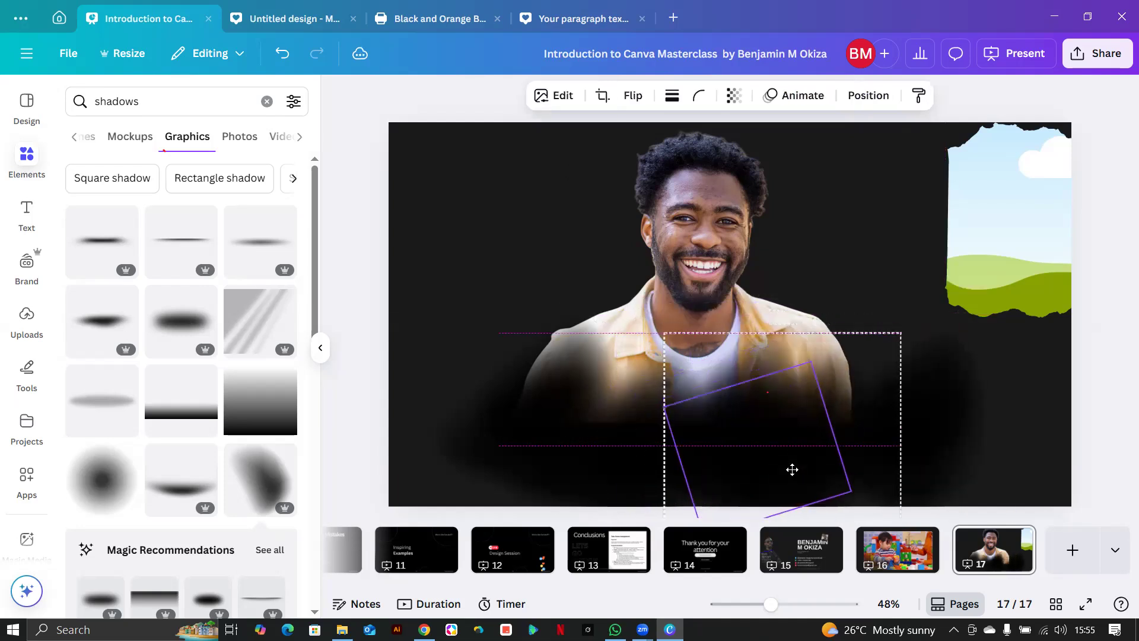
{"action": "mouse_move", "coordinate": [893, 455]}
{"action": "left_mouse_down"}
{"action": "mouse_move", "coordinate": [865, 470]}
{"action": "mouse_move", "coordinate": [875, 461]}
{"action": "left_mouse_up"}
{"action": "left_click_drag", "start_coordinate": [896, 422], "coordinate": [864, 443]}
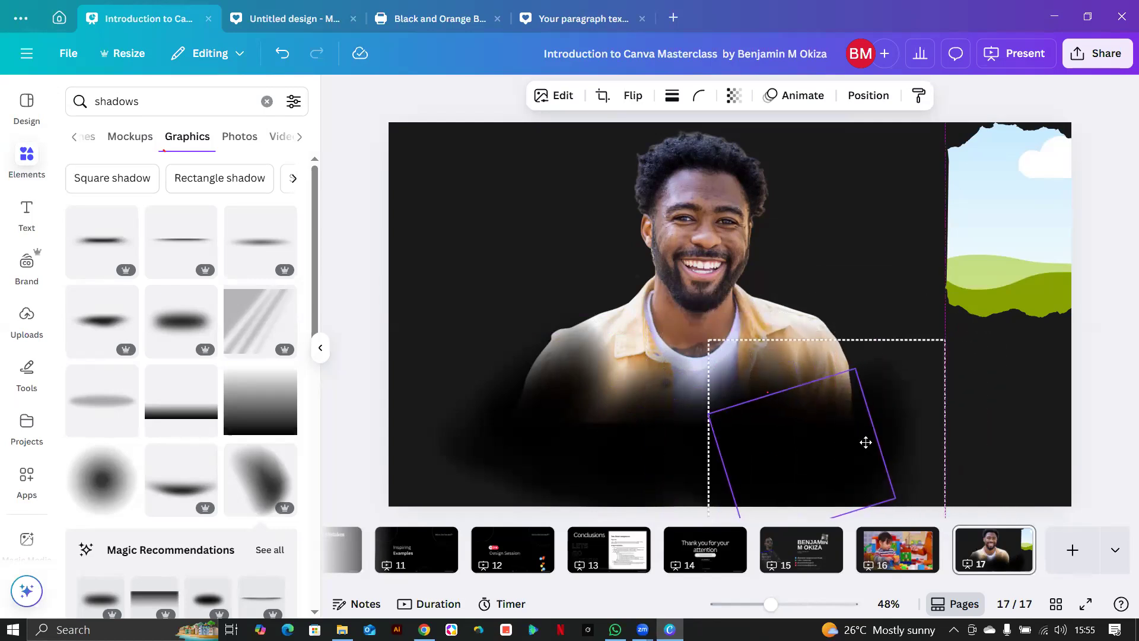
Make the slide background black, add a round blurred shadow at right, and shift the shoulder group left.
{"action": "left_click", "coordinate": [1001, 439]}
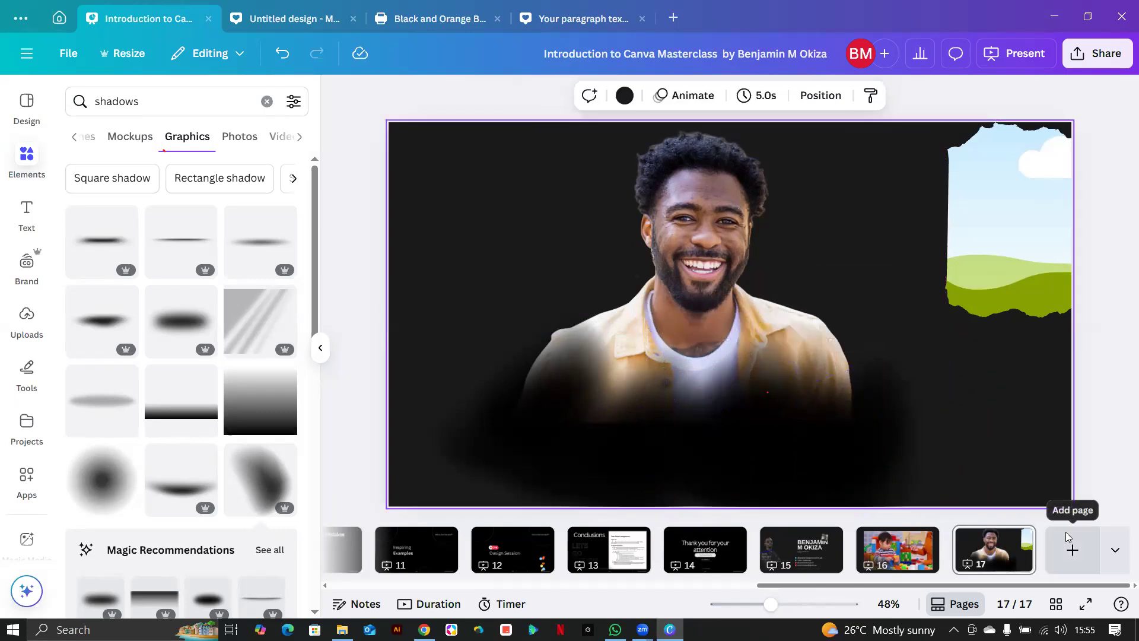
{"action": "left_click", "coordinate": [624, 95]}
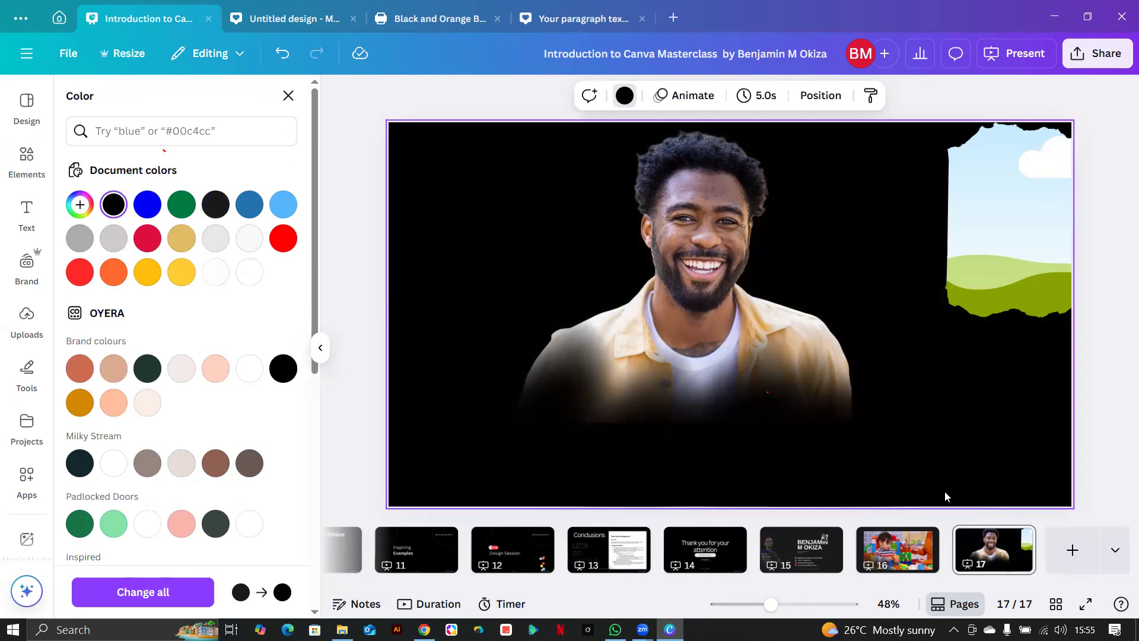
{"action": "left_click", "coordinate": [727, 453]}
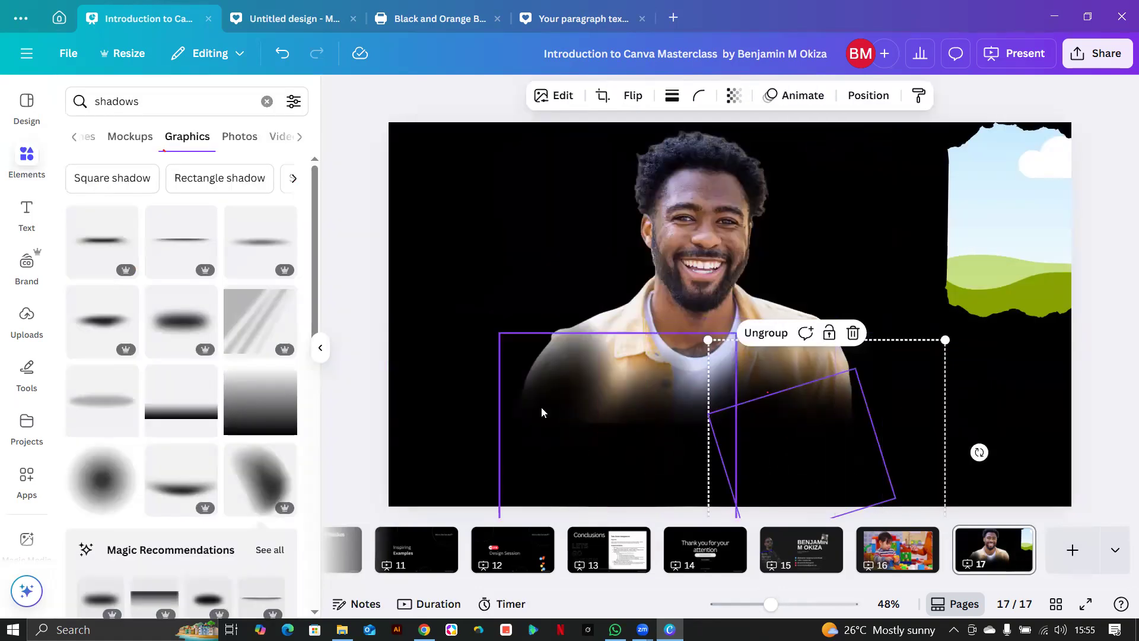
{"action": "left_click", "coordinate": [375, 249]}
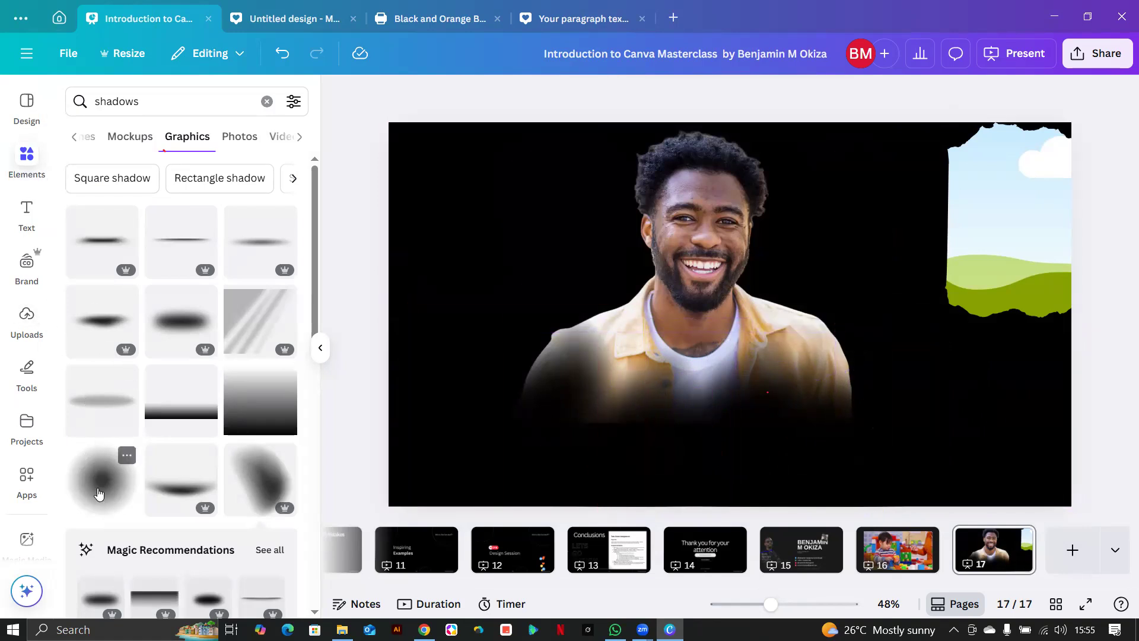
{"action": "left_click_drag", "start_coordinate": [742, 314], "coordinate": [1003, 368]}
{"action": "left_click_drag", "start_coordinate": [838, 428], "coordinate": [487, 400]}
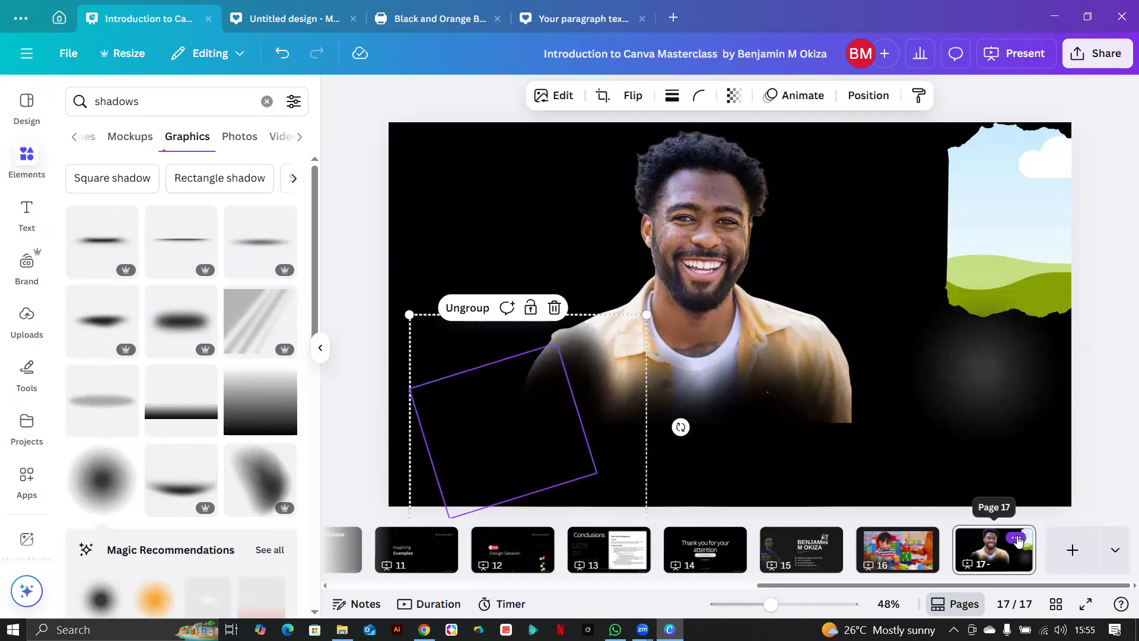
{"action": "left_click", "coordinate": [1015, 538]}
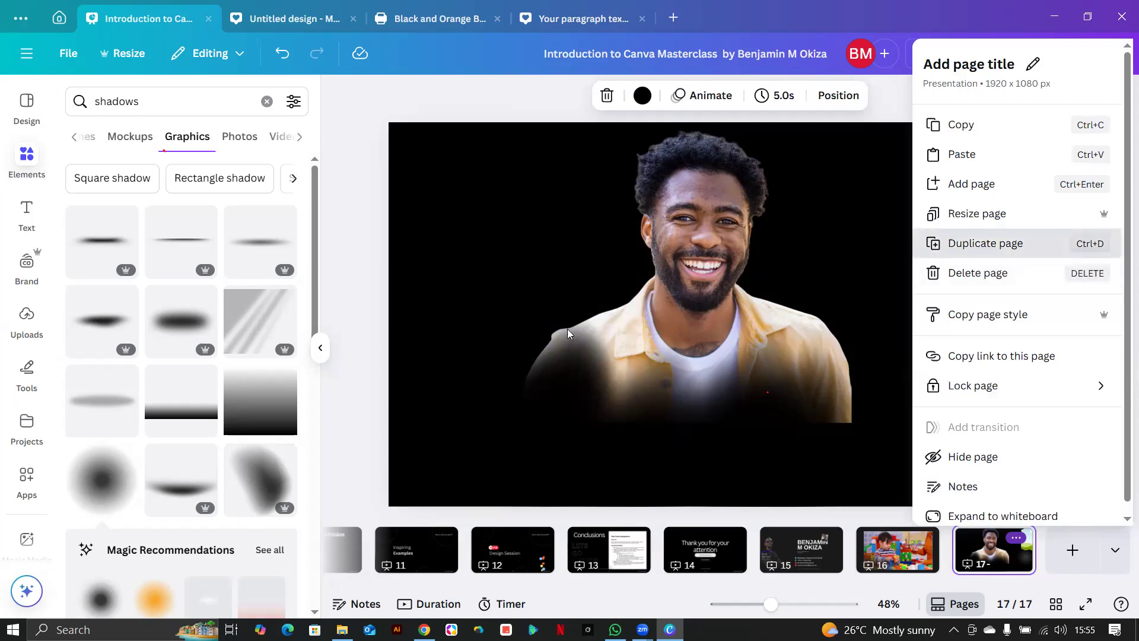
Duplicate the slide as page 18 and fit the man's photo into the torn-edge frame.
{"action": "left_click", "coordinate": [976, 244]}
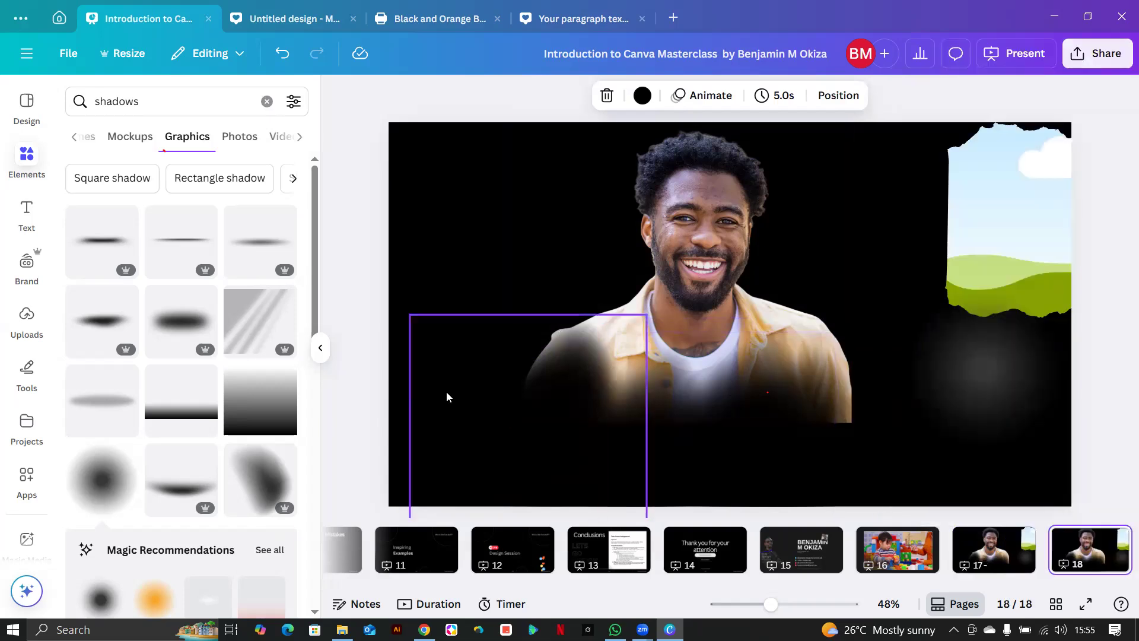
{"action": "left_click_drag", "start_coordinate": [580, 471], "coordinate": [458, 479]}
{"action": "left_click_drag", "start_coordinate": [383, 473], "coordinate": [872, 513]}
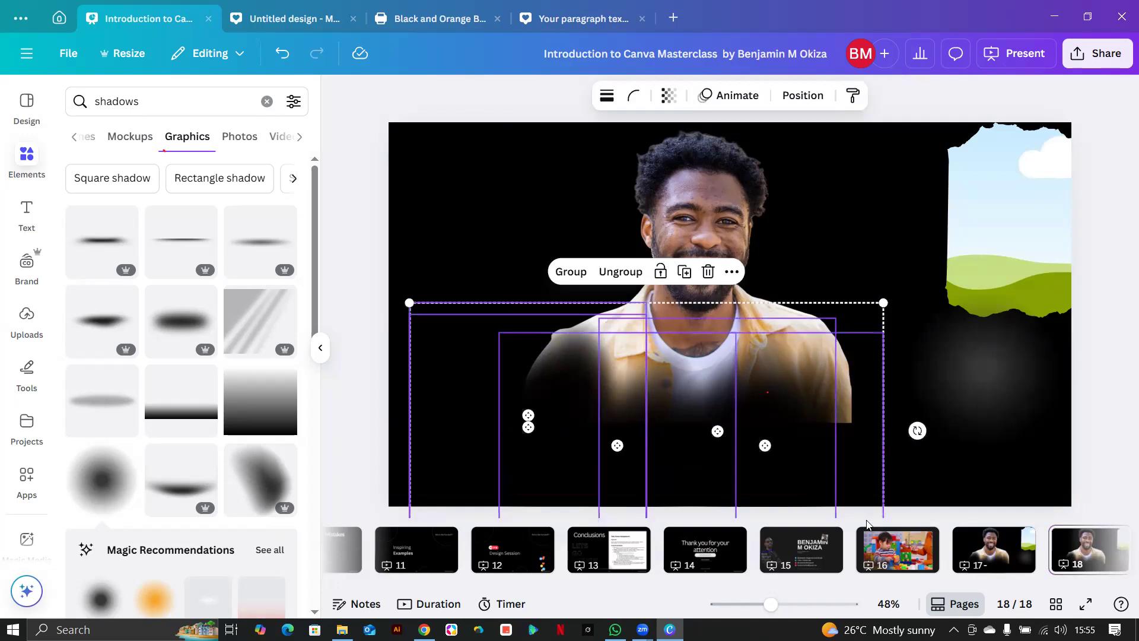
{"action": "left_click", "coordinate": [866, 525]}
{"action": "left_click_drag", "start_coordinate": [952, 271], "coordinate": [533, 309]}
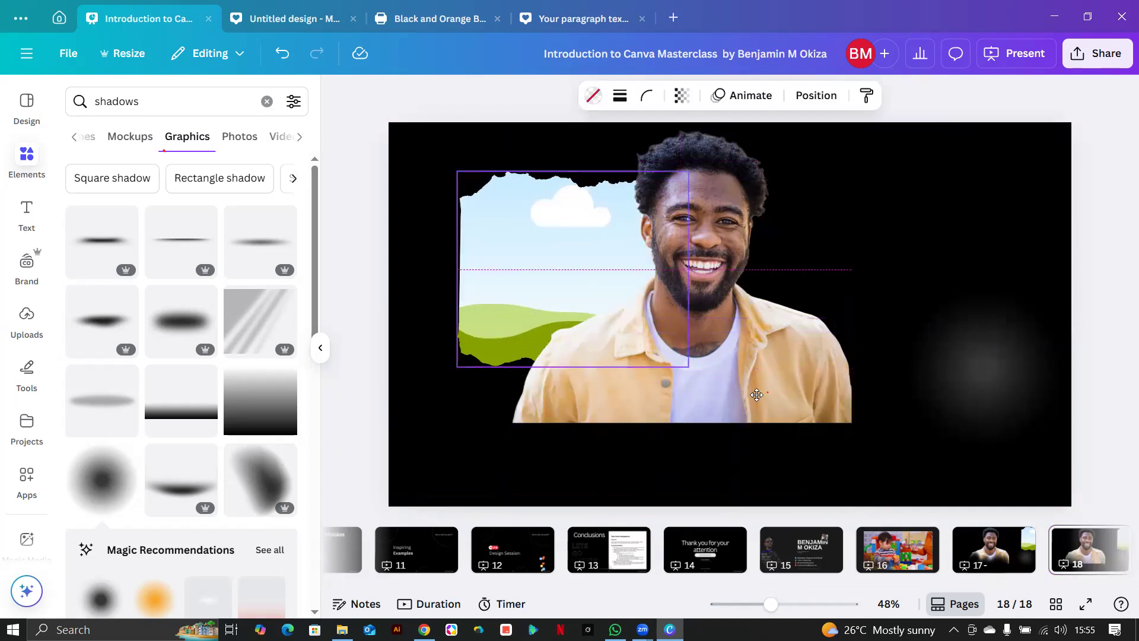
{"action": "left_click_drag", "start_coordinate": [757, 395], "coordinate": [699, 346]}
Move the radial gradient shadow to the man's lower left and recolour it solid black.
{"action": "left_click", "coordinate": [970, 402]}
{"action": "left_click_drag", "start_coordinate": [945, 417], "coordinate": [620, 434]}
{"action": "left_click", "coordinate": [658, 95]}
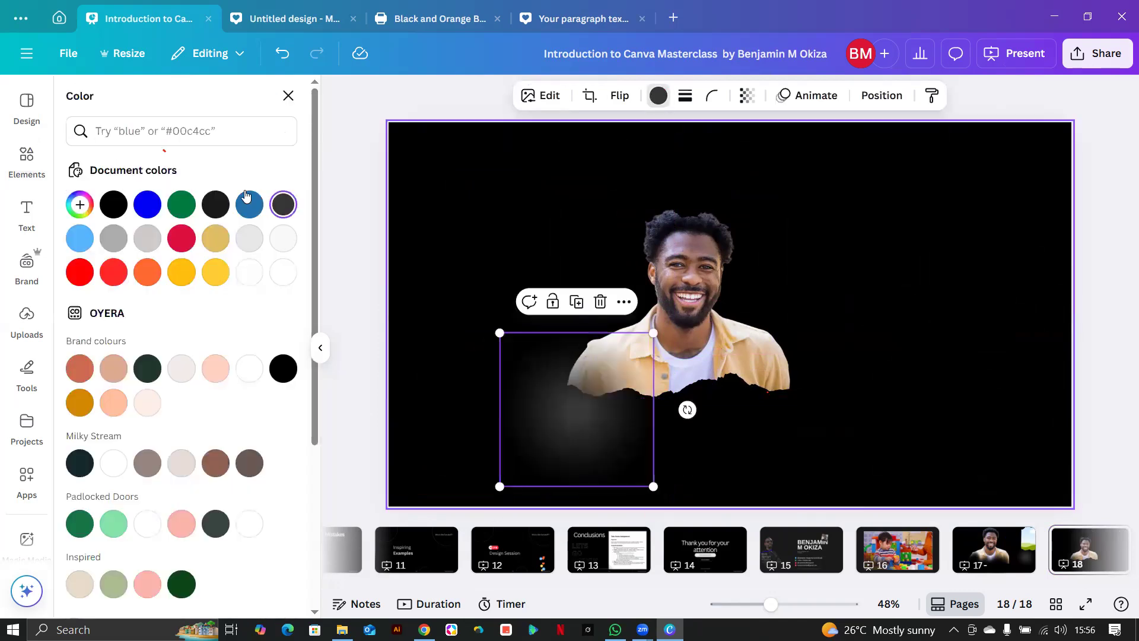
{"action": "left_click", "coordinate": [113, 204]}
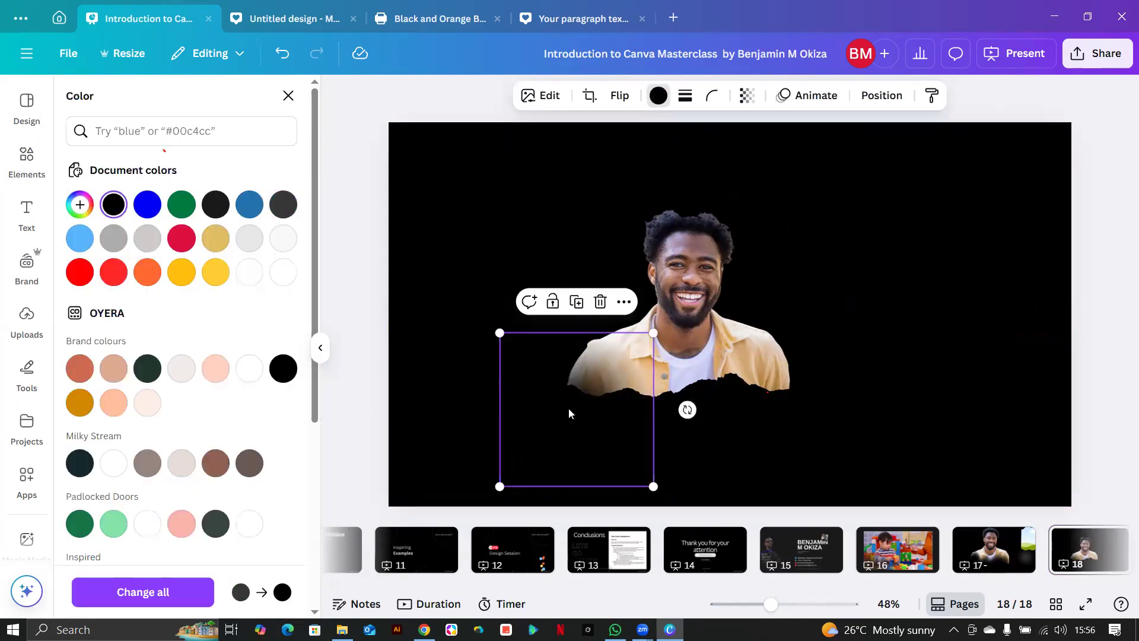
{"action": "left_click_drag", "start_coordinate": [575, 386], "coordinate": [563, 411]}
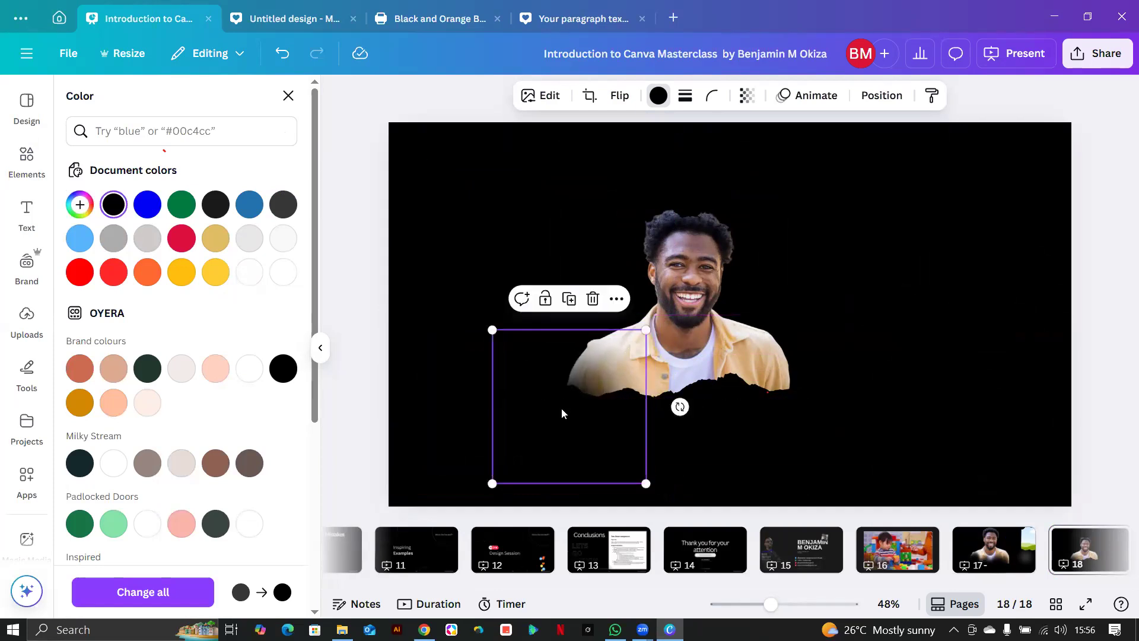
Make four offset copies of the black square and group the stack.
{"action": "left_click", "coordinate": [570, 300]}
{"action": "left_click", "coordinate": [574, 305]}
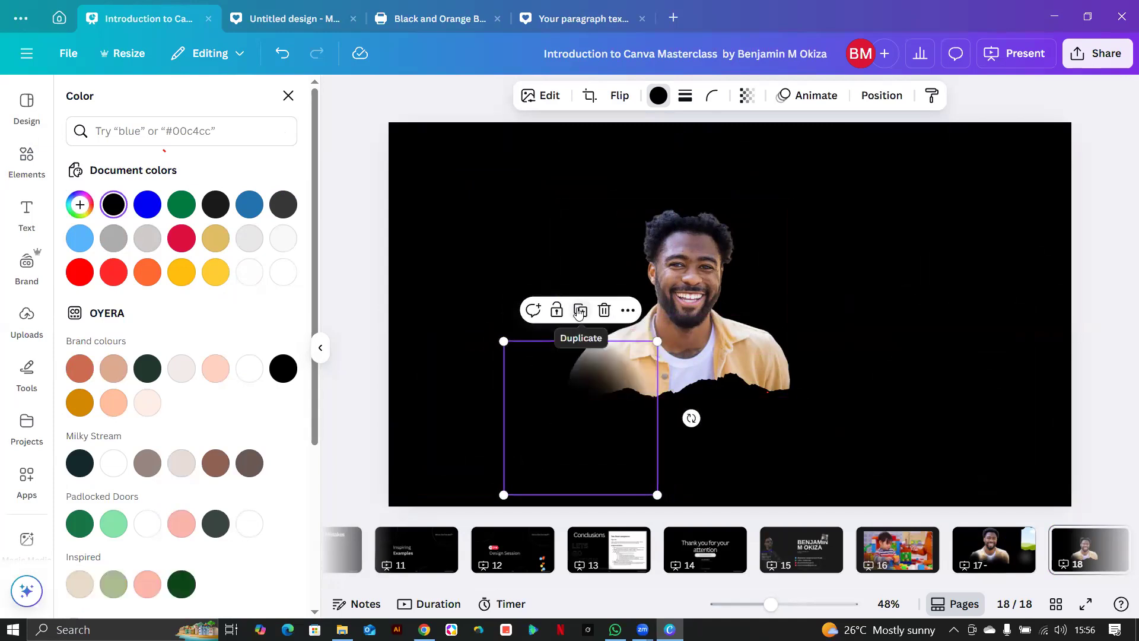
{"action": "left_click", "coordinate": [579, 312]}
{"action": "left_click", "coordinate": [581, 314]}
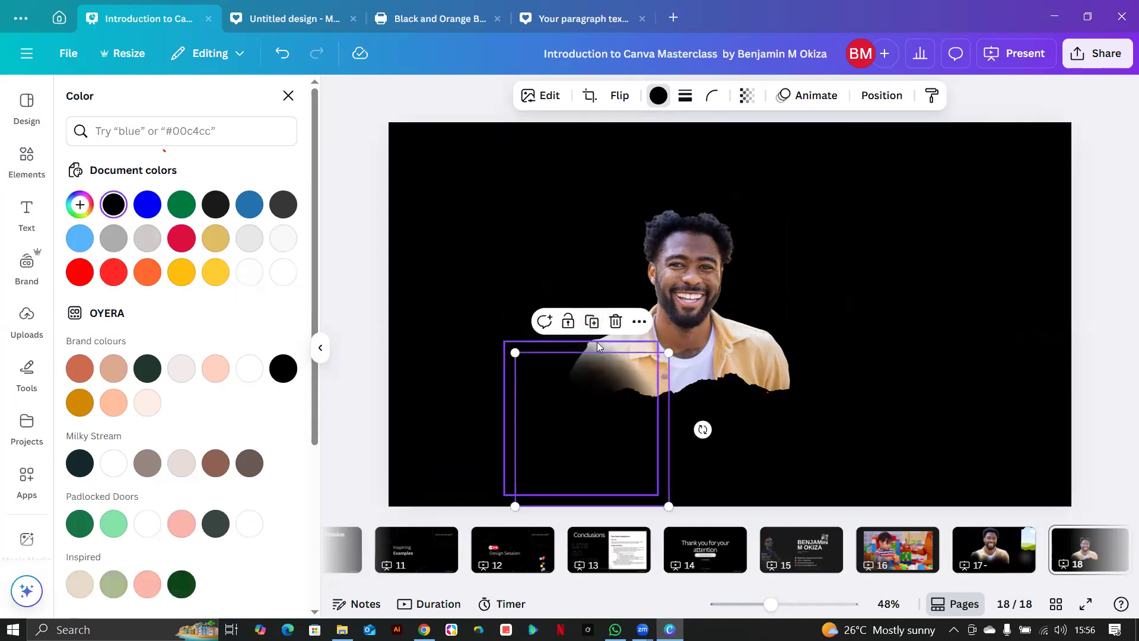
{"action": "left_click_drag", "start_coordinate": [435, 422], "coordinate": [587, 469]}
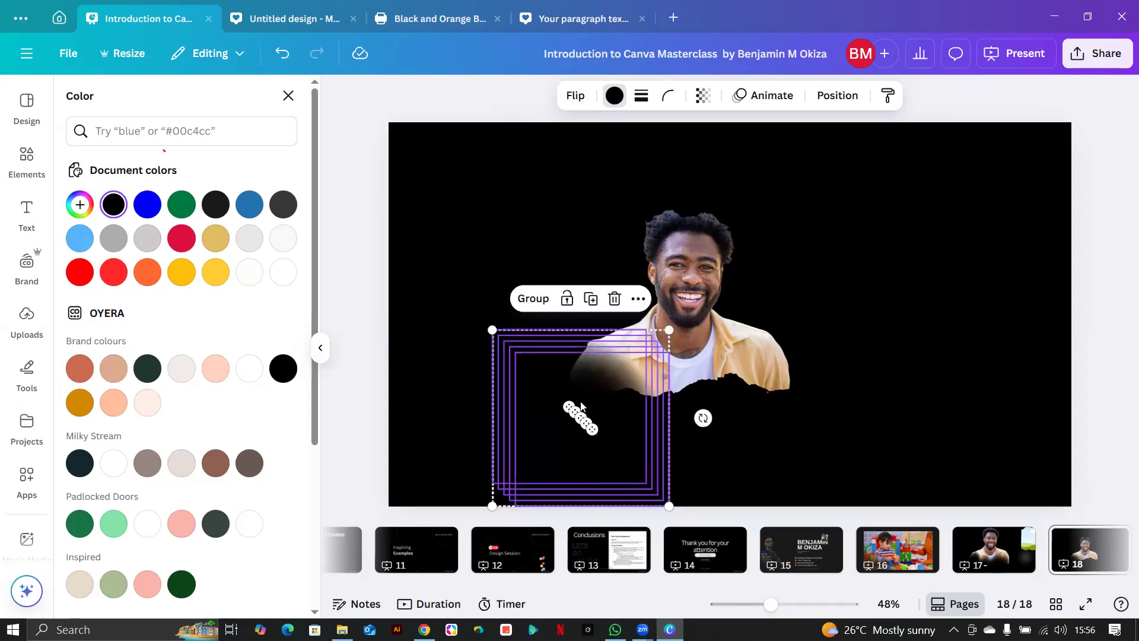
{"action": "left_click", "coordinate": [541, 310]}
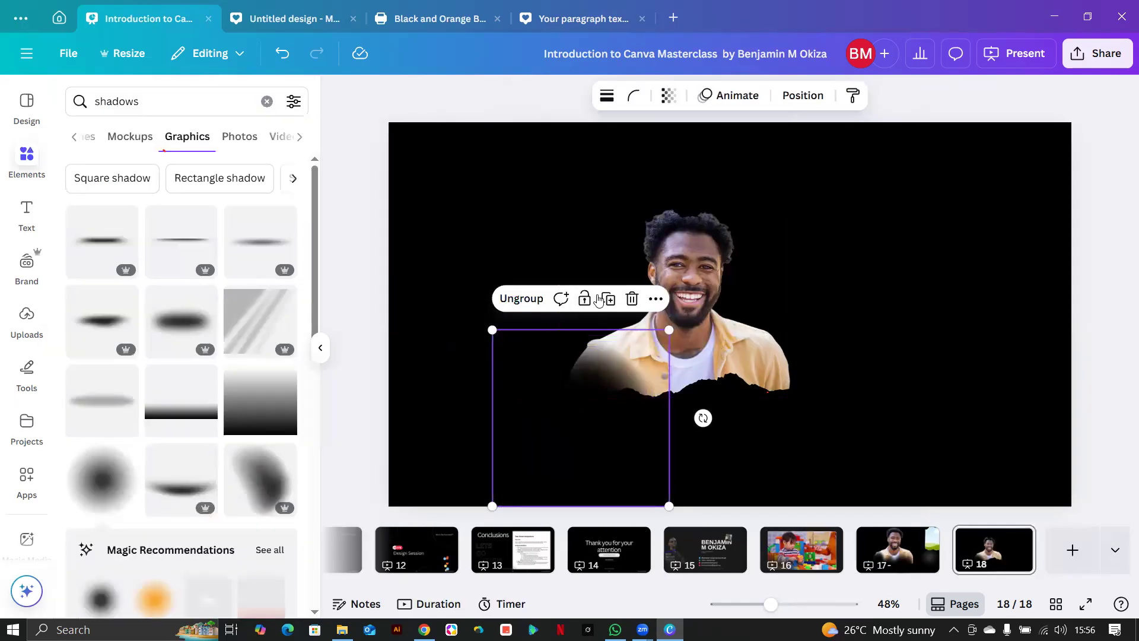
Duplicate the square group twice and move the copies right, off the man's chest.
{"action": "left_click", "coordinate": [609, 300]}
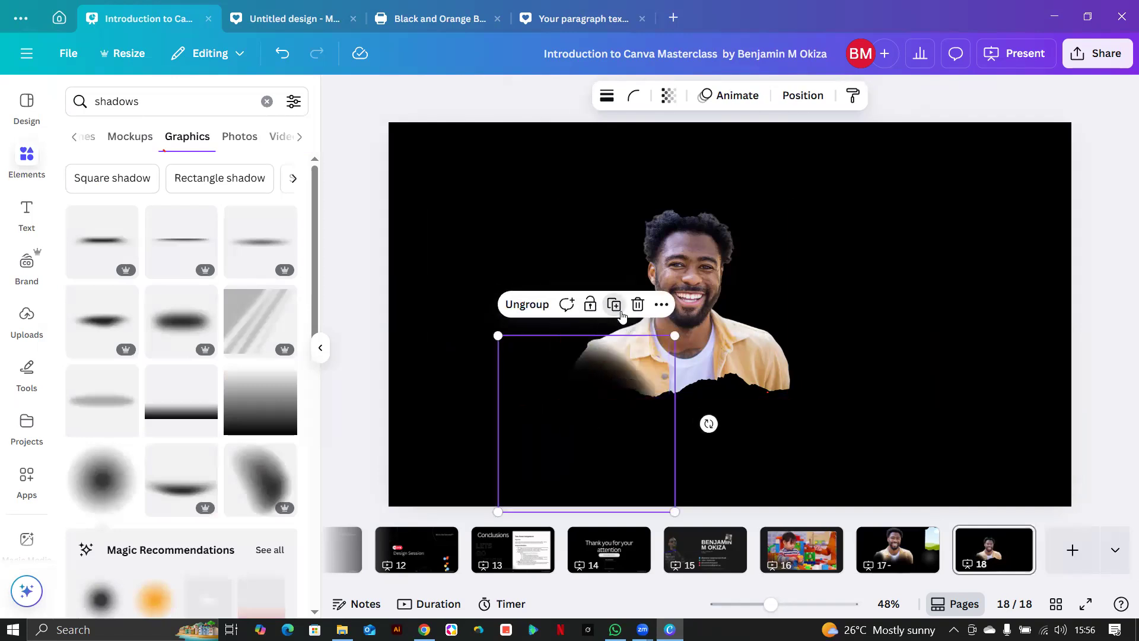
{"action": "left_click", "coordinate": [620, 313]}
{"action": "left_click_drag", "start_coordinate": [649, 440], "coordinate": [745, 430]}
{"action": "left_click", "coordinate": [639, 432]}
{"action": "left_click_drag", "start_coordinate": [639, 433], "coordinate": [974, 225]}
{"action": "left_click_drag", "start_coordinate": [753, 385], "coordinate": [1004, 276]}
{"action": "left_click", "coordinate": [340, 442]}
{"action": "left_click", "coordinate": [541, 445]}
{"action": "left_click_drag", "start_coordinate": [693, 466], "coordinate": [810, 478]}
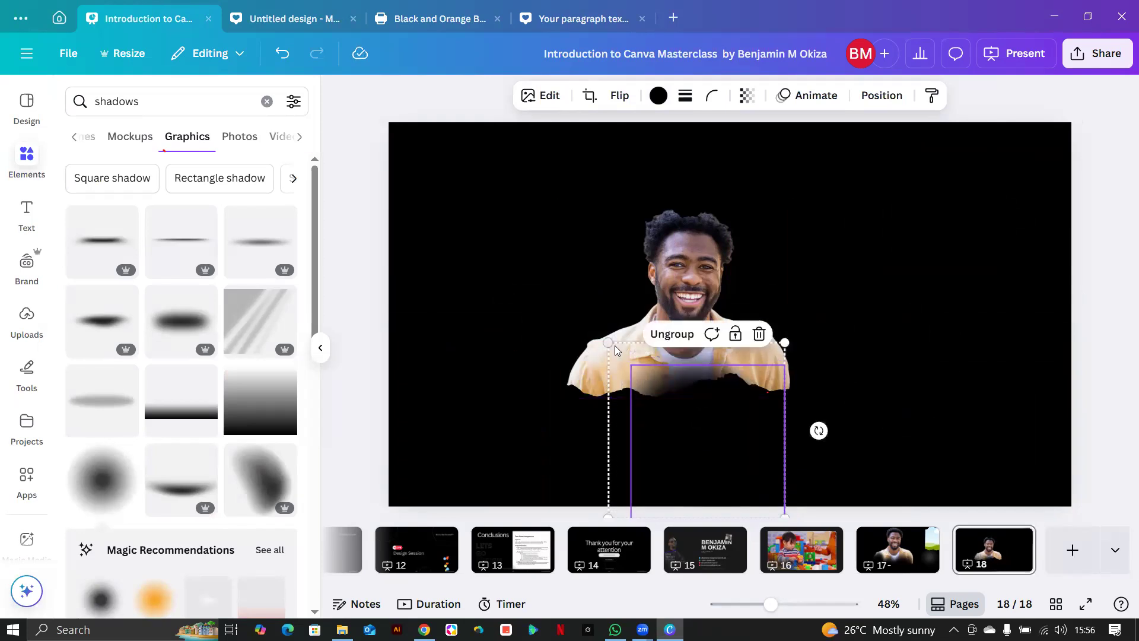
Enlarge the square group over the man's chest, then move it off to the right.
{"action": "left_click_drag", "start_coordinate": [609, 343], "coordinate": [367, 323]}
{"action": "left_click_drag", "start_coordinate": [639, 411], "coordinate": [639, 499]}
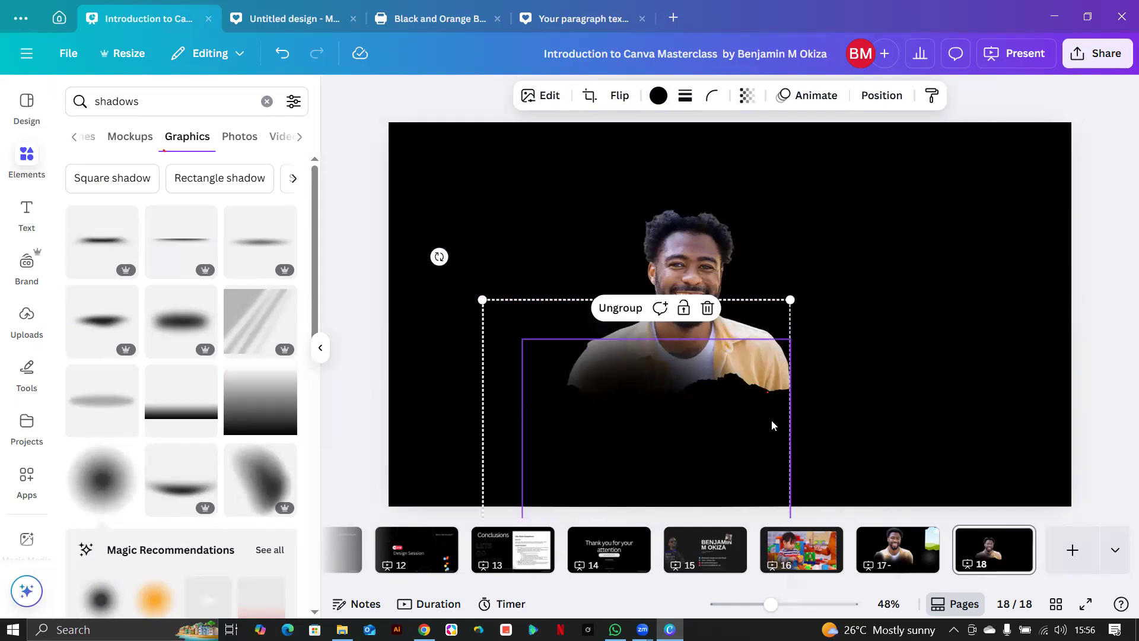
{"action": "left_click_drag", "start_coordinate": [791, 300], "coordinate": [713, 463]}
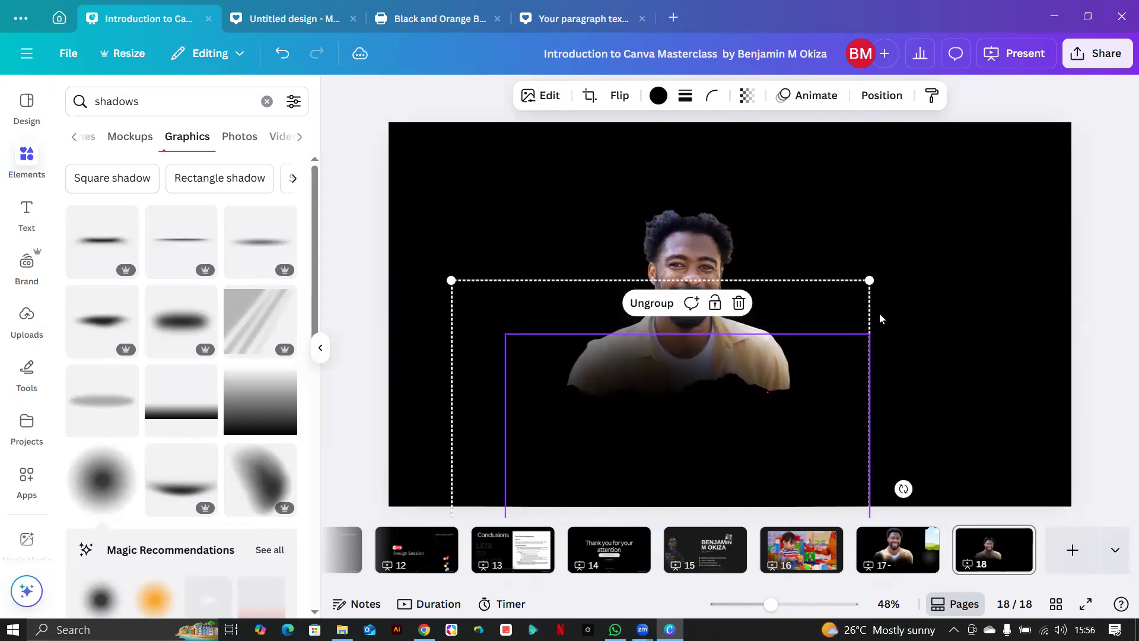
{"action": "left_click_drag", "start_coordinate": [869, 280], "coordinate": [929, 221]}
{"action": "left_click_drag", "start_coordinate": [634, 401], "coordinate": [547, 440]}
{"action": "left_click_drag", "start_coordinate": [639, 440], "coordinate": [639, 440]}
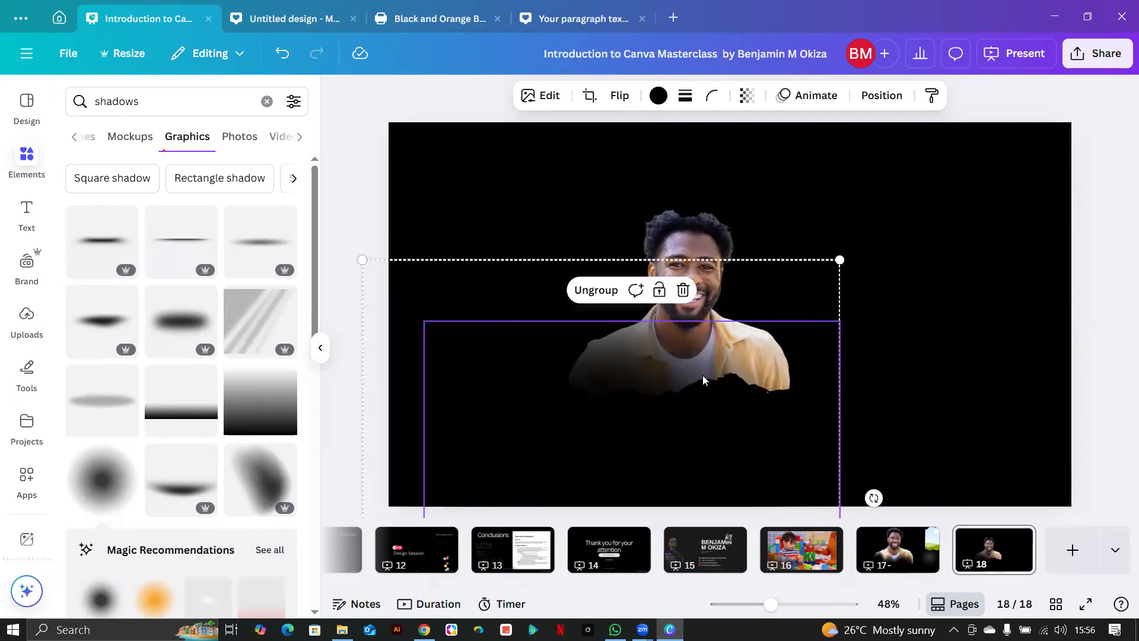
{"action": "left_click", "coordinate": [908, 444]}
{"action": "left_click", "coordinate": [596, 442]}
{"action": "left_click_drag", "start_coordinate": [595, 442], "coordinate": [922, 407]}
{"action": "left_click", "coordinate": [938, 342]}
{"action": "left_click", "coordinate": [897, 449]}
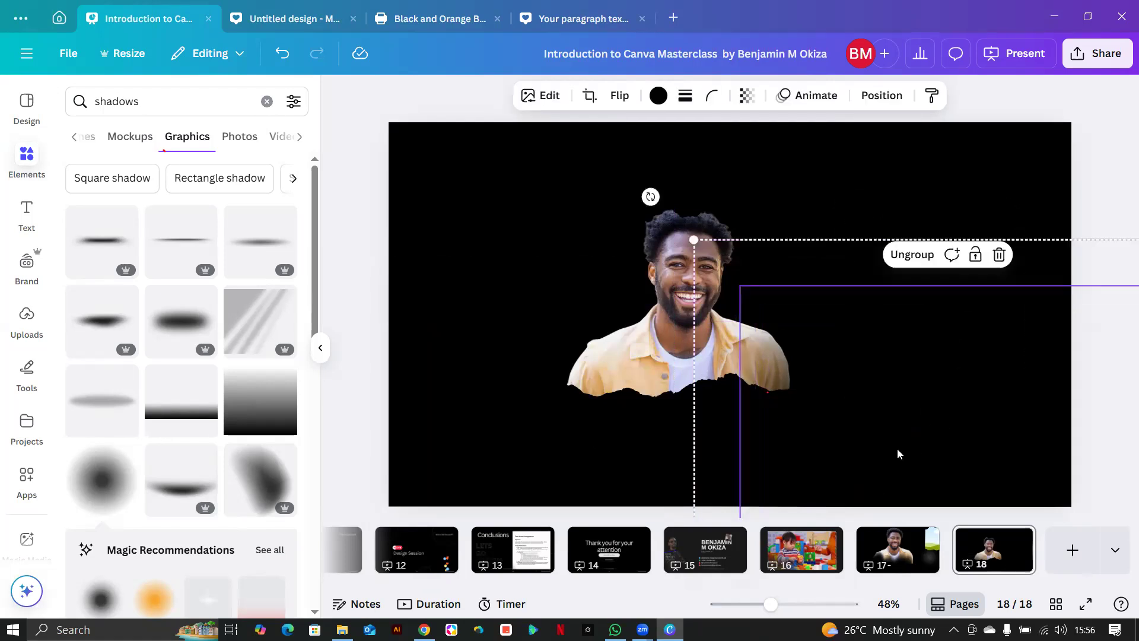
{"action": "left_click", "coordinate": [897, 448]}
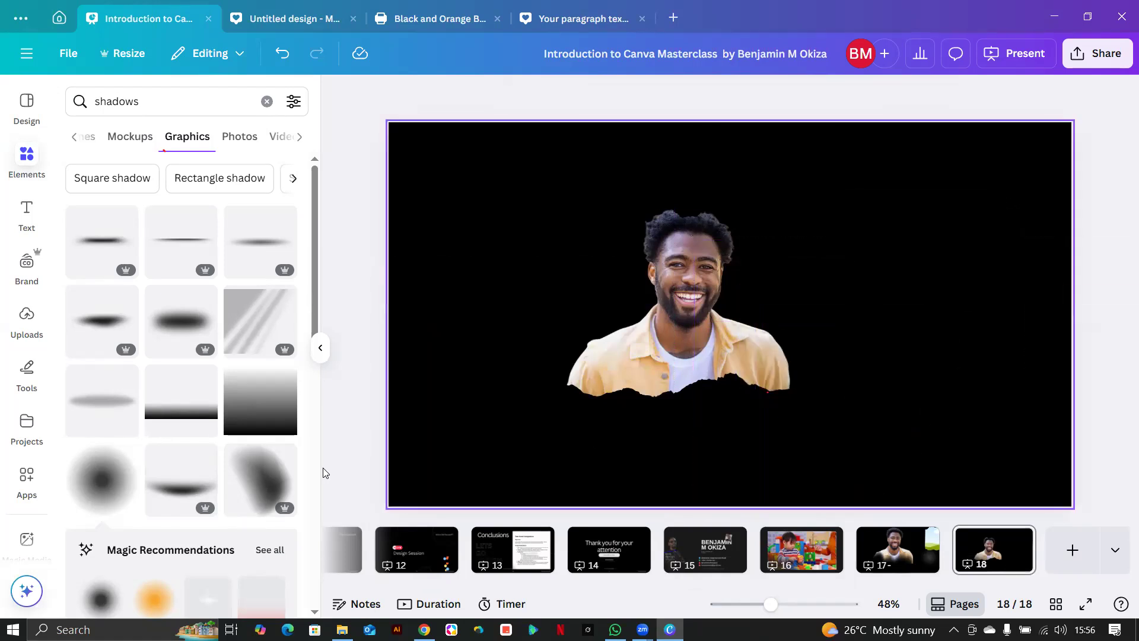
{"action": "left_click", "coordinate": [719, 439]}
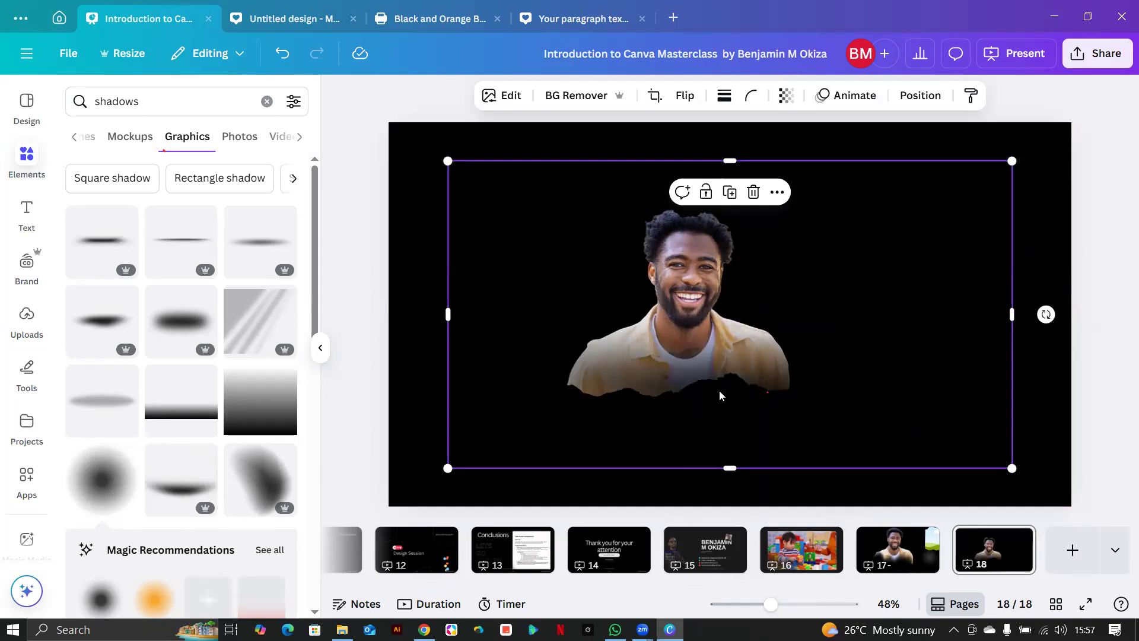
{"action": "left_click", "coordinate": [680, 428]}
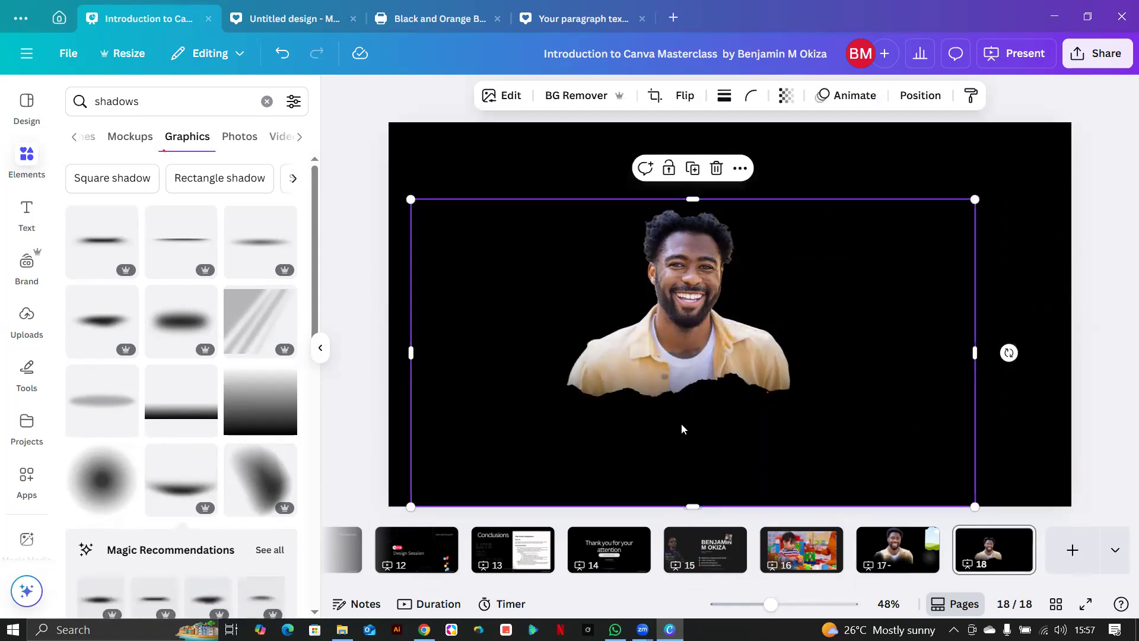
{"action": "left_click", "coordinate": [692, 170]}
{"action": "left_click", "coordinate": [338, 404]}
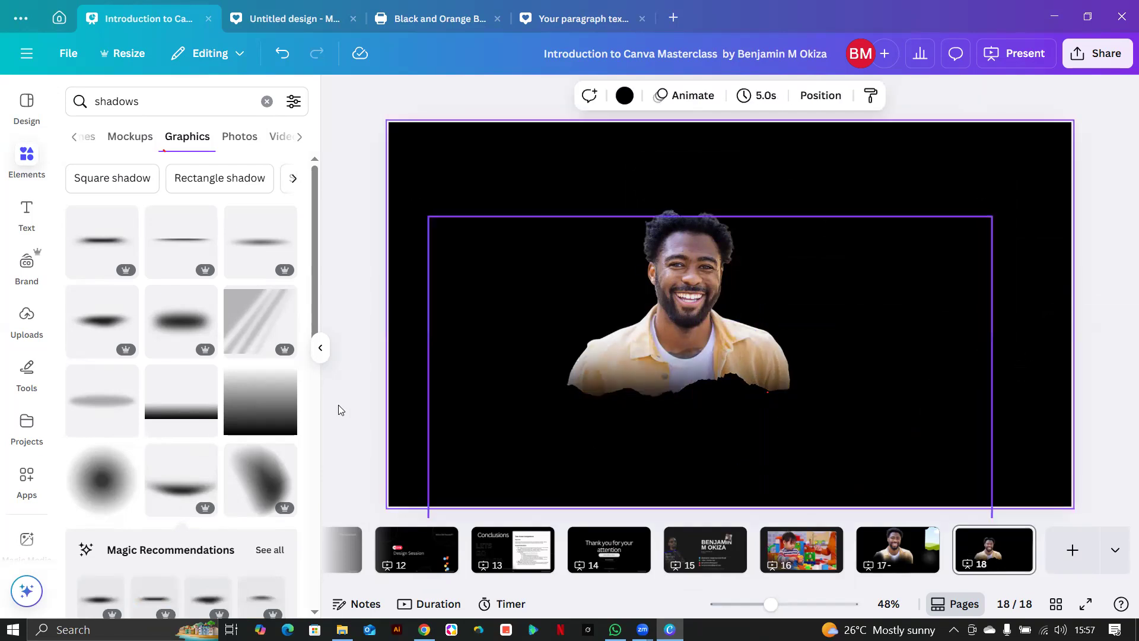
{"action": "left_click_drag", "start_coordinate": [391, 439], "coordinate": [559, 471]}
{"action": "left_click_drag", "start_coordinate": [582, 425], "coordinate": [575, 442]}
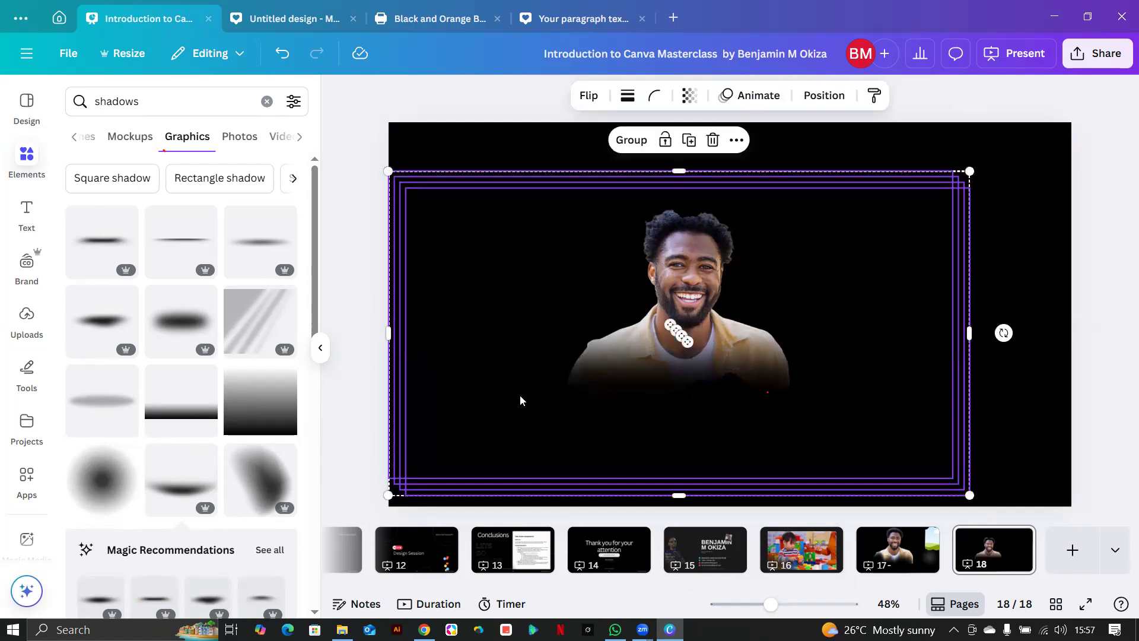
{"action": "left_click", "coordinate": [997, 199]}
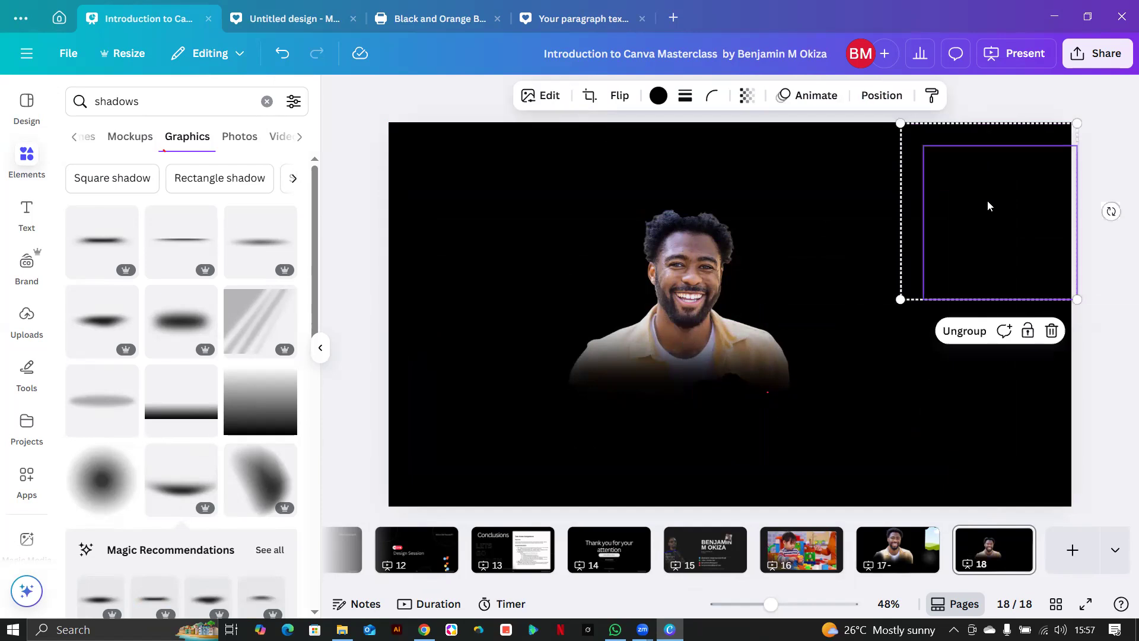
{"action": "left_click", "coordinate": [751, 165]}
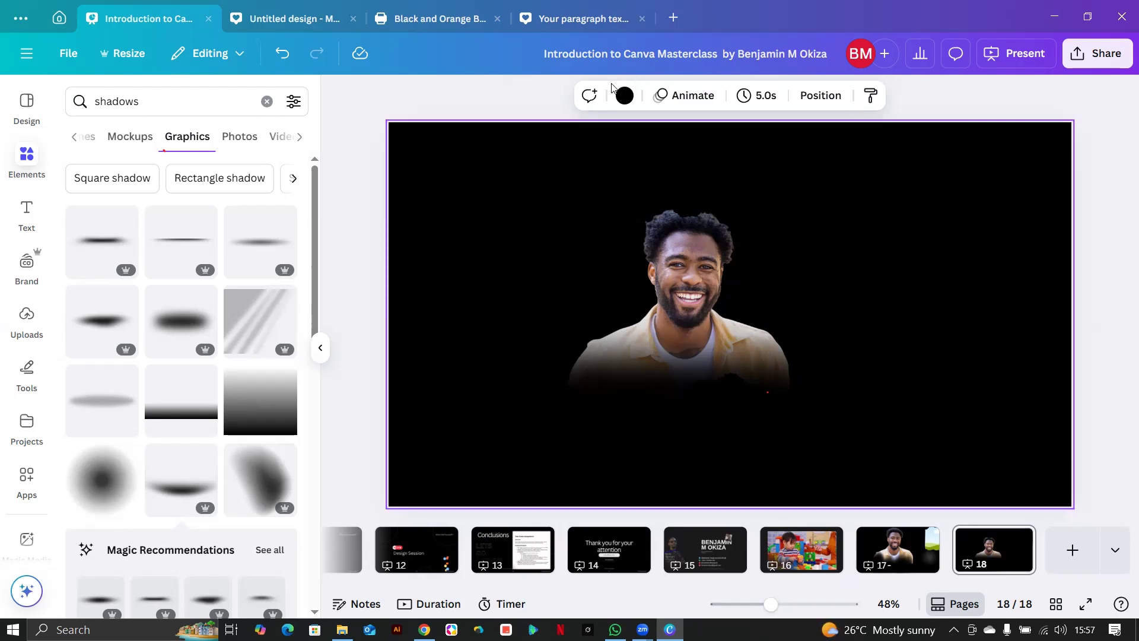
{"action": "left_click_drag", "start_coordinate": [498, 153], "coordinate": [692, 387]}
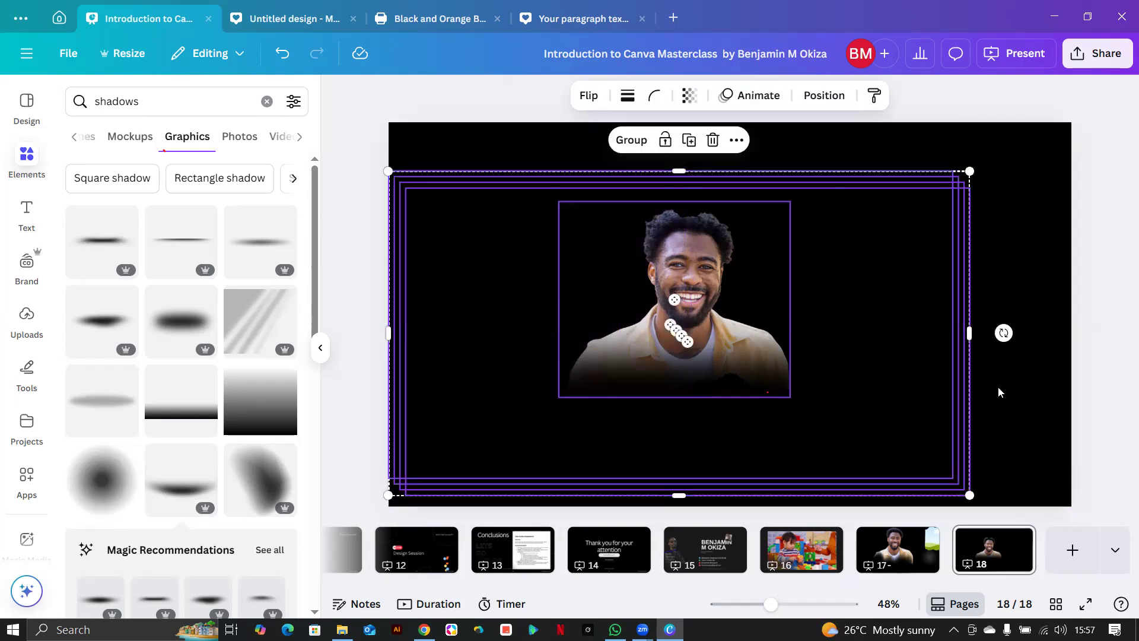
{"action": "left_click", "coordinate": [1033, 415]}
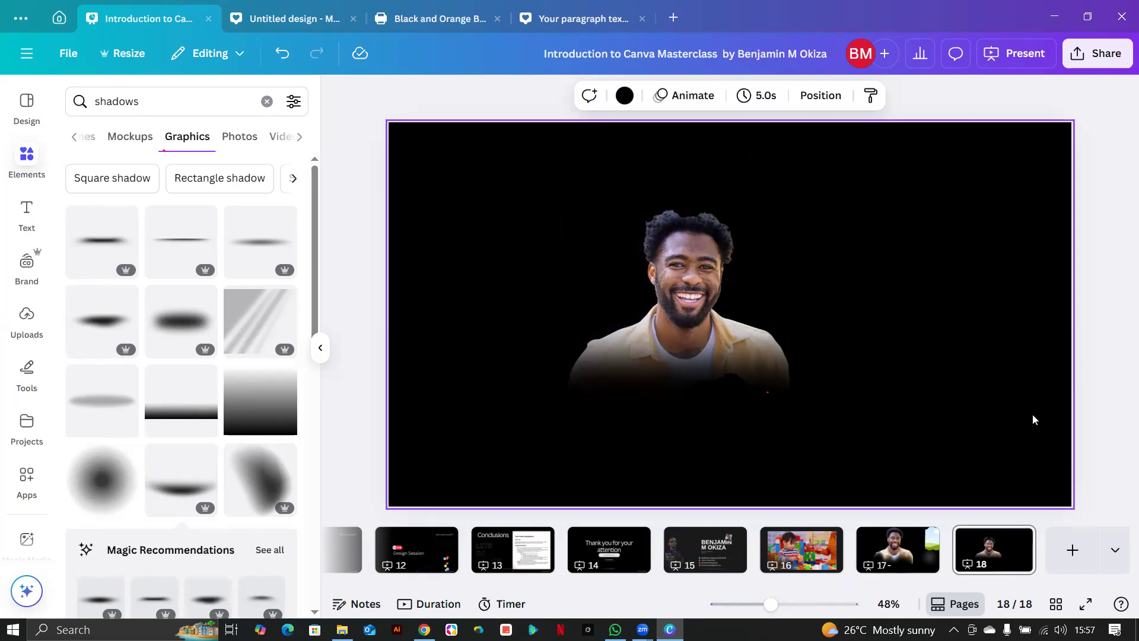
Open the Blue Gradient webinar design from Recent designs on the Canva home page.
{"action": "left_click", "coordinate": [60, 18]}
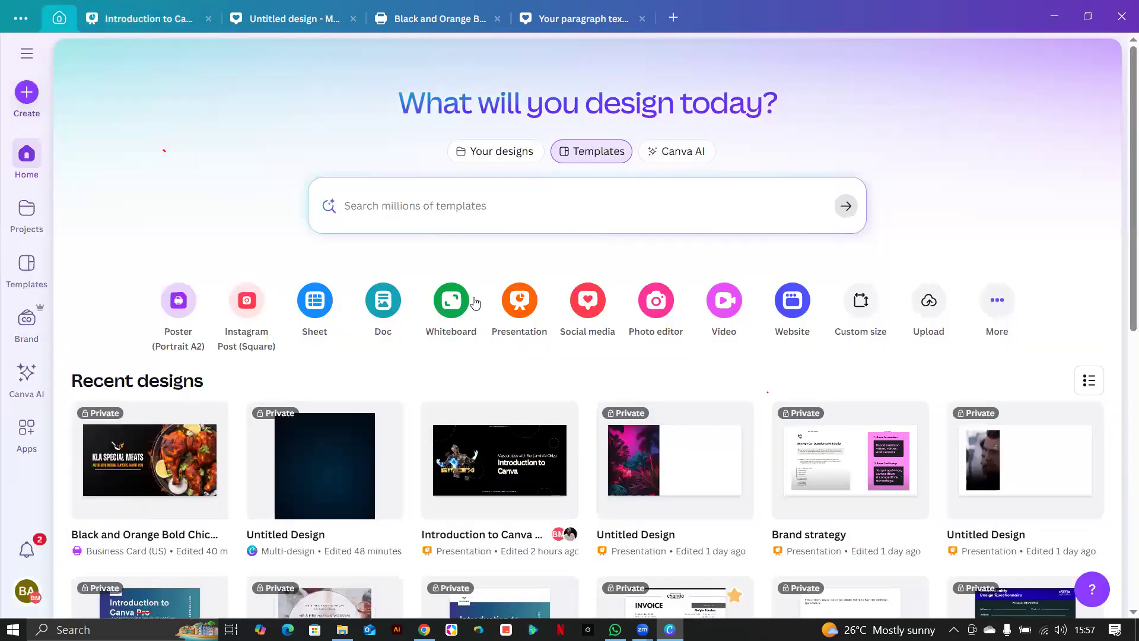
{"action": "scroll", "coordinate": [474, 302], "scroll_direction": "down", "scroll_amount": 6}
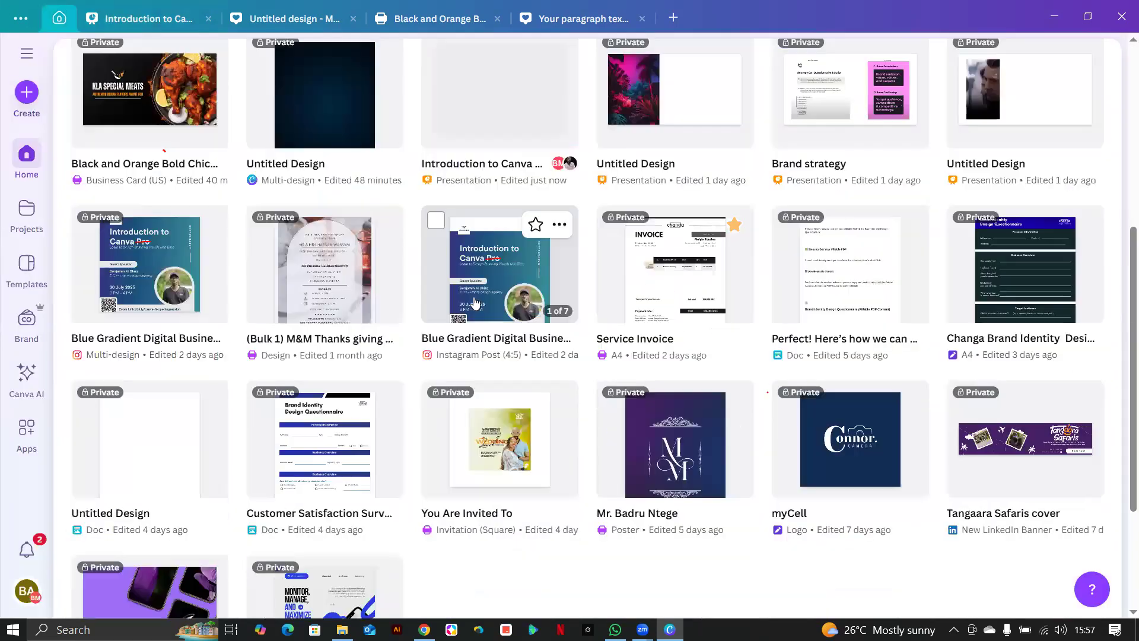
{"action": "left_click", "coordinate": [508, 282]}
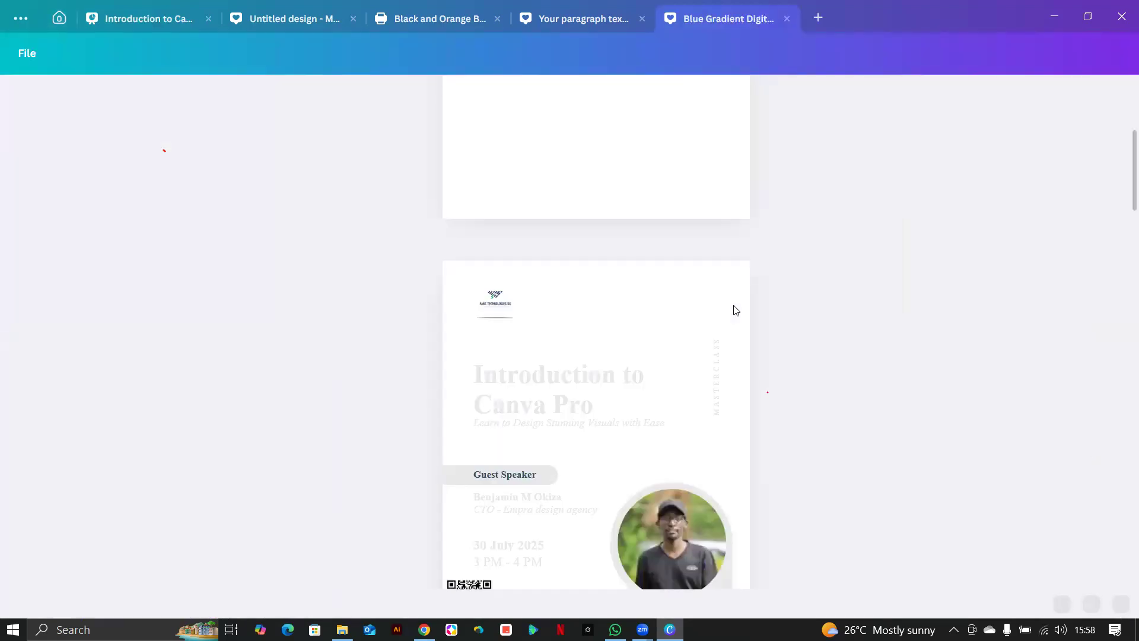
Scroll through the webinar design's pages, then go back to the Canva home page.
{"action": "scroll", "coordinate": [736, 309], "scroll_direction": "down", "scroll_amount": 20}
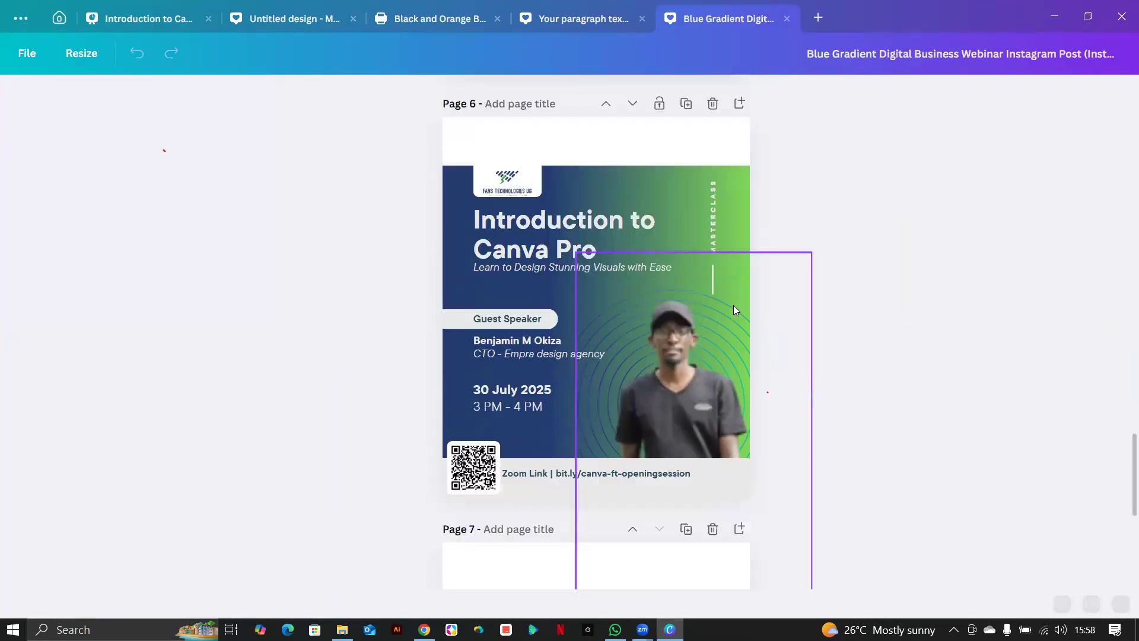
{"action": "scroll", "coordinate": [736, 309], "scroll_direction": "down", "scroll_amount": 2}
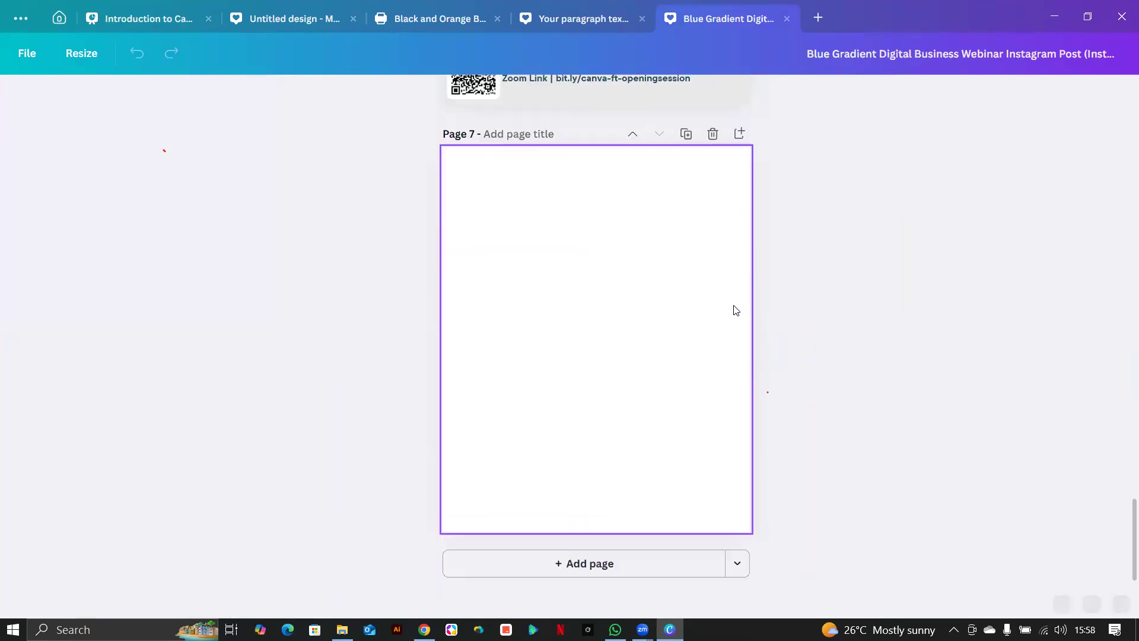
{"action": "scroll", "coordinate": [734, 307], "scroll_direction": "up", "scroll_amount": 8}
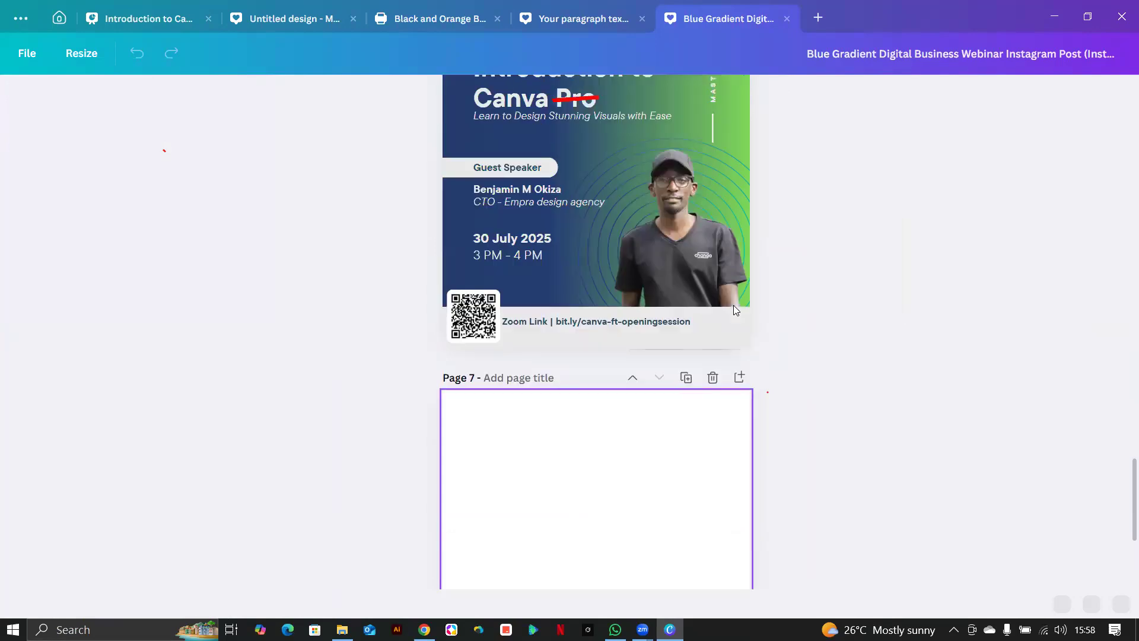
{"action": "scroll", "coordinate": [725, 297], "scroll_direction": "up", "scroll_amount": 2}
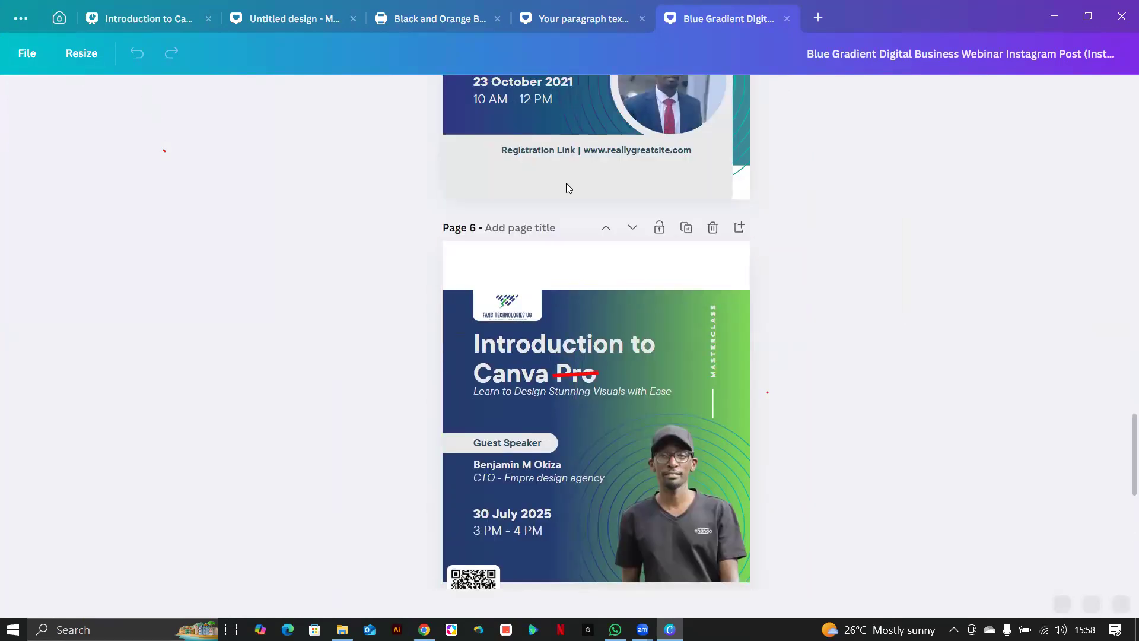
{"action": "scroll", "coordinate": [566, 182], "scroll_direction": "up", "scroll_amount": 3}
{"action": "left_click", "coordinate": [58, 18]}
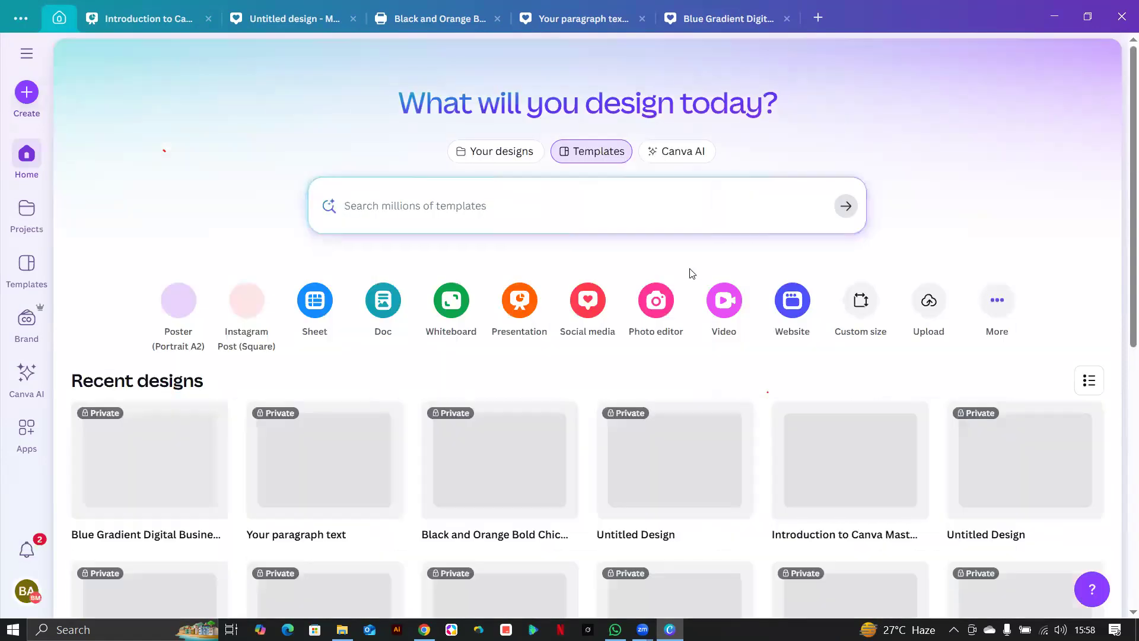
Open the 16-page Bwaposa Brand Guidelines Presentation, skim its pages, and return home.
{"action": "scroll", "coordinate": [692, 274], "scroll_direction": "down", "scroll_amount": 6}
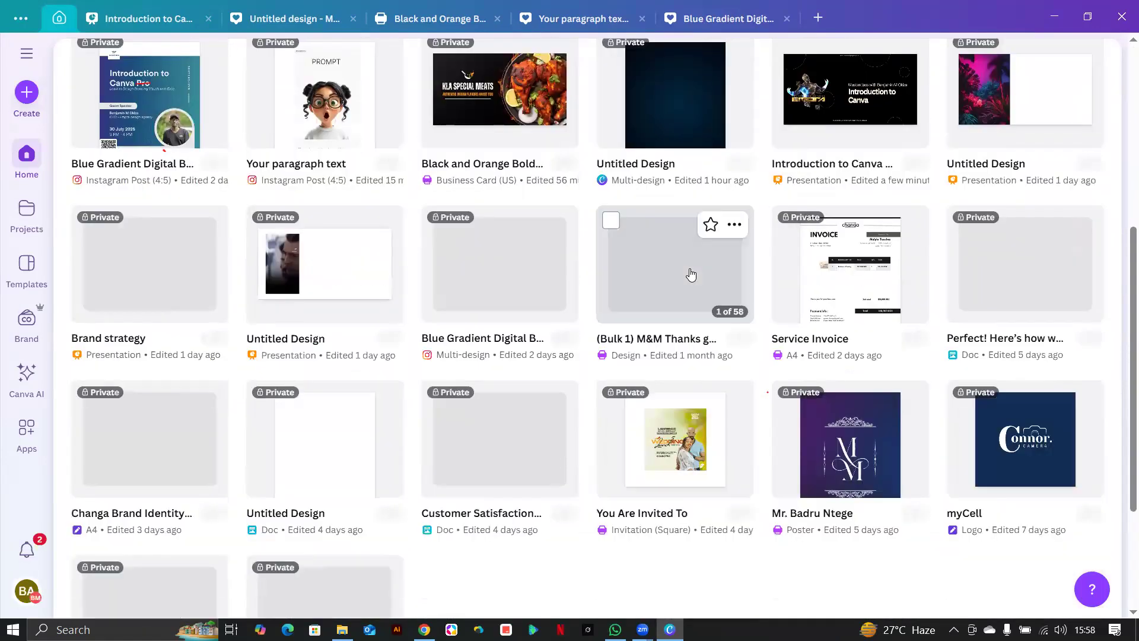
{"action": "scroll", "coordinate": [692, 274], "scroll_direction": "down", "scroll_amount": 3}
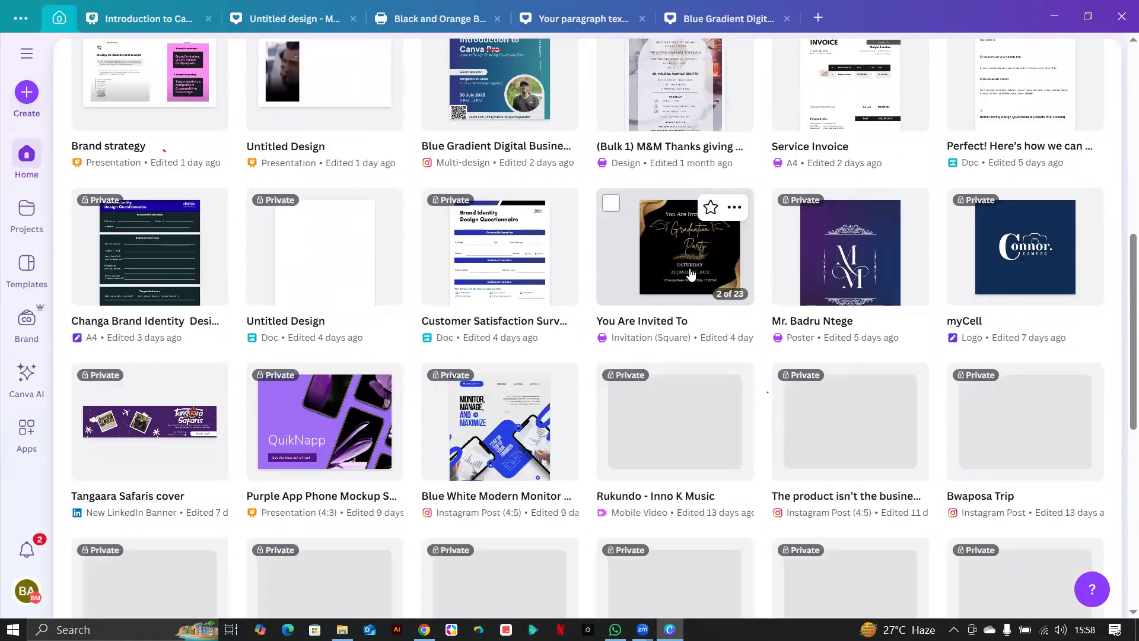
{"action": "scroll", "coordinate": [692, 273], "scroll_direction": "down", "scroll_amount": 5}
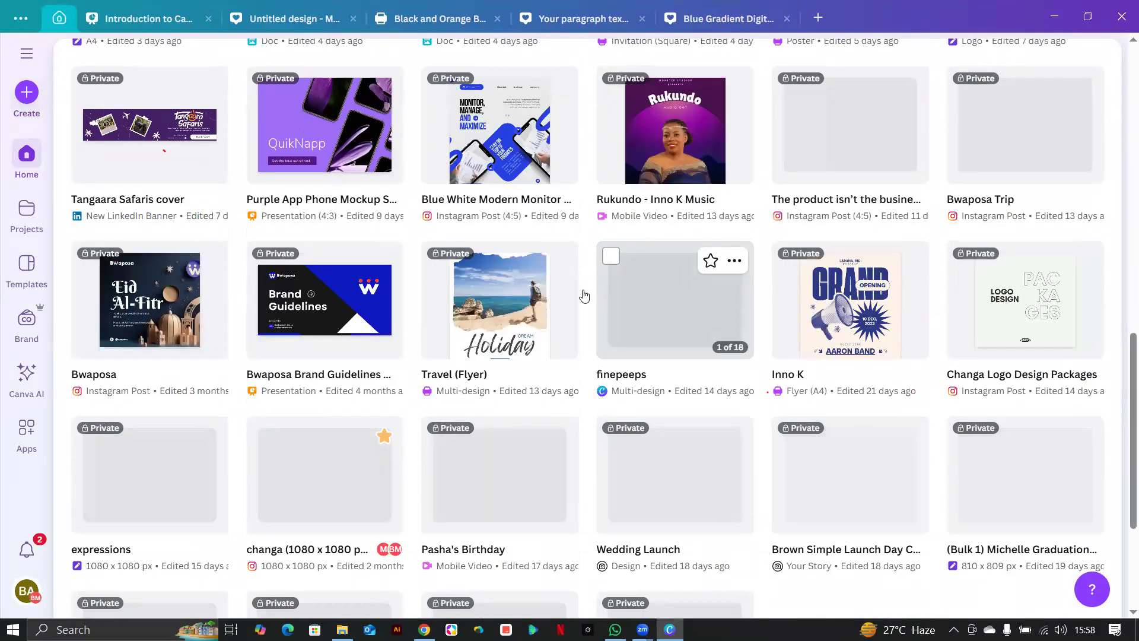
{"action": "left_click", "coordinate": [276, 312]}
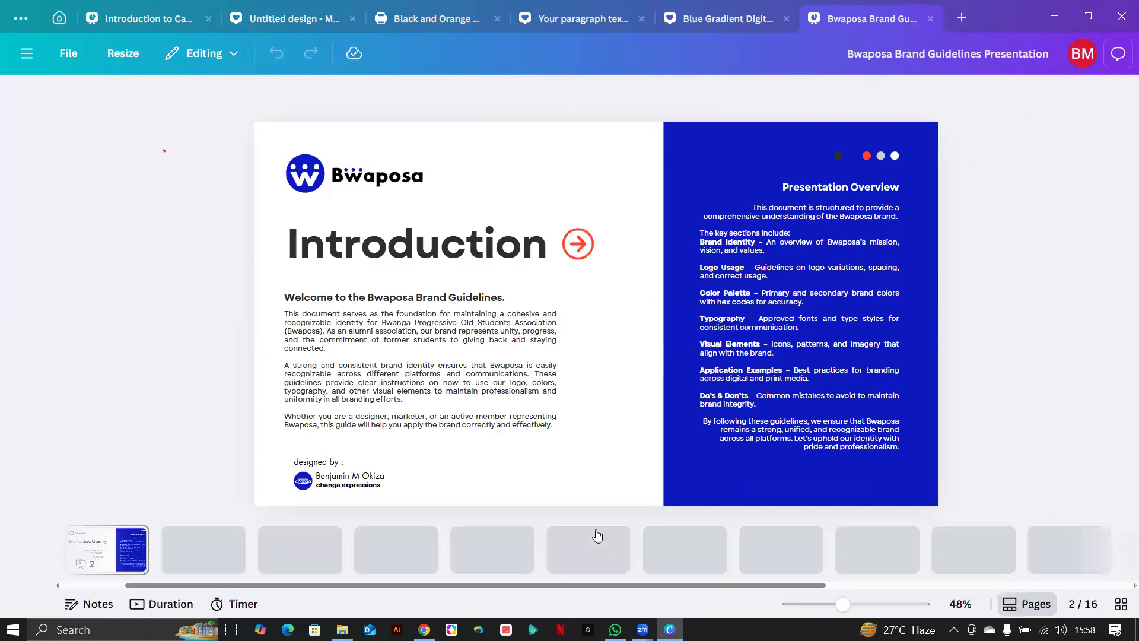
{"action": "scroll", "coordinate": [597, 535], "scroll_direction": "down", "scroll_amount": 5}
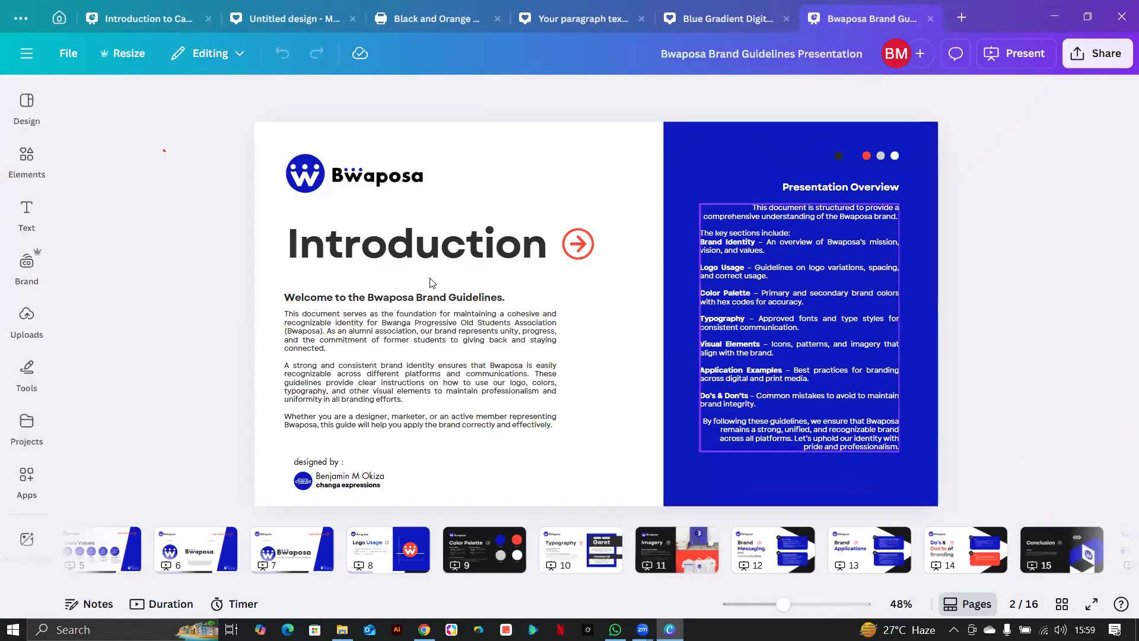
{"action": "left_click", "coordinate": [55, 19]}
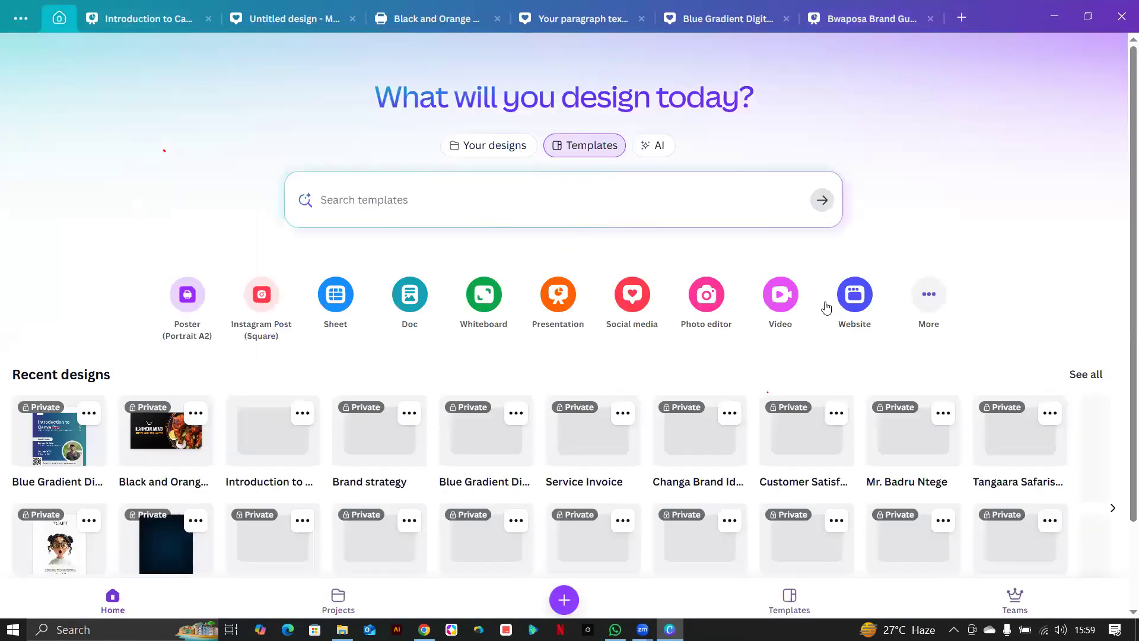
{"action": "scroll", "coordinate": [860, 372], "scroll_direction": "down", "scroll_amount": 8}
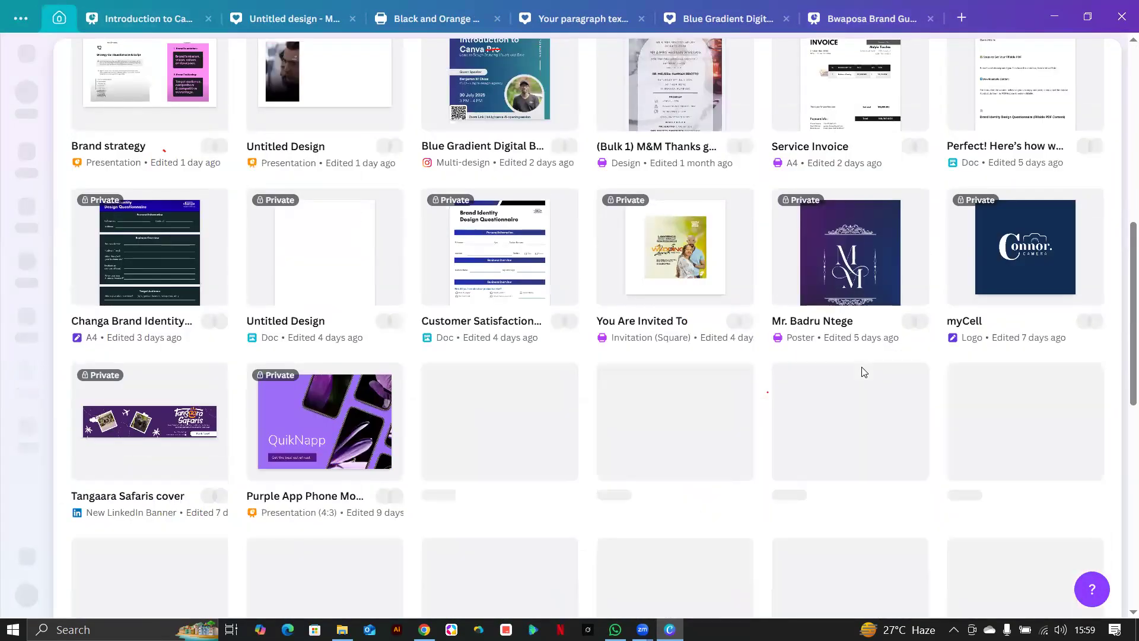
{"action": "scroll", "coordinate": [863, 371], "scroll_direction": "down", "scroll_amount": 5}
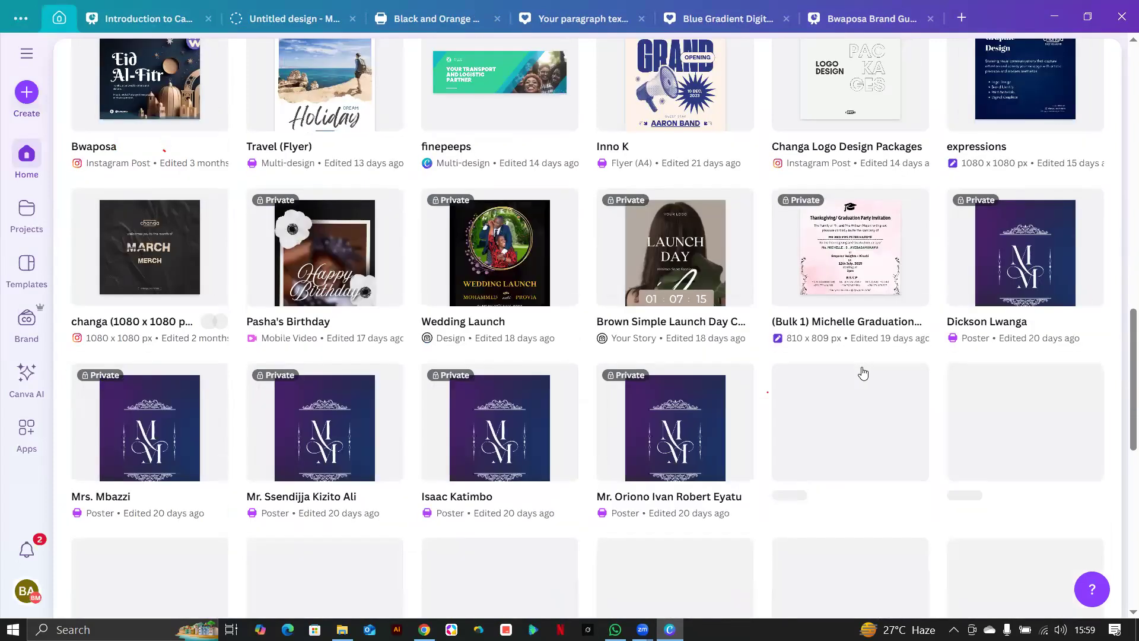
{"action": "scroll", "coordinate": [863, 372], "scroll_direction": "down", "scroll_amount": 5}
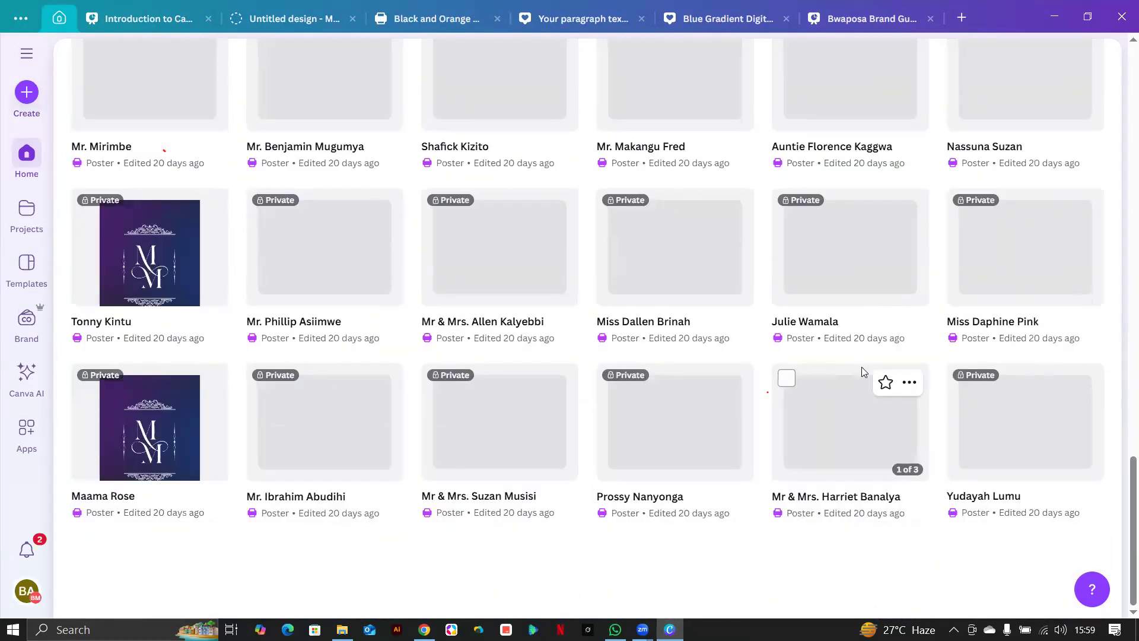
{"action": "scroll", "coordinate": [864, 372], "scroll_direction": "down", "scroll_amount": 5}
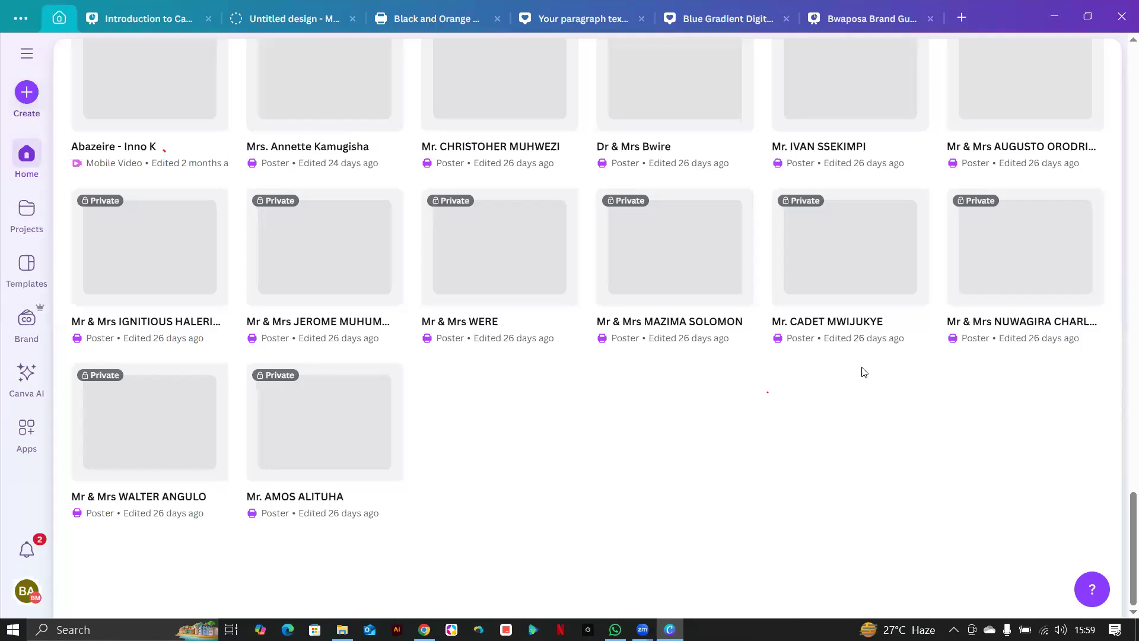
{"action": "scroll", "coordinate": [864, 373], "scroll_direction": "down", "scroll_amount": 5}
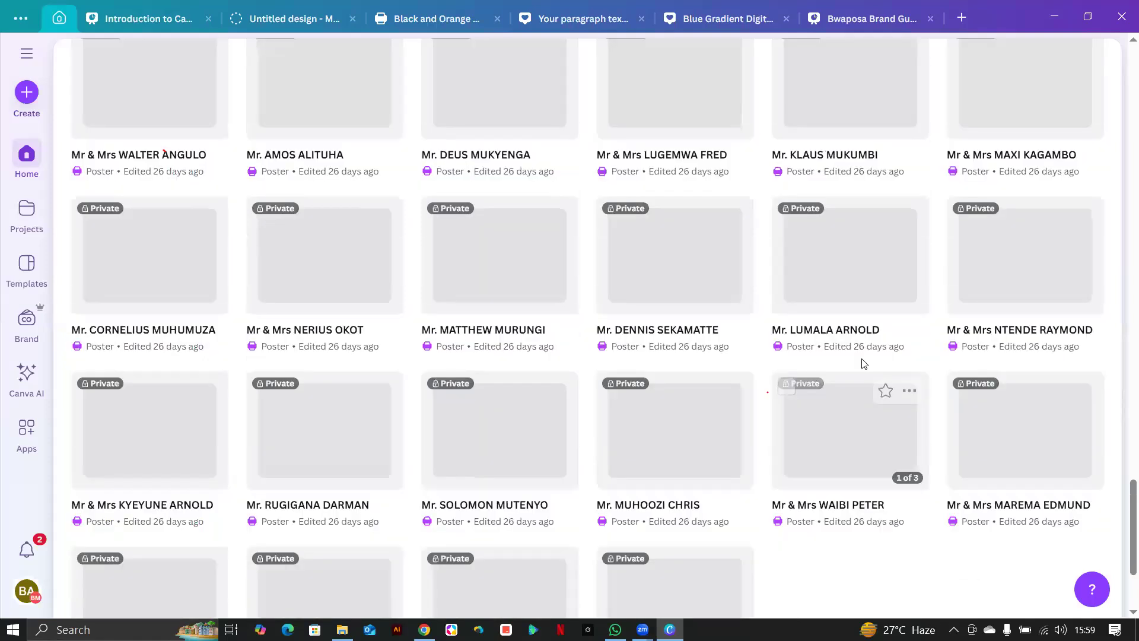
{"action": "scroll", "coordinate": [864, 371], "scroll_direction": "up", "scroll_amount": 5}
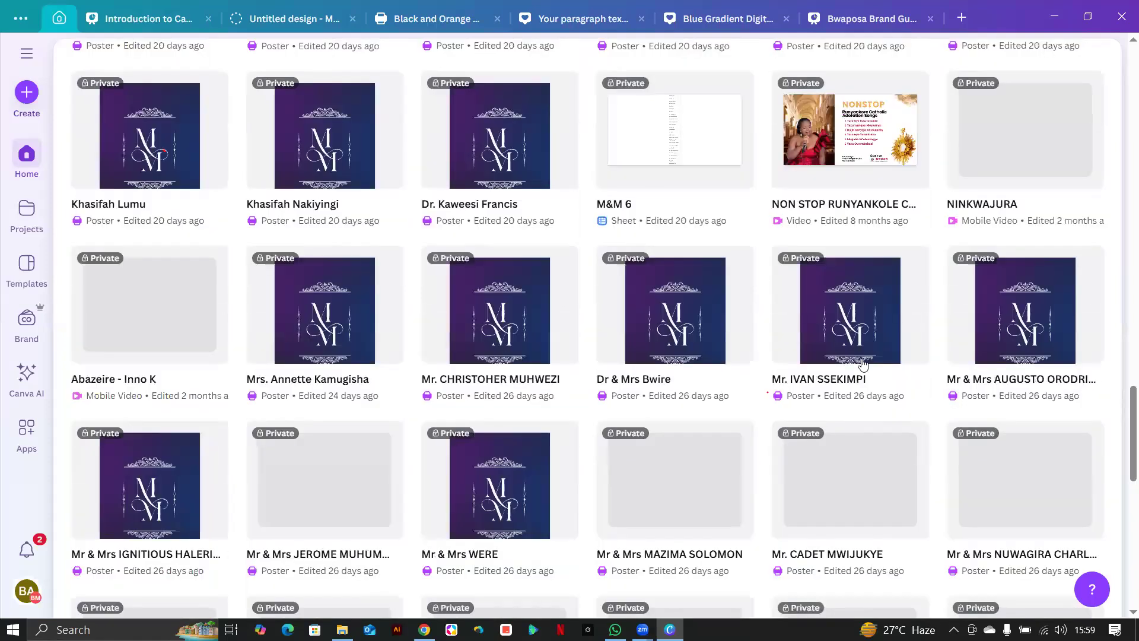
{"action": "scroll", "coordinate": [863, 363], "scroll_direction": "up", "scroll_amount": 10}
{"action": "scroll", "coordinate": [863, 364], "scroll_direction": "up", "scroll_amount": 5}
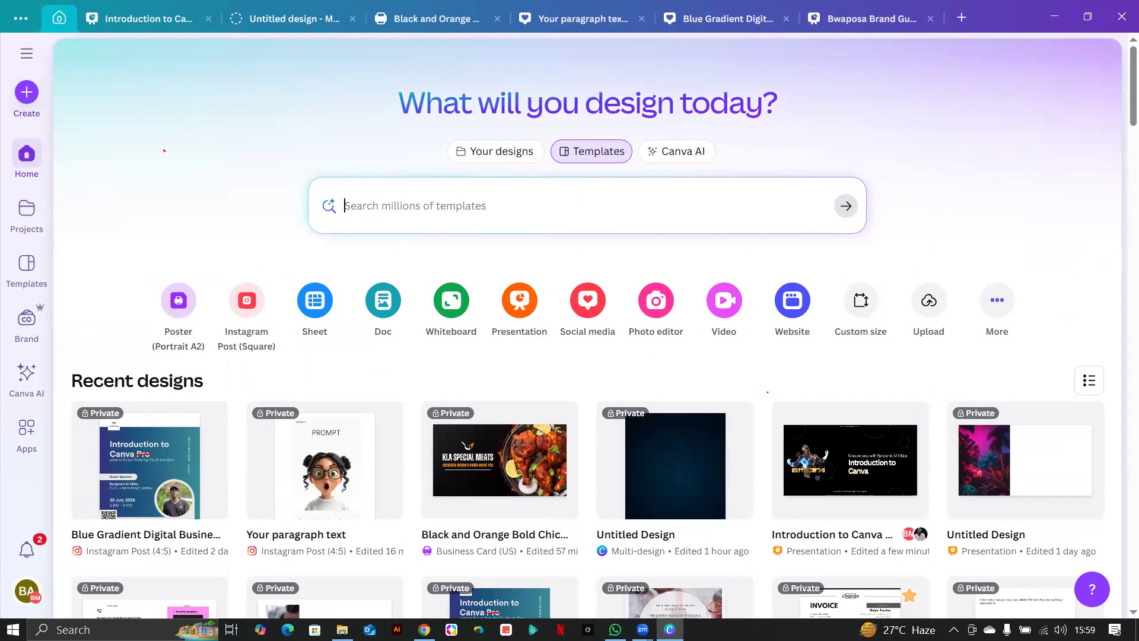
{"action": "left_click", "coordinate": [619, 600]}
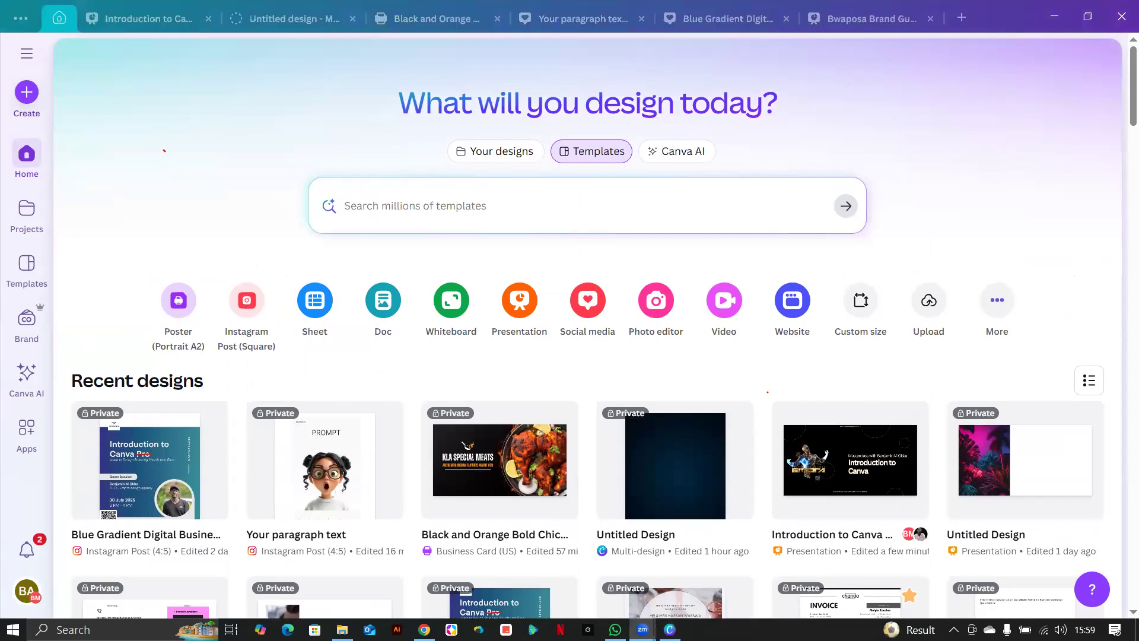
{"action": "mouse_move", "coordinate": [642, 627]}
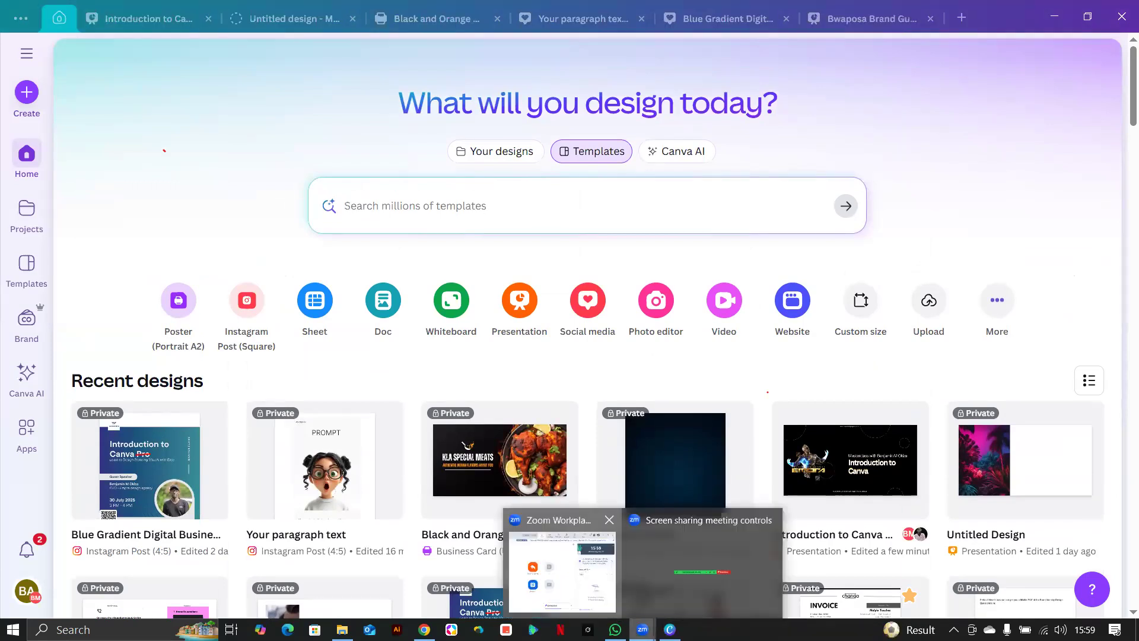
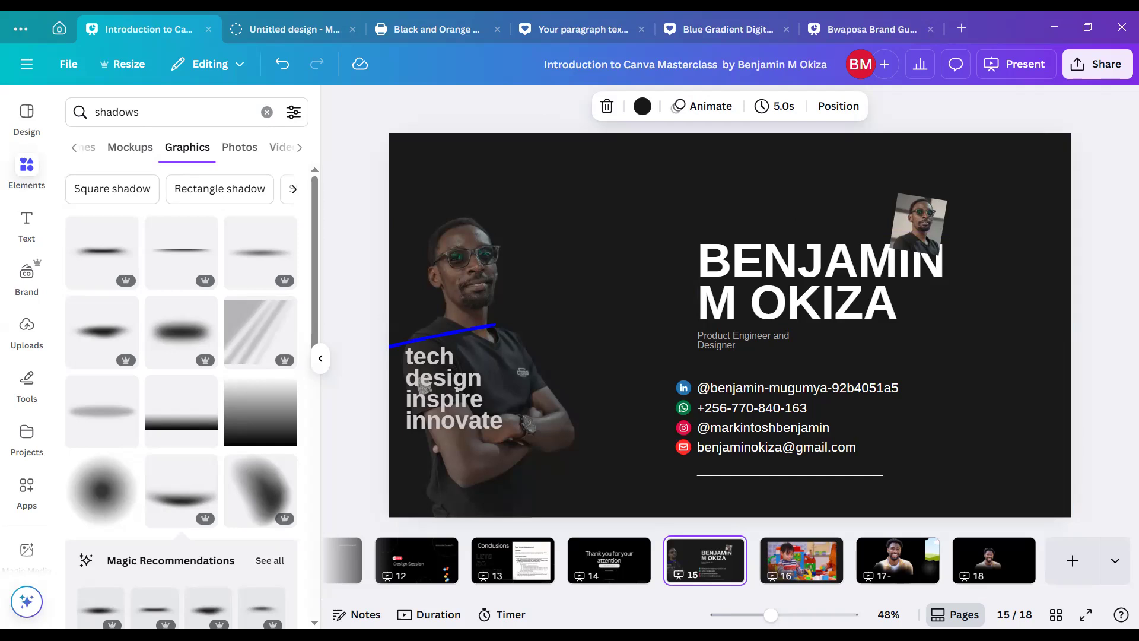
Switch back to Canva and go to slide 18, the black slide with the smiling man.
{"action": "key", "text": "alt+Tab"}
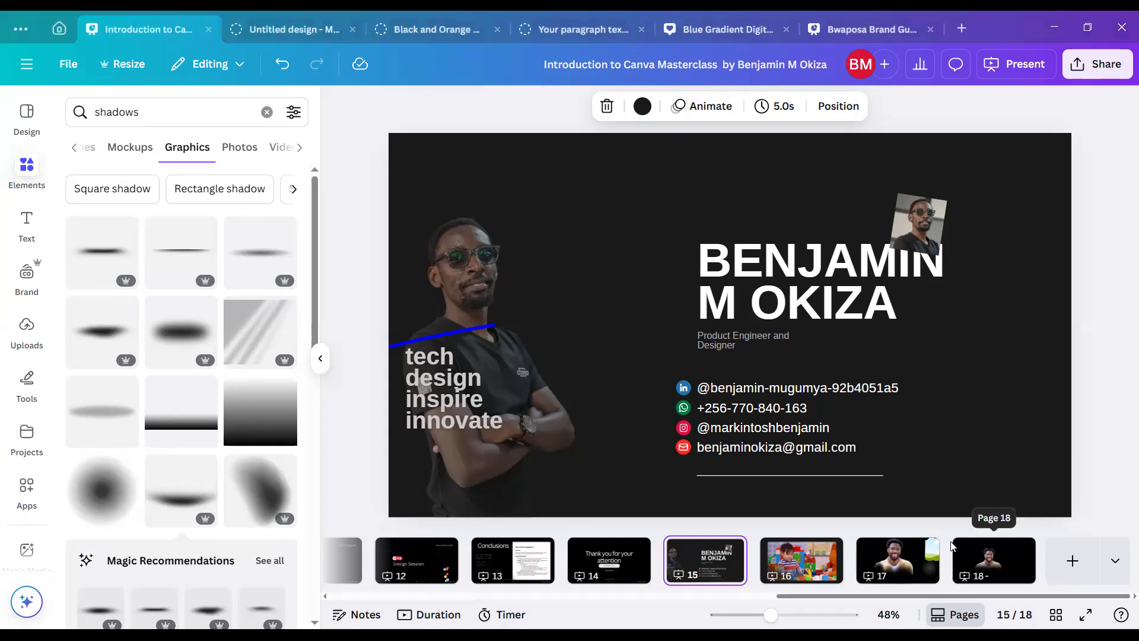
{"action": "left_click", "coordinate": [989, 570]}
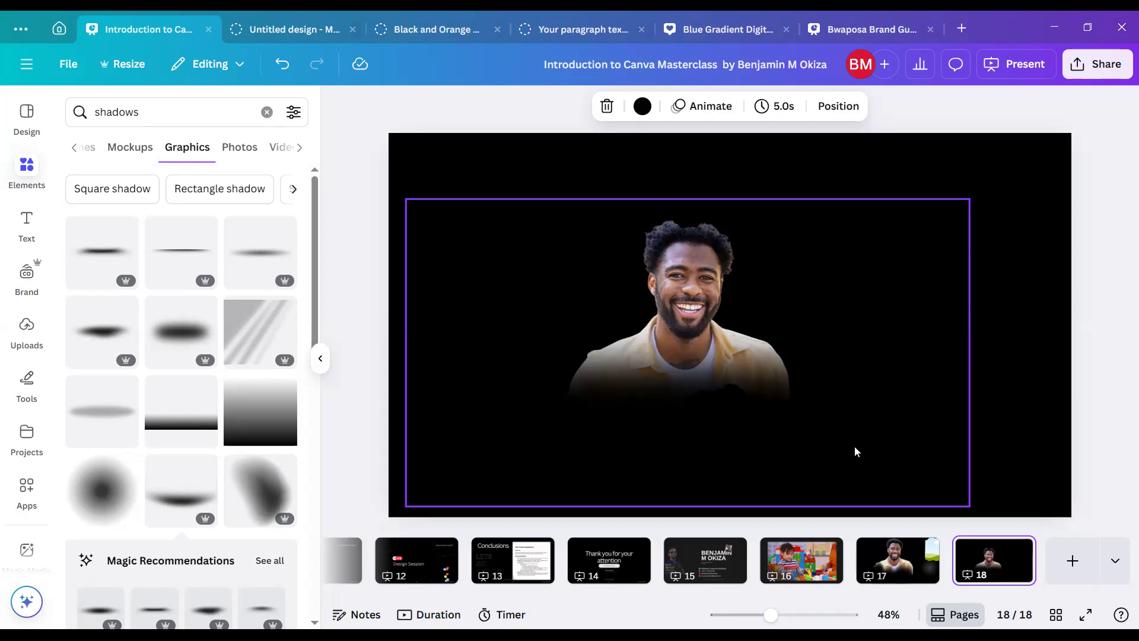
Select the empty grouped graphic right of the man's photo and show its fill colour swatches.
{"action": "left_click", "coordinate": [825, 436]}
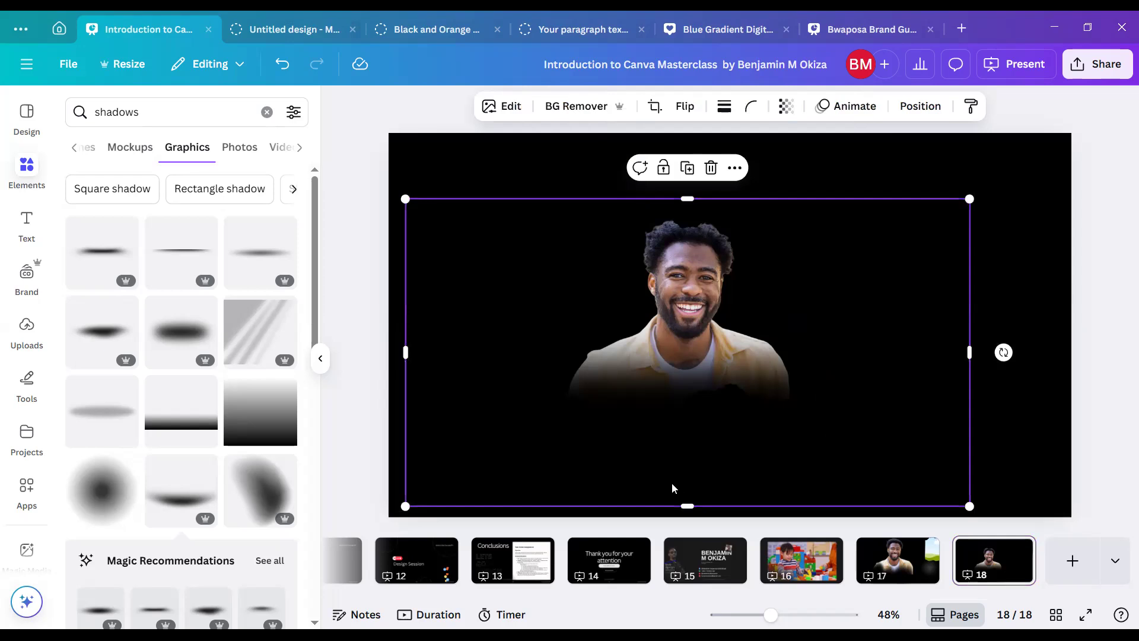
{"action": "left_click", "coordinate": [977, 330]}
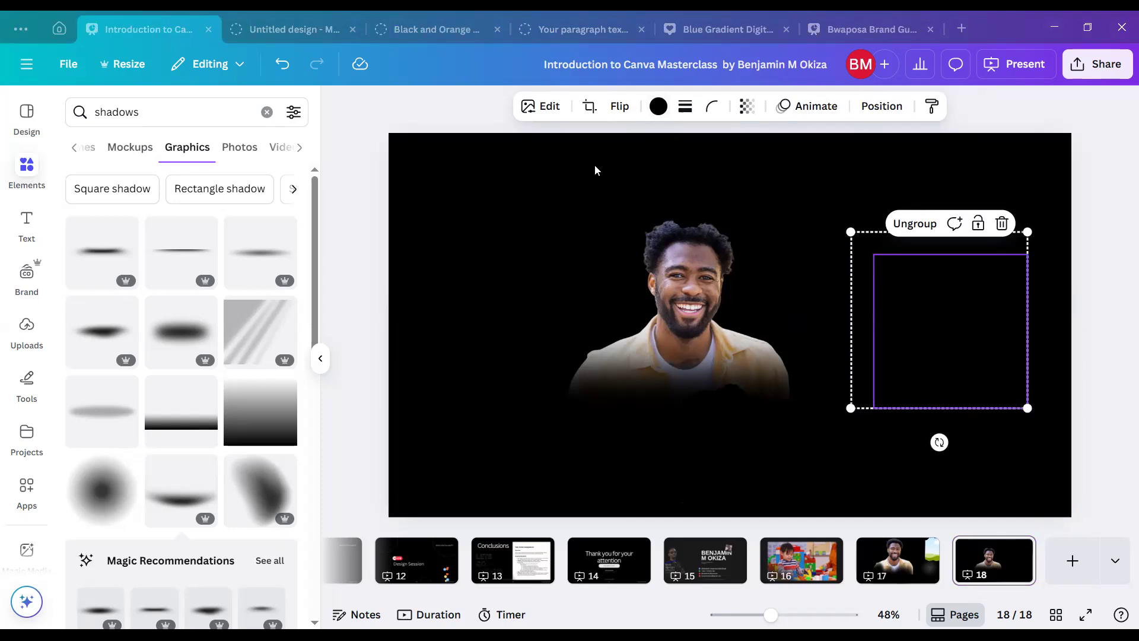
{"action": "left_click", "coordinate": [658, 106]}
Colour the glow graphic green, move it to the slide's top-left corner, then try blue.
{"action": "left_click", "coordinate": [183, 212]}
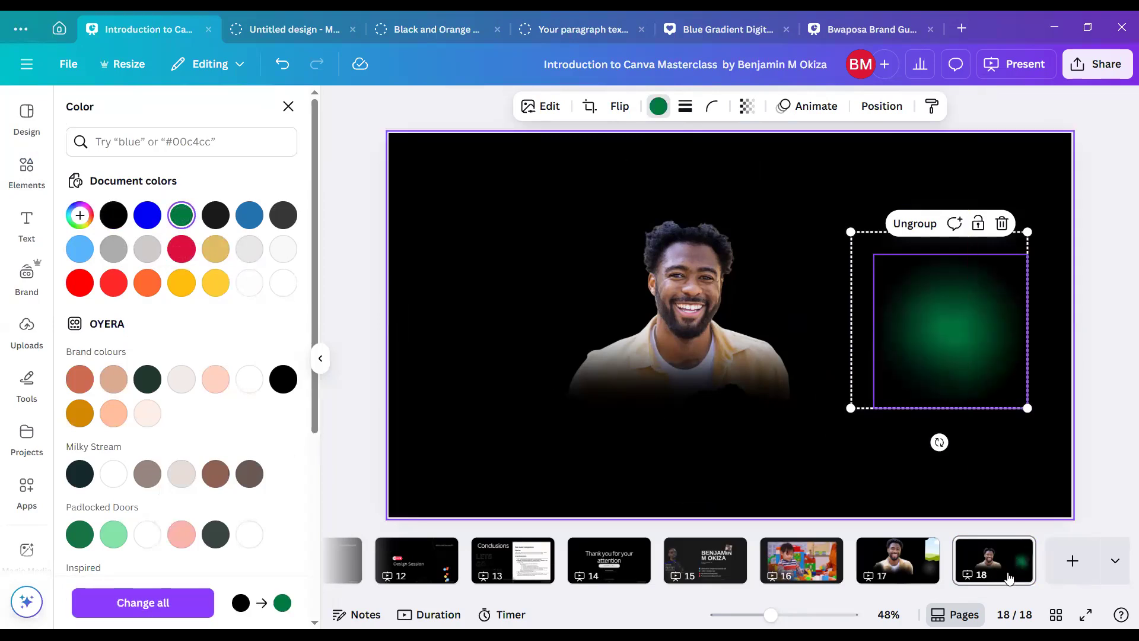
{"action": "left_click_drag", "start_coordinate": [946, 358], "coordinate": [476, 252]}
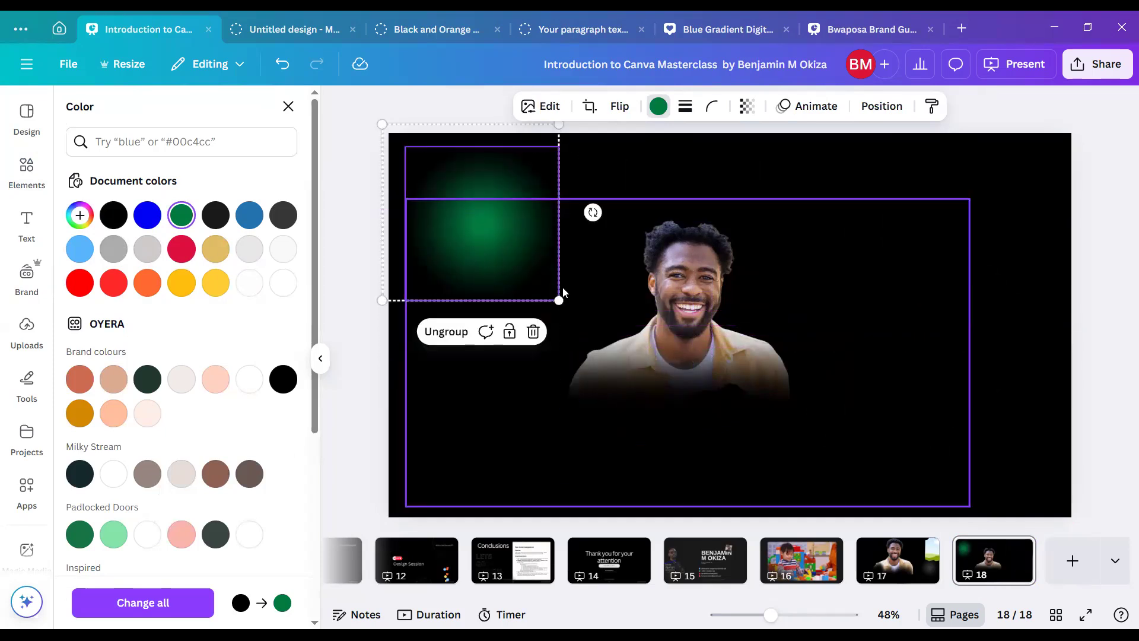
{"action": "left_click", "coordinate": [147, 215]}
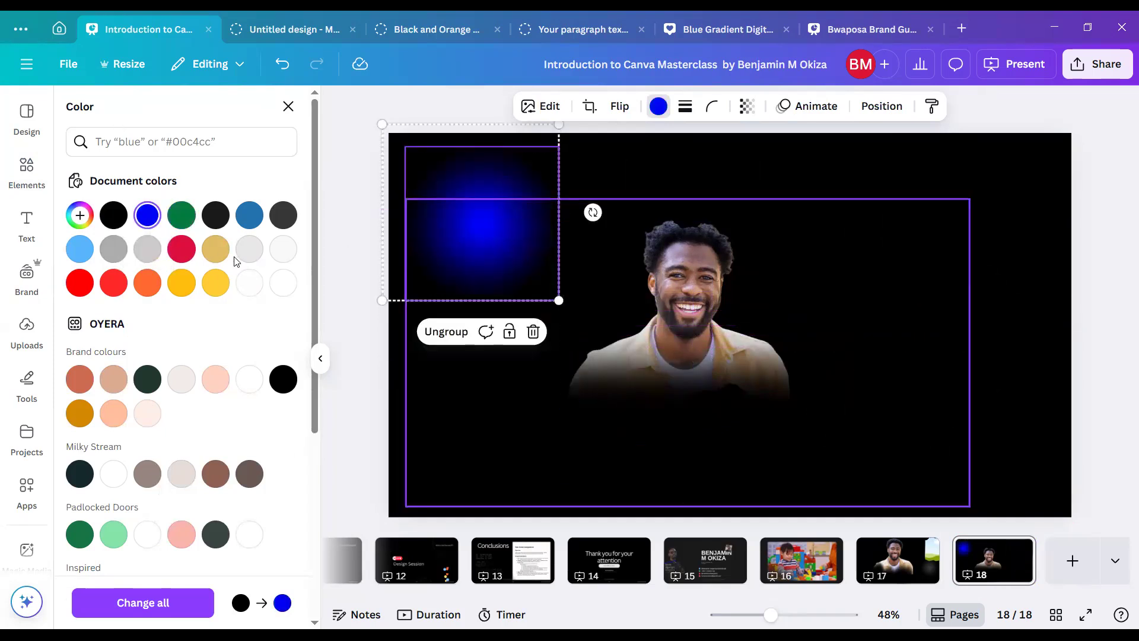
Try crimson, orange and yellow on the glow, then settle on vivid blue #0002f8.
{"action": "left_click", "coordinate": [181, 249]}
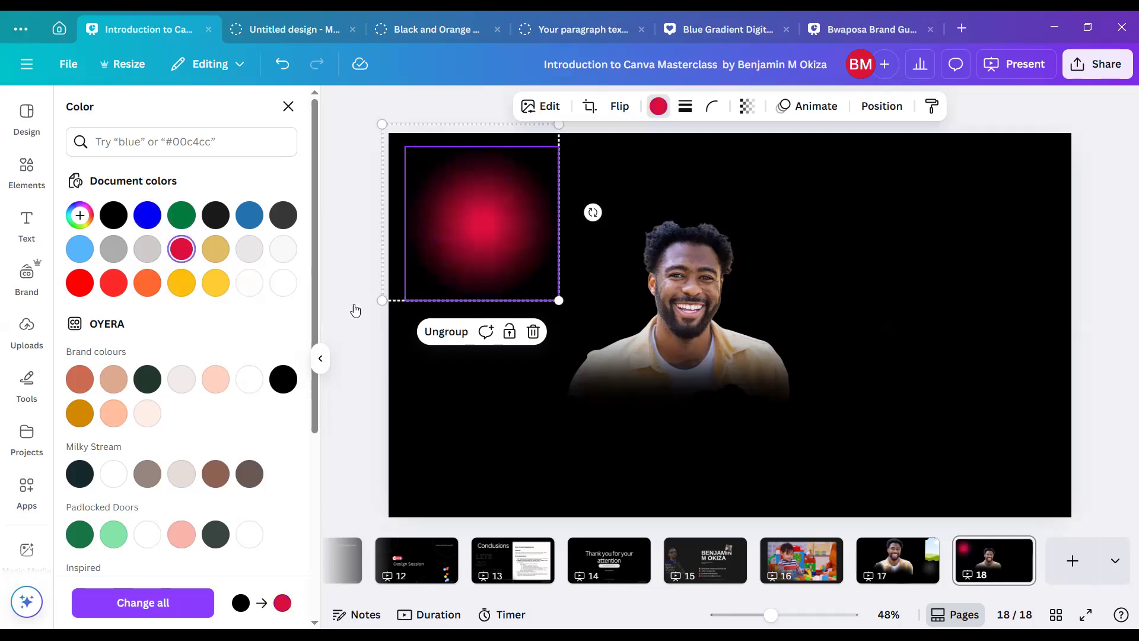
{"action": "left_click", "coordinate": [151, 290]}
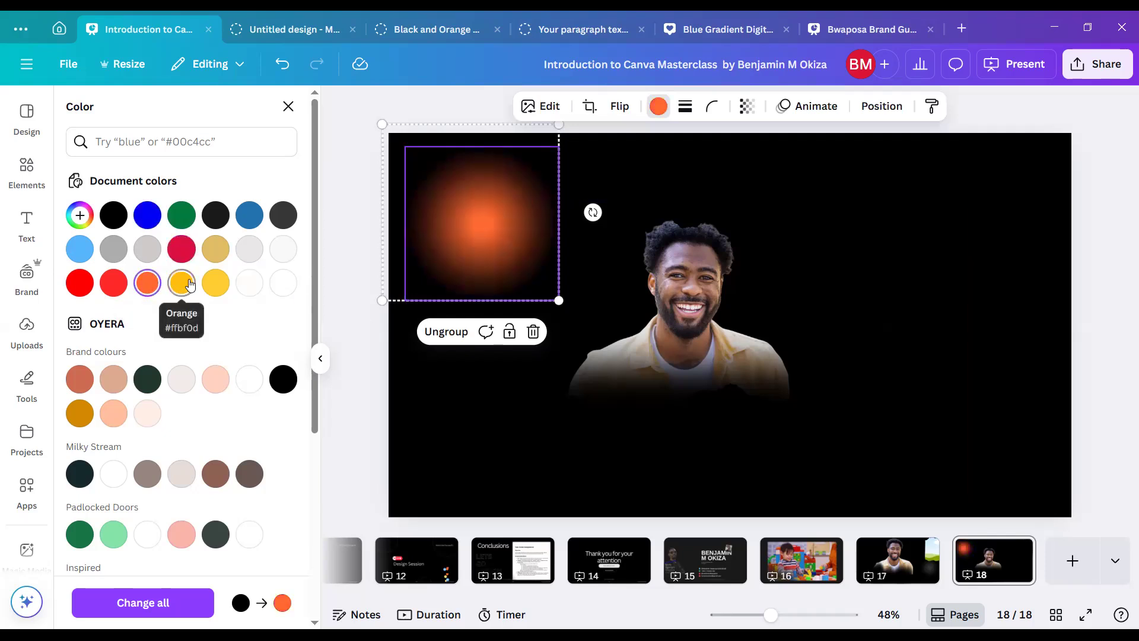
{"action": "left_click", "coordinate": [187, 284]}
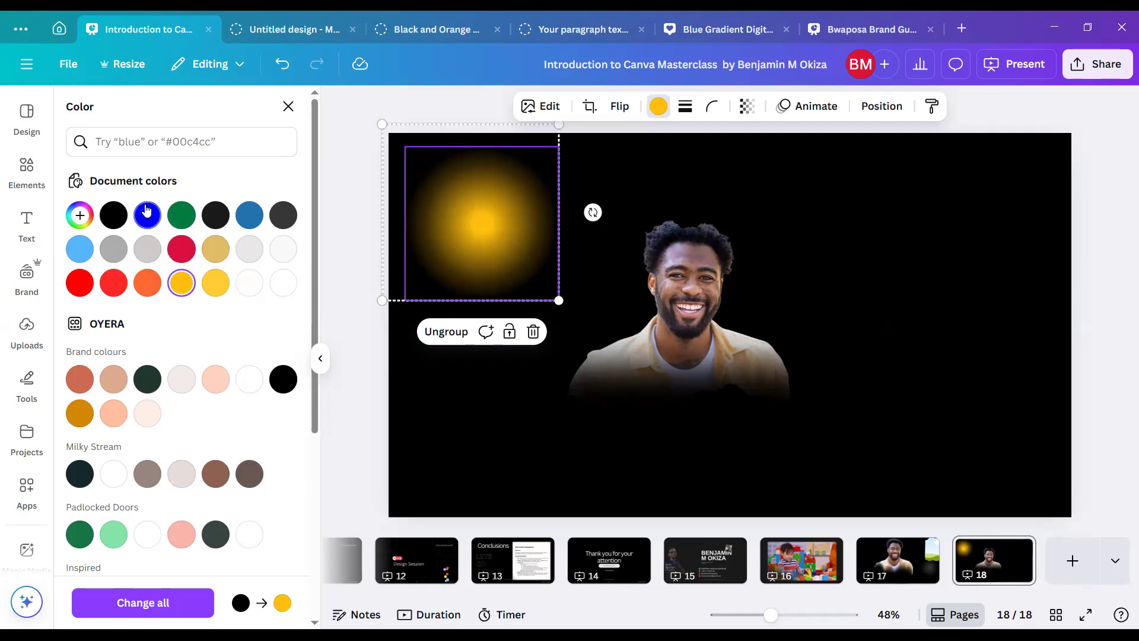
{"action": "left_click", "coordinate": [145, 216]}
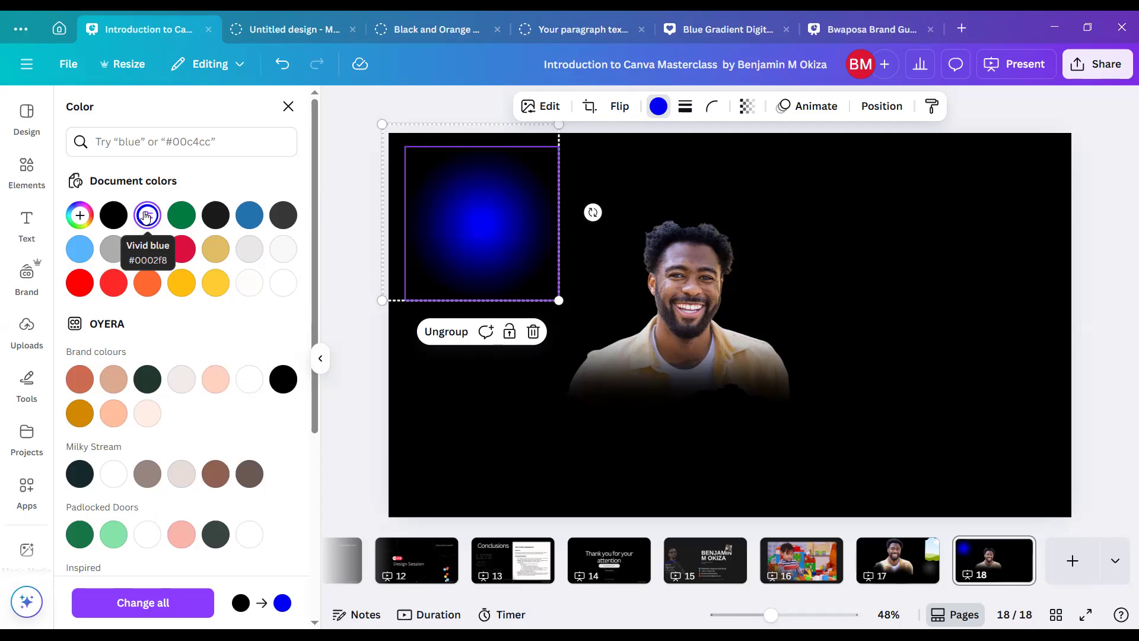
{"action": "left_click", "coordinate": [146, 216]}
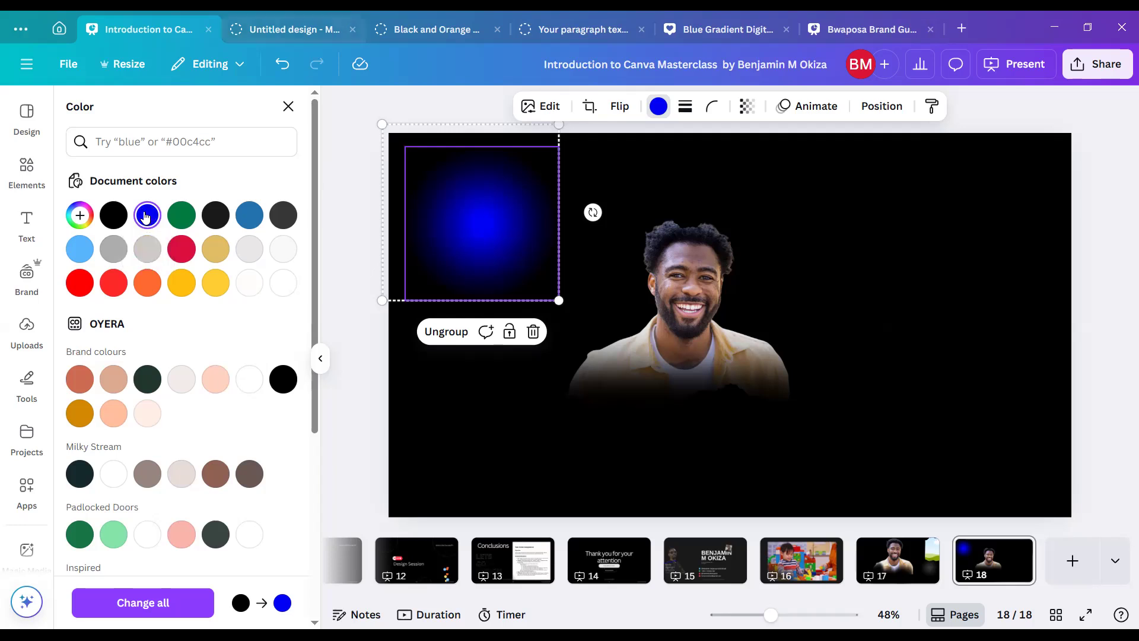